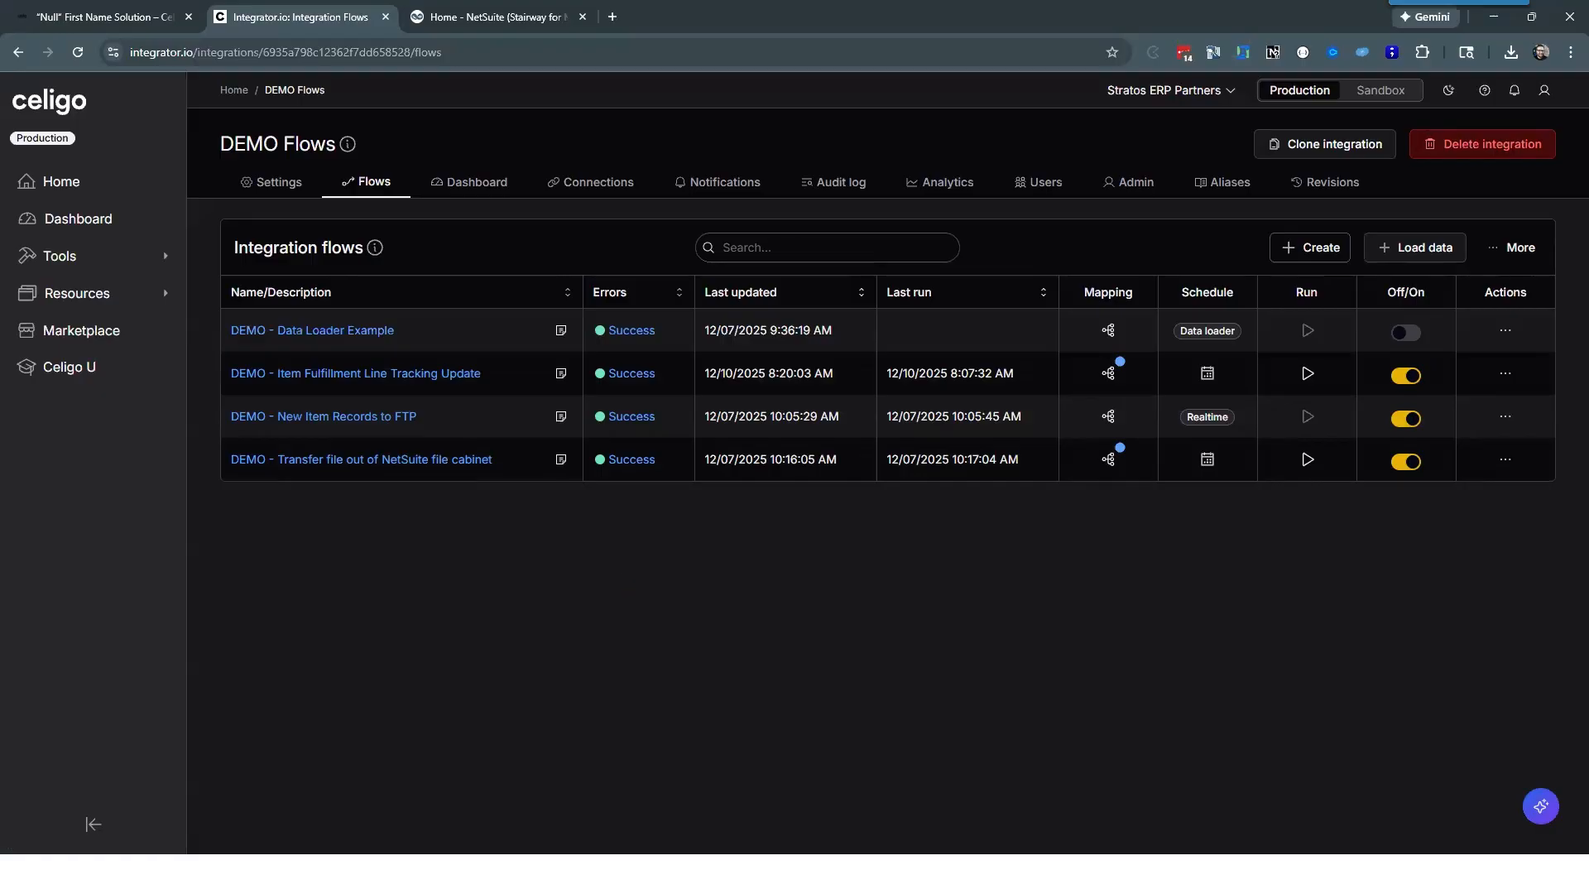
Step: Switch the interface to the light theme and open the "DEMO - Item Fulfillment Line Tracking Update" flow
{"action": "left_click", "coordinate": [1448, 89]}
{"action": "left_click", "coordinate": [1412, 163]}
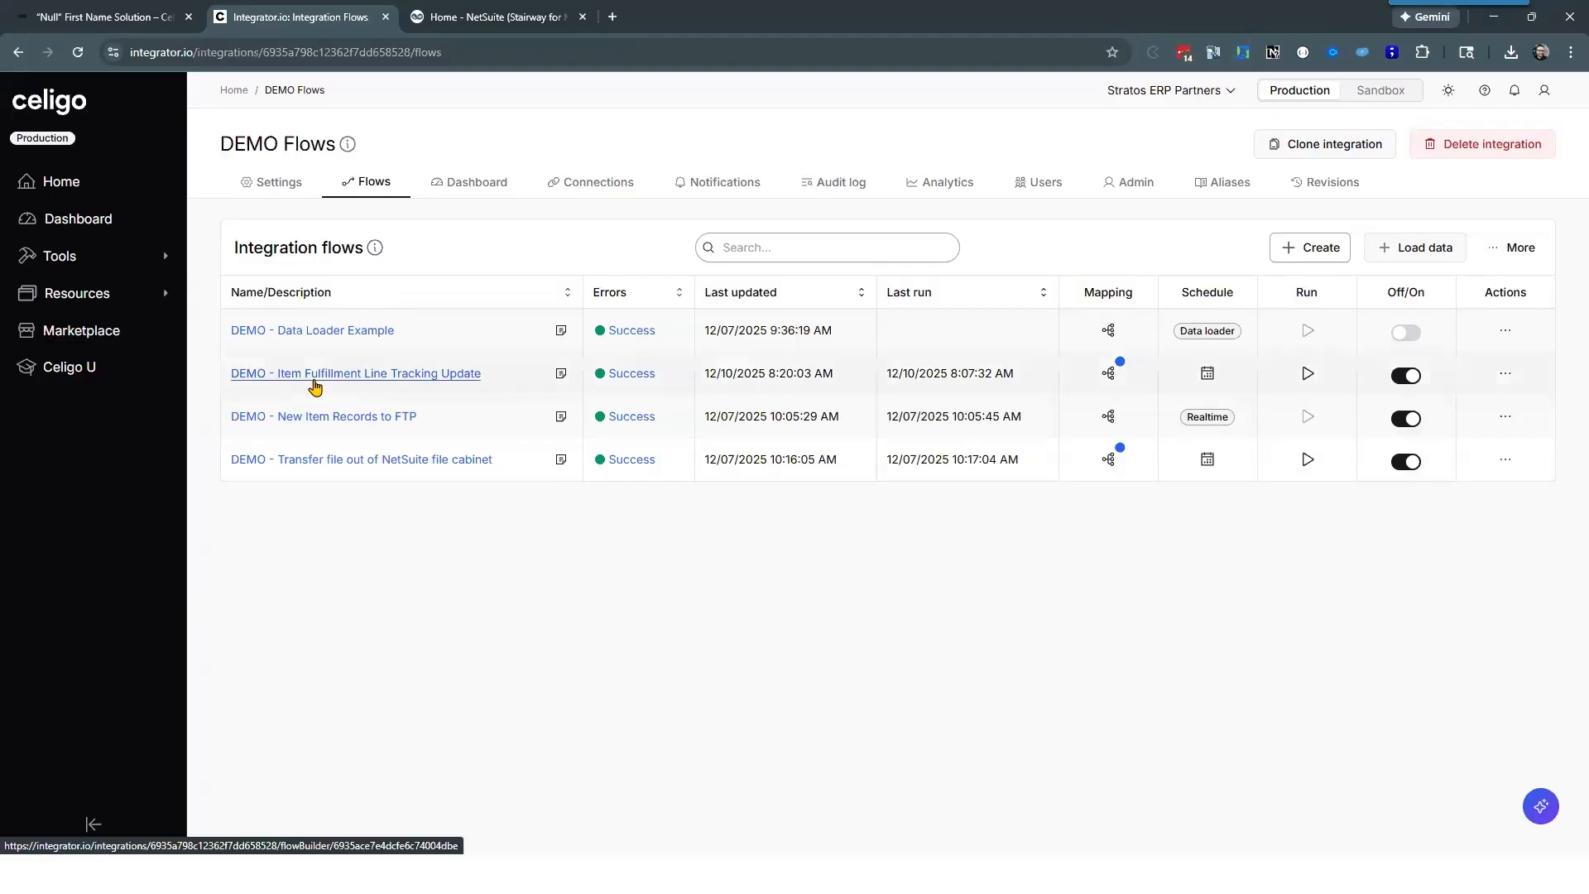
{"action": "left_click", "coordinate": [313, 373]}
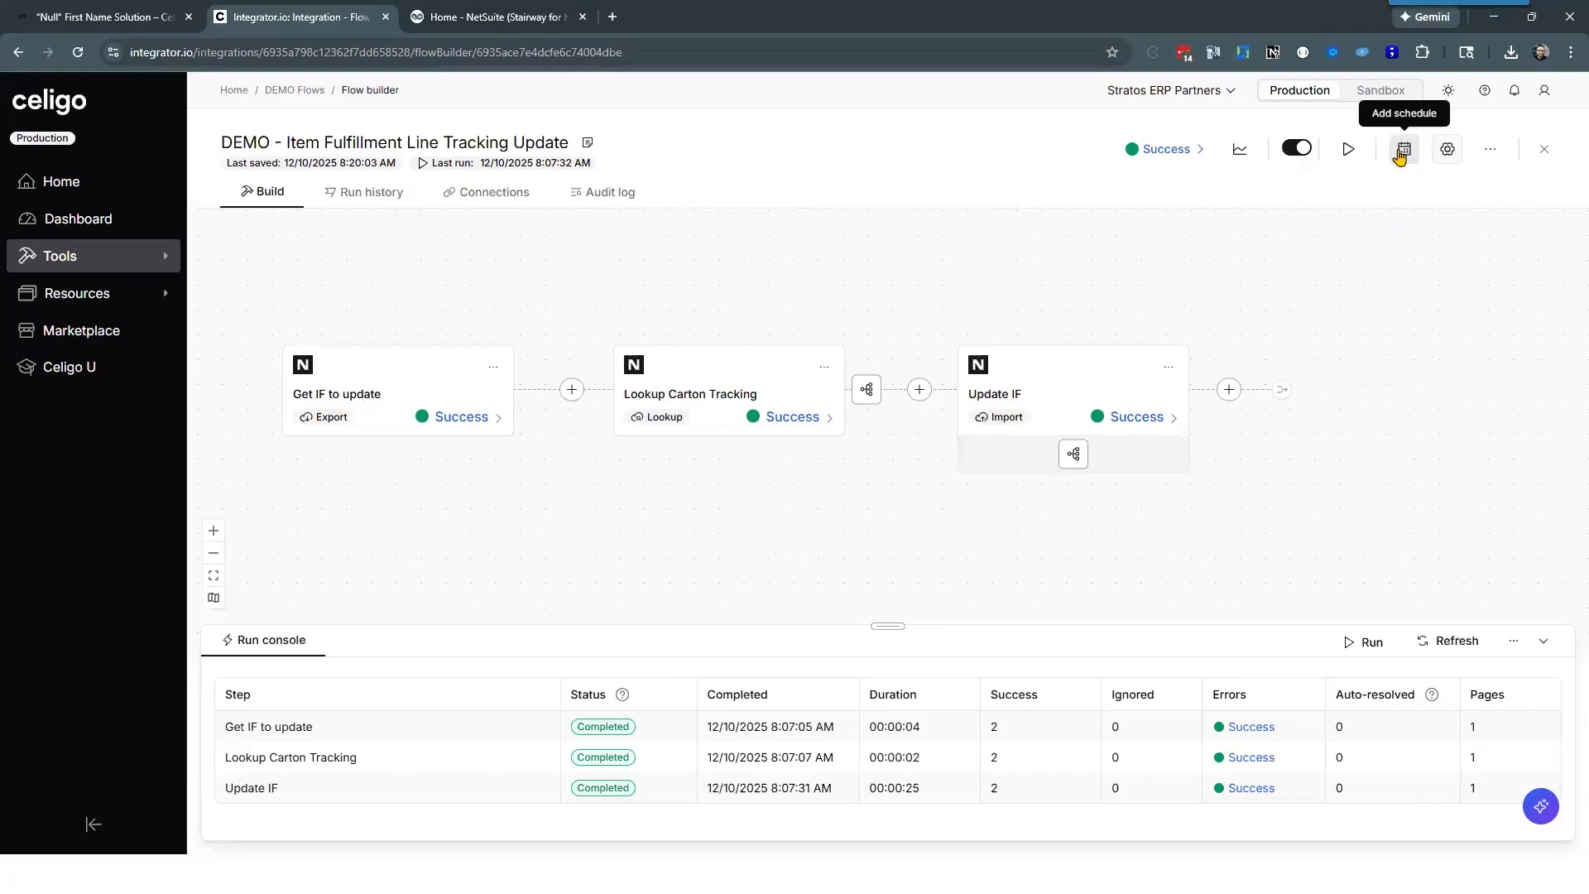
Step: View the flow's schedule settings and close them without making changes
{"action": "left_click", "coordinate": [1401, 153]}
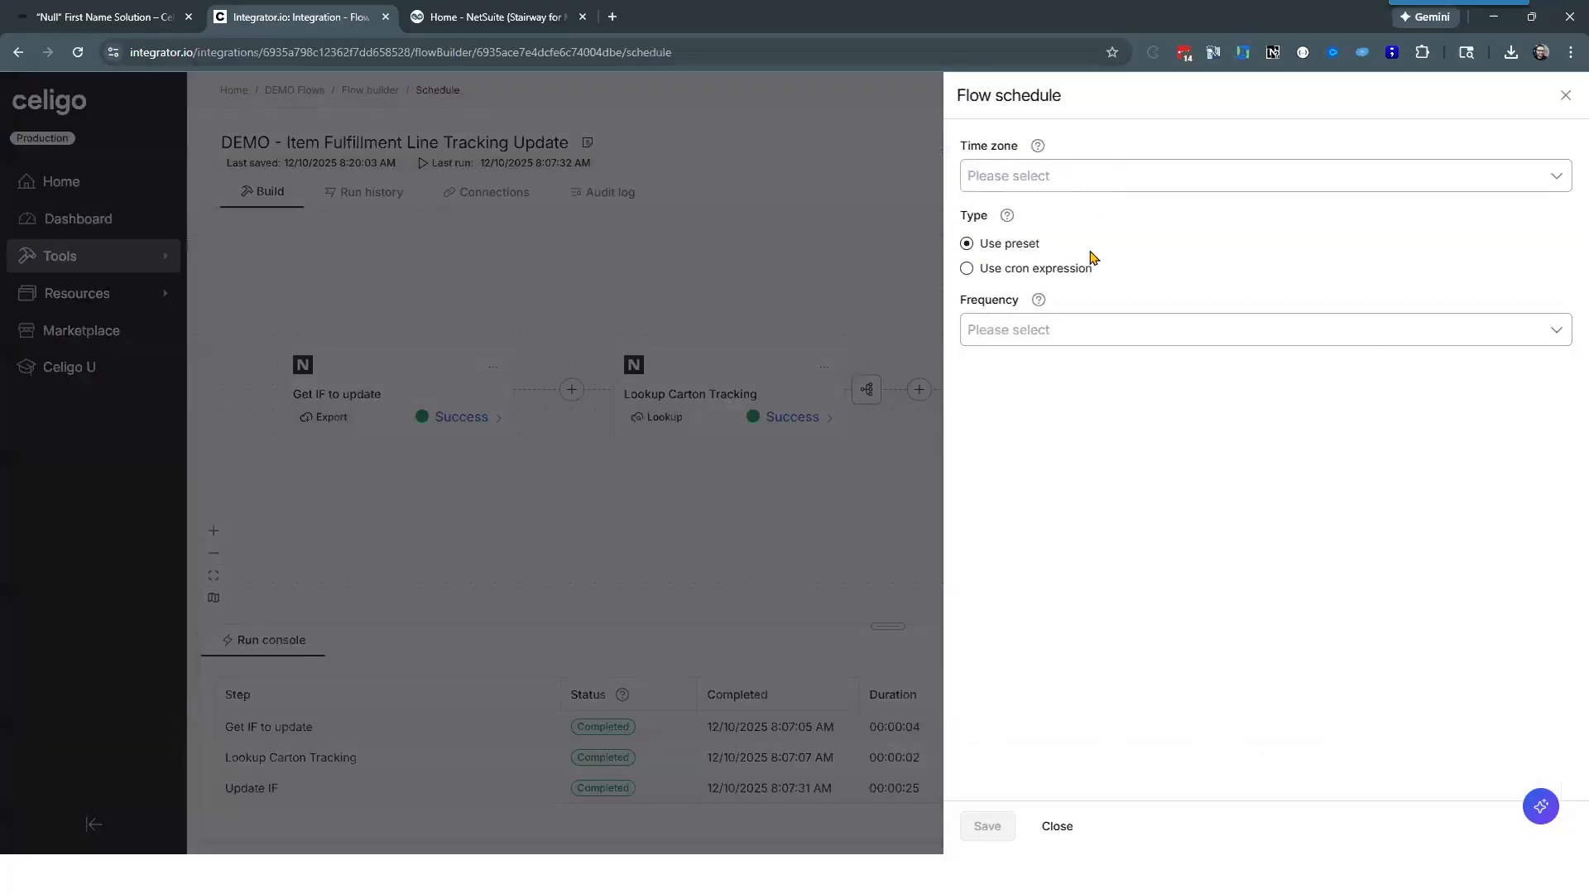
{"action": "left_click", "coordinate": [1060, 826]}
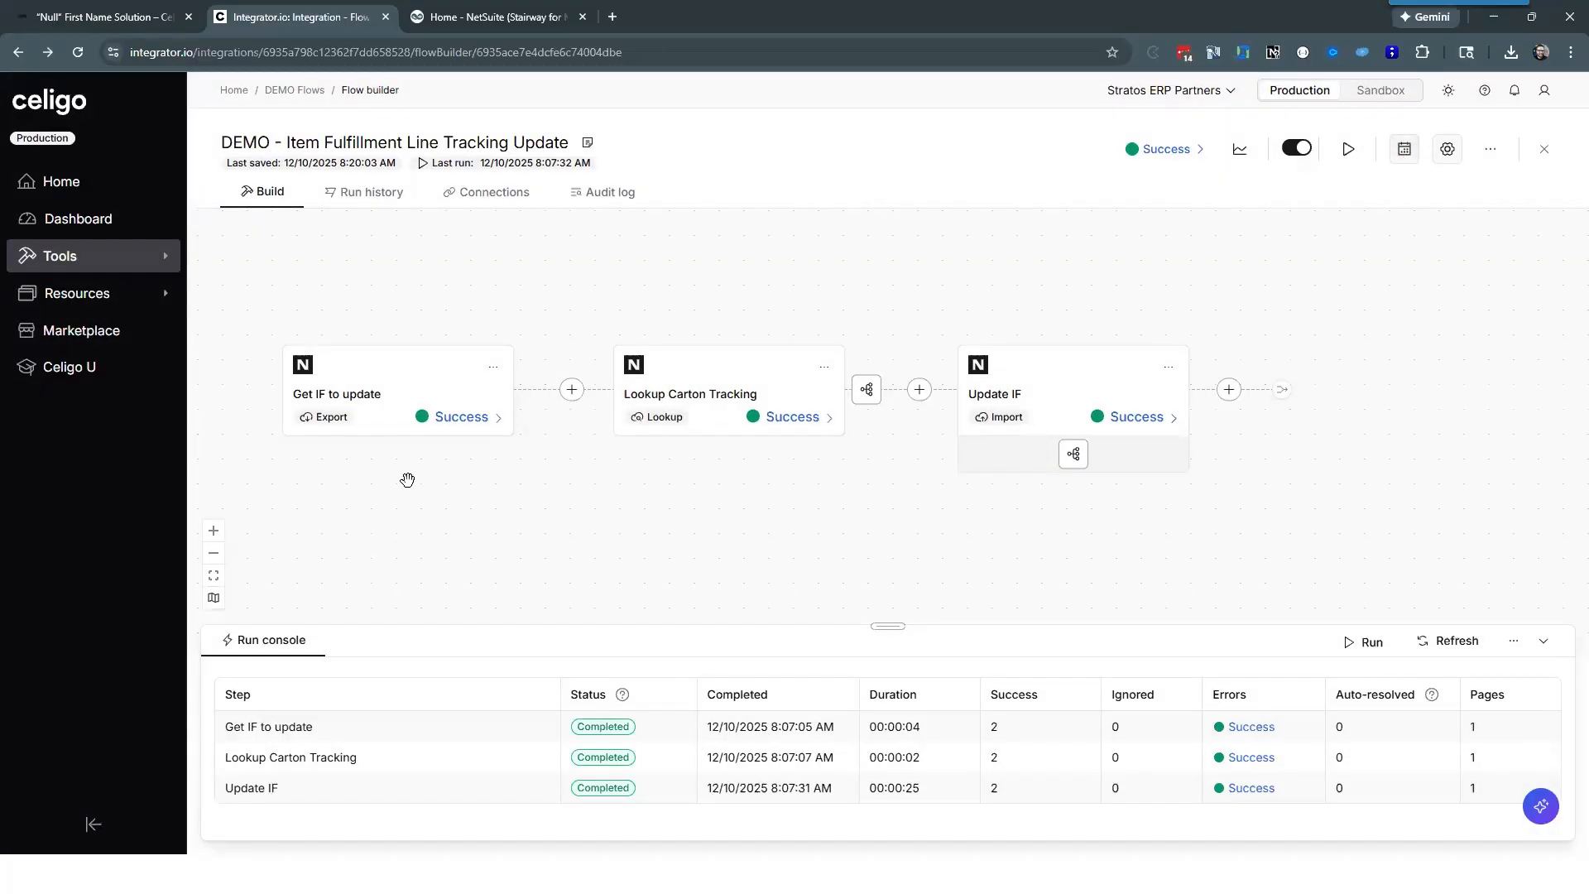
Step: Open the "Get IF to update" export and review its name, connection, record type and saved search settings
{"action": "left_click", "coordinate": [390, 395]}
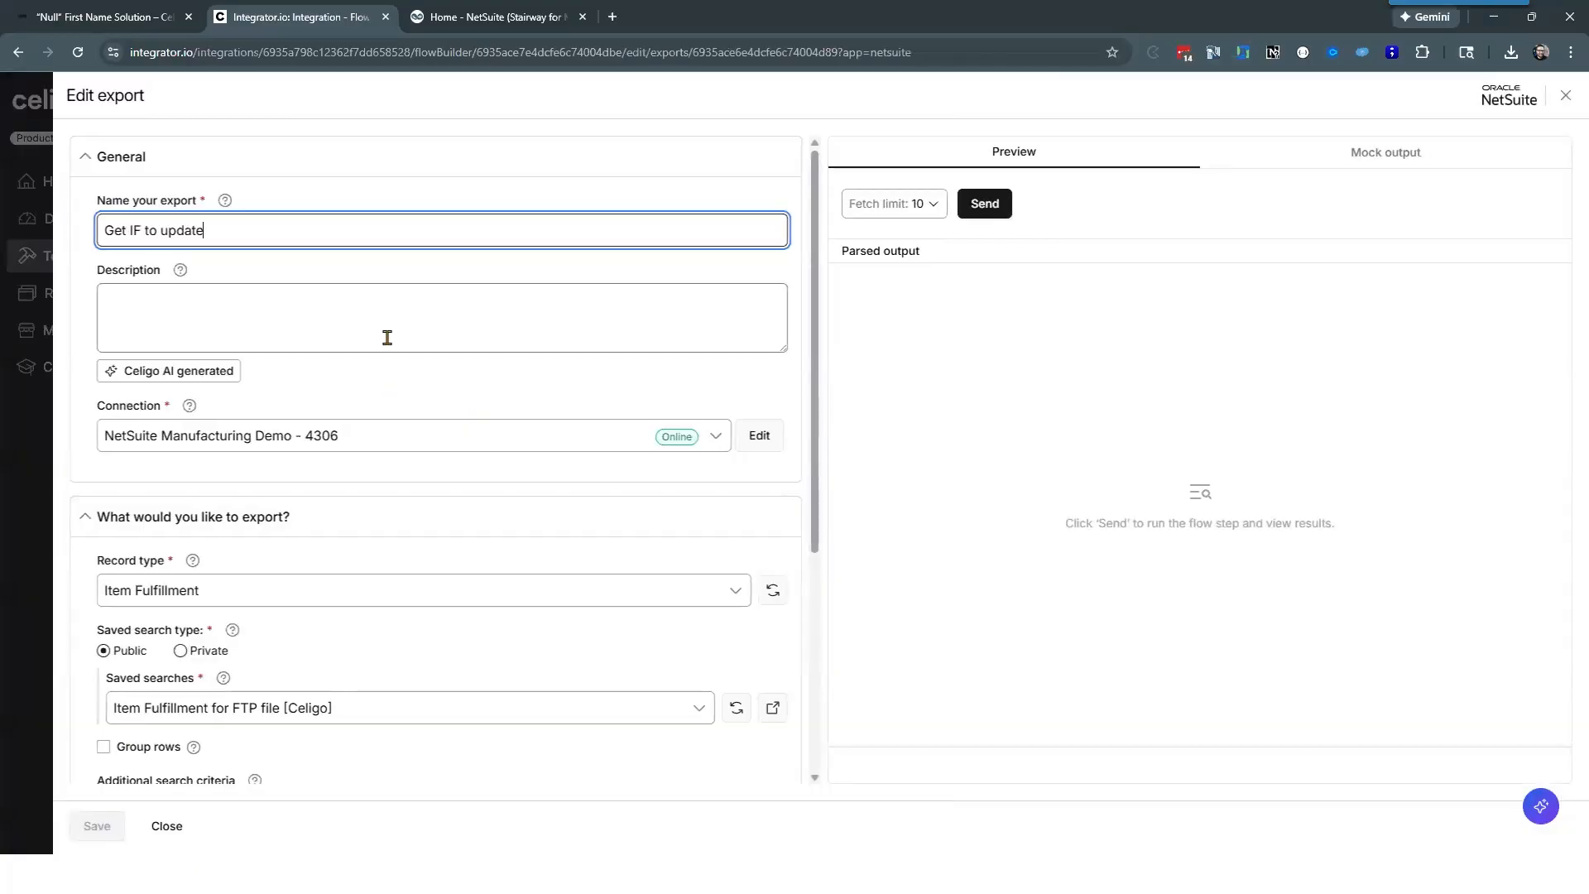
{"action": "left_click", "coordinate": [405, 384]}
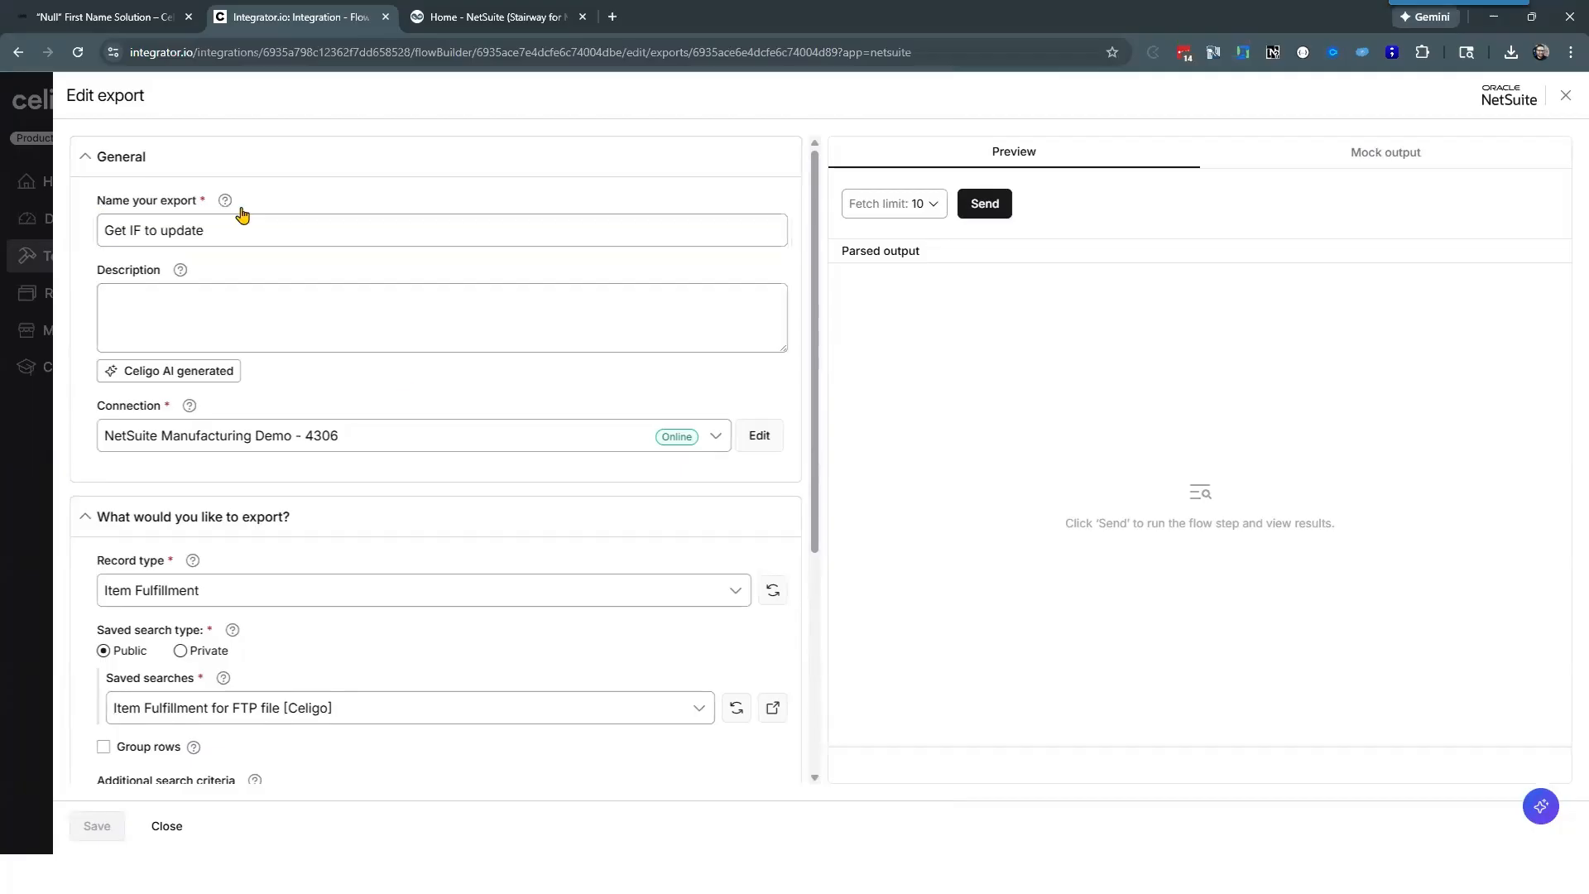
{"action": "left_click", "coordinate": [239, 224]}
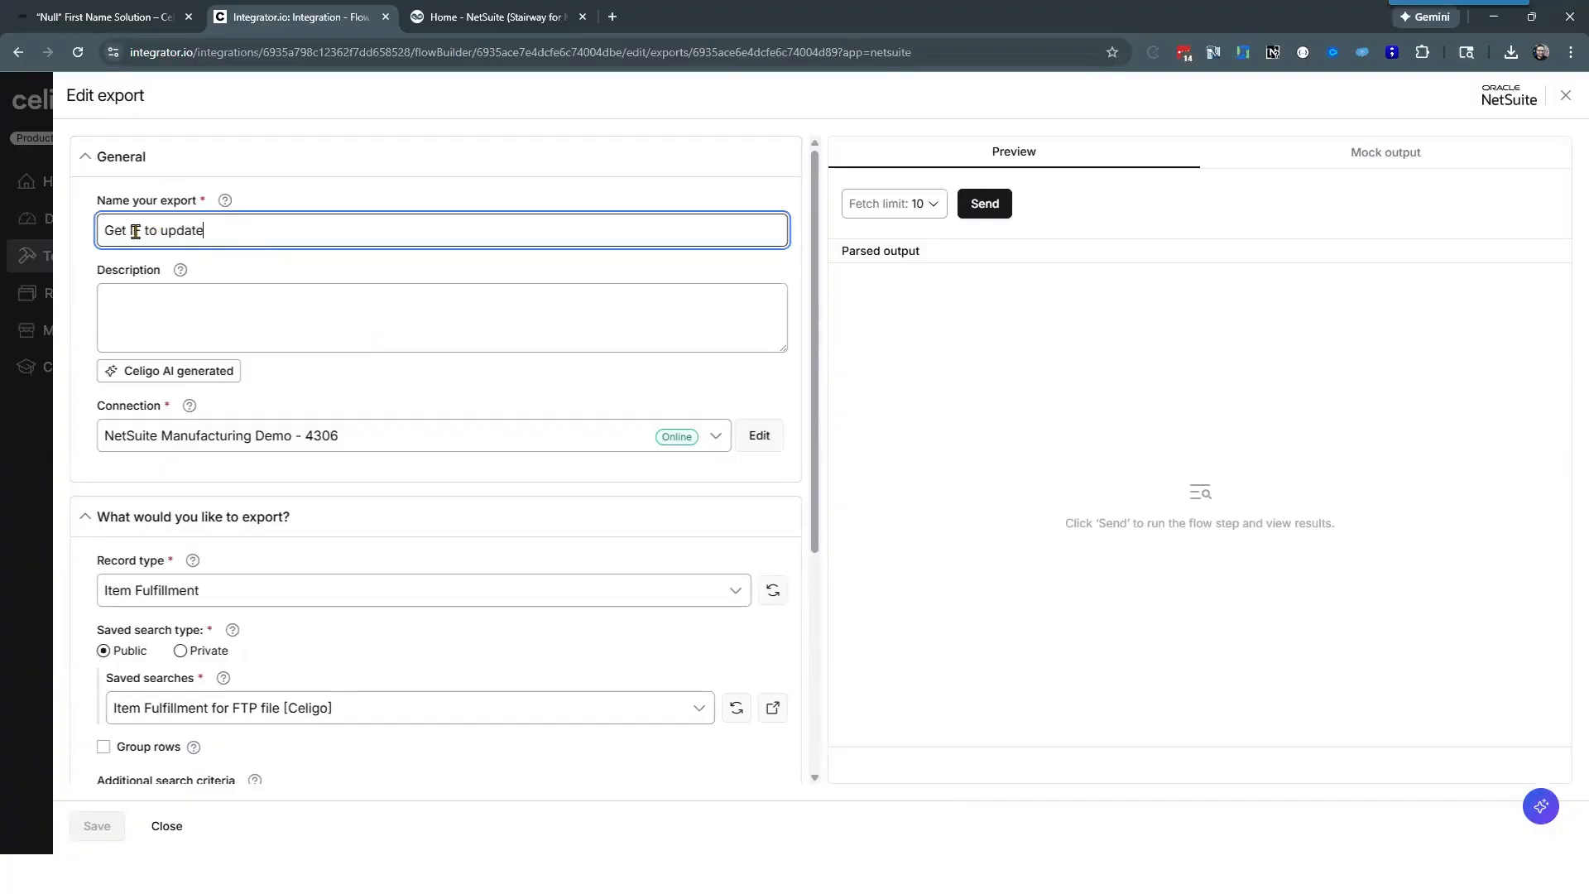
{"action": "scroll", "coordinate": [381, 295], "scroll_direction": "down", "scroll_amount": 2}
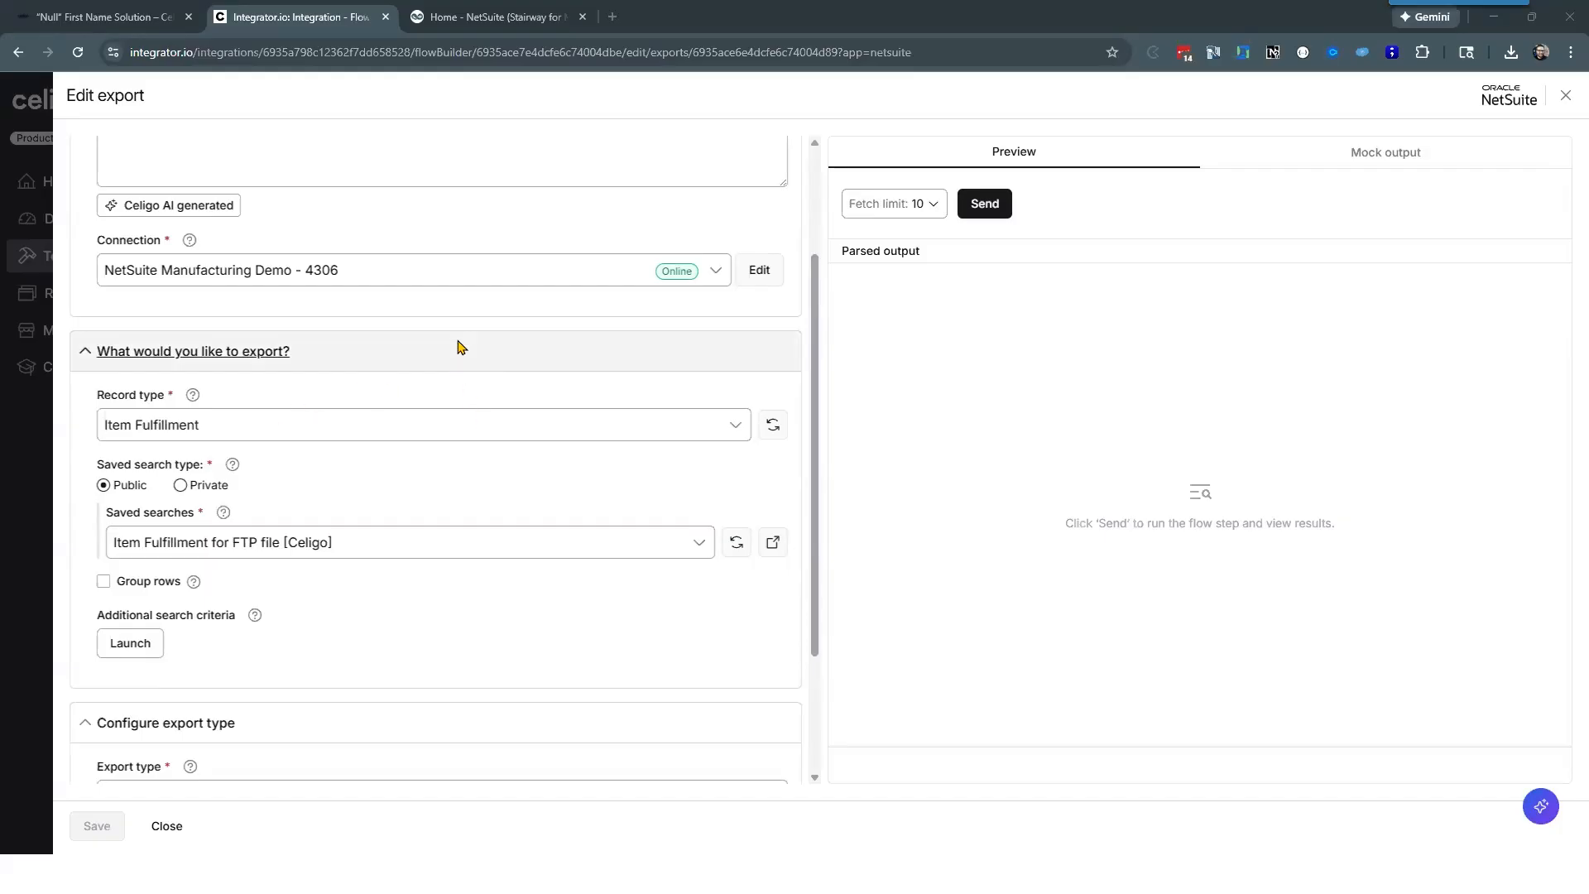
{"action": "scroll", "coordinate": [418, 333], "scroll_direction": "down", "scroll_amount": 2}
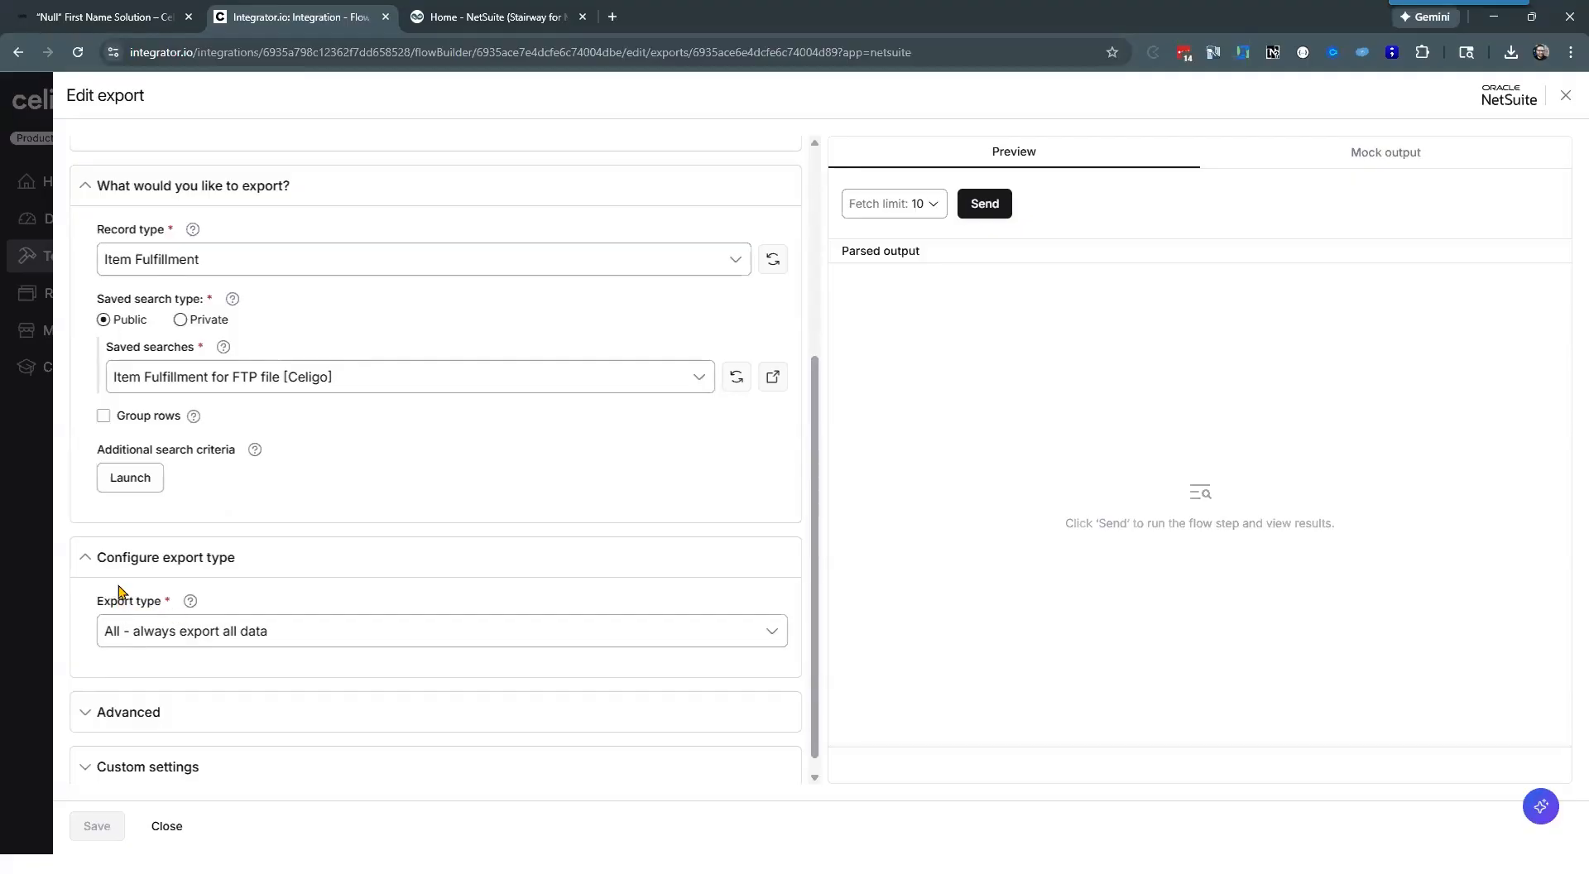
Step: Examine the fields available for the export's additional search criteria, then close the criteria without adding any
{"action": "left_click", "coordinate": [130, 477]}
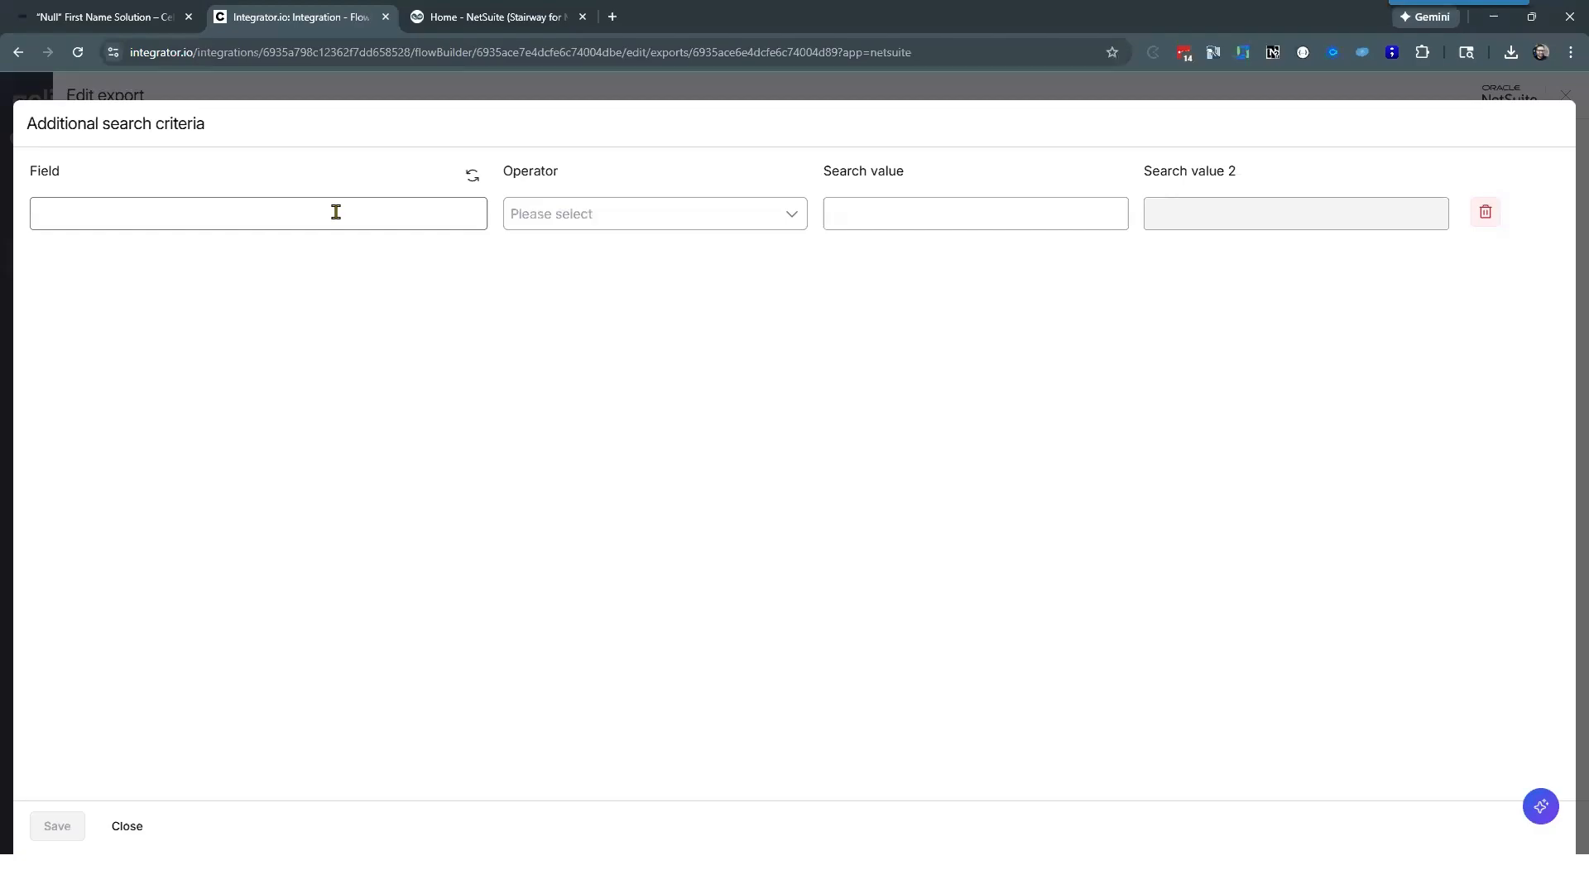
{"action": "left_click", "coordinate": [336, 213]}
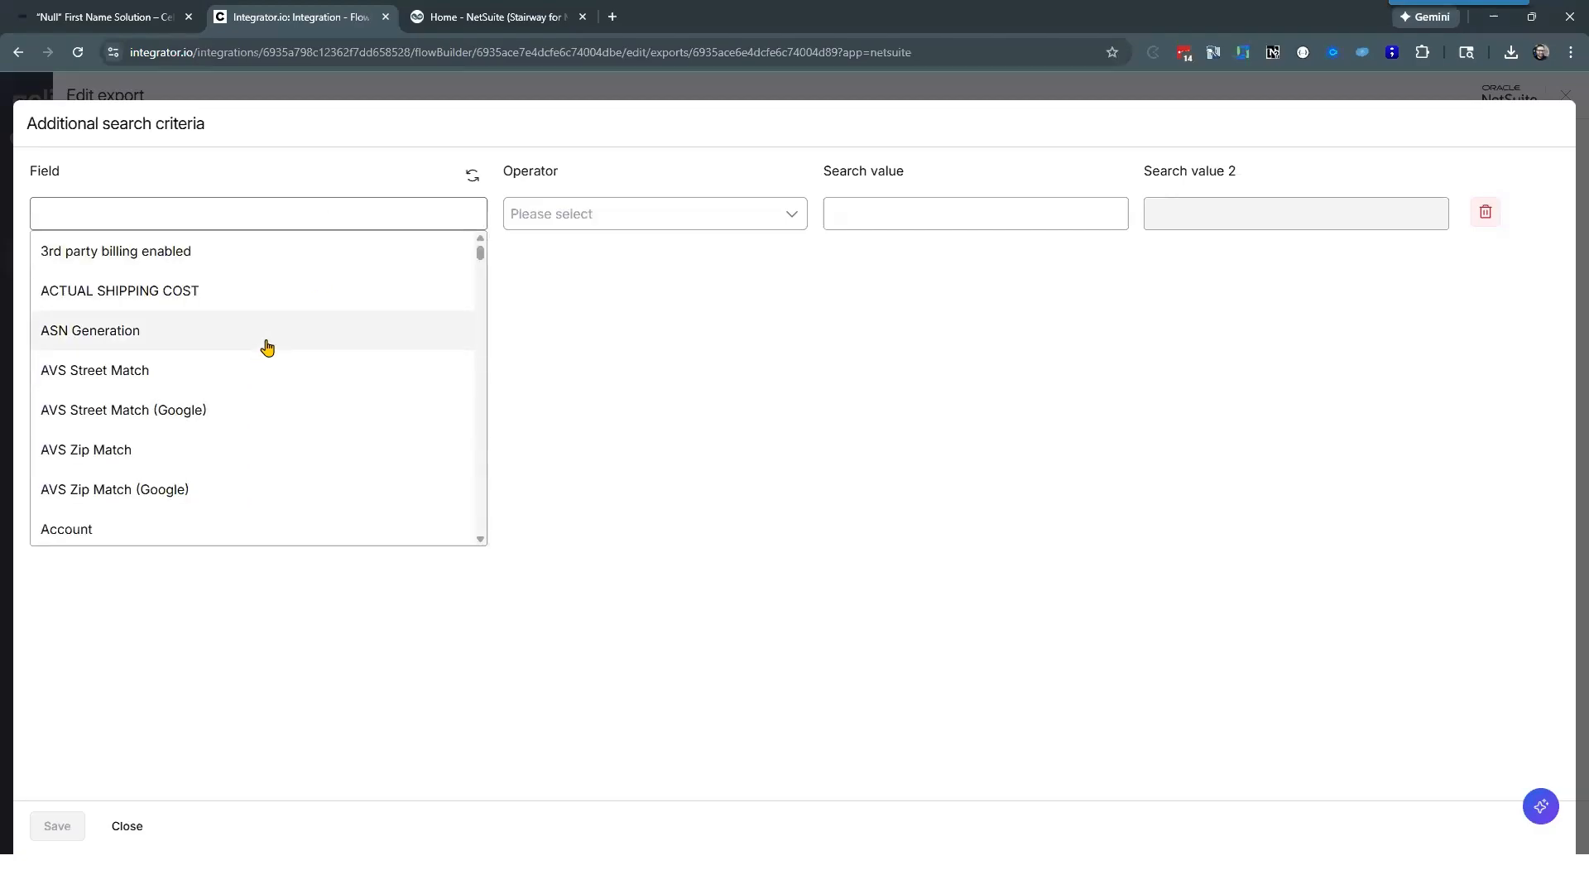
{"action": "scroll", "coordinate": [266, 347], "scroll_direction": "down", "scroll_amount": 4}
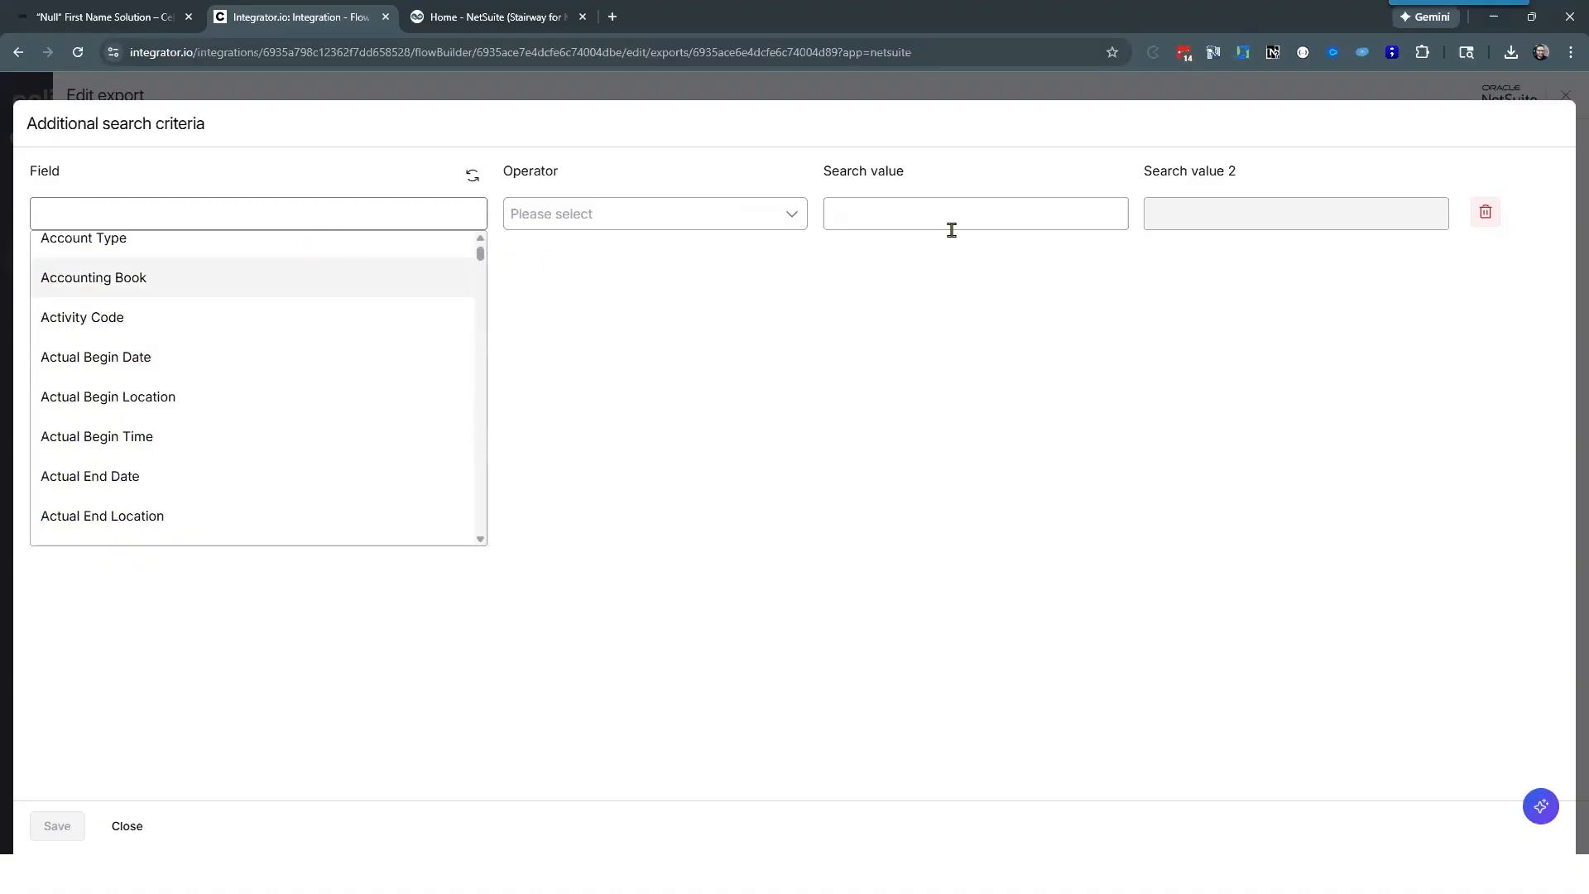
{"action": "left_click", "coordinate": [738, 462]}
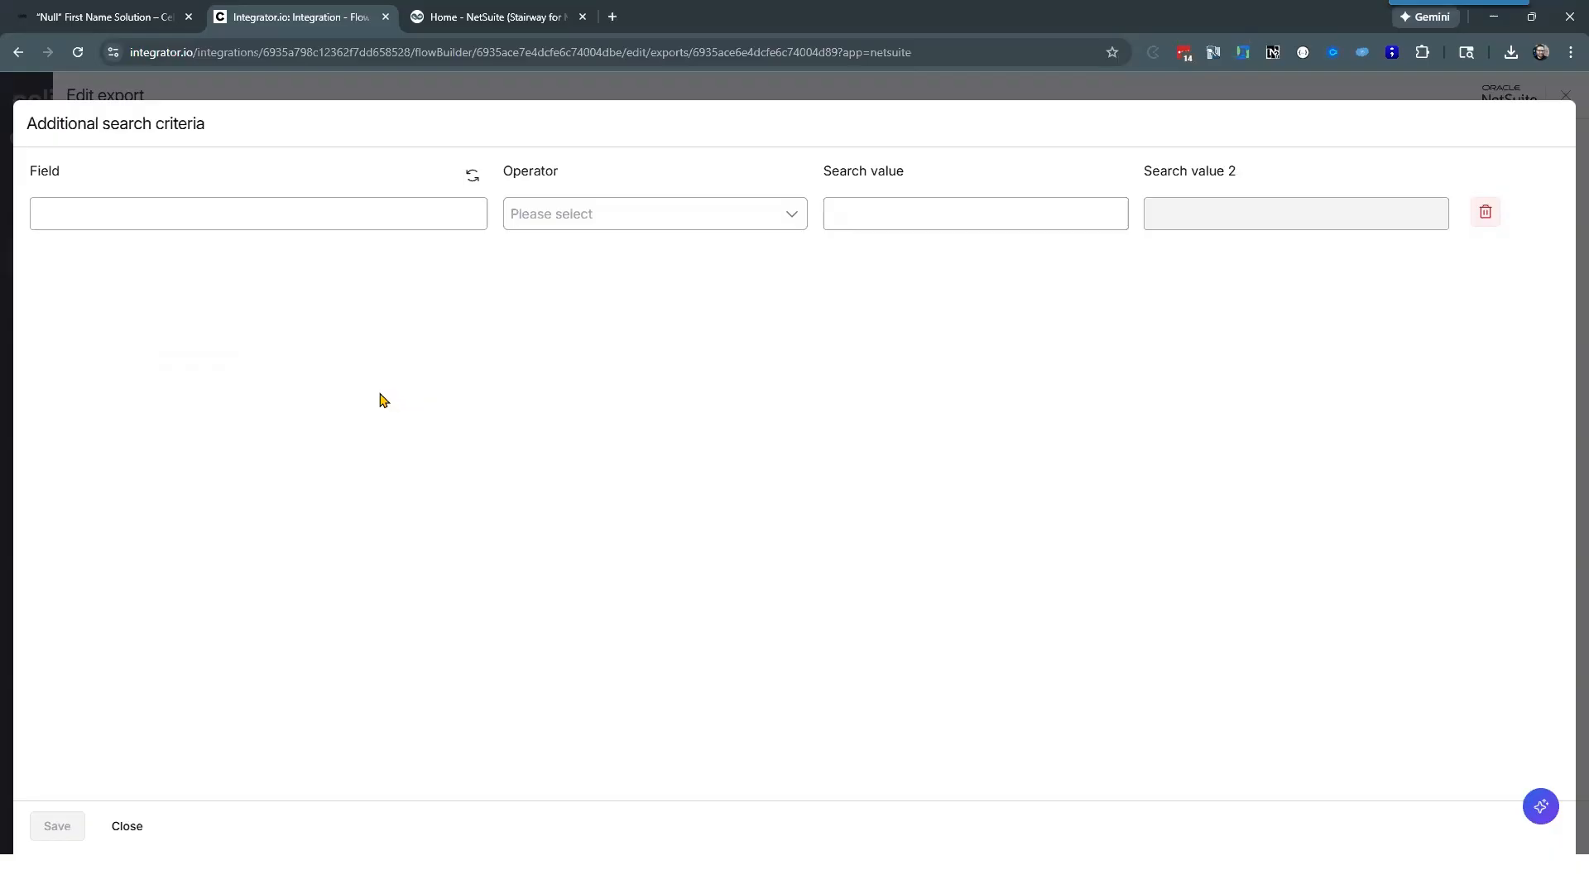
{"action": "left_click", "coordinate": [126, 827]}
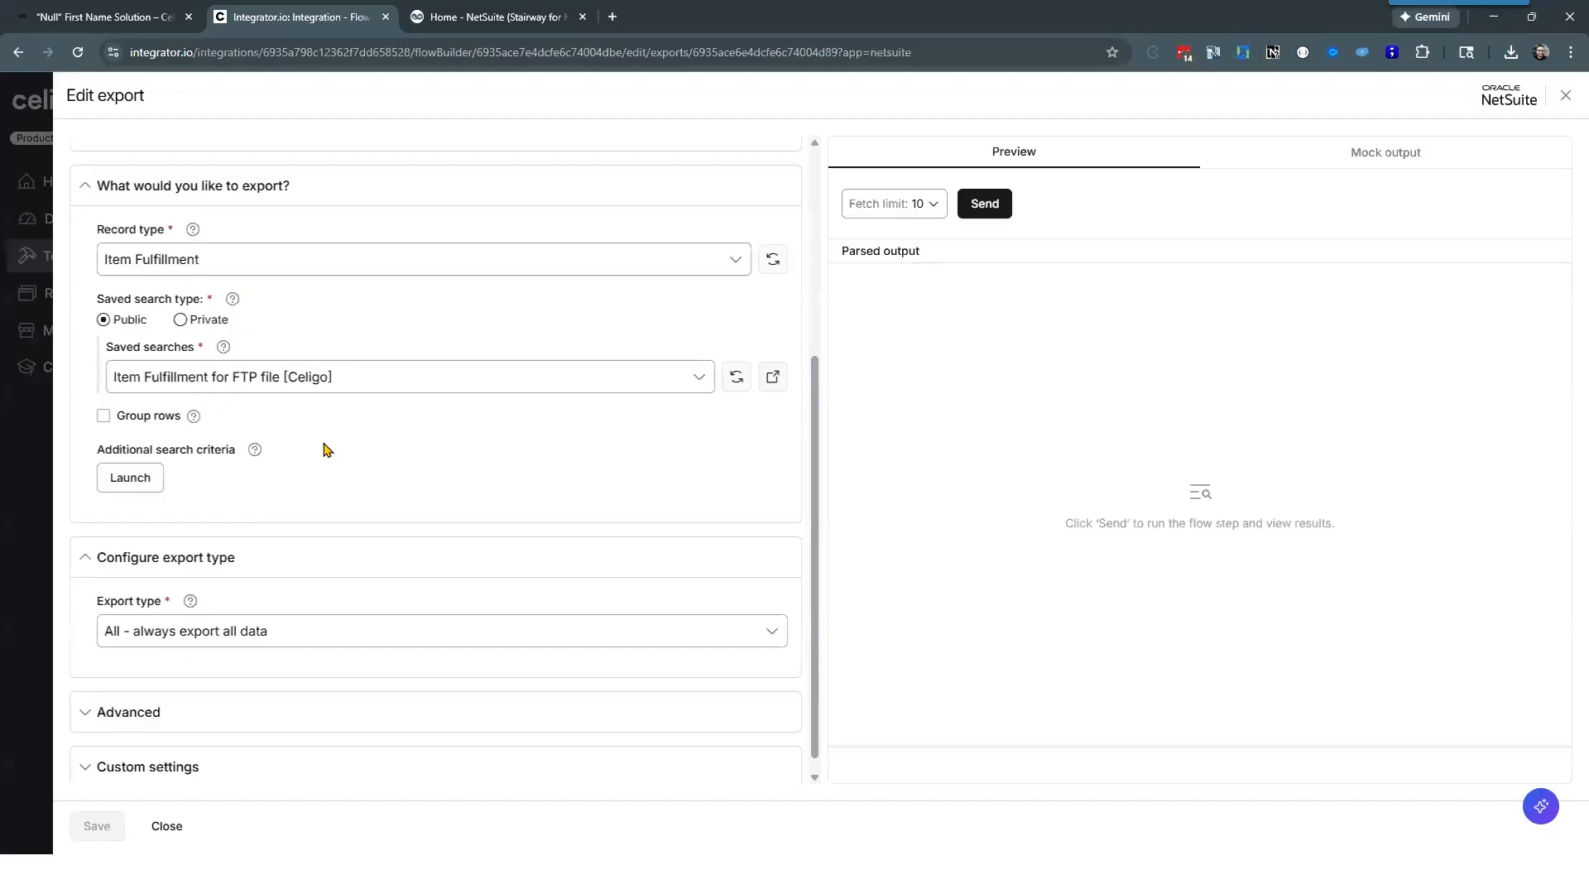
Step: Set the export type to "Delta - export only modified data" and view the date fields available for the delta search
{"action": "scroll", "coordinate": [204, 495], "scroll_direction": "down", "scroll_amount": 1}
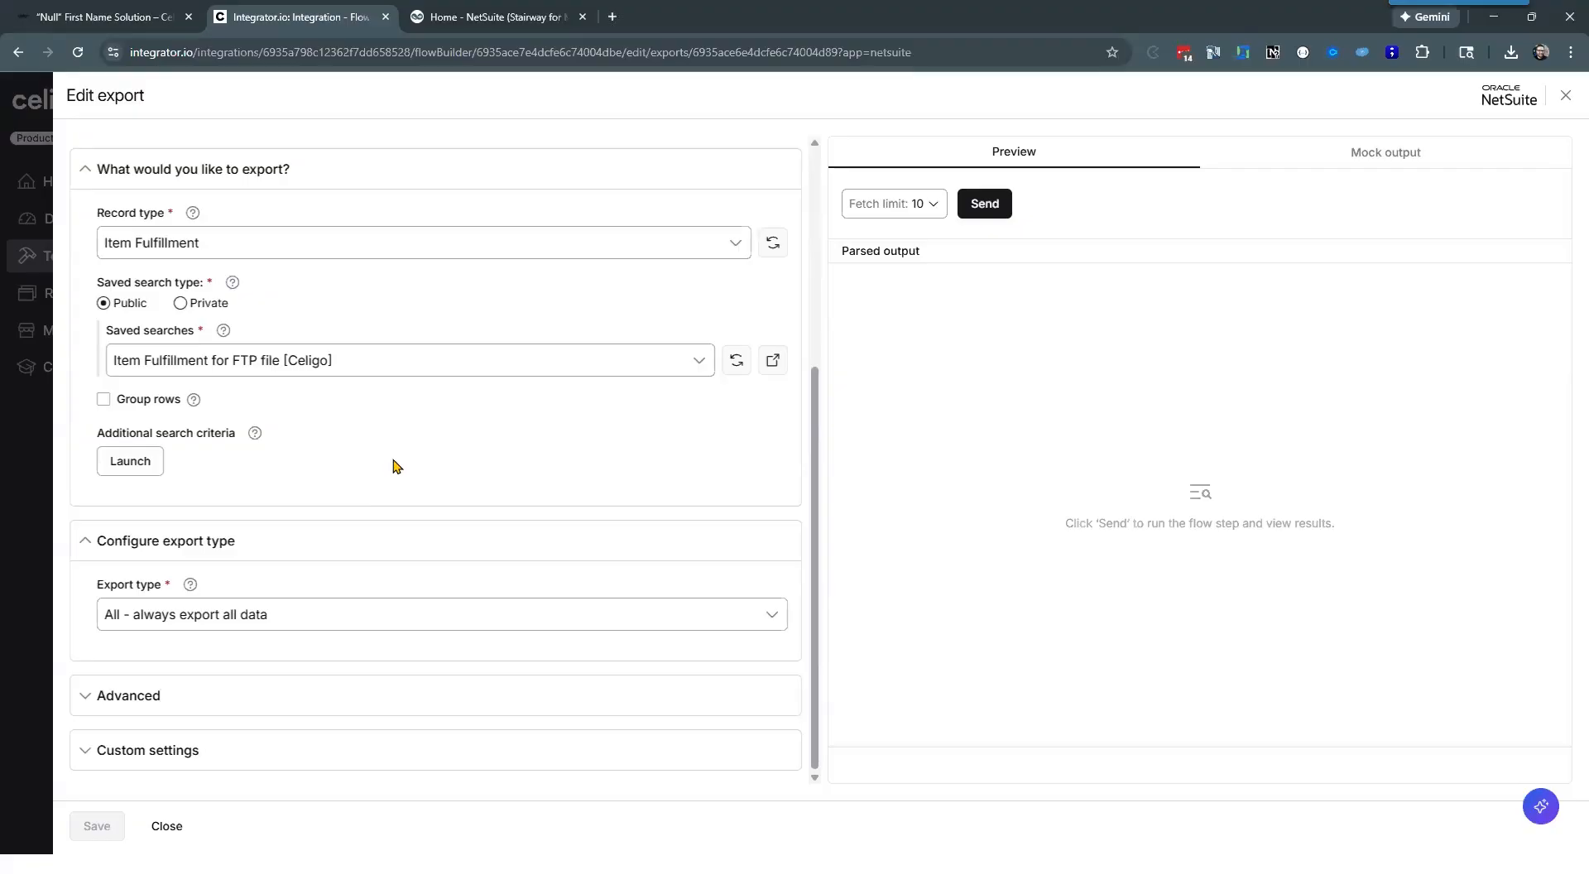
{"action": "left_click", "coordinate": [75, 559]}
{"action": "left_click", "coordinate": [109, 650]}
{"action": "left_click", "coordinate": [171, 619]}
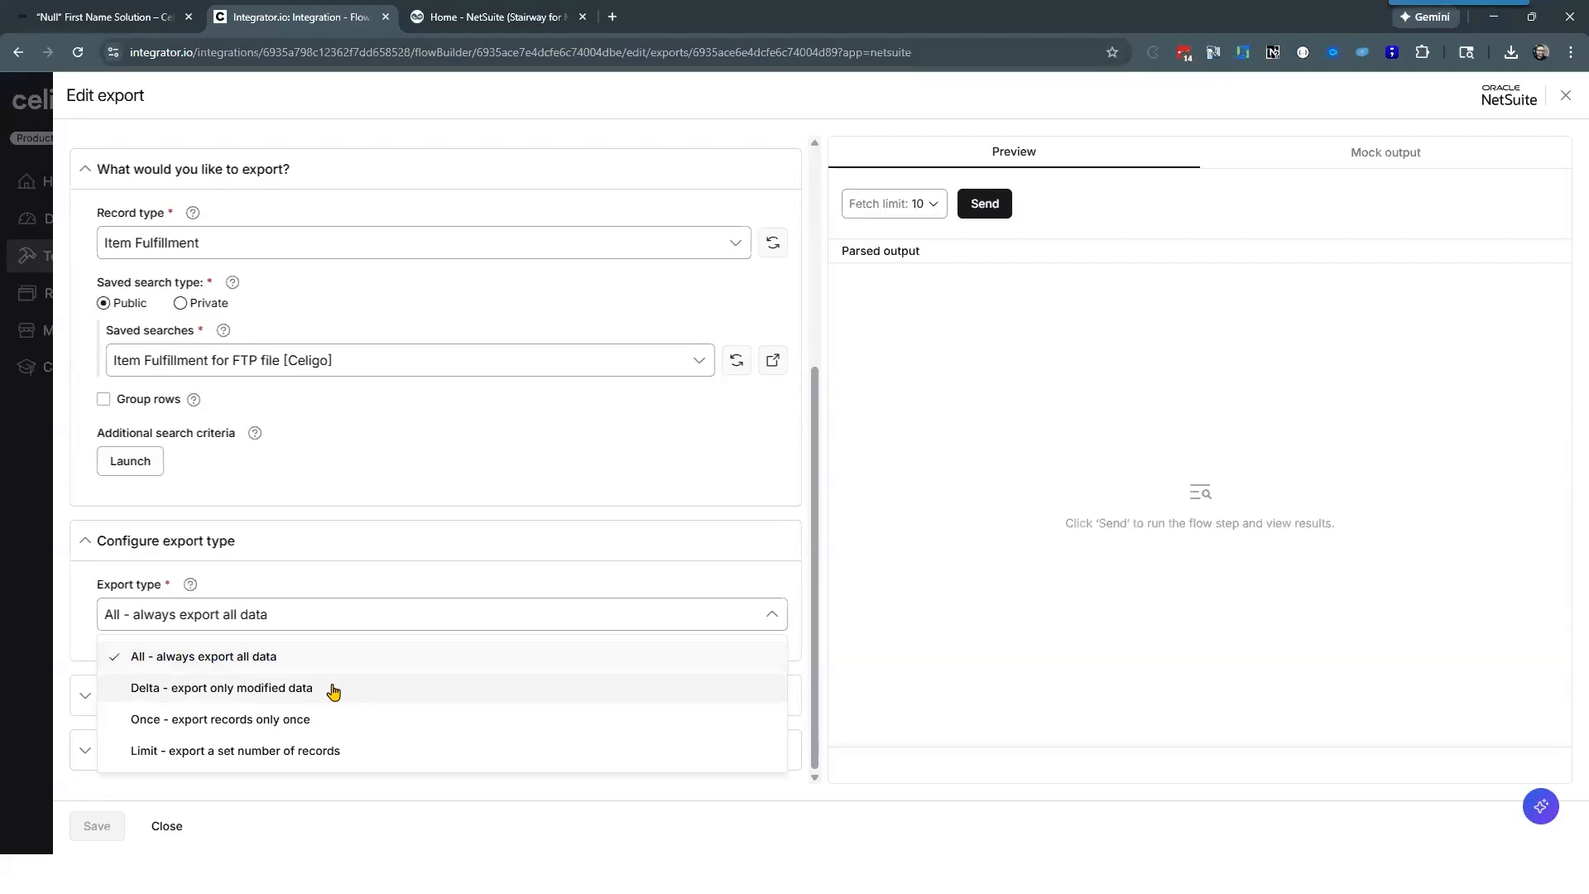
{"action": "left_click", "coordinate": [333, 692]}
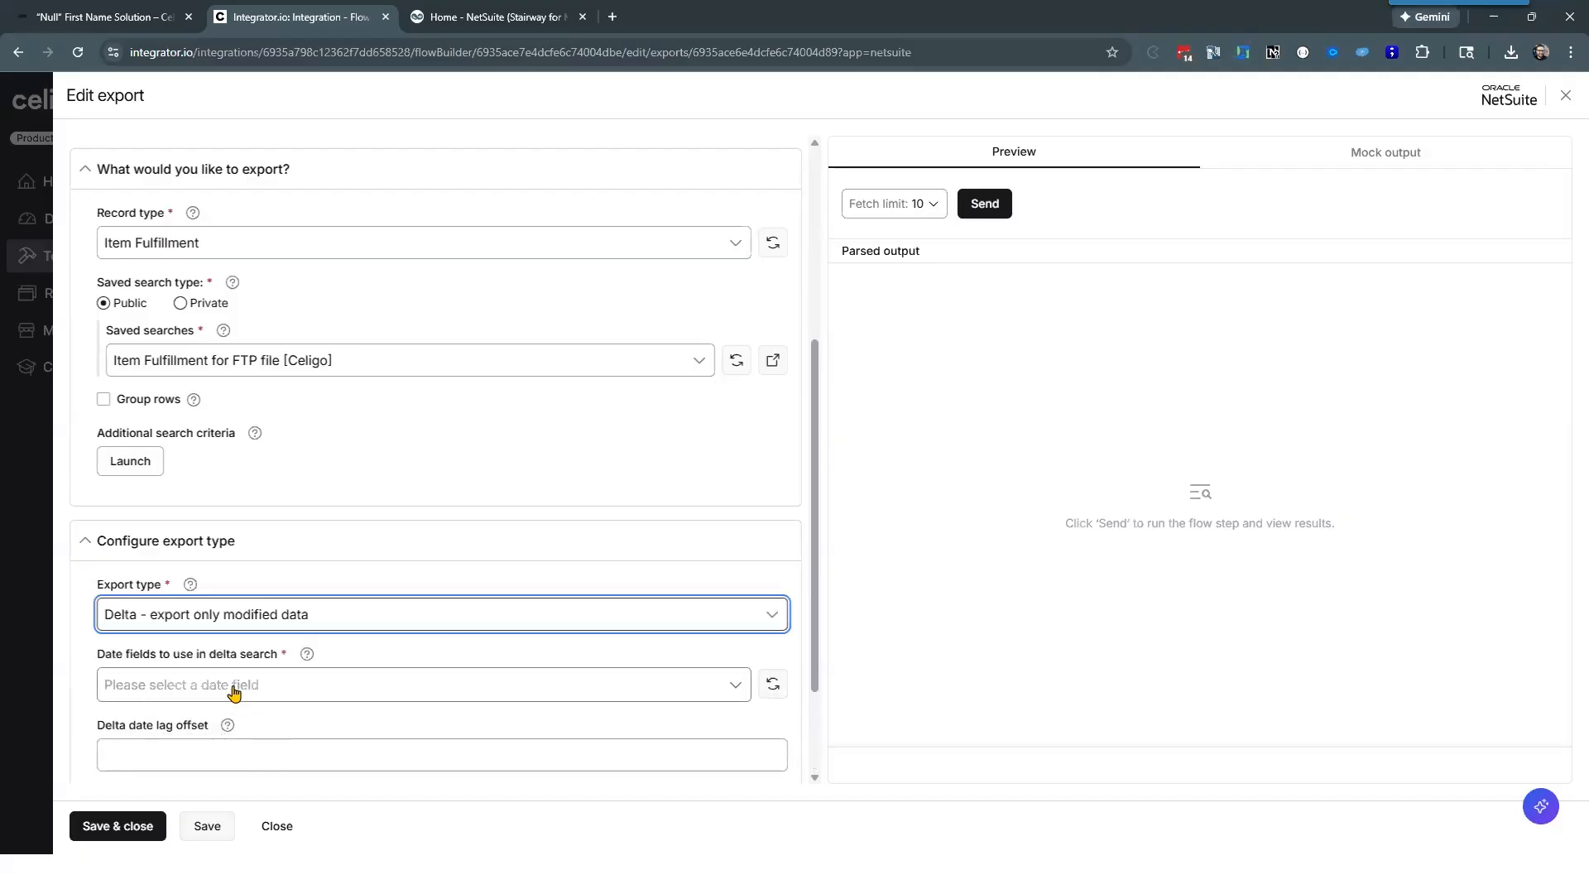
{"action": "left_click", "coordinate": [234, 693]}
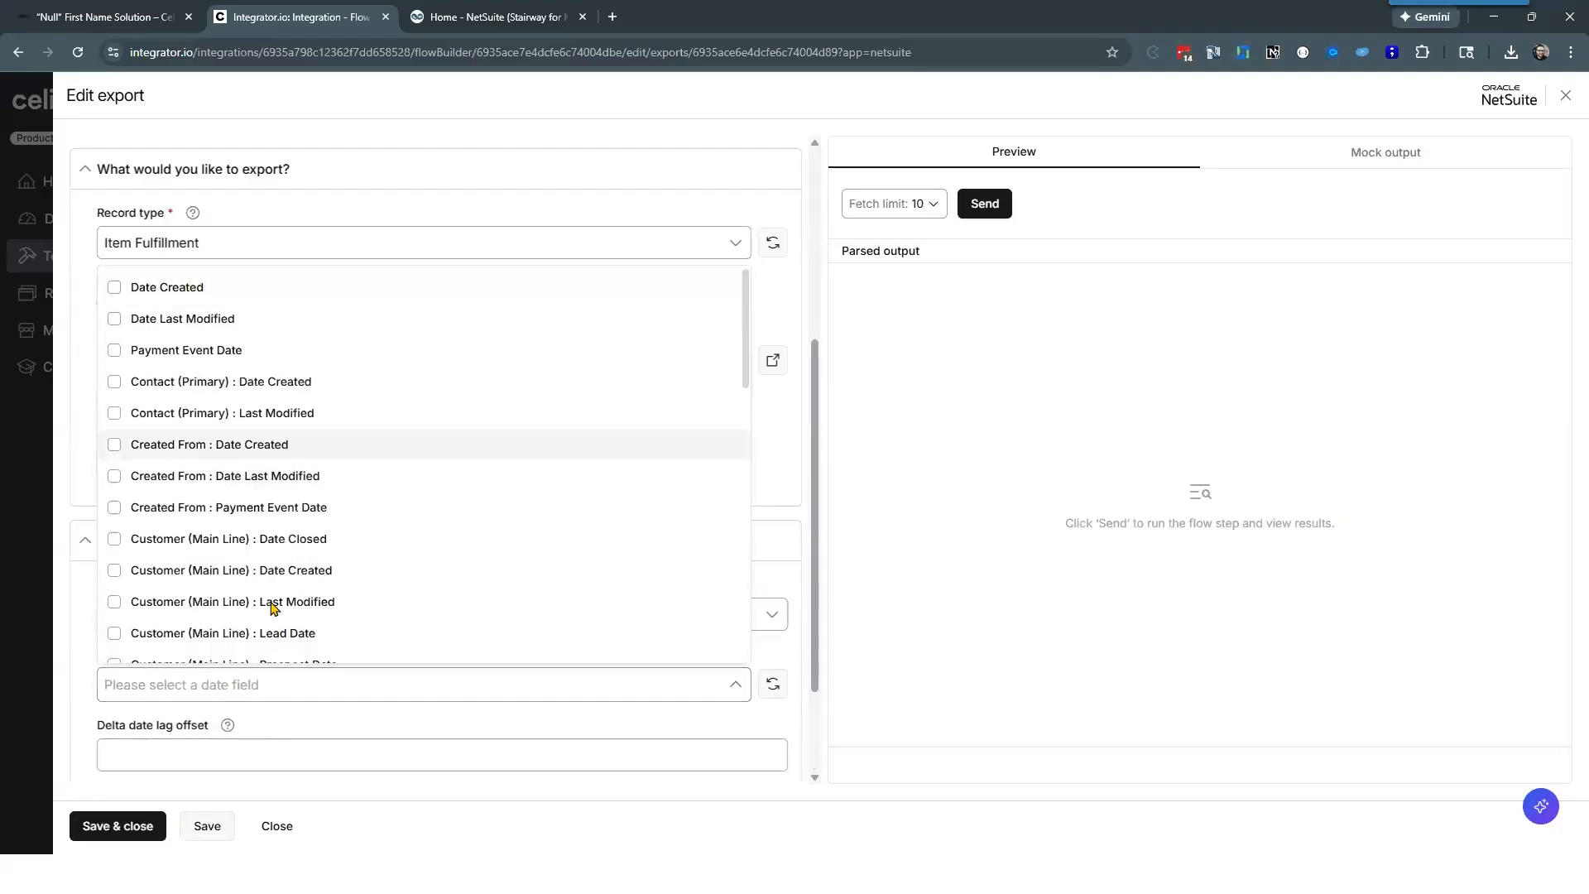
{"action": "left_click", "coordinate": [76, 694]}
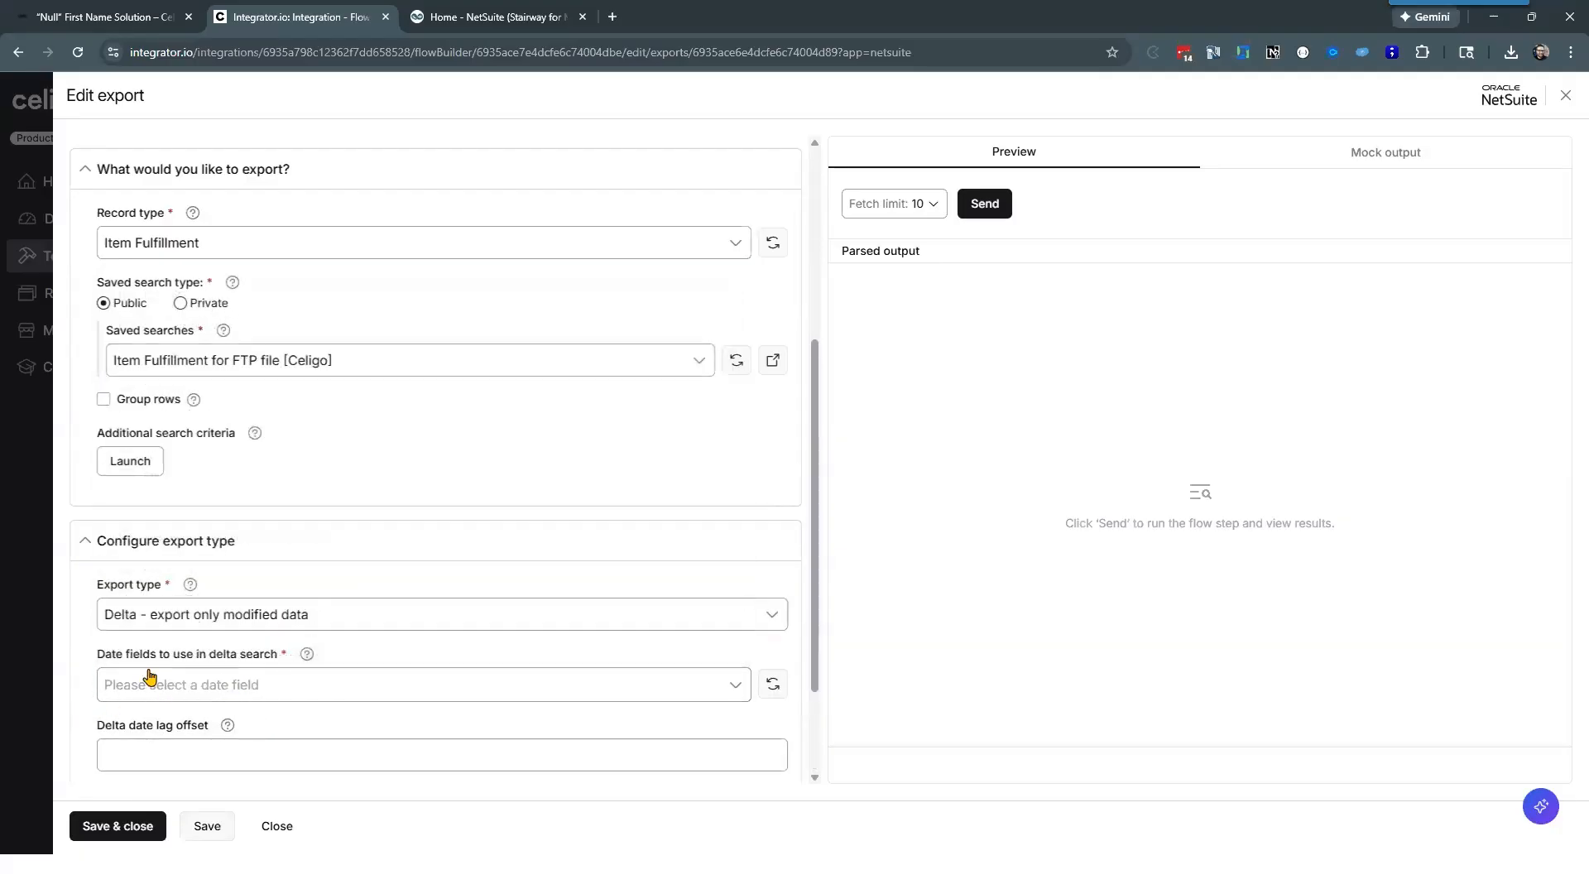
Step: Set the export type to "Once - export records only once" and view the boolean fields available for marking exported records
{"action": "left_click", "coordinate": [267, 619]}
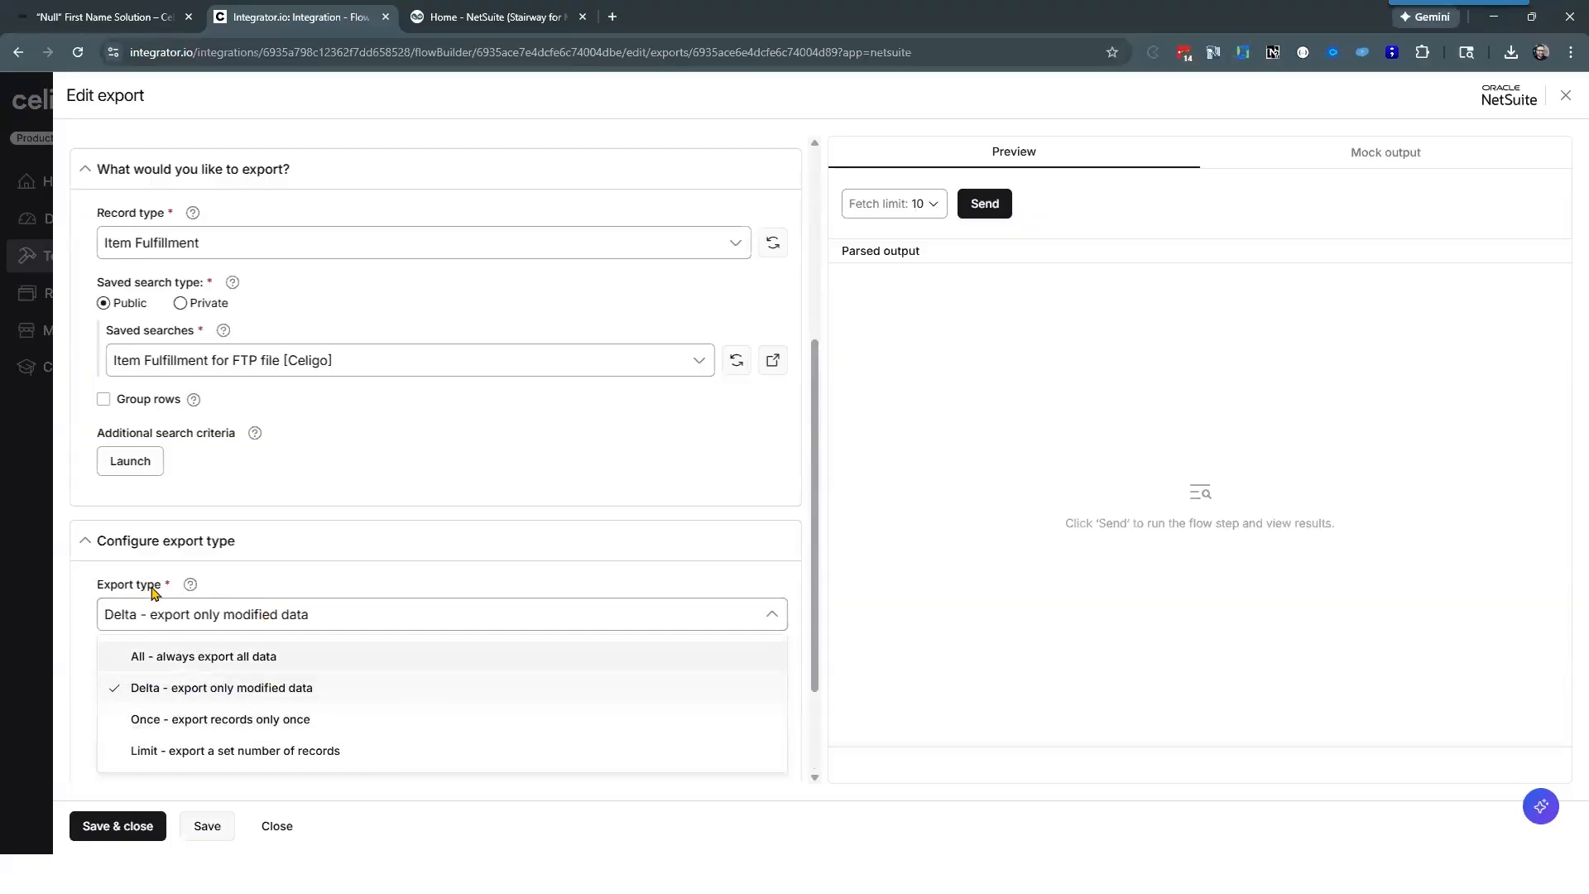
{"action": "left_click", "coordinate": [299, 720]}
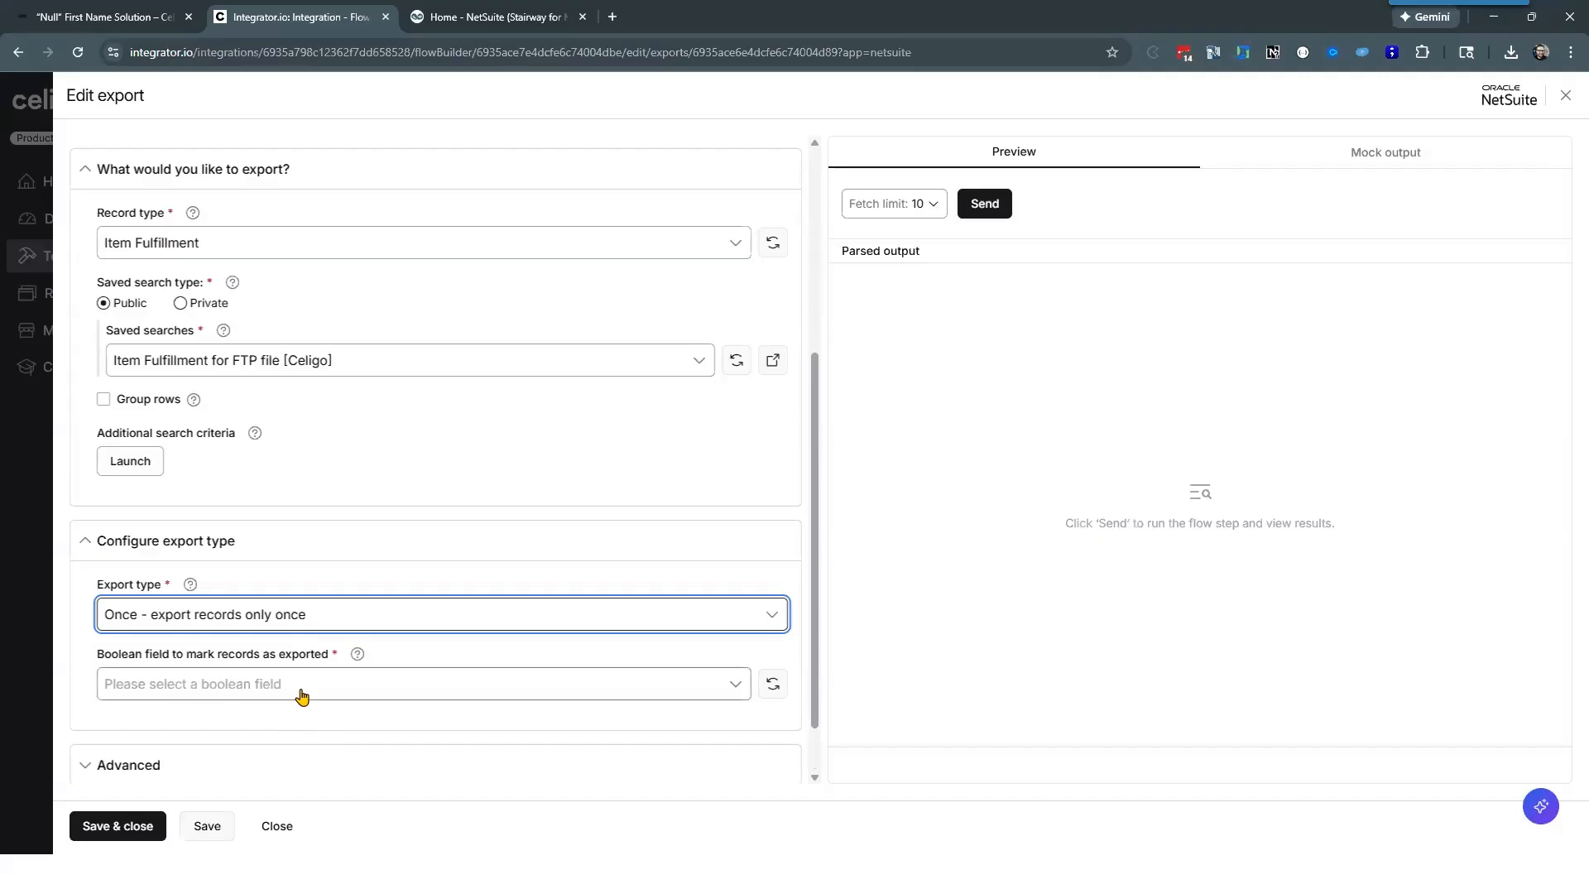
{"action": "left_click", "coordinate": [303, 697]}
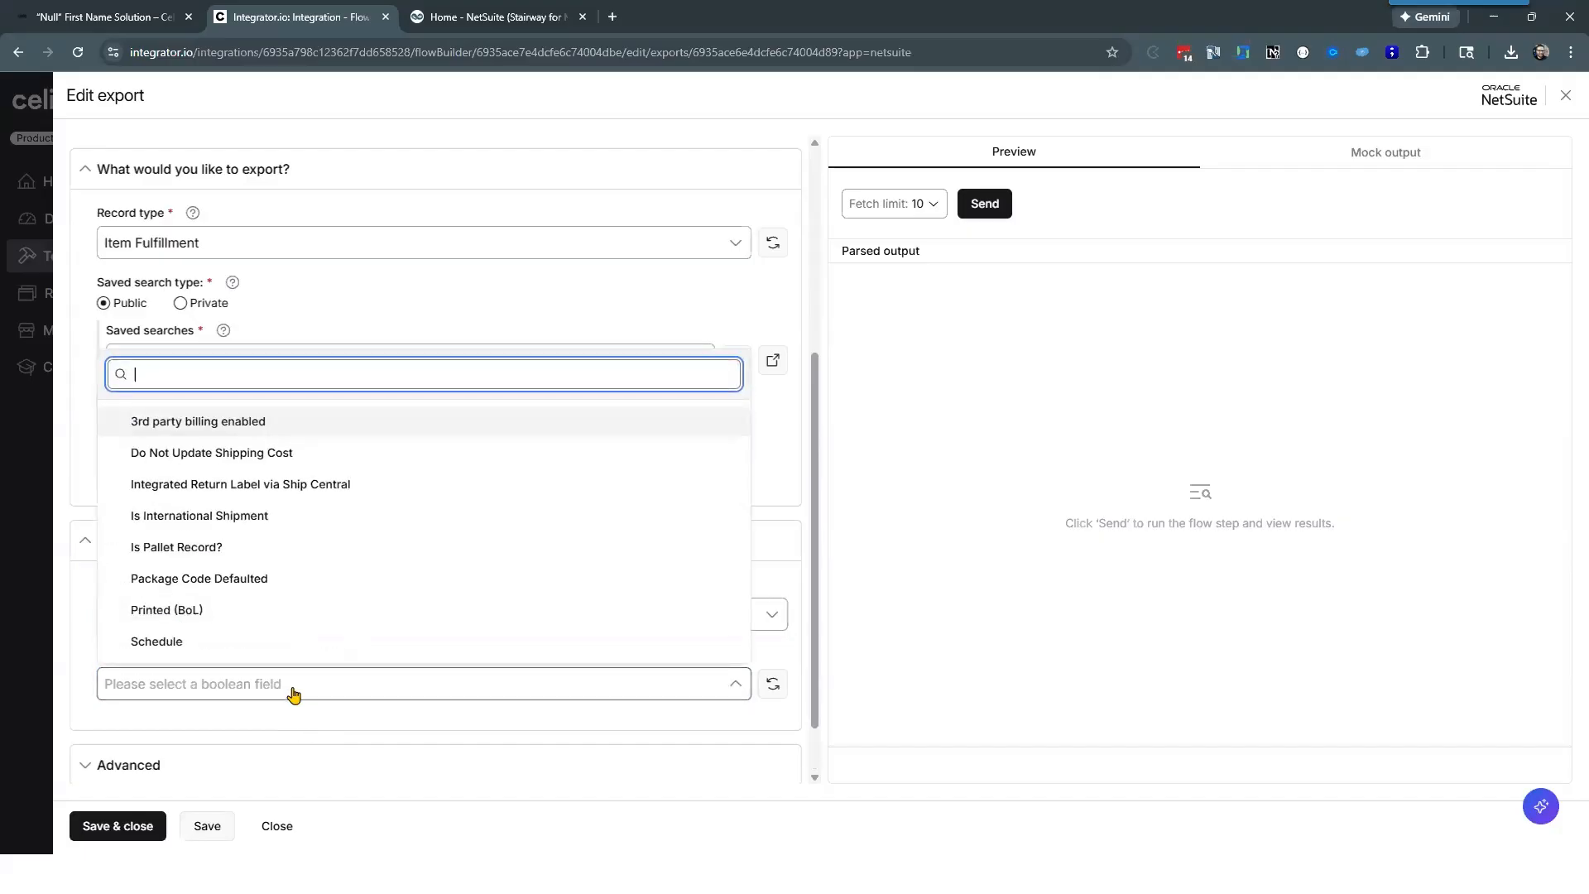
{"action": "left_click", "coordinate": [71, 658]}
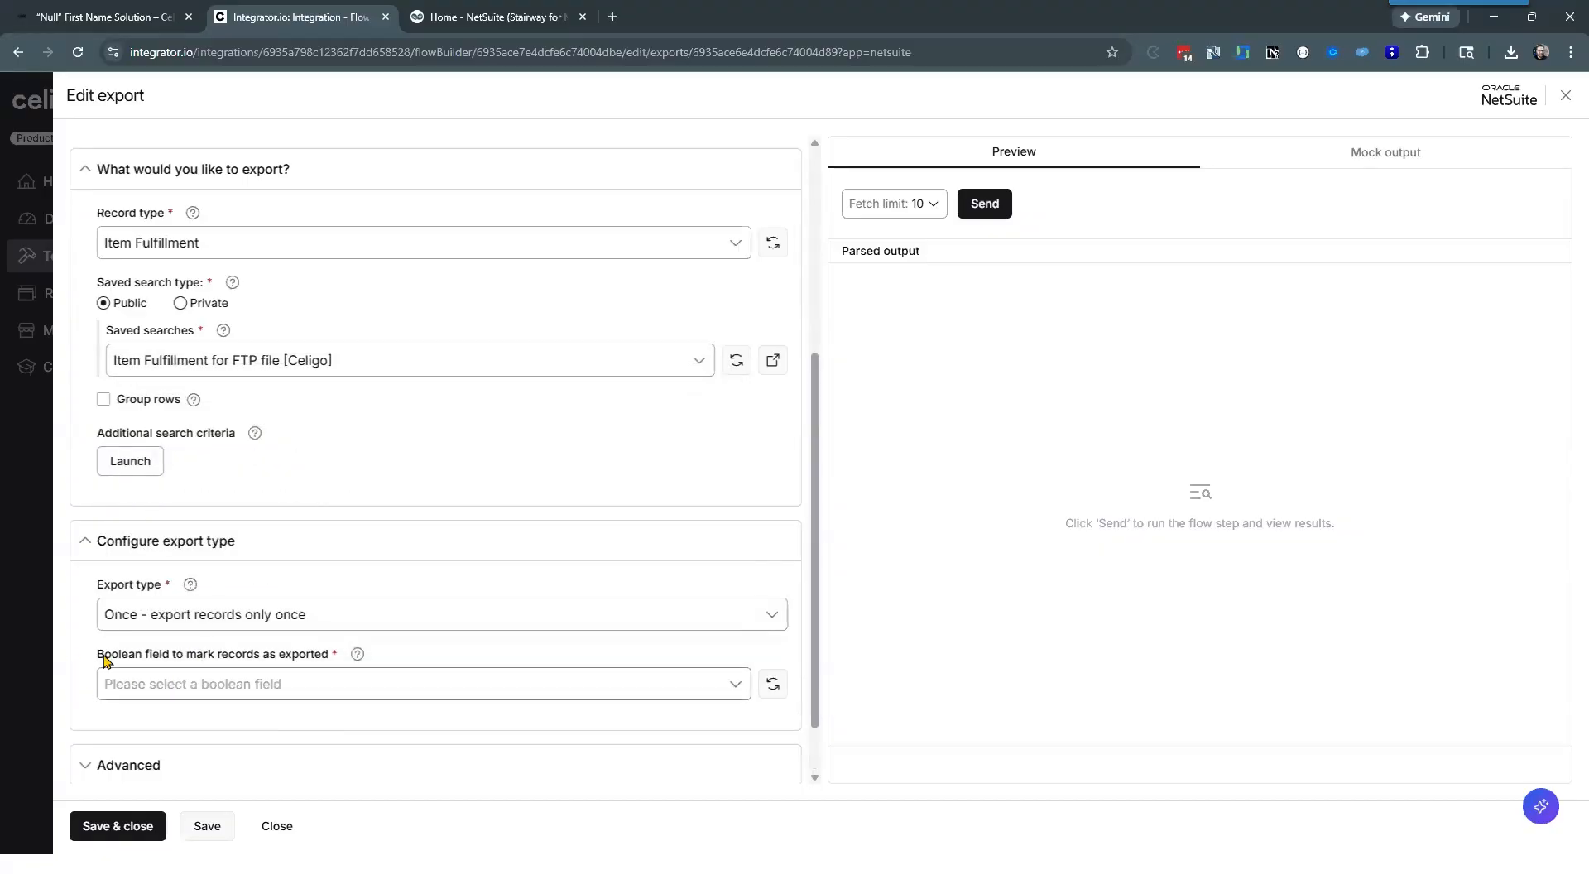
{"action": "left_click_drag", "start_coordinate": [98, 656], "coordinate": [330, 663]}
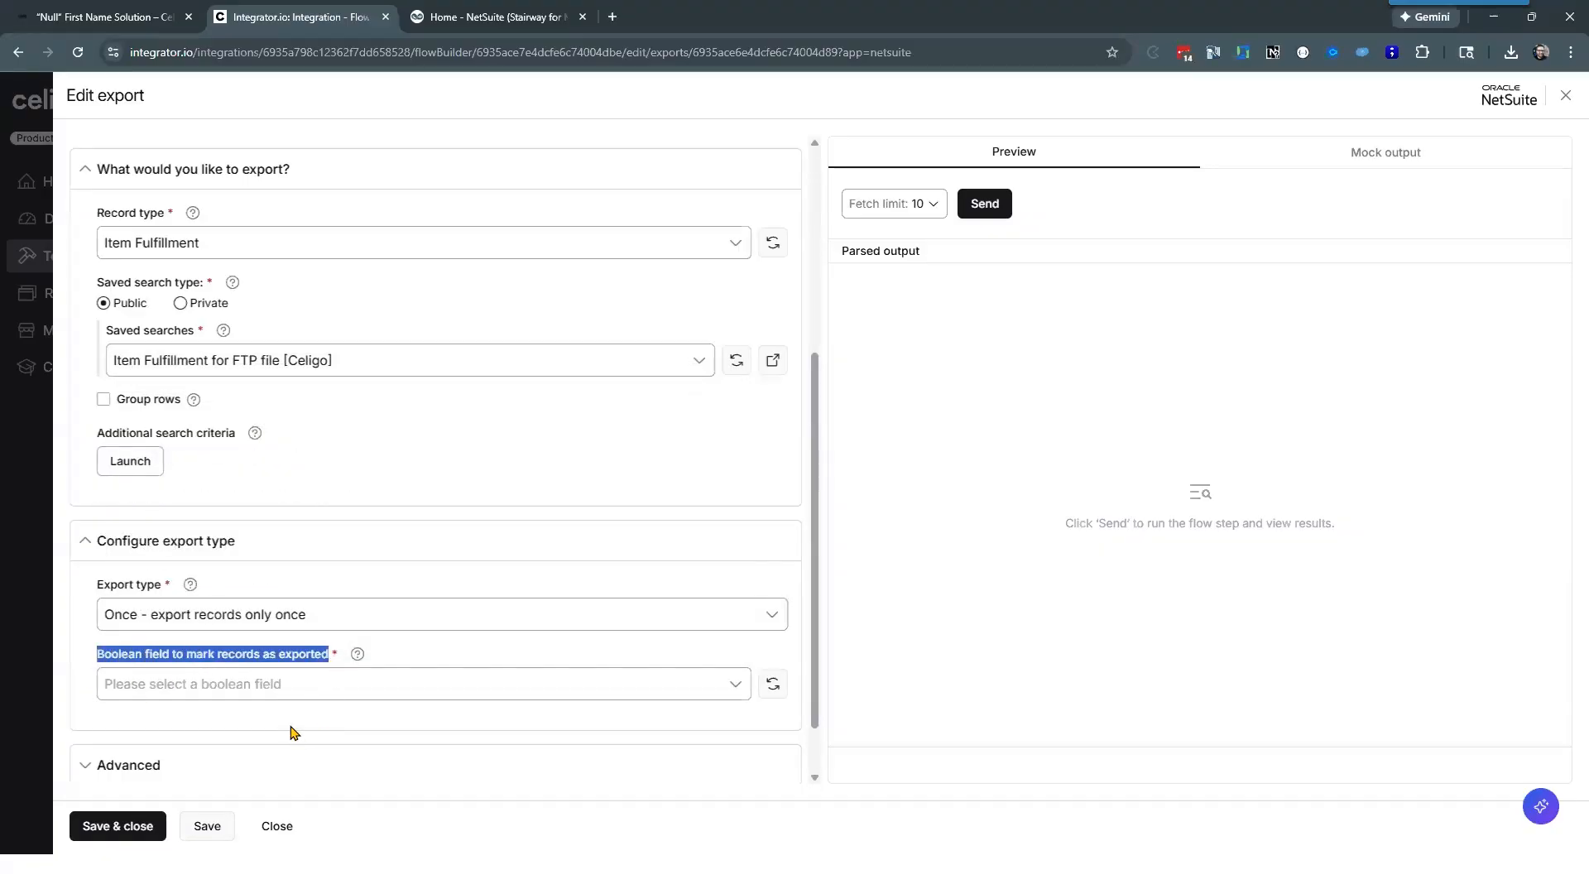
{"action": "left_click", "coordinate": [287, 696]}
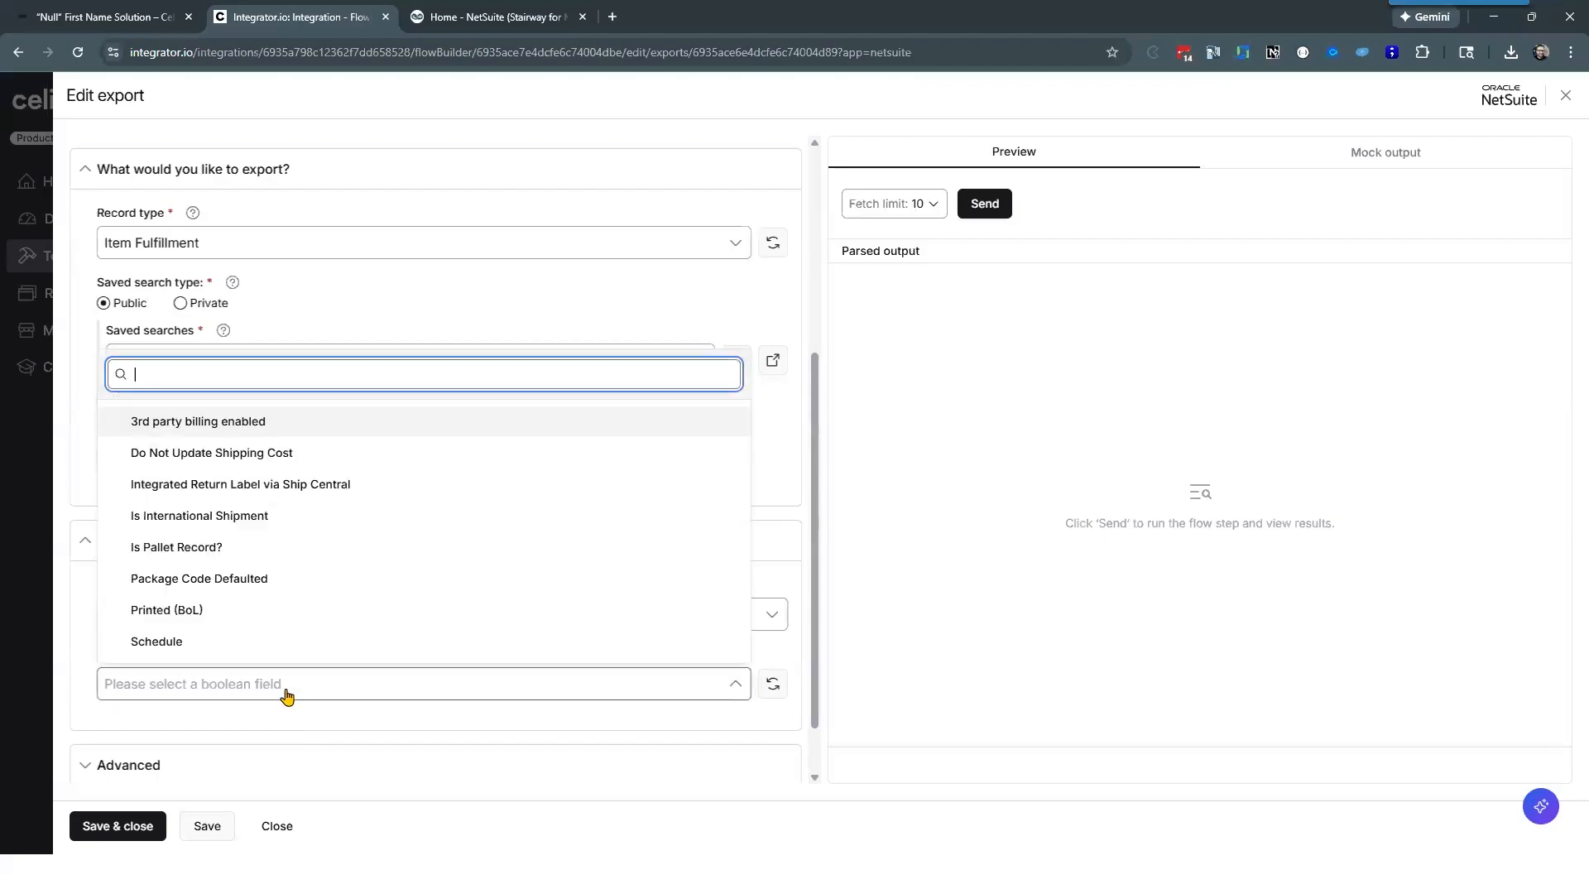
{"action": "left_click", "coordinate": [73, 664]}
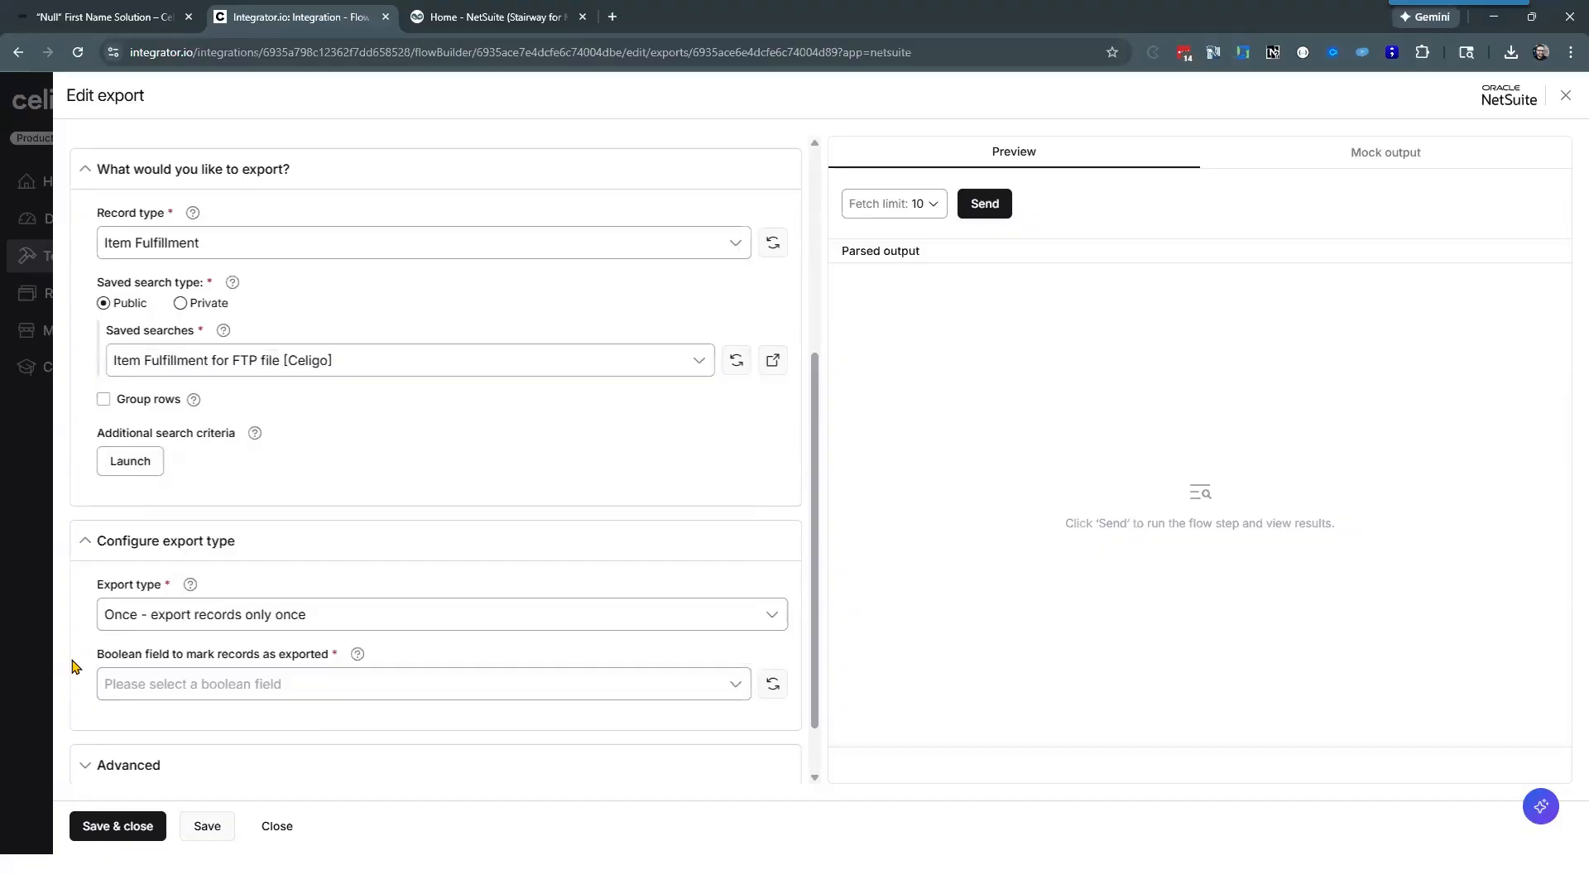
Step: Set the export type to "Limit - export a set number of records" and inspect its record count field
{"action": "left_click", "coordinate": [305, 622]}
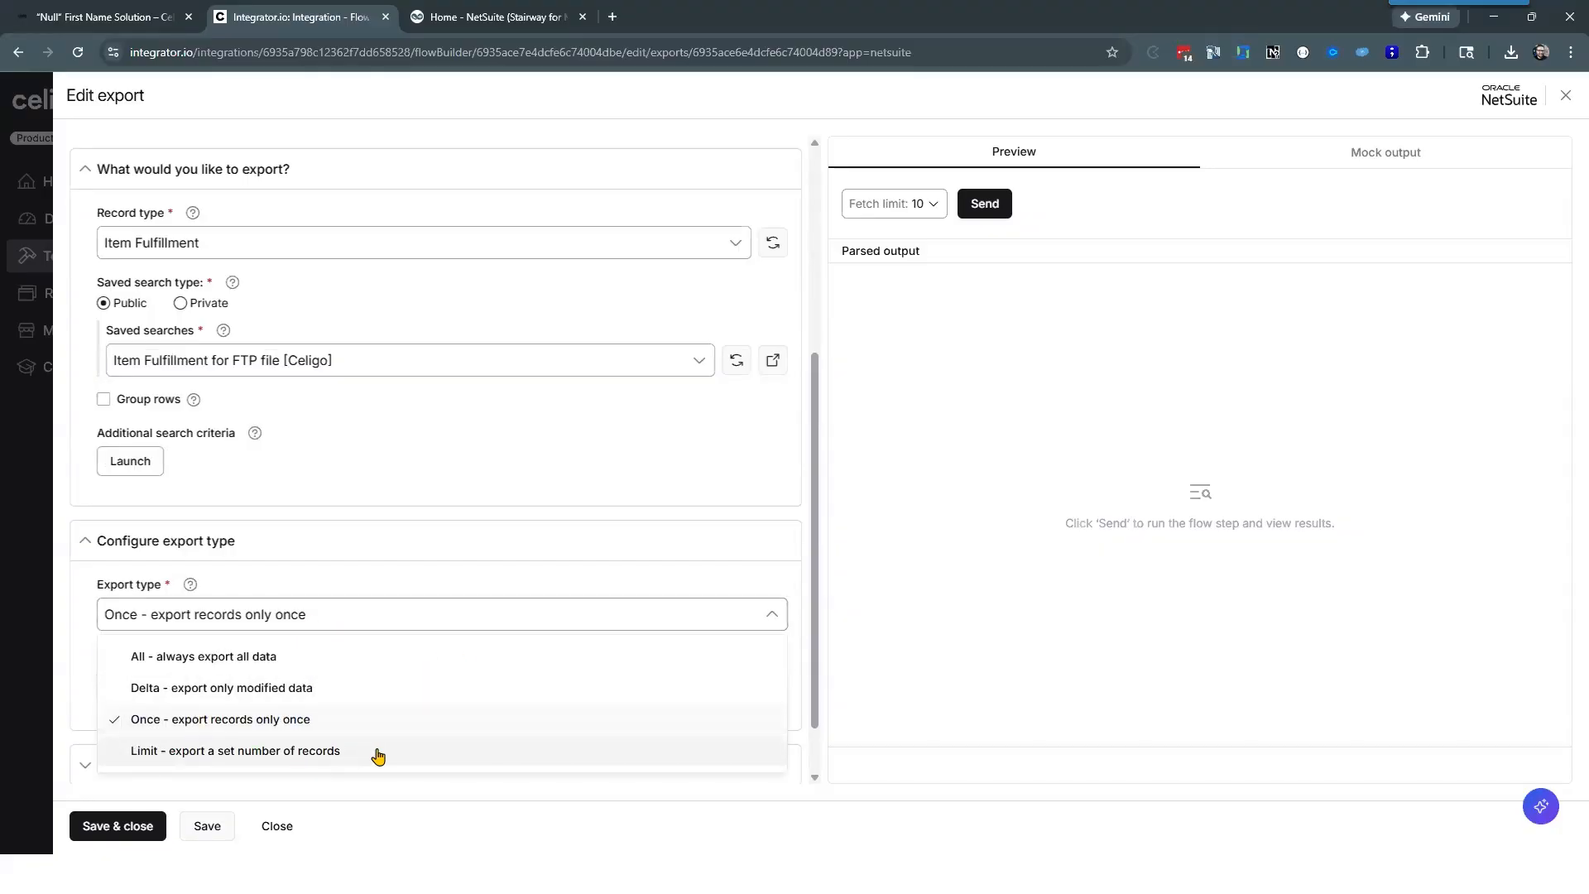
{"action": "left_click", "coordinate": [170, 757]}
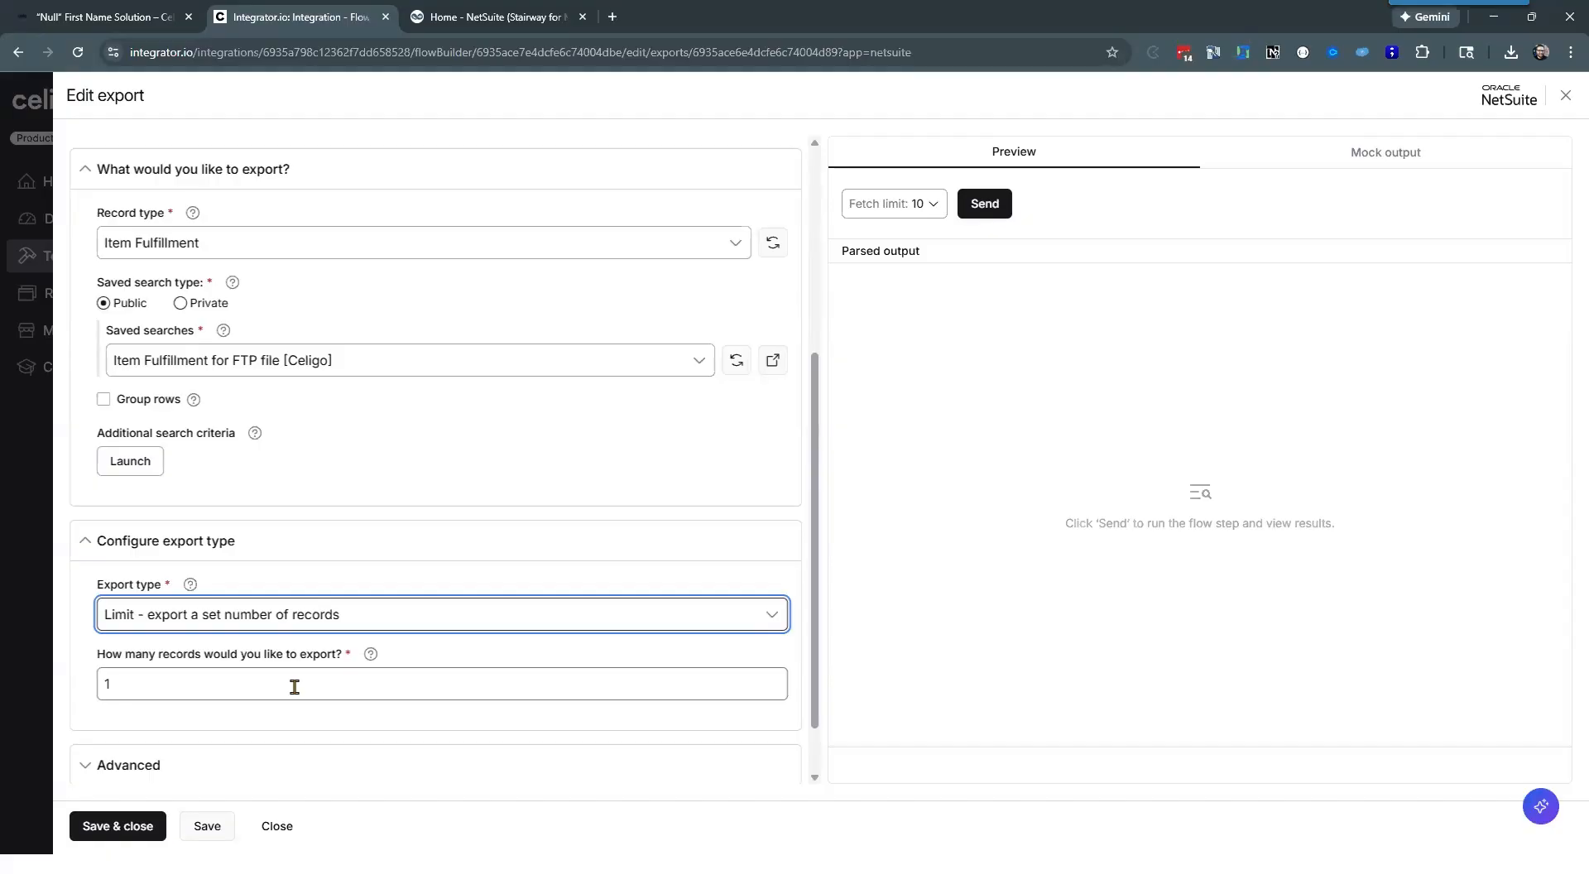
{"action": "left_click", "coordinate": [135, 688]}
{"action": "left_click", "coordinate": [73, 646]}
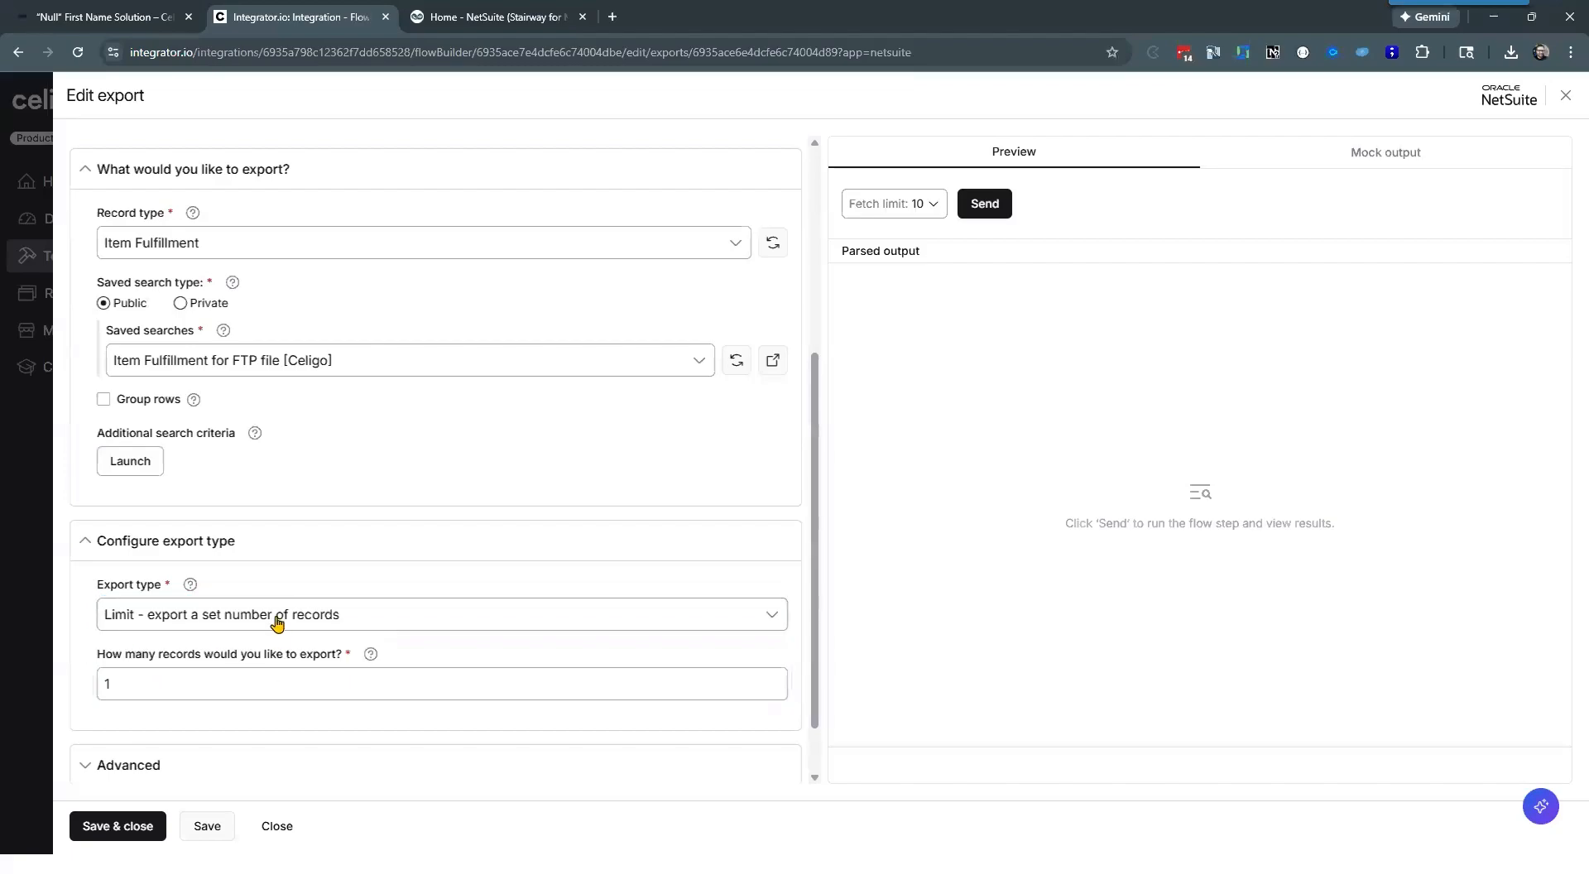
Step: Set the export type back to "All - always export all data"
{"action": "left_click", "coordinate": [277, 623]}
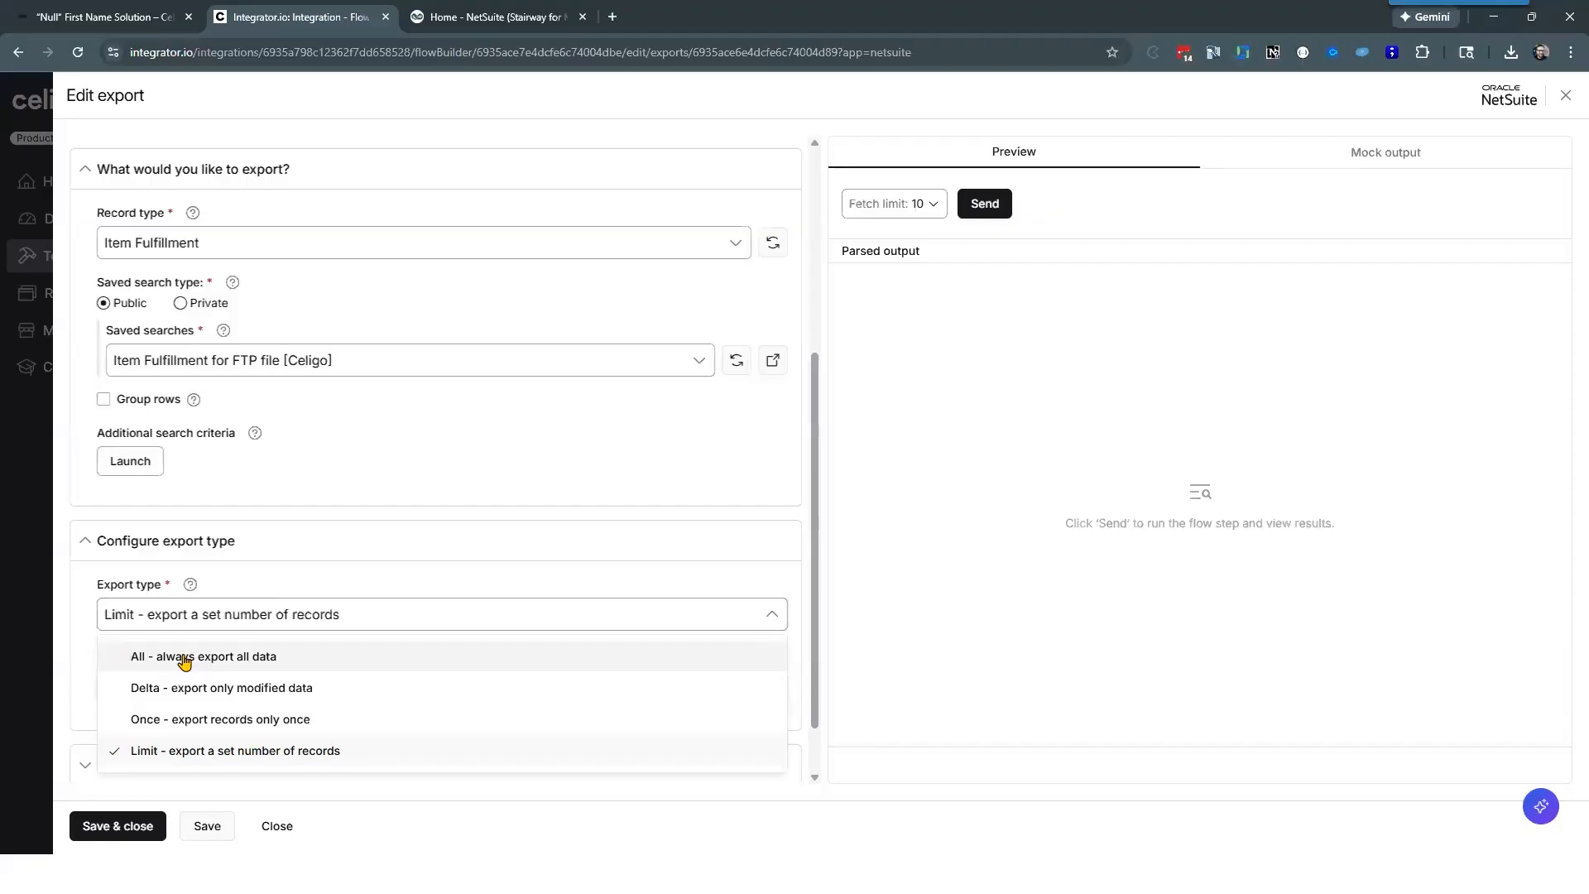
{"action": "left_click", "coordinate": [139, 660]}
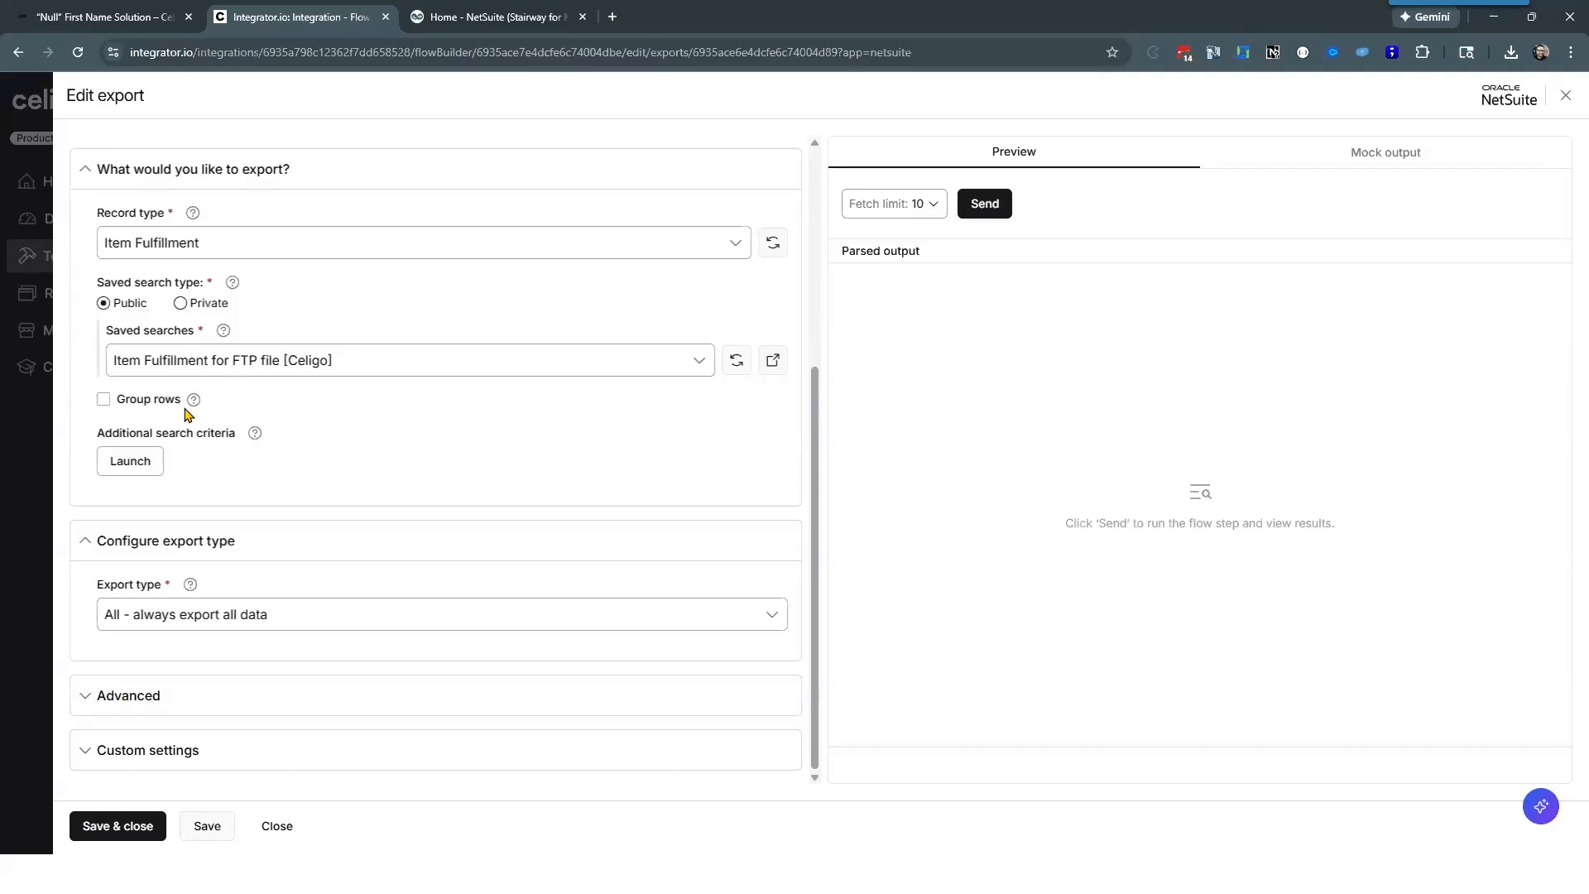
Step: Open the export's saved search in NetSuite, place its browser tab before the export's, and return to the export settings
{"action": "scroll", "coordinate": [390, 411], "scroll_direction": "up", "scroll_amount": 2}
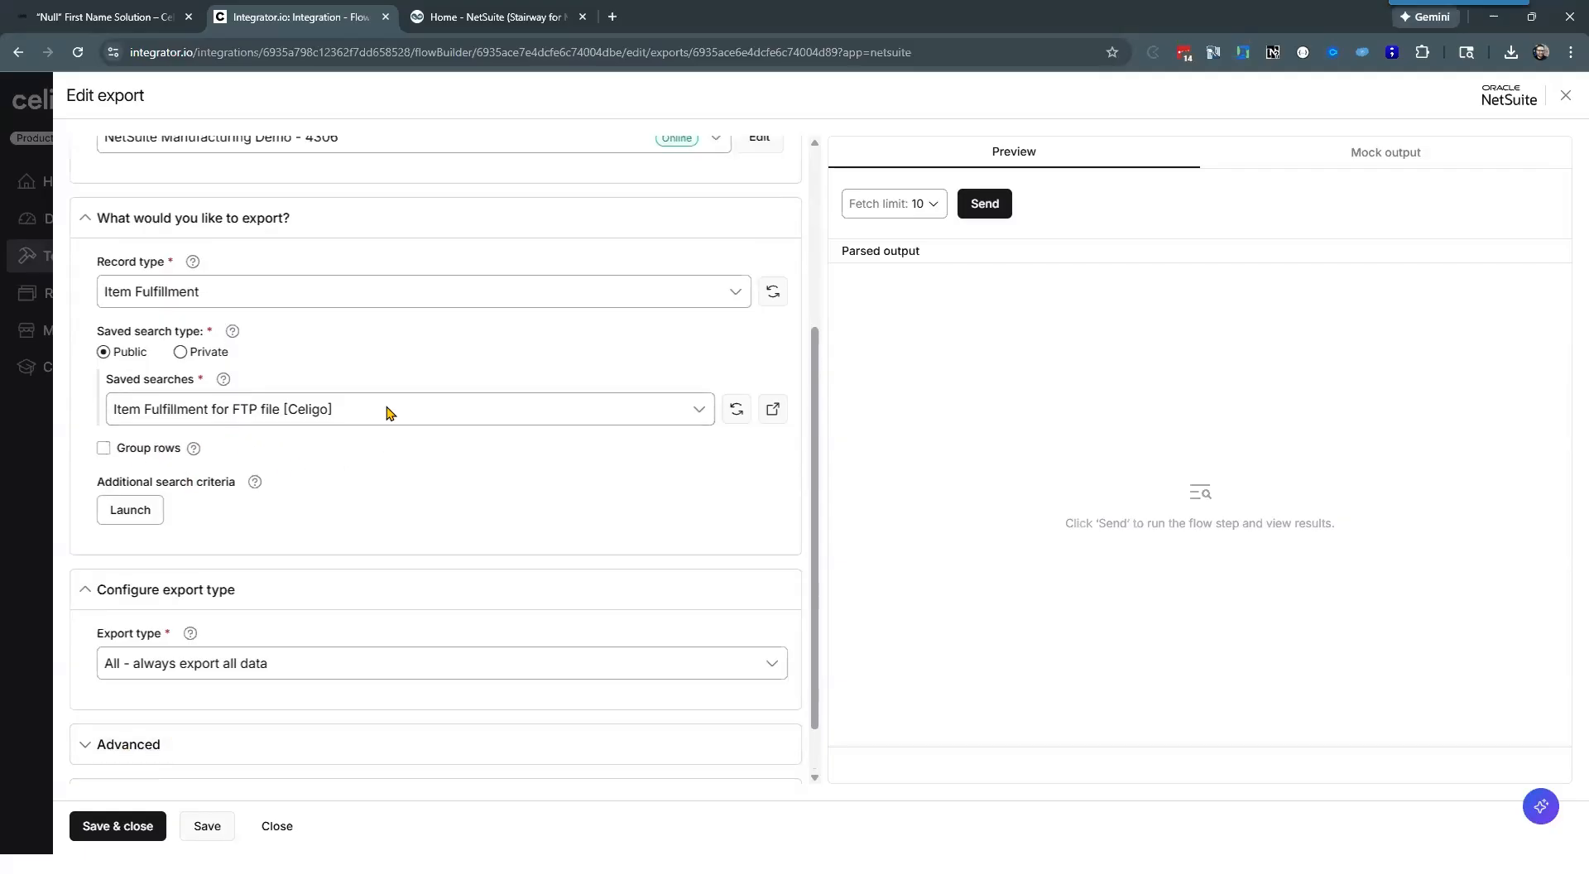
{"action": "scroll", "coordinate": [331, 488], "scroll_direction": "down", "scroll_amount": 1}
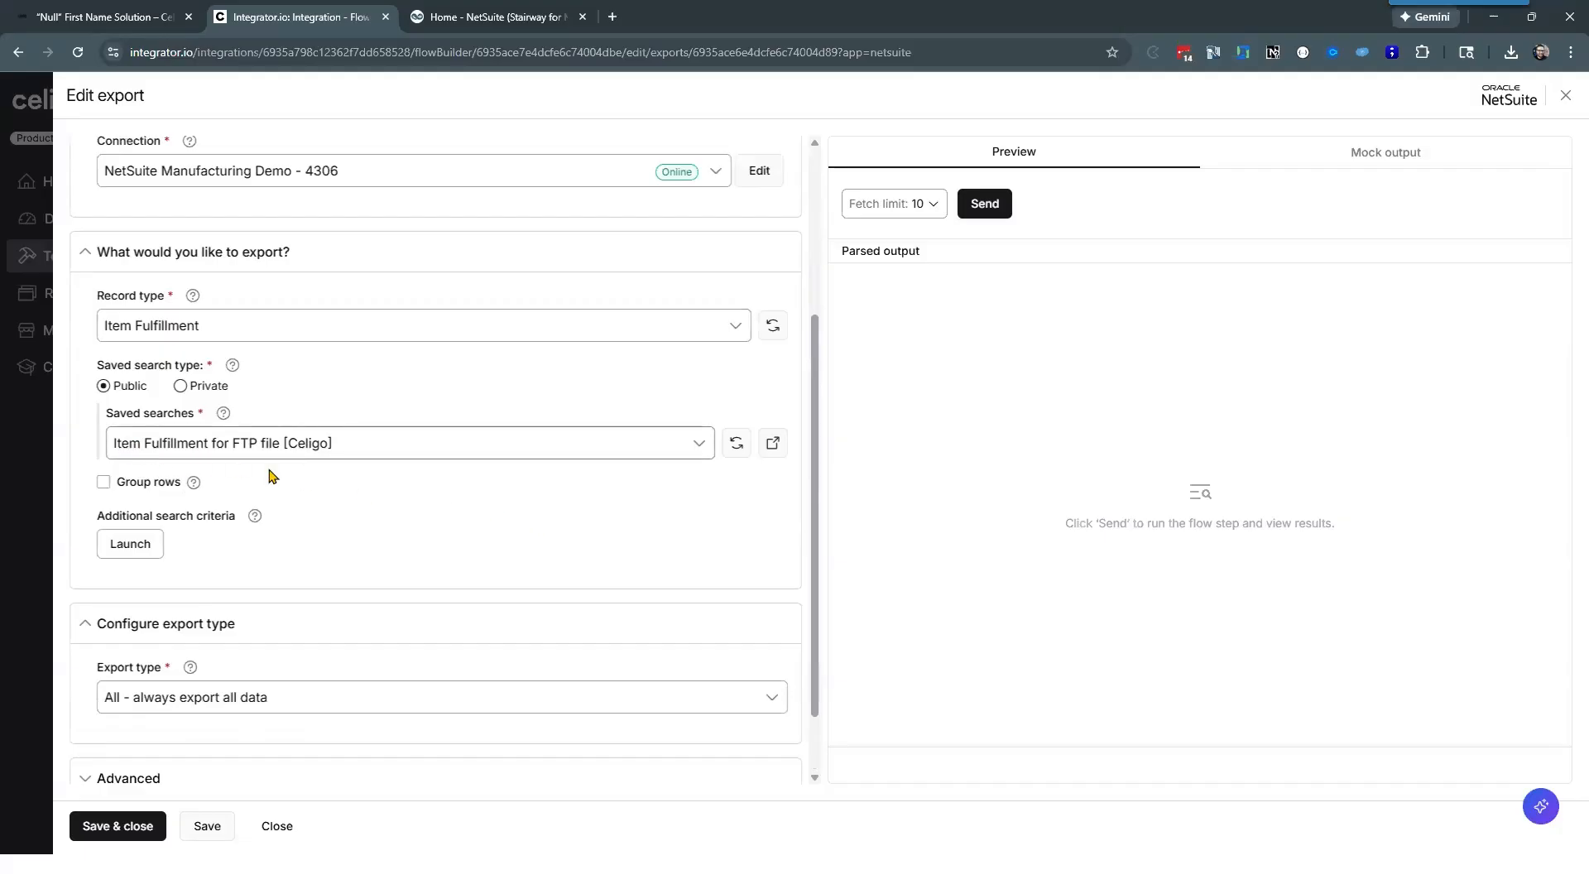
{"action": "left_click", "coordinate": [774, 445]}
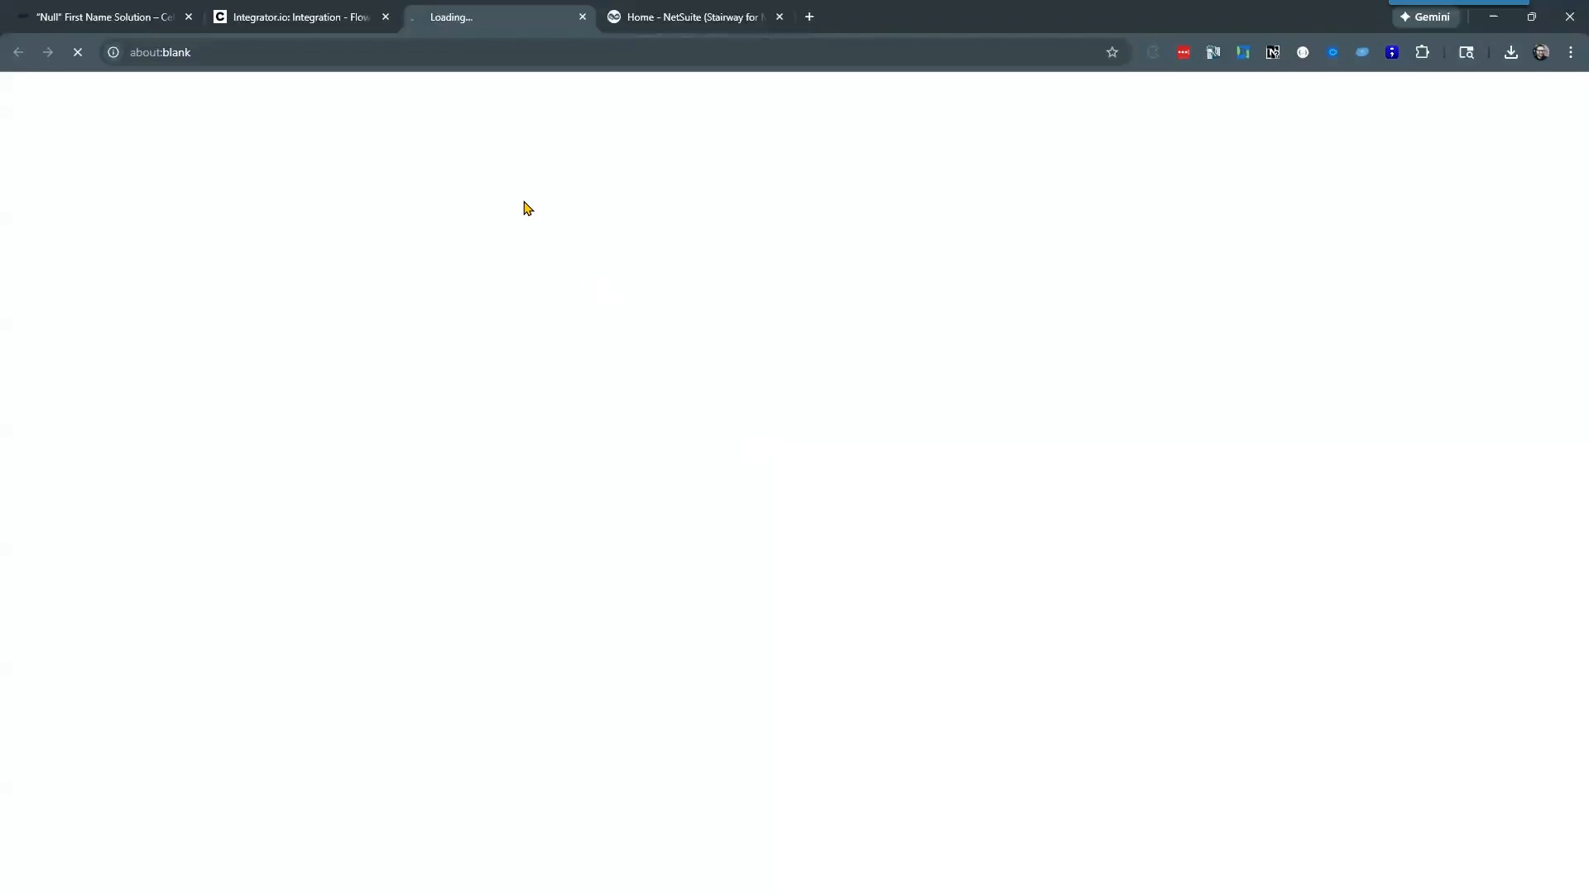
{"action": "left_click_drag", "start_coordinate": [520, 23], "coordinate": [174, 37]}
{"action": "left_click", "coordinate": [513, 16]}
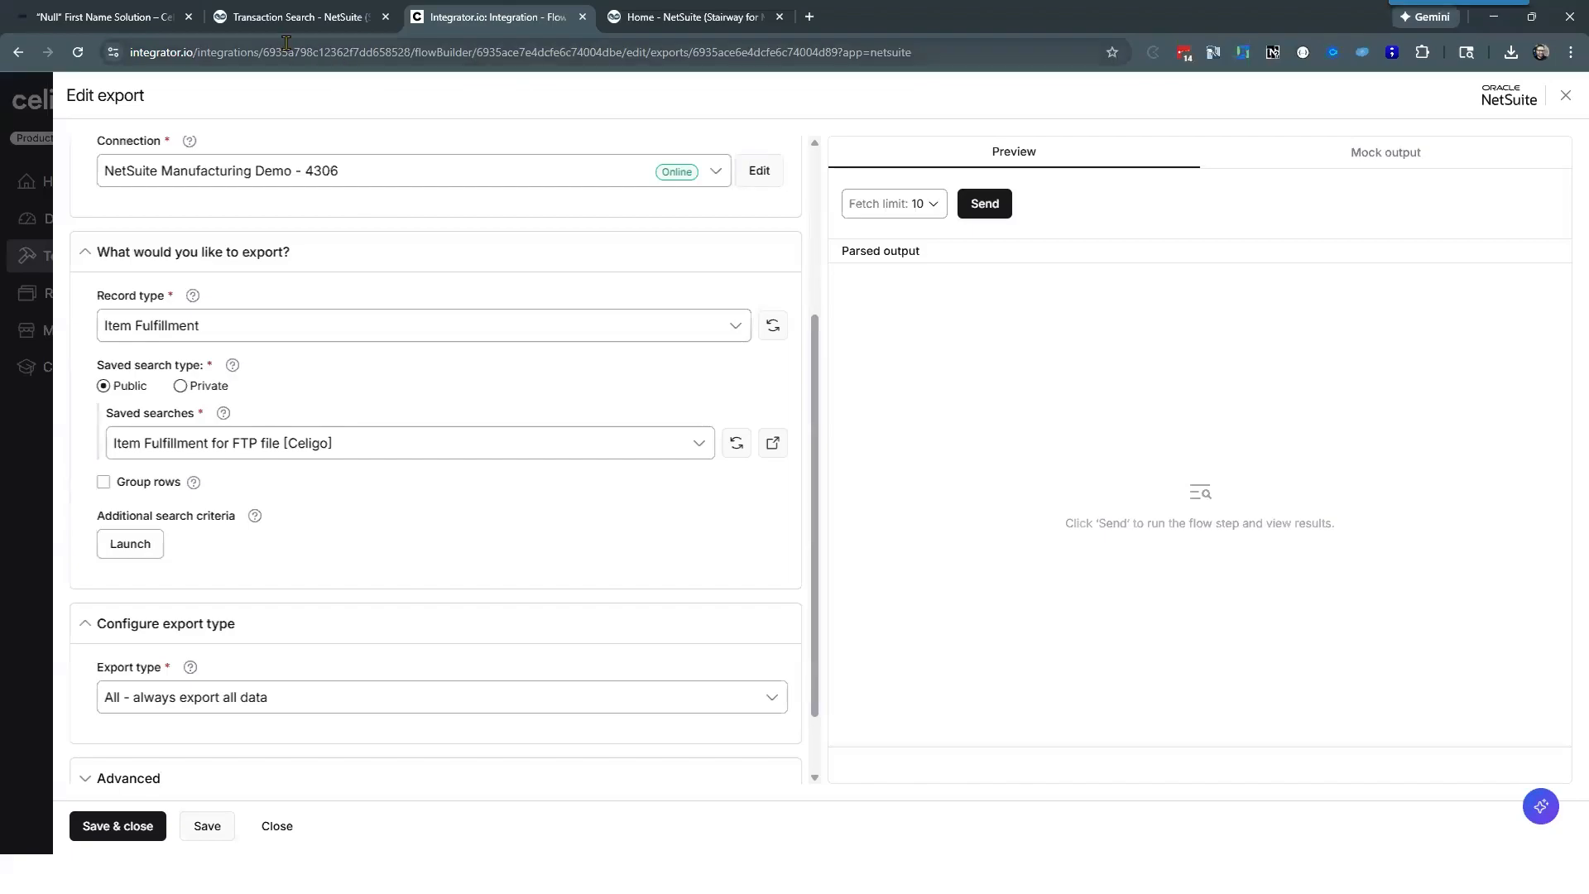
Step: In NetSuite, look up the saved search "Item Fulfillment for FTP file [Celigo]" by its title and open it for editing
{"action": "left_click", "coordinate": [300, 17]}
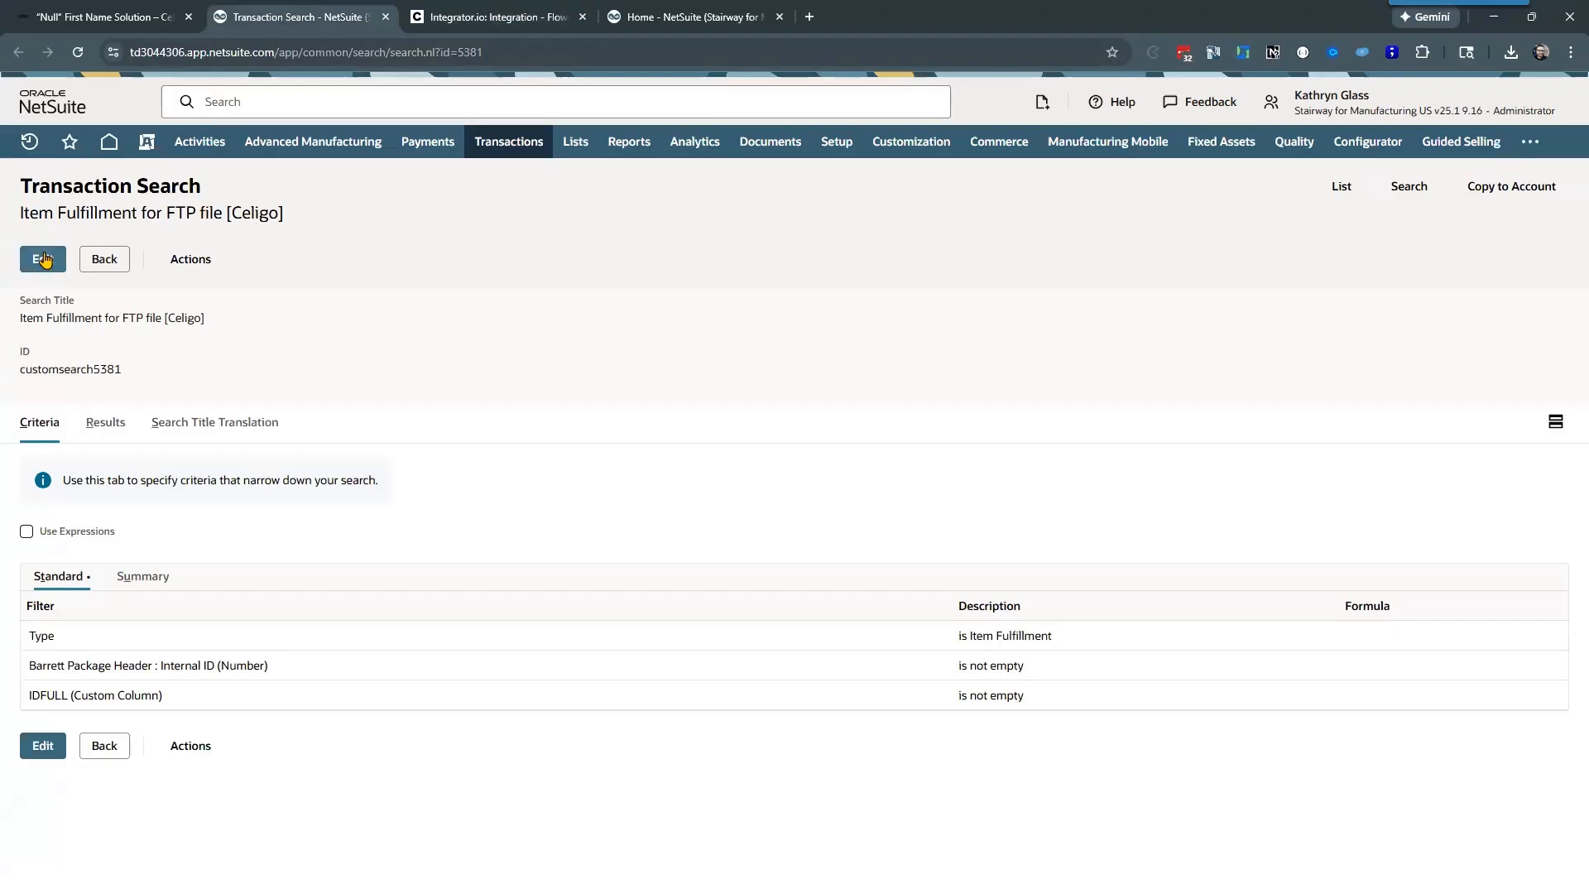
{"action": "triple_click", "coordinate": [130, 321]}
{"action": "key", "text": "ctrl+c"}
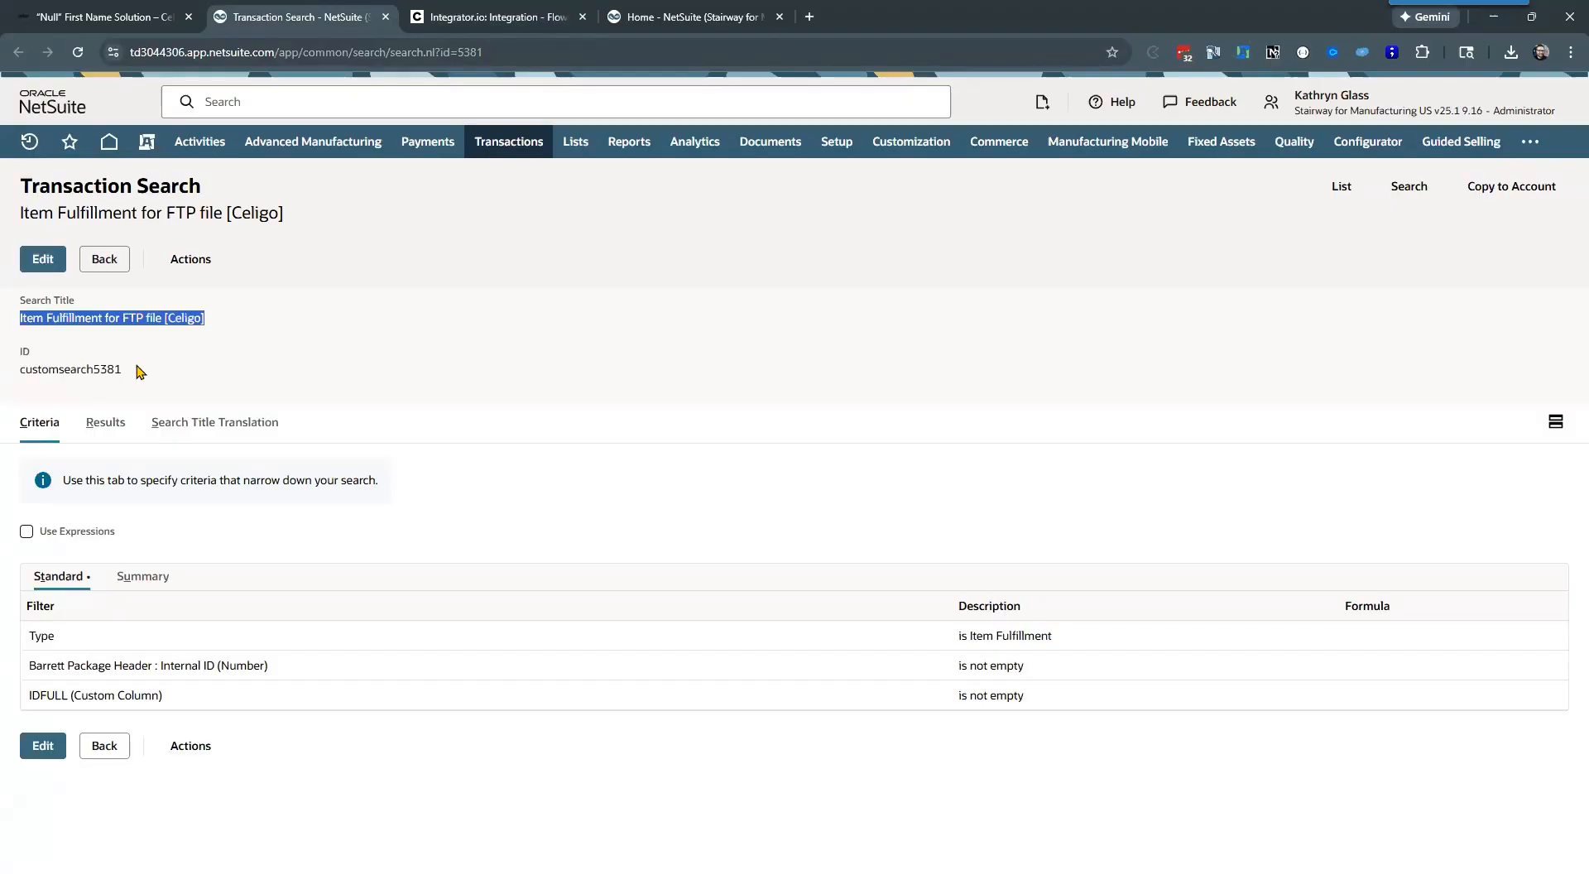
{"action": "left_click", "coordinate": [365, 104]}
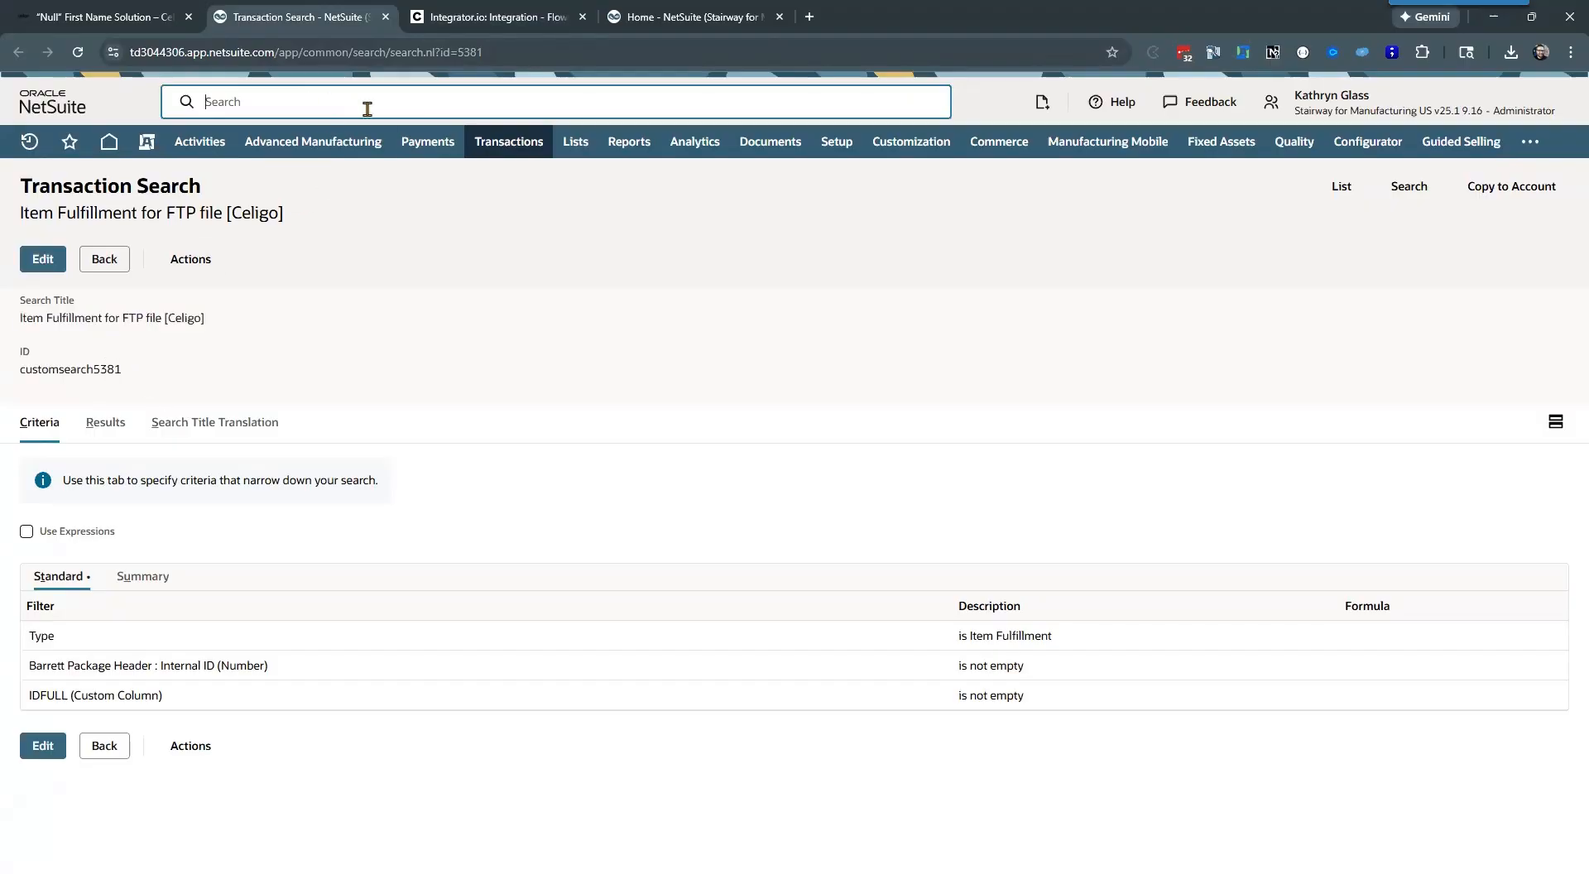
{"action": "key", "text": "ctrl+v"}
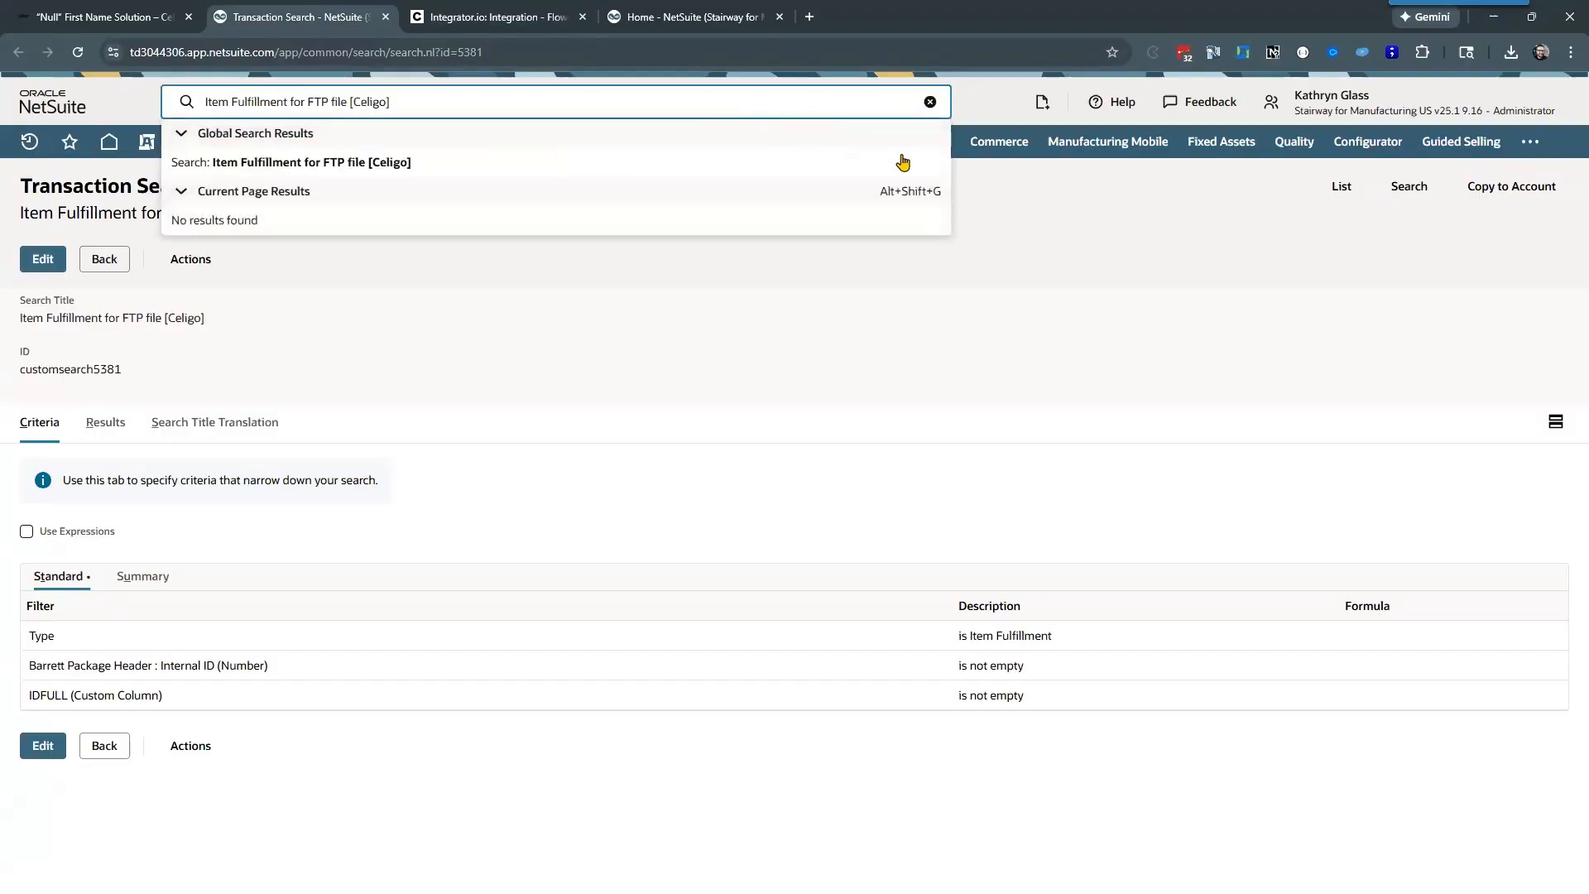
{"action": "left_click", "coordinate": [902, 162]}
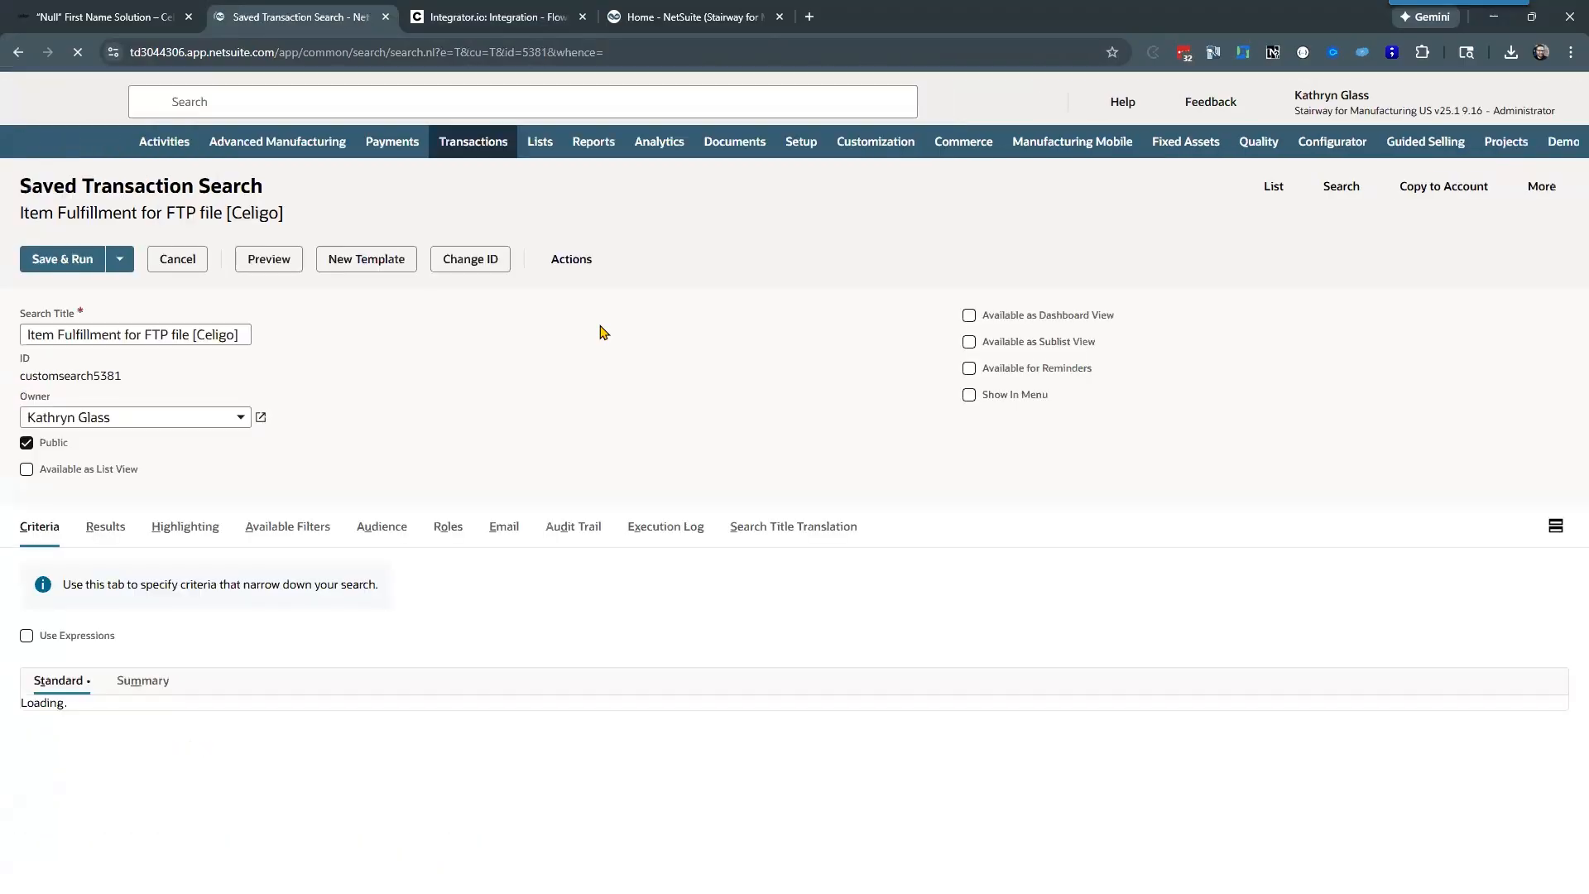
Step: Review the saved search's standard criteria and its result columns
{"action": "scroll", "coordinate": [393, 414], "scroll_direction": "down", "scroll_amount": 1}
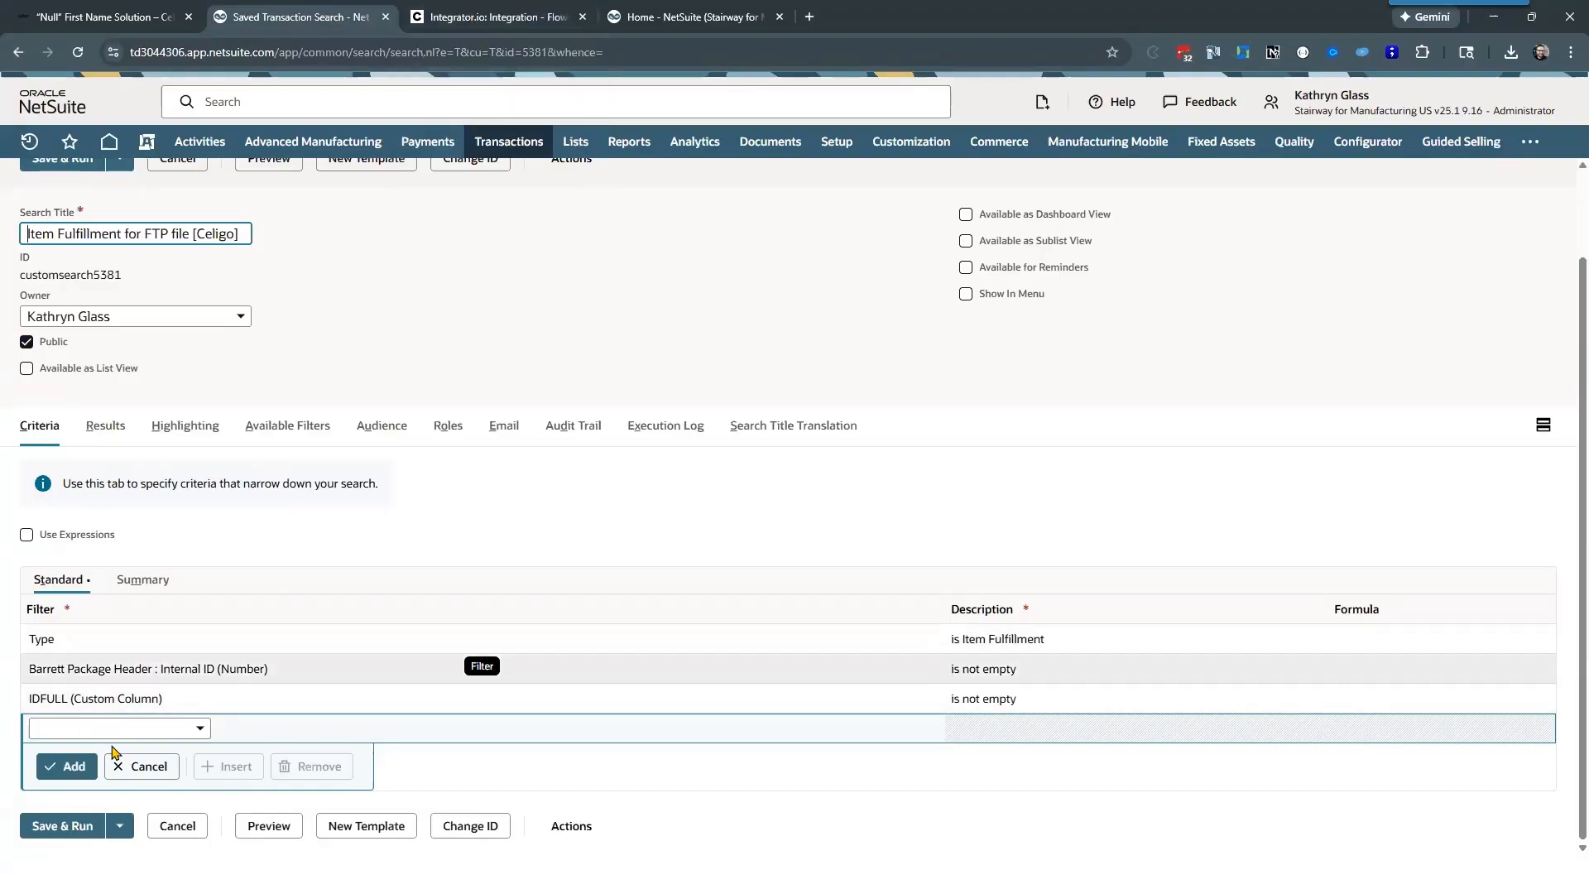
{"action": "left_click", "coordinate": [110, 432]}
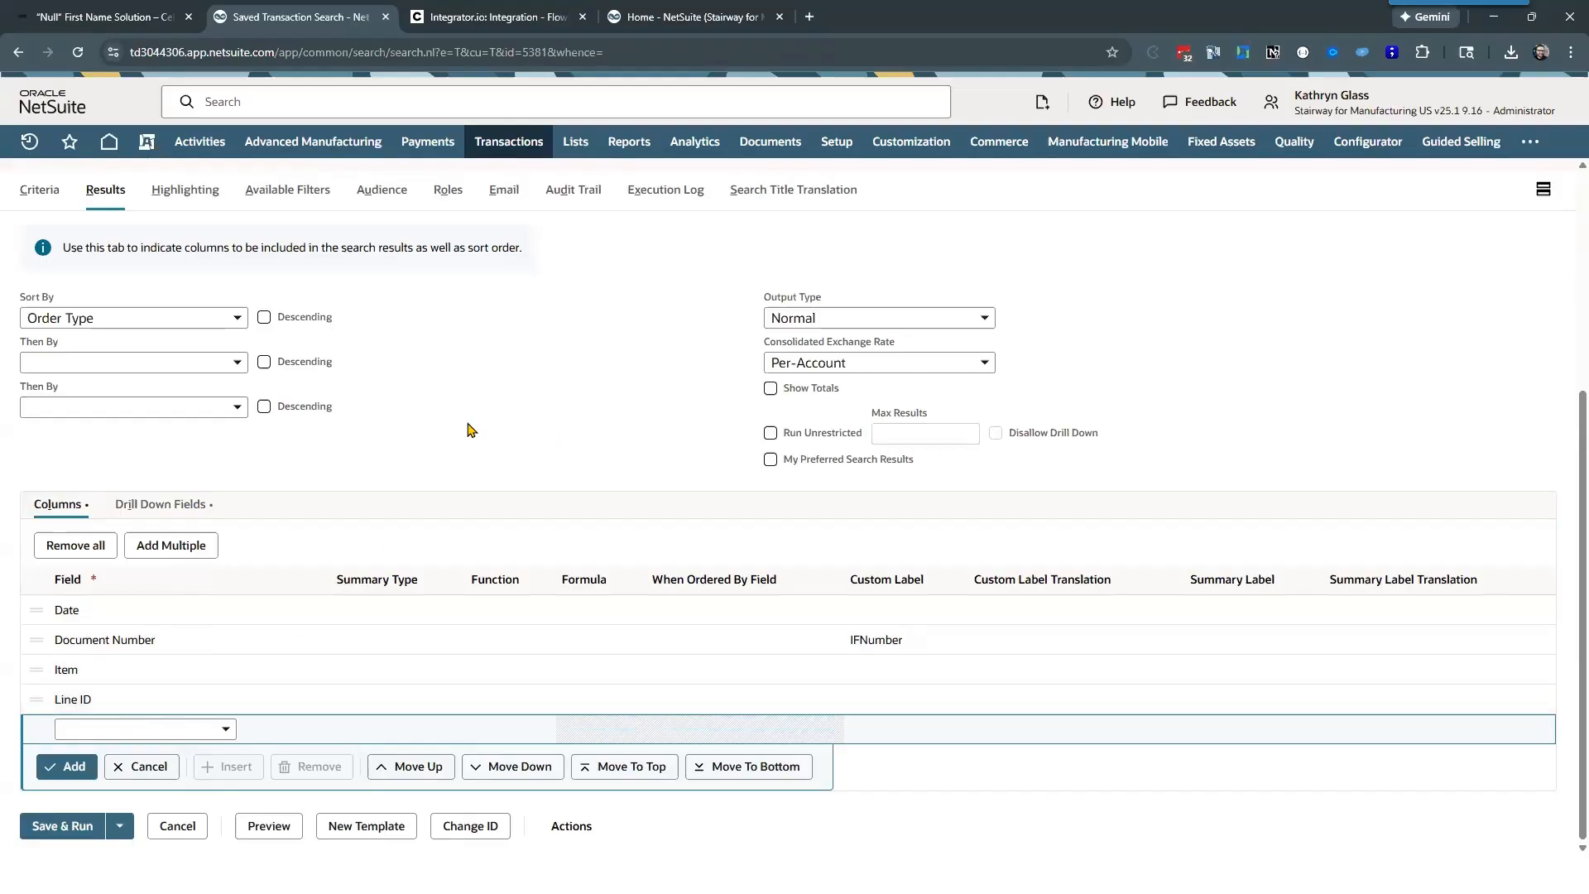
{"action": "scroll", "coordinate": [468, 429], "scroll_direction": "up", "scroll_amount": 4}
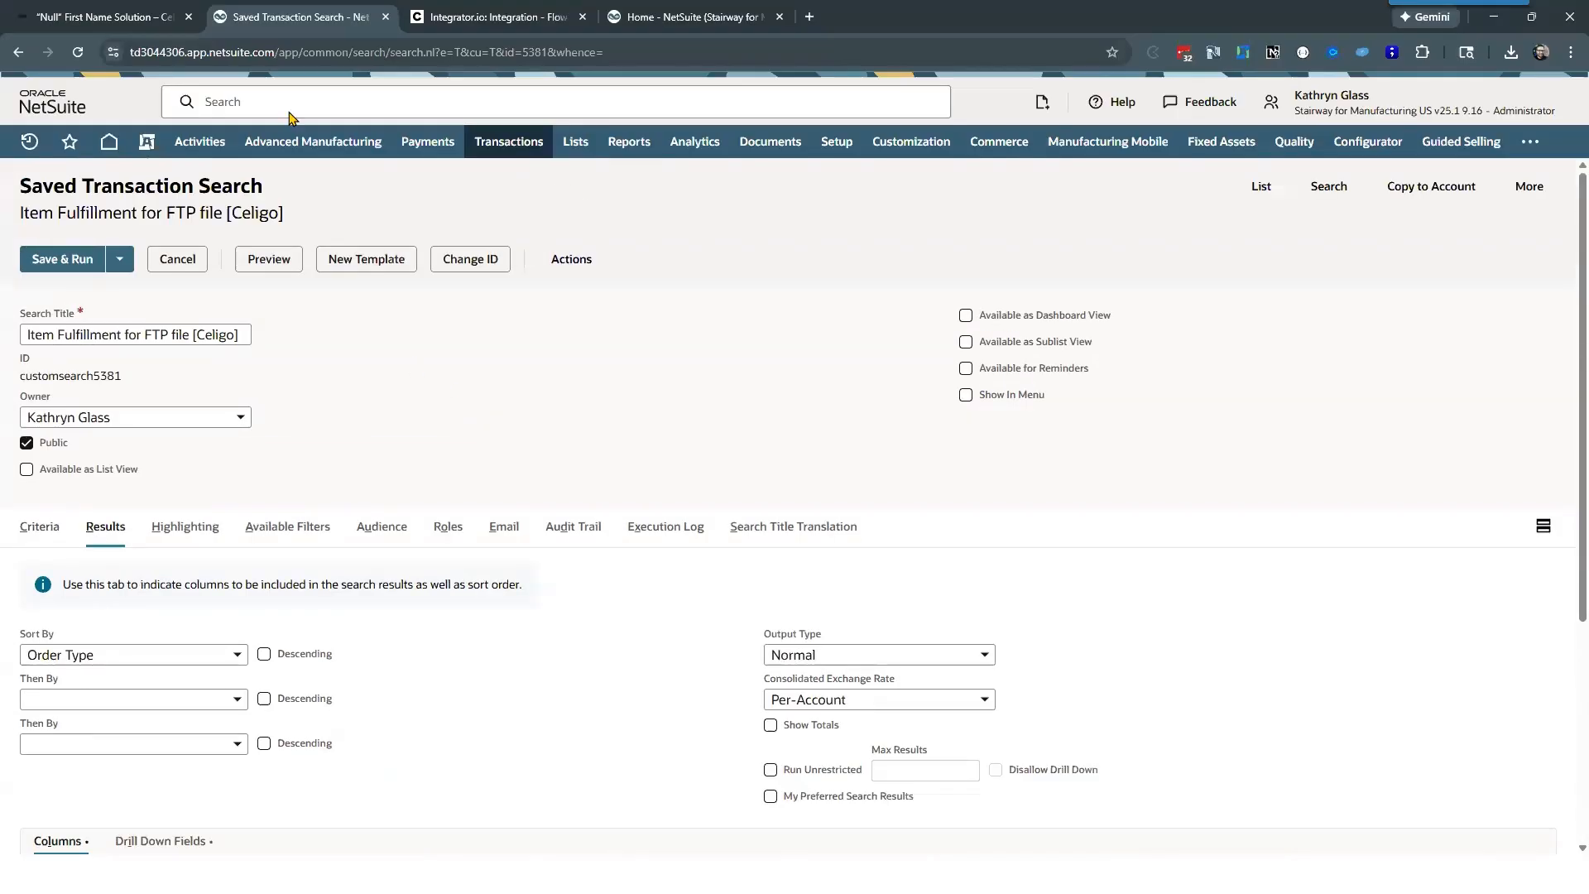
Step: Return to the "Get IF to update" export in Celigo and close it, discarding the unsaved changes
{"action": "left_click", "coordinate": [492, 17]}
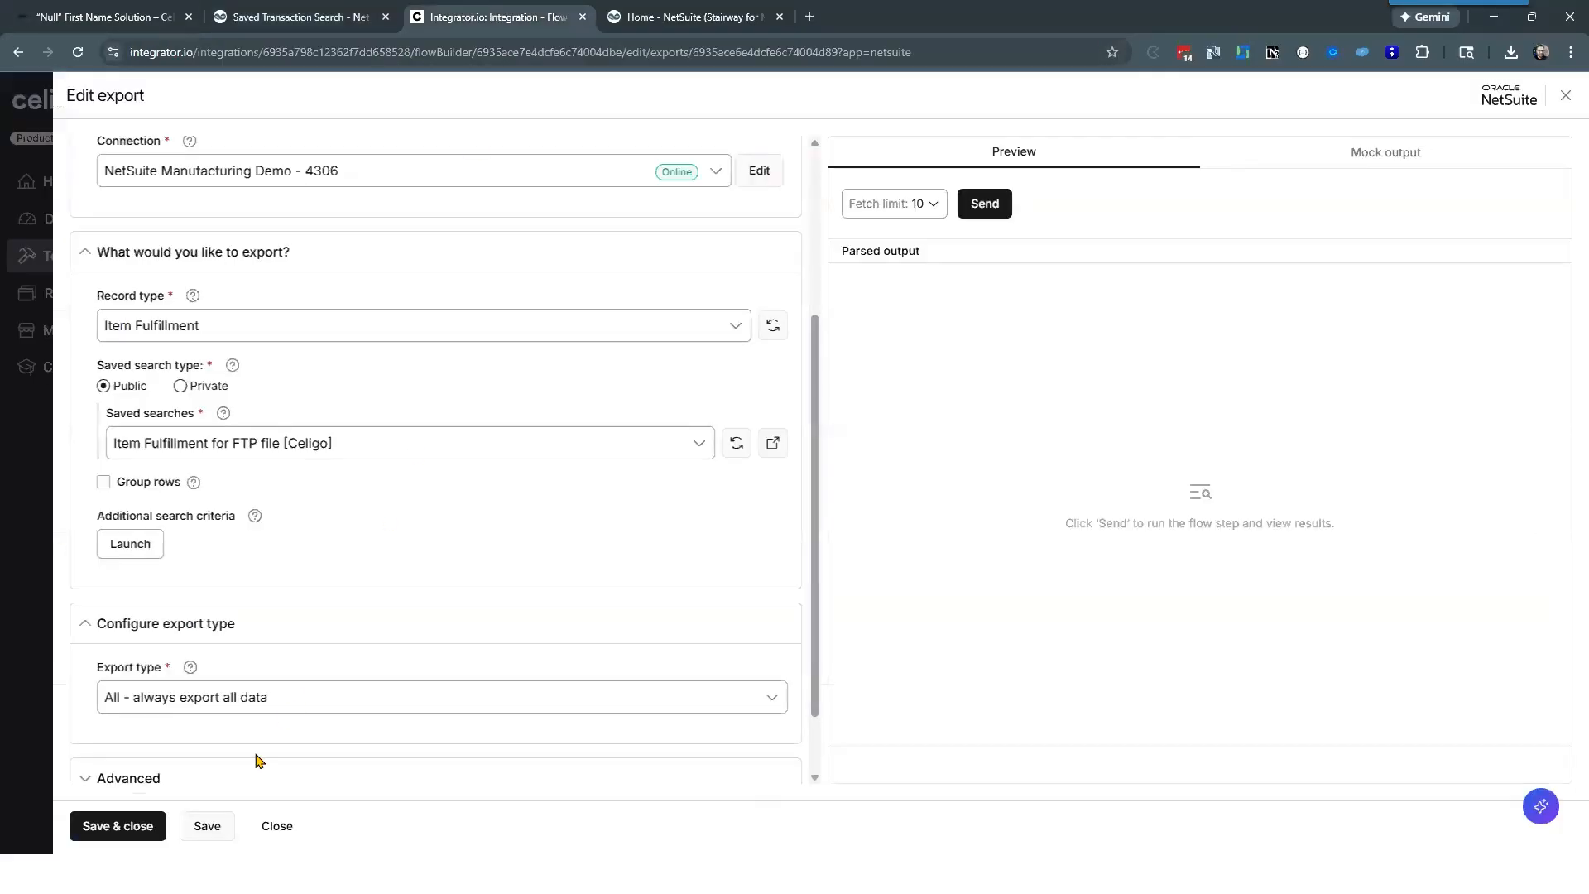
{"action": "scroll", "coordinate": [525, 450], "scroll_direction": "up", "scroll_amount": 3}
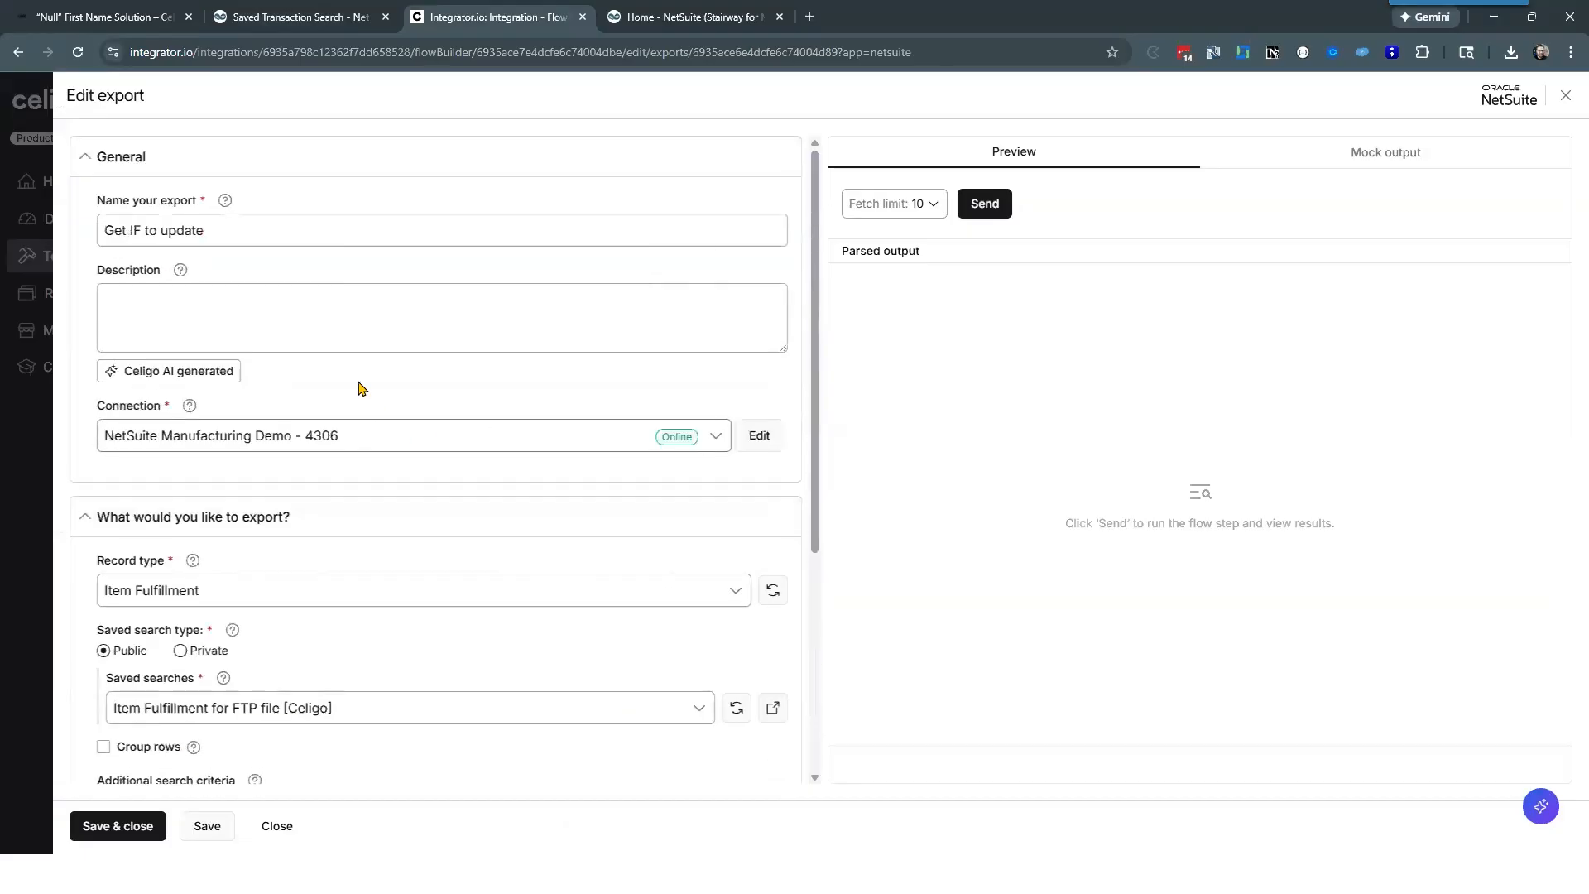
{"action": "left_click", "coordinate": [277, 826]}
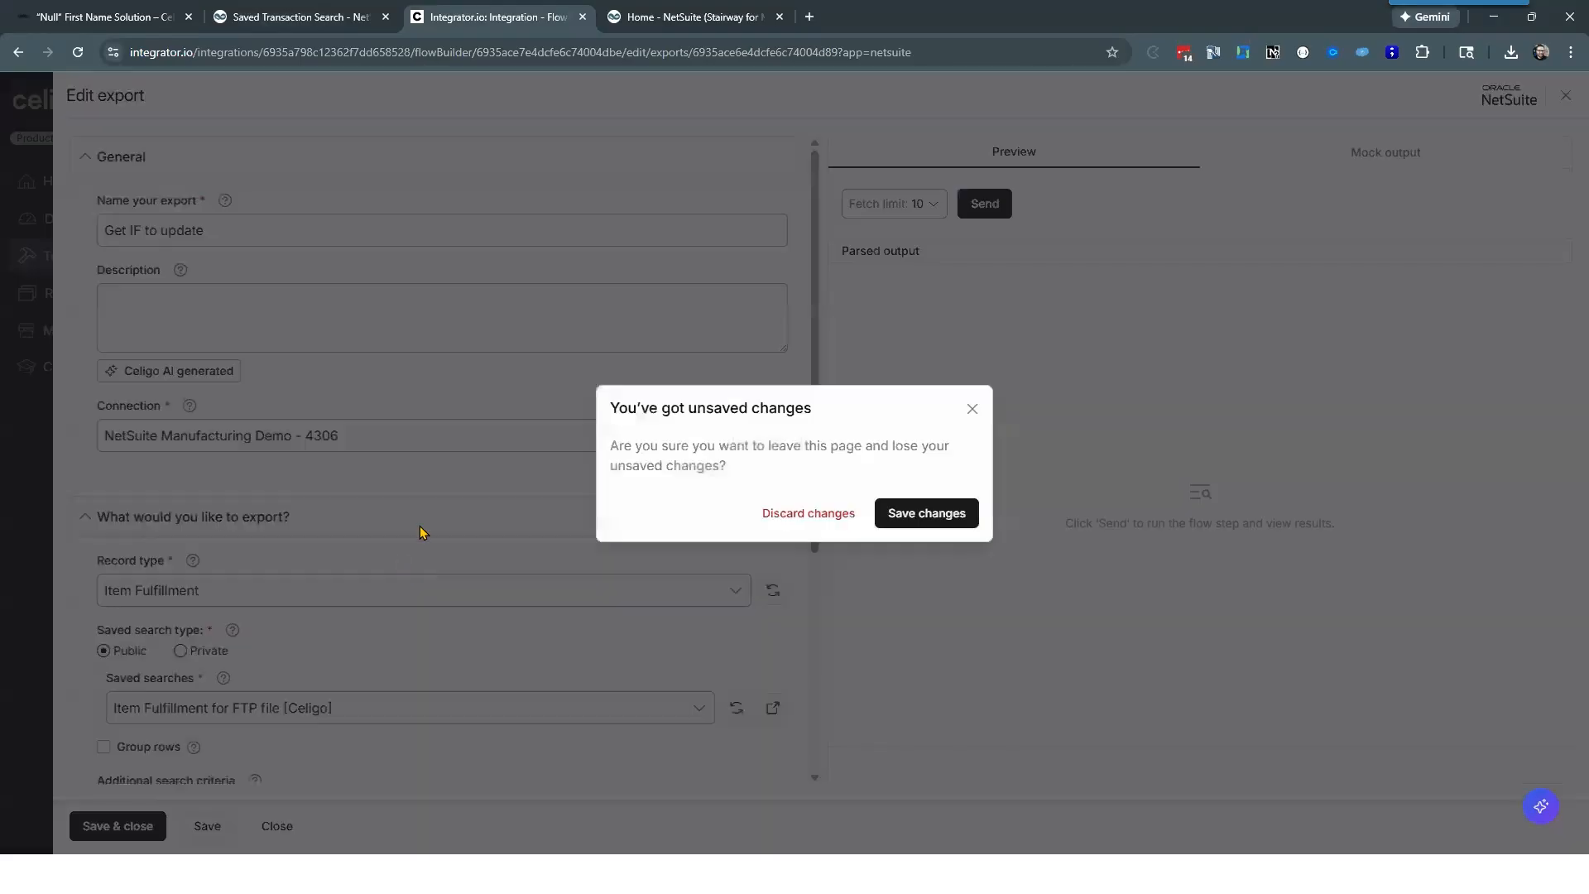
{"action": "left_click", "coordinate": [821, 514]}
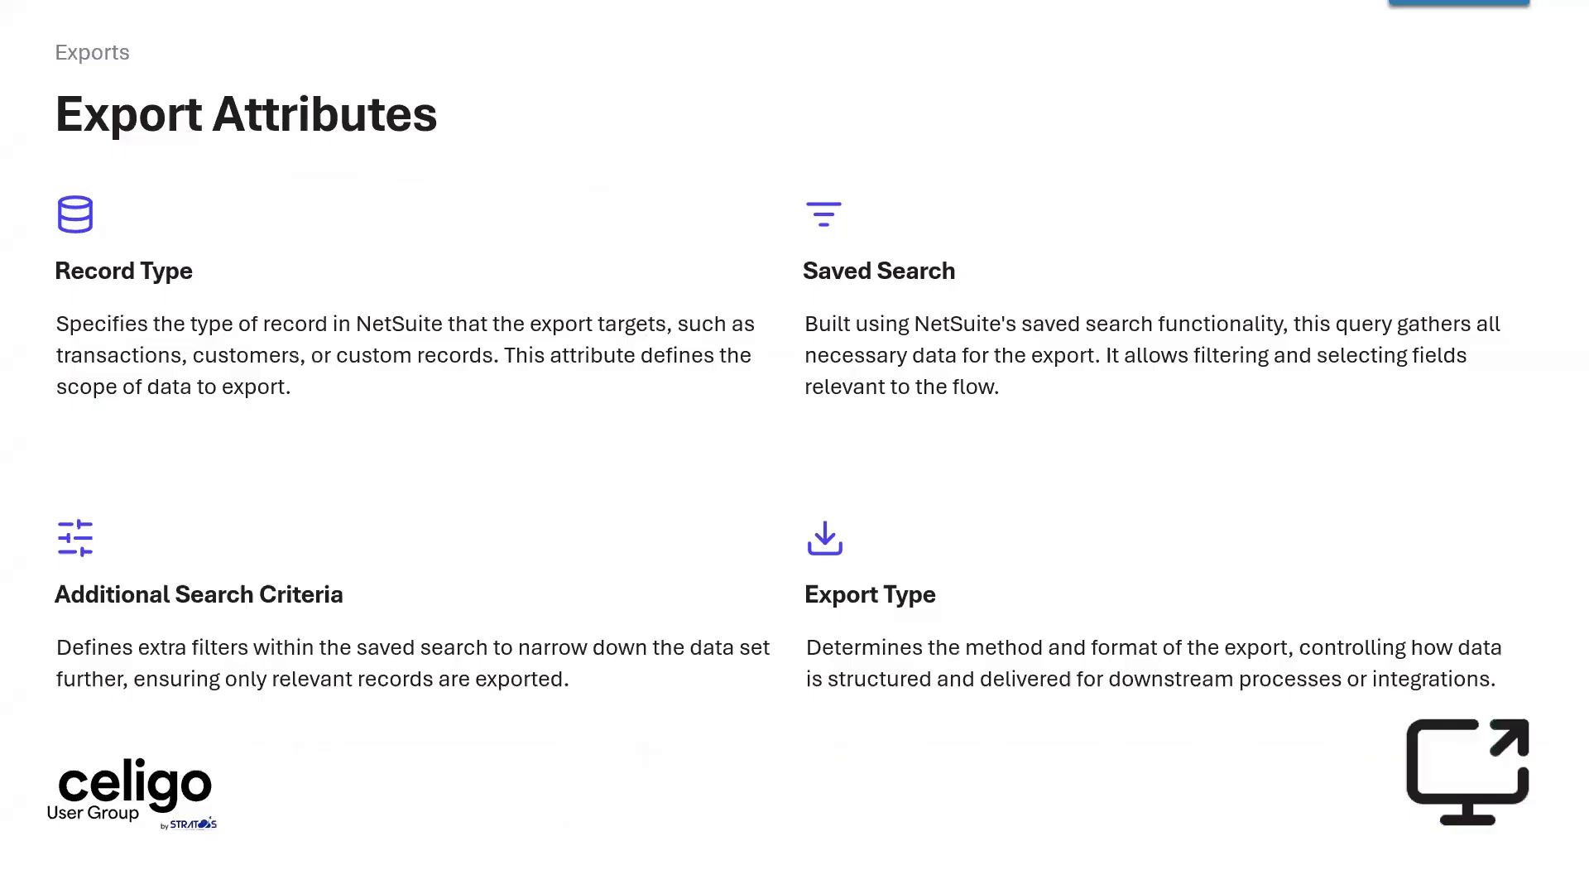
{"action": "key", "text": "Right"}
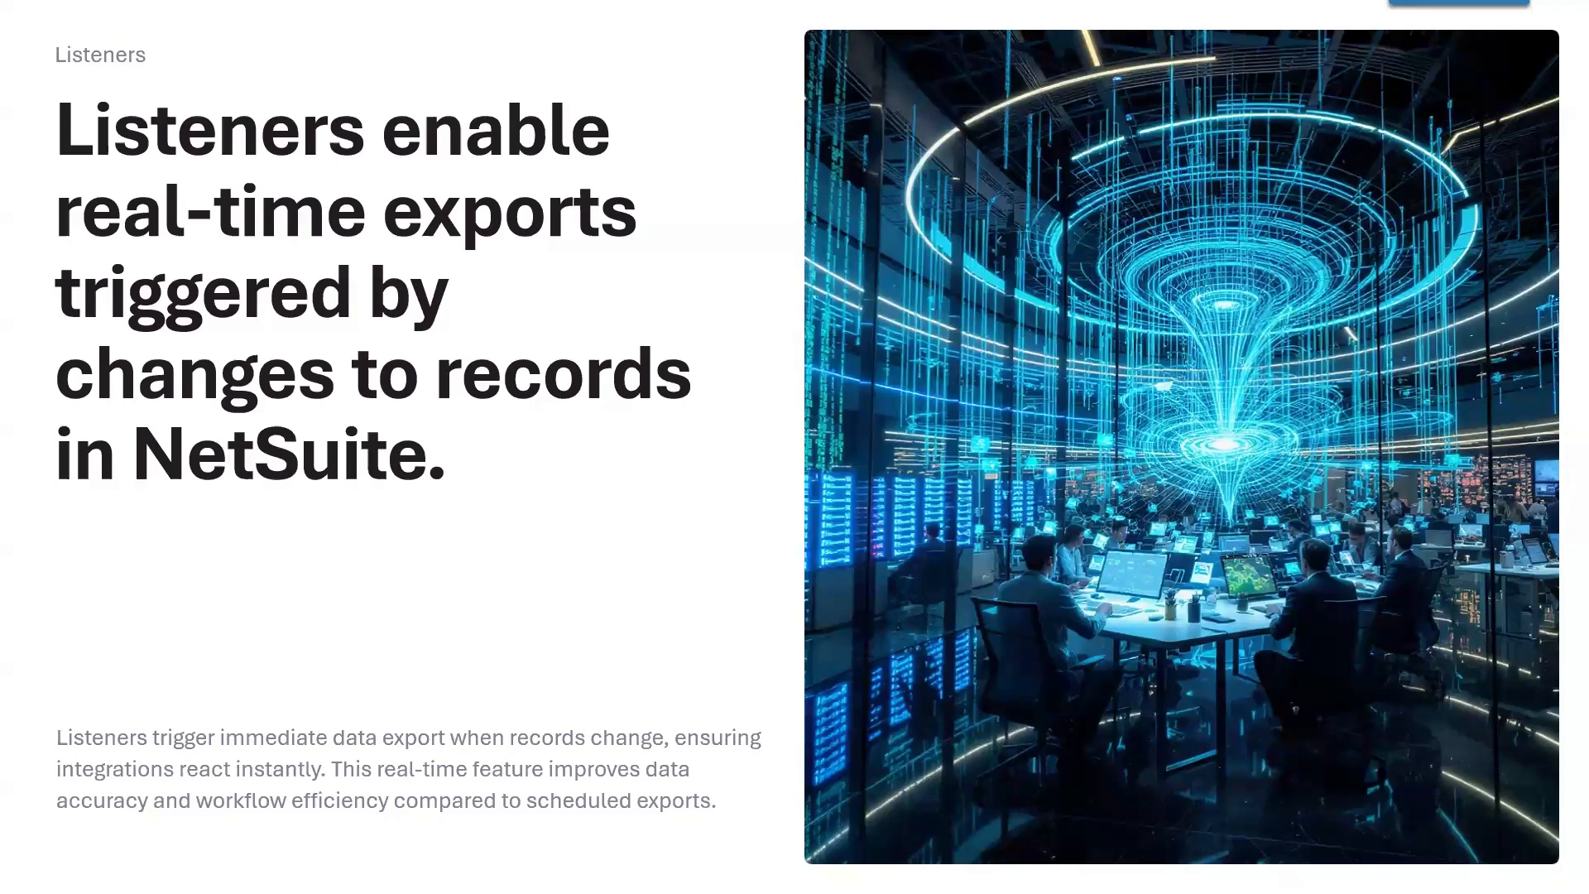
{"action": "key", "text": "Right"}
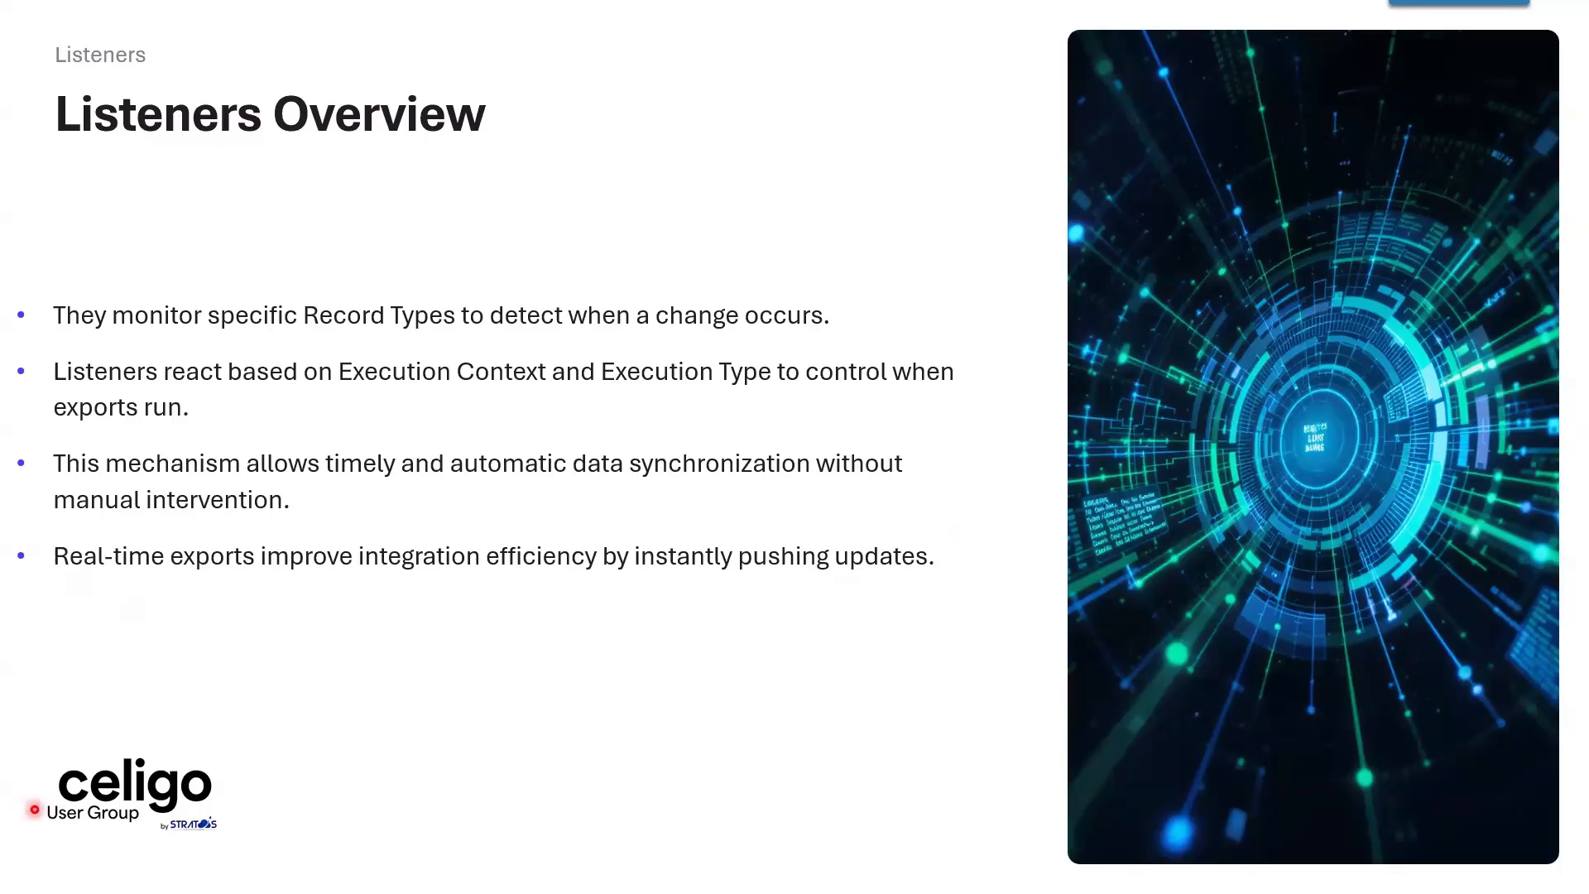
{"action": "key", "text": "Right"}
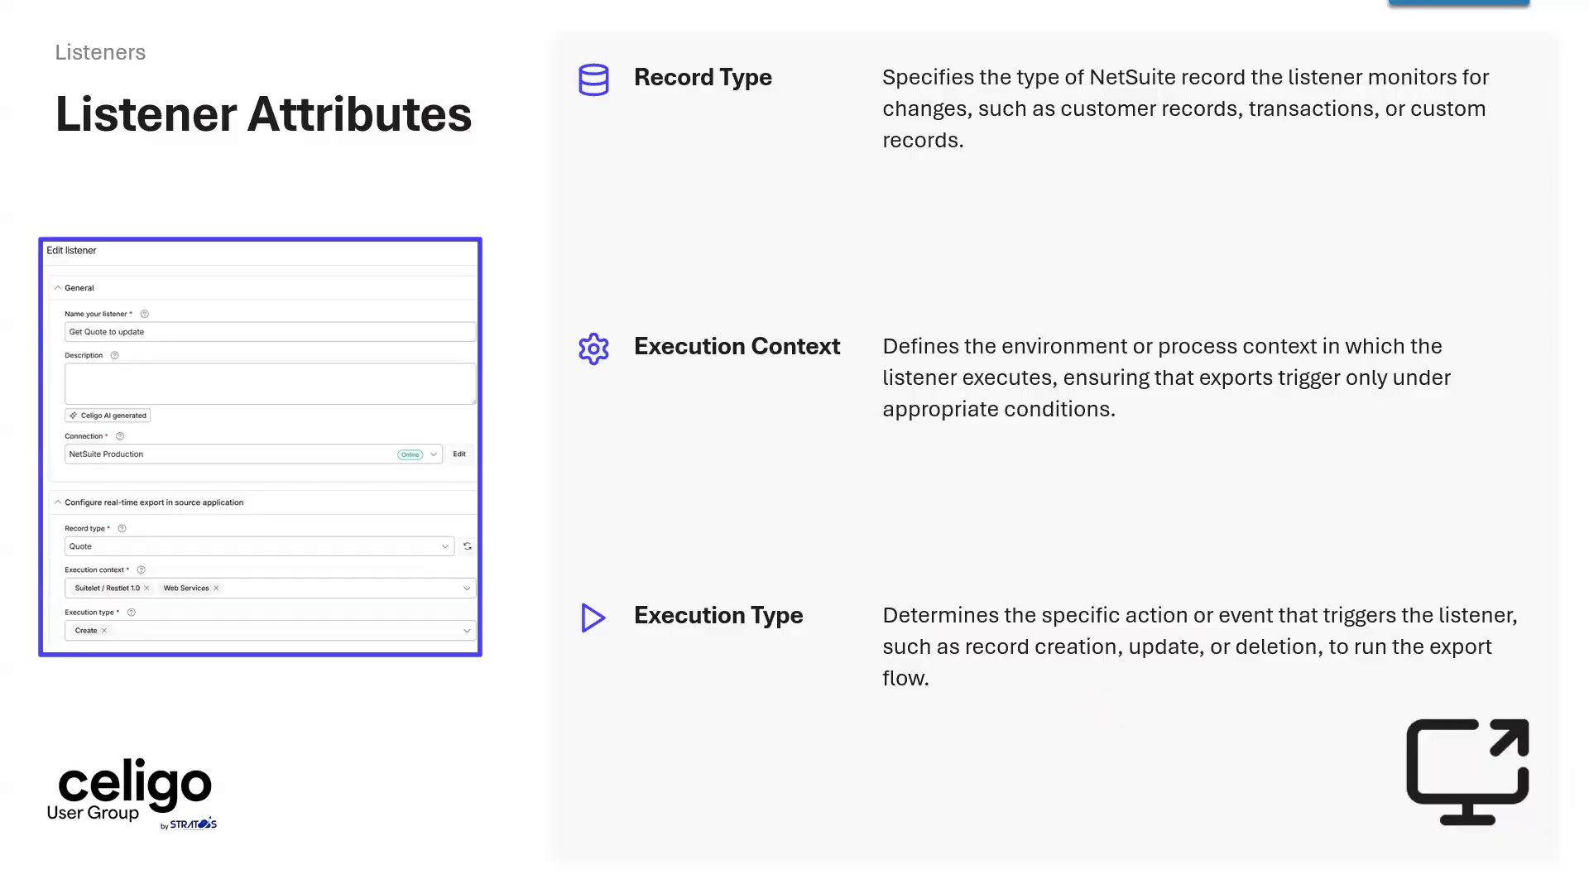
Step: Switch back to Celigo and open the "DEMO - New Item Records to FTP" flow from the DEMO Flows integration
{"action": "key", "text": "alt+Tab"}
{"action": "left_click", "coordinate": [294, 91]}
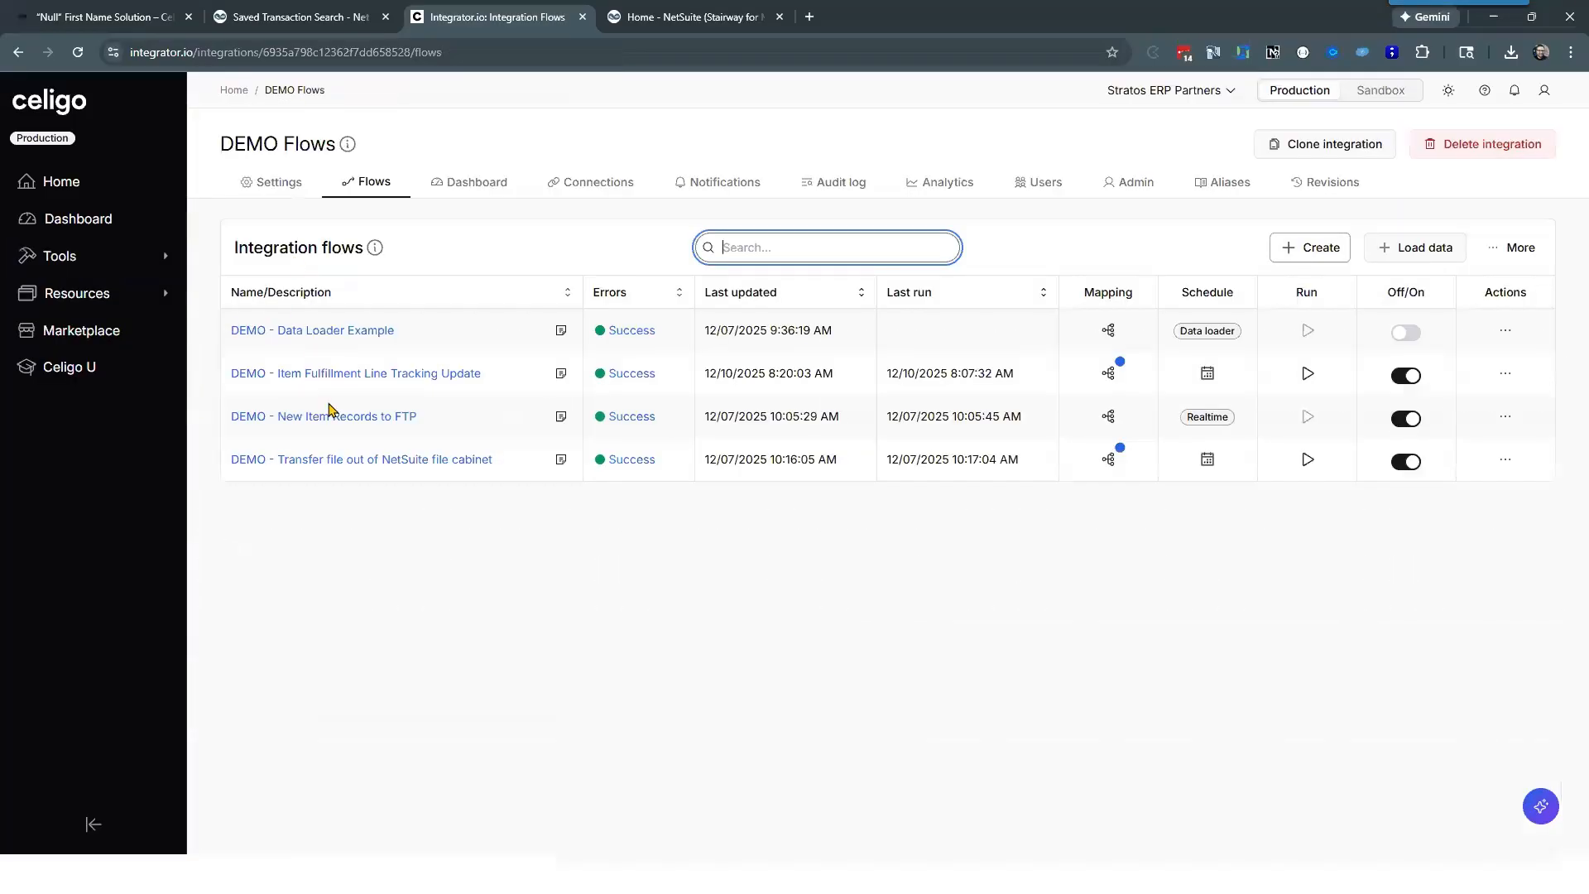
{"action": "left_click", "coordinate": [327, 577]}
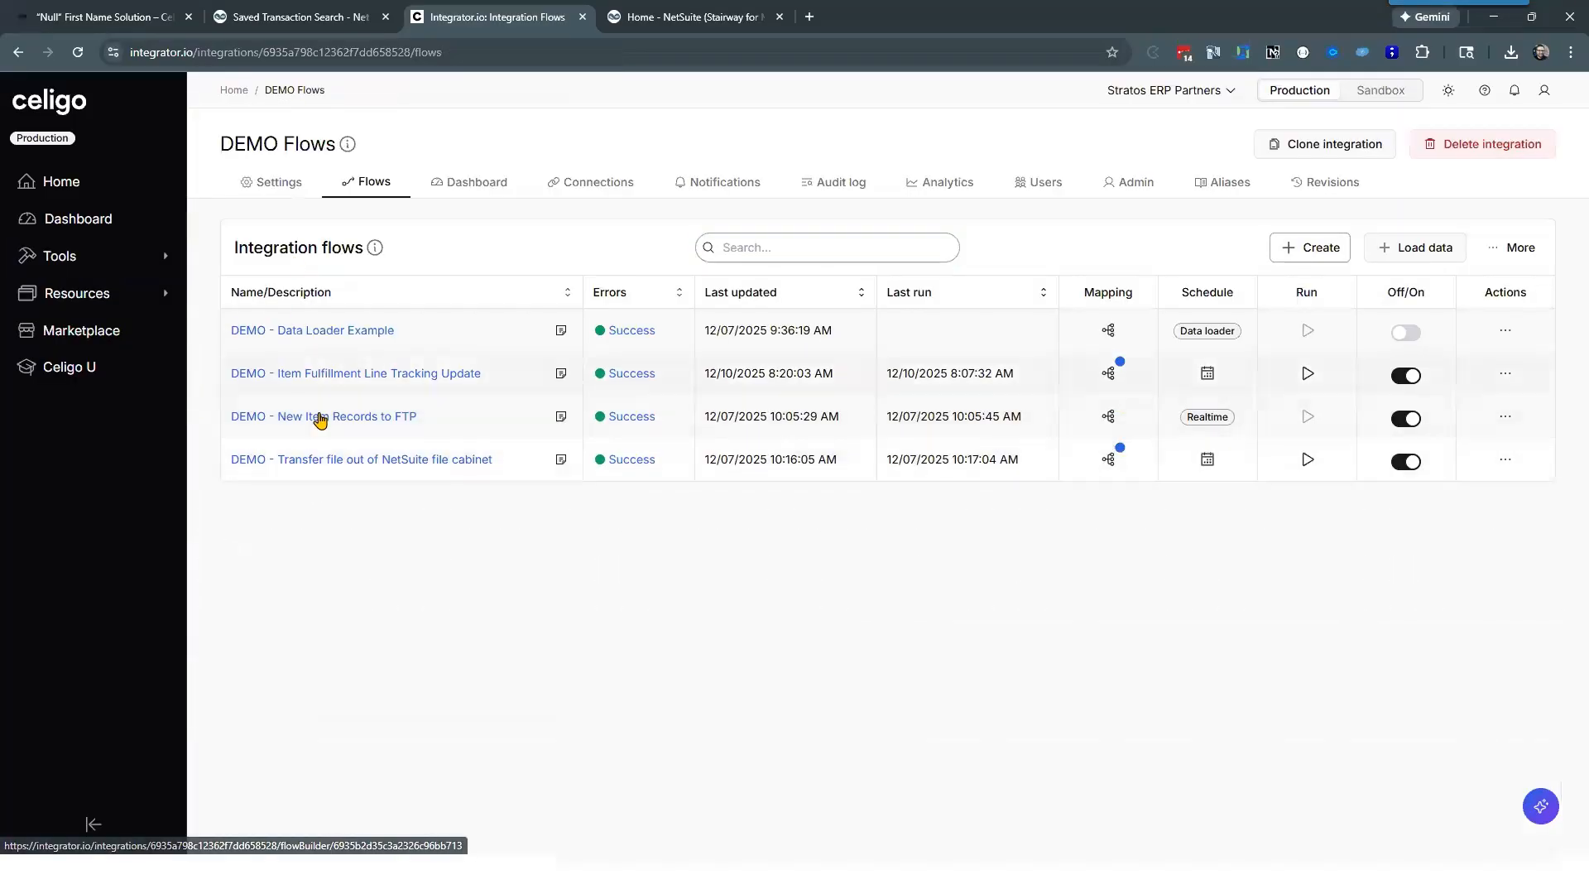
{"action": "left_click", "coordinate": [321, 417]}
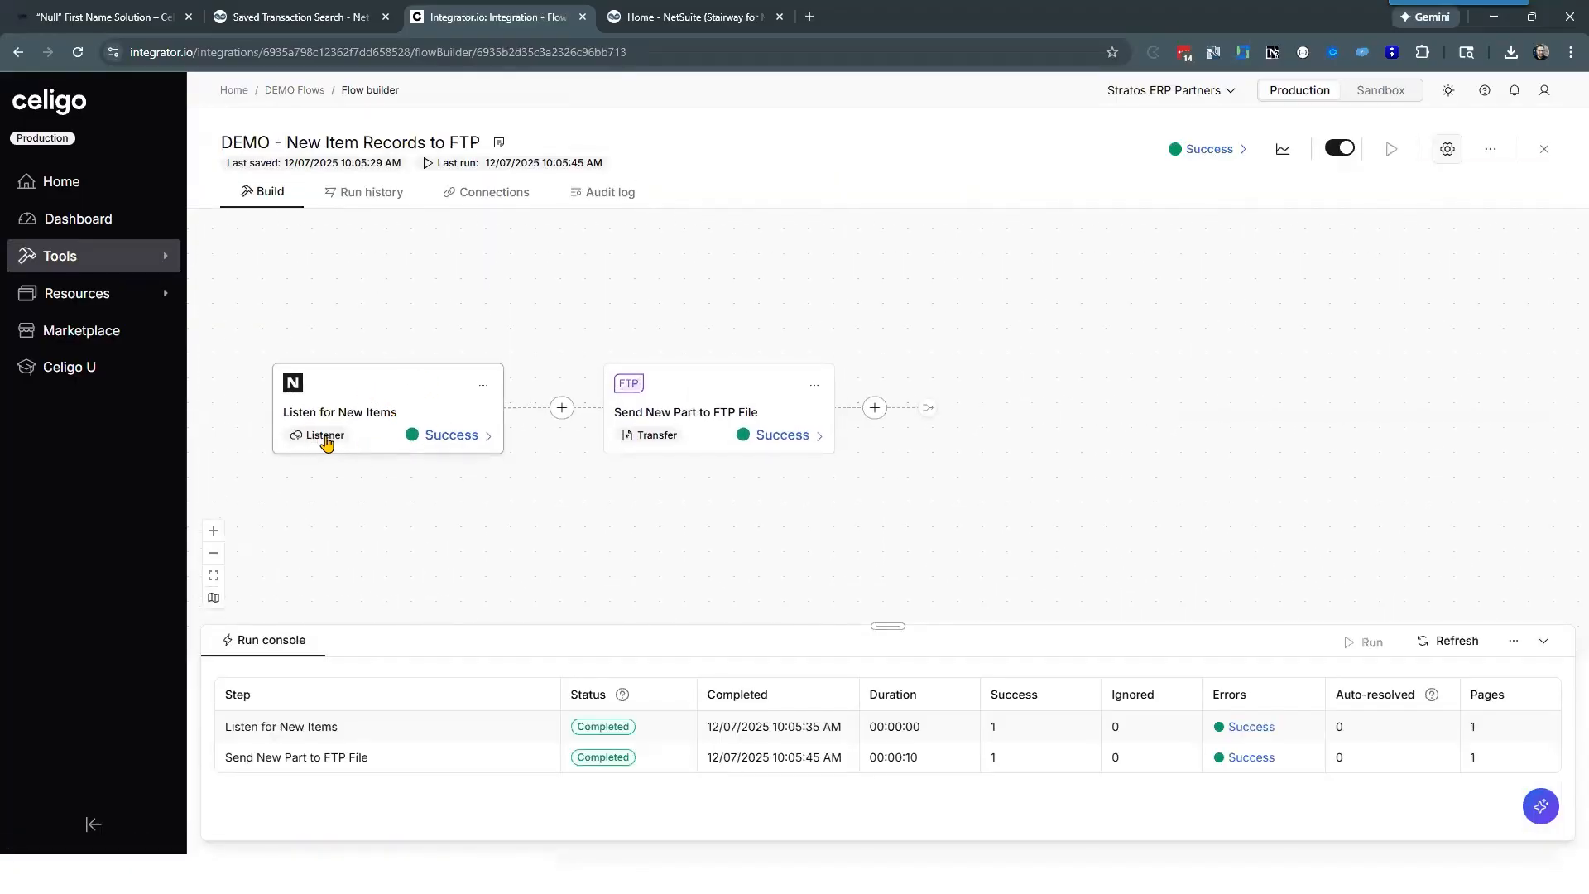
Step: Open the "Listen for New Items" listener and review its general and real-time export settings
{"action": "left_click", "coordinate": [213, 576]}
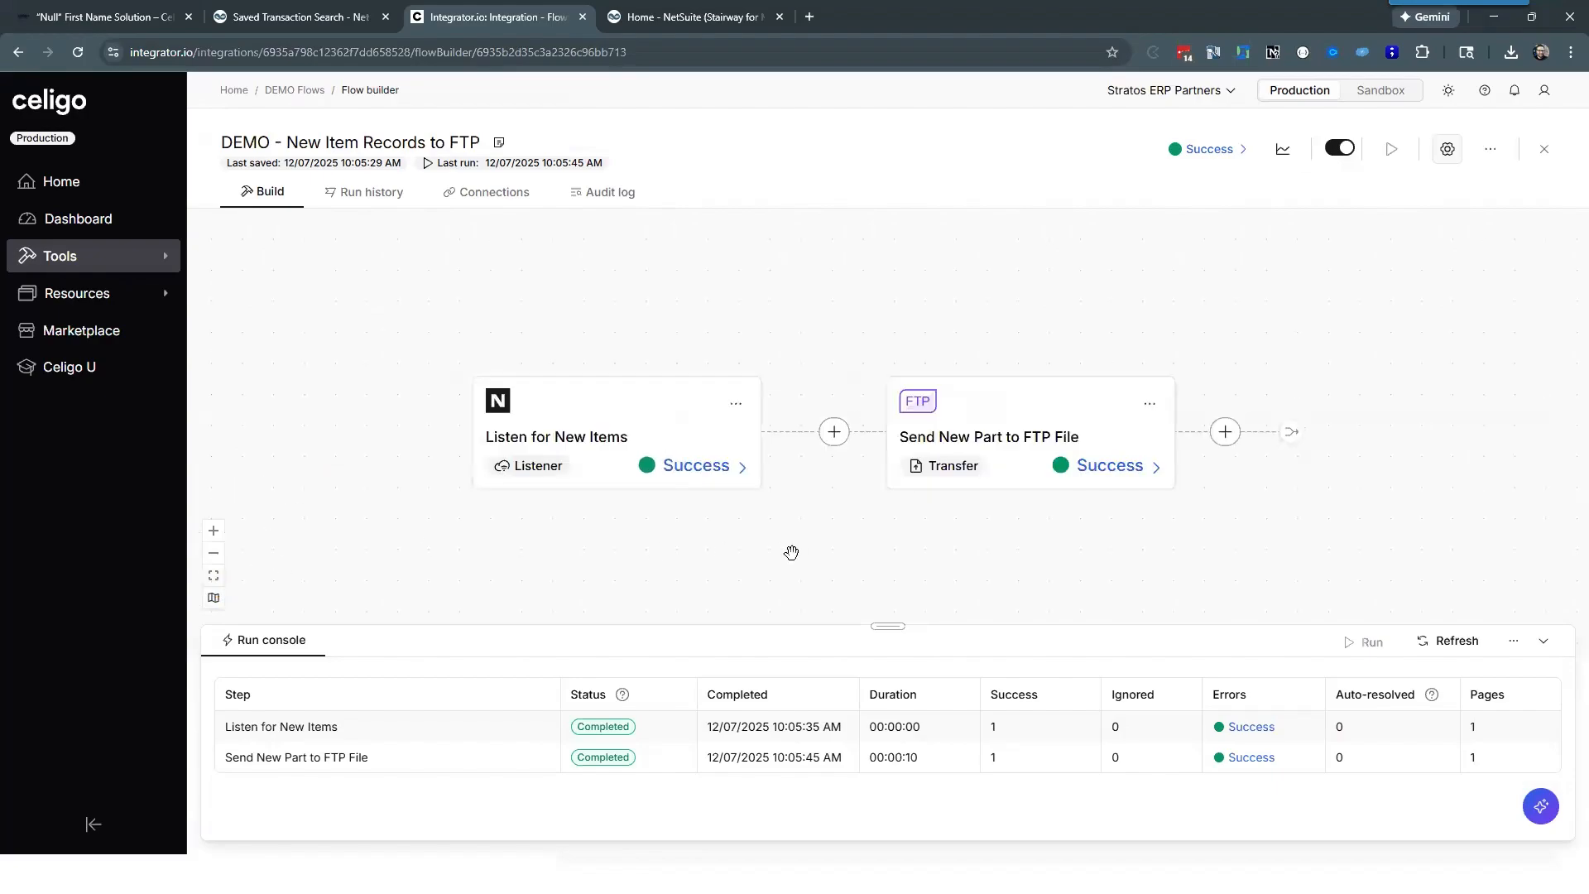
{"action": "left_click_drag", "start_coordinate": [792, 553], "coordinate": [671, 535]}
{"action": "left_click", "coordinate": [478, 419]}
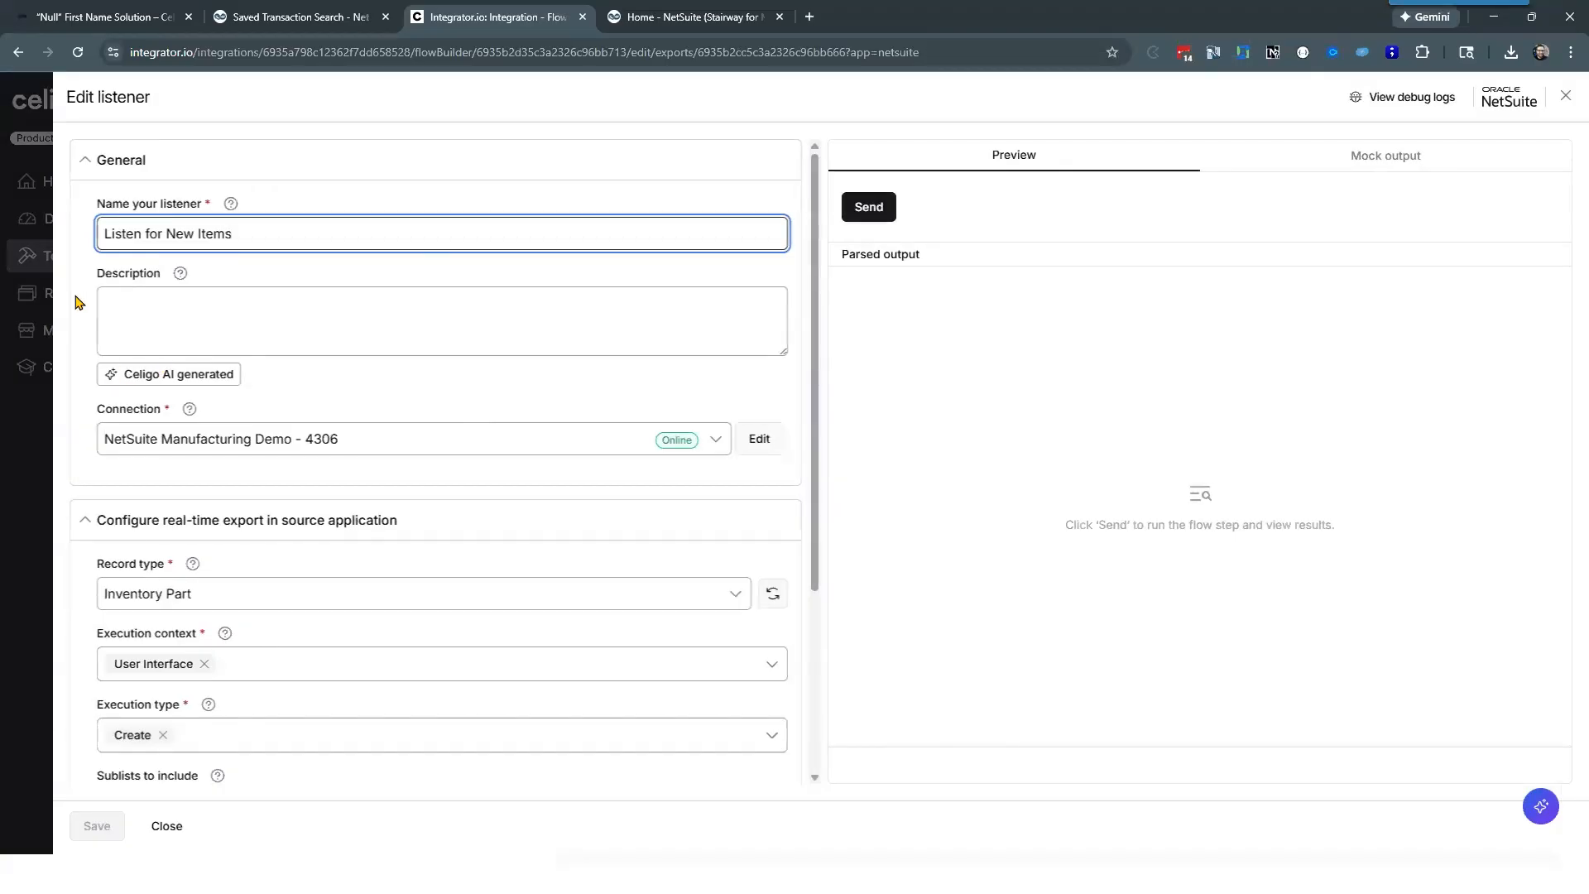
{"action": "scroll", "coordinate": [302, 405], "scroll_direction": "down", "scroll_amount": 2}
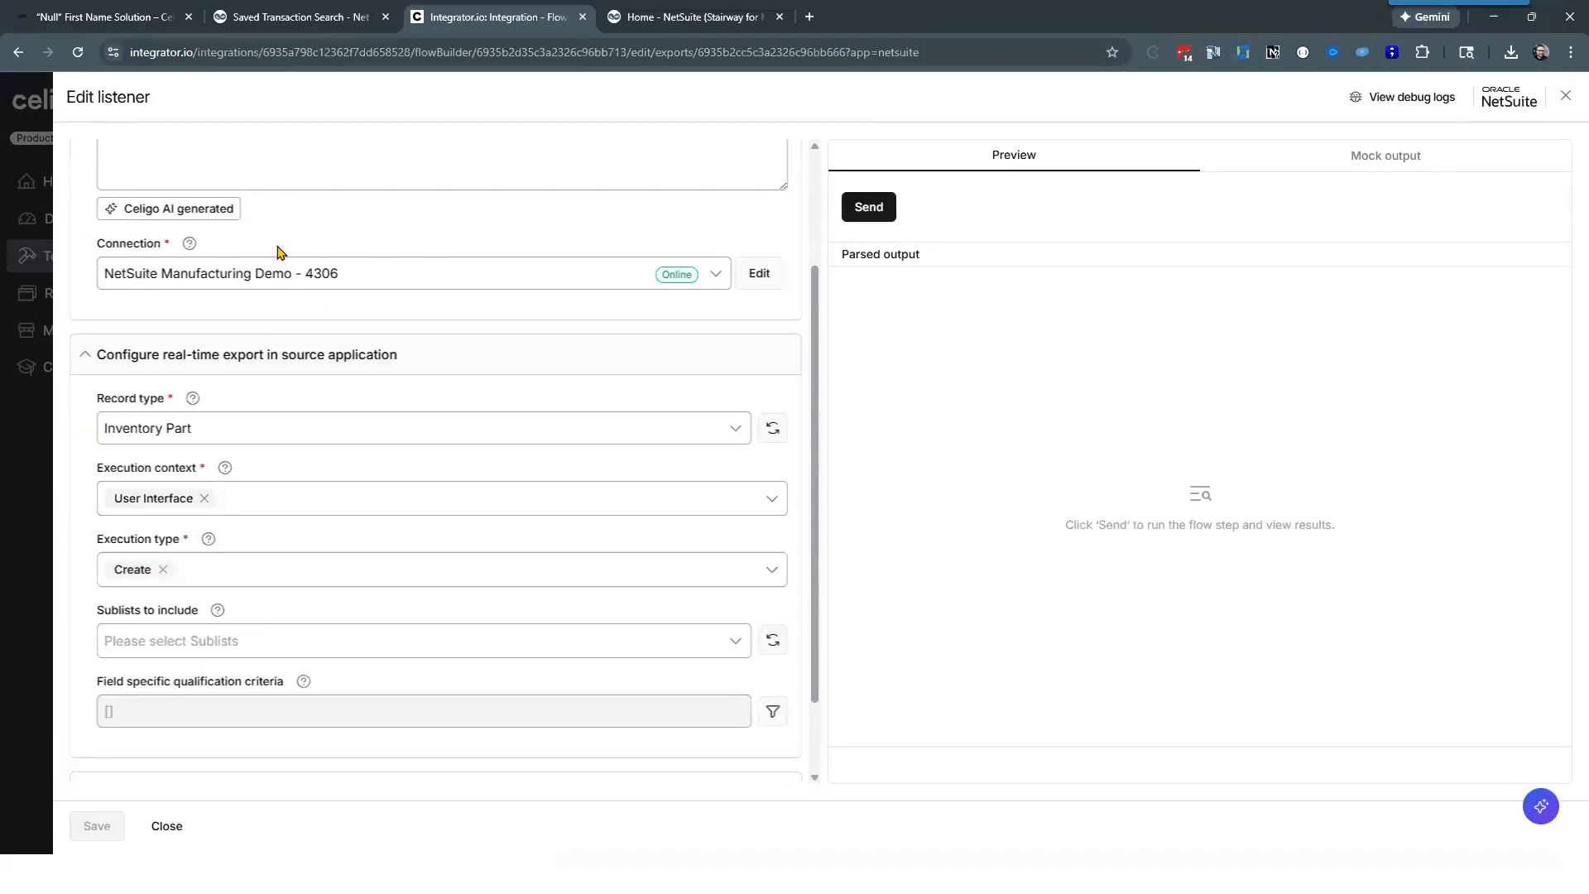
{"action": "scroll", "coordinate": [322, 440], "scroll_direction": "up", "scroll_amount": 2}
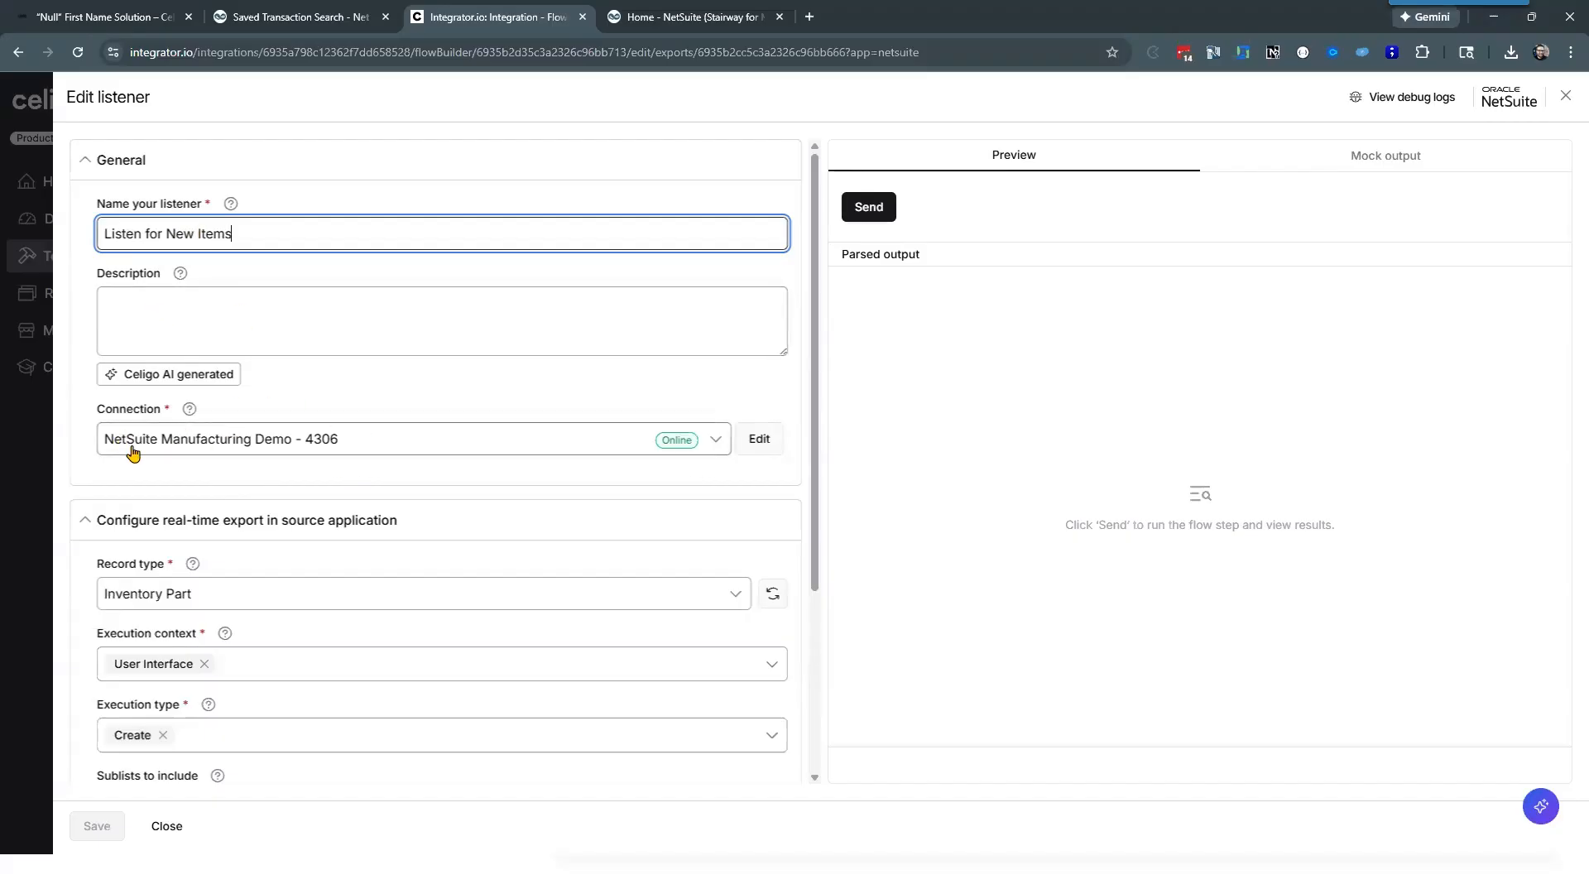
{"action": "left_click", "coordinate": [401, 389]}
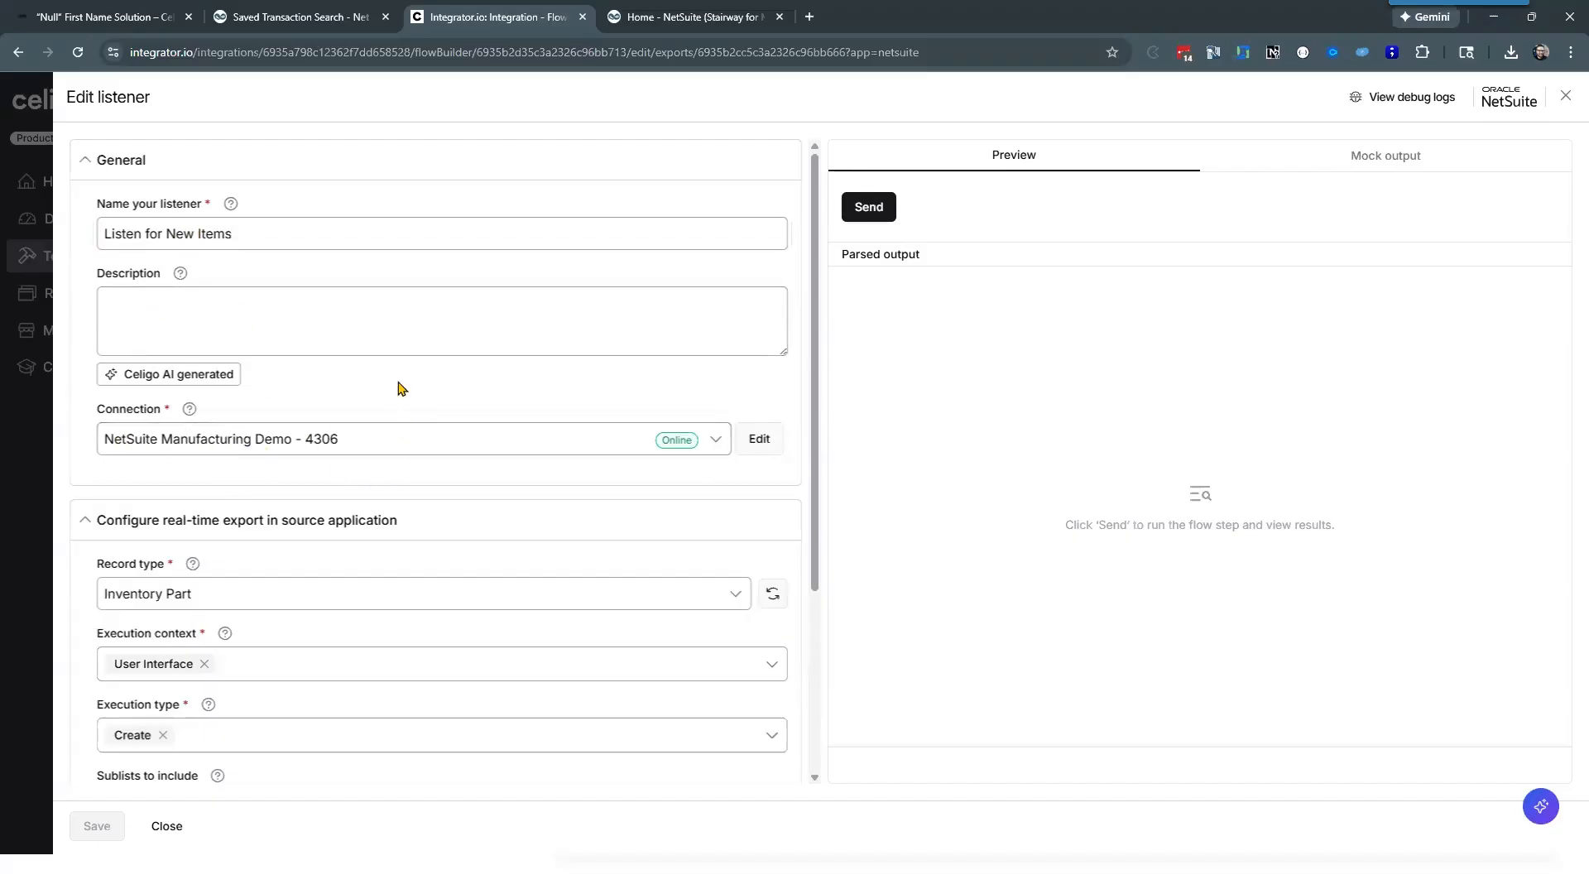
{"action": "scroll", "coordinate": [400, 389], "scroll_direction": "down", "scroll_amount": 3}
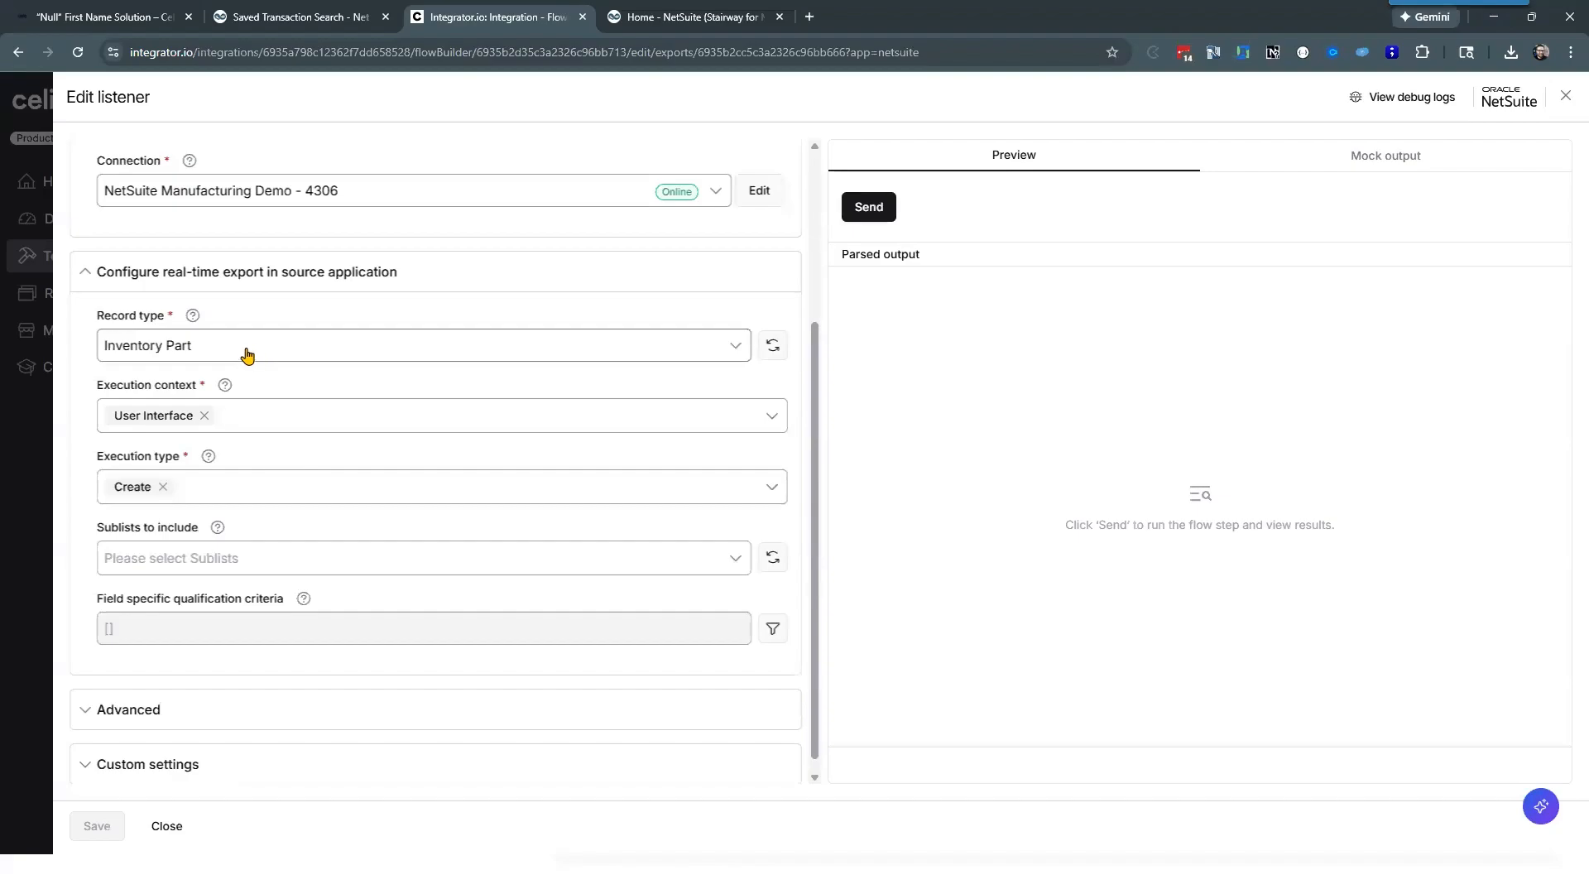
Step: View the record types available for the listener, keeping Inventory Part selected
{"action": "left_click", "coordinate": [211, 355]}
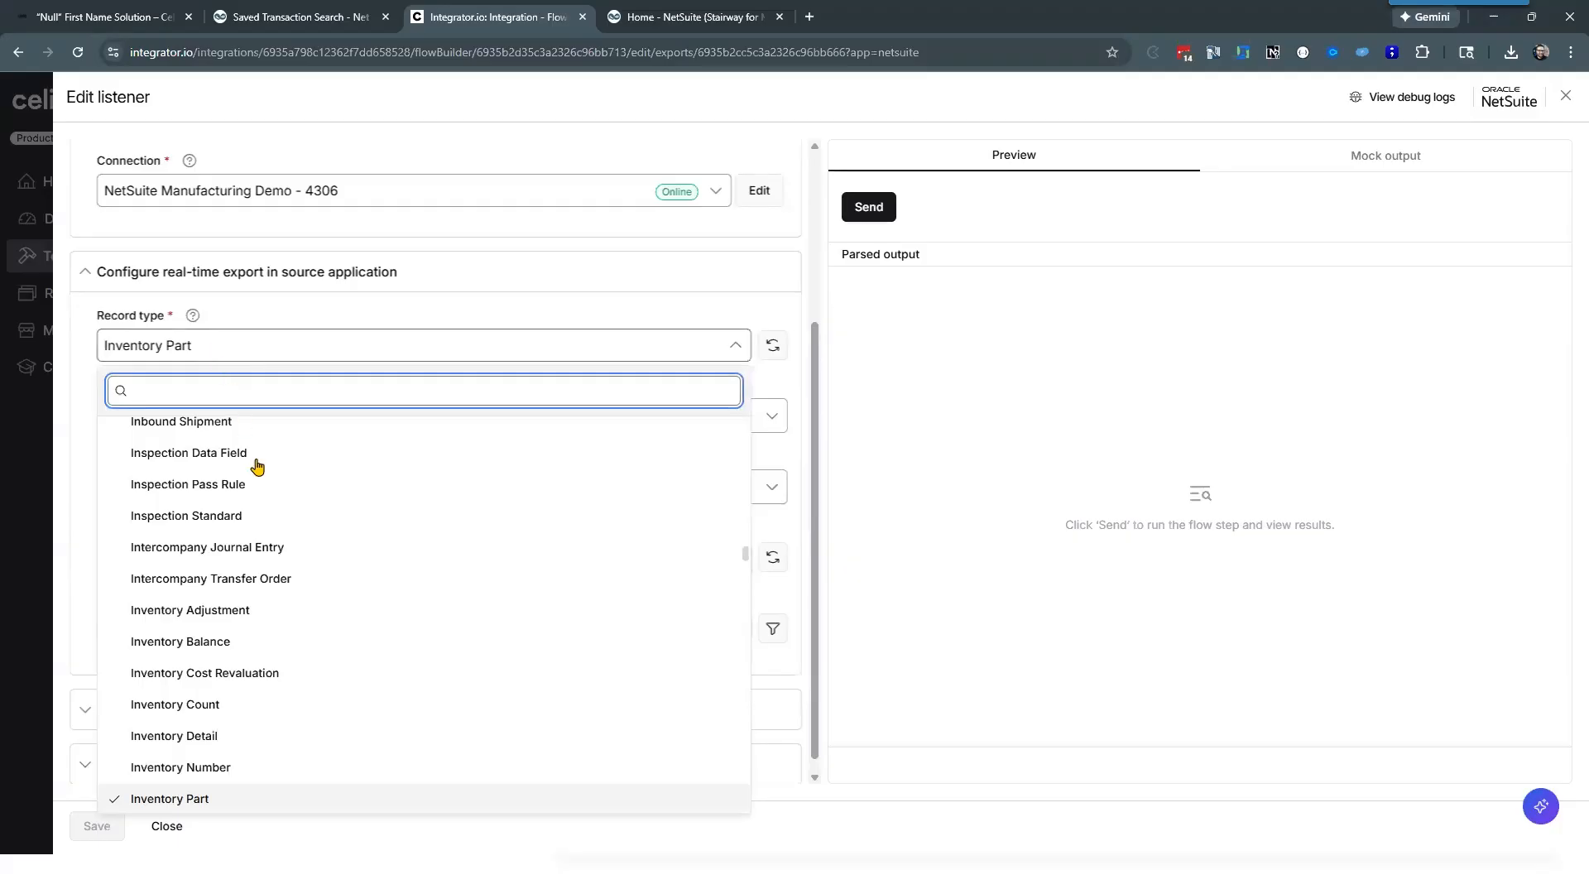
{"action": "scroll", "coordinate": [265, 497], "scroll_direction": "down", "scroll_amount": 2}
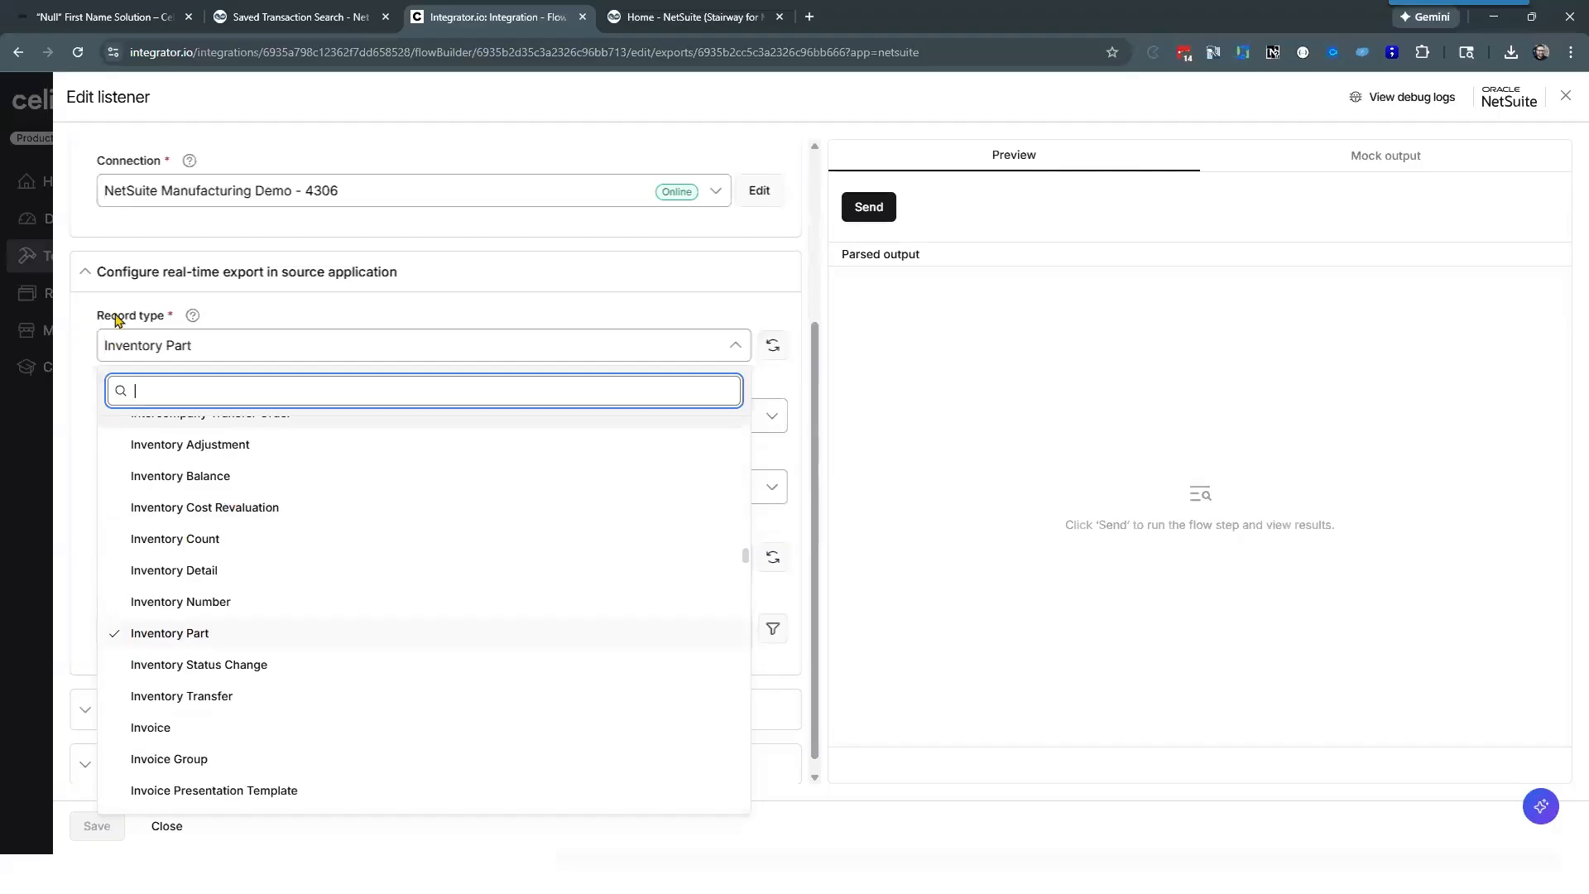
{"action": "left_click", "coordinate": [79, 355]}
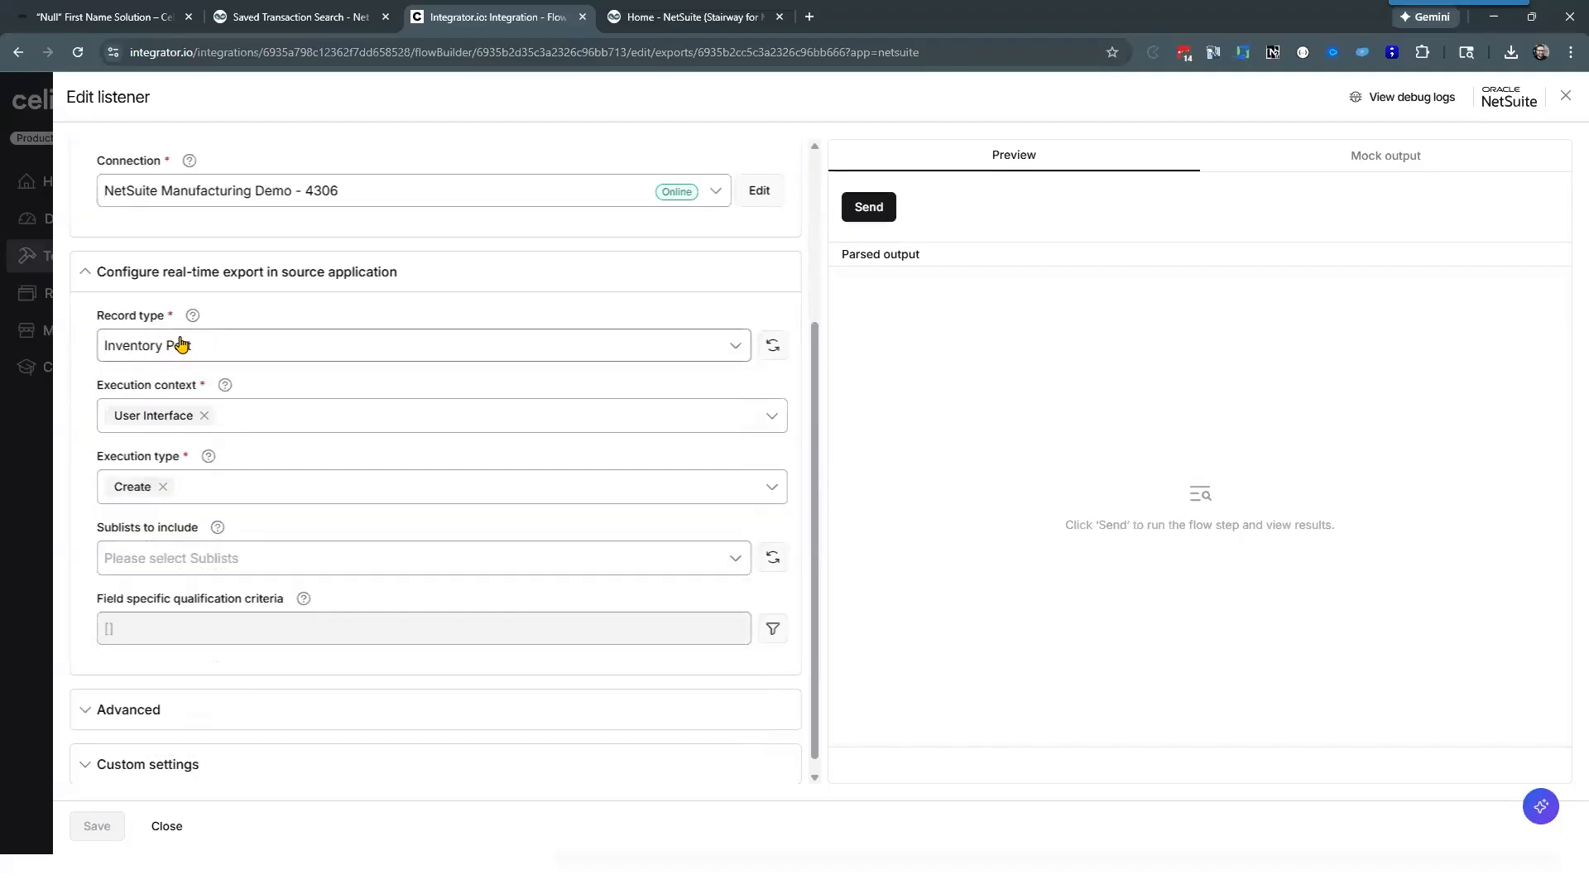
Step: Look through the listener's execution context options, leaving only User Interface selected
{"action": "left_click", "coordinate": [267, 428]}
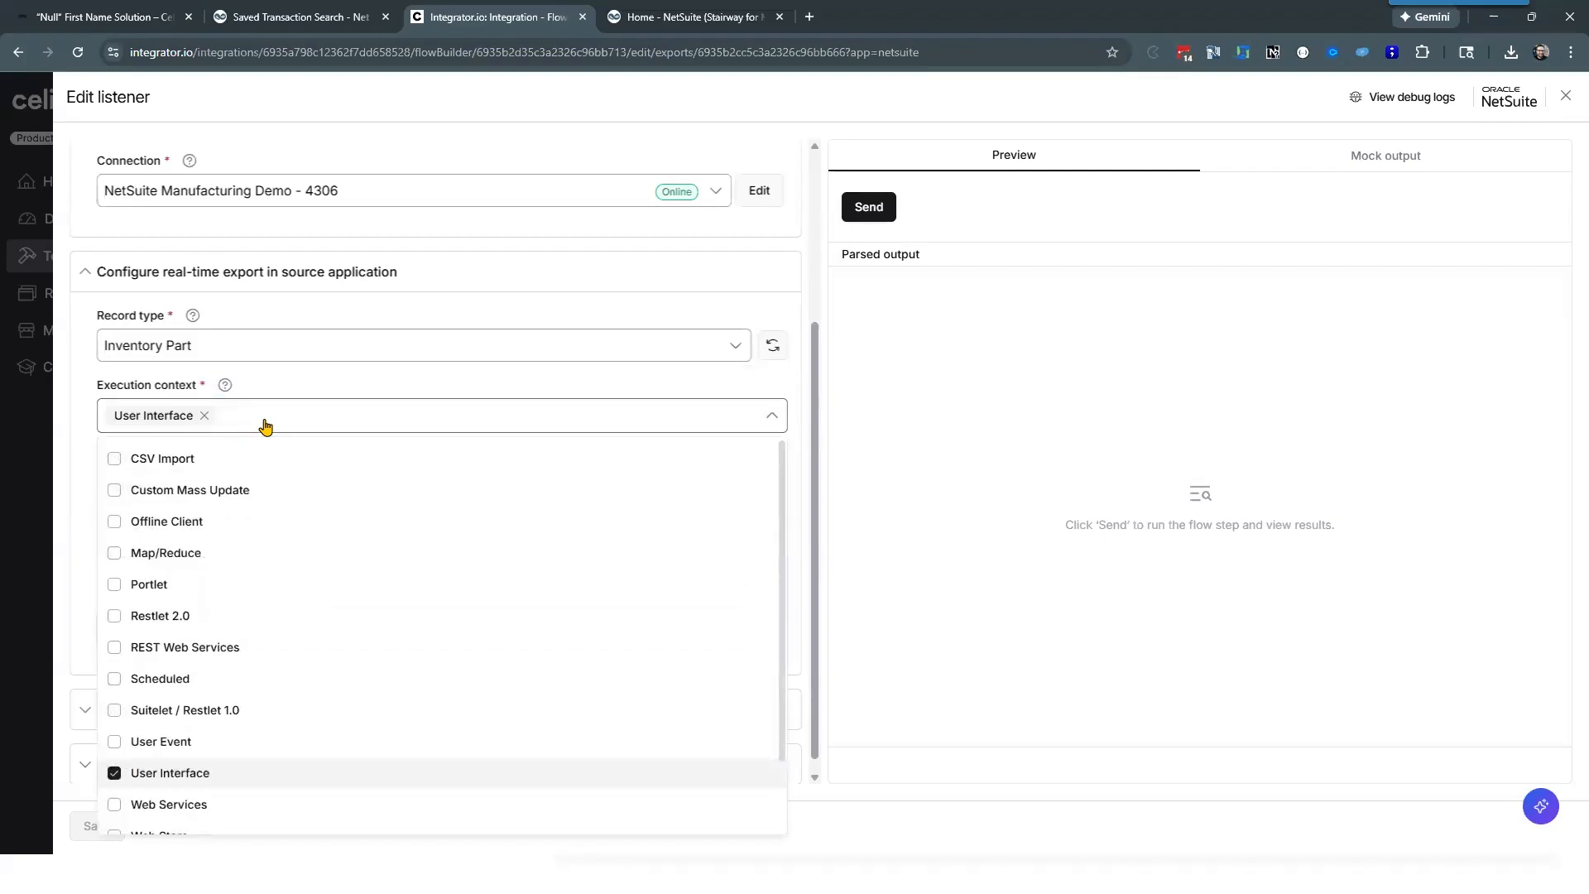
{"action": "scroll", "coordinate": [264, 423], "scroll_direction": "down", "scroll_amount": 1}
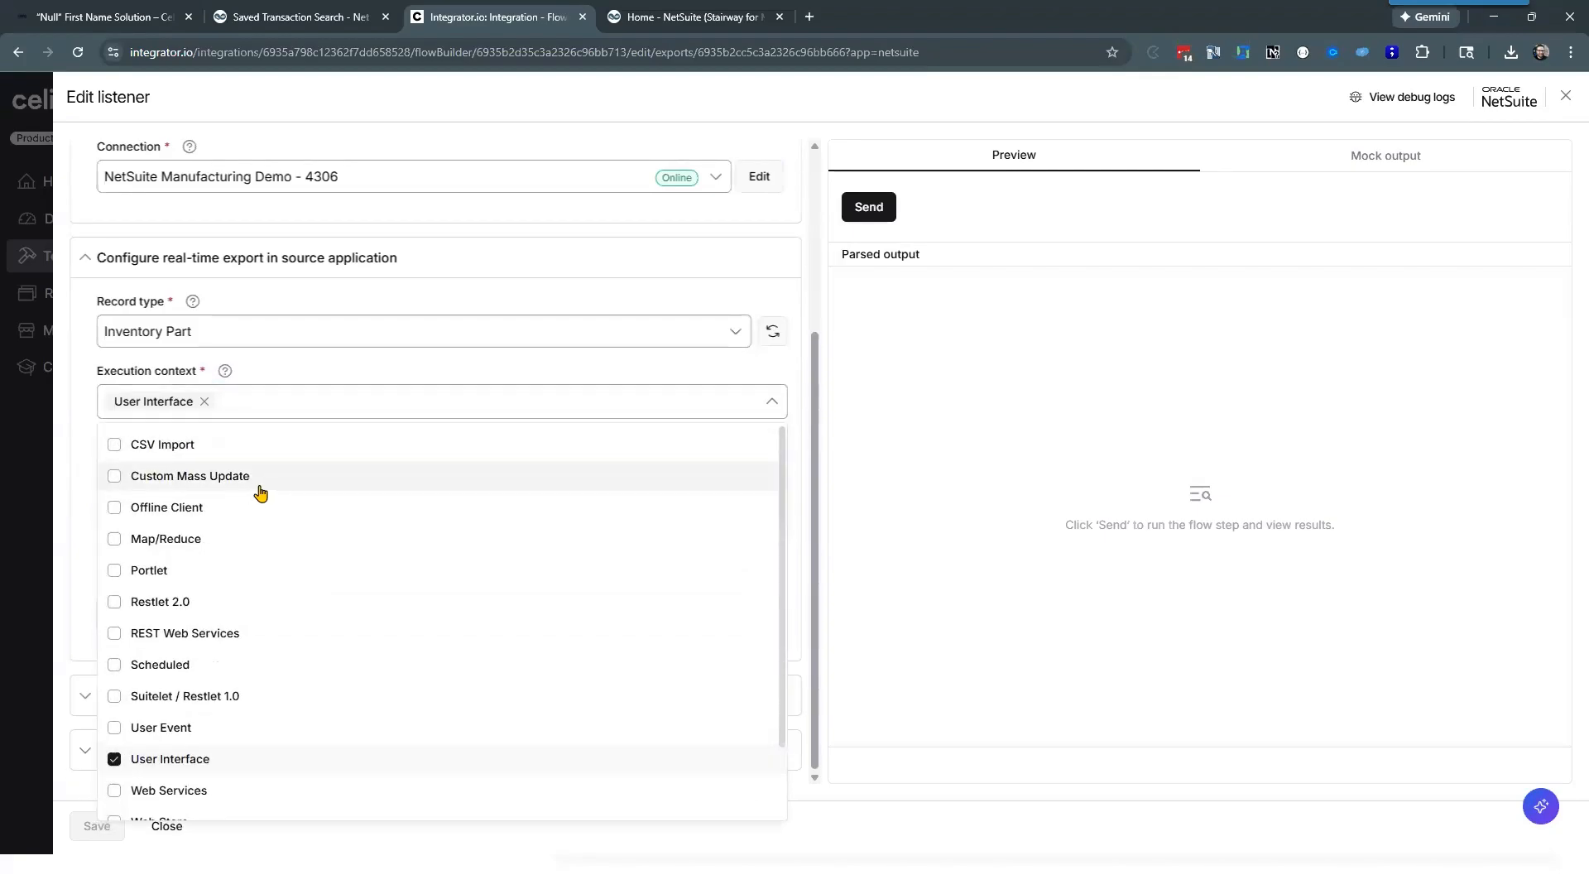
{"action": "scroll", "coordinate": [251, 502], "scroll_direction": "down", "scroll_amount": 1}
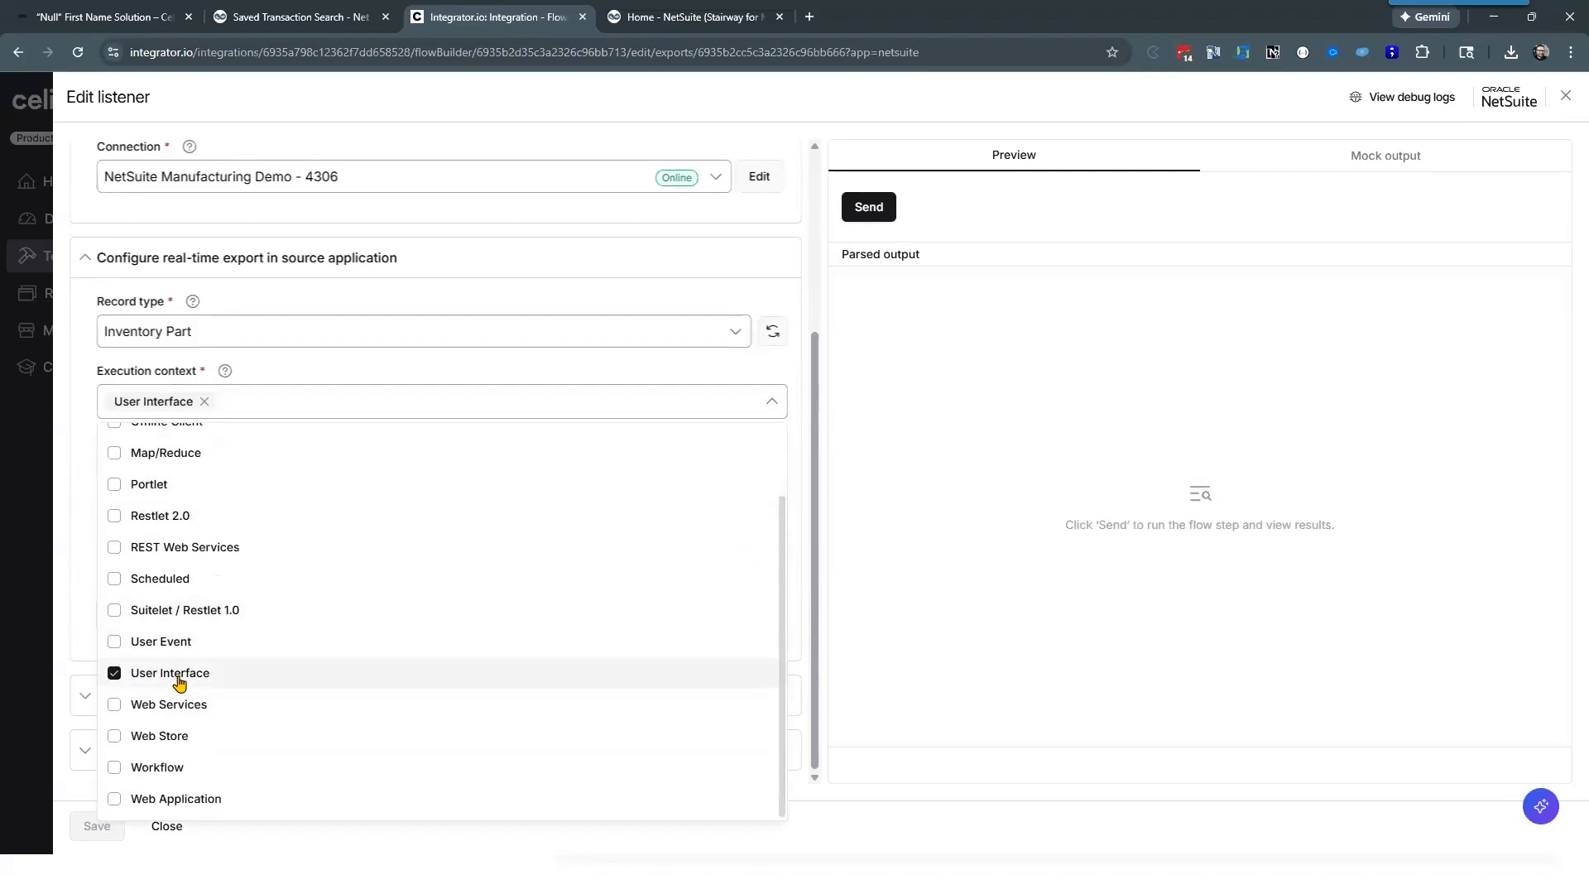
{"action": "scroll", "coordinate": [223, 603], "scroll_direction": "up", "scroll_amount": 1}
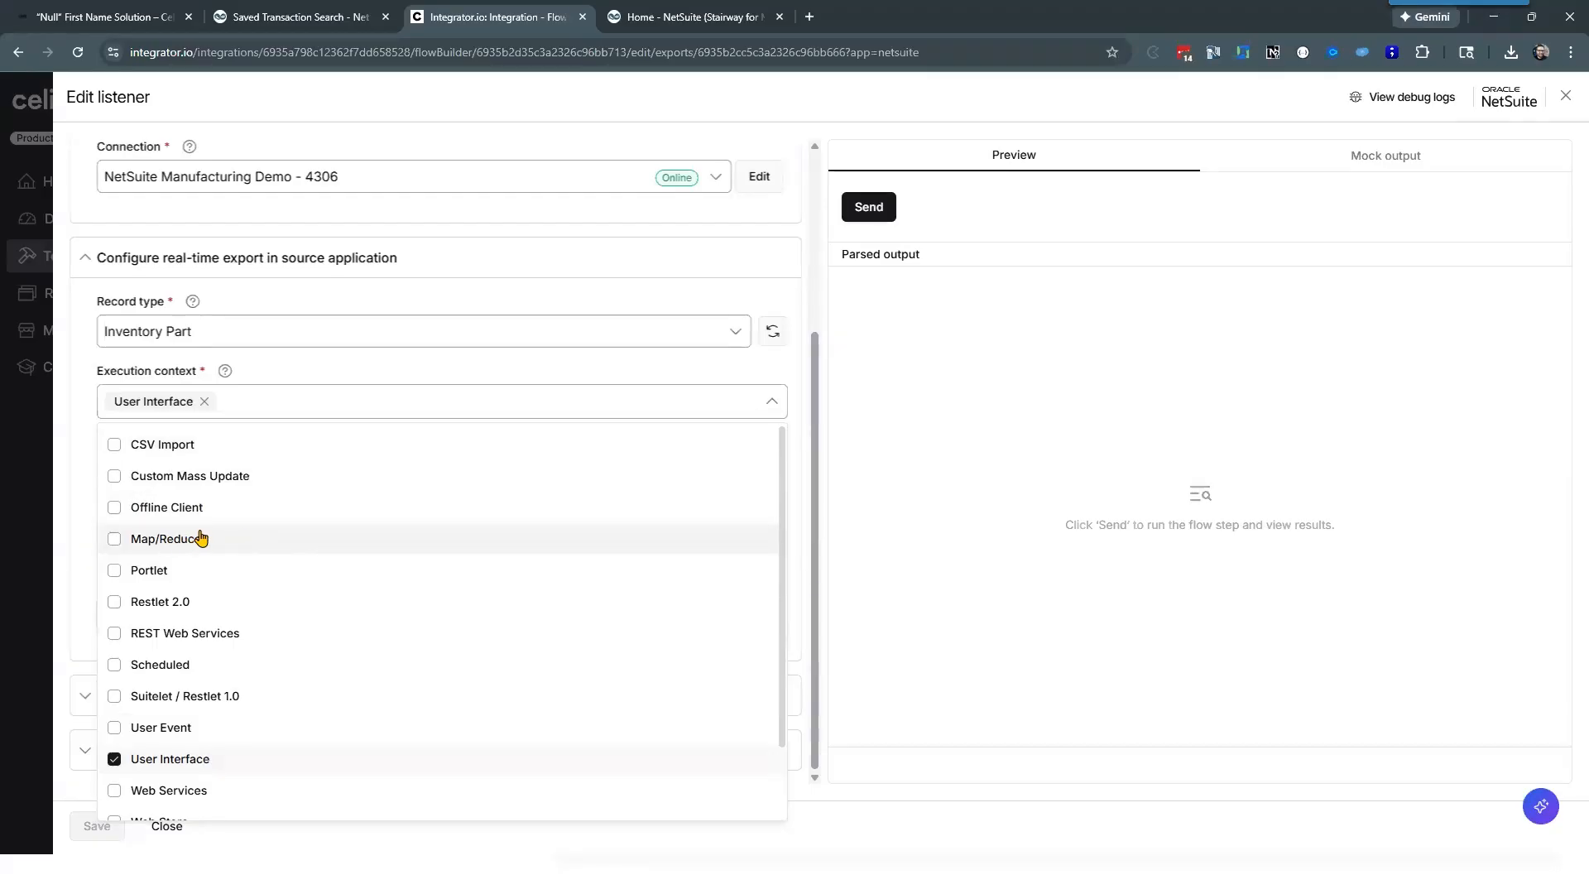
{"action": "scroll", "coordinate": [203, 546], "scroll_direction": "down", "scroll_amount": 1}
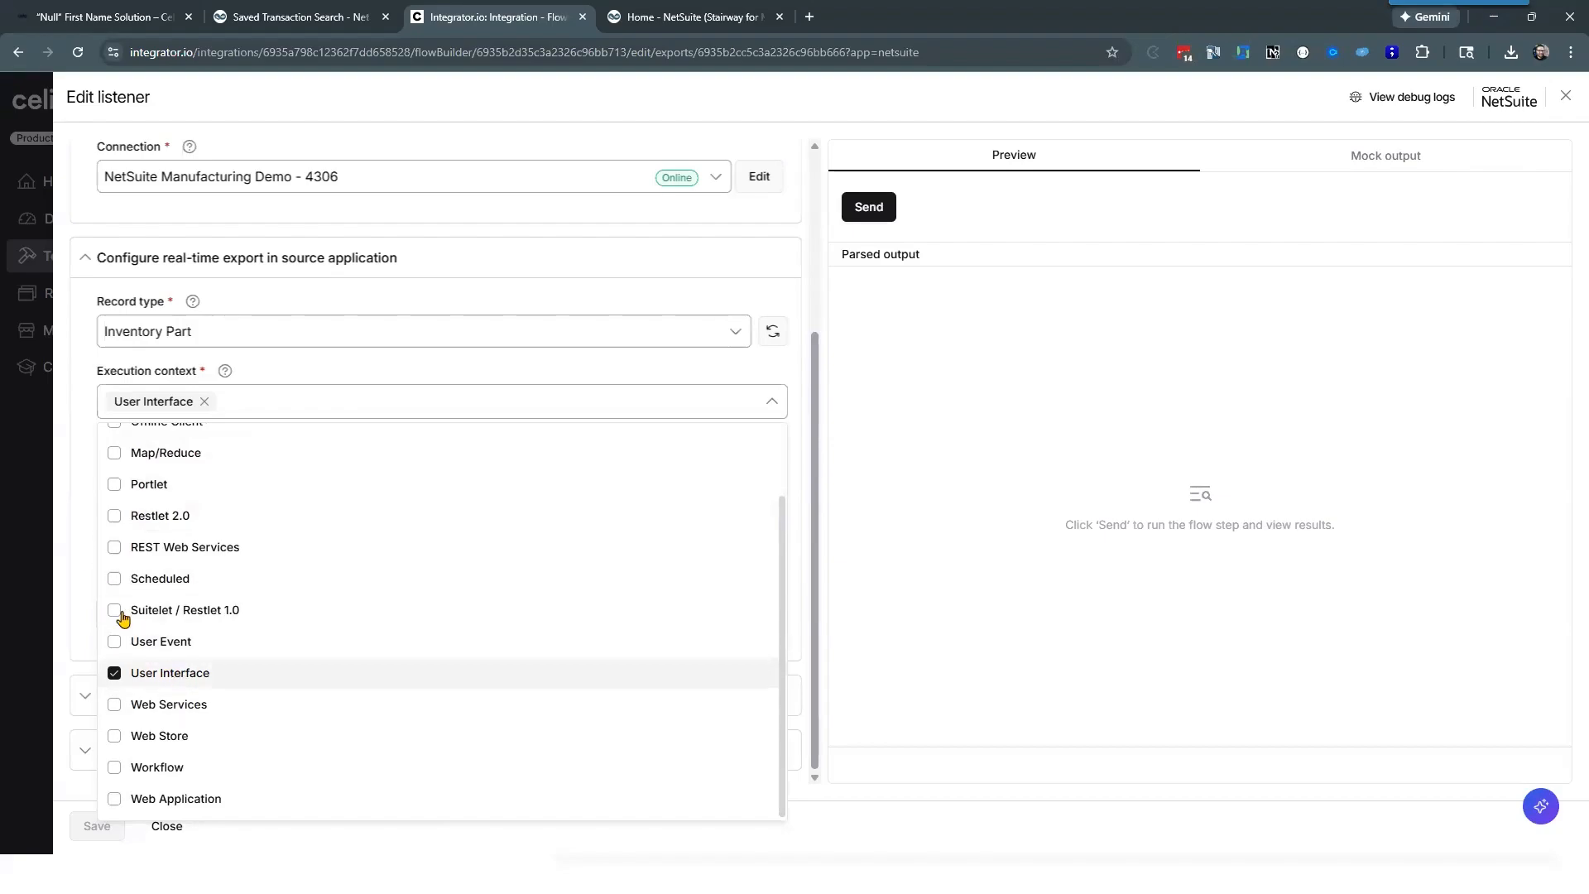
{"action": "left_click", "coordinate": [70, 488]}
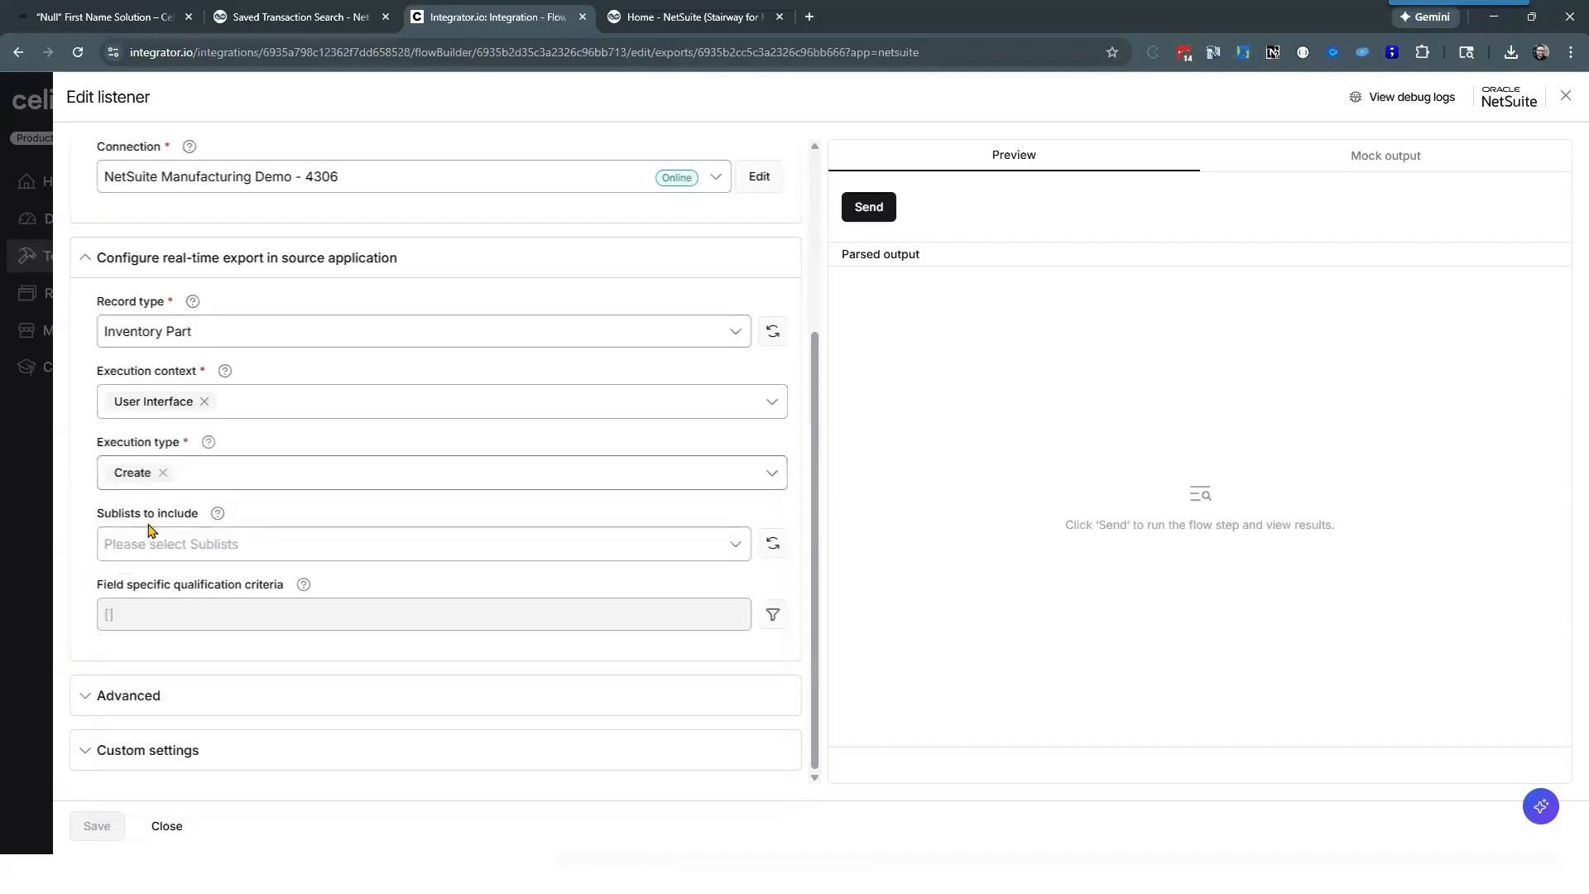
Step: Look through the listener's execution type options, keeping only Create selected
{"action": "left_click", "coordinate": [198, 478]}
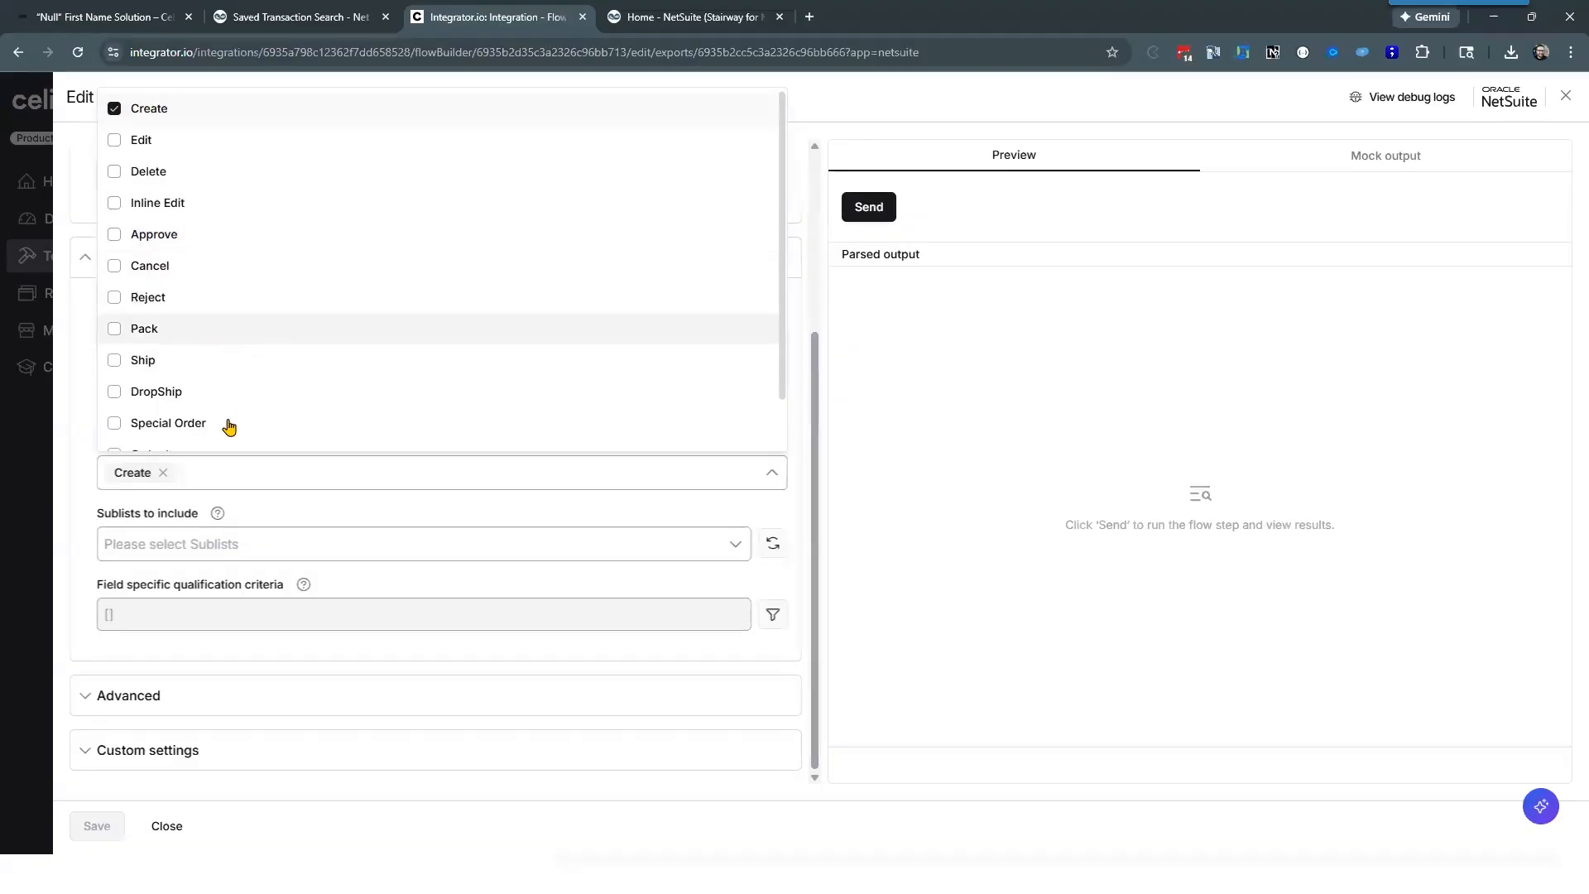
{"action": "scroll", "coordinate": [217, 389], "scroll_direction": "down", "scroll_amount": 1}
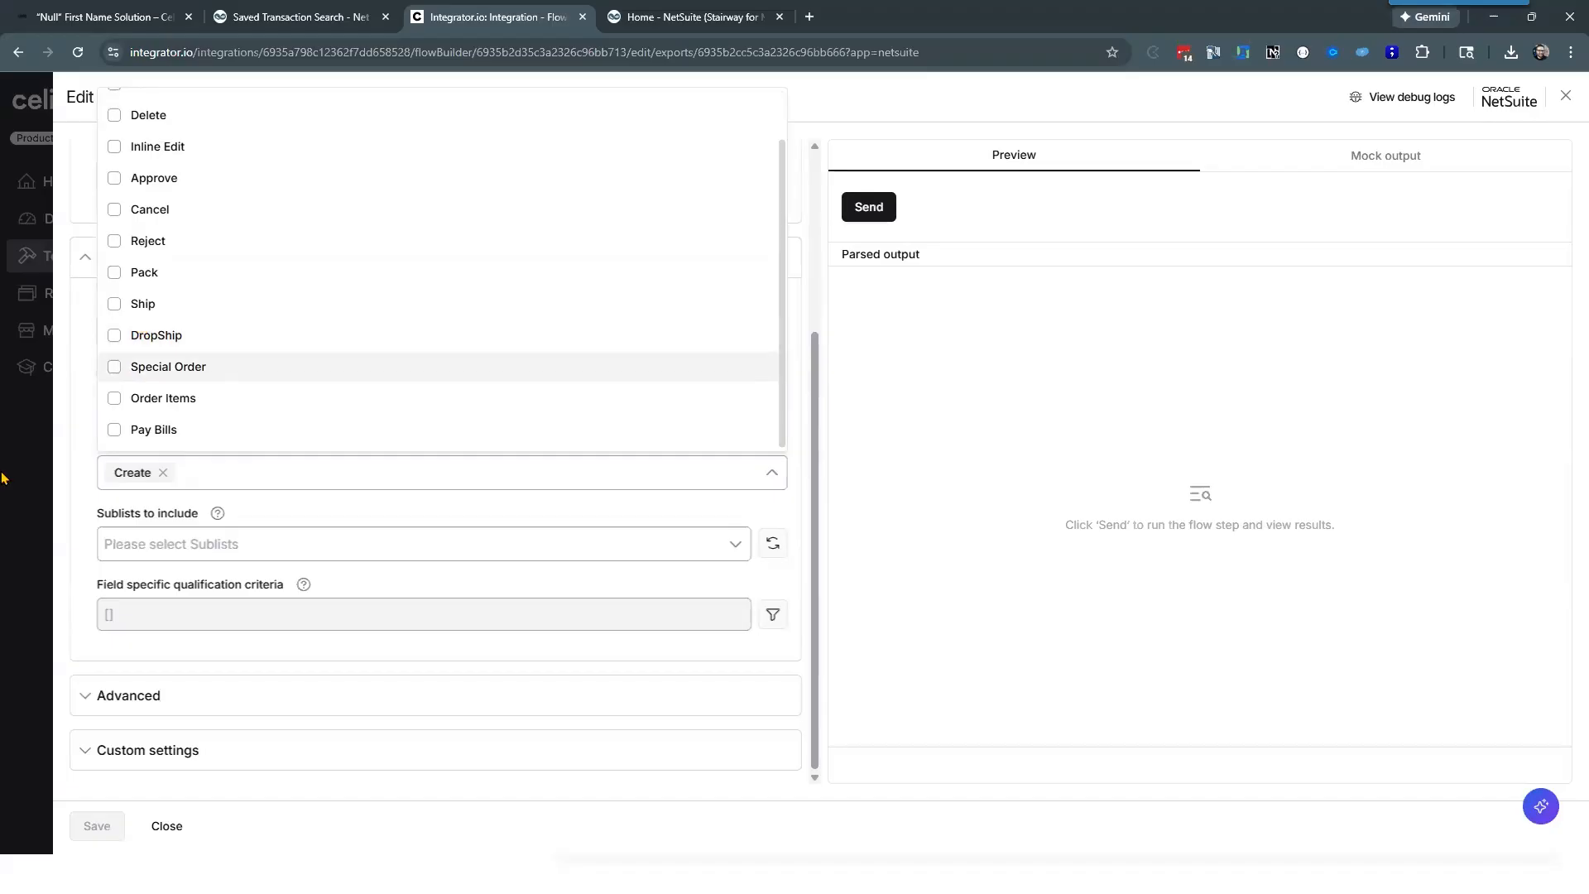
{"action": "left_click", "coordinate": [86, 374]}
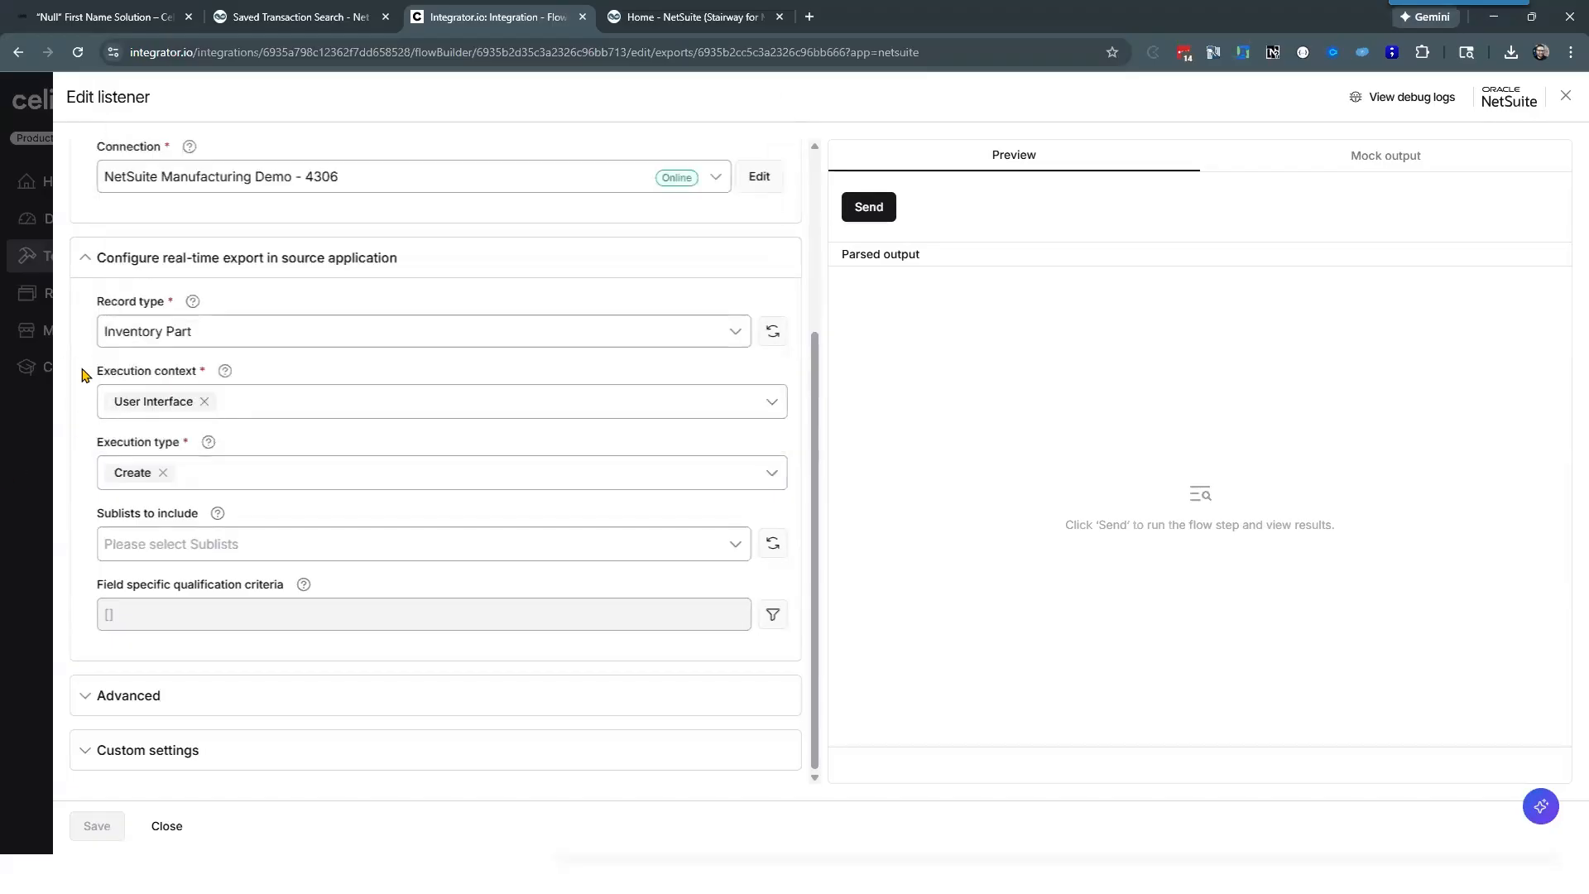
Step: View the sublists that can be included in the export and close the listener without selecting any
{"action": "left_click", "coordinate": [184, 545]}
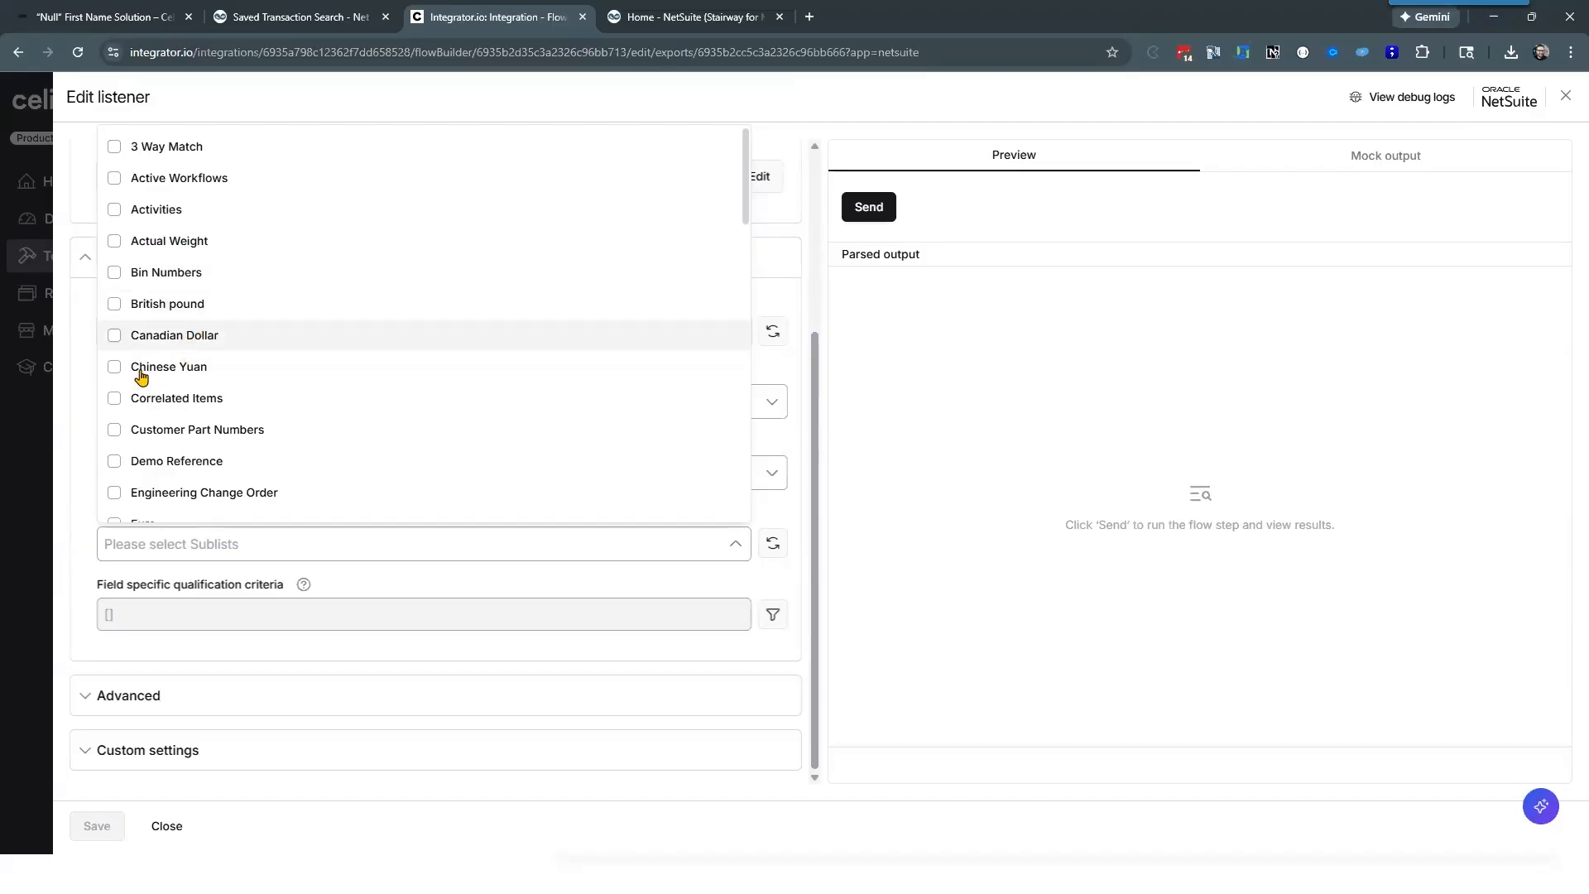
{"action": "left_click", "coordinate": [72, 378]}
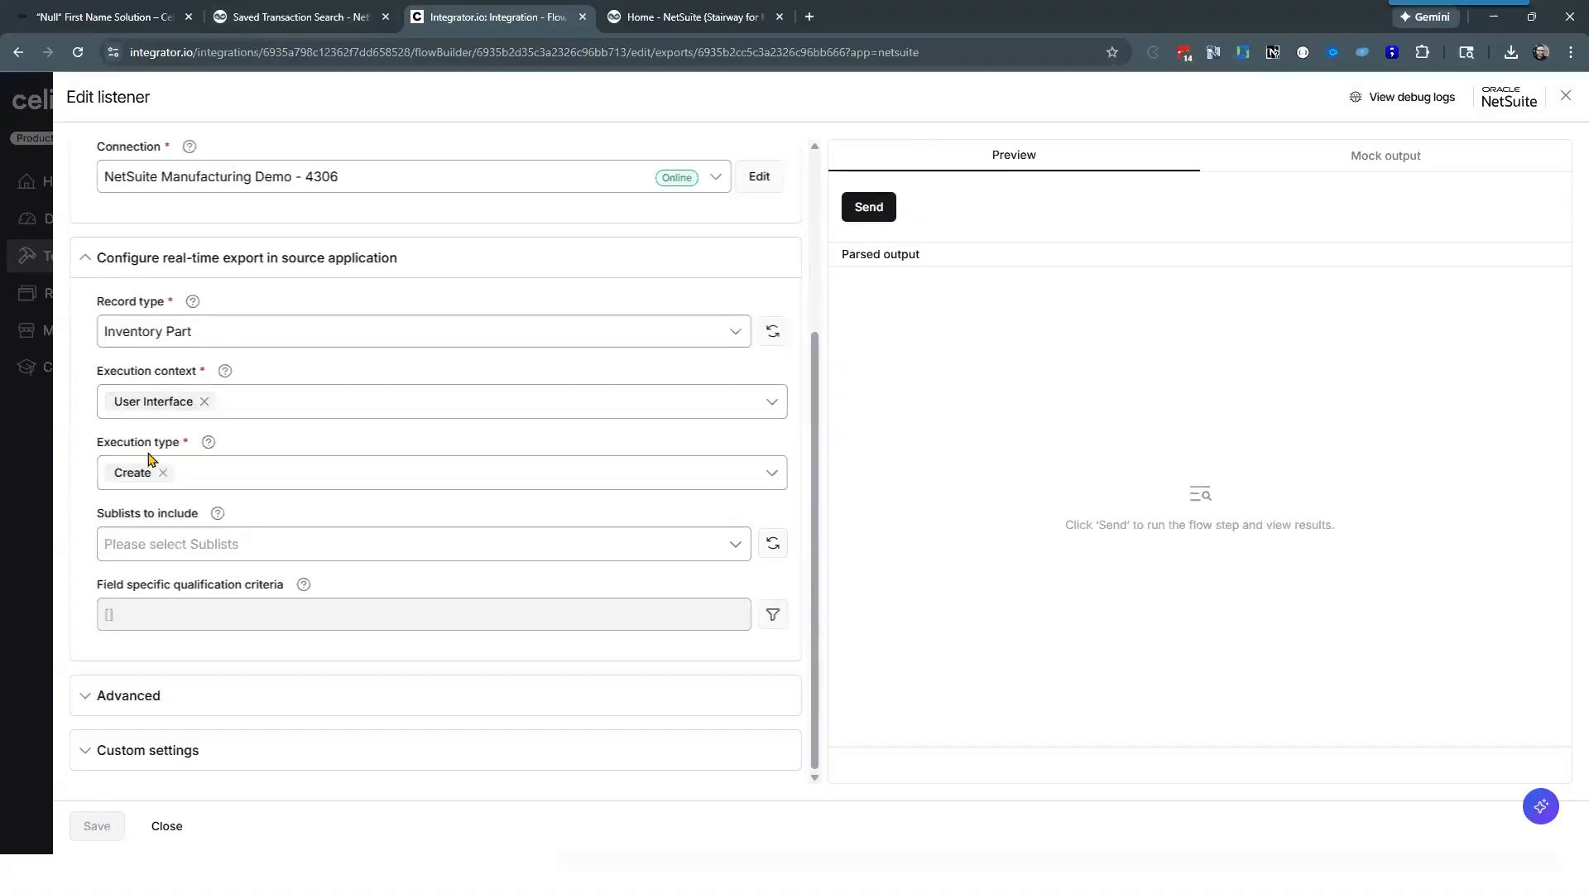
{"action": "left_click", "coordinate": [166, 829]}
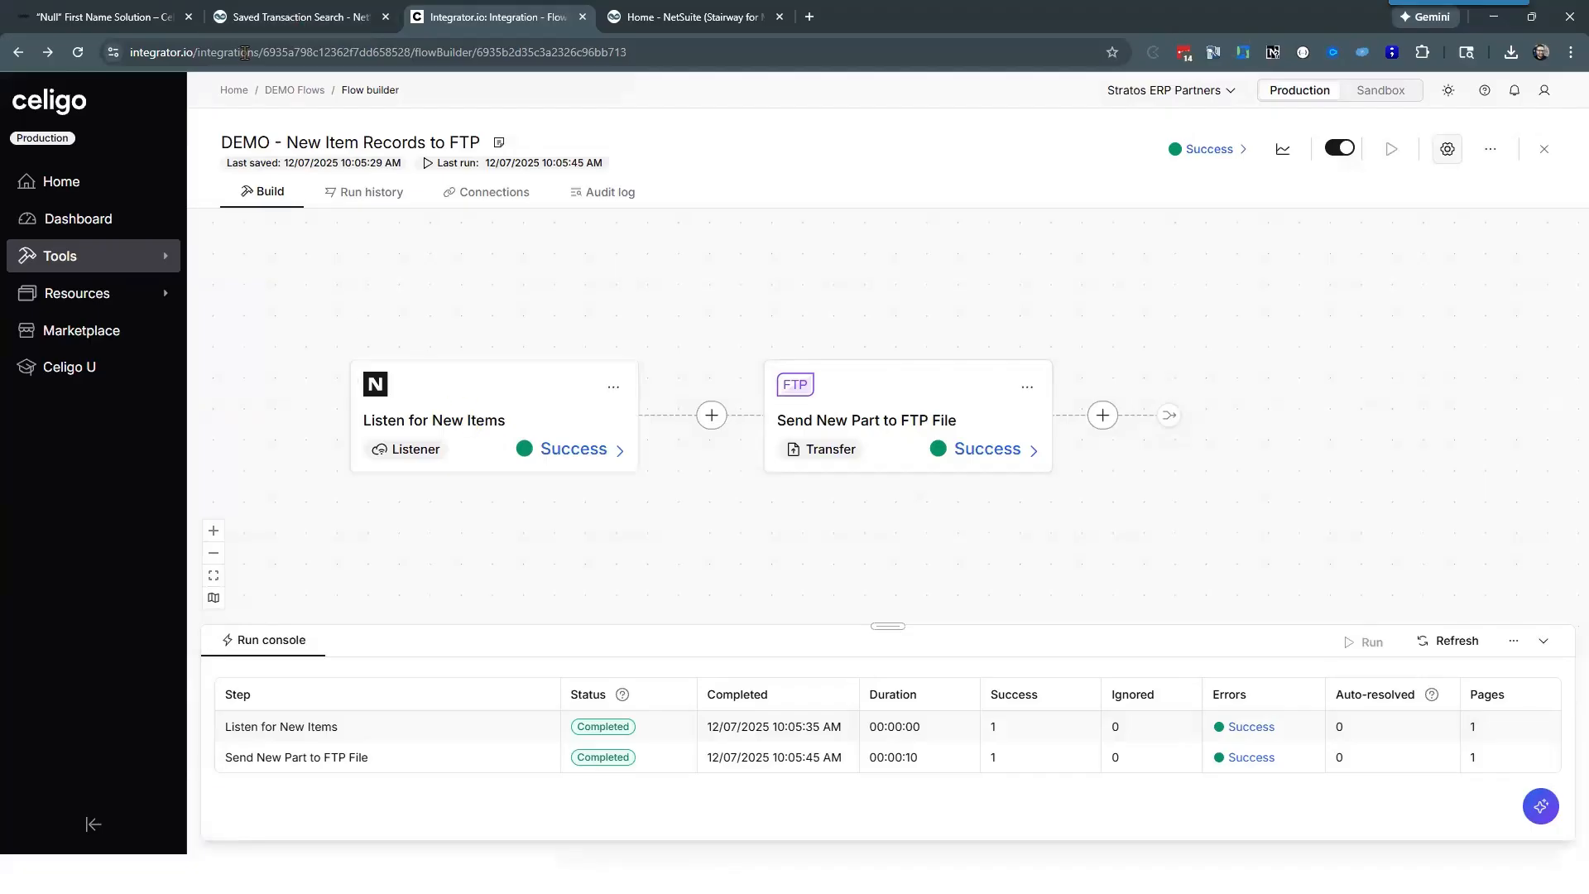
Step: Switch to NetSuite and open a blank record form for a new Inventory Item
{"action": "left_click", "coordinate": [275, 10]}
{"action": "mouse_move", "coordinate": [575, 149]}
{"action": "mouse_move", "coordinate": [687, 210]}
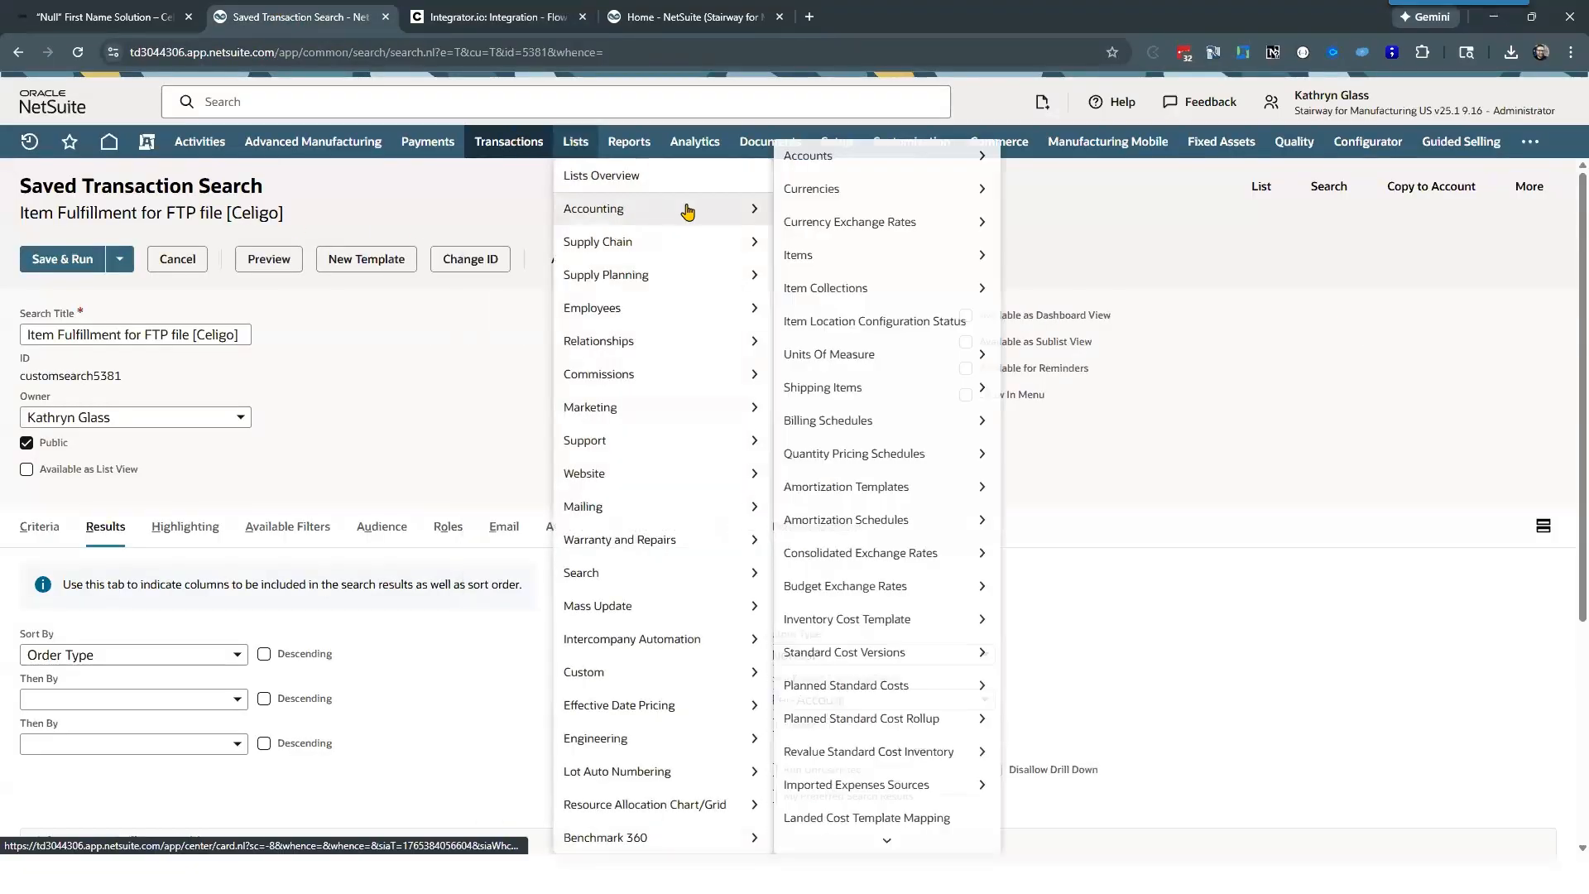
{"action": "mouse_move", "coordinate": [861, 255]}
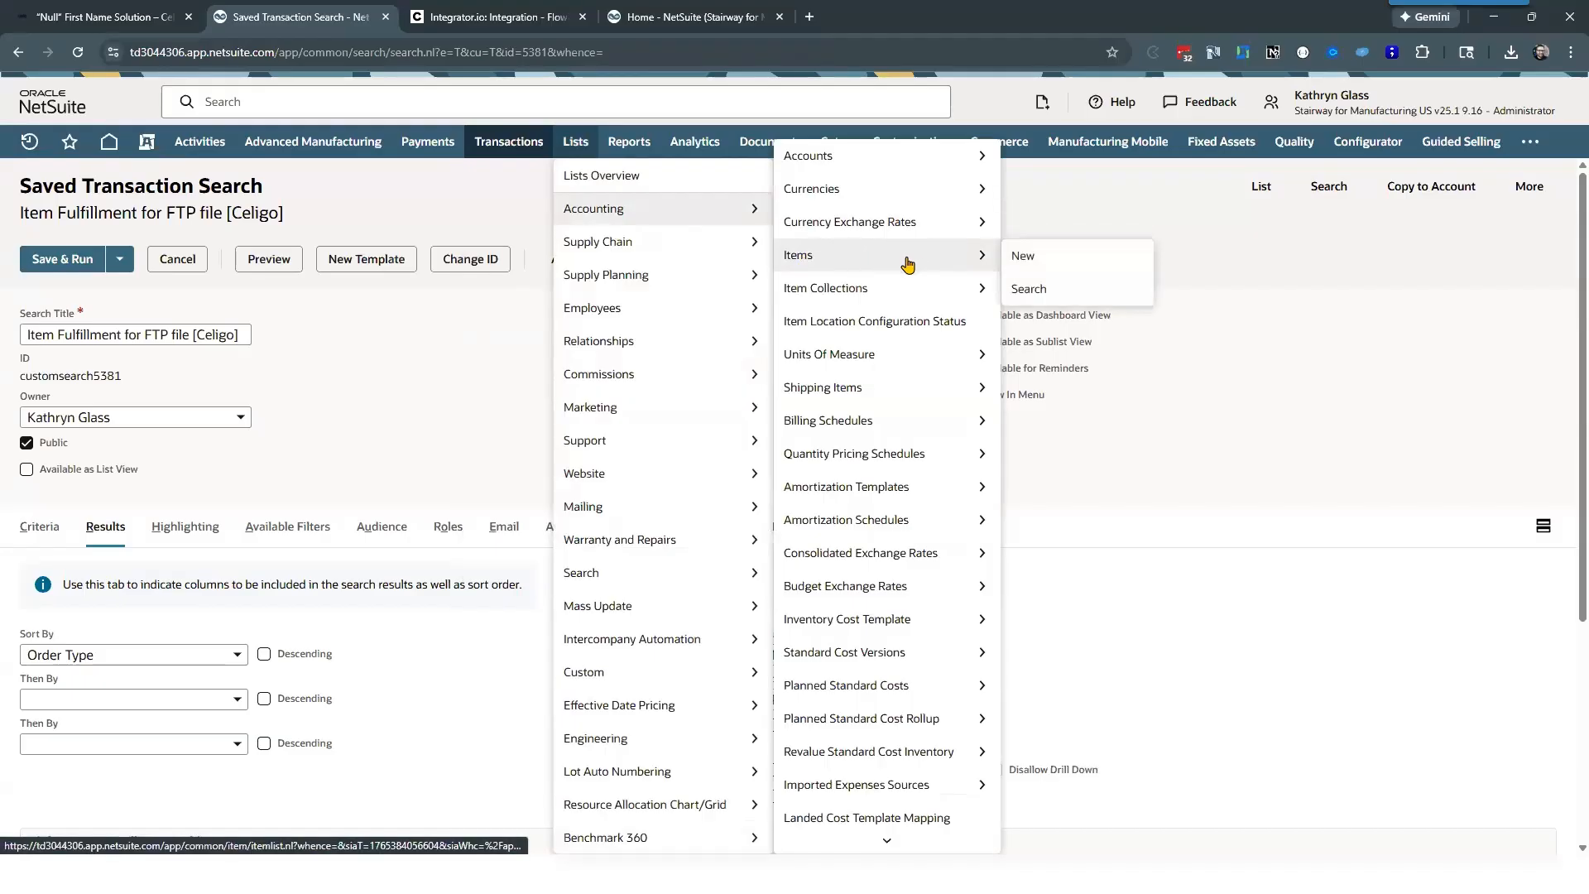
{"action": "left_click", "coordinate": [1026, 256]}
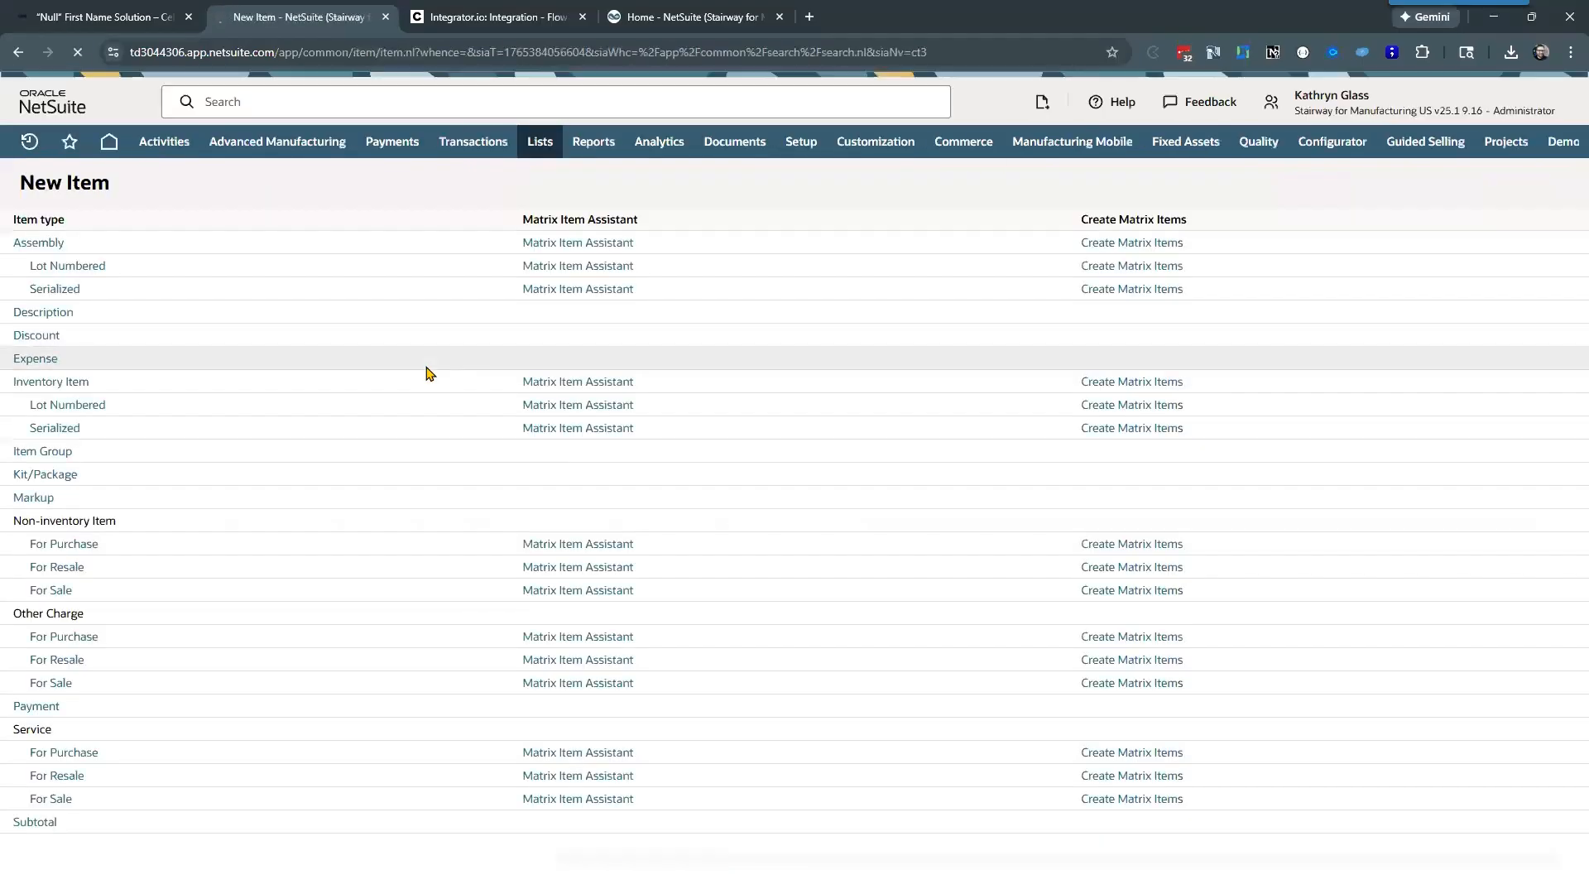
{"action": "left_click", "coordinate": [74, 385]}
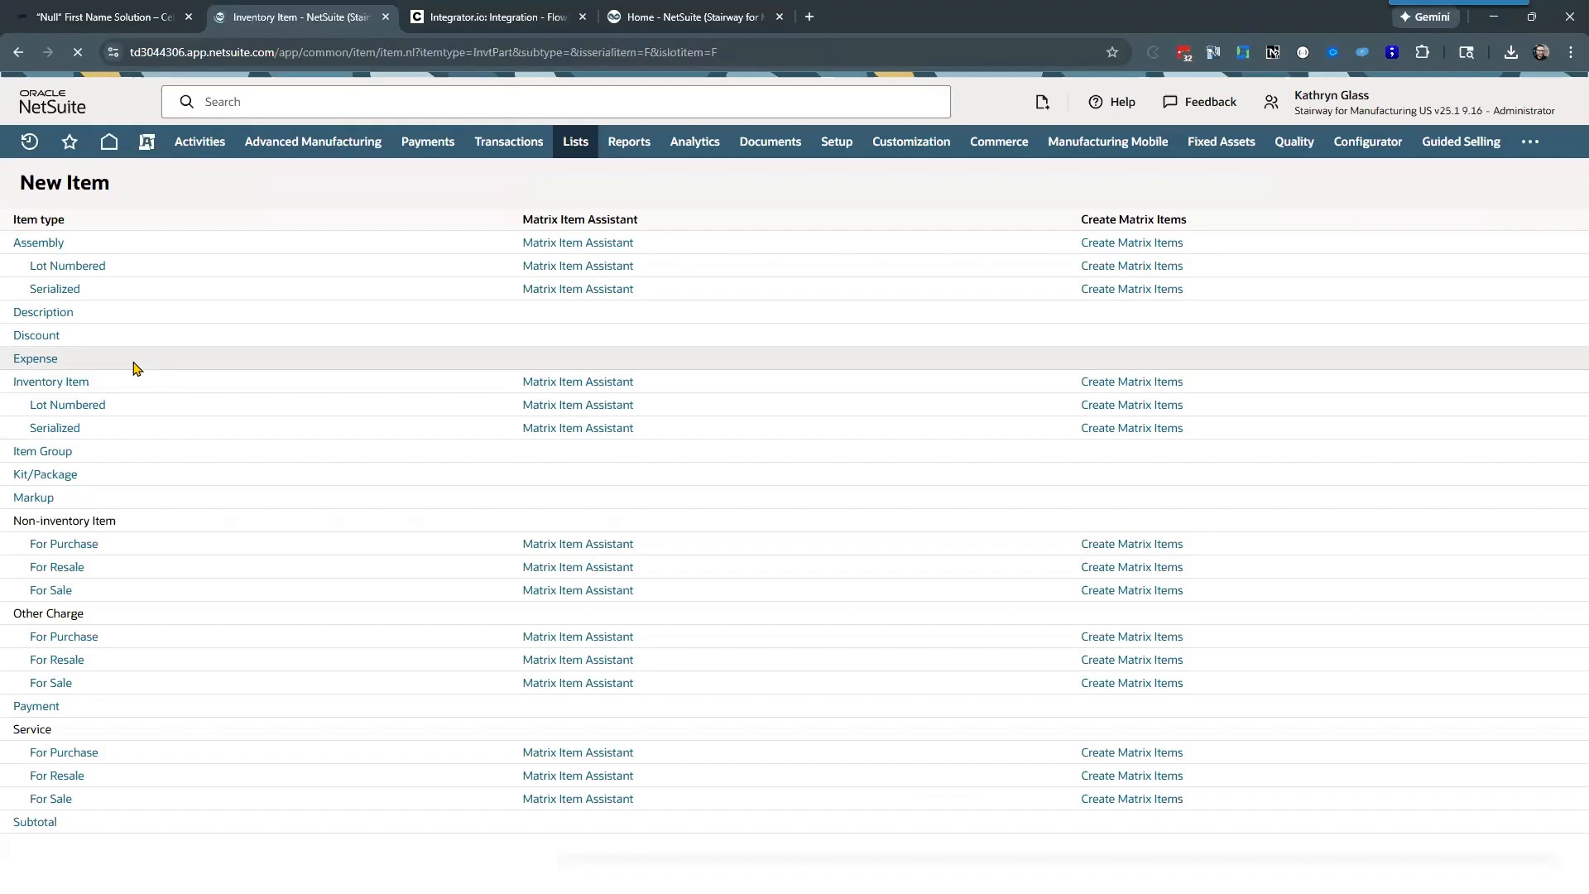
{"action": "left_click", "coordinate": [479, 12]}
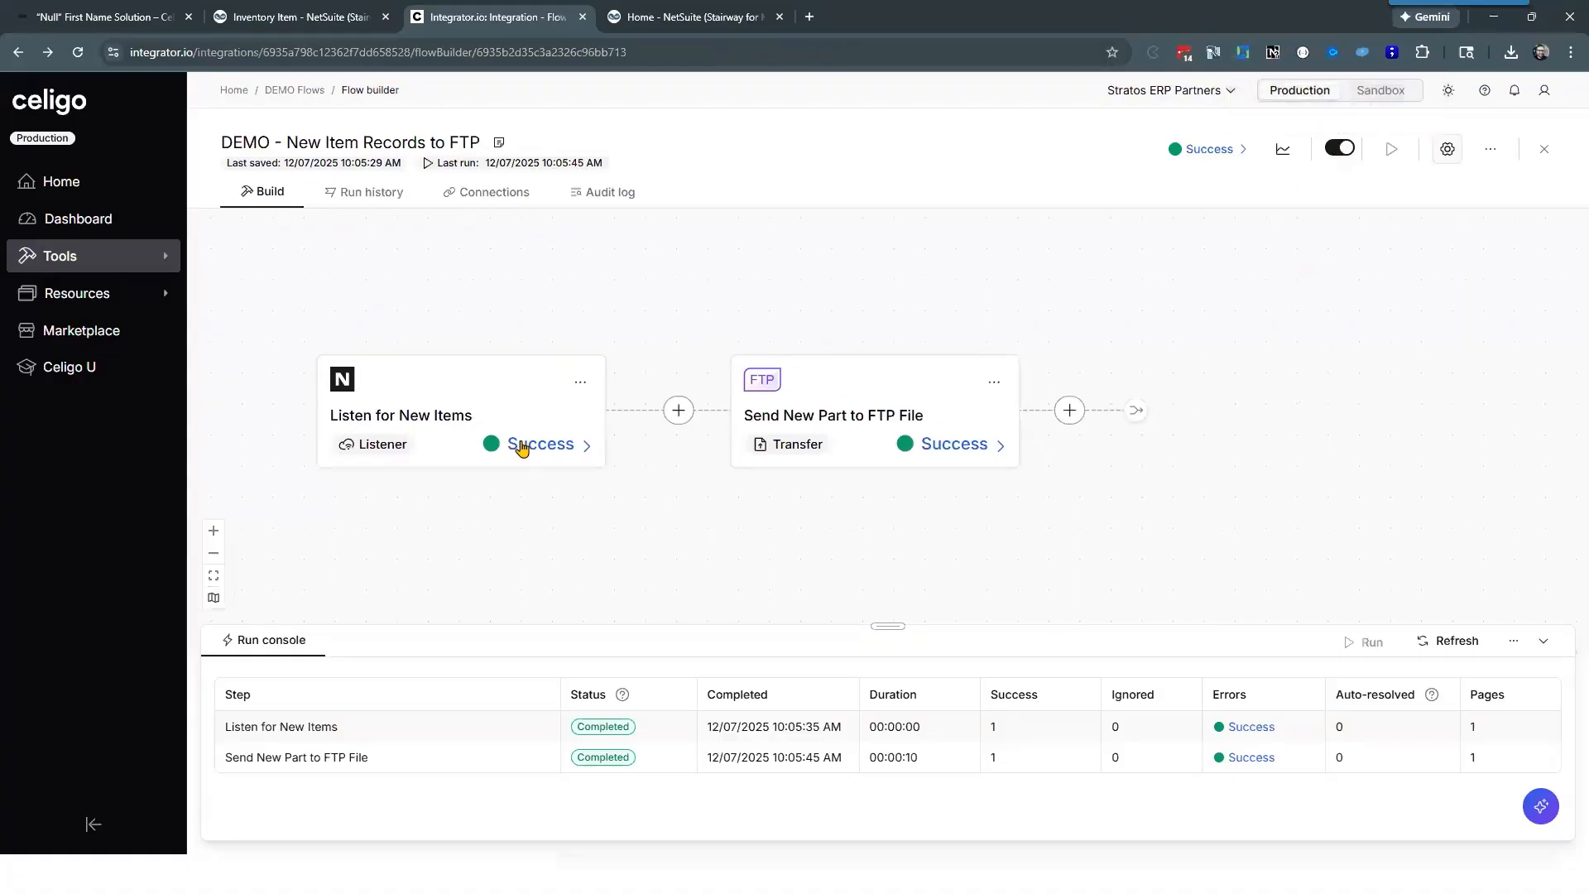
{"action": "left_click", "coordinate": [298, 17]}
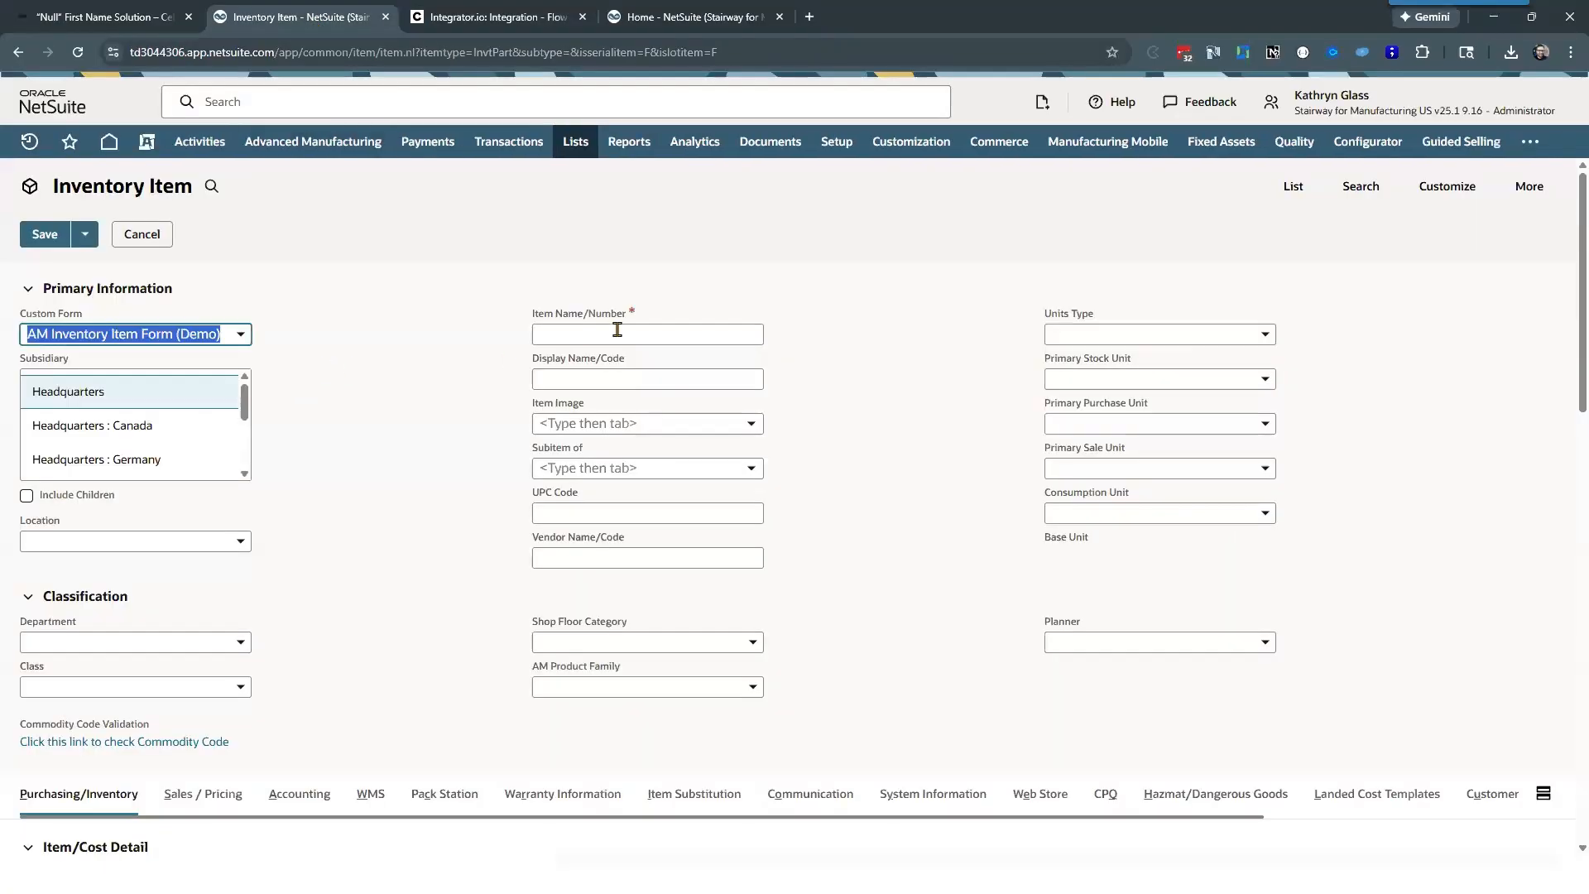
Step: Name the new inventory item "Test Demo Item 12-10"
{"action": "left_click", "coordinate": [617, 330]}
{"action": "type", "text": "Test"}
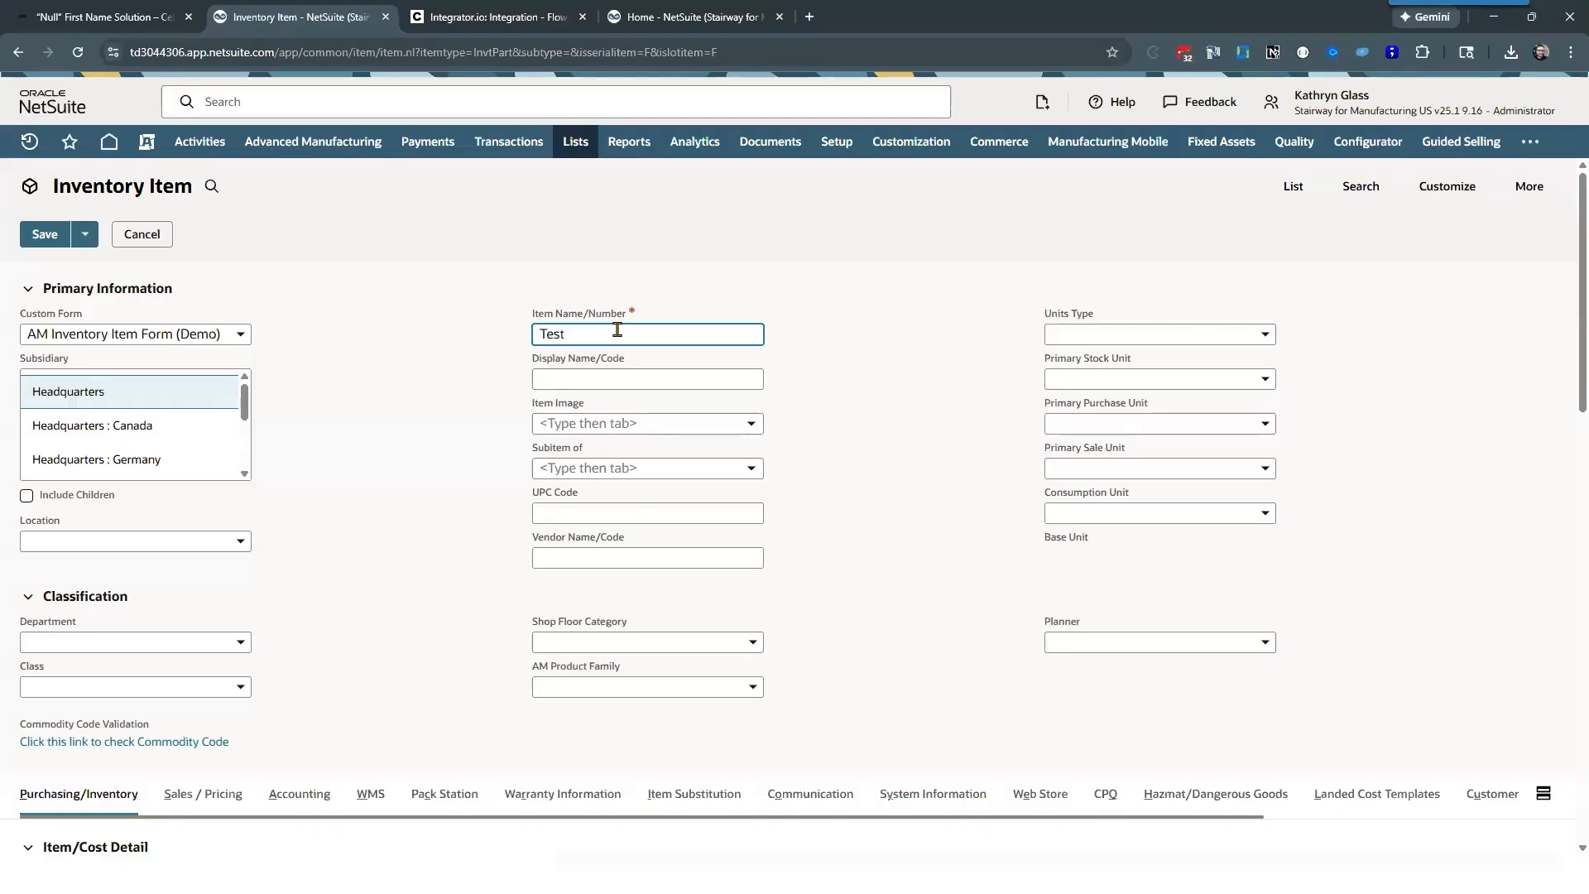
{"action": "type", "text": " Demo Item 12-10"}
{"action": "left_click", "coordinate": [386, 396]}
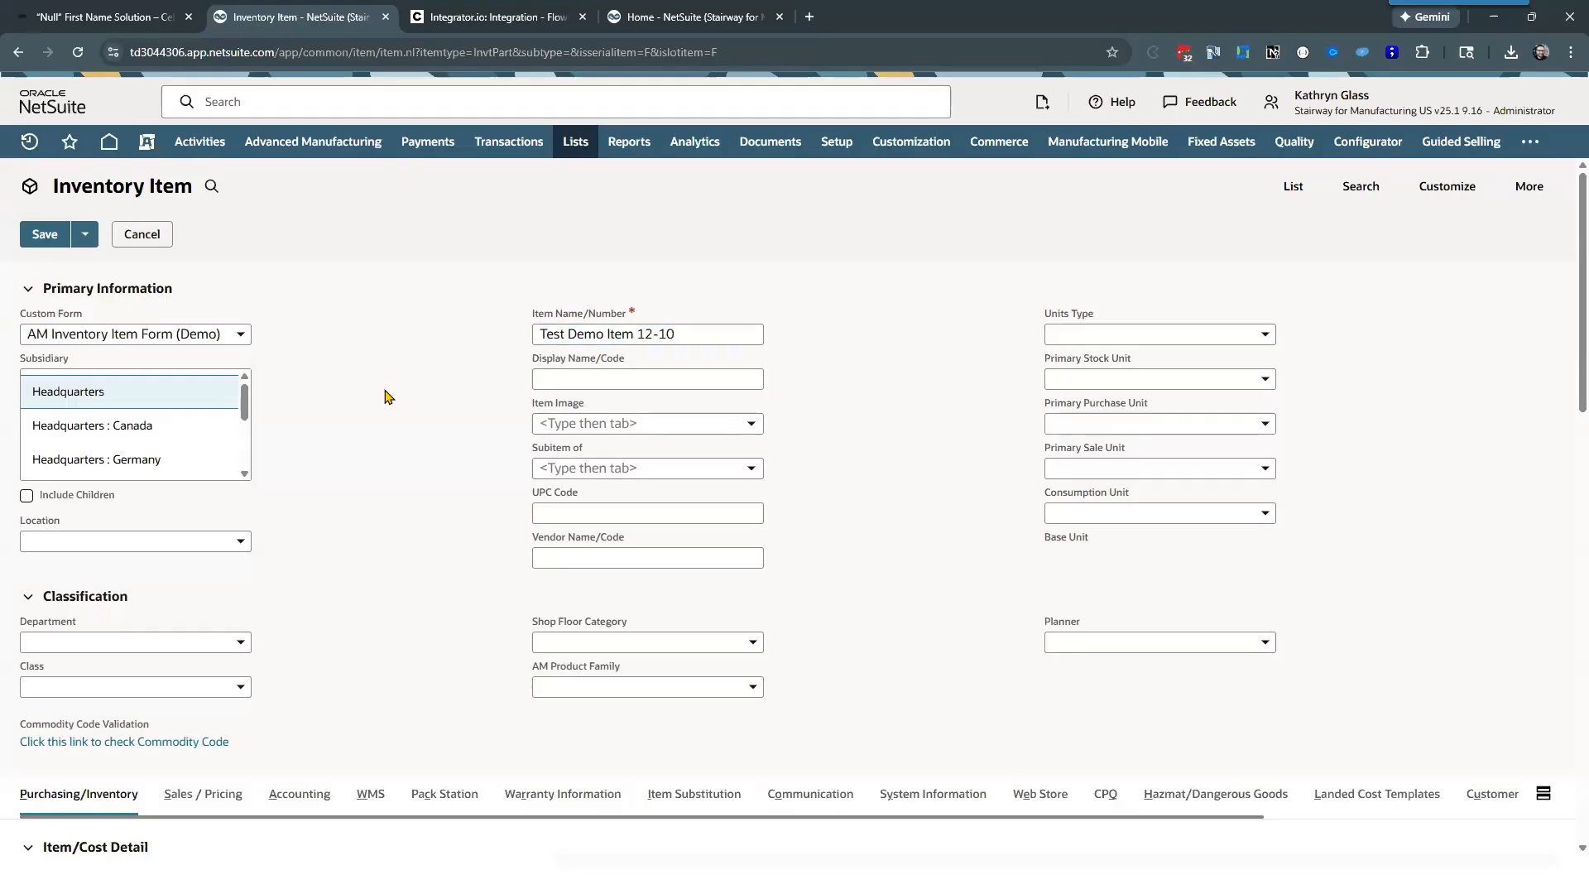
Step: Set the item's tax schedule to S1 in its accounting details
{"action": "scroll", "coordinate": [392, 390], "scroll_direction": "down", "scroll_amount": 5}
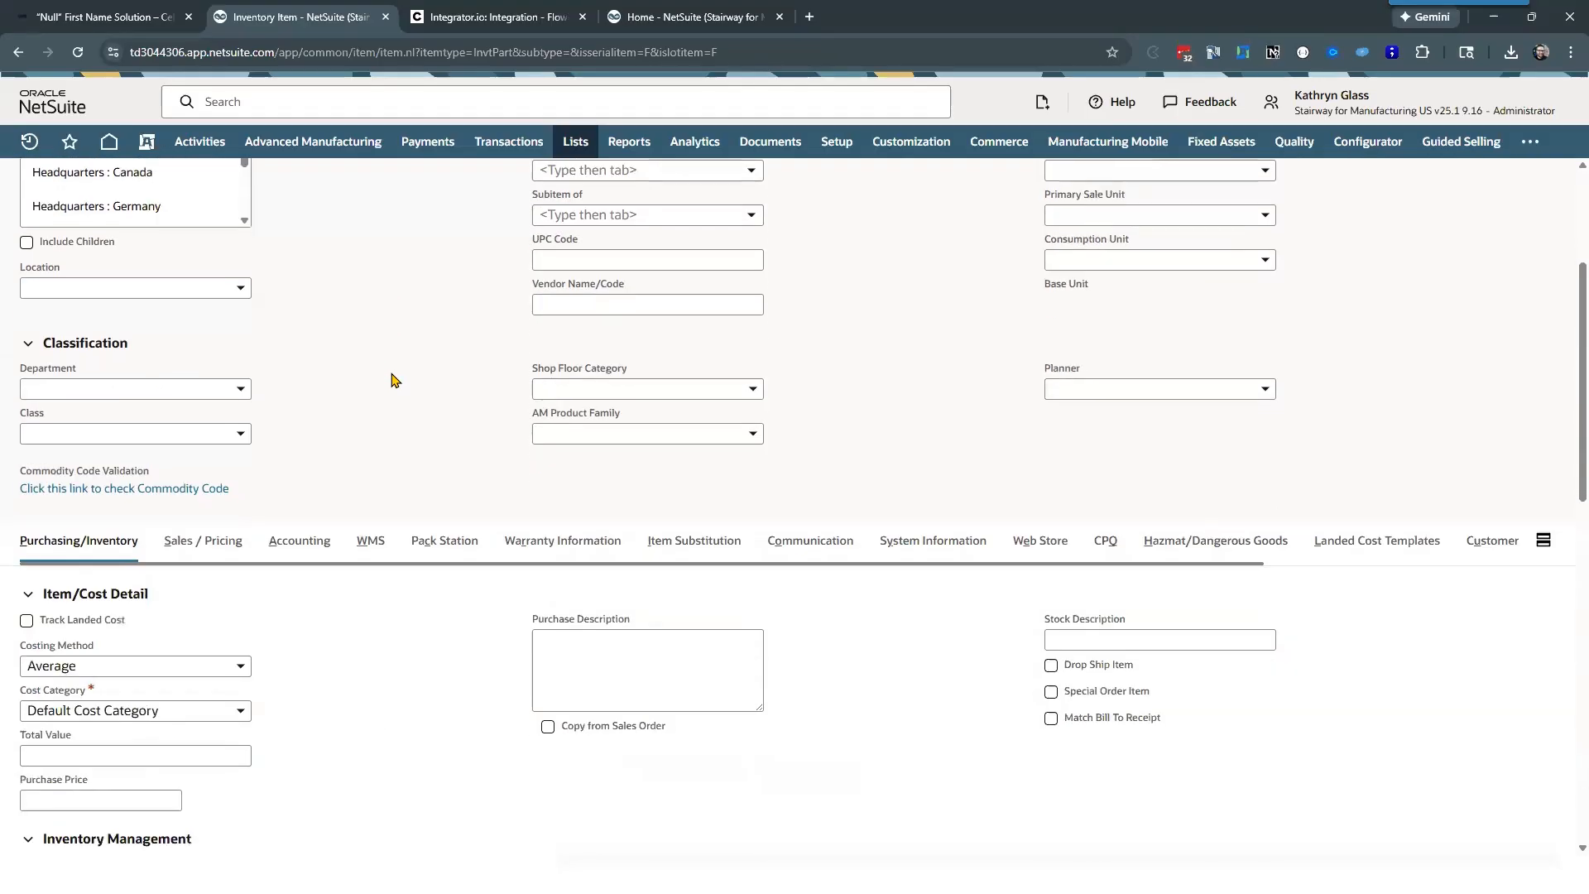
{"action": "left_click", "coordinate": [308, 388]}
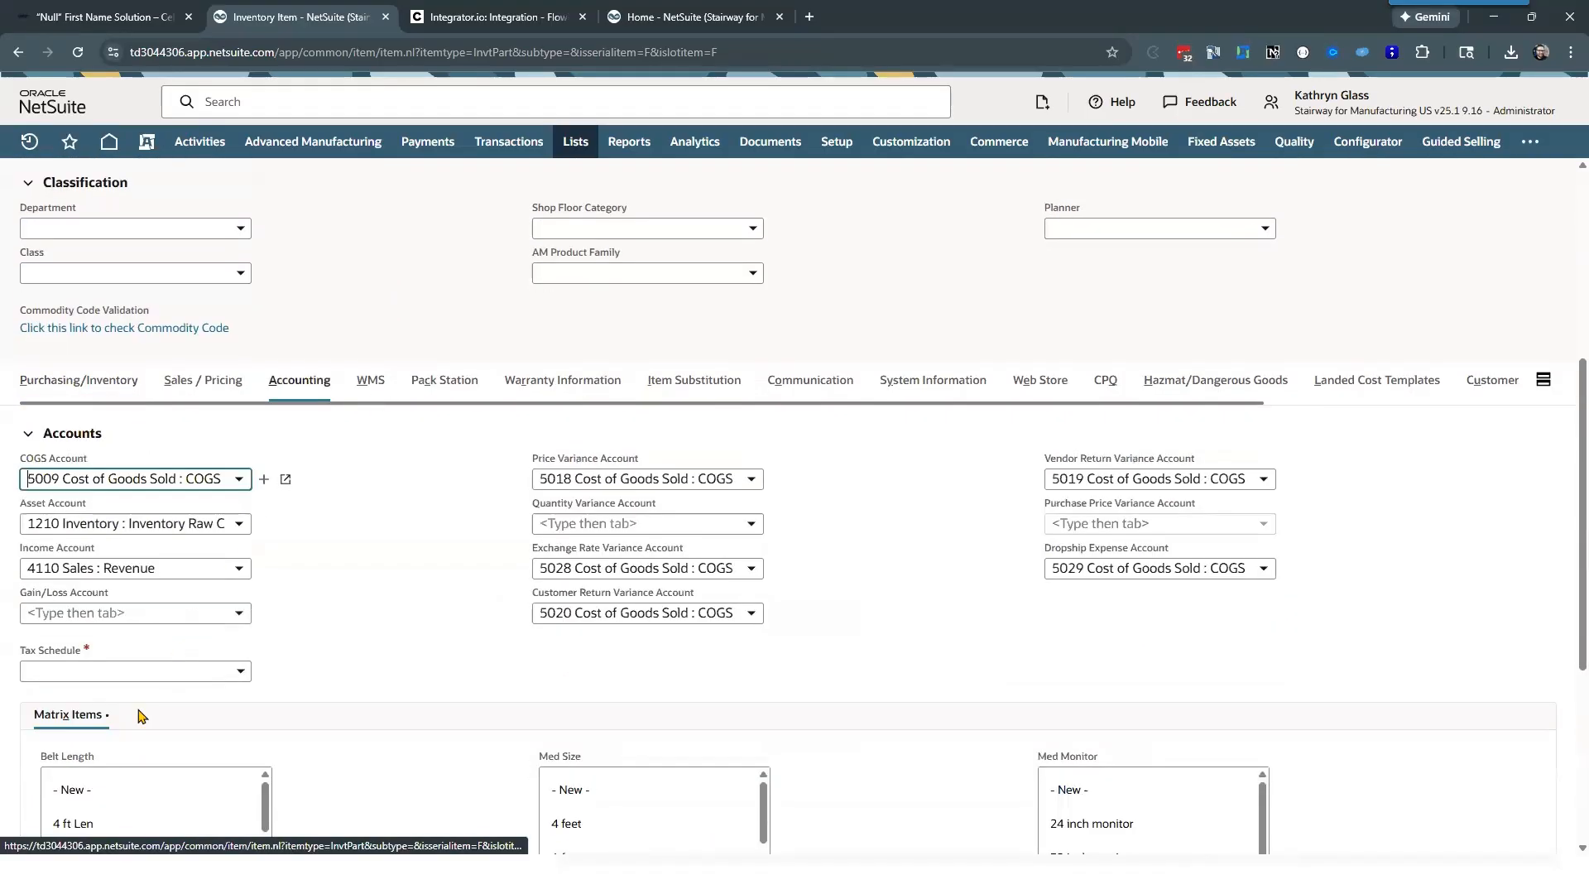
{"action": "left_click", "coordinate": [102, 671]}
{"action": "left_click", "coordinate": [150, 731]}
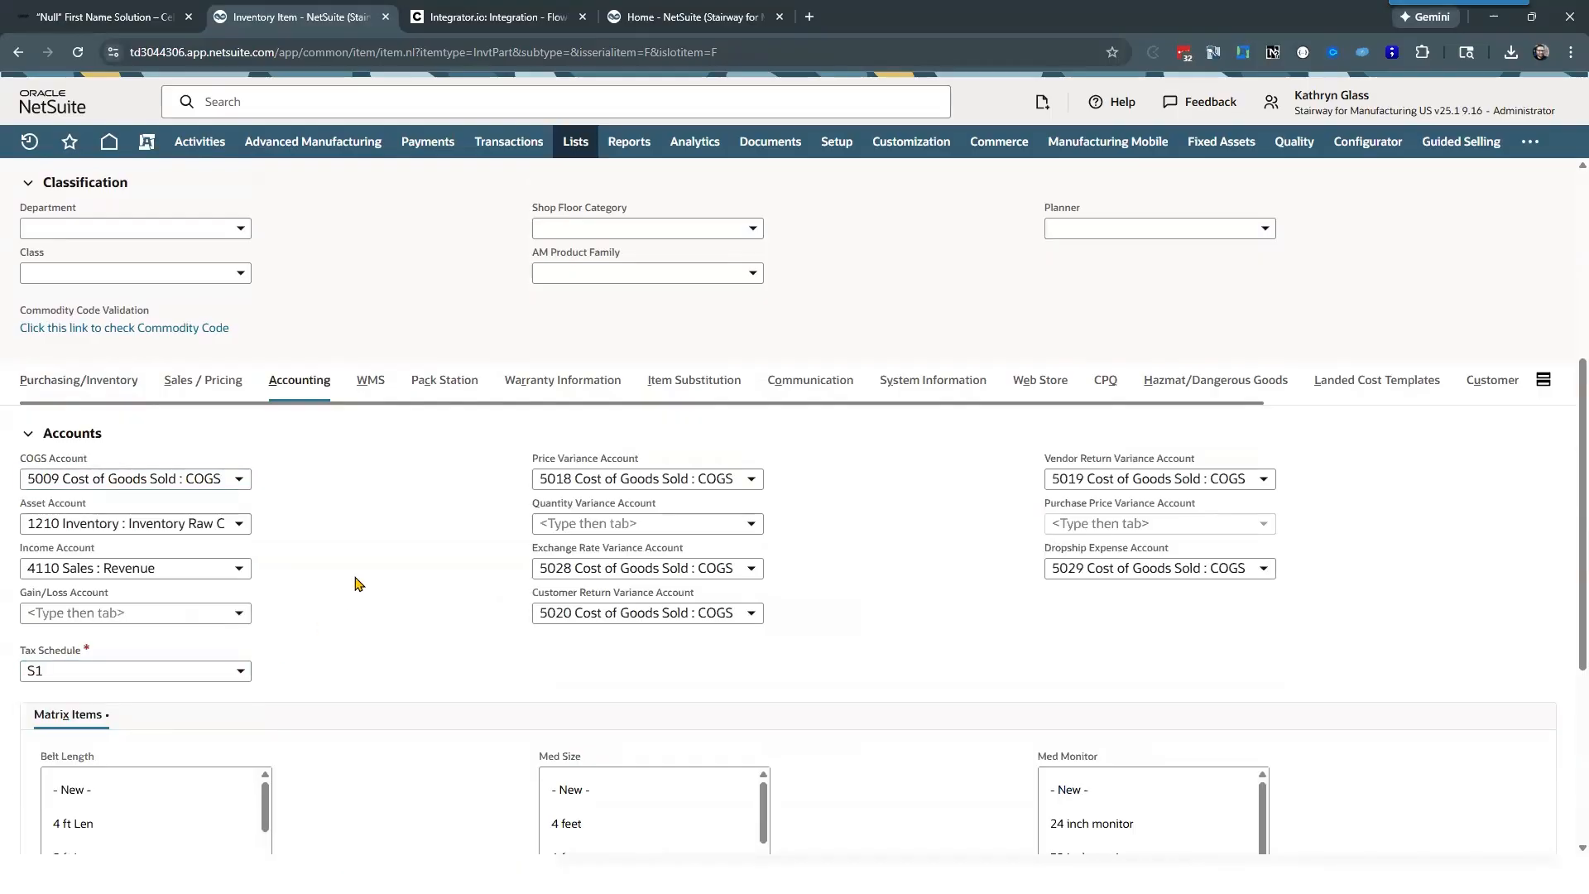
Step: Include the child subsidiaries of Headquarters and save the inventory item
{"action": "scroll", "coordinate": [368, 451], "scroll_direction": "up", "scroll_amount": 5}
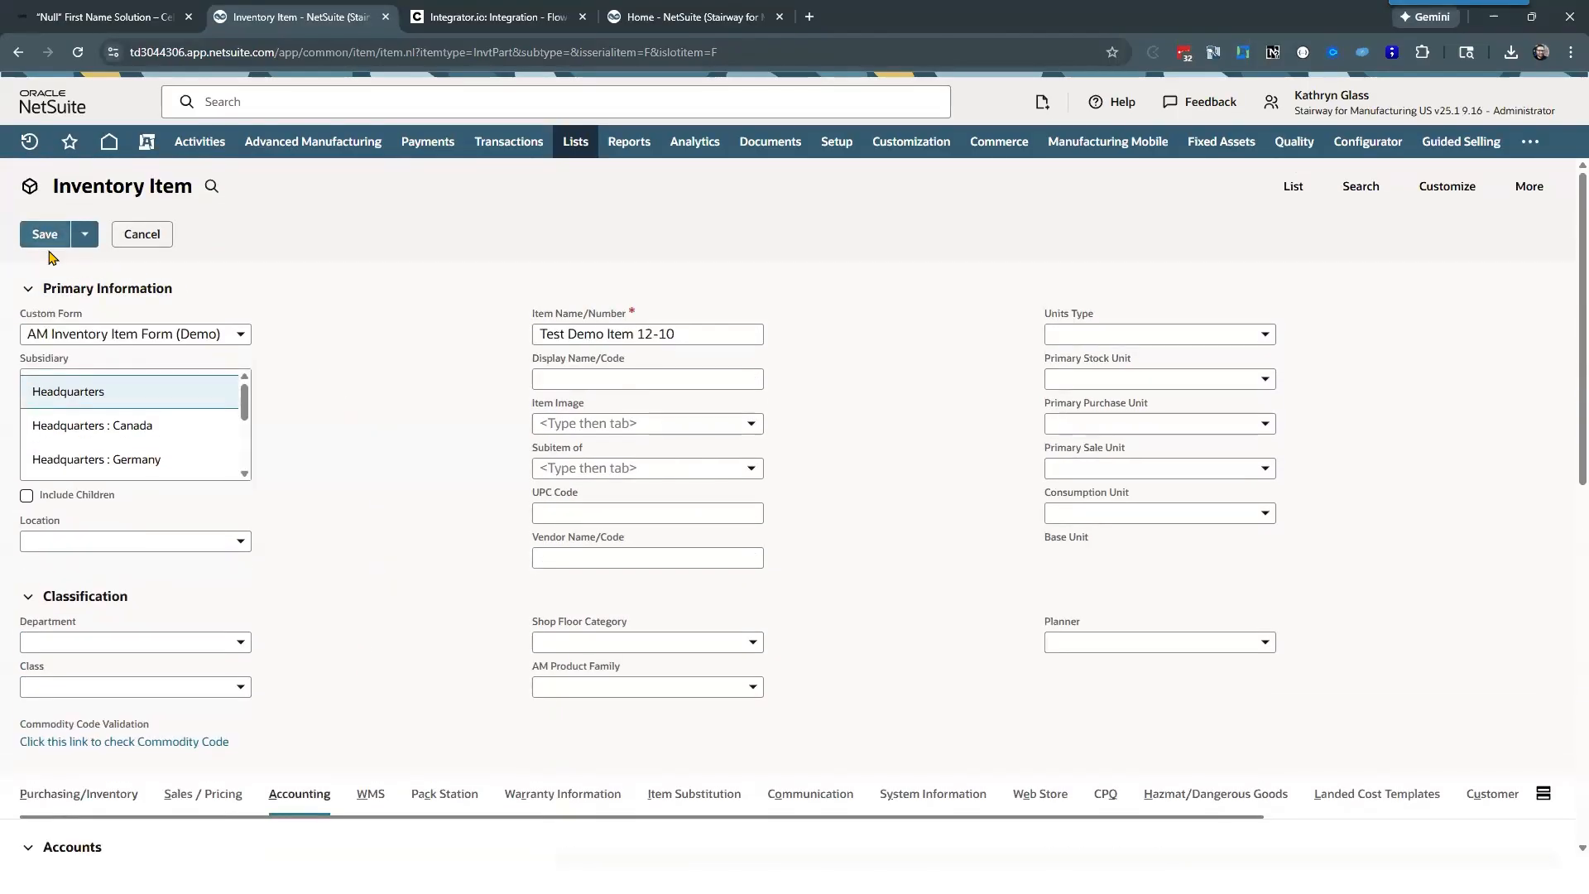
{"action": "left_click", "coordinate": [27, 497]}
{"action": "left_click", "coordinate": [46, 236]}
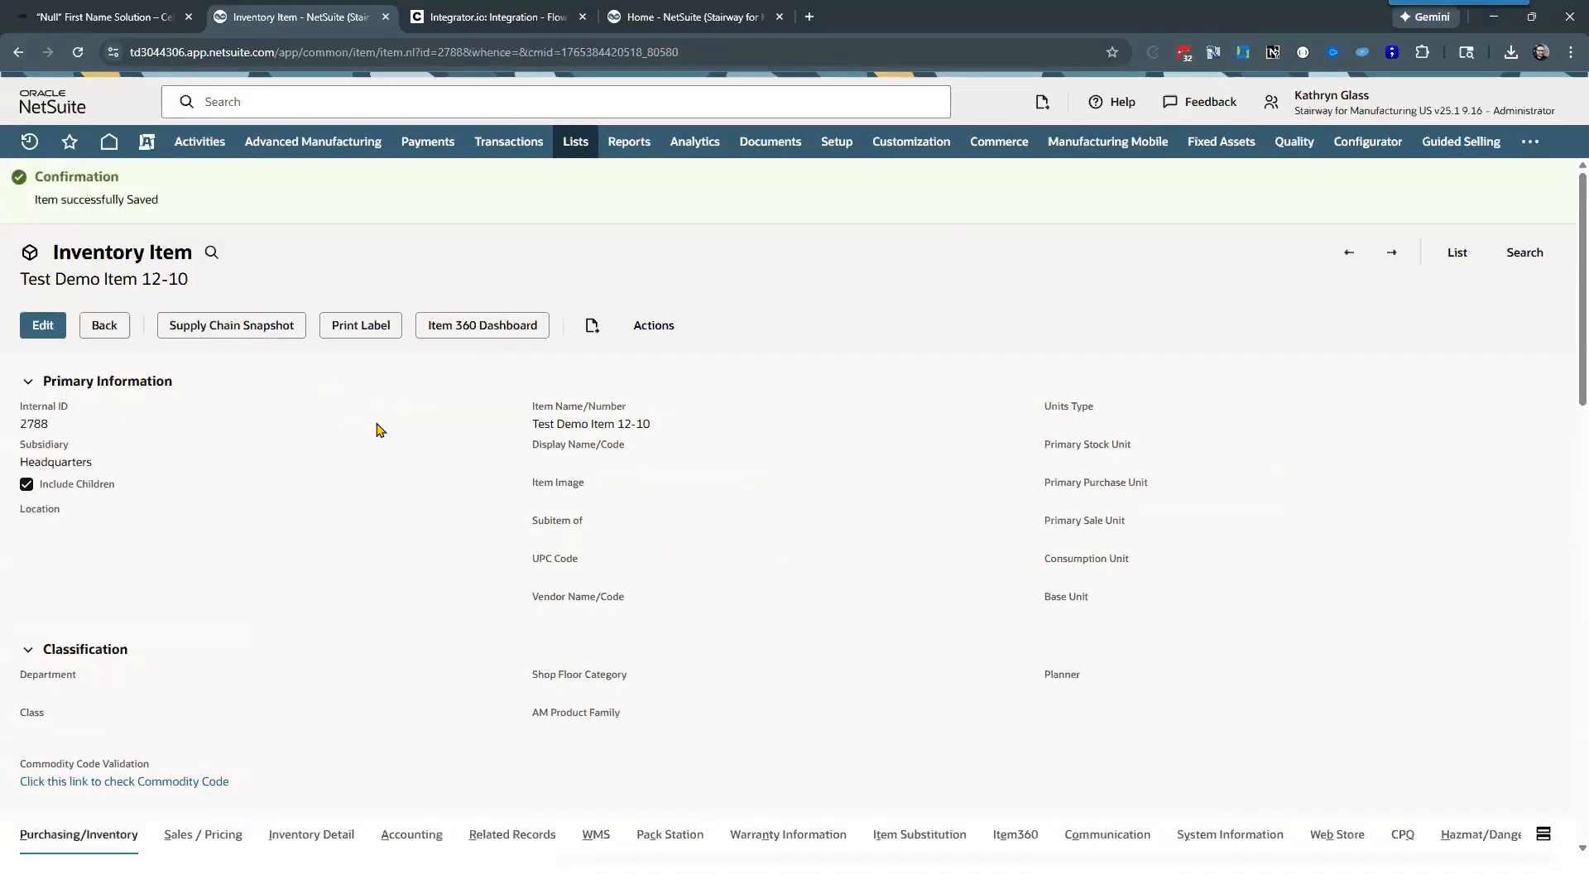
Step: Switch to Celigo and check the new item flow's latest run in the run history and run console
{"action": "left_click", "coordinate": [521, 10]}
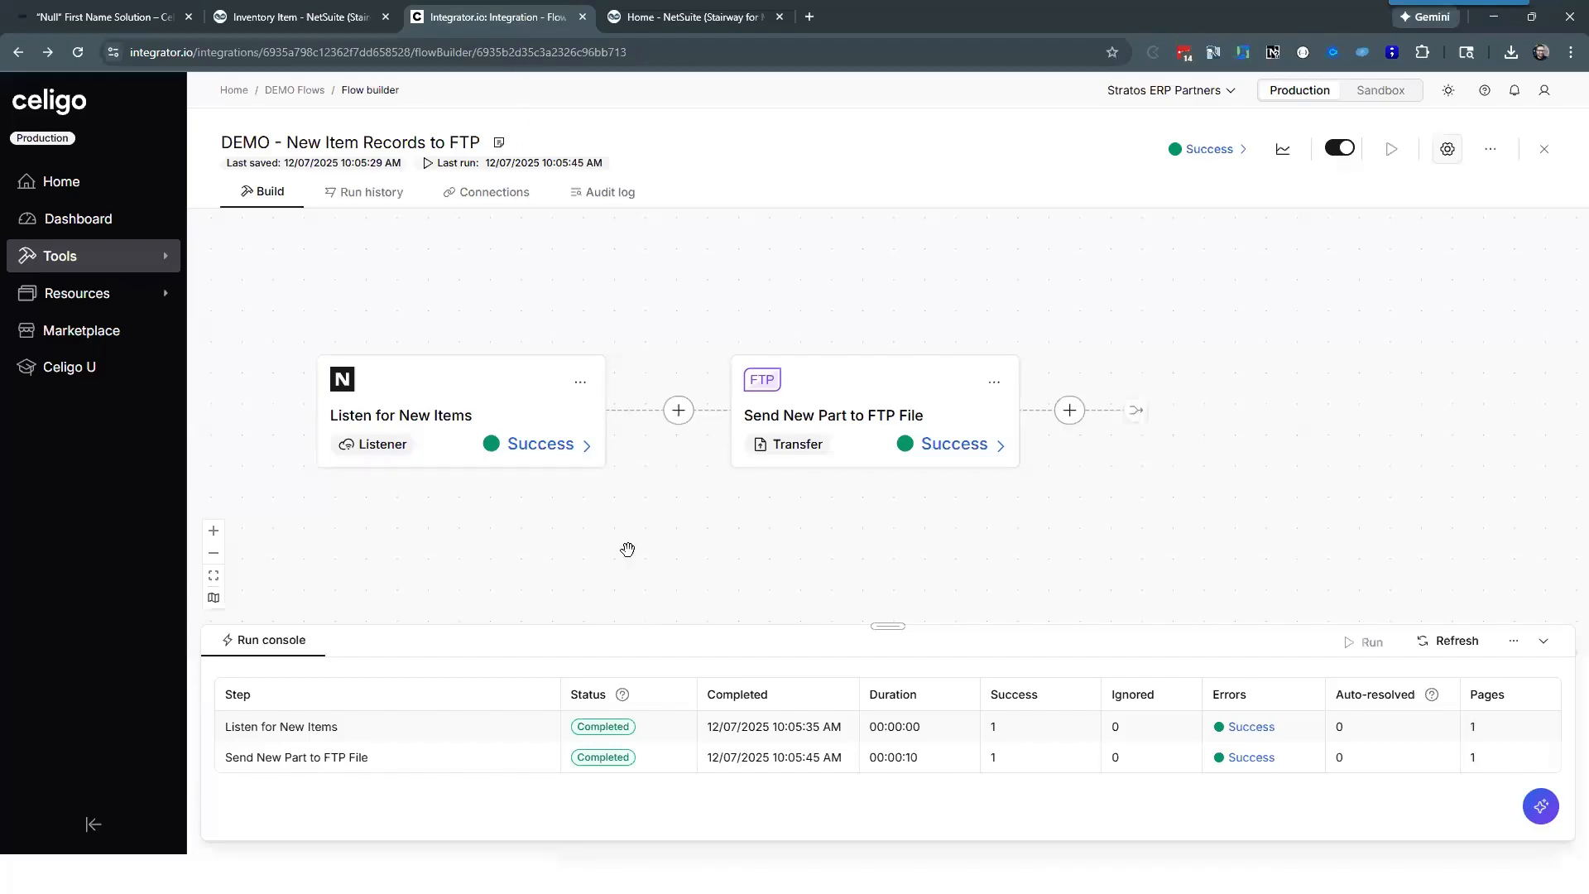
{"action": "left_click", "coordinate": [365, 194]}
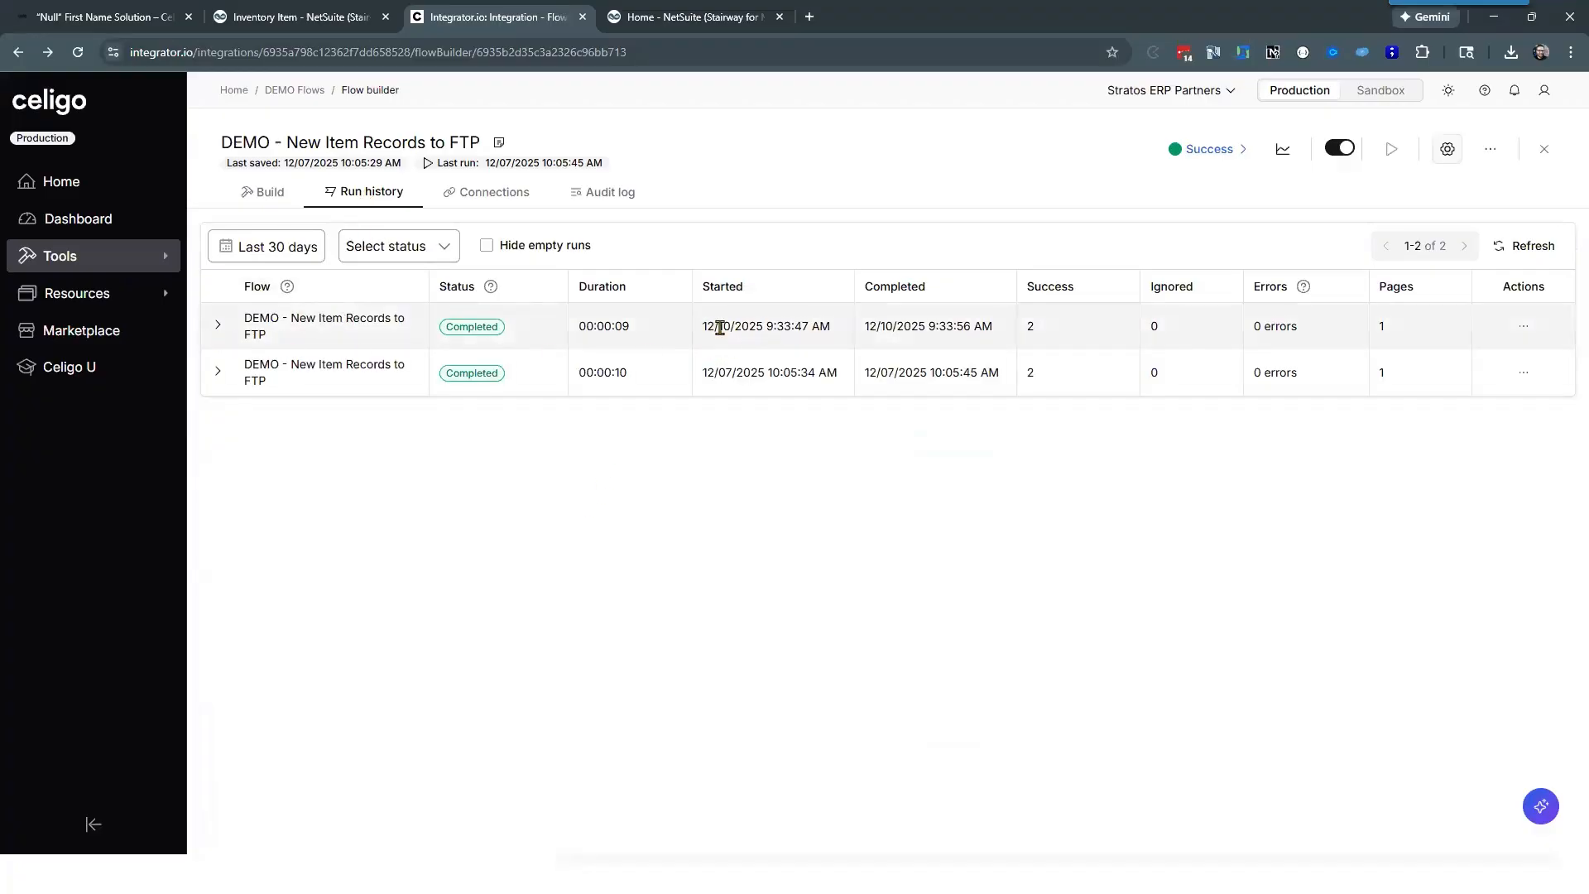
{"action": "left_click_drag", "start_coordinate": [720, 328], "coordinate": [841, 344]}
{"action": "left_click", "coordinate": [773, 518]}
{"action": "left_click", "coordinate": [277, 193]}
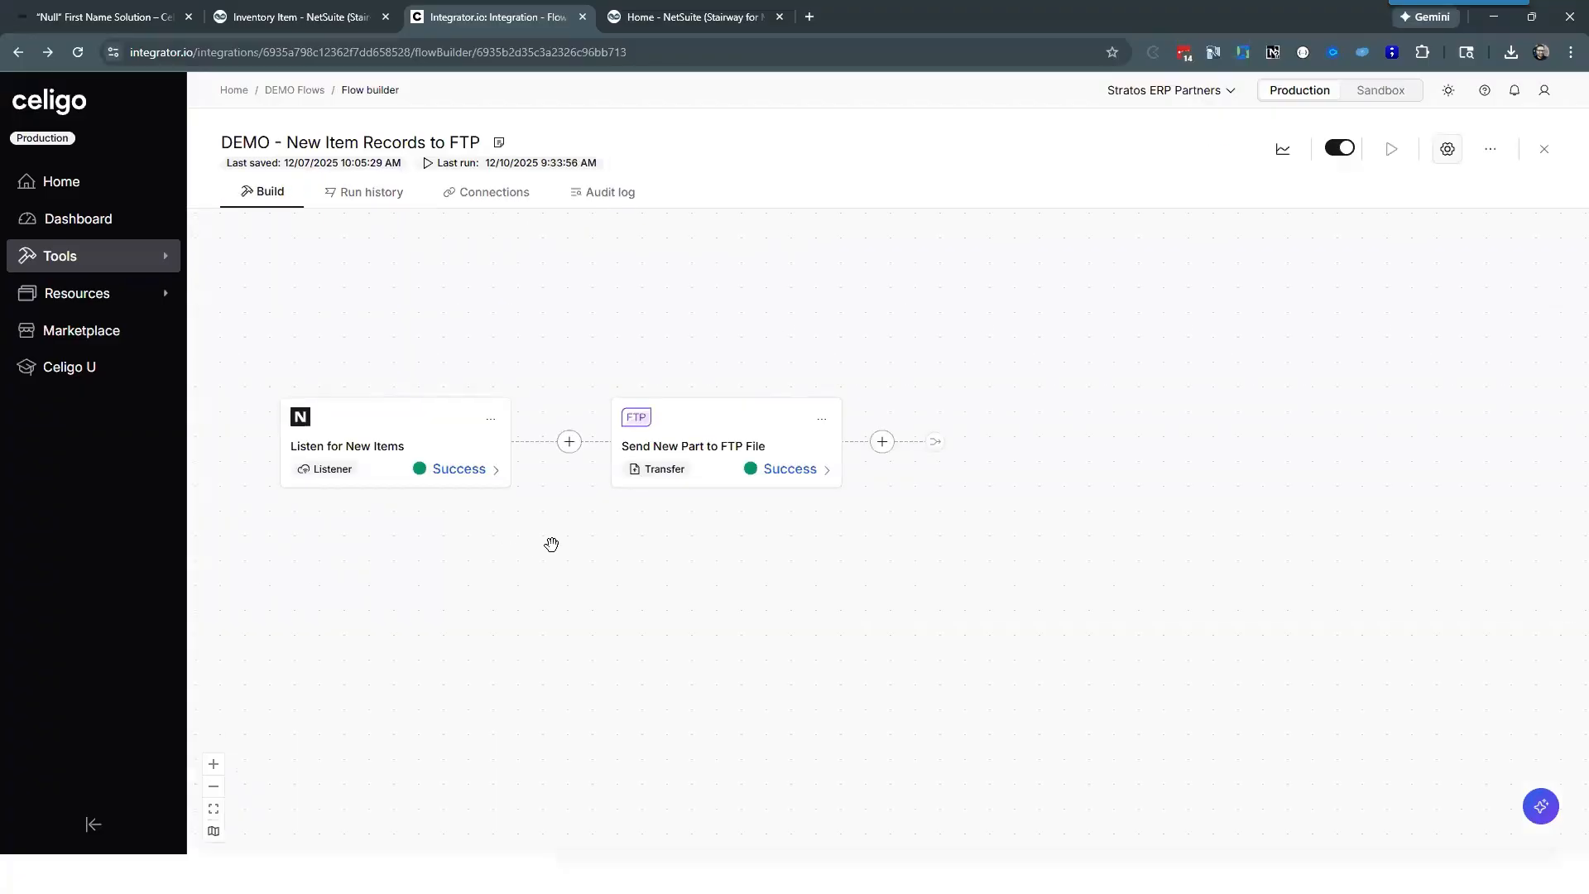
{"action": "left_click_drag", "start_coordinate": [484, 542], "coordinate": [477, 505]}
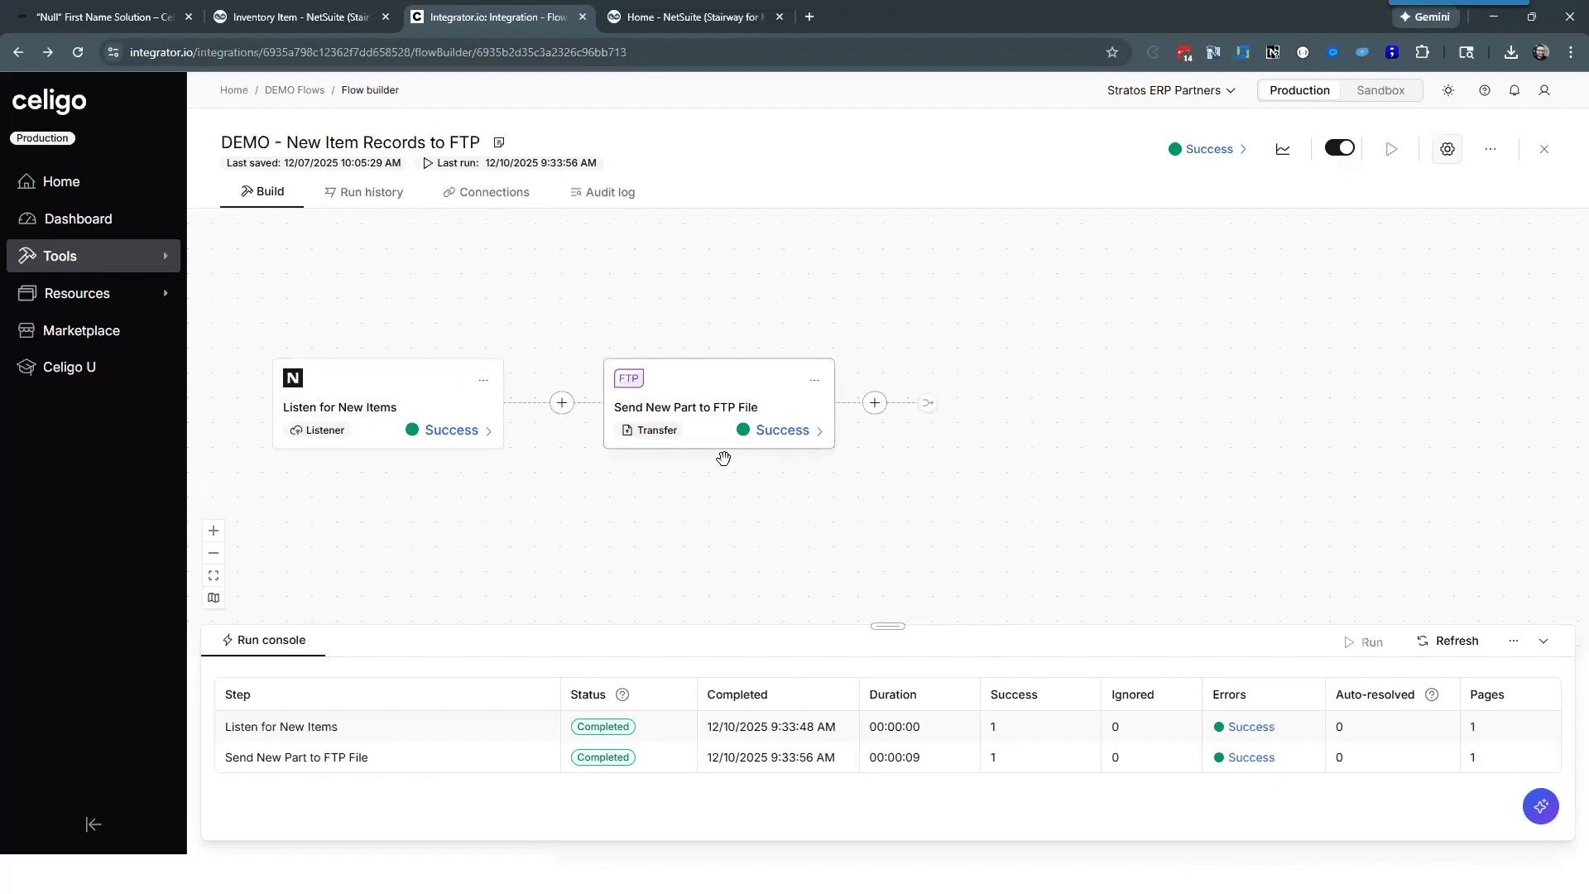
Step: Download the file from the flow's 12/10/2025 9:33:47 AM run and open it in Excel
{"action": "left_click", "coordinate": [386, 208]}
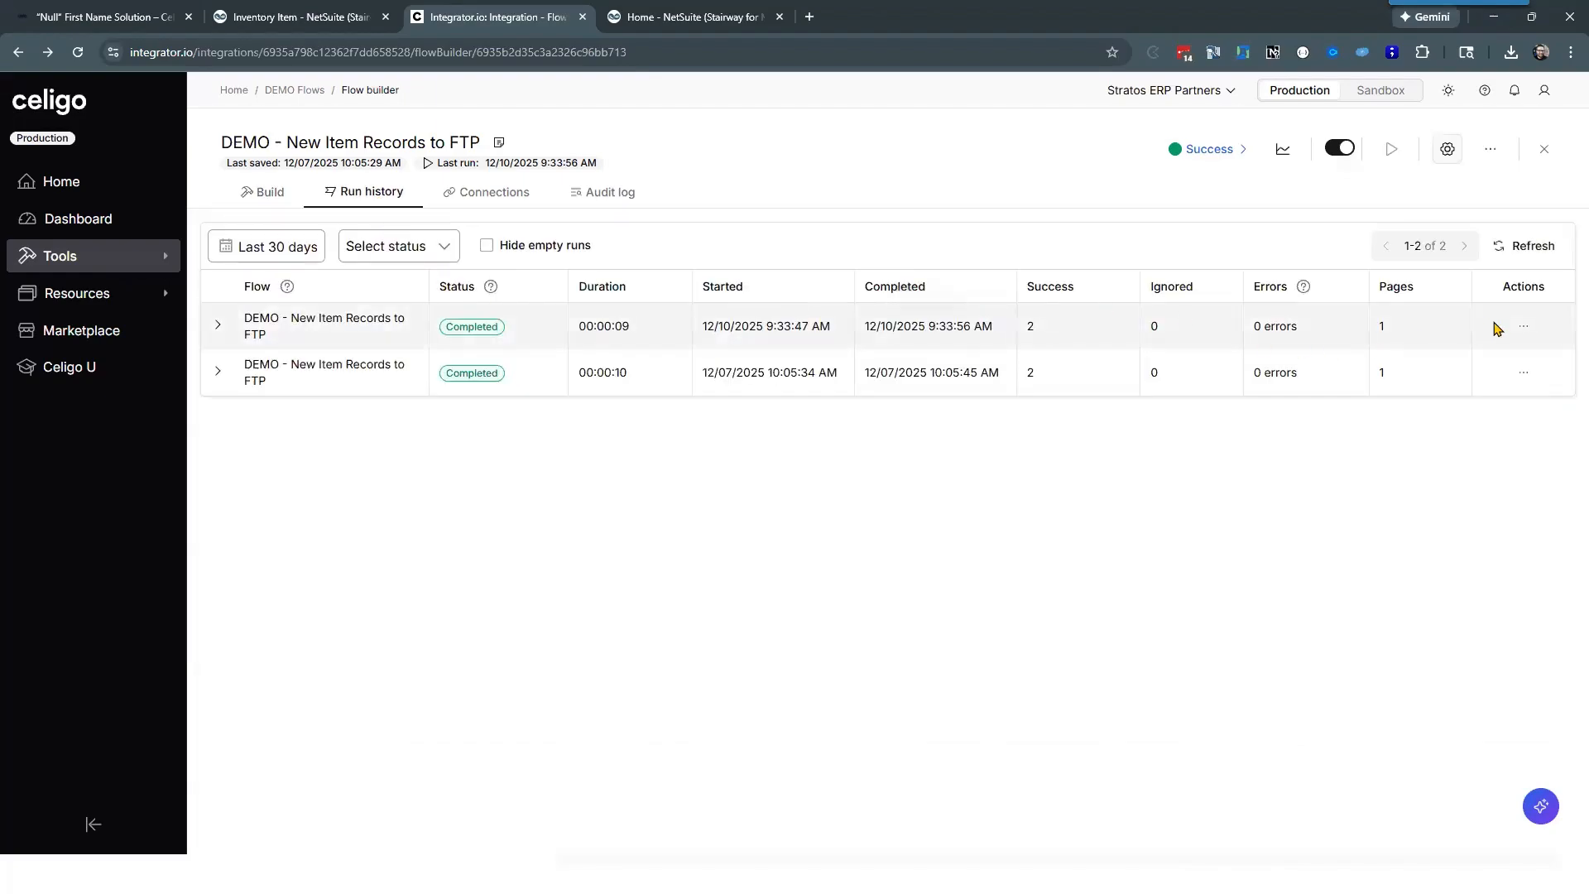
{"action": "left_click", "coordinate": [1526, 328]}
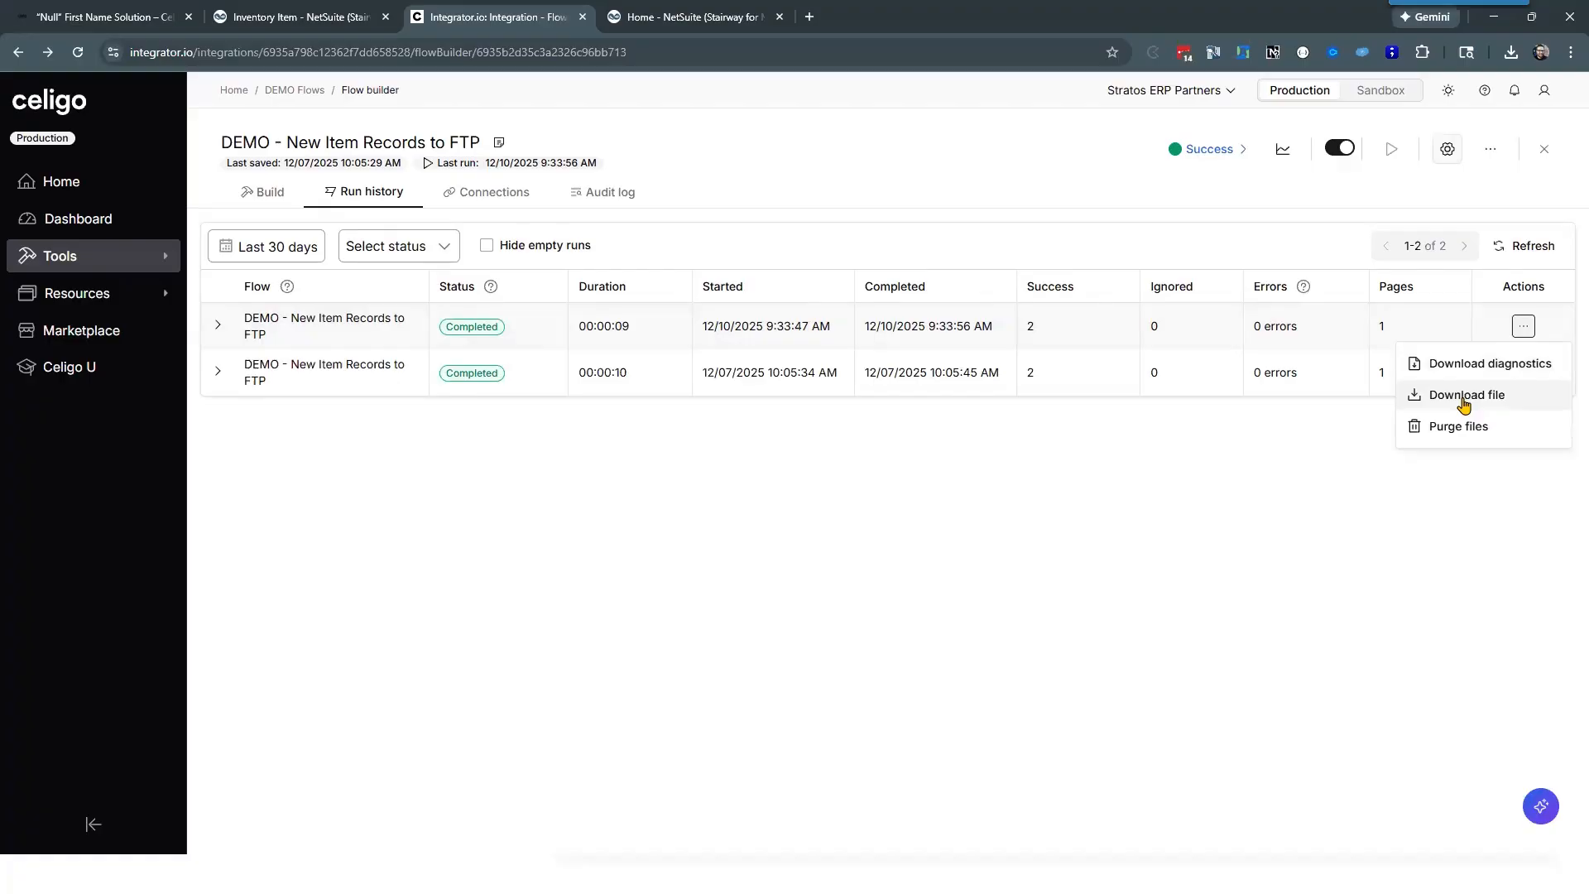
{"action": "left_click", "coordinate": [1494, 395]}
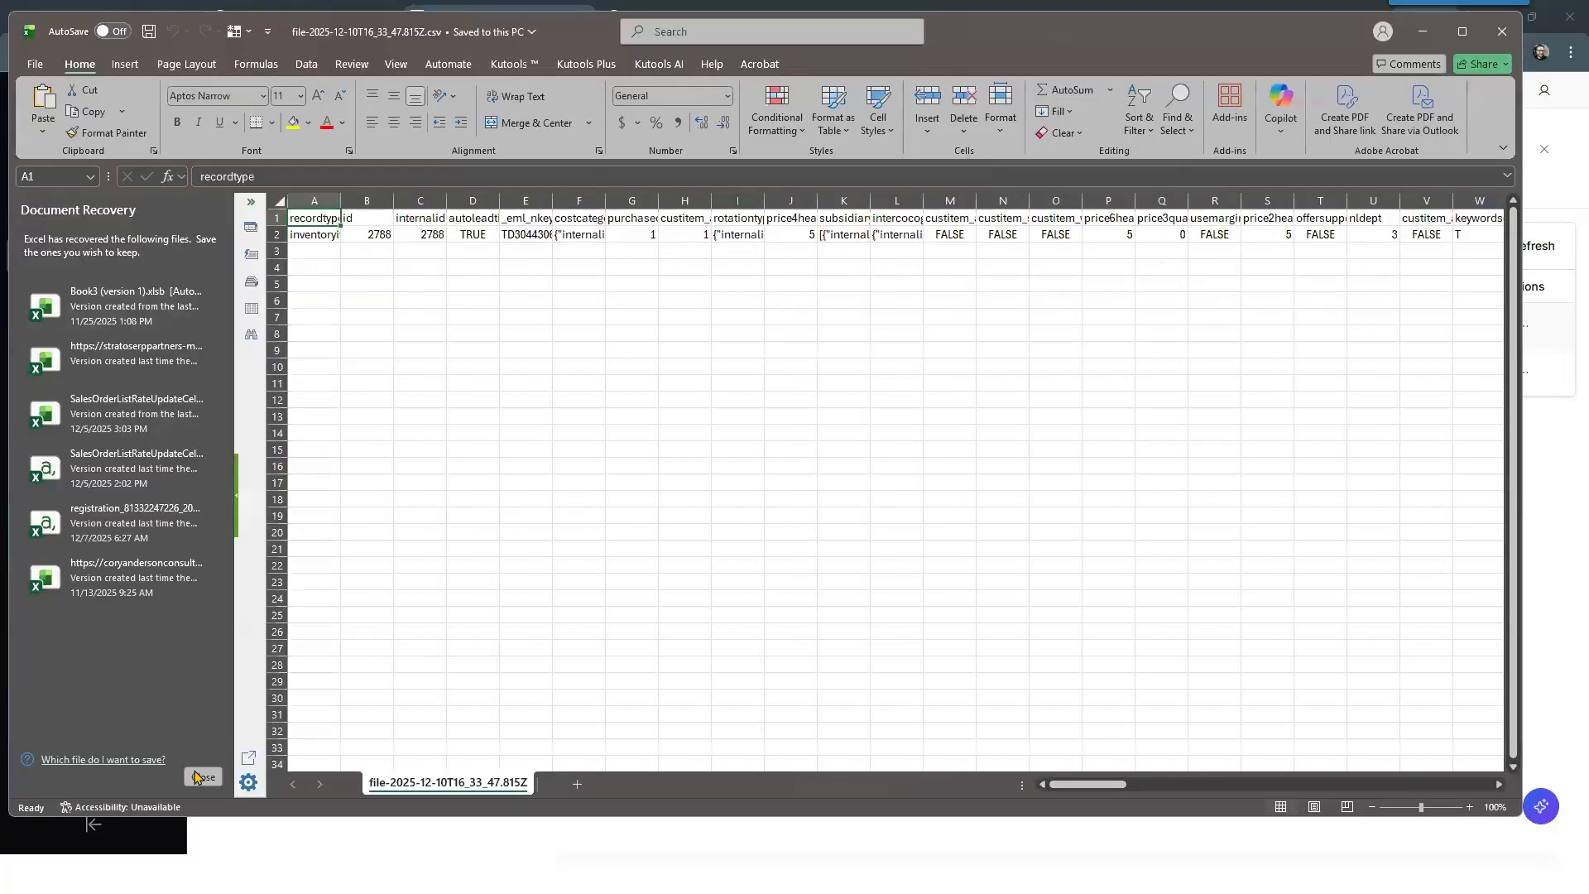
Step: Dismiss document recovery, keeping the recovered files for viewing later, and look across the exported item's column headers
{"action": "left_click", "coordinate": [199, 777]}
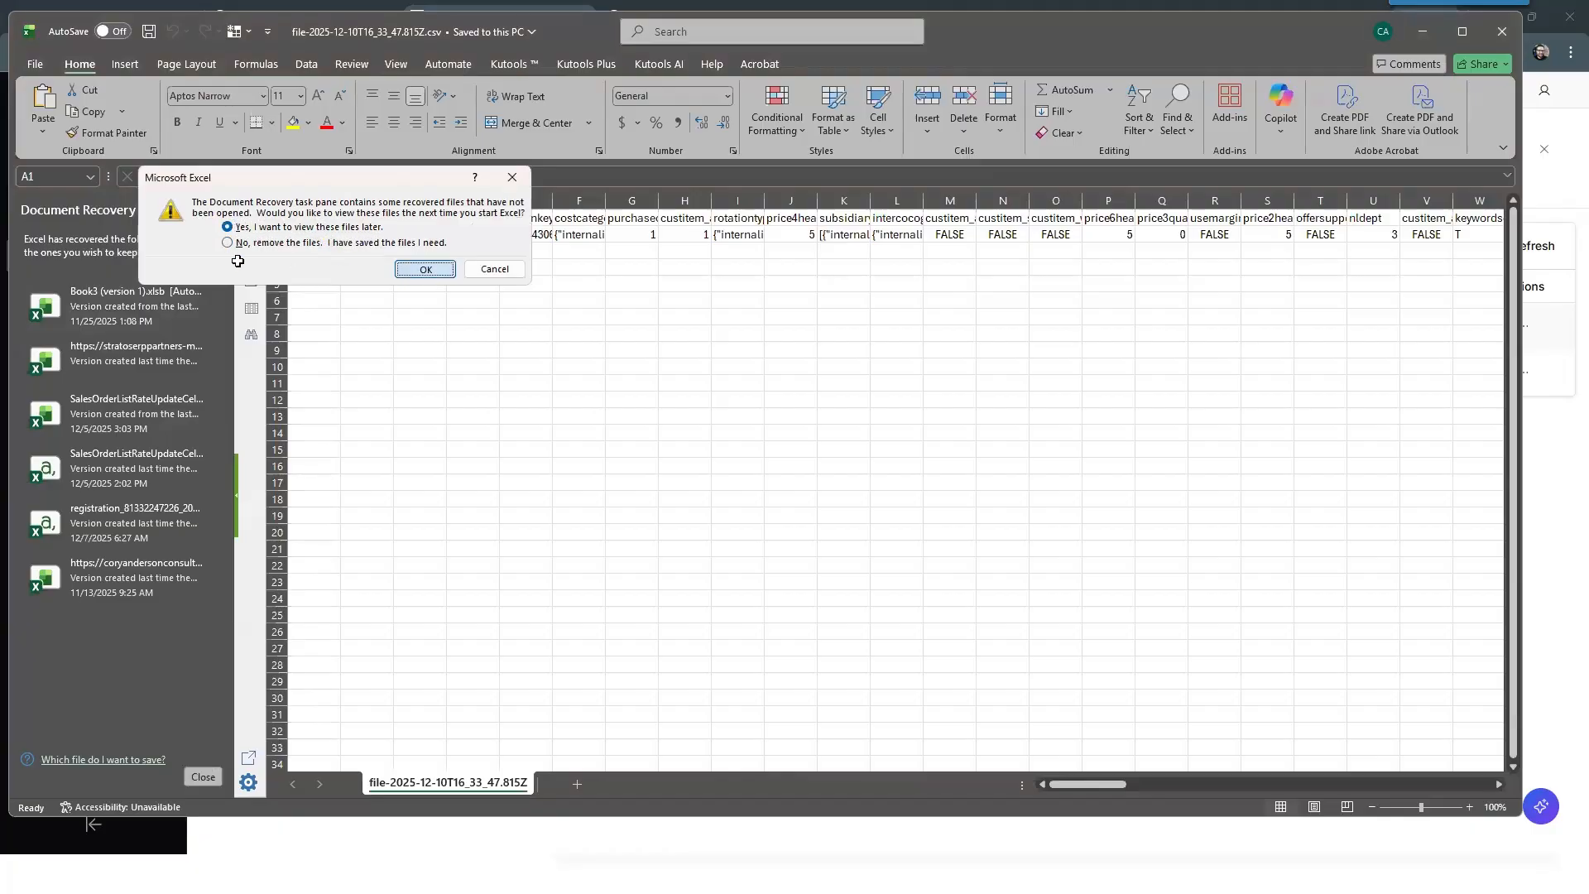
{"action": "key", "text": "Return"}
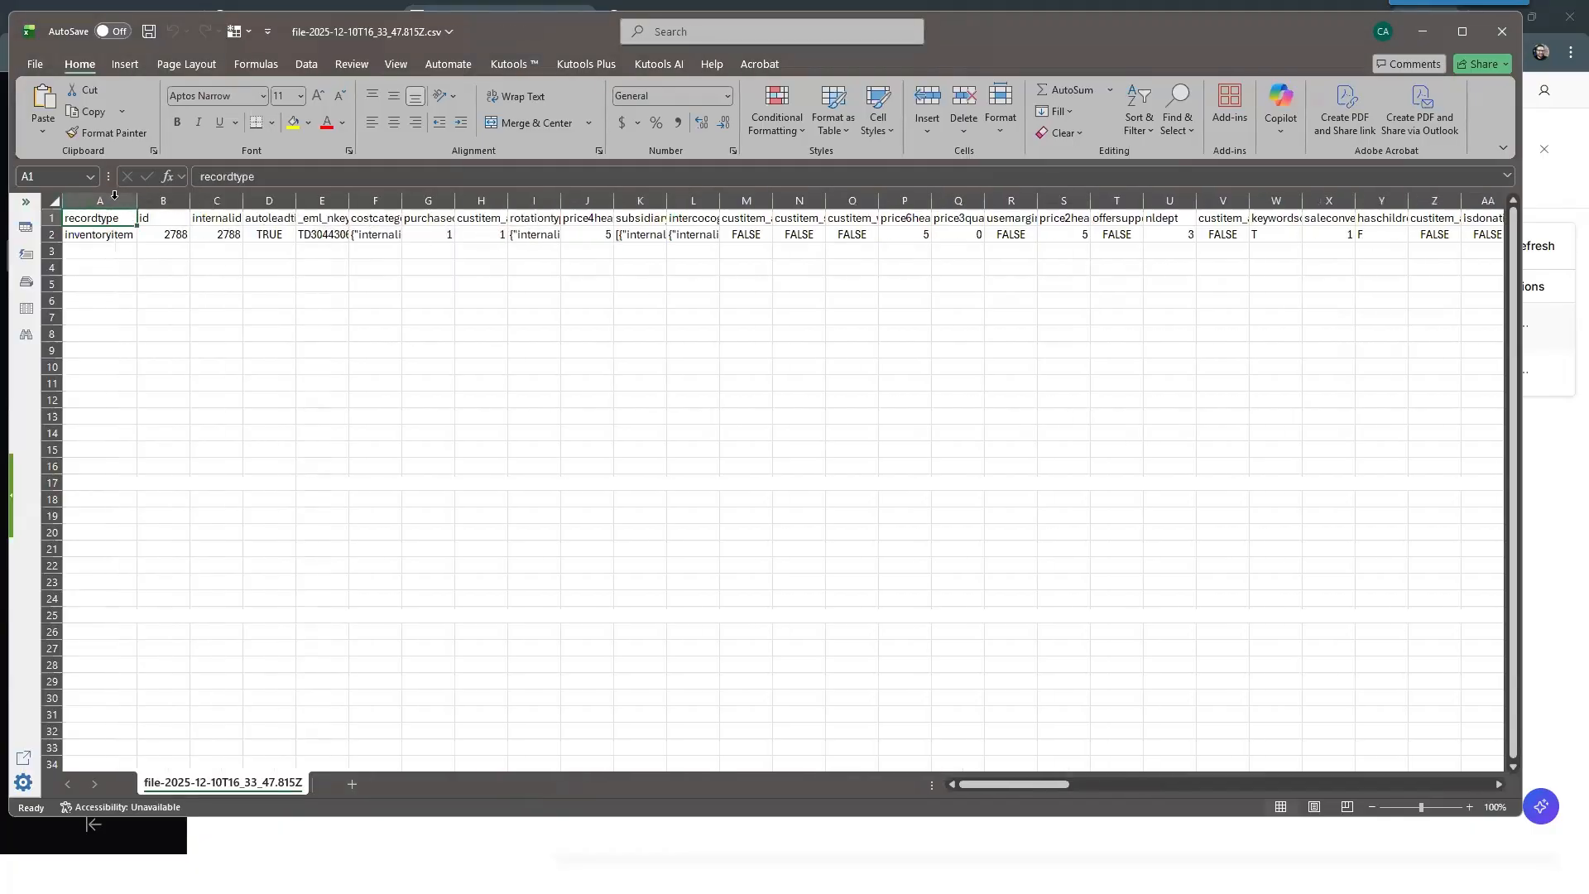
{"action": "left_click", "coordinate": [113, 201]}
{"action": "key", "text": "Right"}
{"action": "key", "text": "Right"}
{"action": "key", "text": "Right"}
{"action": "key", "text": "Right"}
{"action": "key", "text": "Right"}
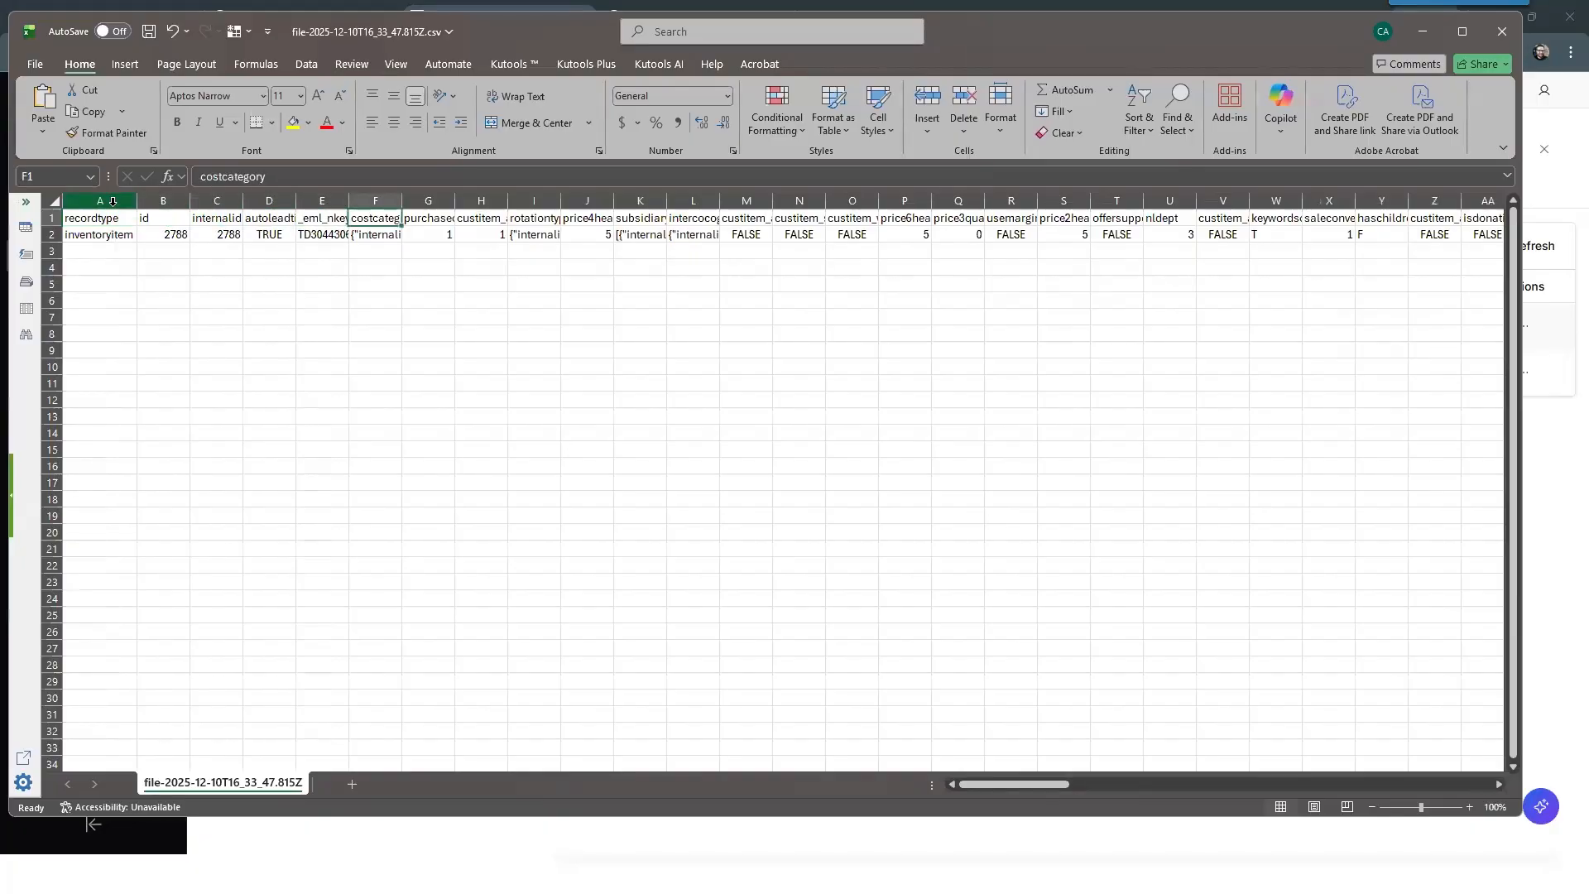
{"action": "key", "text": "Right"}
{"action": "key", "text": "Right"}
{"action": "key", "text": "Right"}
{"action": "key", "text": "Right"}
{"action": "key", "text": "Right"}
{"action": "key", "text": "Right"}
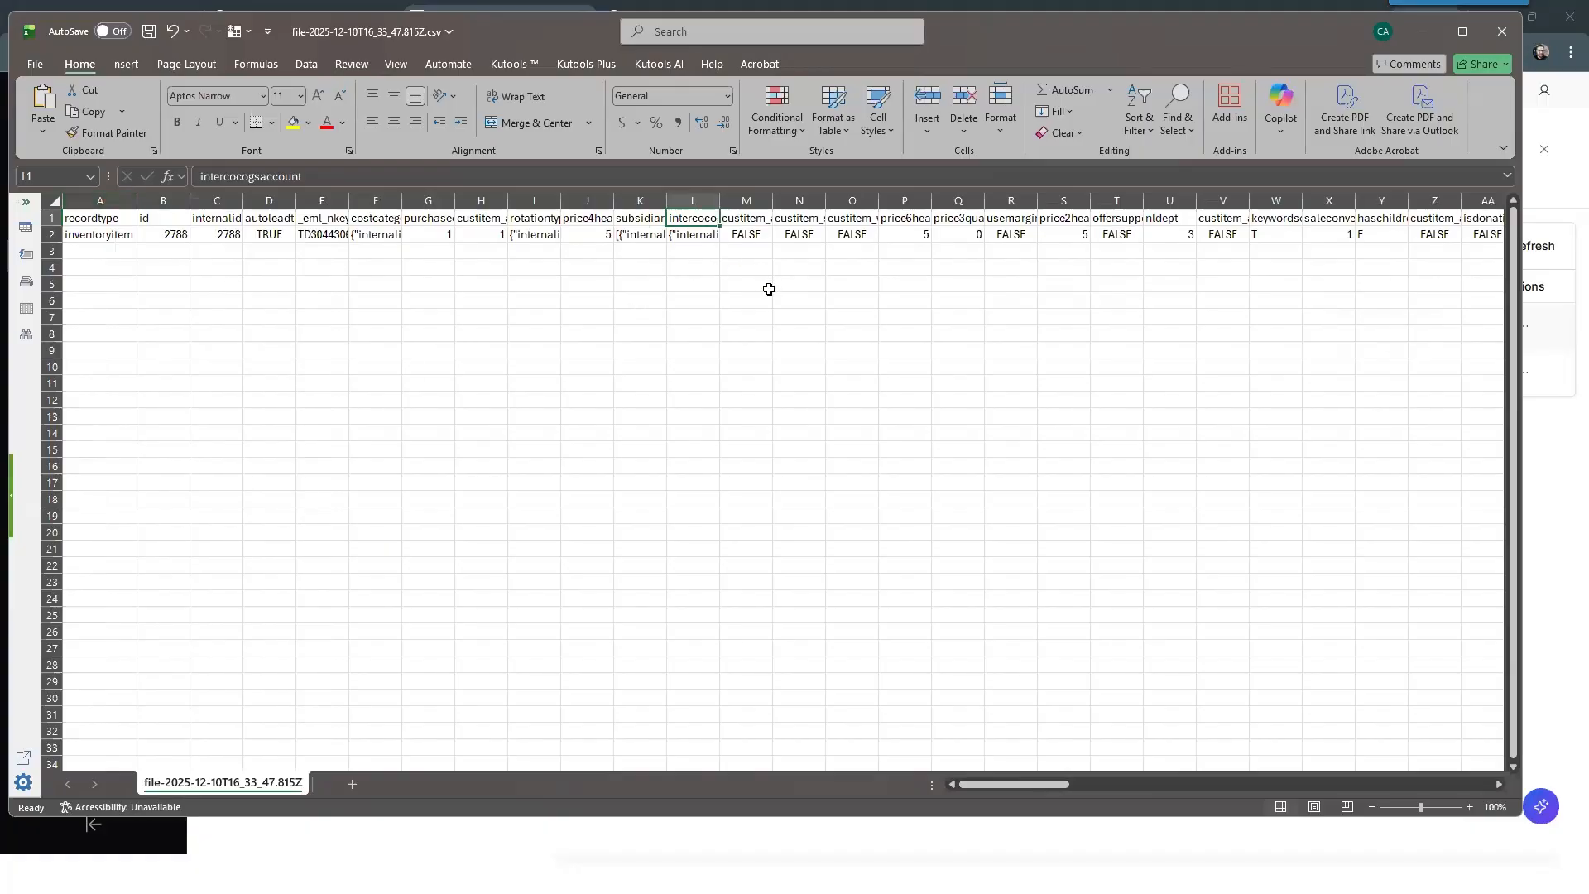
Step: Close the CSV file without saving and return to the DEMO Flows integration's flow list in Celigo
{"action": "left_click", "coordinate": [1503, 33]}
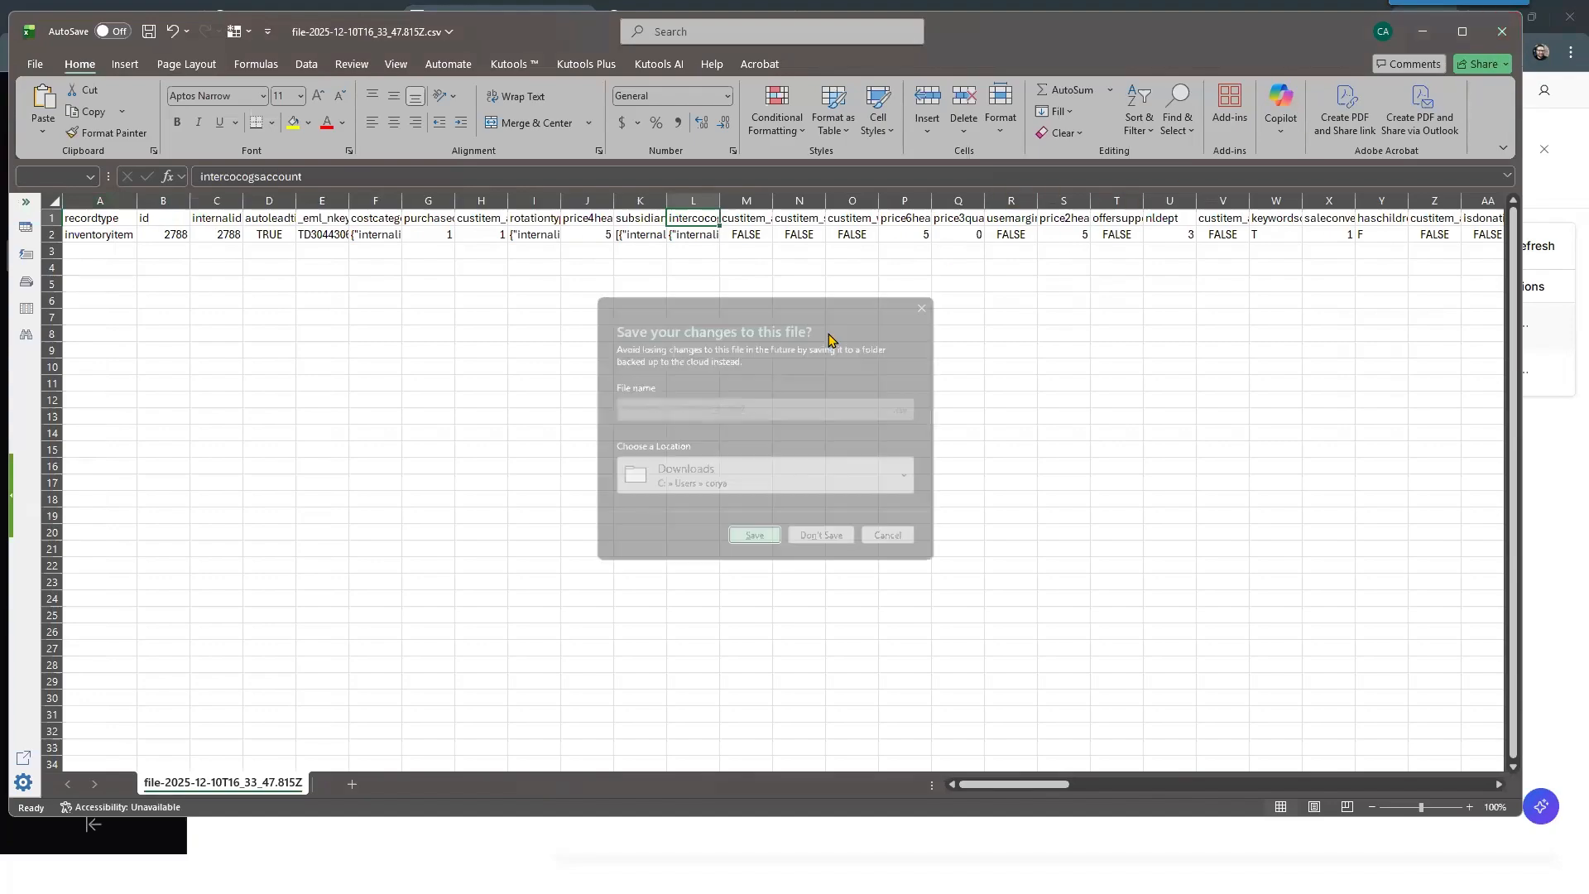
{"action": "left_click", "coordinate": [830, 548]}
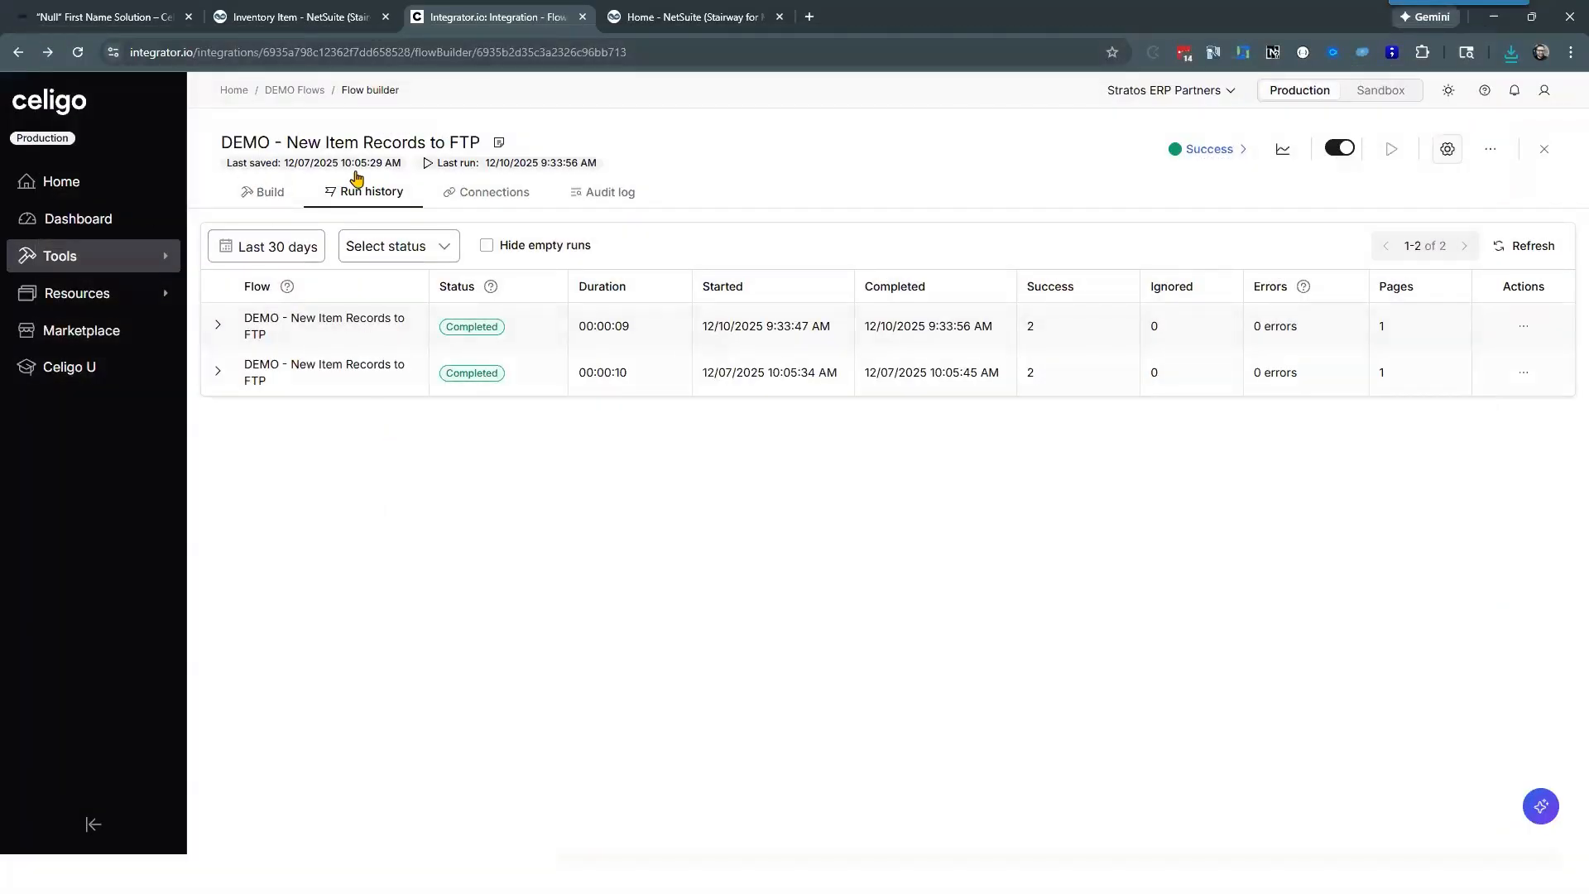
{"action": "left_click", "coordinate": [290, 90]}
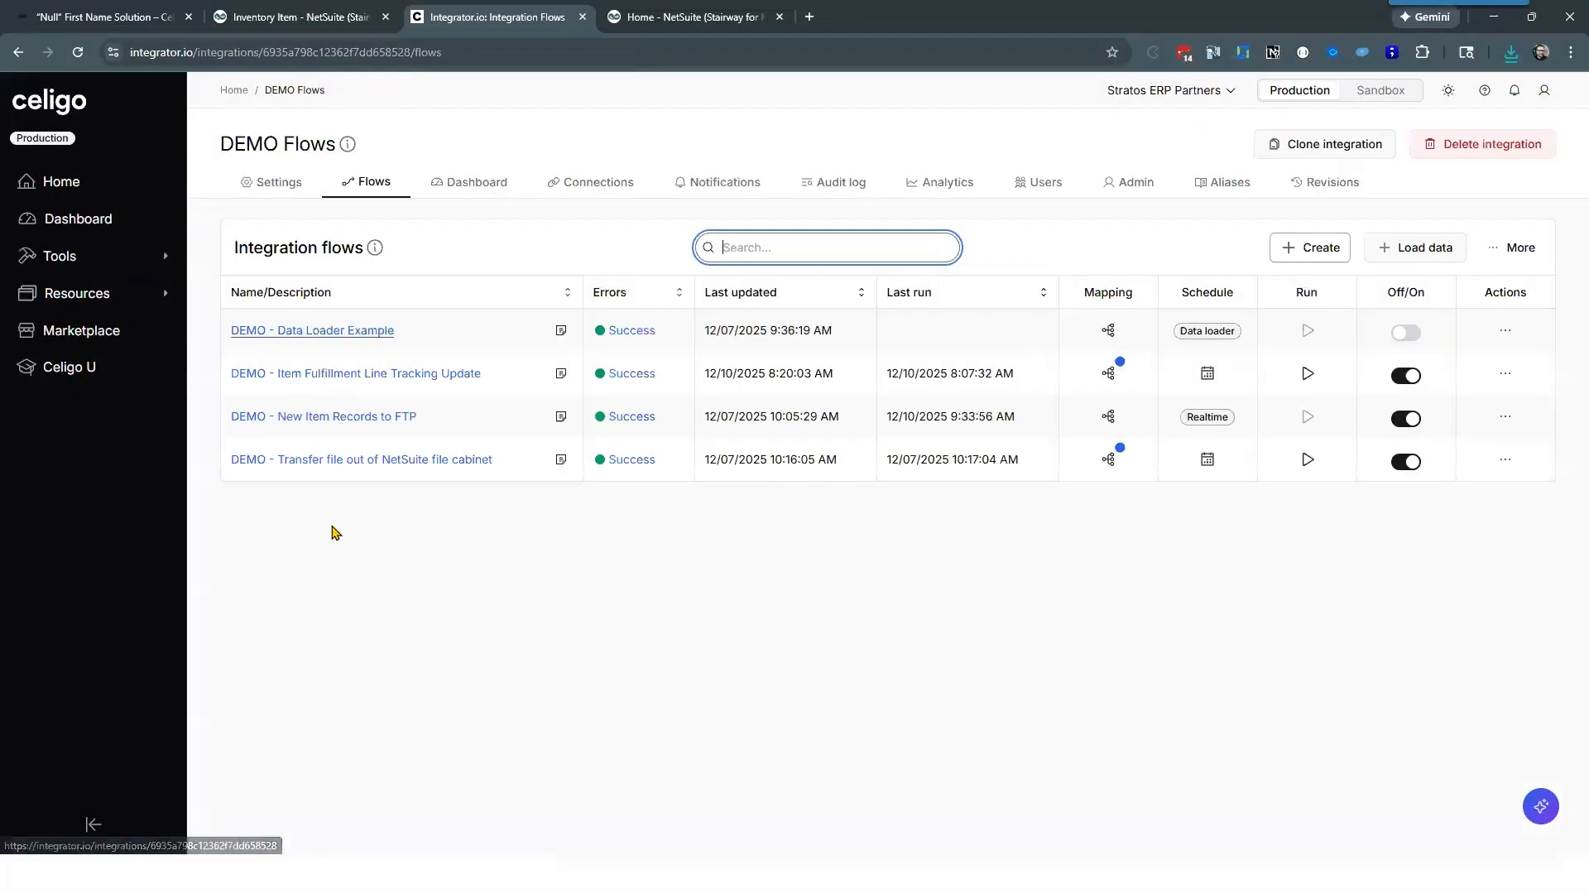
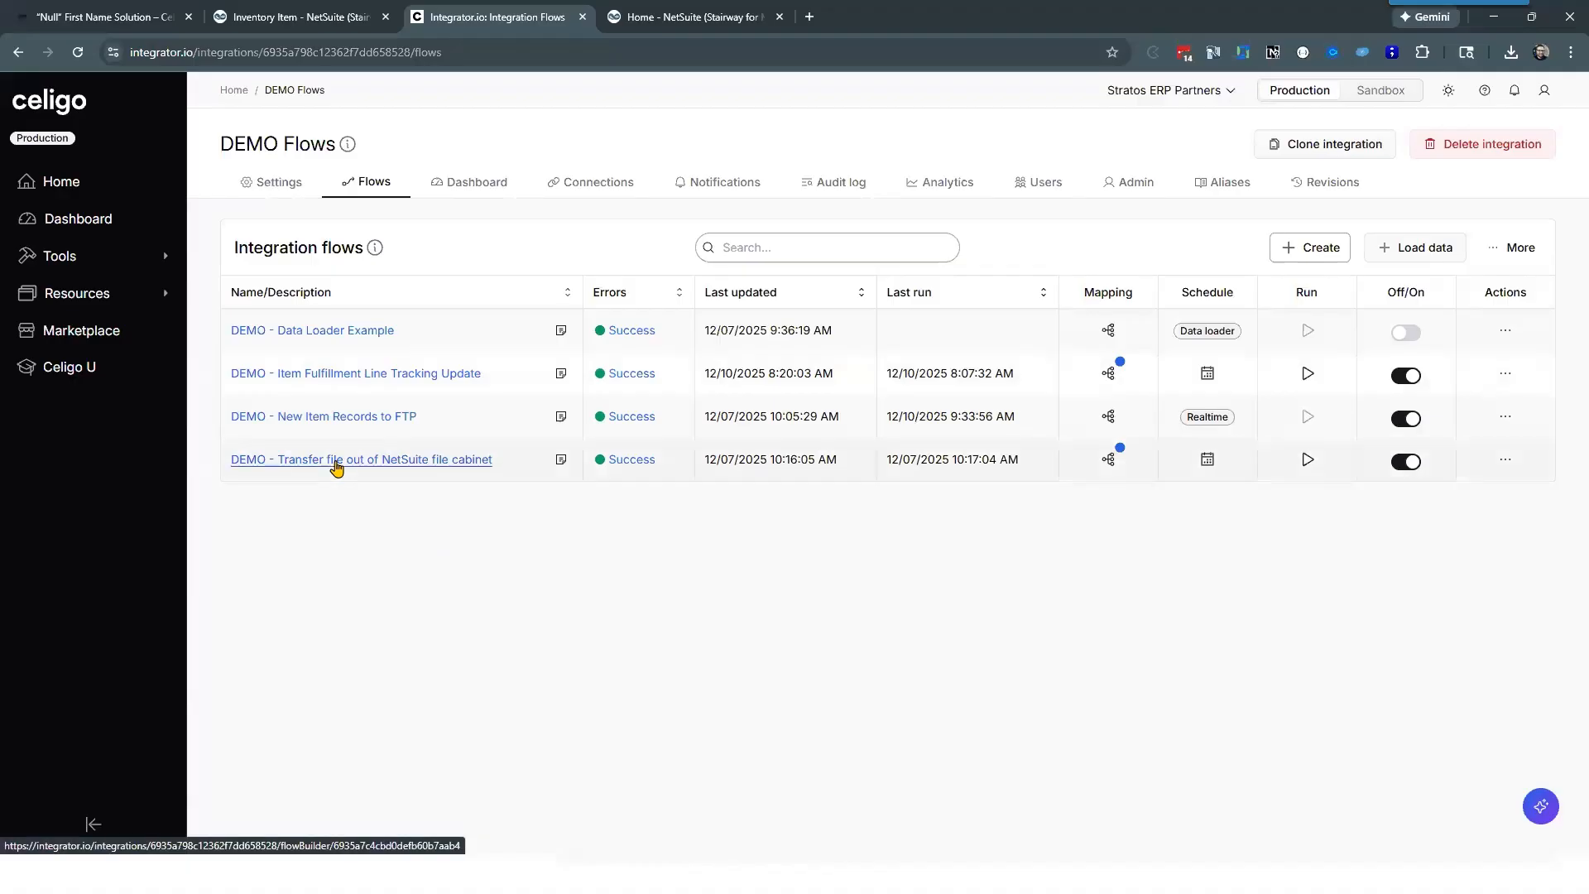
Step: Open the DEMO - Transfer file out of NetSuite file cabinet flow and its Get file for processing transfer step
{"action": "left_click", "coordinate": [335, 466]}
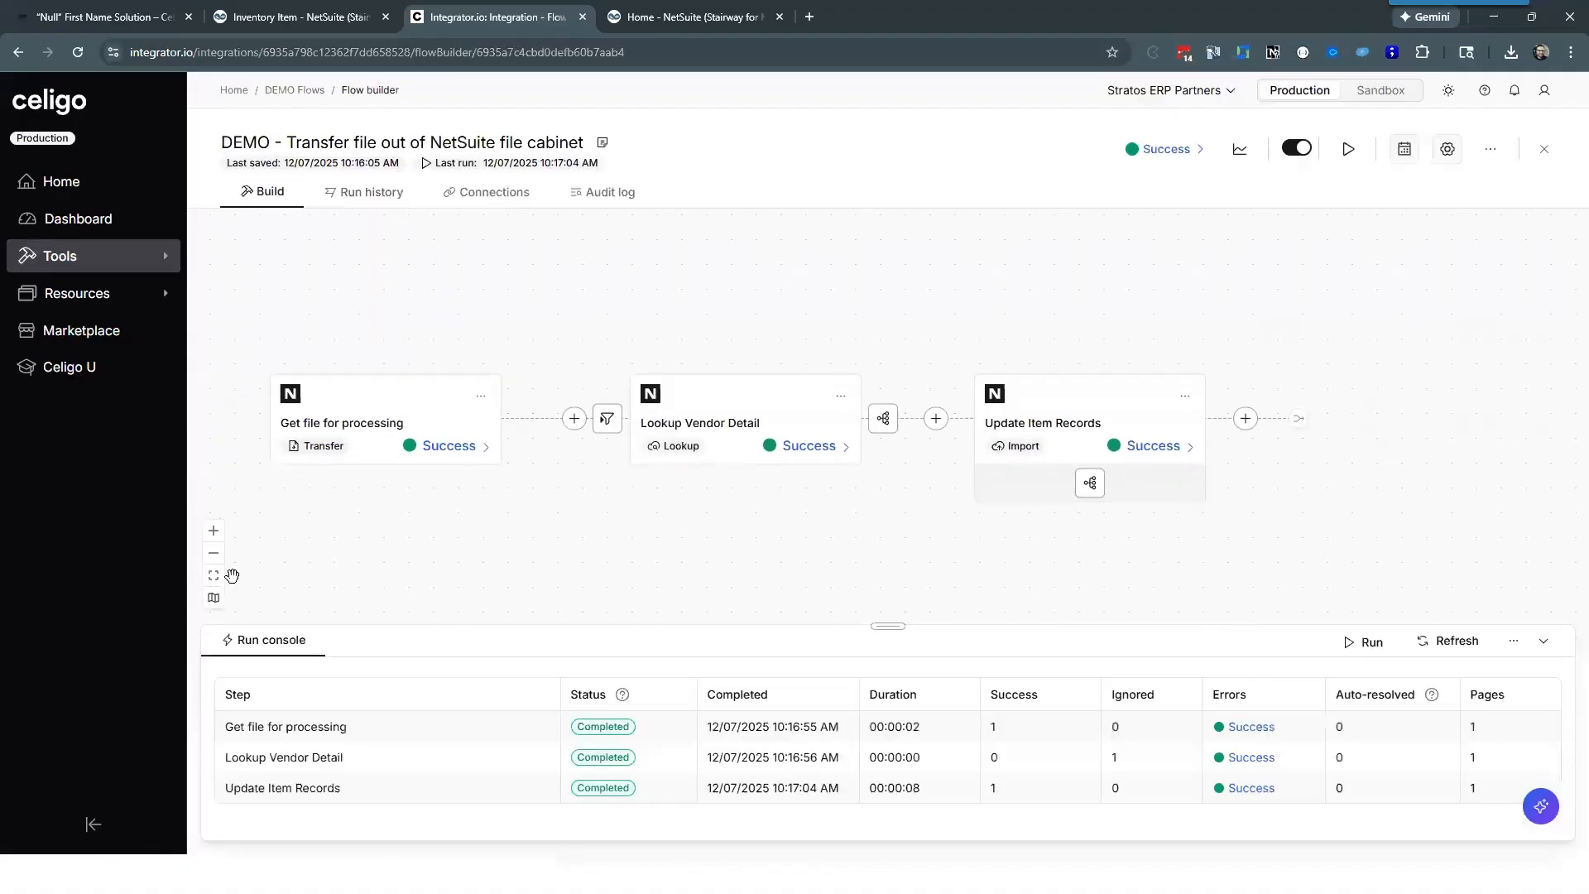
{"action": "left_click", "coordinate": [213, 575]}
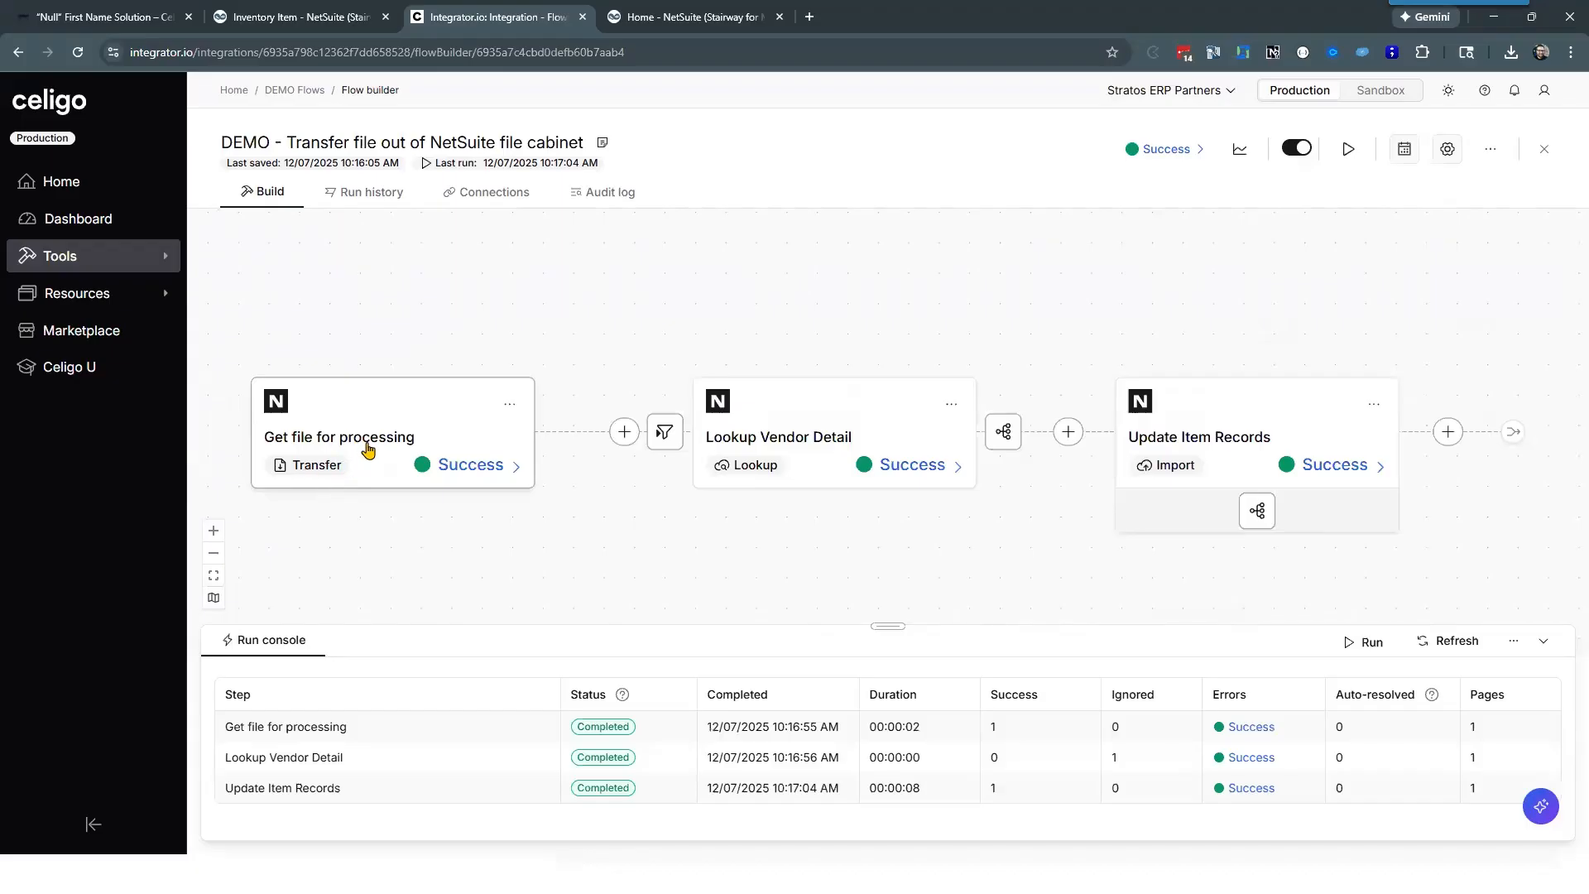
{"action": "left_click", "coordinate": [360, 439]}
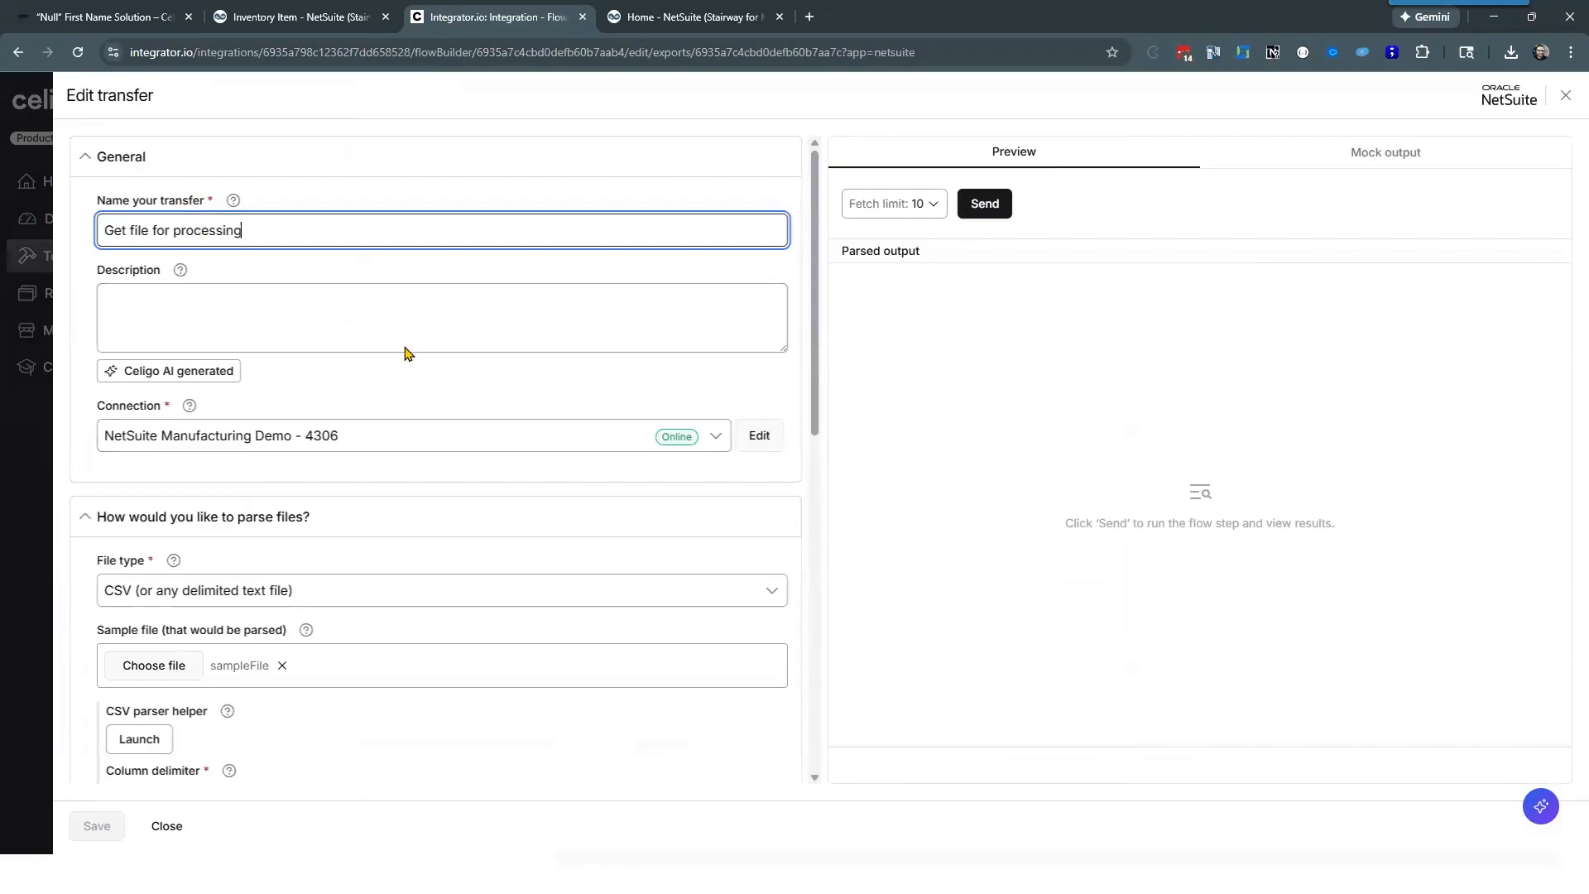
Step: Look through the transfer's file type options and view the sample CSV in the CSV parser helper, leaving both unchanged
{"action": "scroll", "coordinate": [405, 348], "scroll_direction": "down", "scroll_amount": 4}
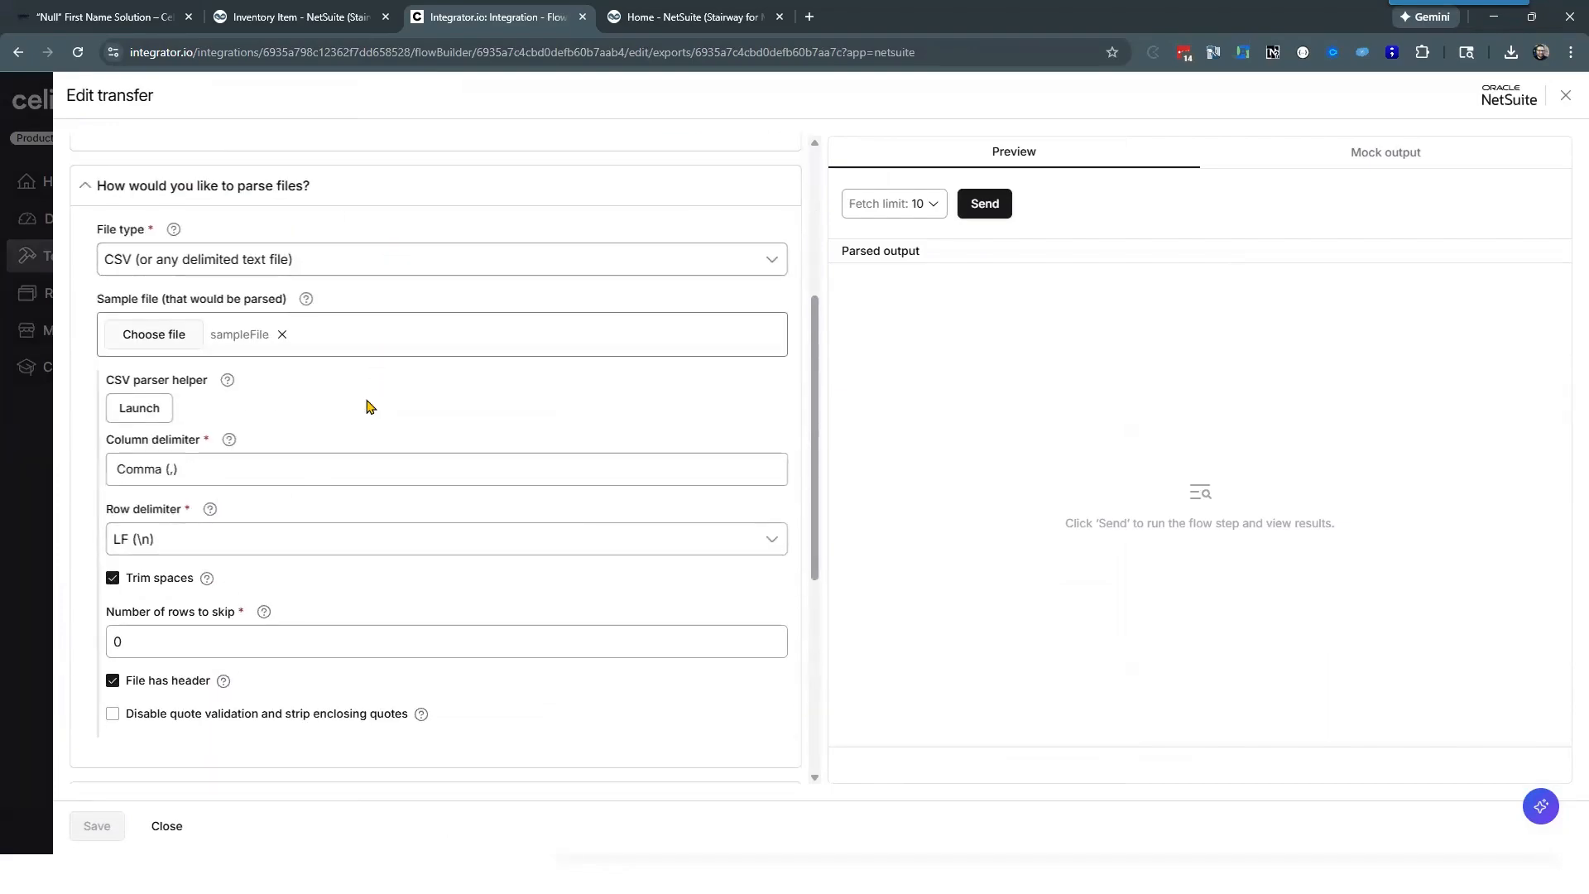
{"action": "left_click", "coordinate": [223, 259]}
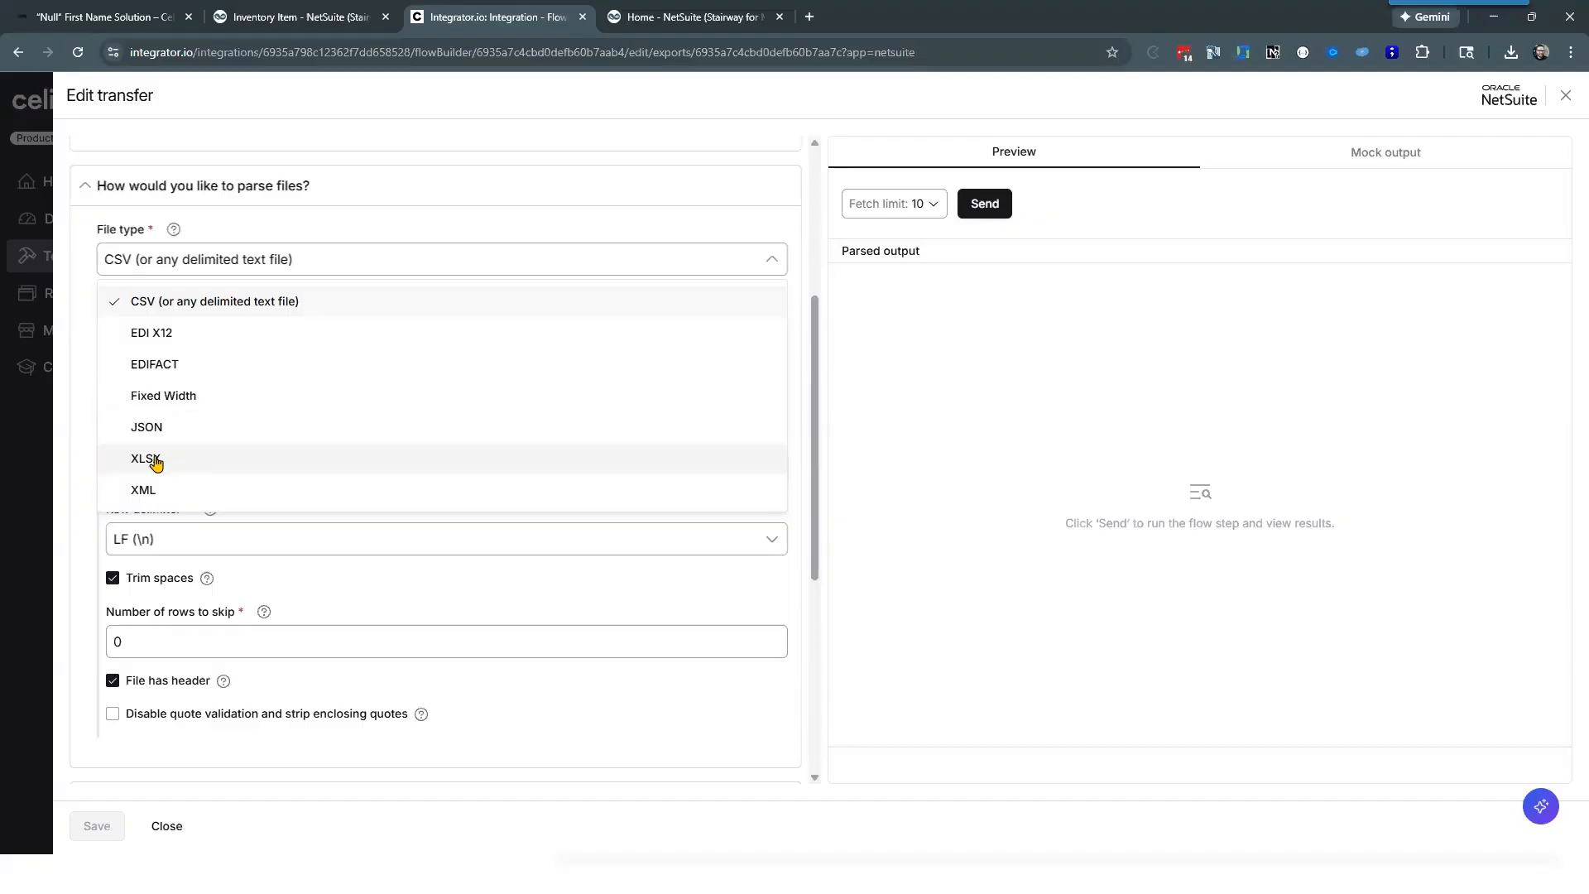
{"action": "left_click", "coordinate": [78, 448]}
{"action": "scroll", "coordinate": [80, 344], "scroll_direction": "down", "scroll_amount": 1}
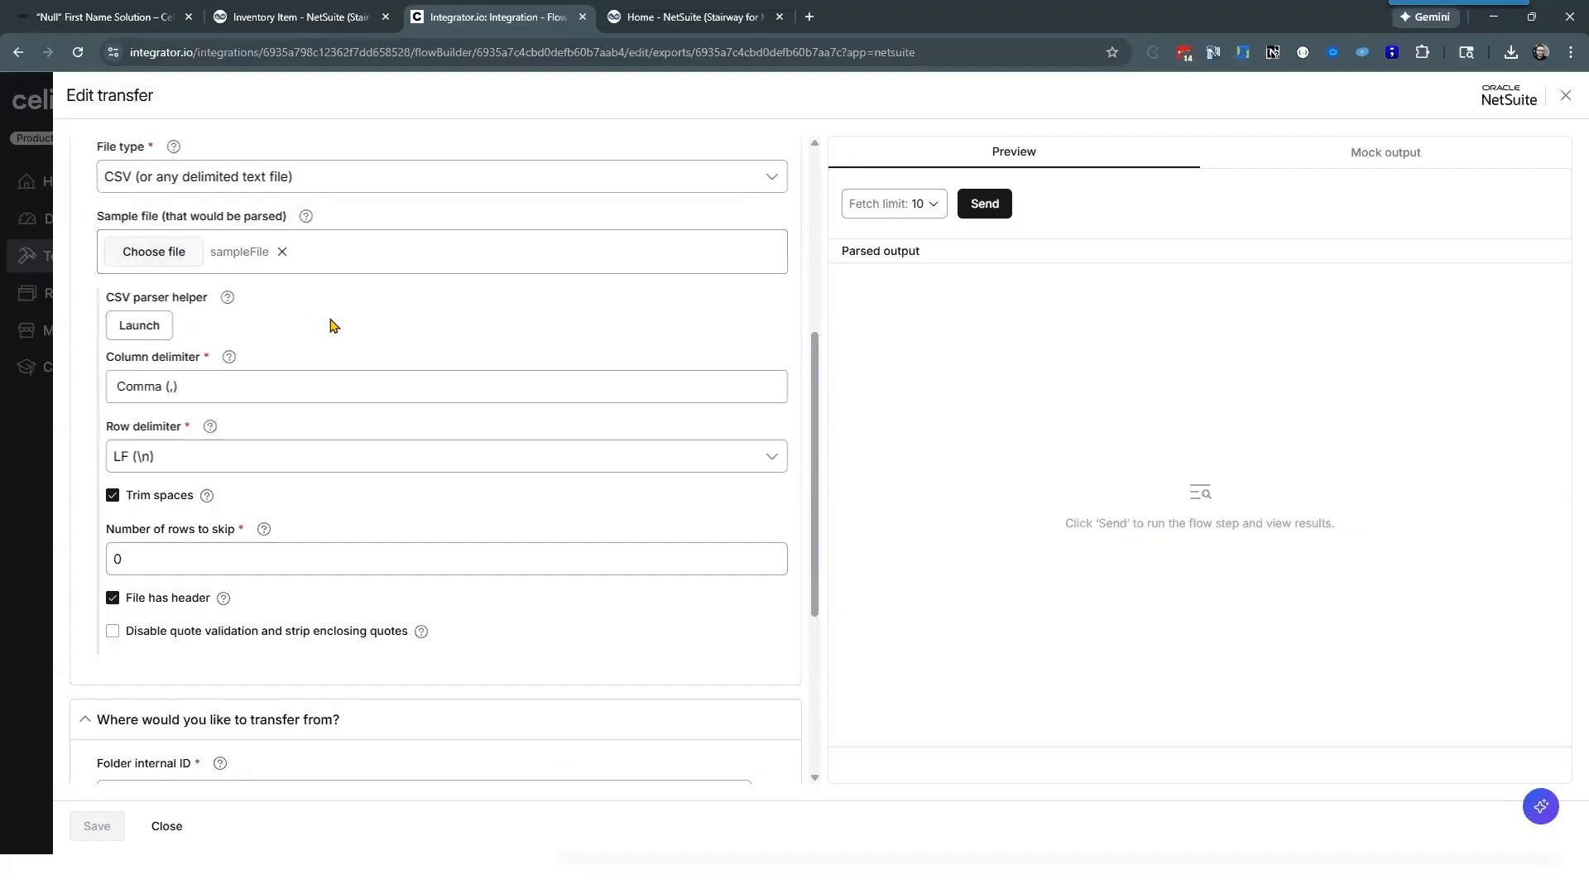
{"action": "left_click", "coordinate": [141, 326]}
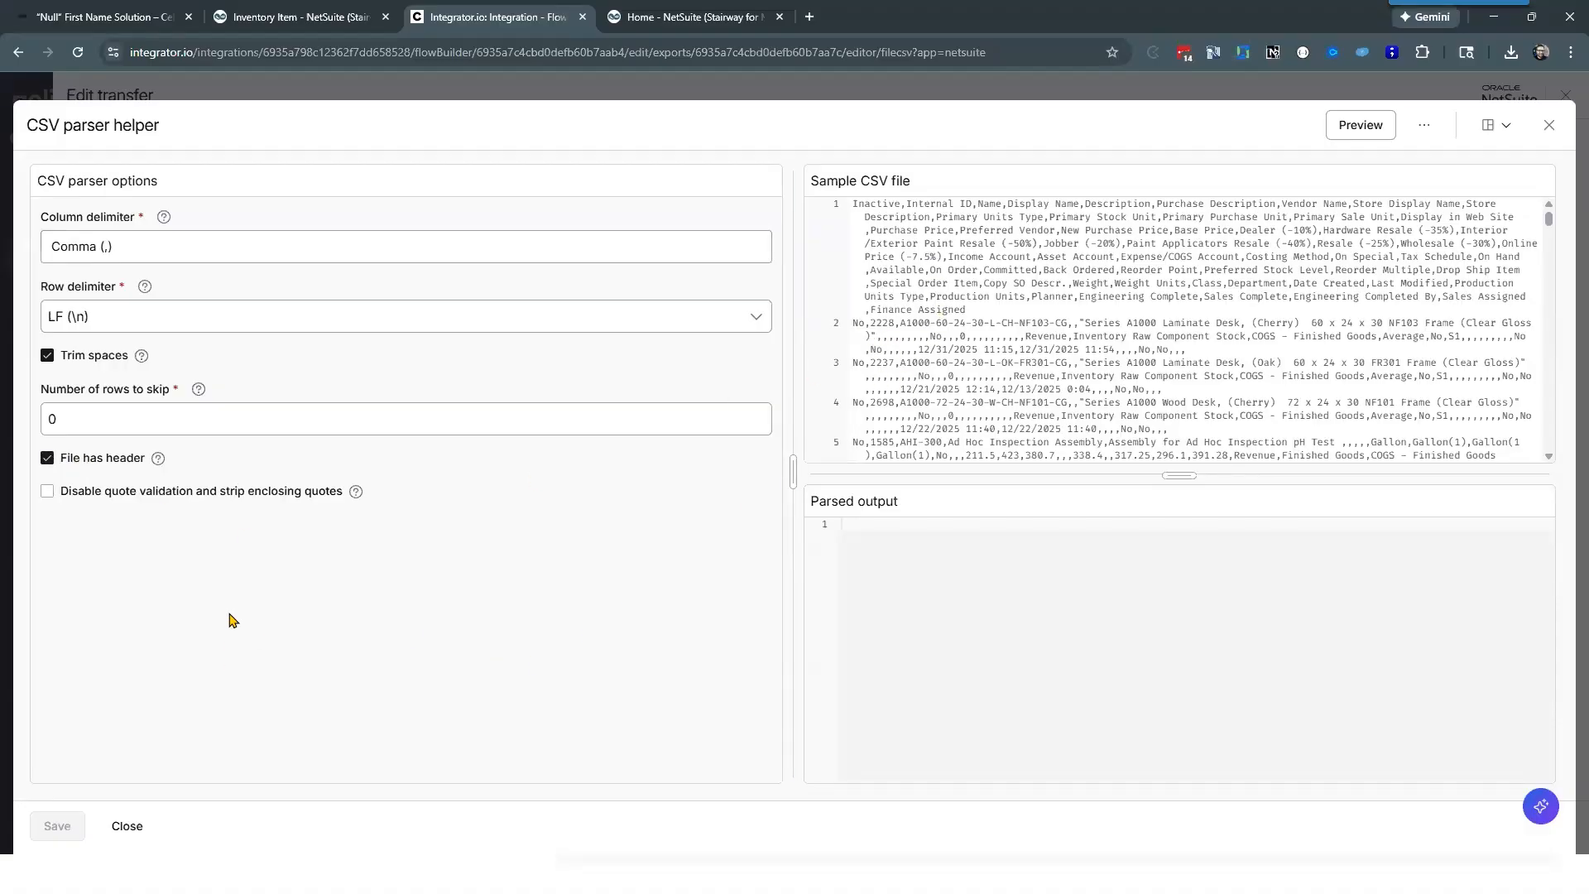
{"action": "left_click", "coordinate": [127, 827]}
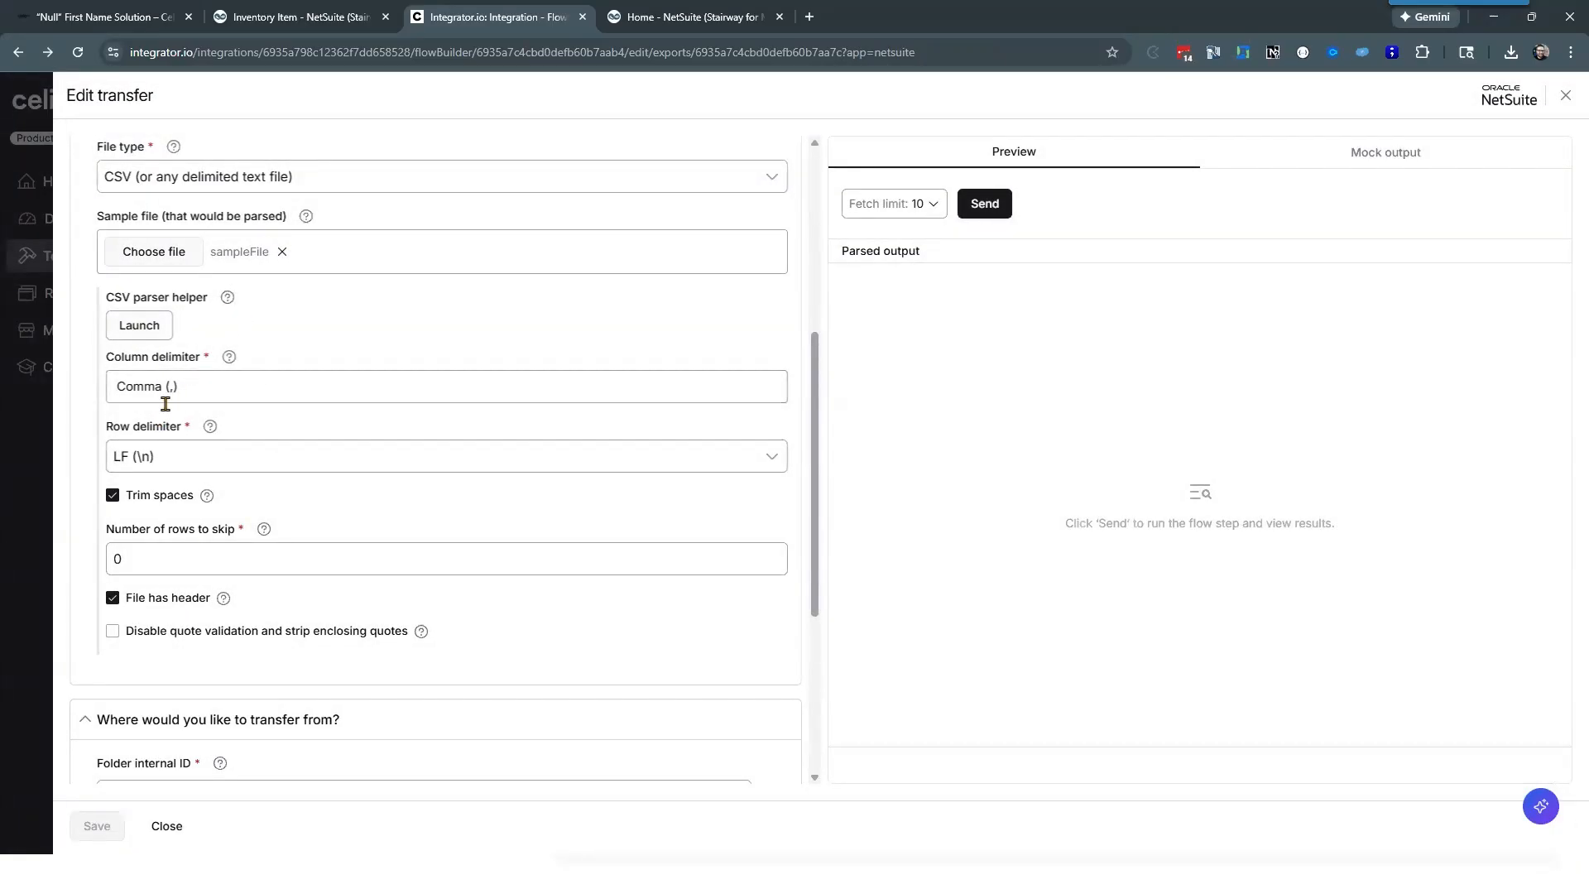
Step: Review the transfer's delimiter and header options, source folder internal ID and file filtering conditions
{"action": "scroll", "coordinate": [199, 431], "scroll_direction": "down", "scroll_amount": 1}
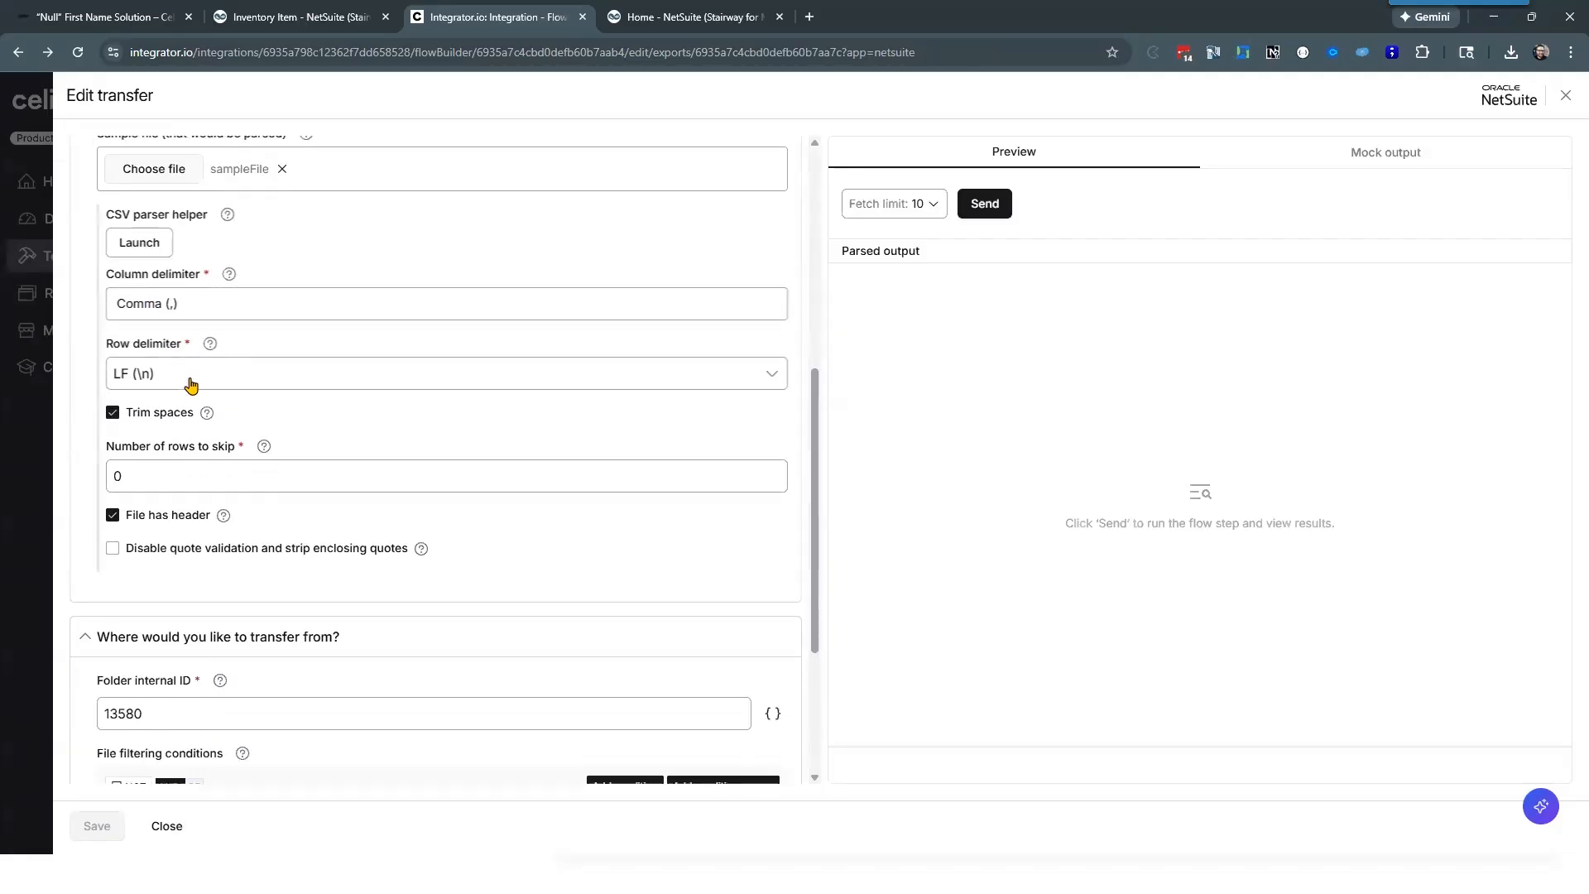
{"action": "scroll", "coordinate": [190, 385], "scroll_direction": "down", "scroll_amount": 1}
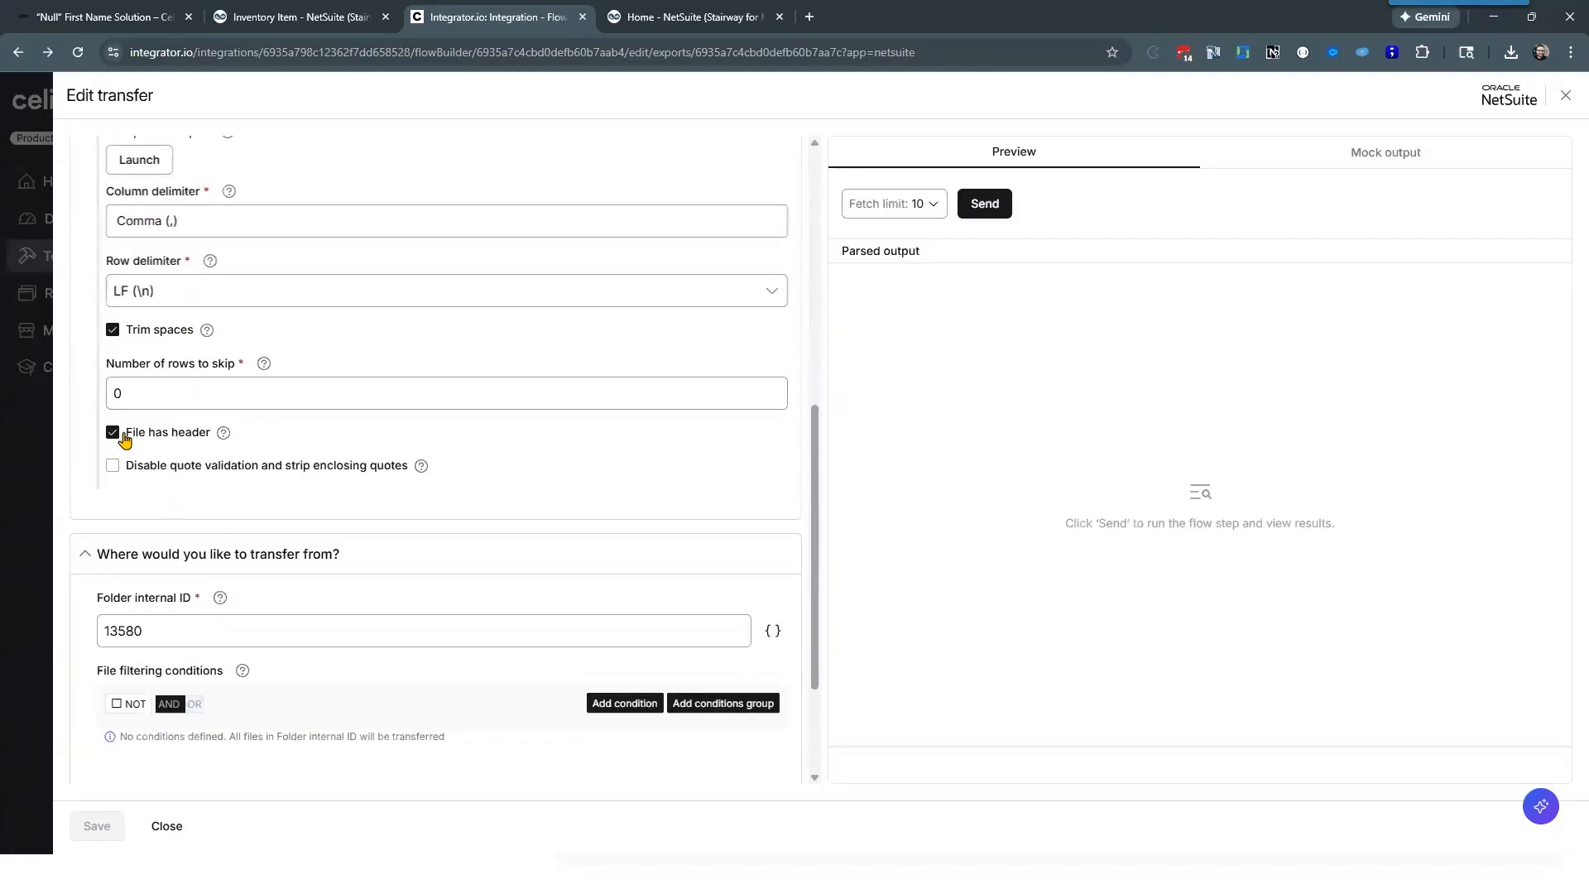
{"action": "scroll", "coordinate": [86, 474], "scroll_direction": "down", "scroll_amount": 2}
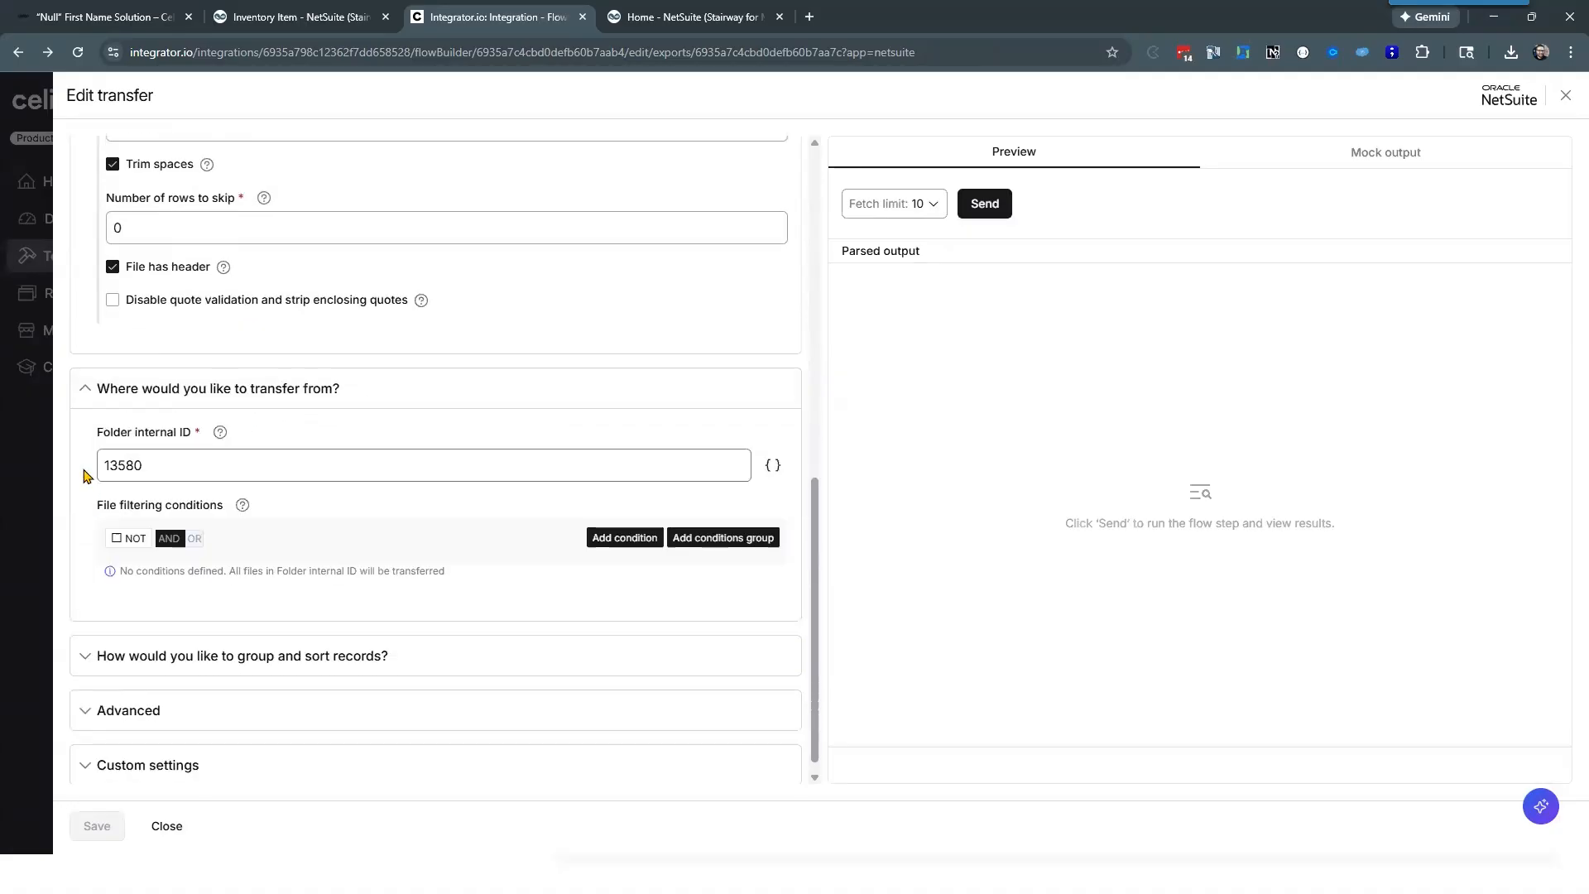
{"action": "scroll", "coordinate": [77, 458], "scroll_direction": "down", "scroll_amount": 1}
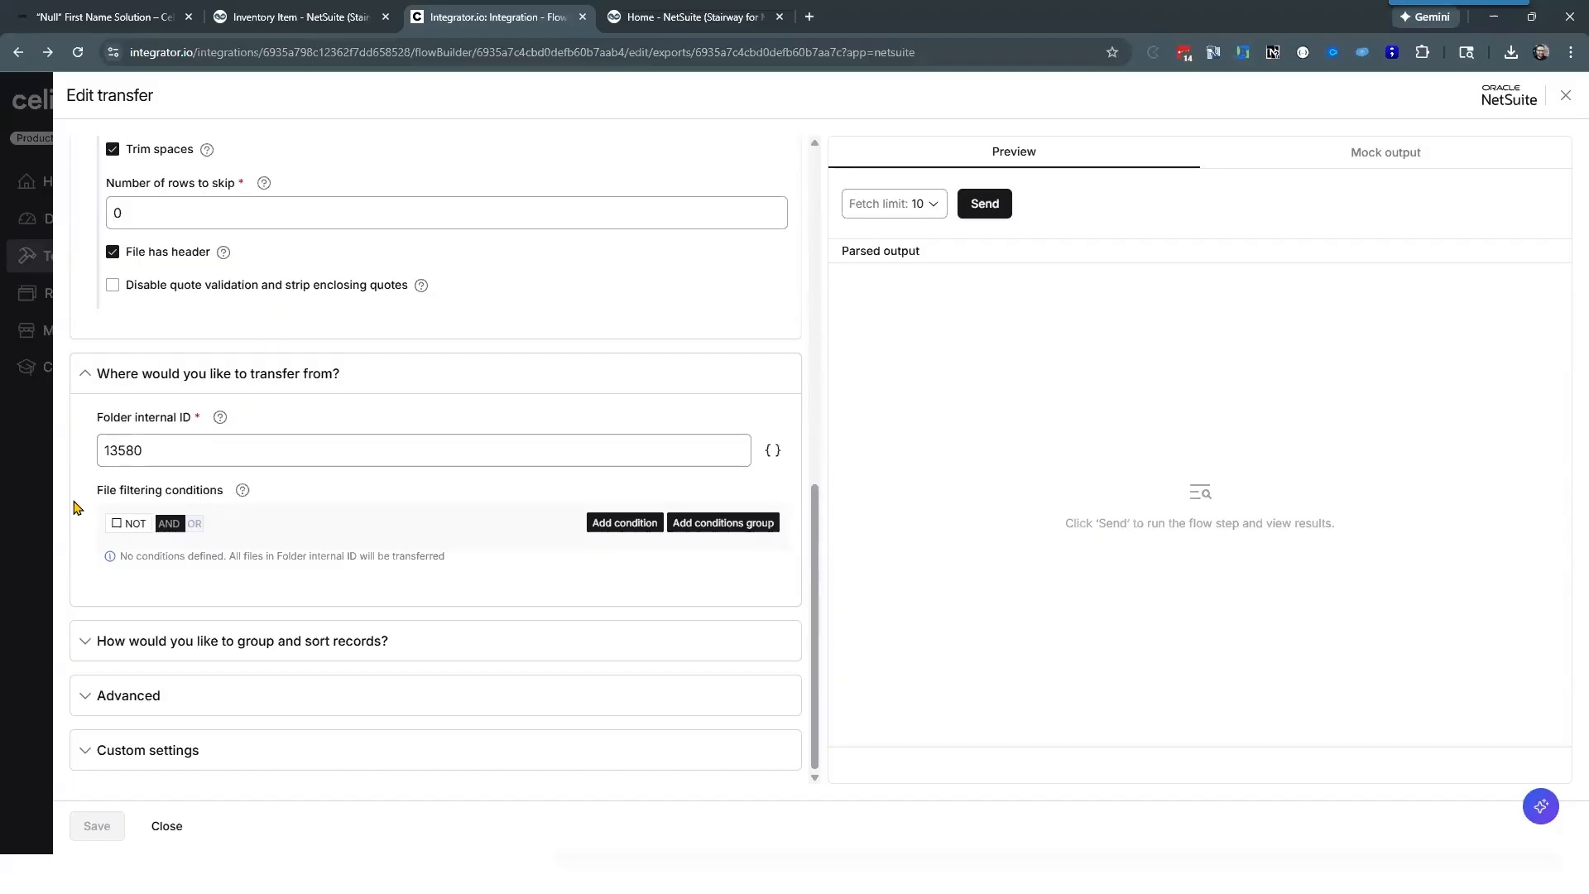
Step: Expand the transfer's advanced settings and examine the backup folder internal ID and the option to leave files on the server
{"action": "left_click", "coordinate": [86, 698]}
{"action": "scroll", "coordinate": [71, 524], "scroll_direction": "down", "scroll_amount": 5}
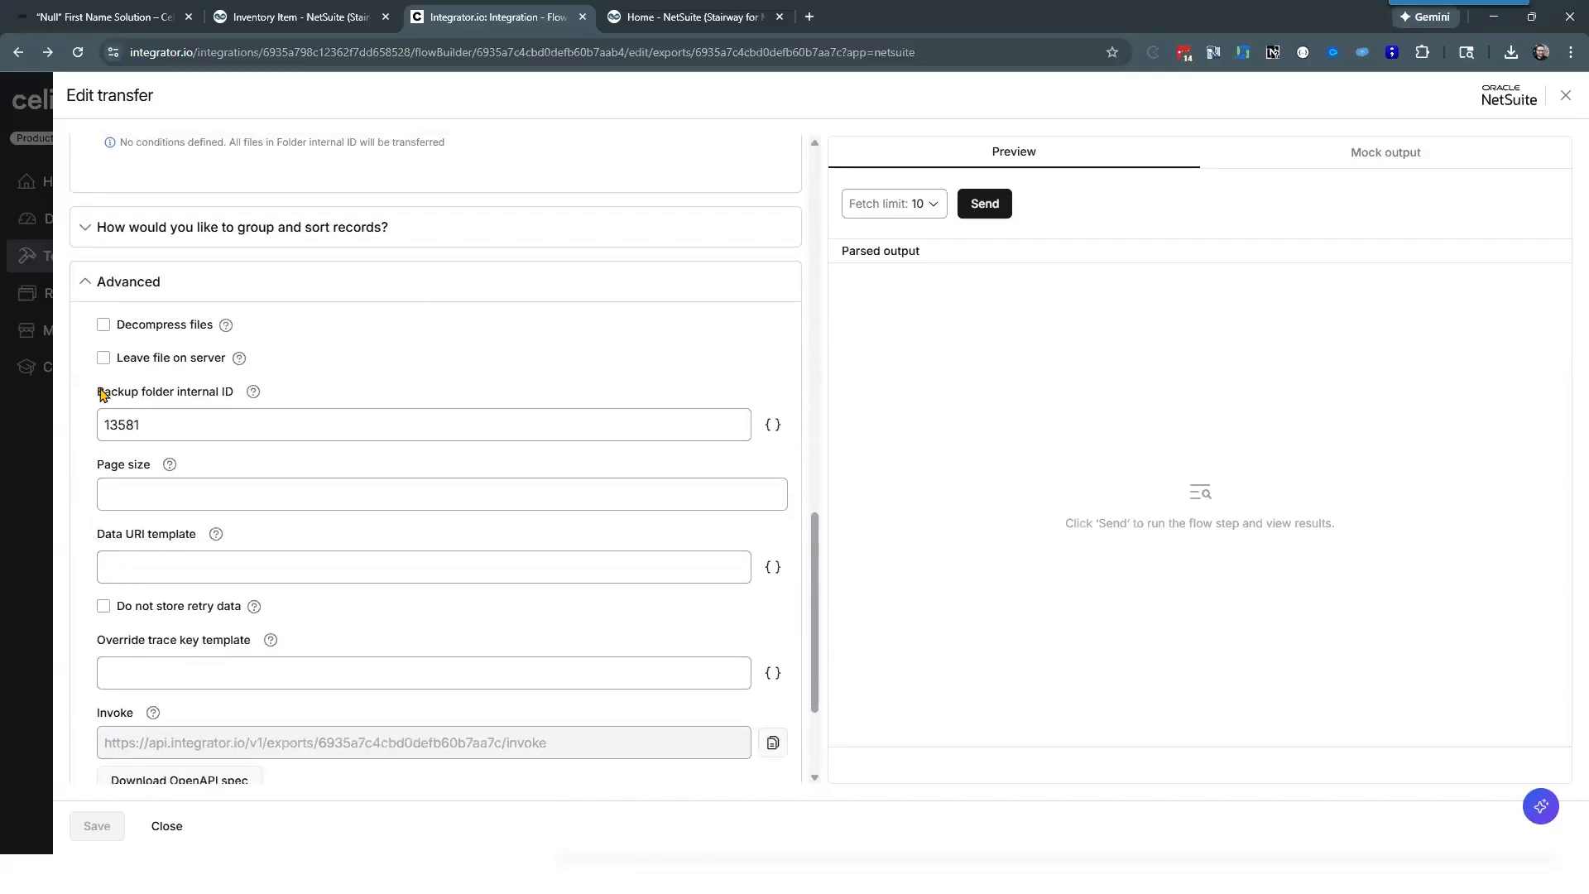
{"action": "left_click_drag", "start_coordinate": [98, 392], "coordinate": [241, 400]}
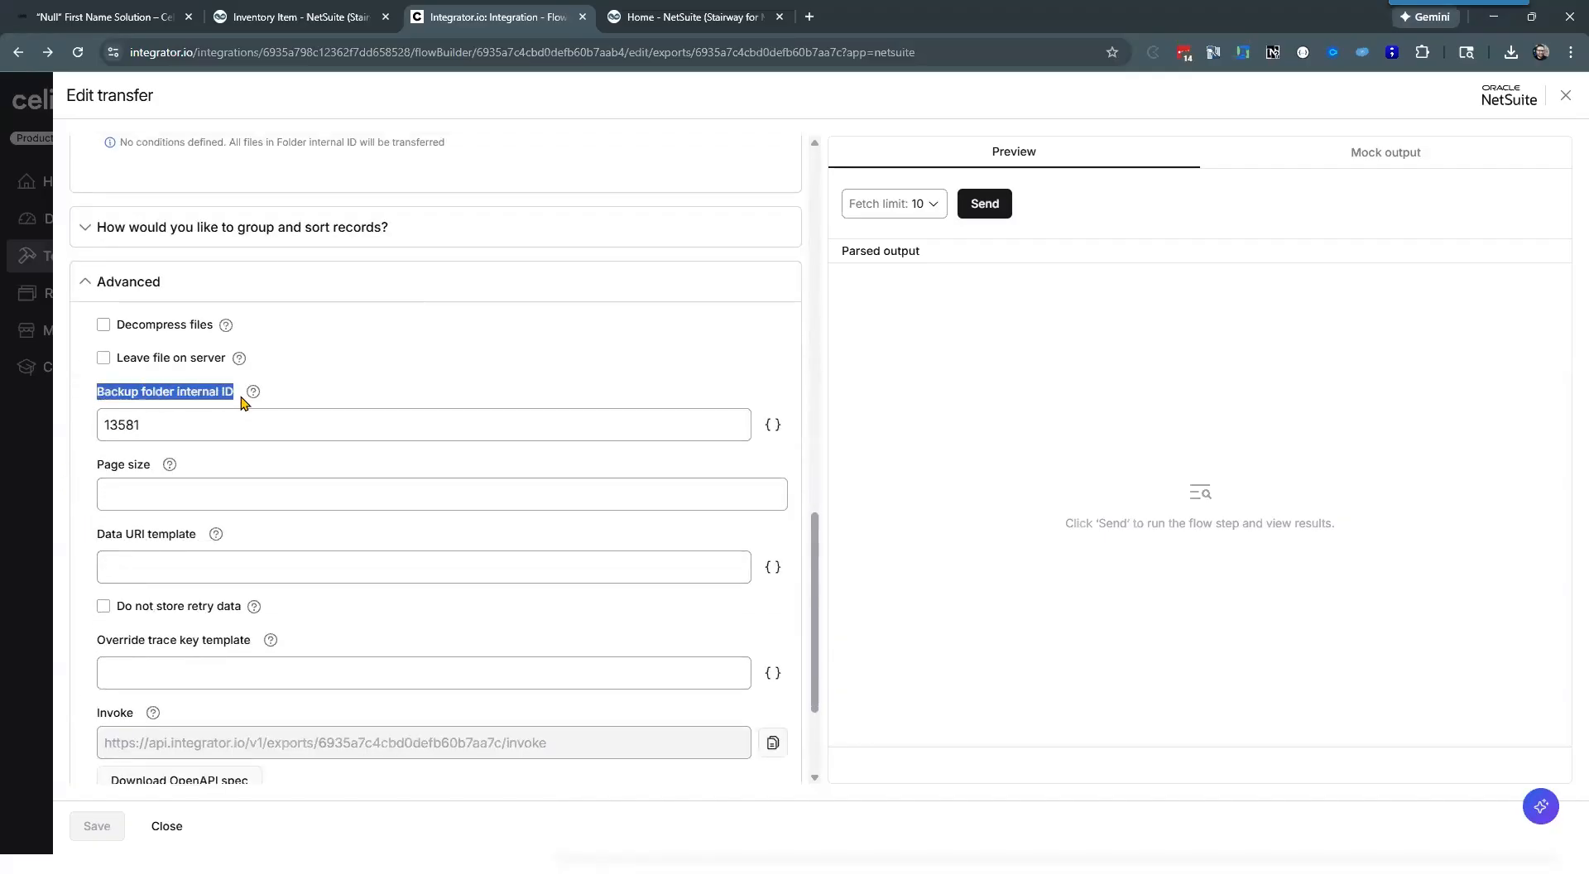
{"action": "left_click", "coordinate": [67, 428]}
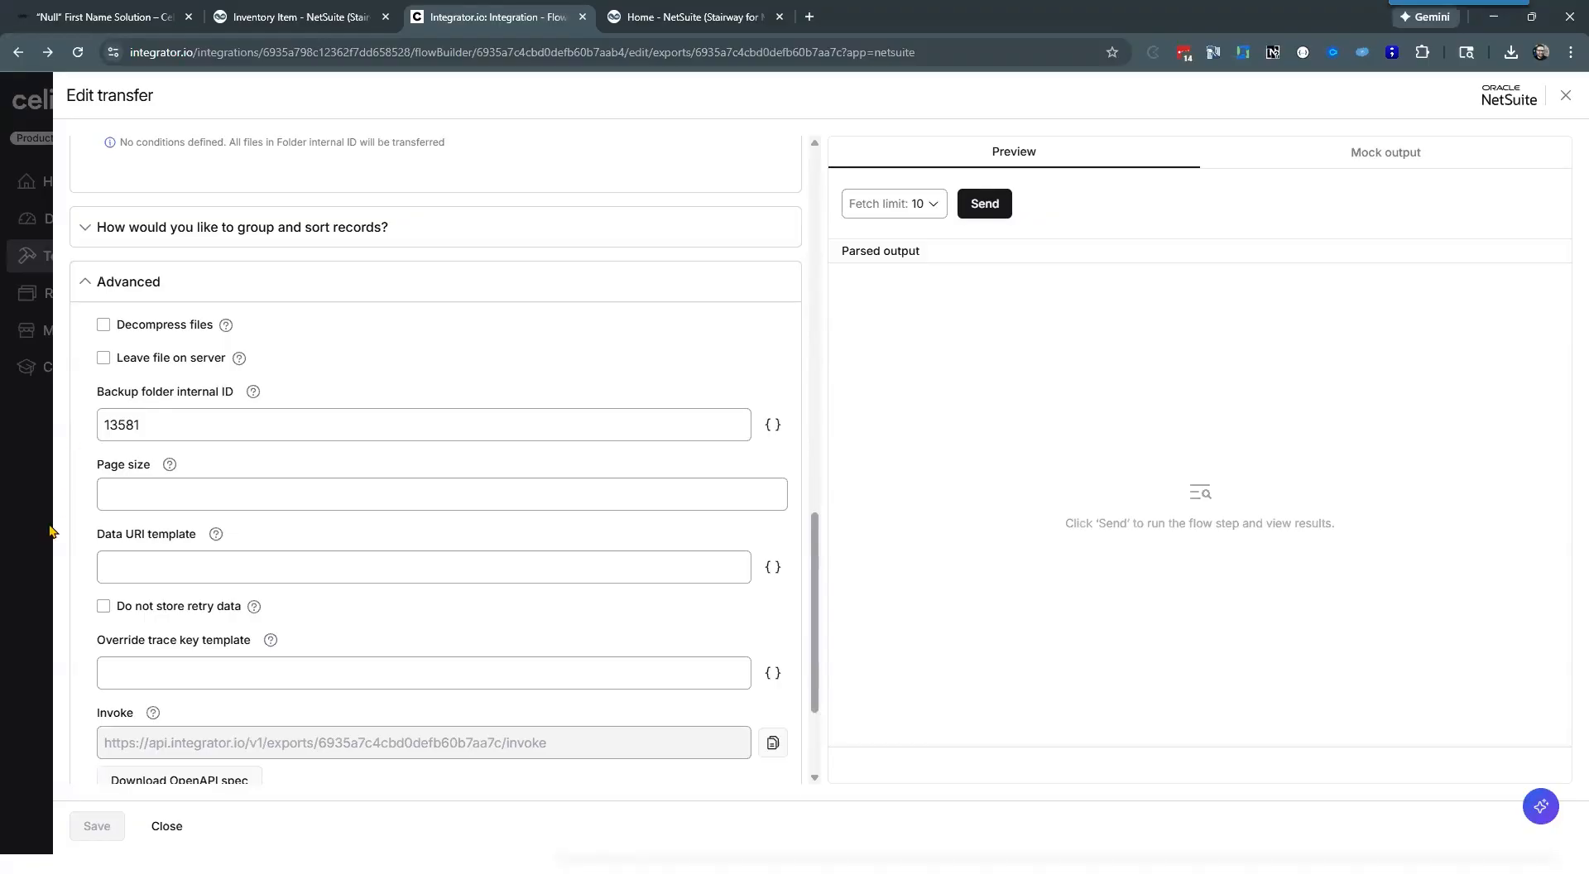
{"action": "scroll", "coordinate": [73, 354], "scroll_direction": "up", "scroll_amount": 3}
{"action": "scroll", "coordinate": [73, 355], "scroll_direction": "up", "scroll_amount": 8}
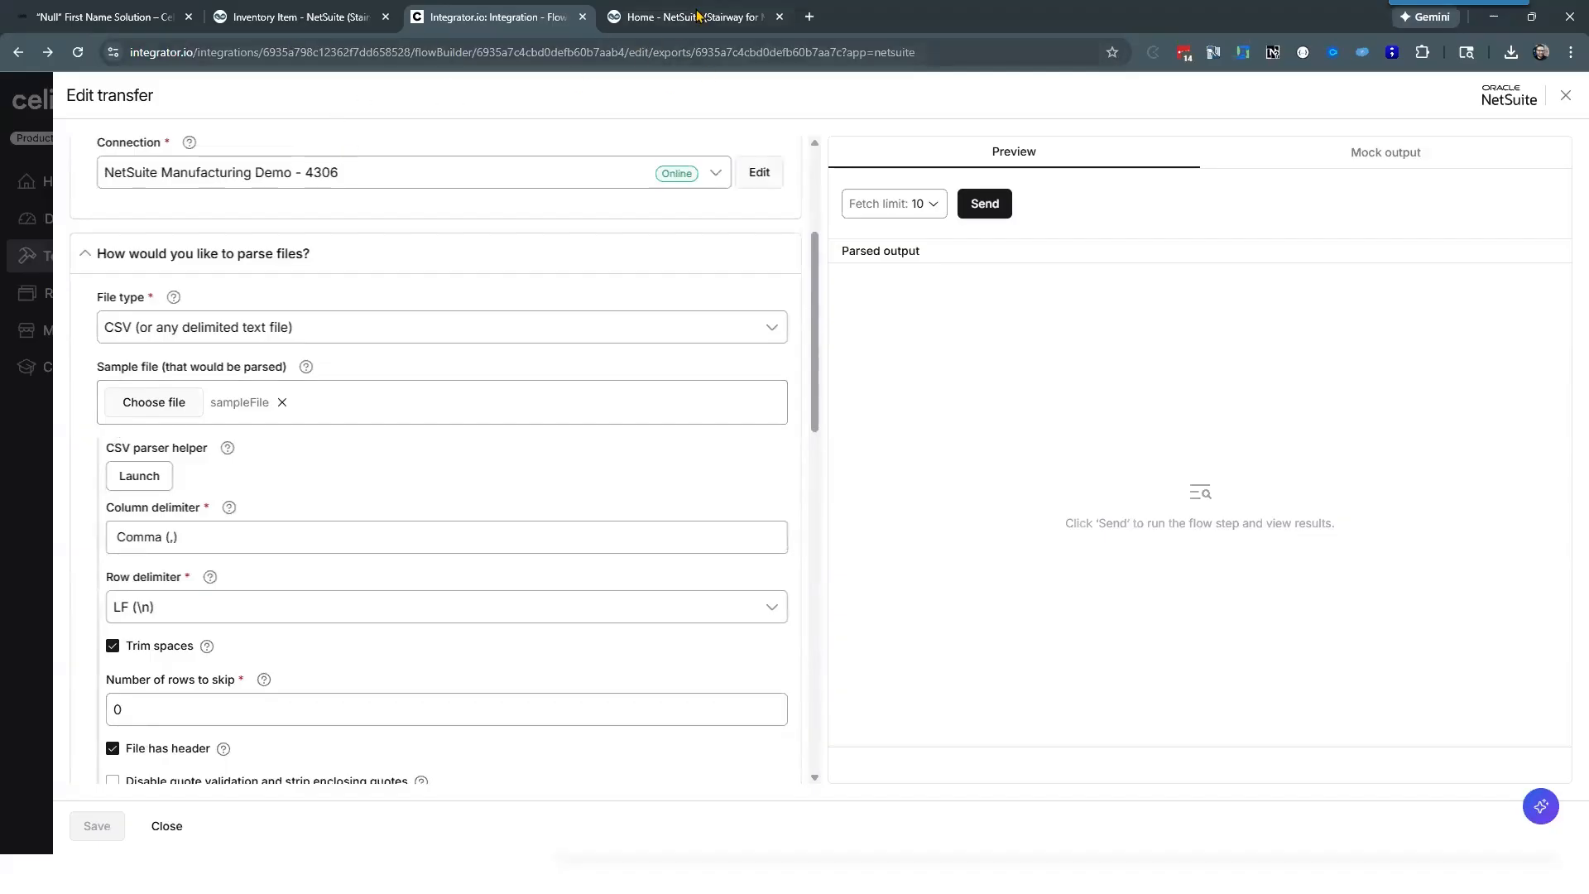
Step: Switch to NetSuite, open the File Cabinet and locate the Files for Celigo folder and its internal ID
{"action": "left_click", "coordinate": [356, 19]}
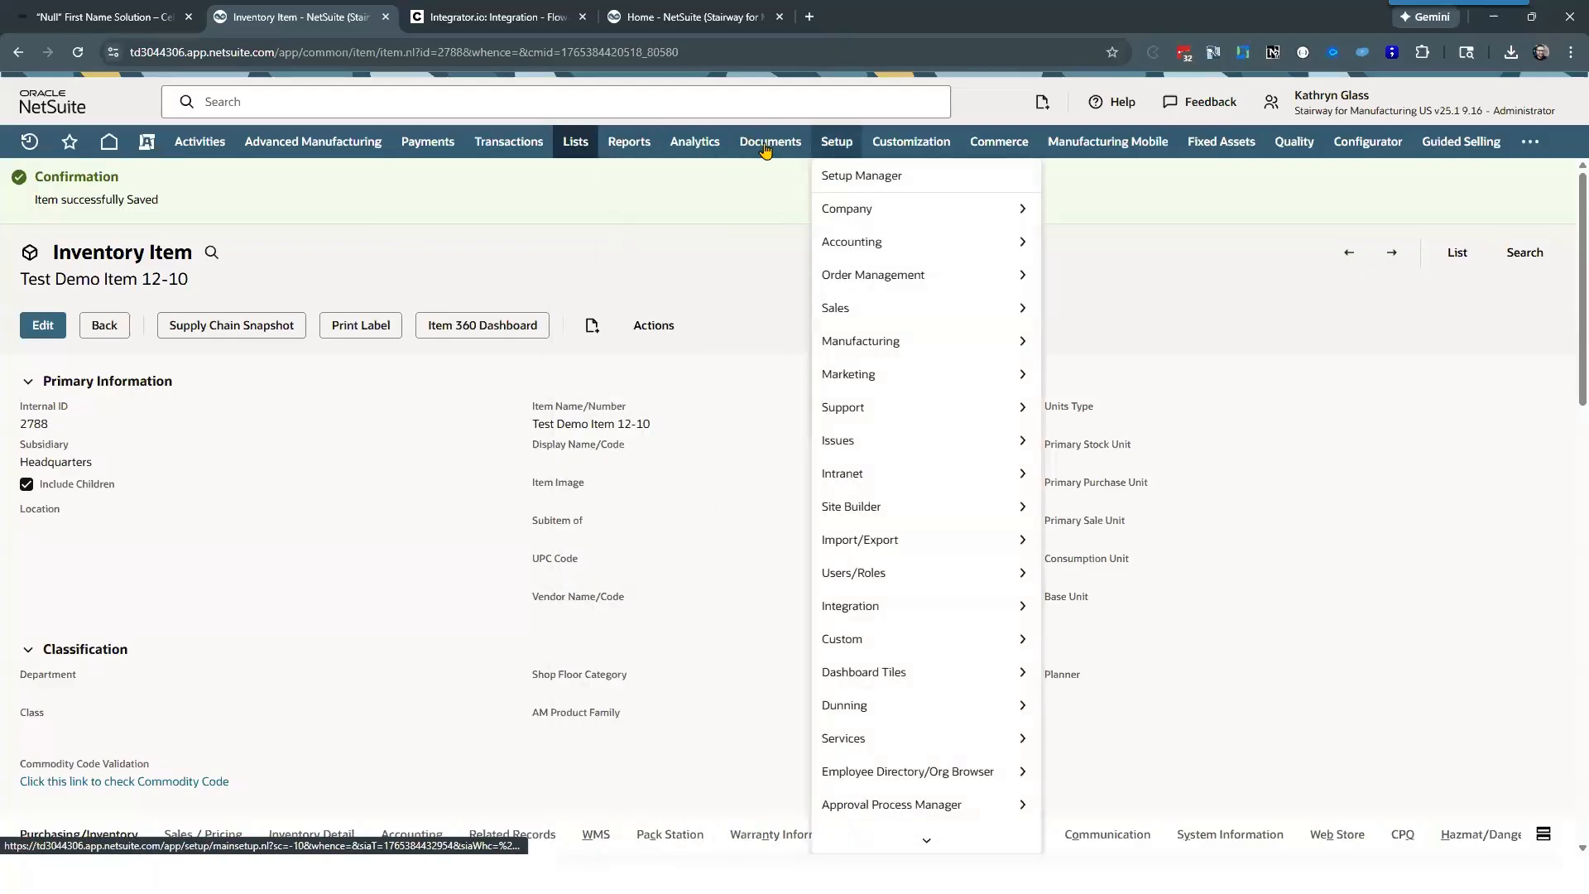
{"action": "mouse_move", "coordinate": [770, 141]}
{"action": "mouse_move", "coordinate": [856, 208]}
{"action": "left_click", "coordinate": [923, 211]}
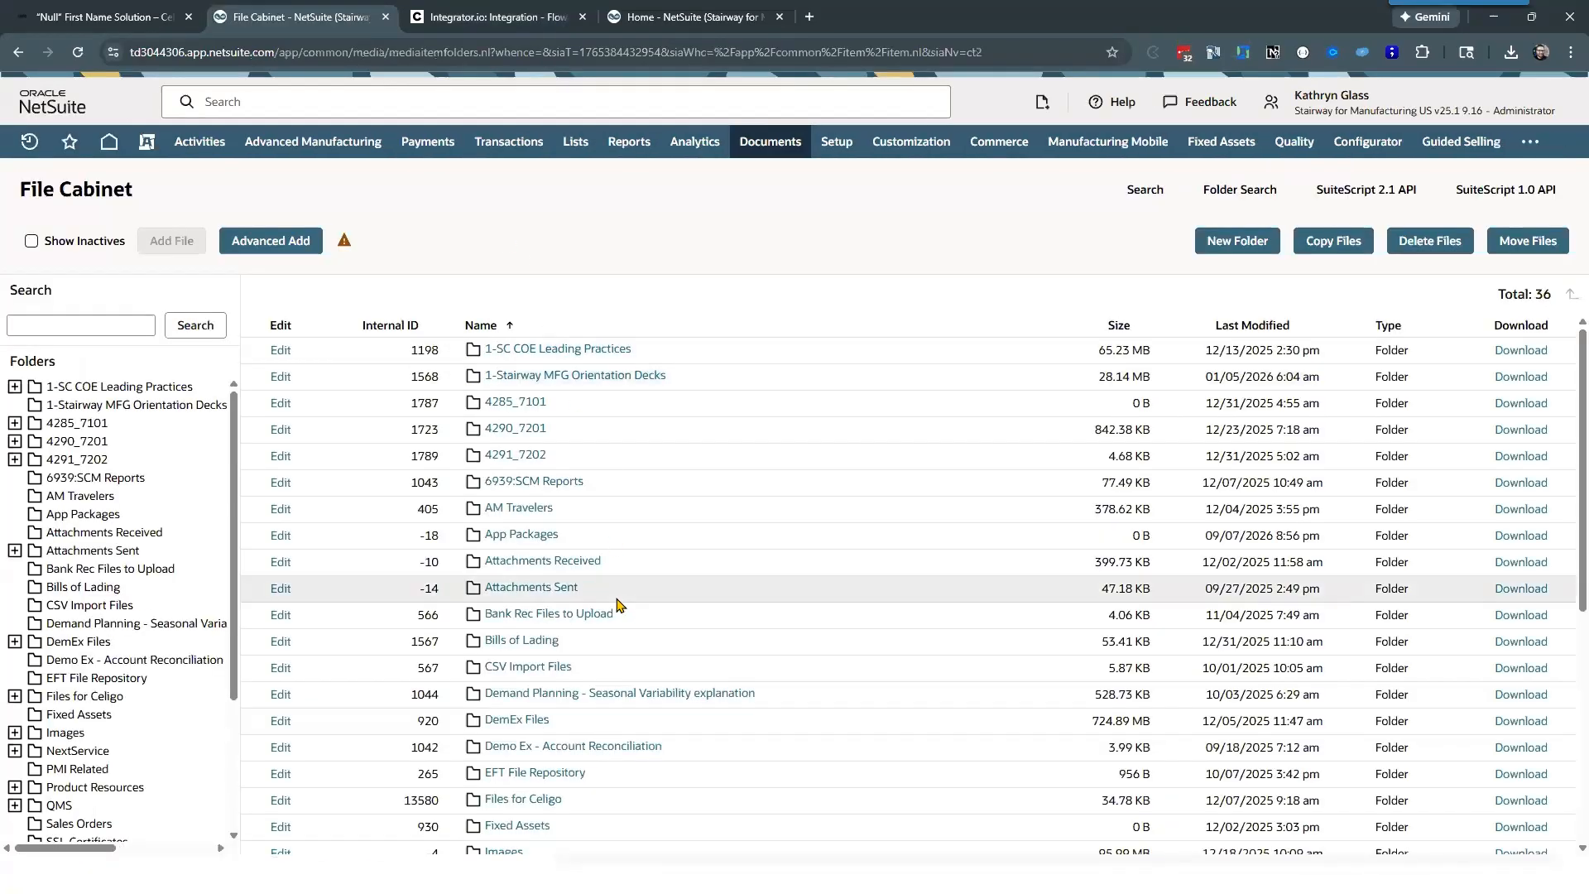
{"action": "scroll", "coordinate": [612, 497], "scroll_direction": "down", "scroll_amount": 3}
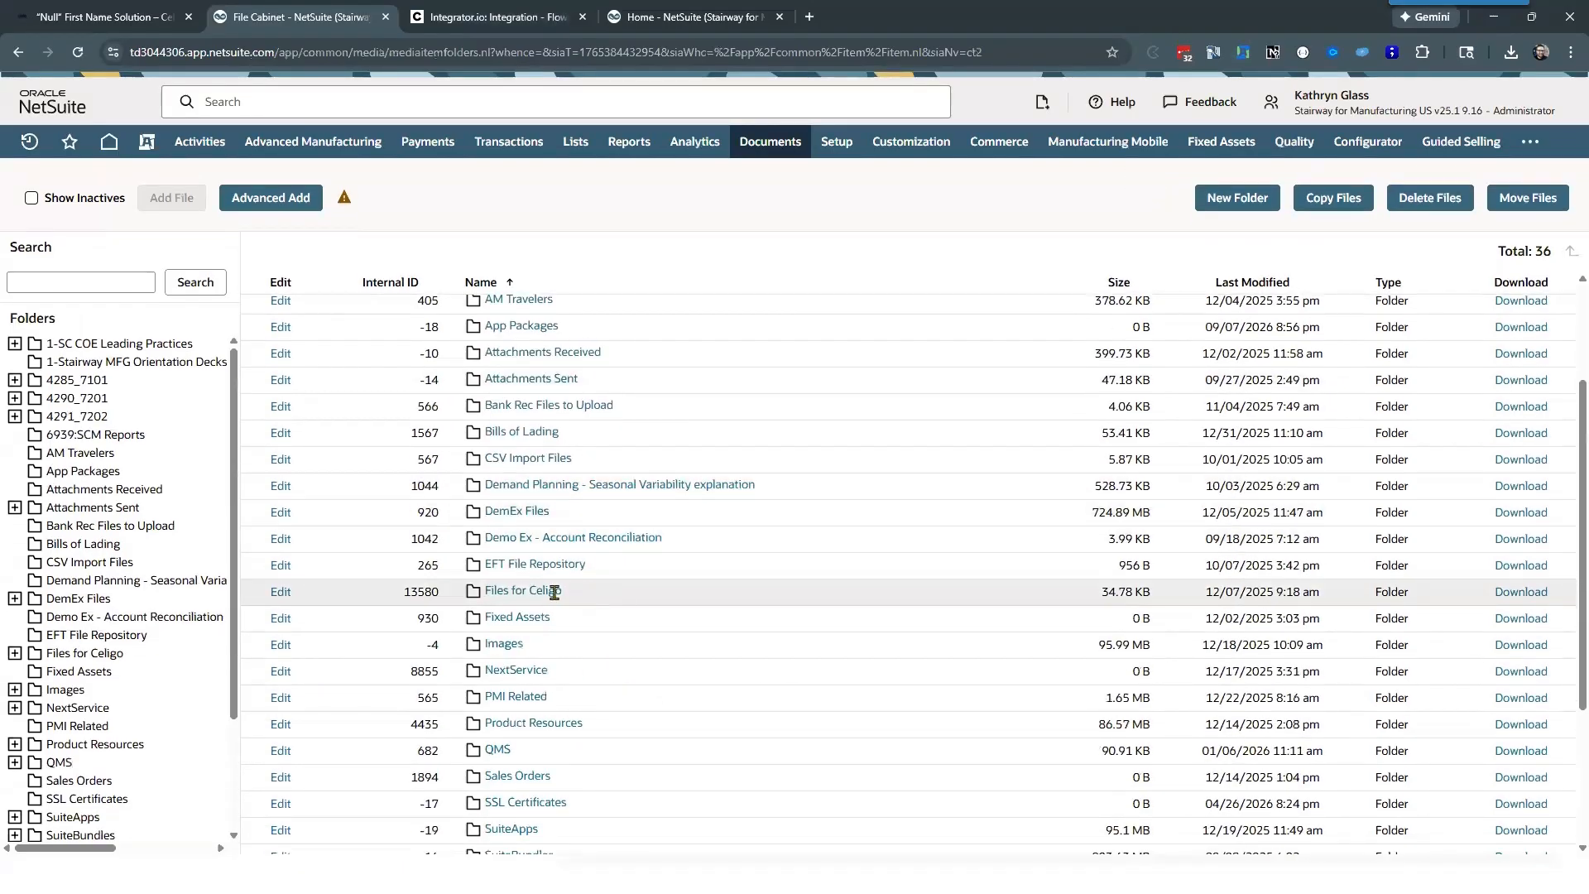
{"action": "left_click_drag", "start_coordinate": [567, 591], "coordinate": [485, 593]}
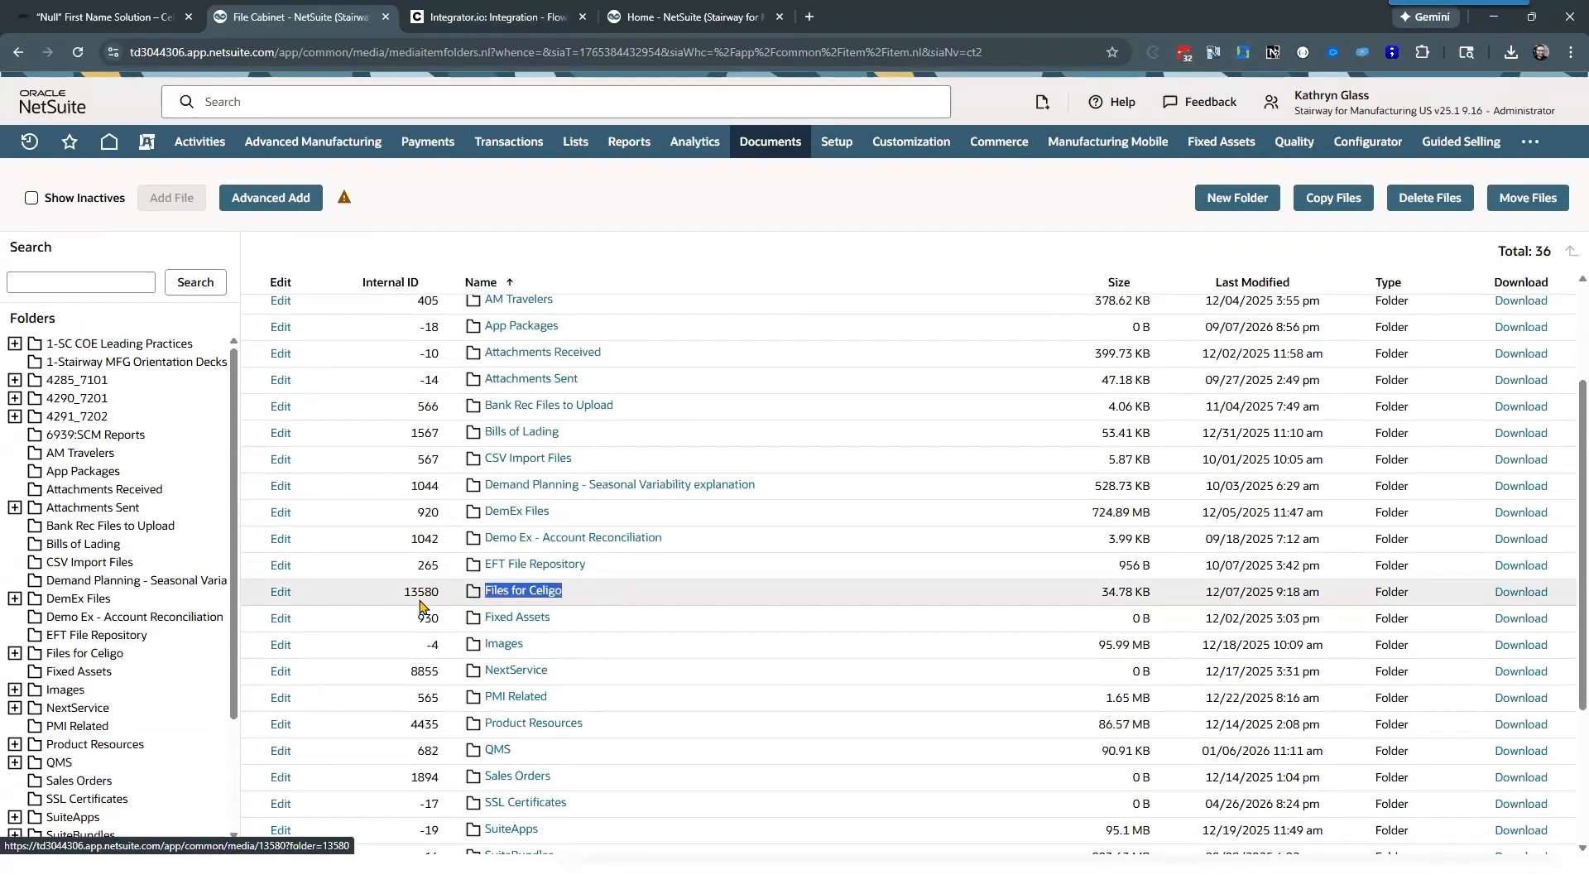
{"action": "left_click_drag", "start_coordinate": [443, 593], "coordinate": [403, 600]}
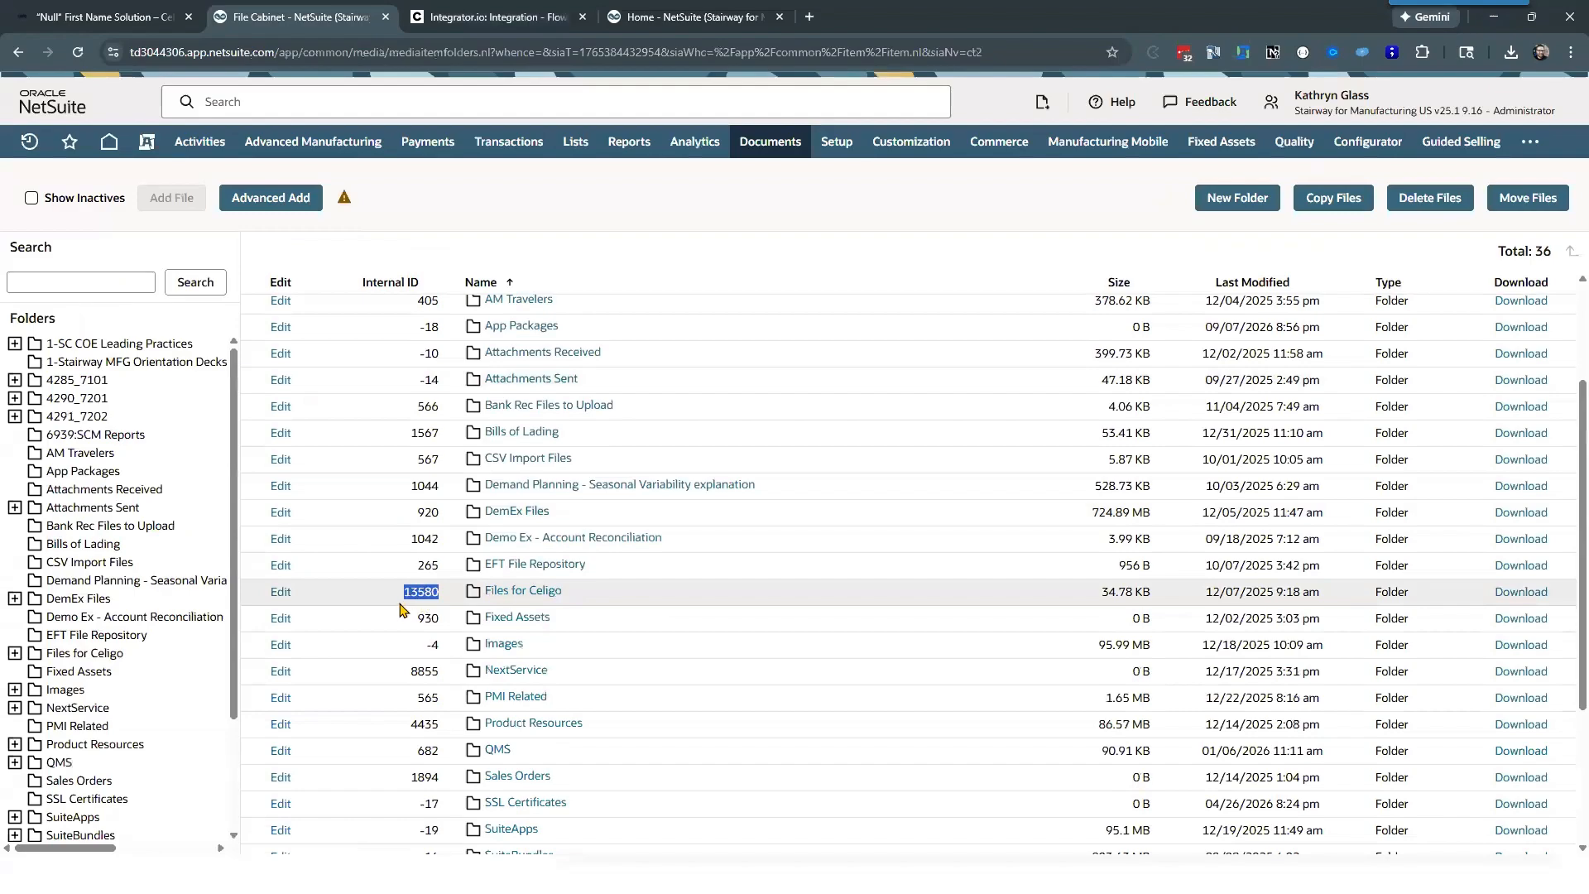
{"action": "scroll", "coordinate": [406, 602], "scroll_direction": "down", "scroll_amount": 2}
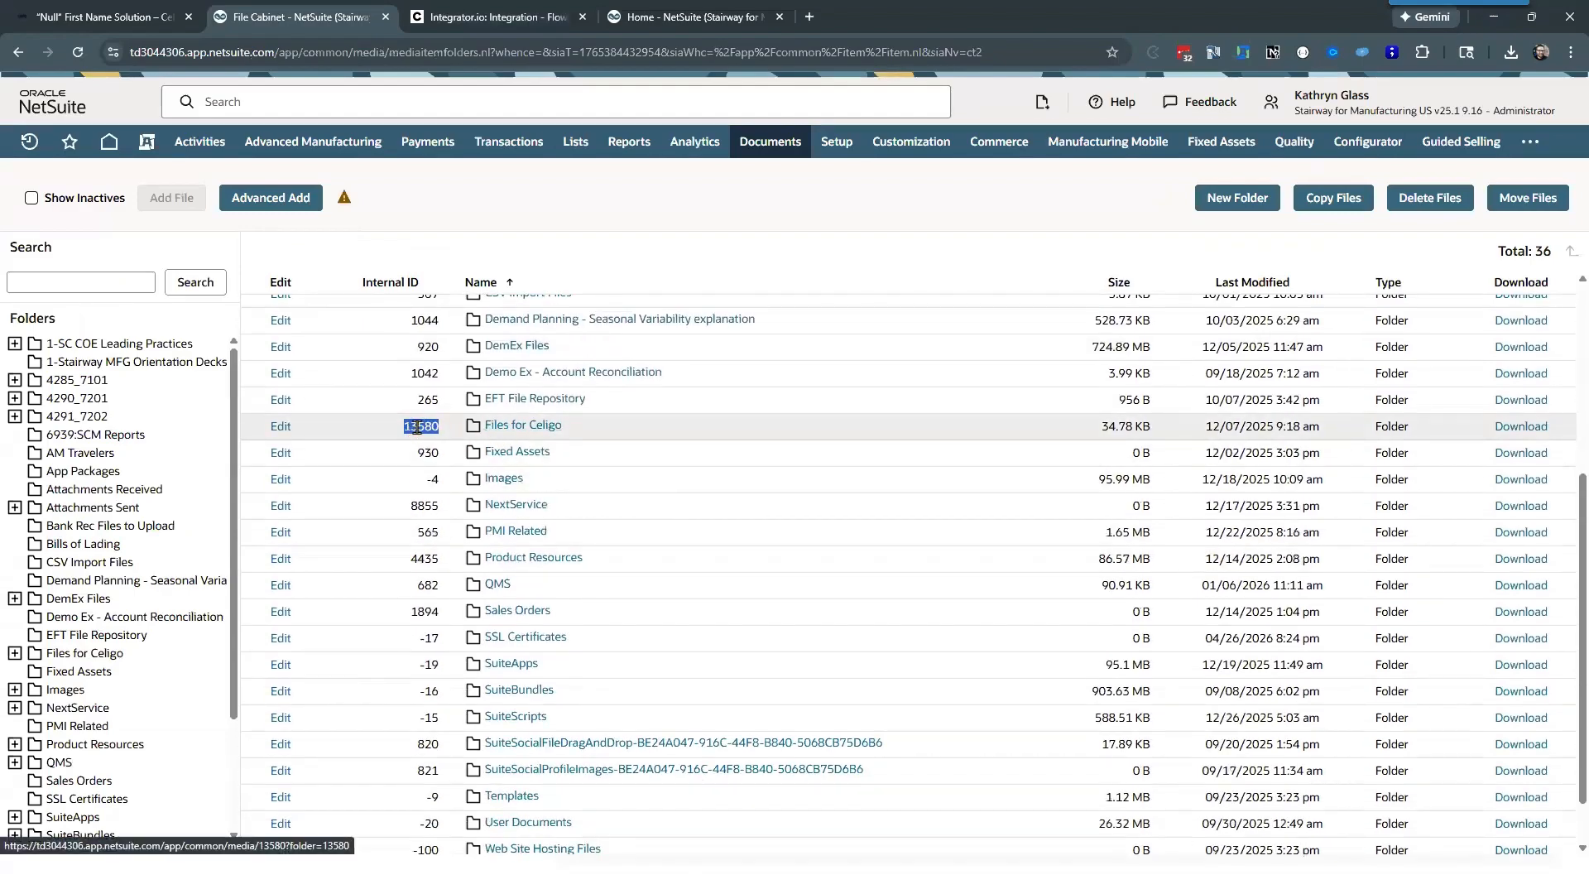
Step: Switch to Celigo and check the transfer's source Folder internal ID against the File Cabinet folder
{"action": "left_click", "coordinate": [460, 17]}
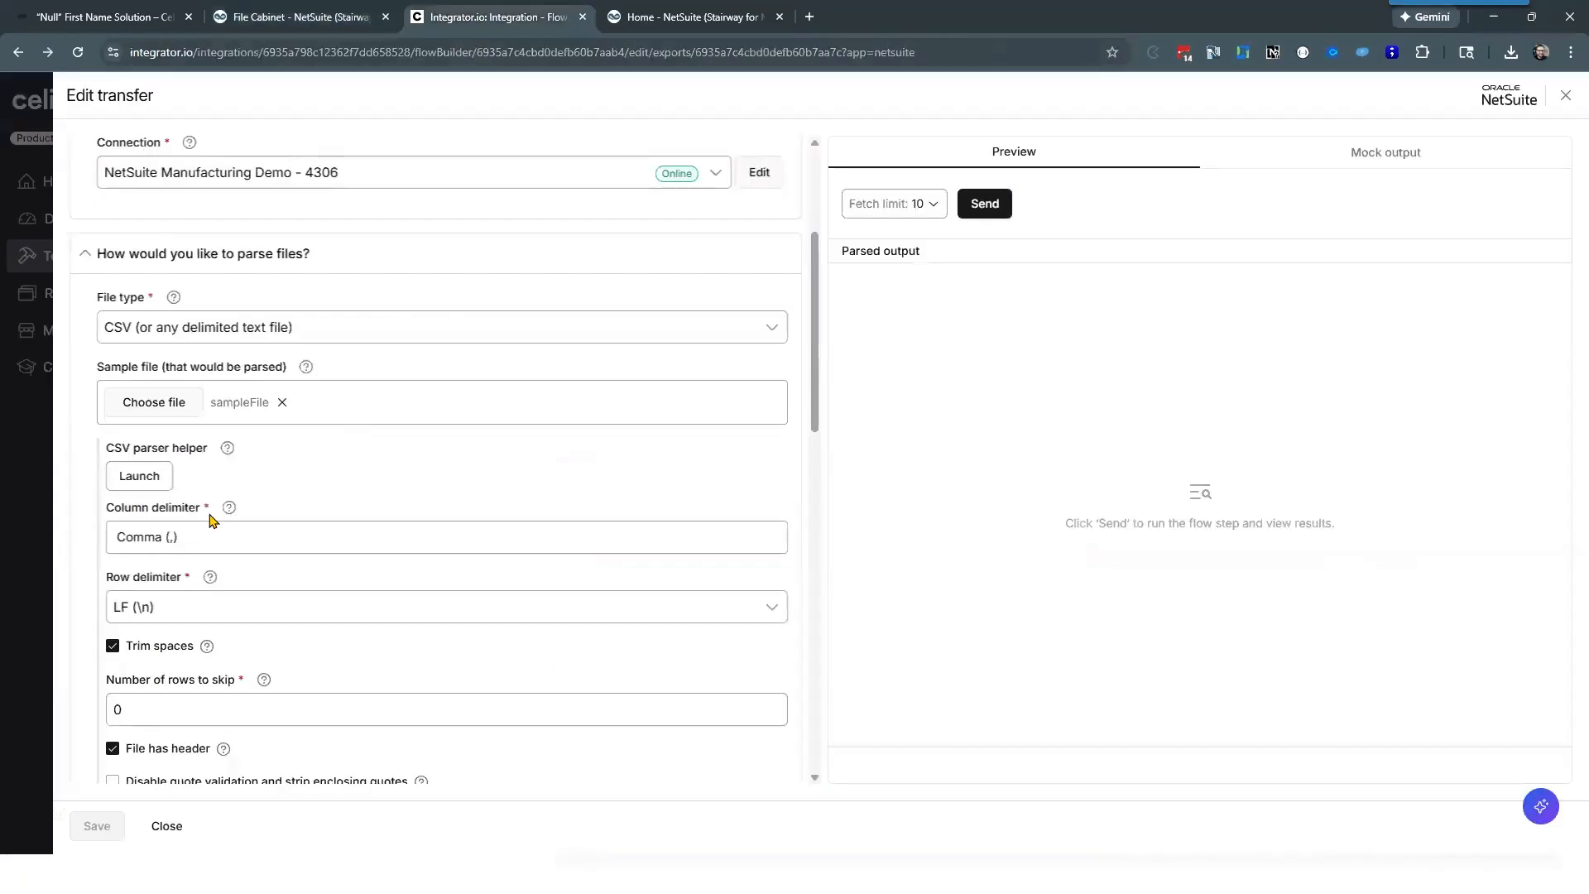
{"action": "scroll", "coordinate": [212, 505], "scroll_direction": "up", "scroll_amount": 2}
{"action": "scroll", "coordinate": [212, 472], "scroll_direction": "down", "scroll_amount": 5}
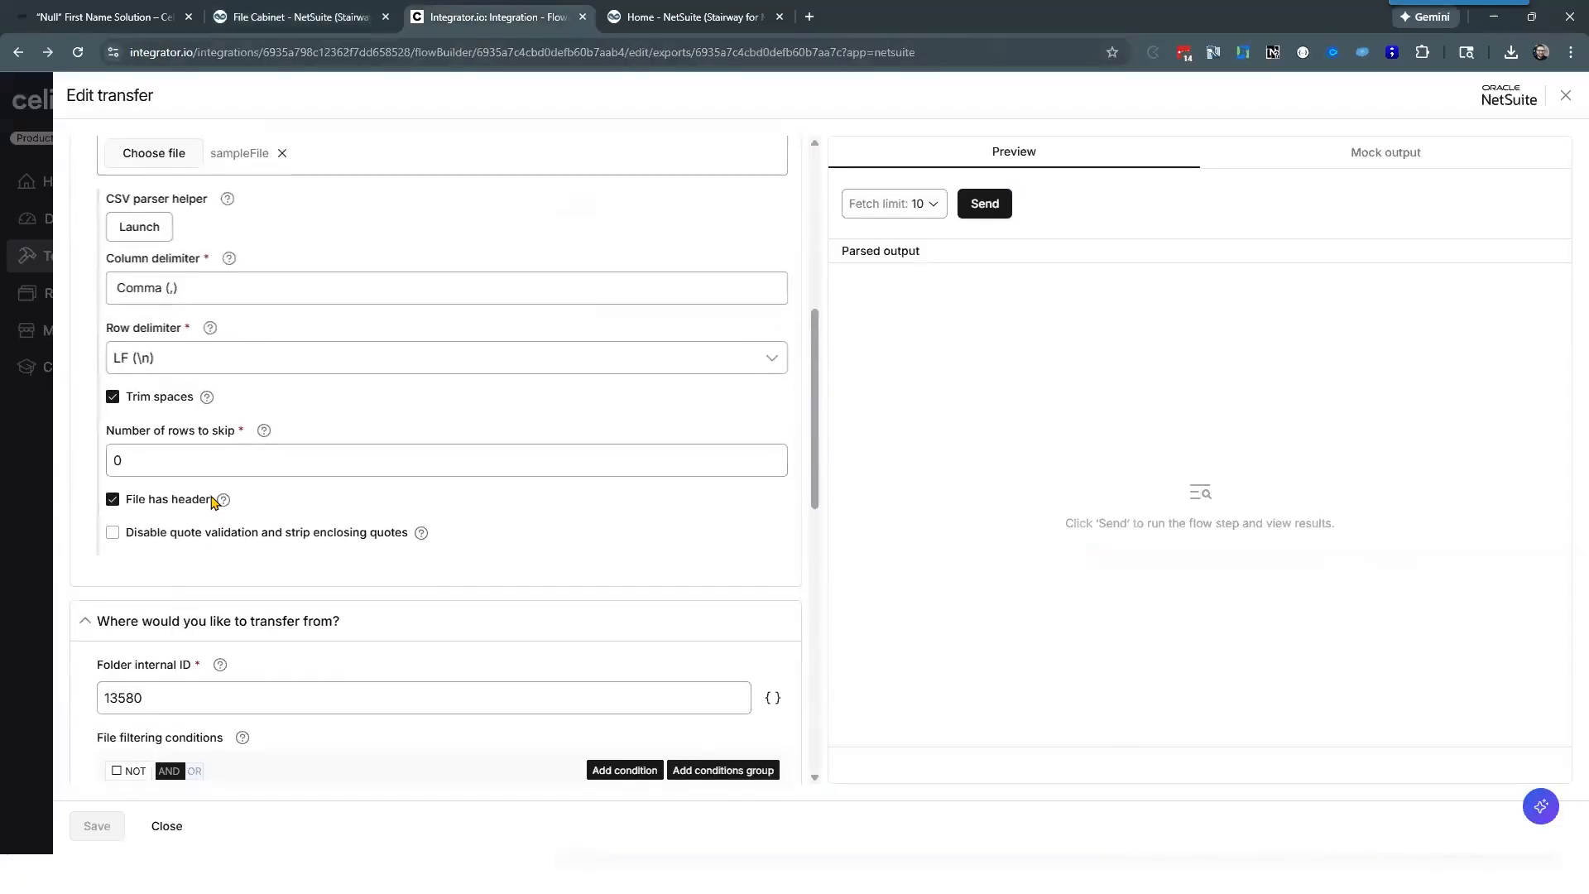
{"action": "scroll", "coordinate": [213, 501], "scroll_direction": "down", "scroll_amount": 3}
{"action": "left_click", "coordinate": [167, 450]}
{"action": "double_click", "coordinate": [165, 450]}
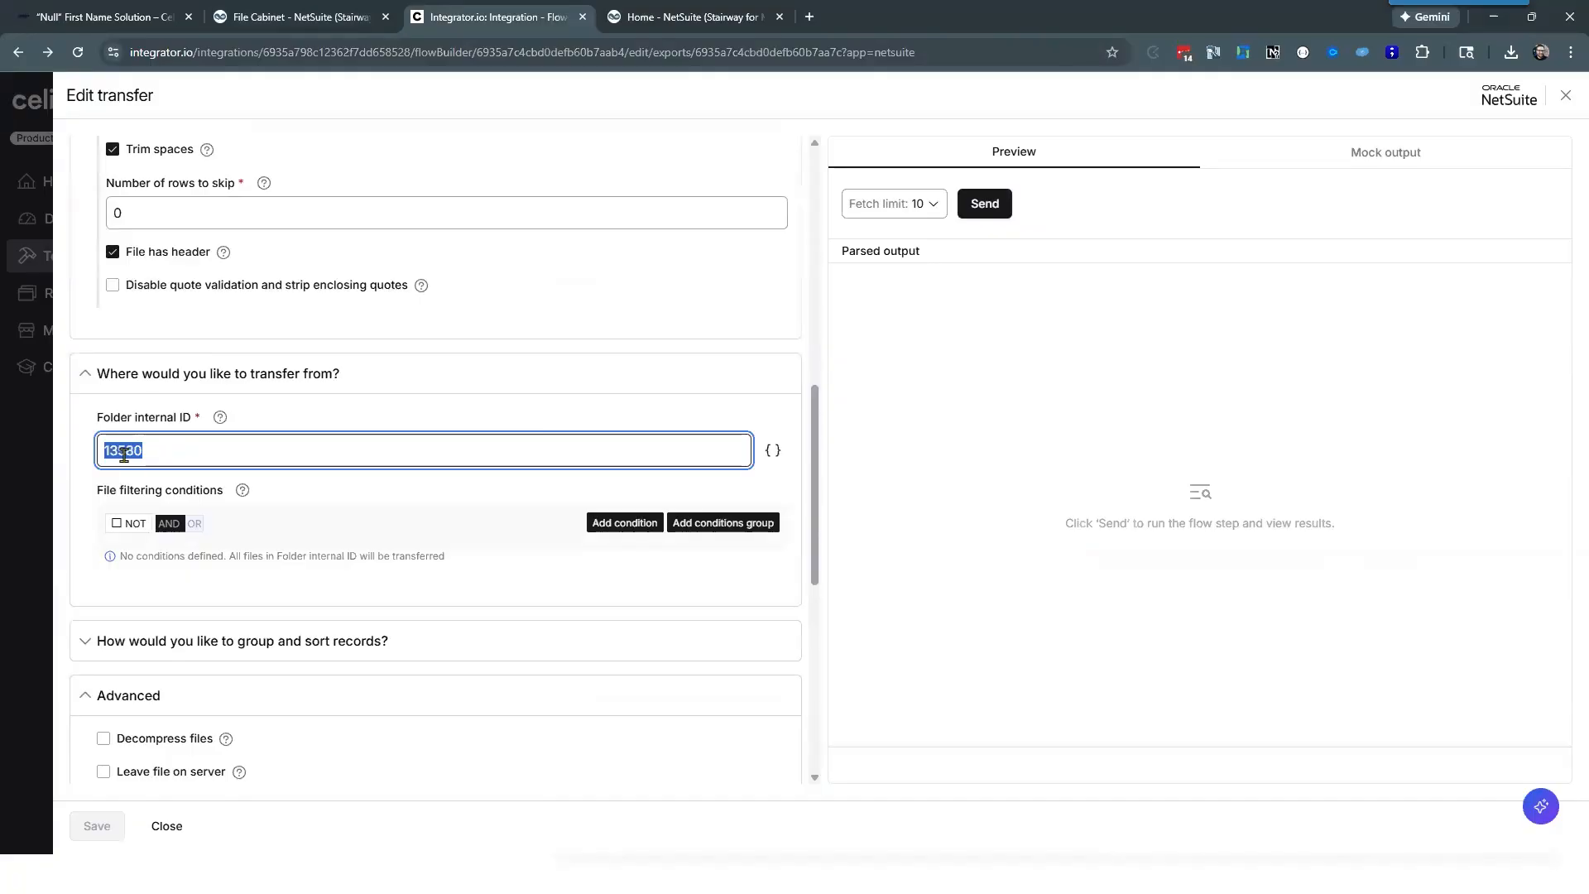
Step: Open the Files for Celigo folder in NetSuite, and check the Backup folder internal ID in the Celigo transfer's advanced settings
{"action": "left_click", "coordinate": [306, 18]}
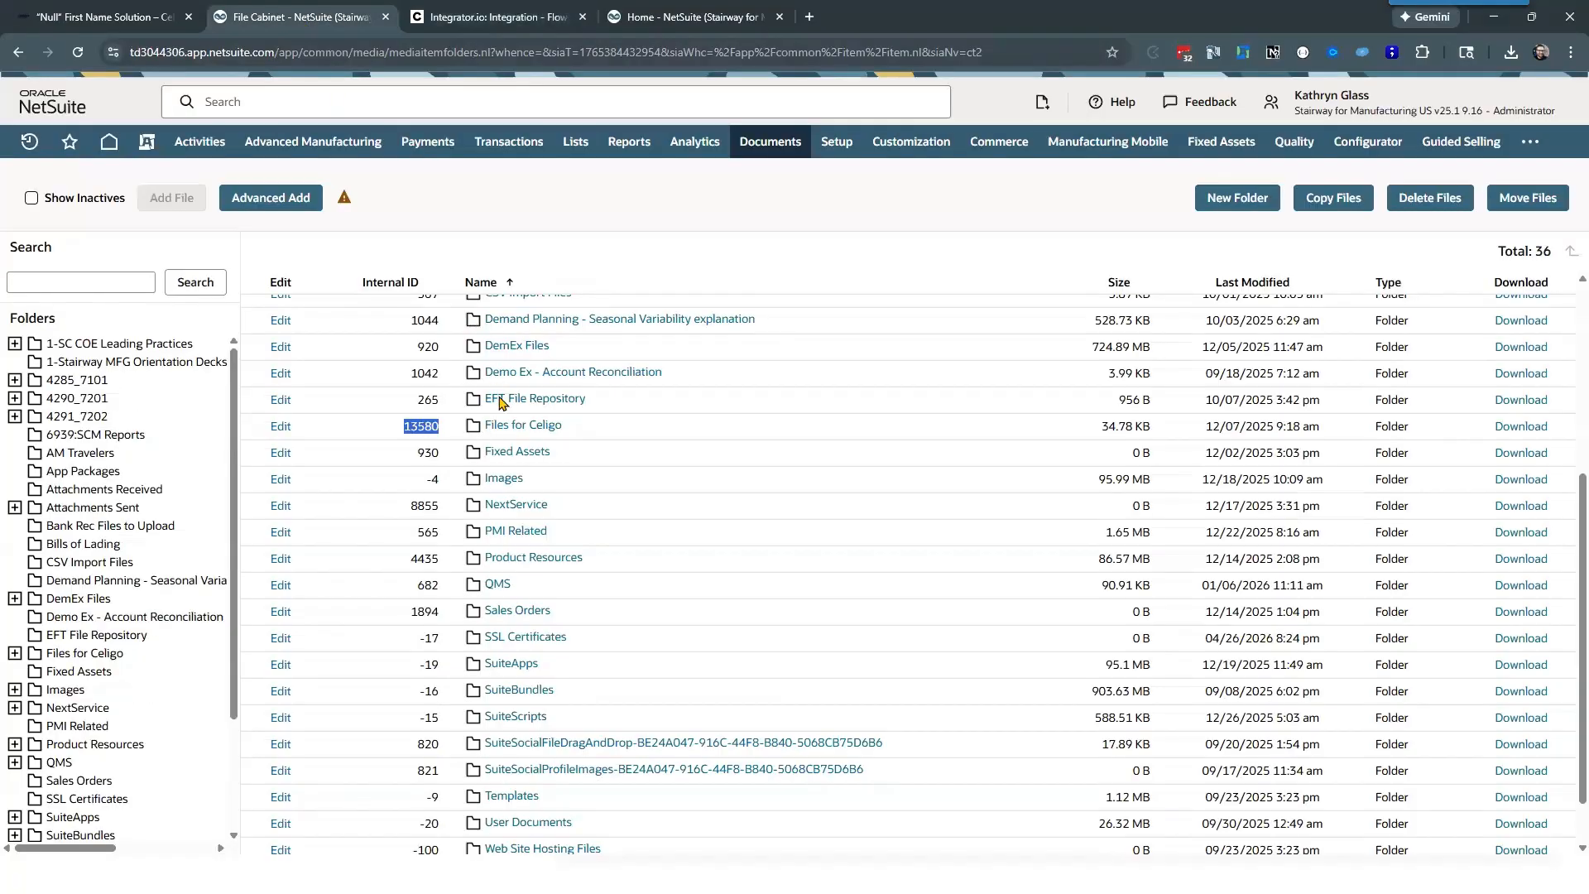
{"action": "left_click", "coordinate": [523, 427]}
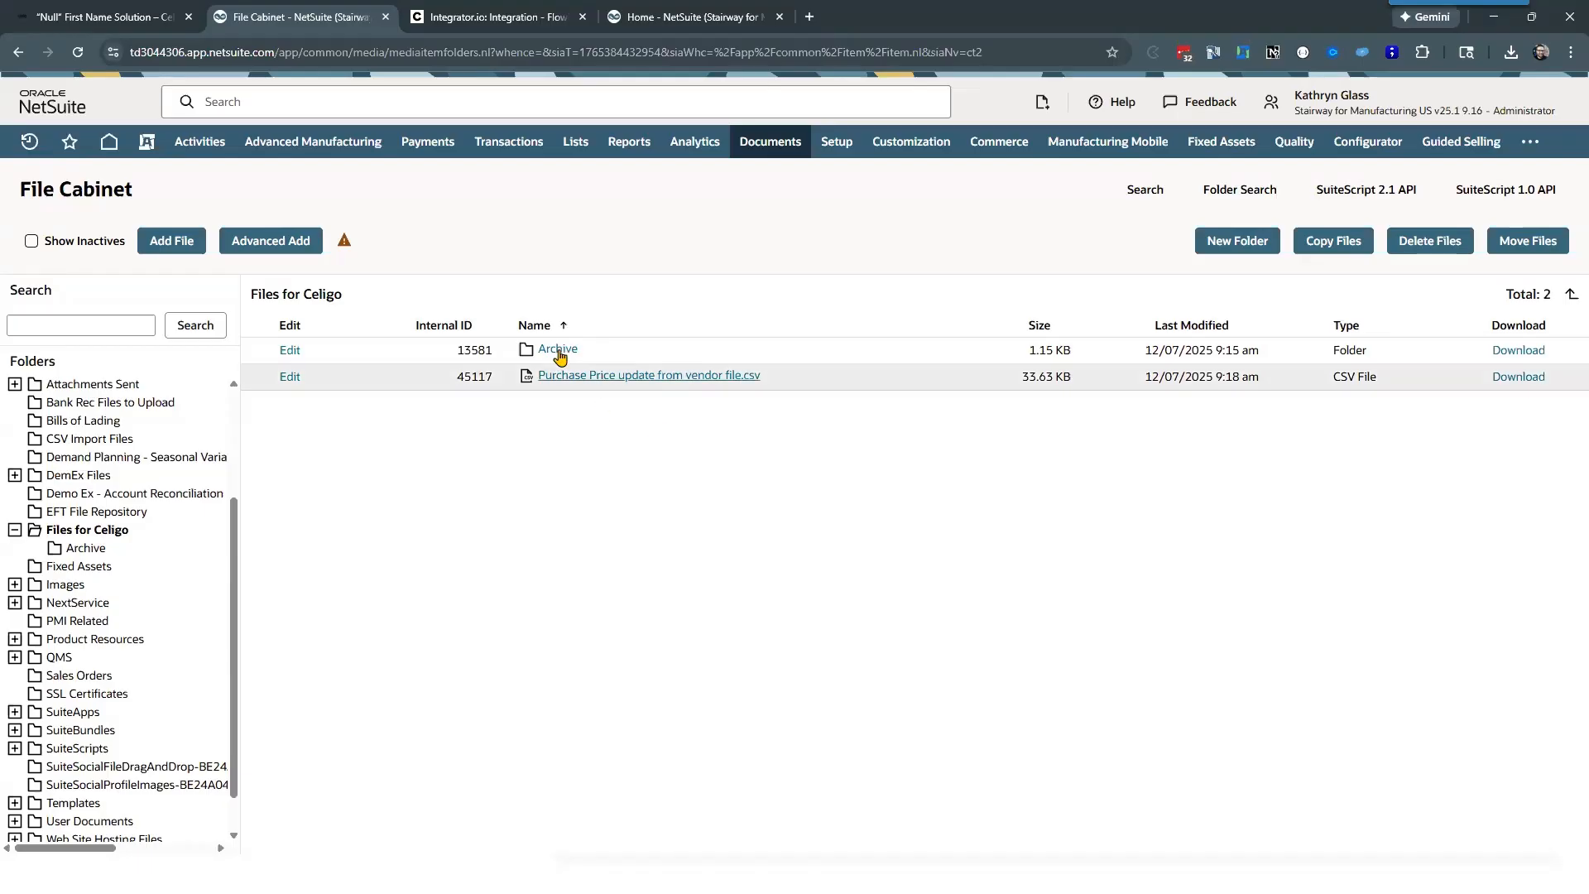
{"action": "left_click", "coordinate": [495, 16]}
{"action": "scroll", "coordinate": [173, 490], "scroll_direction": "down", "scroll_amount": 2}
{"action": "scroll", "coordinate": [151, 481], "scroll_direction": "down", "scroll_amount": 3}
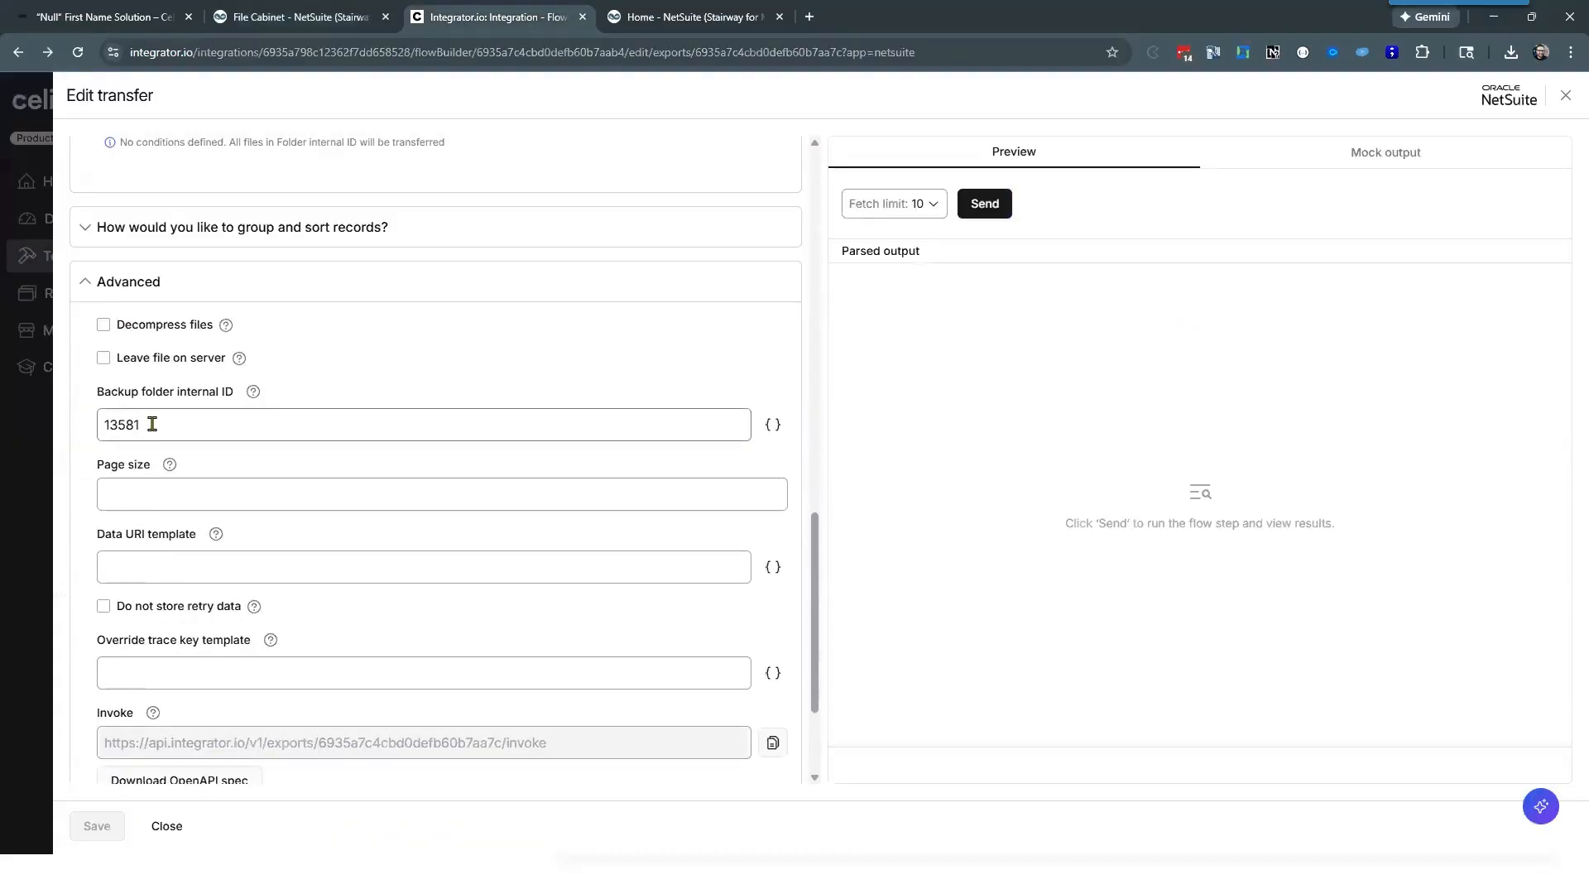
{"action": "double_click", "coordinate": [152, 424]}
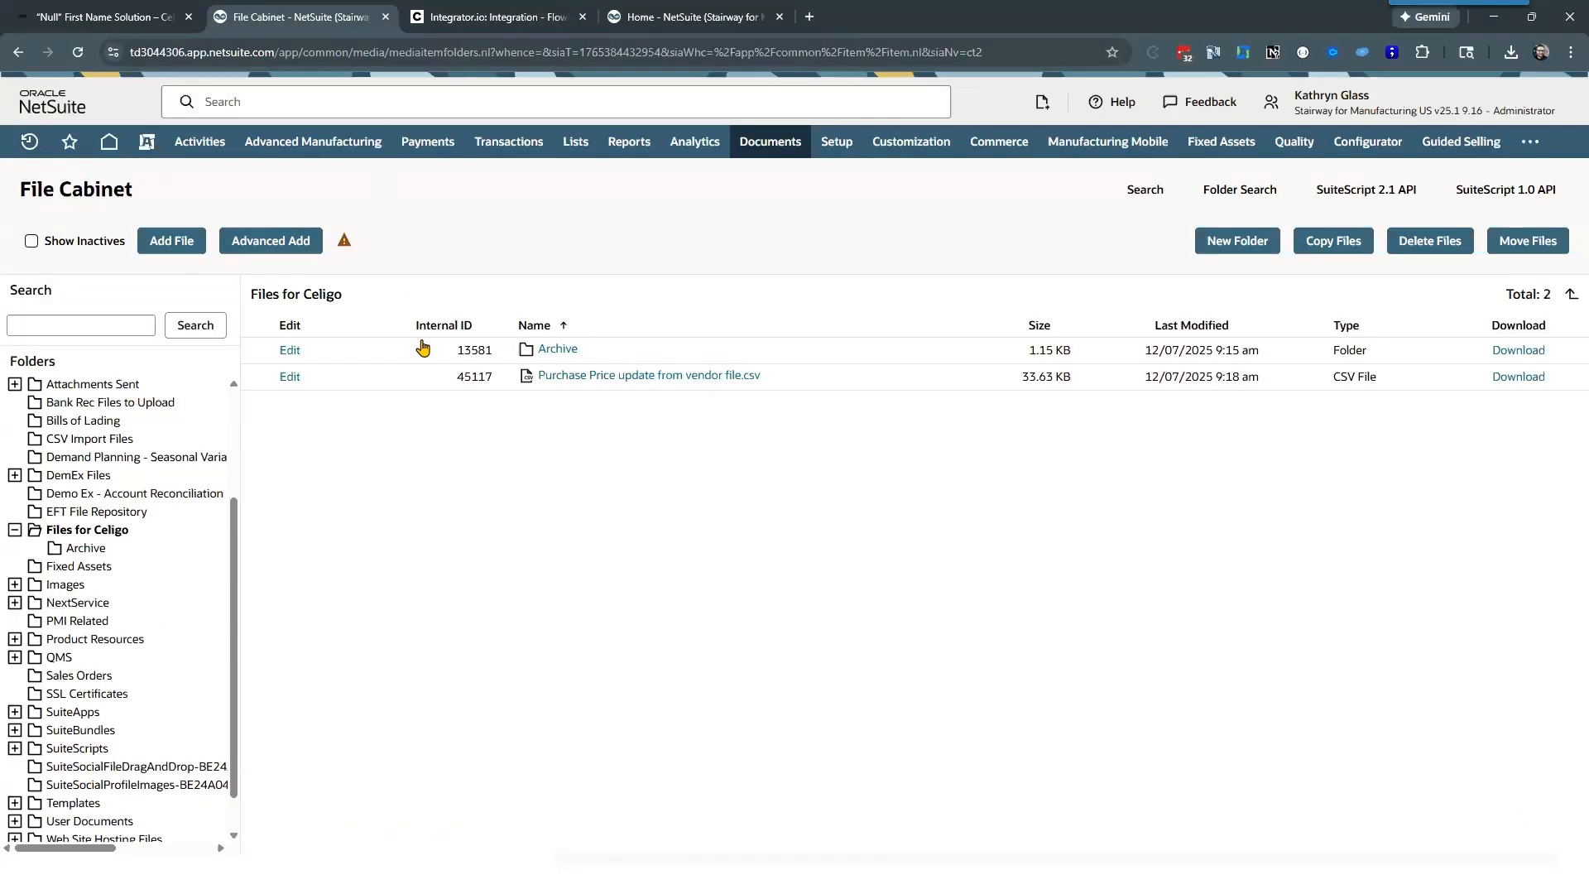
Step: Switch to NetSuite, view the contents of the Archive subfolder and return to the Files for Celigo folder
{"action": "left_click", "coordinate": [329, 19]}
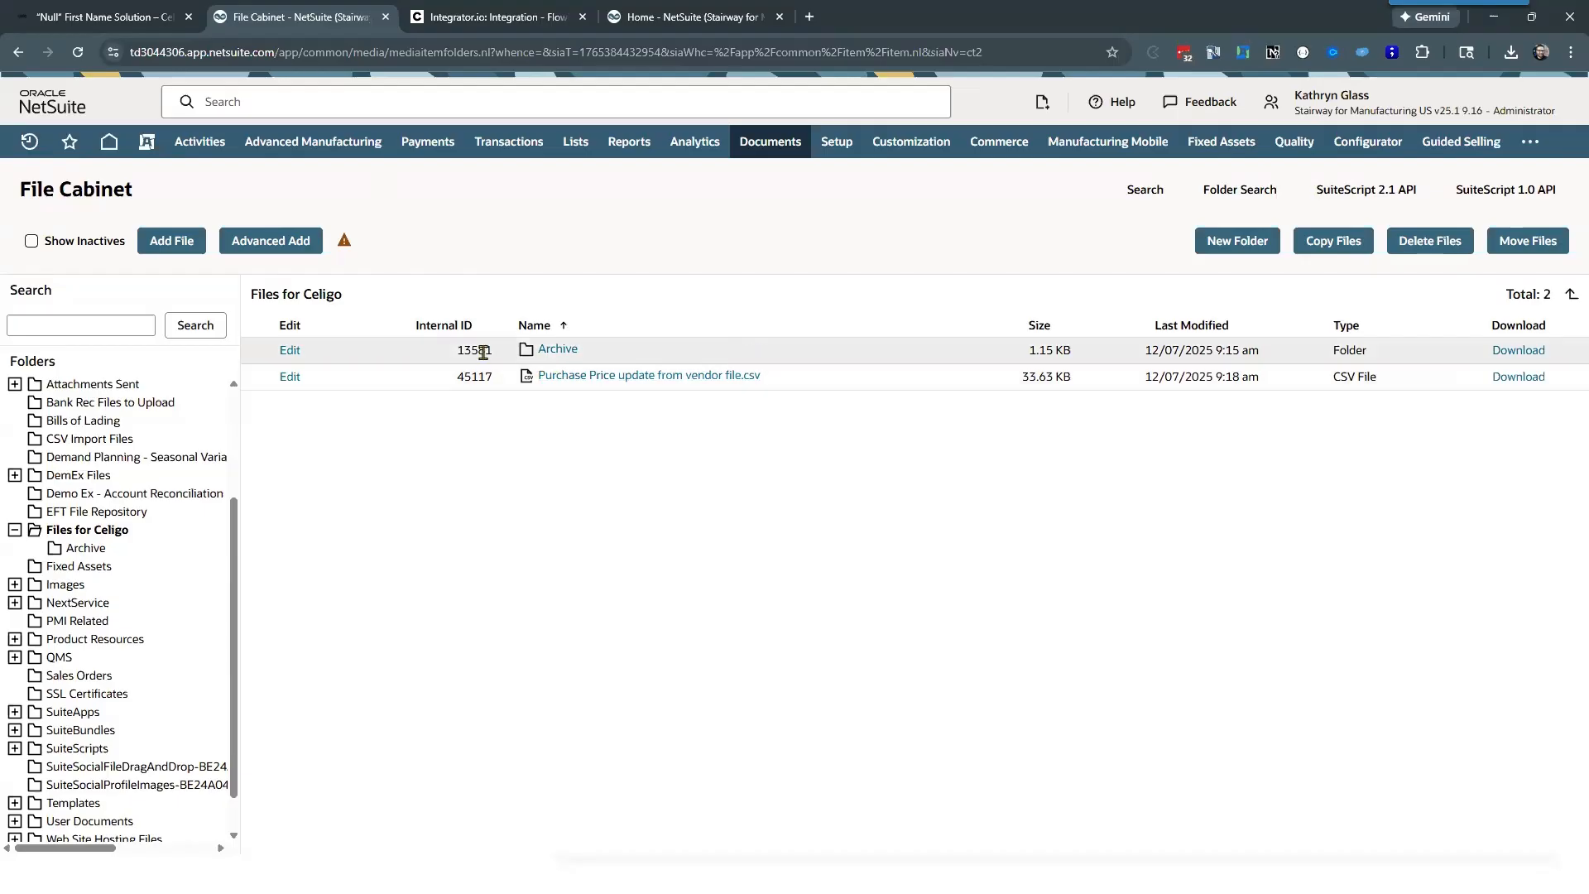
{"action": "left_click", "coordinate": [552, 350]}
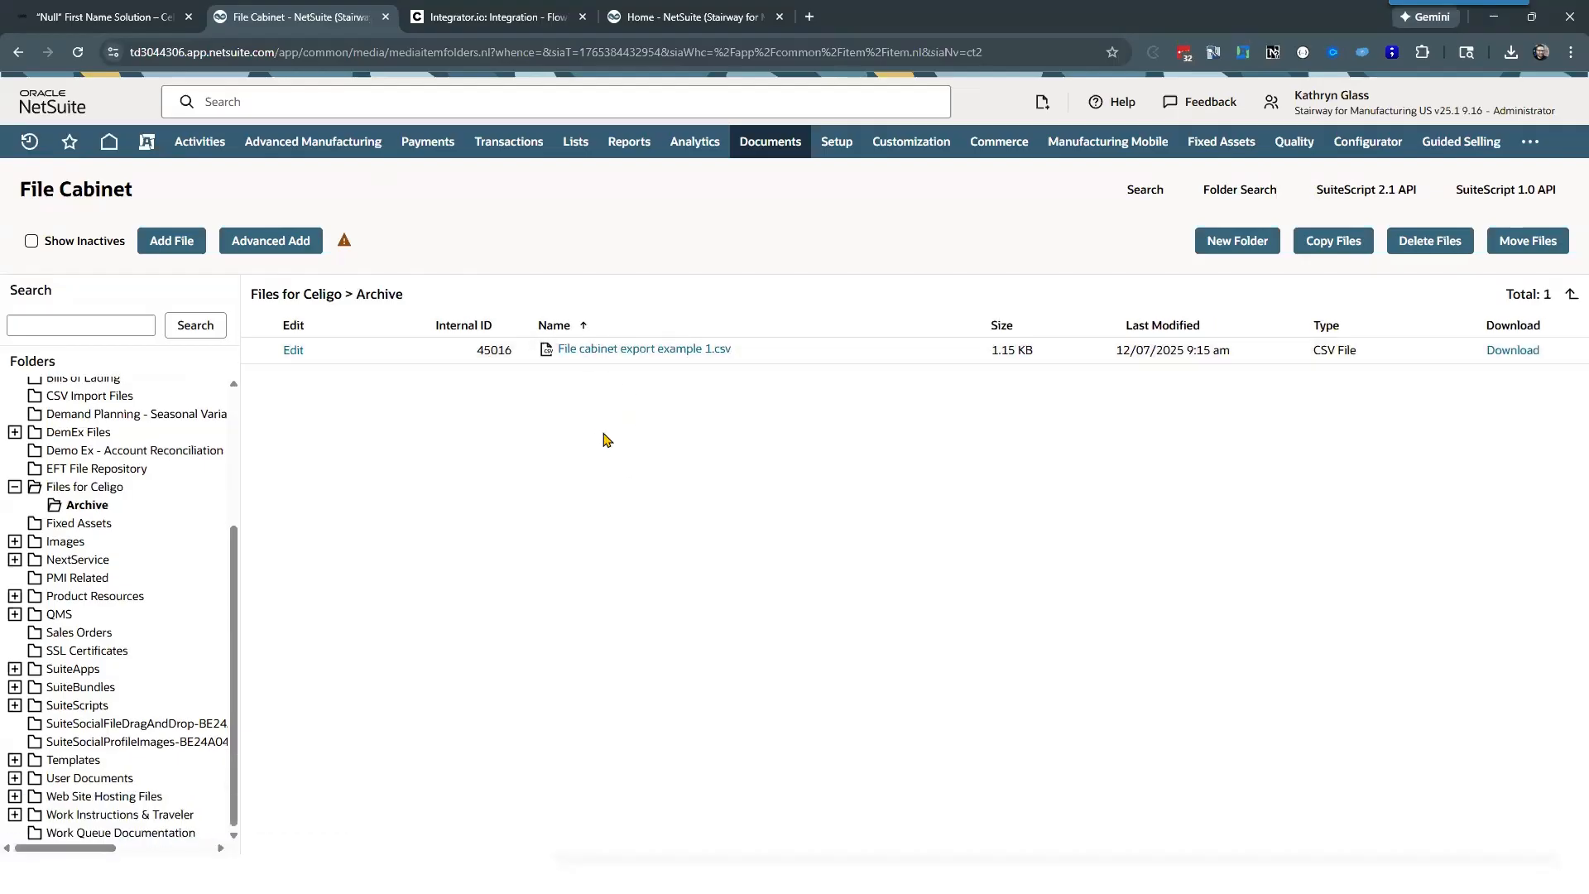
{"action": "left_click", "coordinate": [329, 300]}
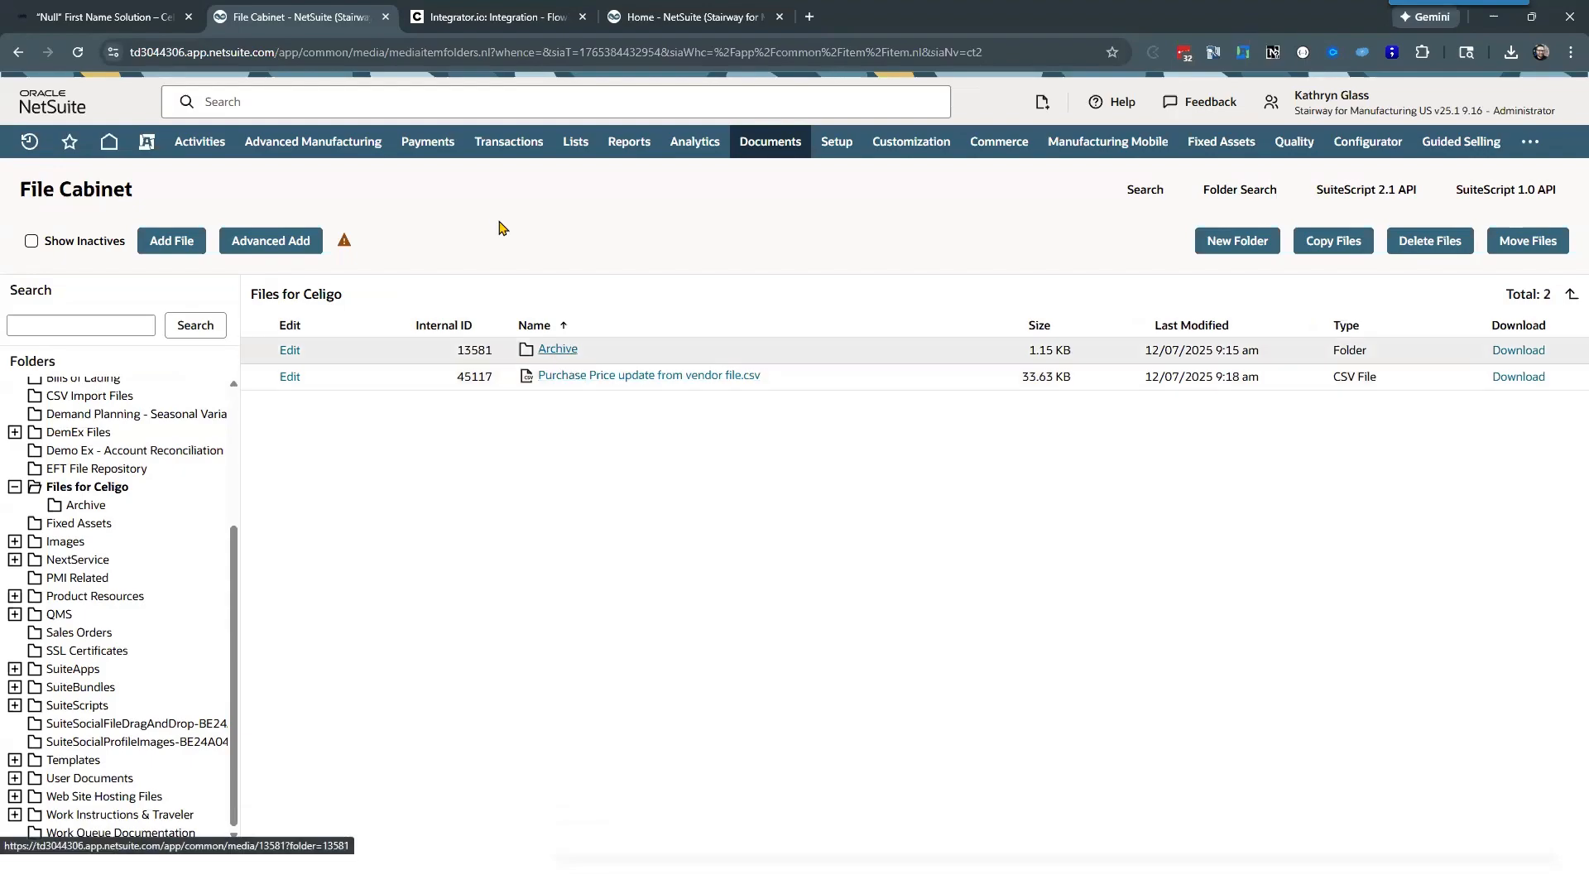
Step: Return to Celigo and close the transfer settings without changes to view the whole flow
{"action": "key", "text": "ctrl+Tab"}
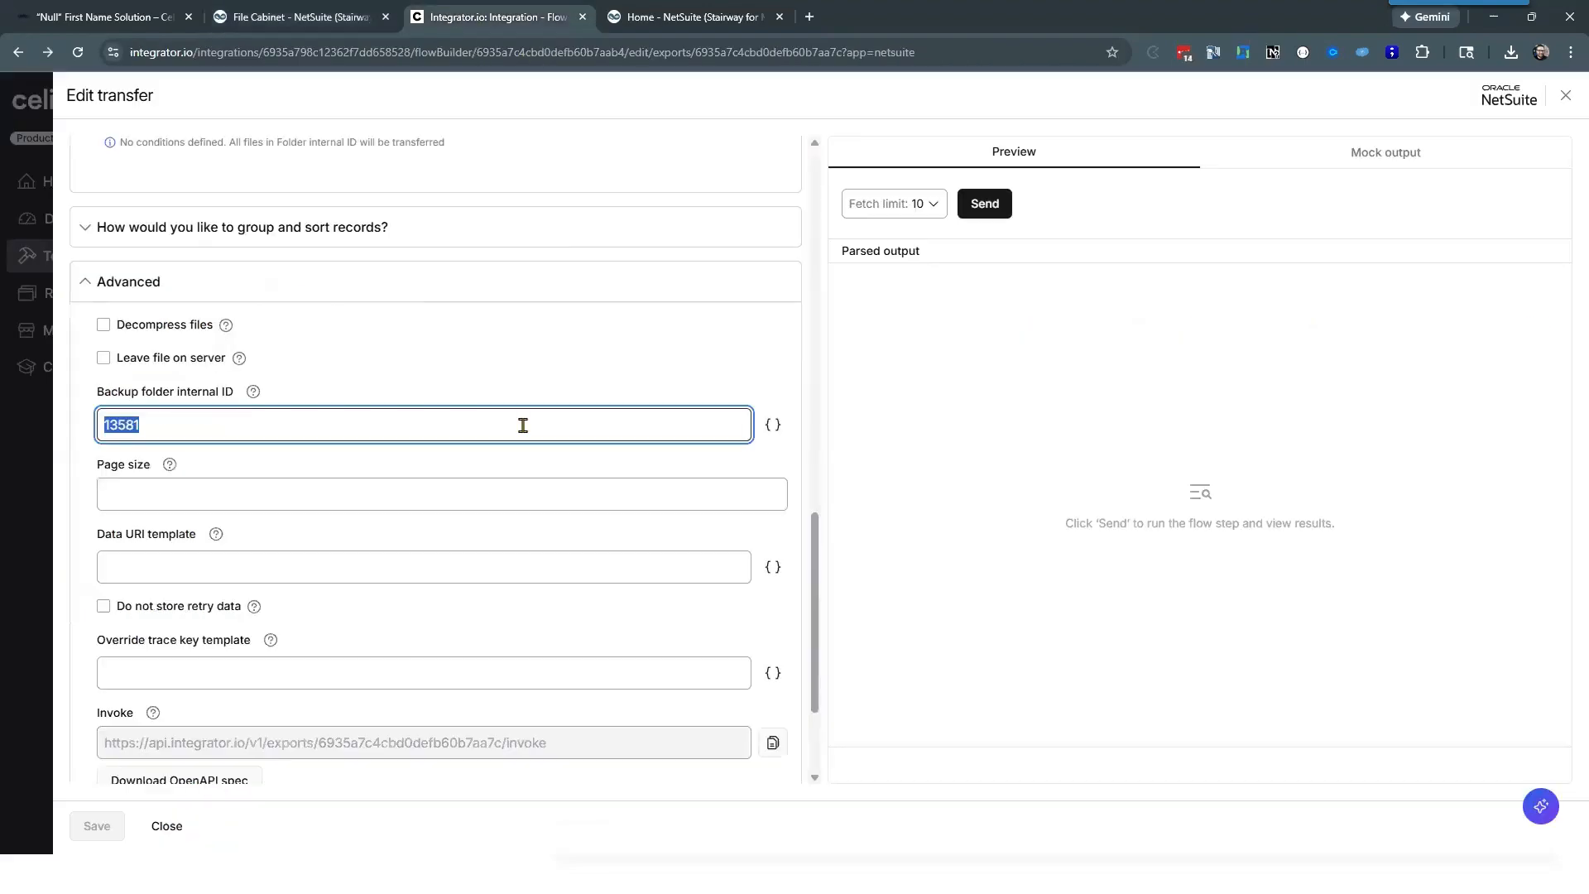
{"action": "left_click", "coordinate": [168, 826]}
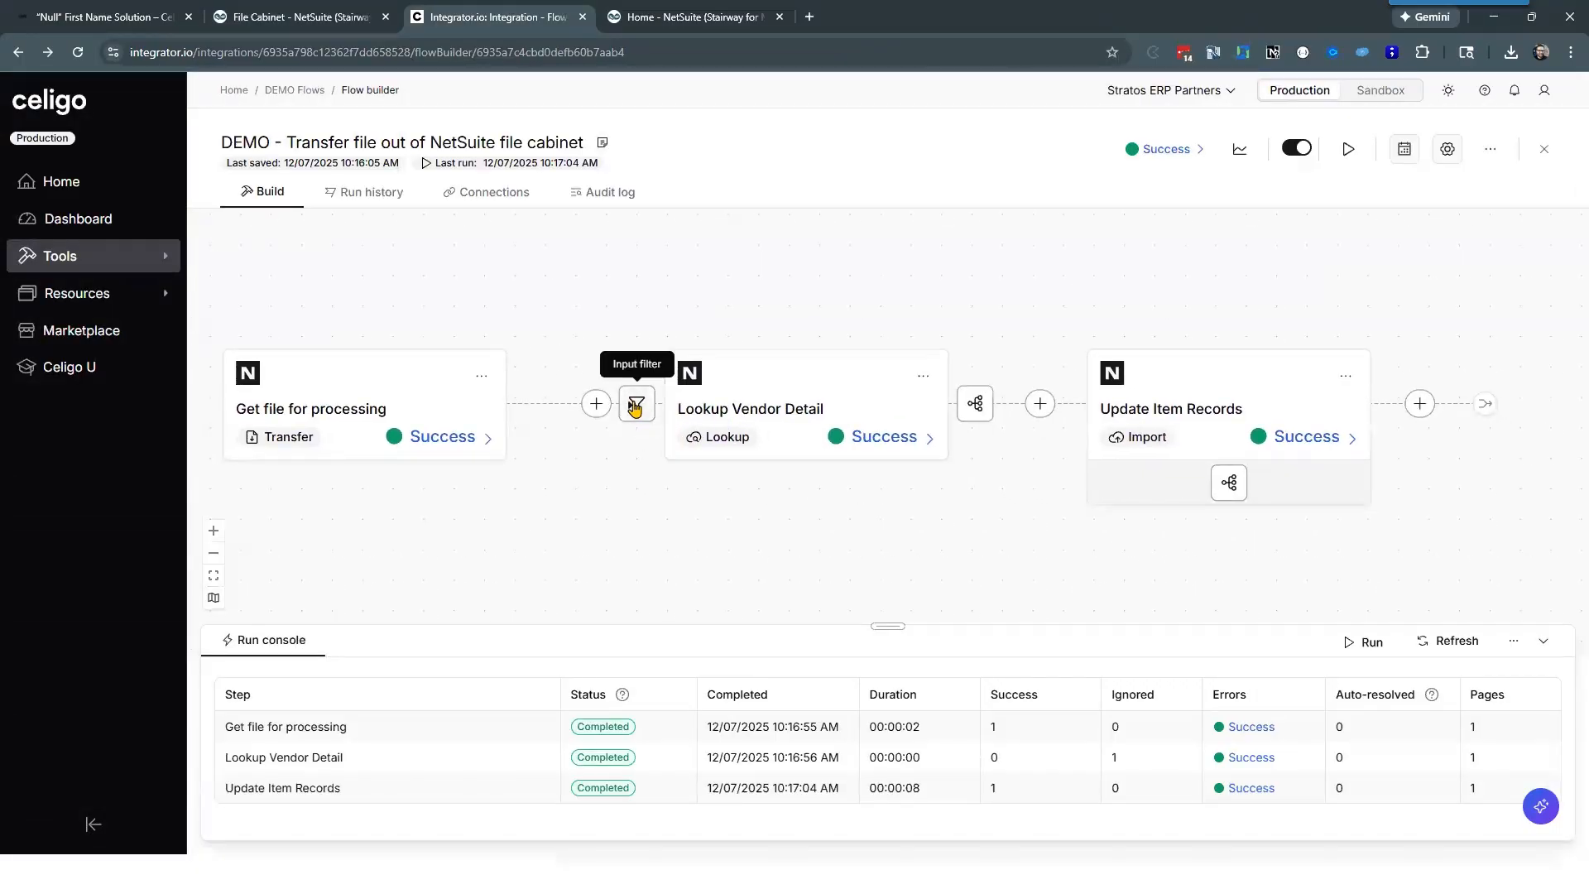
{"action": "left_click_drag", "start_coordinate": [900, 523], "coordinate": [898, 520]}
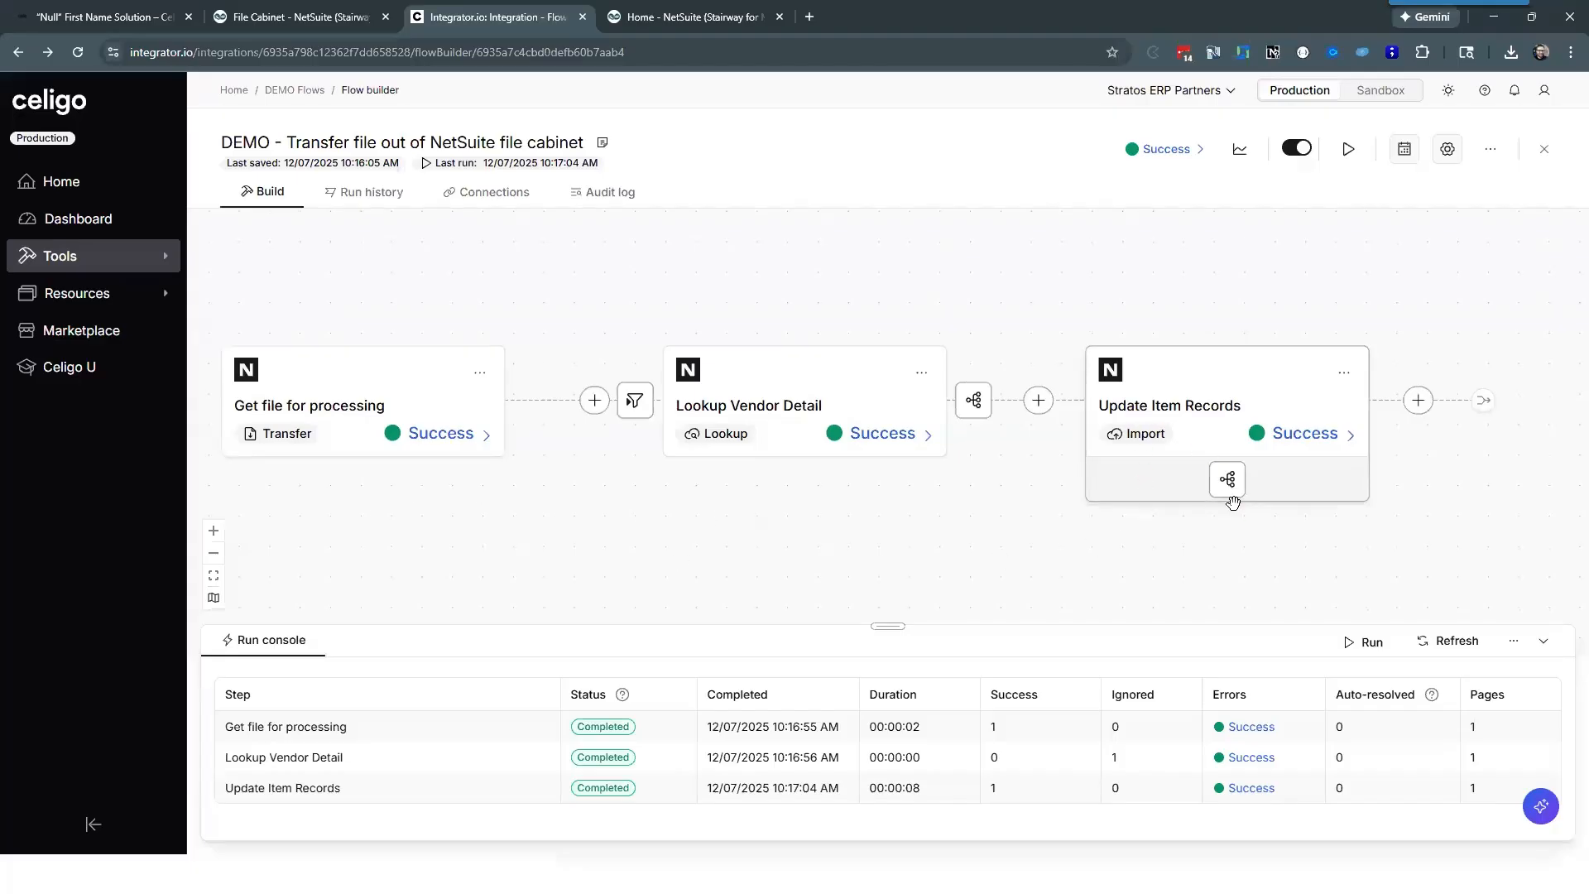
Step: Review the field mapping of the Update Item Records import and close it without changes
{"action": "left_click", "coordinate": [1228, 483]}
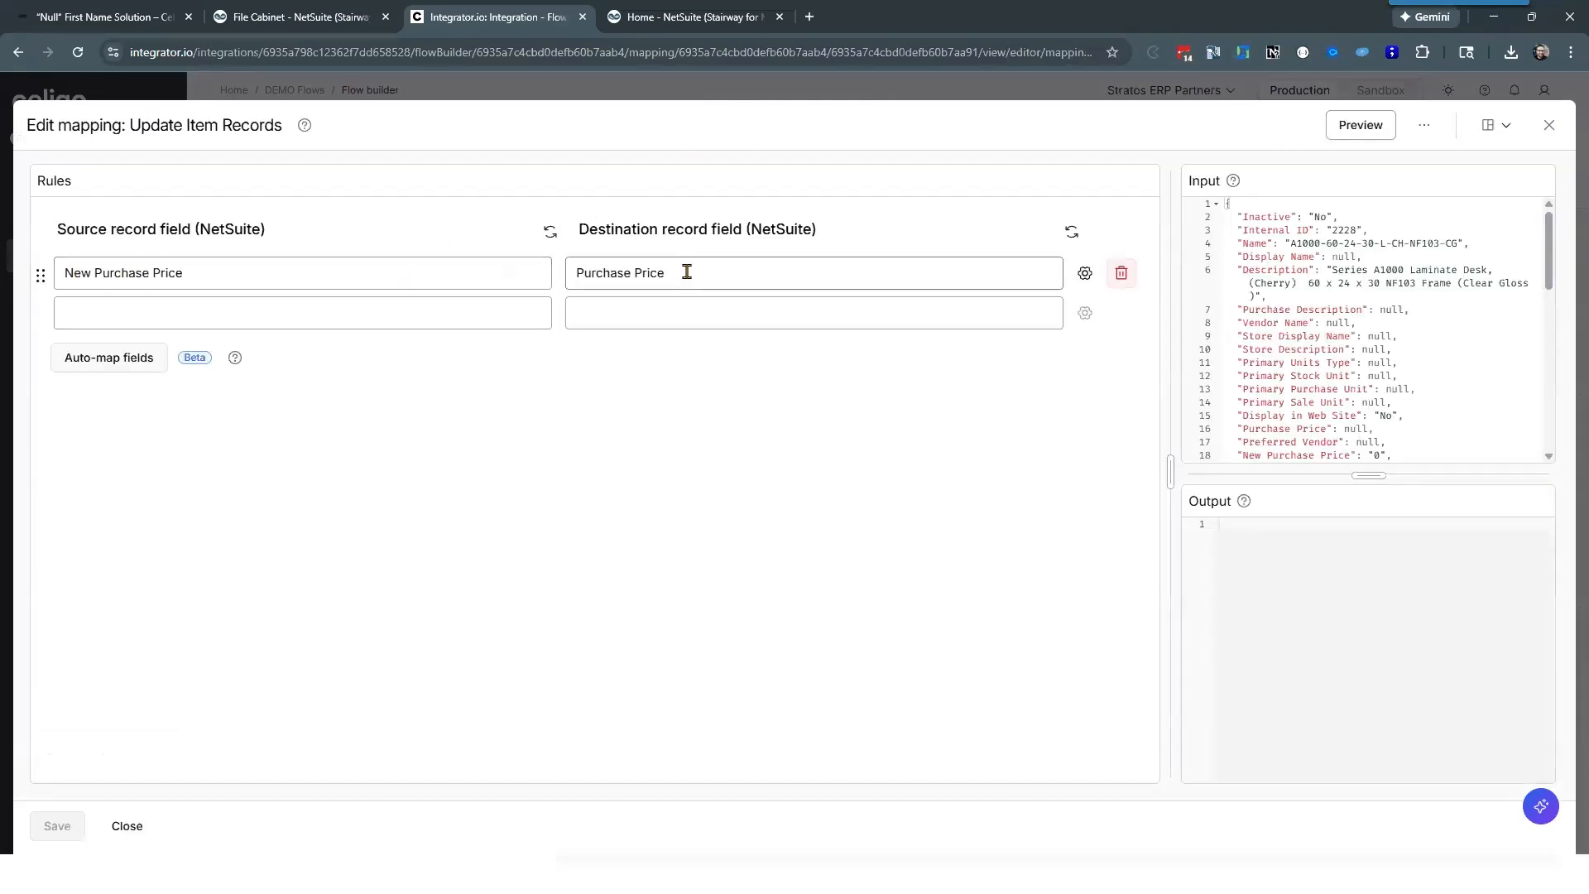
{"action": "left_click", "coordinate": [128, 826]}
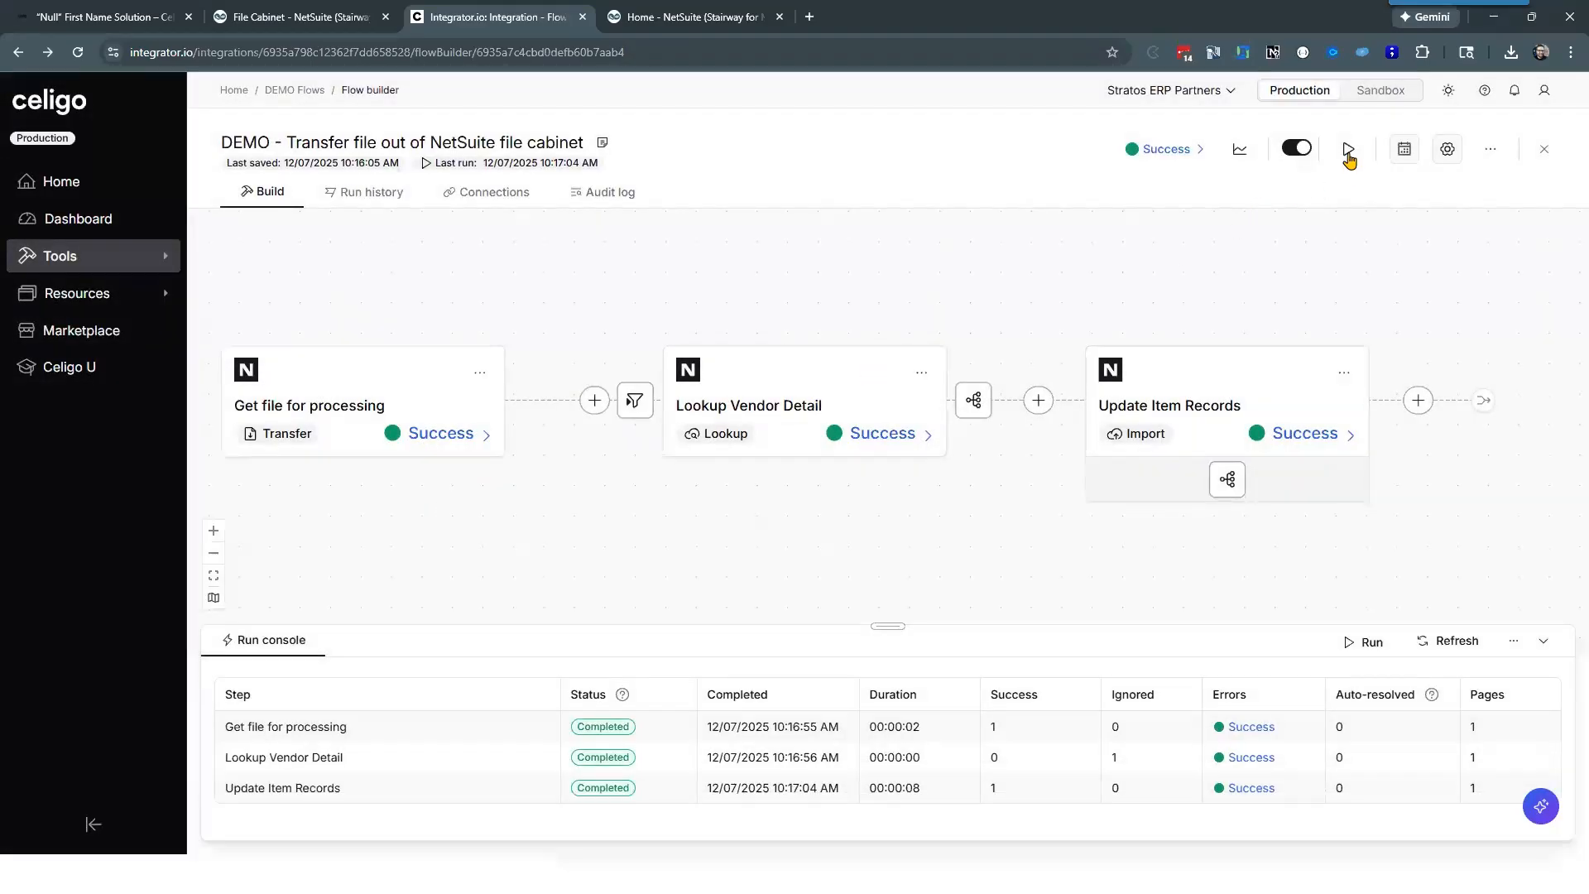
Step: Run the DEMO - Transfer file out of NetSuite file cabinet flow and enlarge the run console to follow its progress
{"action": "left_click", "coordinate": [1348, 149]}
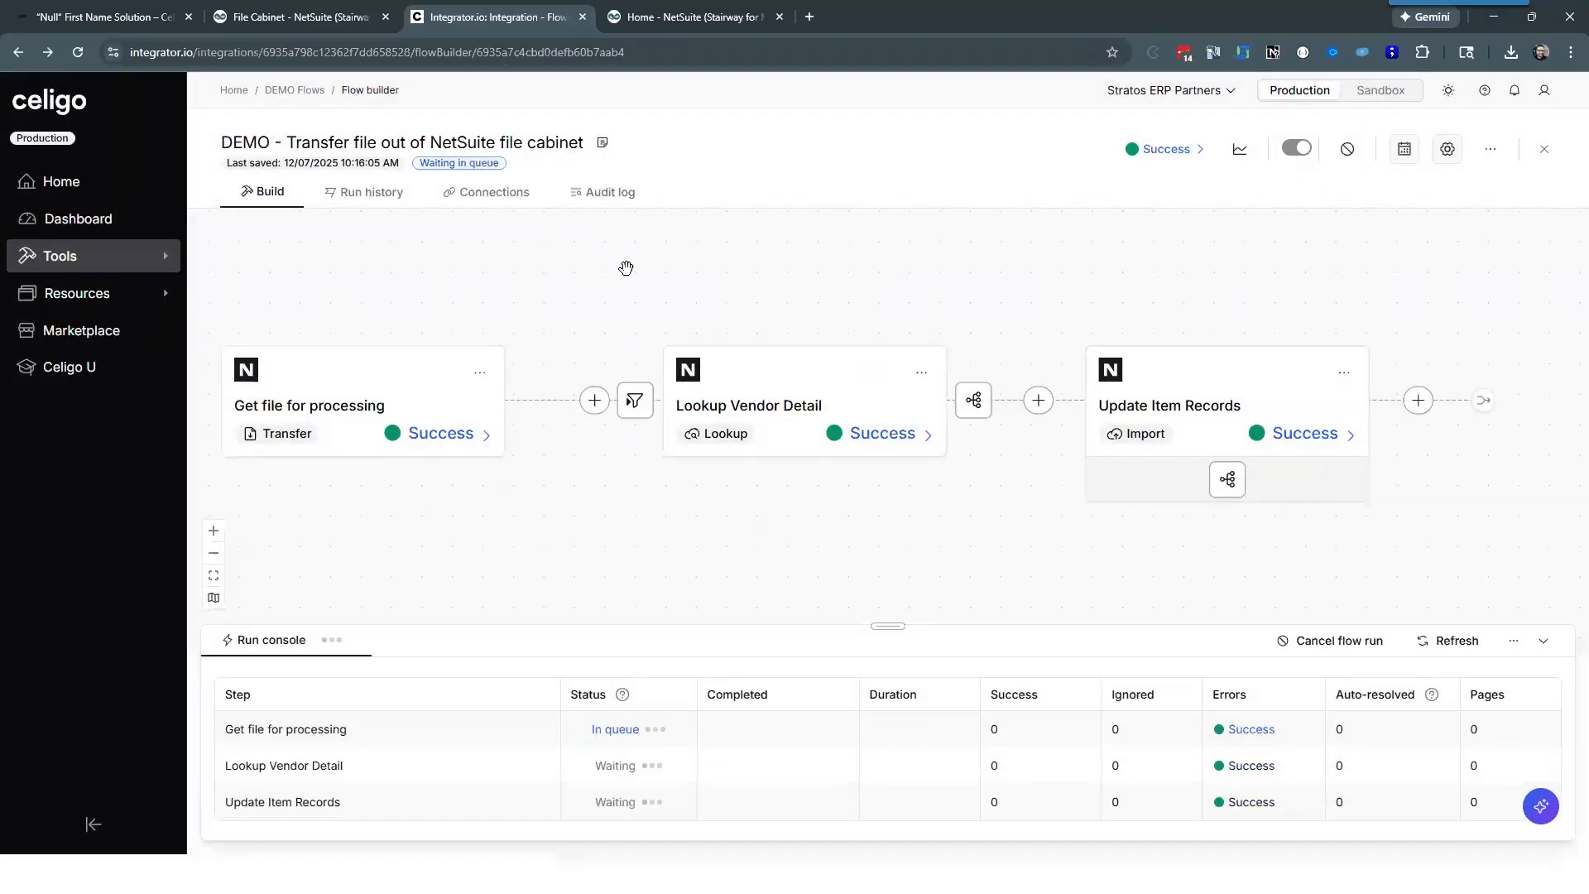
{"action": "left_click_drag", "start_coordinate": [648, 268], "coordinate": [684, 266]}
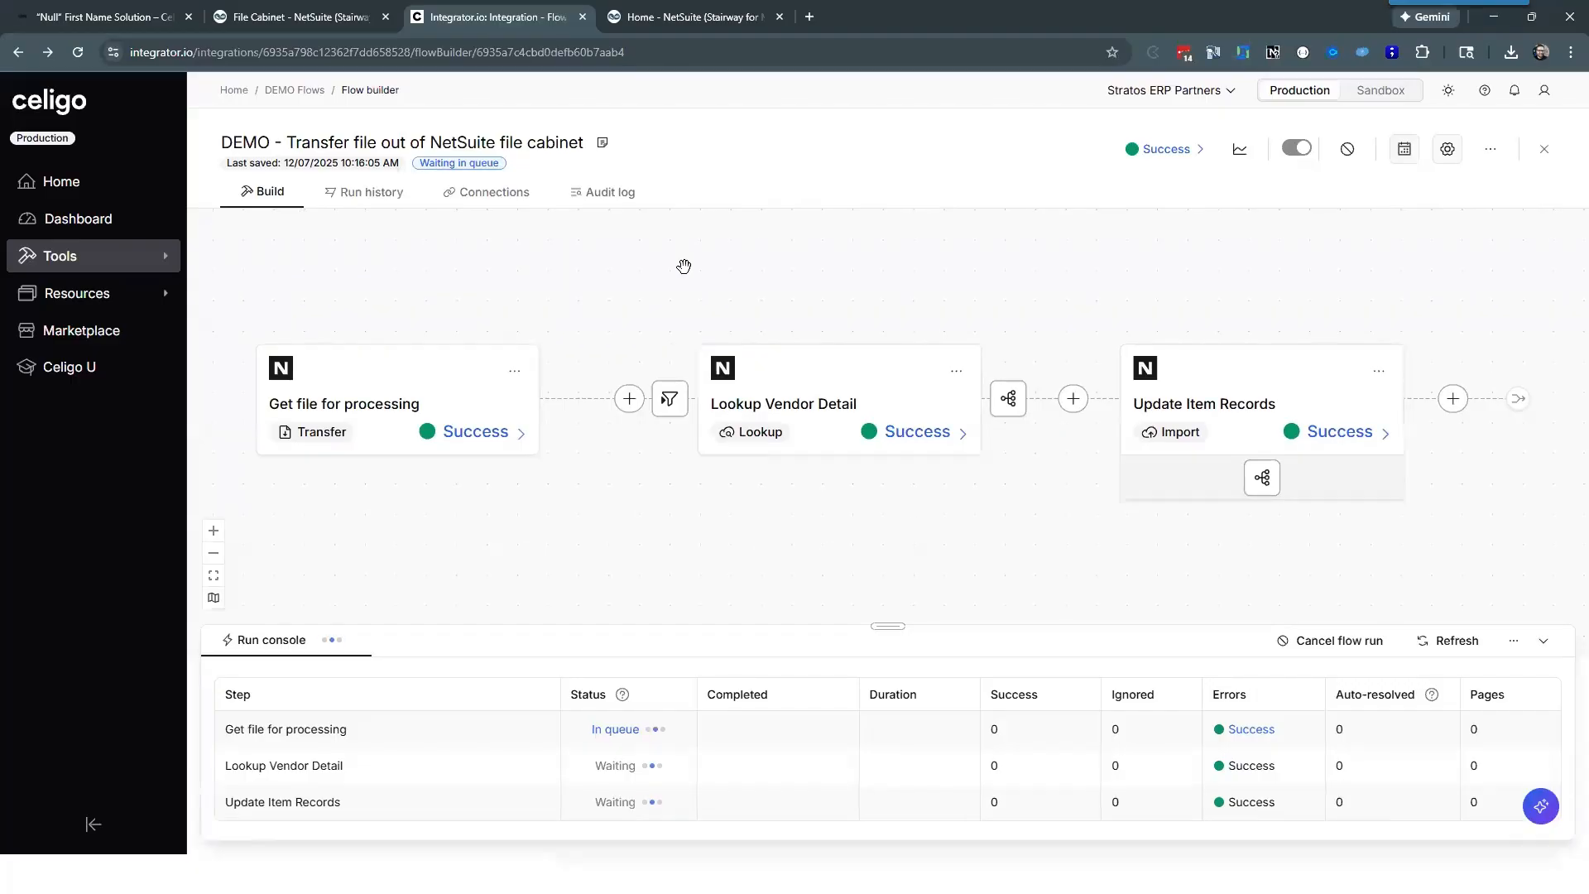
{"action": "left_click_drag", "start_coordinate": [889, 621], "coordinate": [888, 543]}
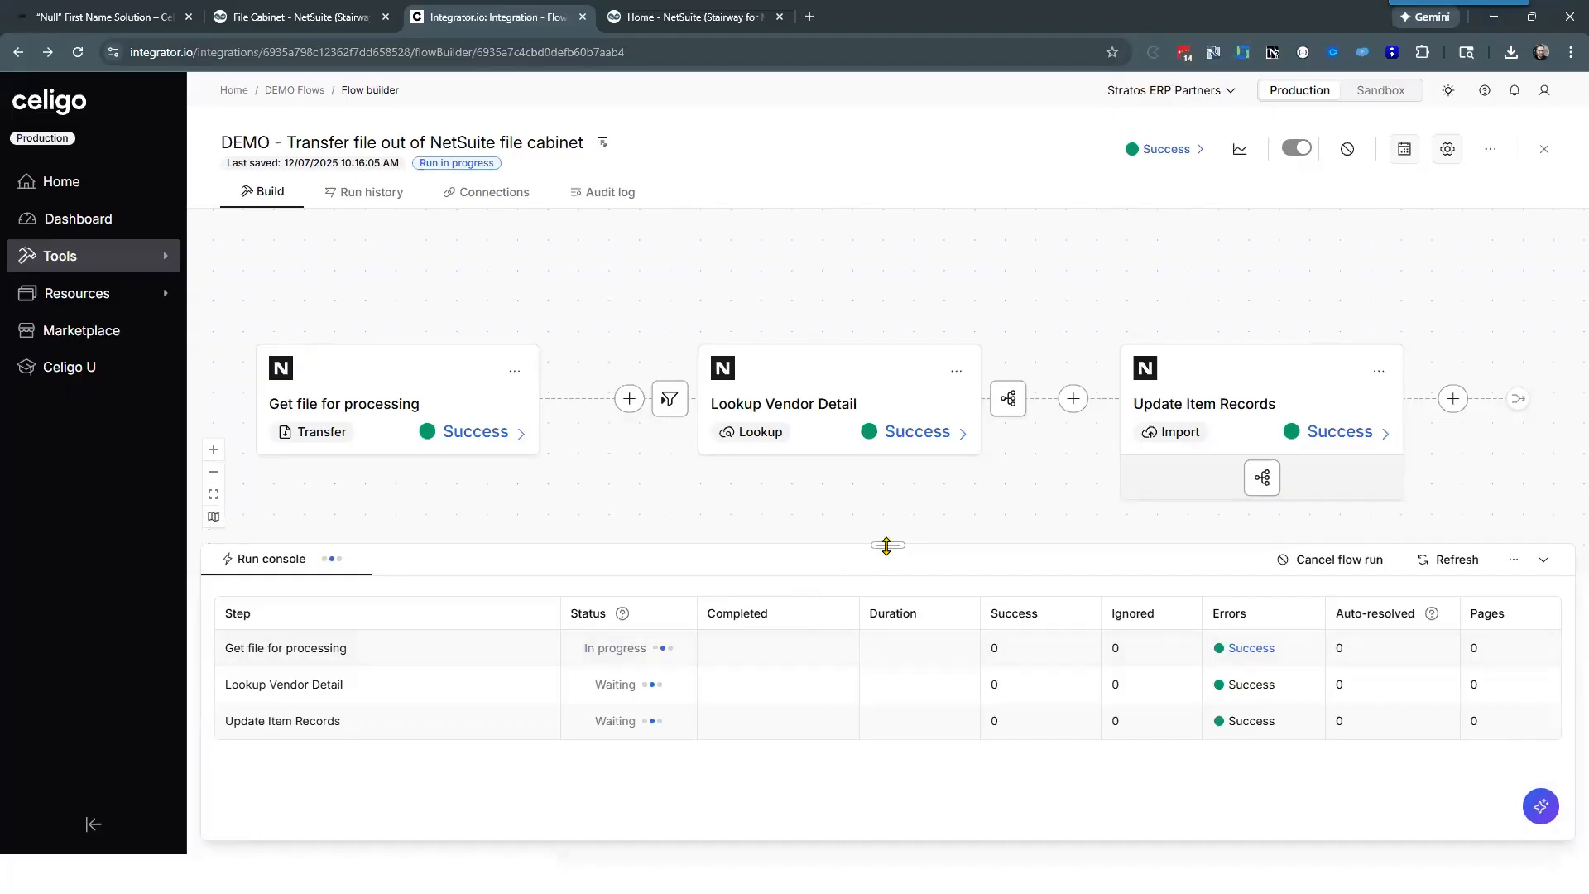
{"action": "left_click_drag", "start_coordinate": [887, 547], "coordinate": [886, 560]}
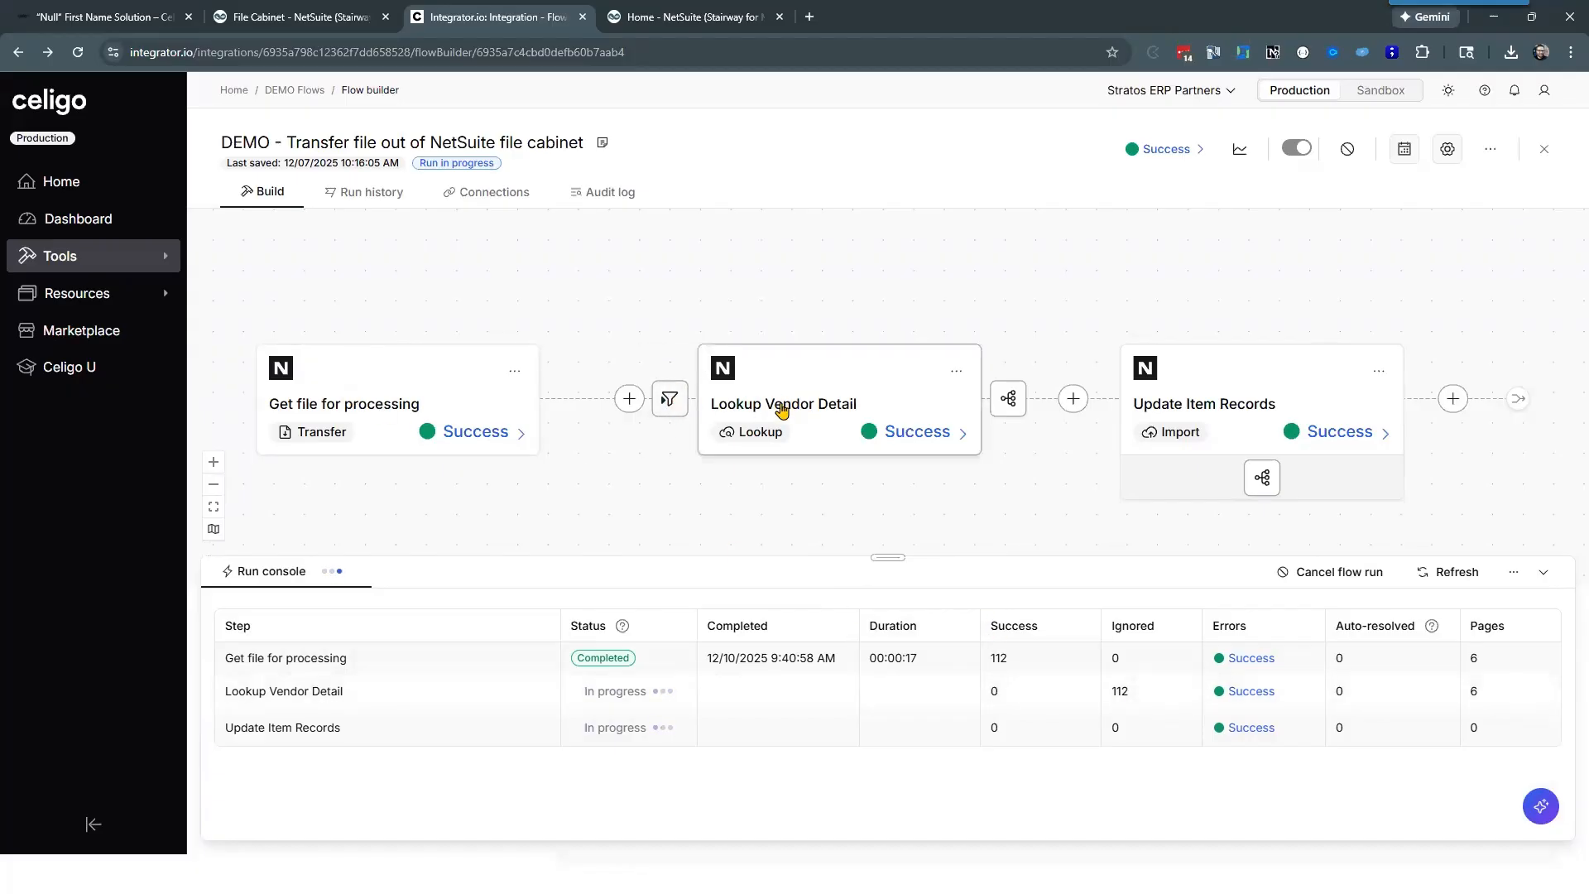
{"action": "left_click_drag", "start_coordinate": [835, 490], "coordinate": [819, 472]}
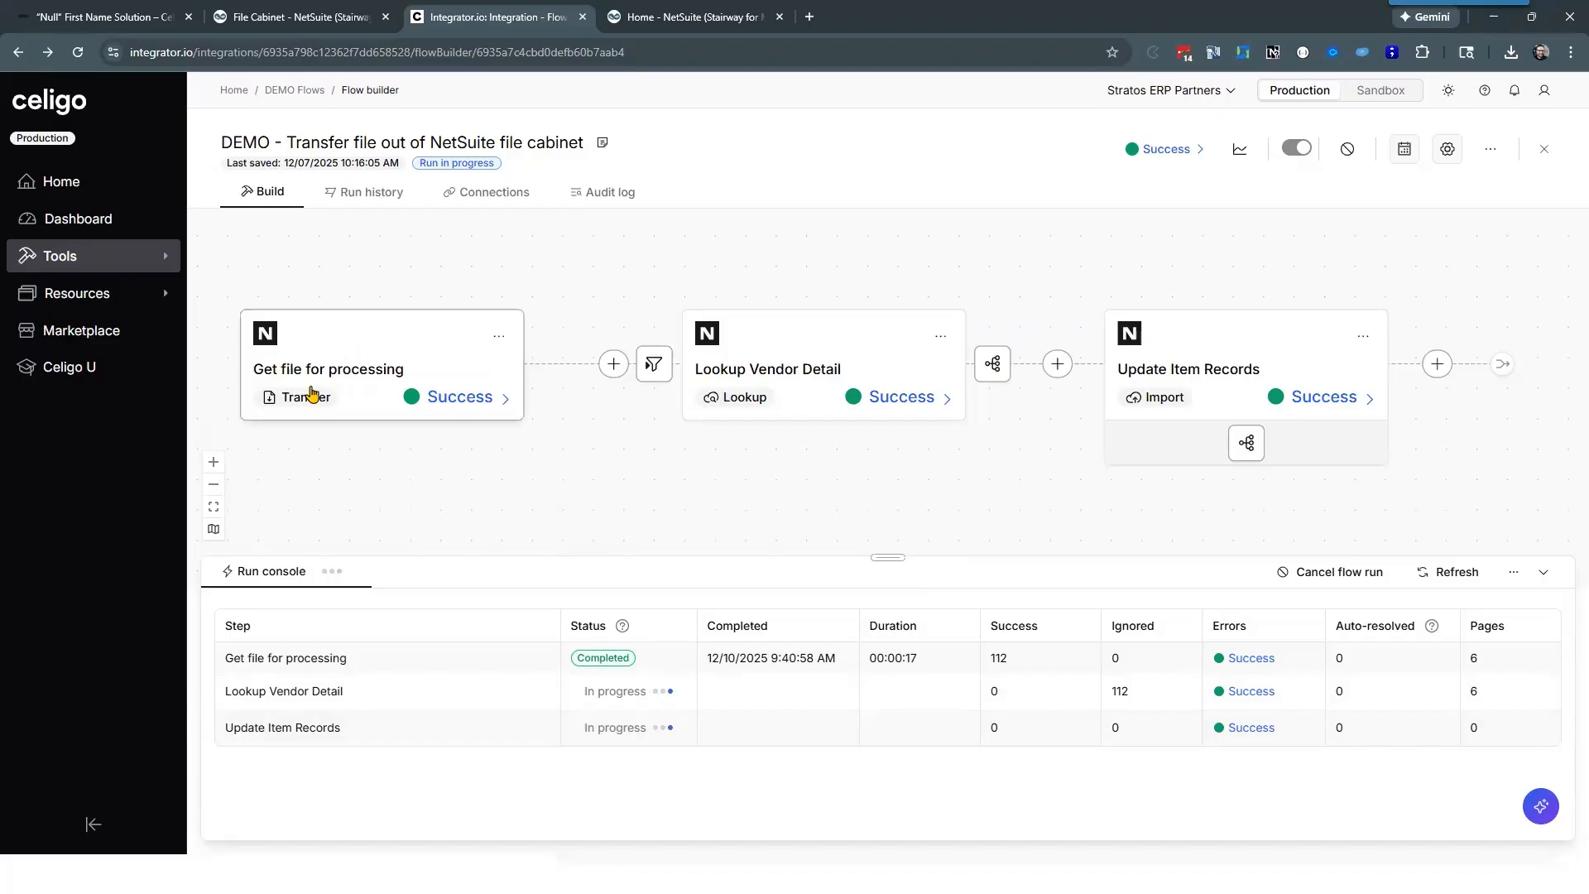
Step: Switch to NetSuite, reload the File Cabinet and check the Archive subfolder of Files for Celigo for the processed file
{"action": "left_click", "coordinate": [304, 18]}
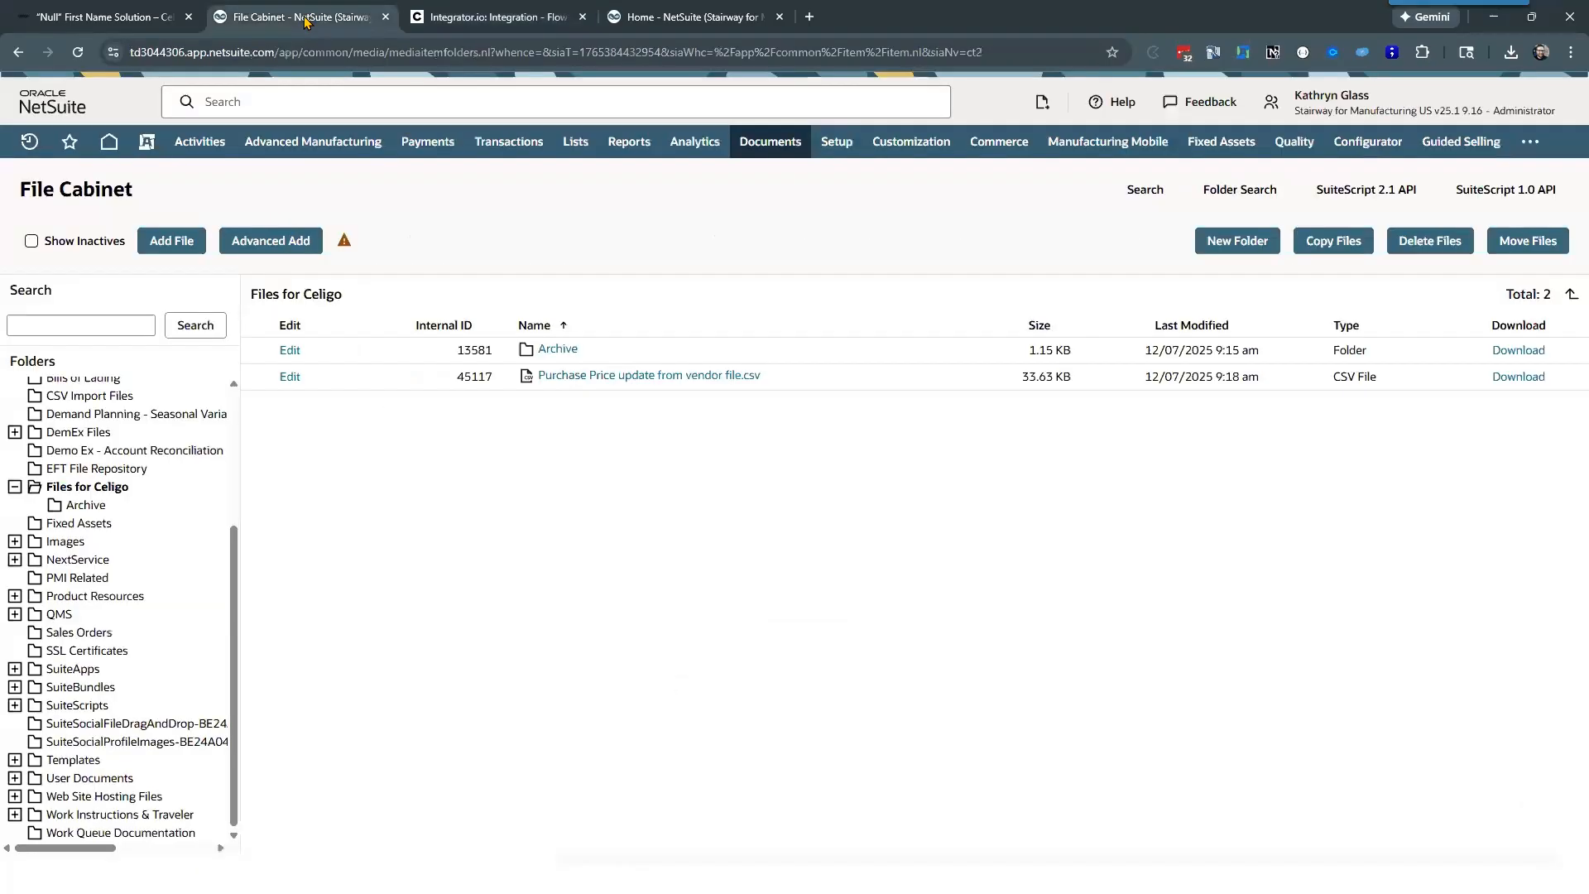
{"action": "left_click", "coordinate": [76, 53]}
{"action": "scroll", "coordinate": [600, 514], "scroll_direction": "down", "scroll_amount": 2}
{"action": "scroll", "coordinate": [600, 515], "scroll_direction": "down", "scroll_amount": 2}
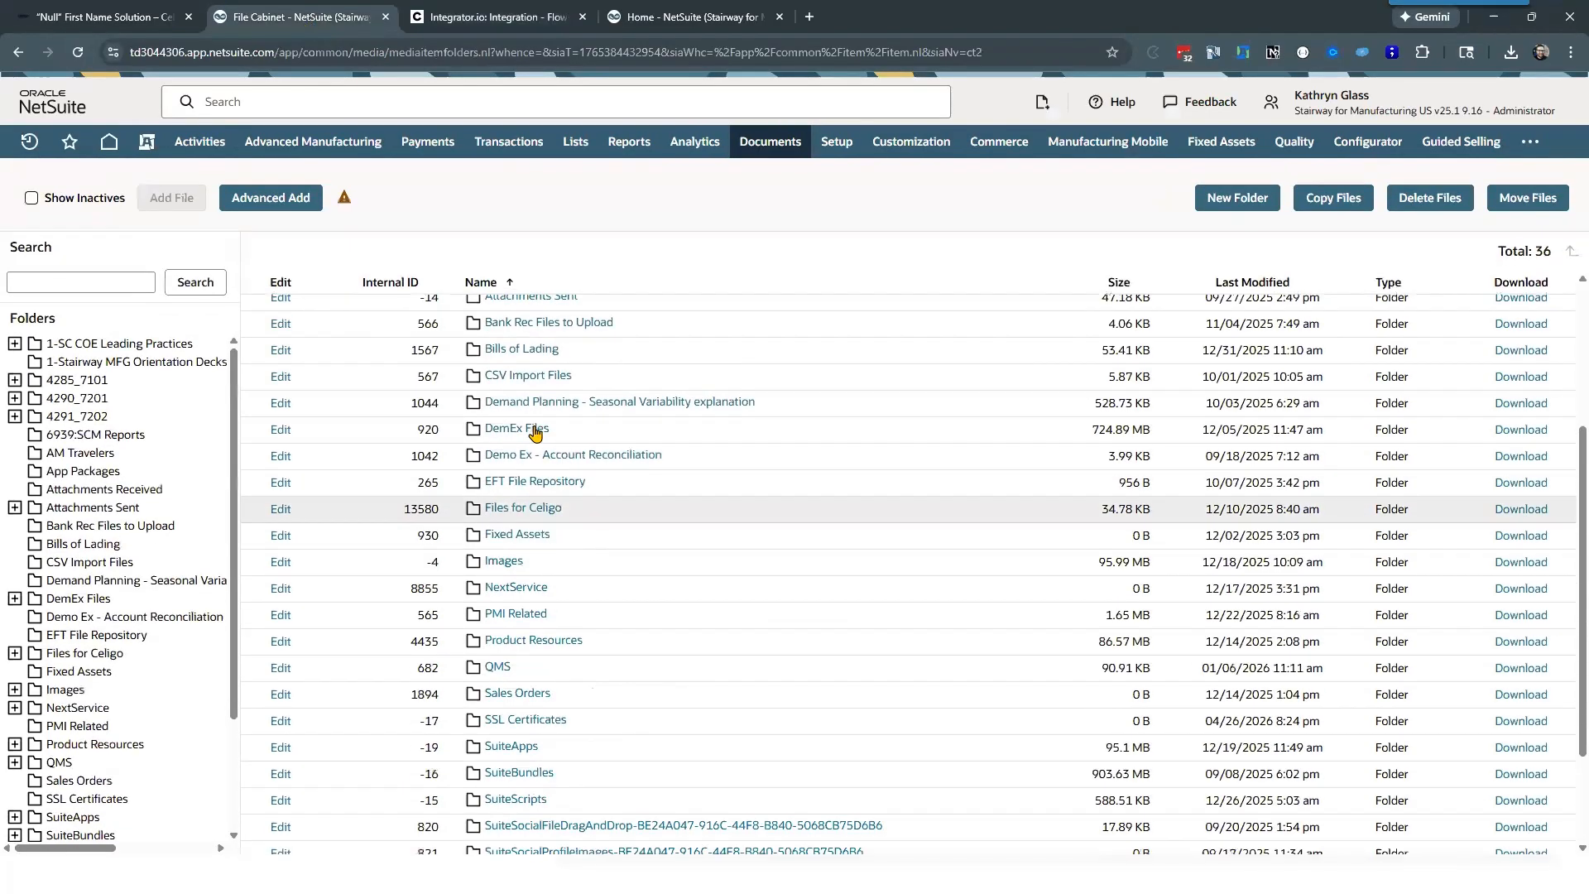
{"action": "left_click", "coordinate": [523, 508]}
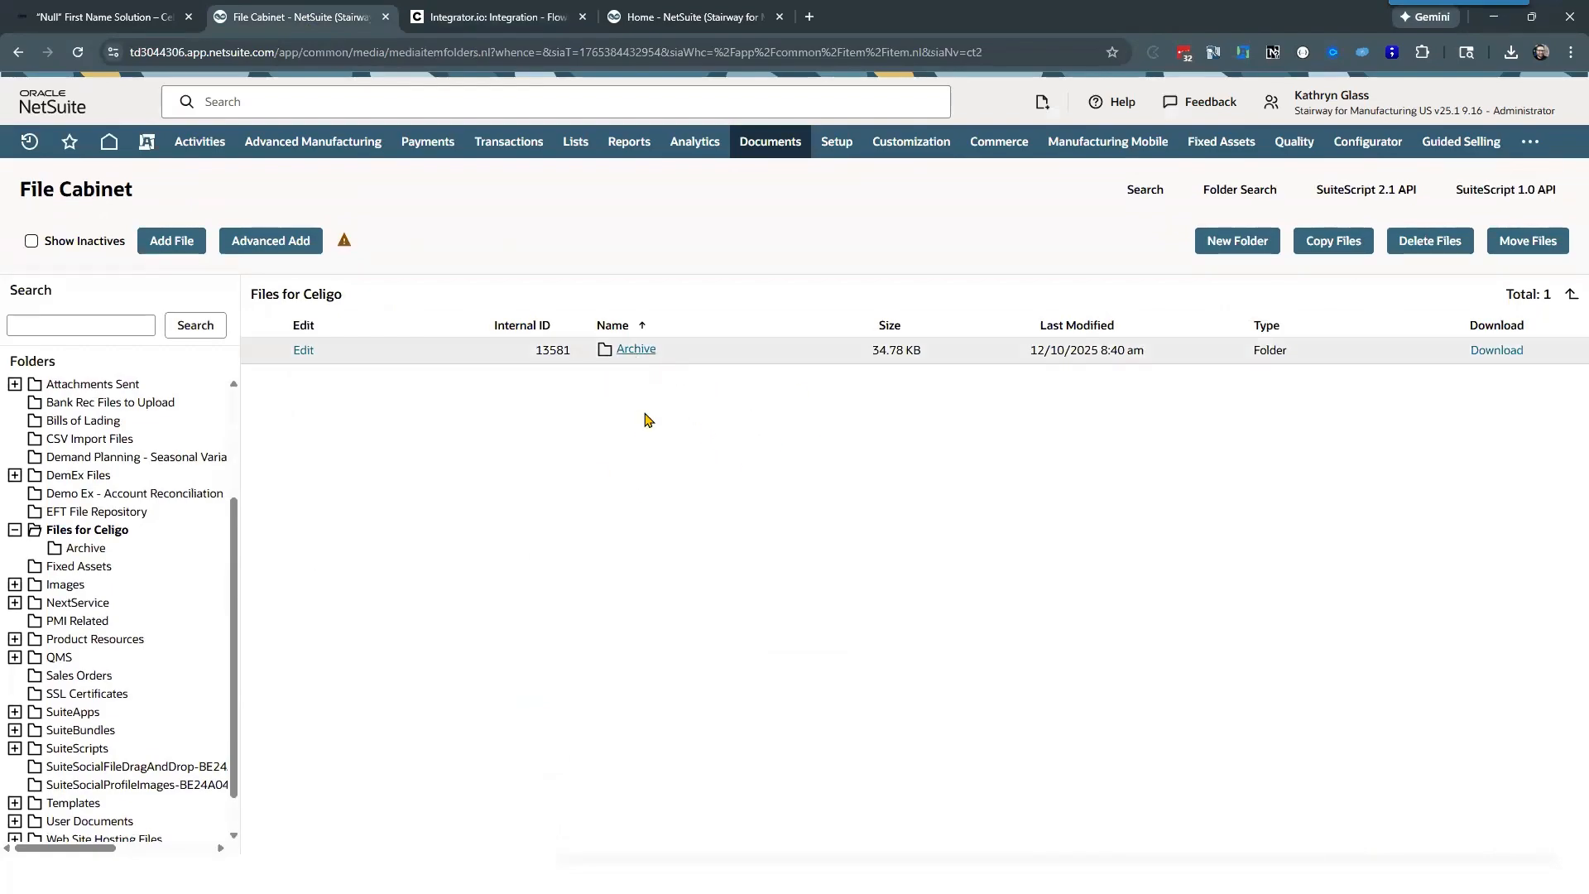
{"action": "left_click", "coordinate": [631, 351]}
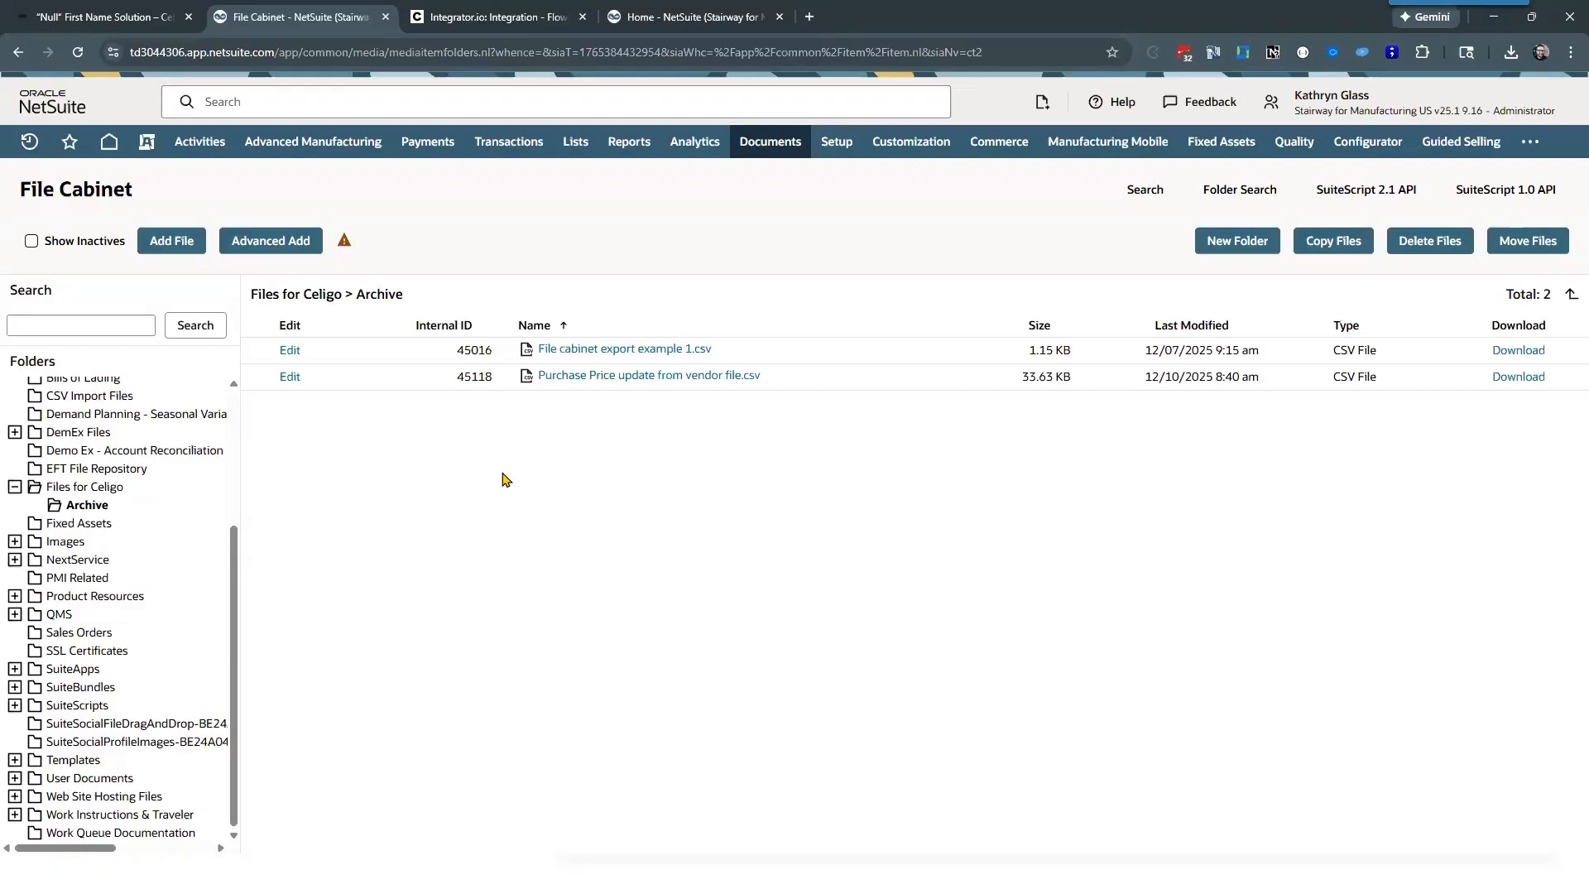
Step: Return to Celigo and open the DEMO - Data Loader Example flow from the DEMO Flows integration
{"action": "left_click", "coordinate": [512, 9]}
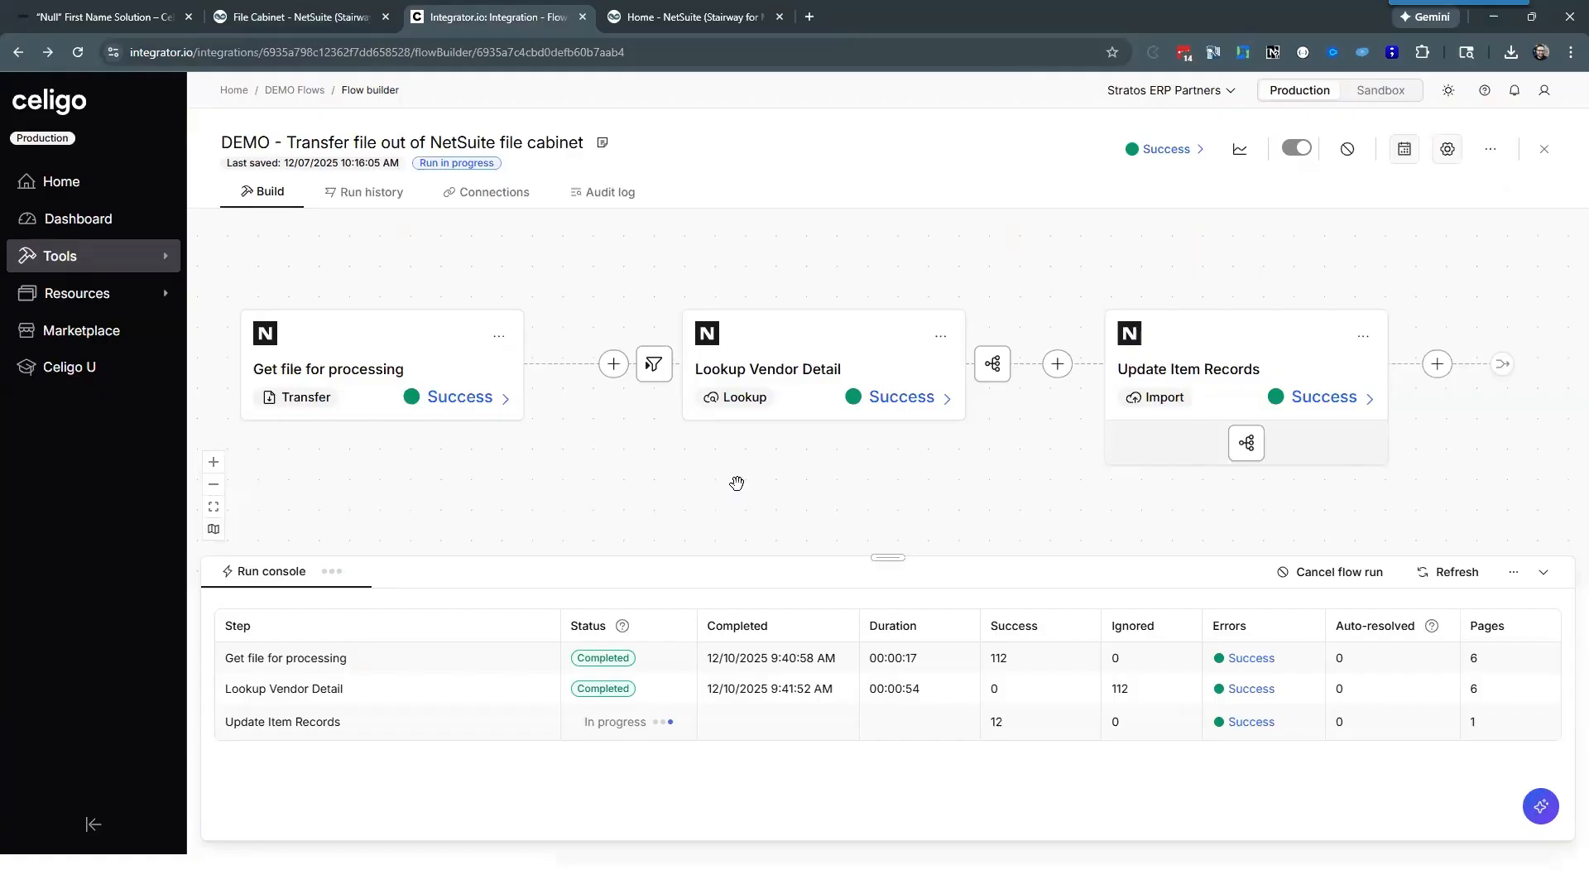
{"action": "left_click", "coordinate": [294, 89]}
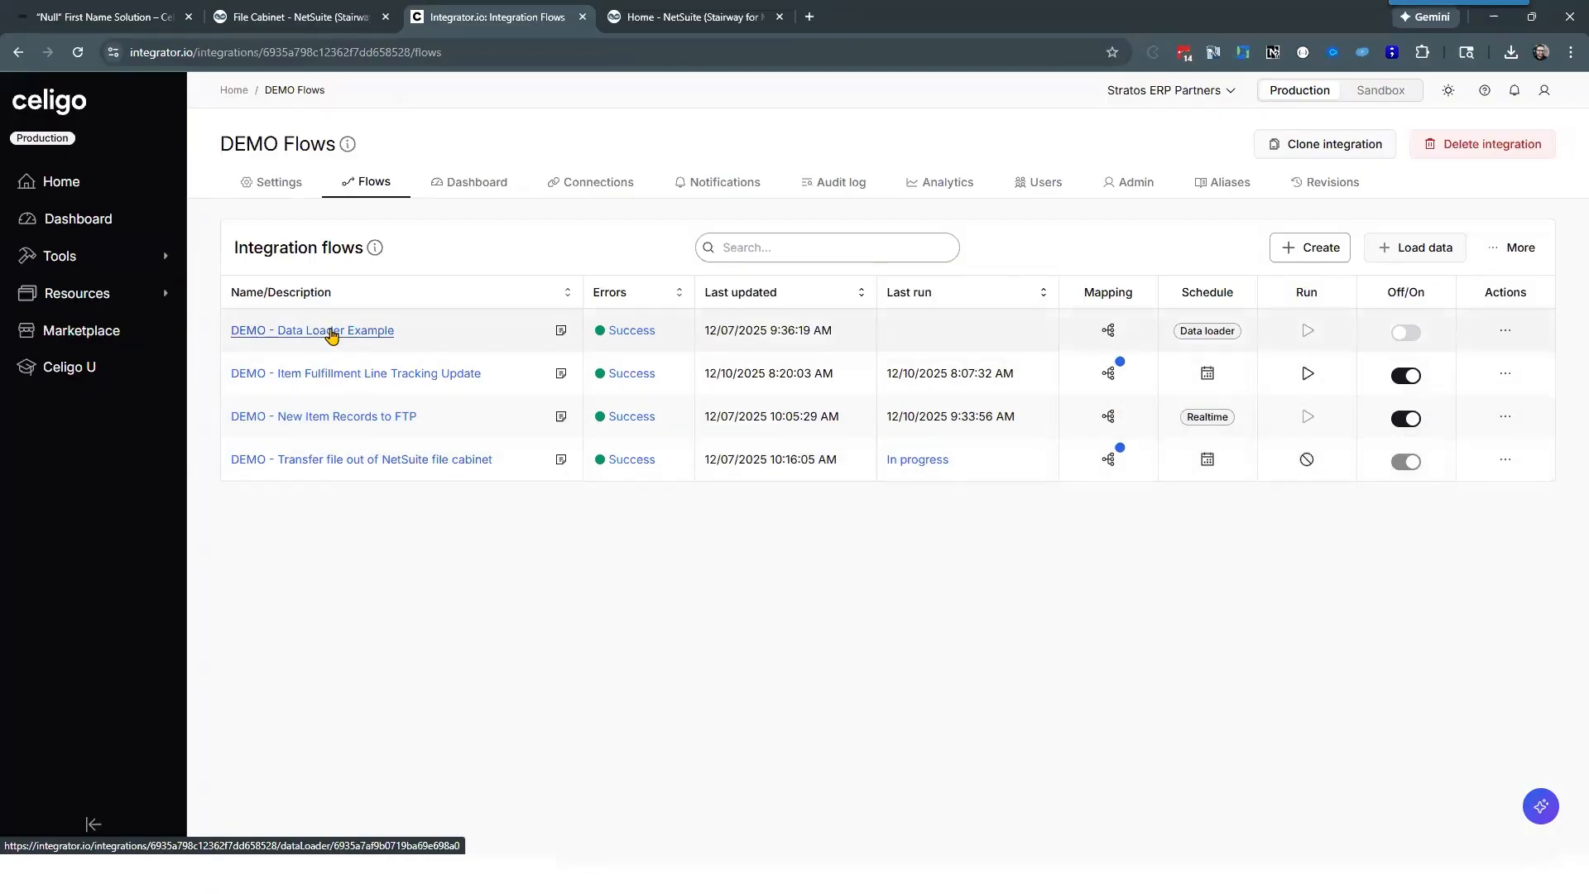
{"action": "left_click", "coordinate": [331, 332]}
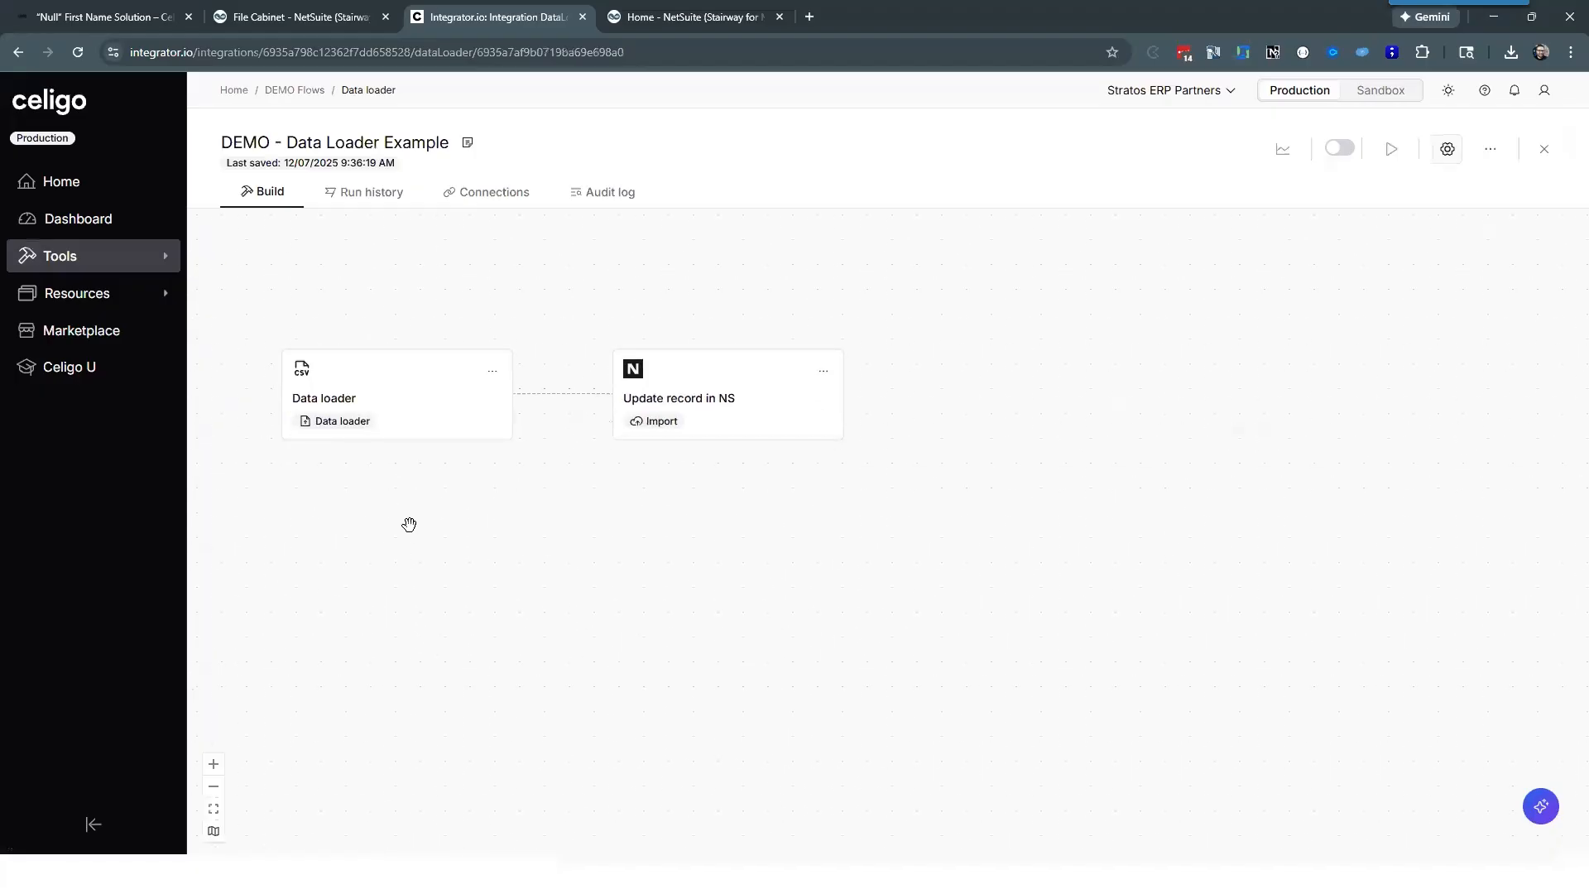
Step: Review the Data loader transfer's file type options and CSV parsing settings, and close it without changes
{"action": "left_click", "coordinate": [396, 404]}
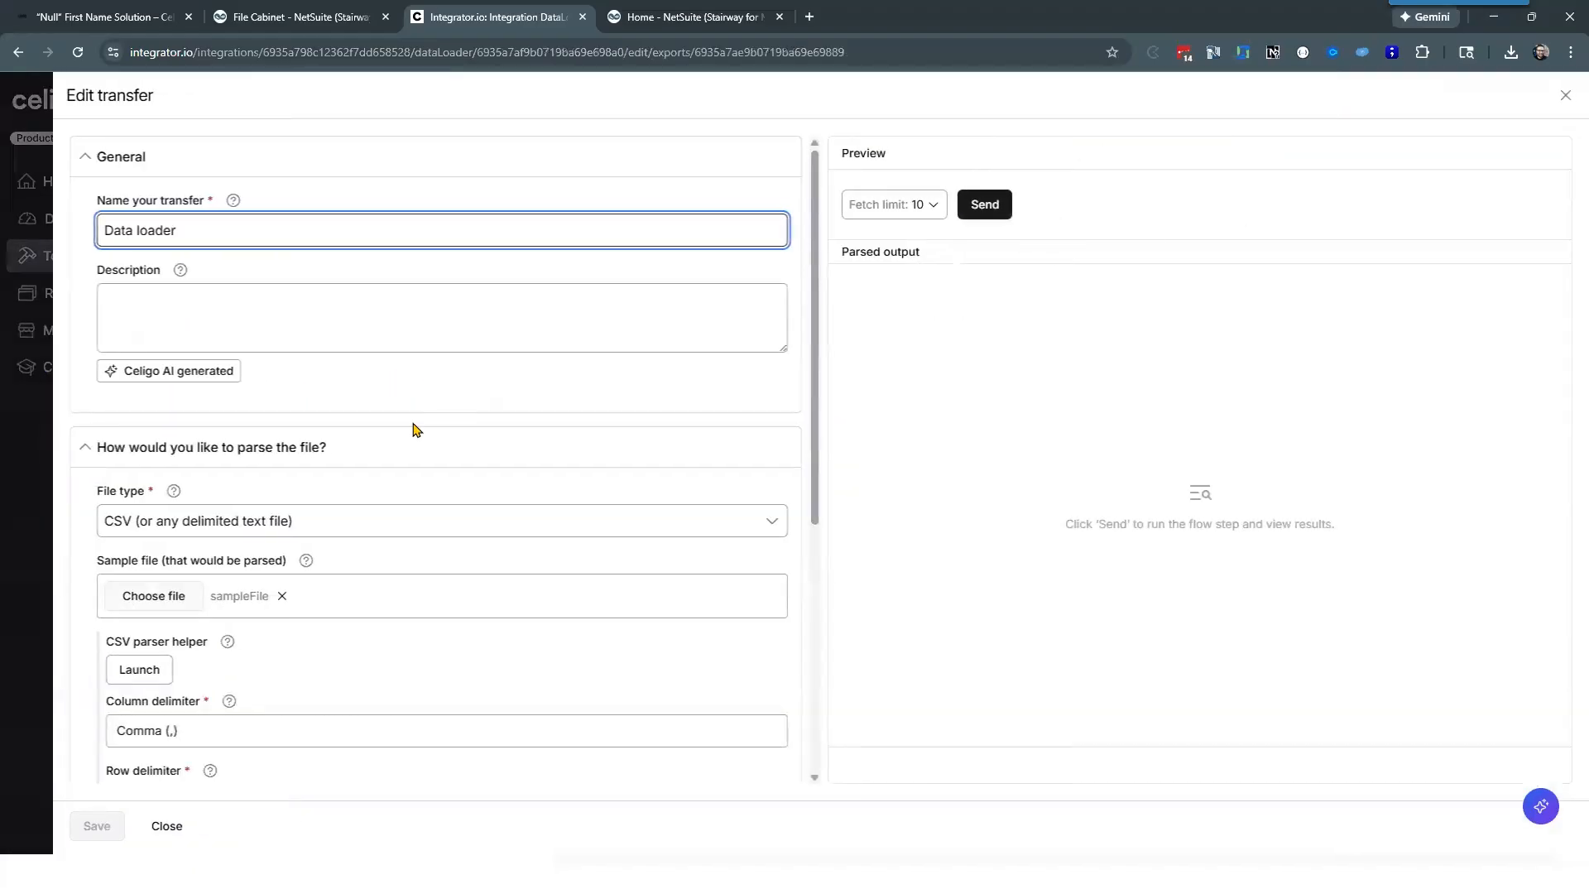
{"action": "scroll", "coordinate": [365, 455], "scroll_direction": "down", "scroll_amount": 3}
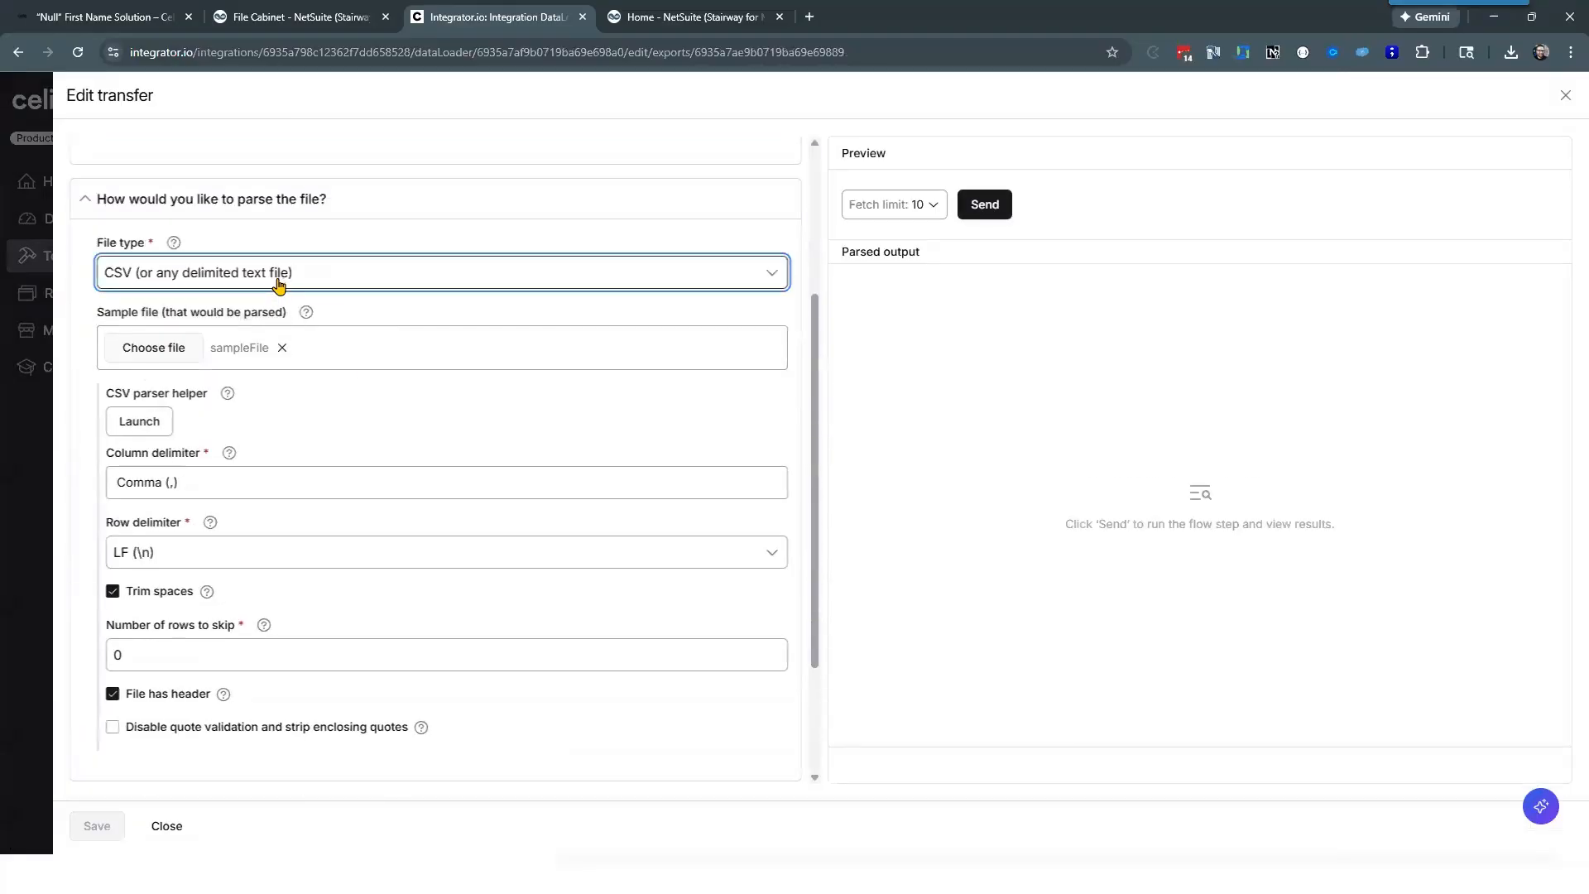
{"action": "left_click", "coordinate": [279, 282]}
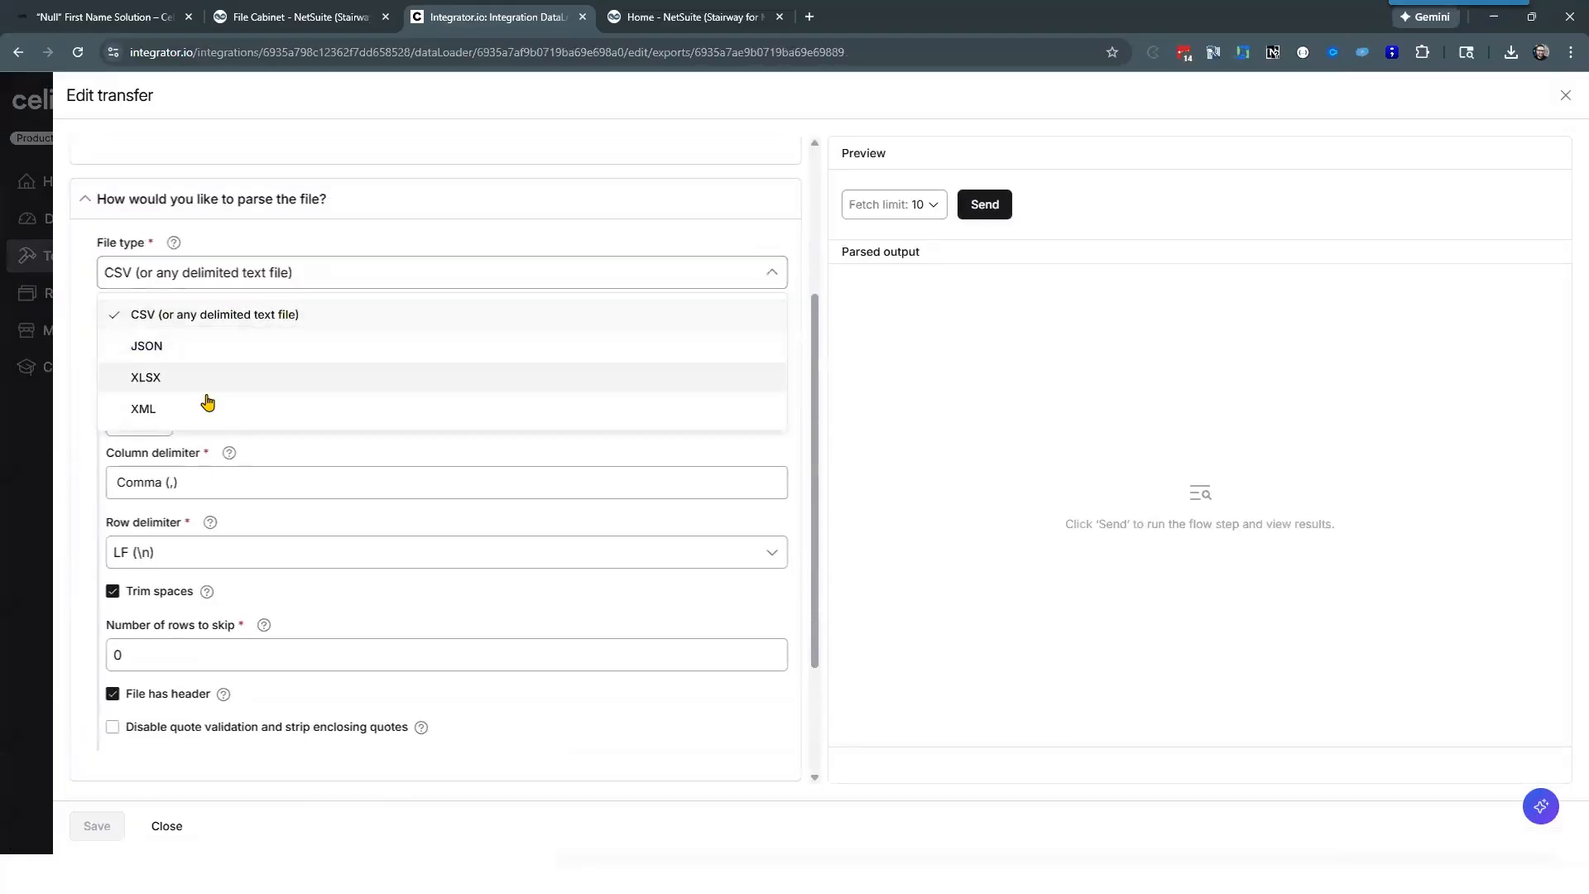
{"action": "left_click", "coordinate": [80, 359]}
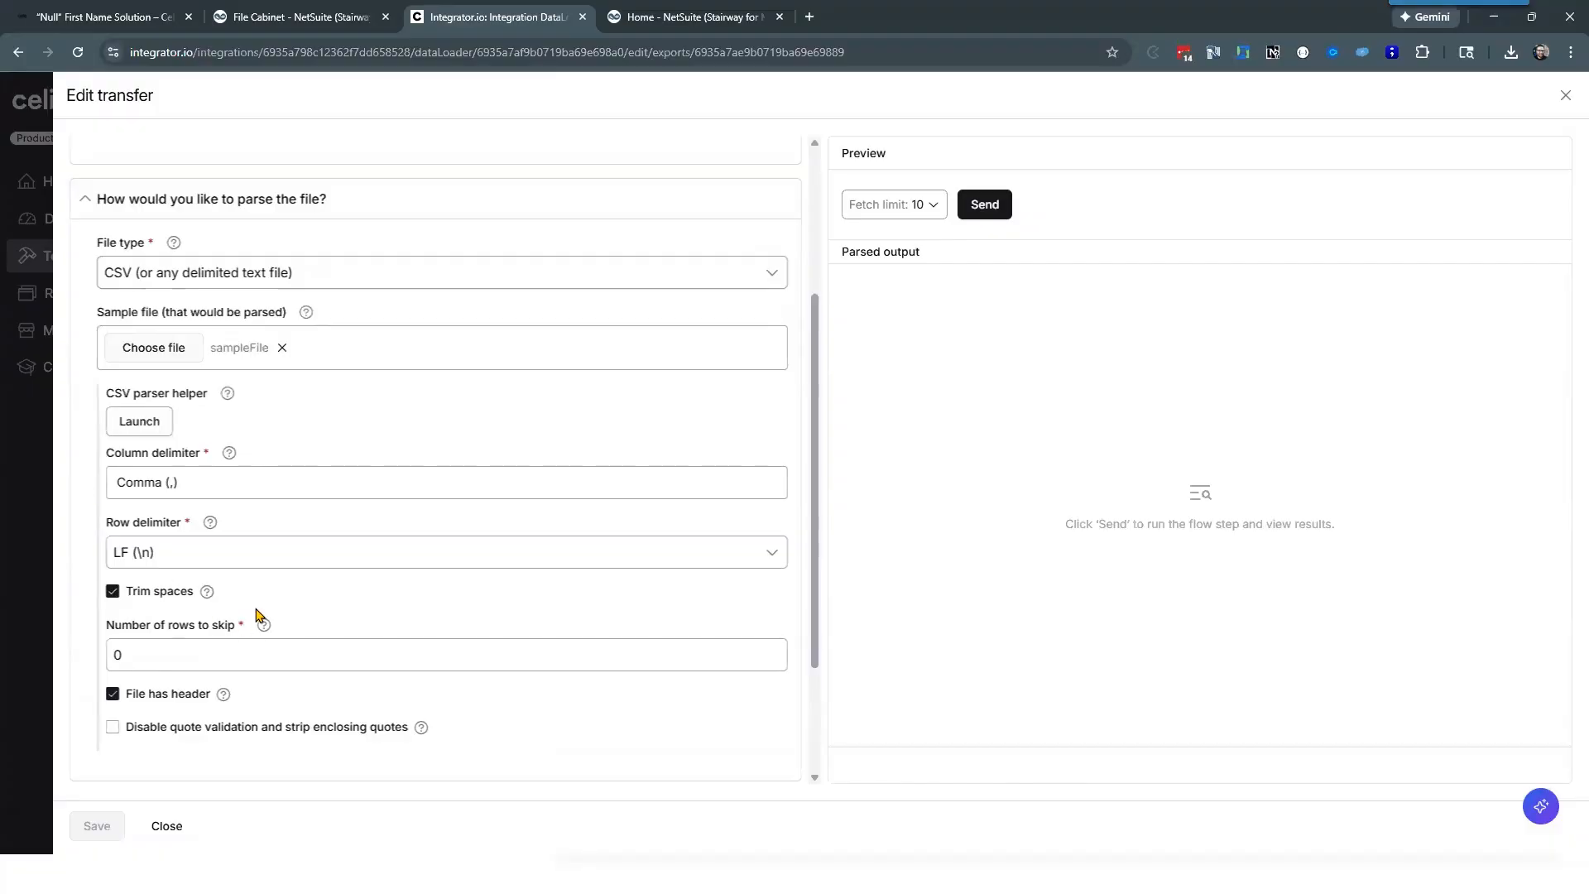
{"action": "left_click", "coordinate": [166, 825]}
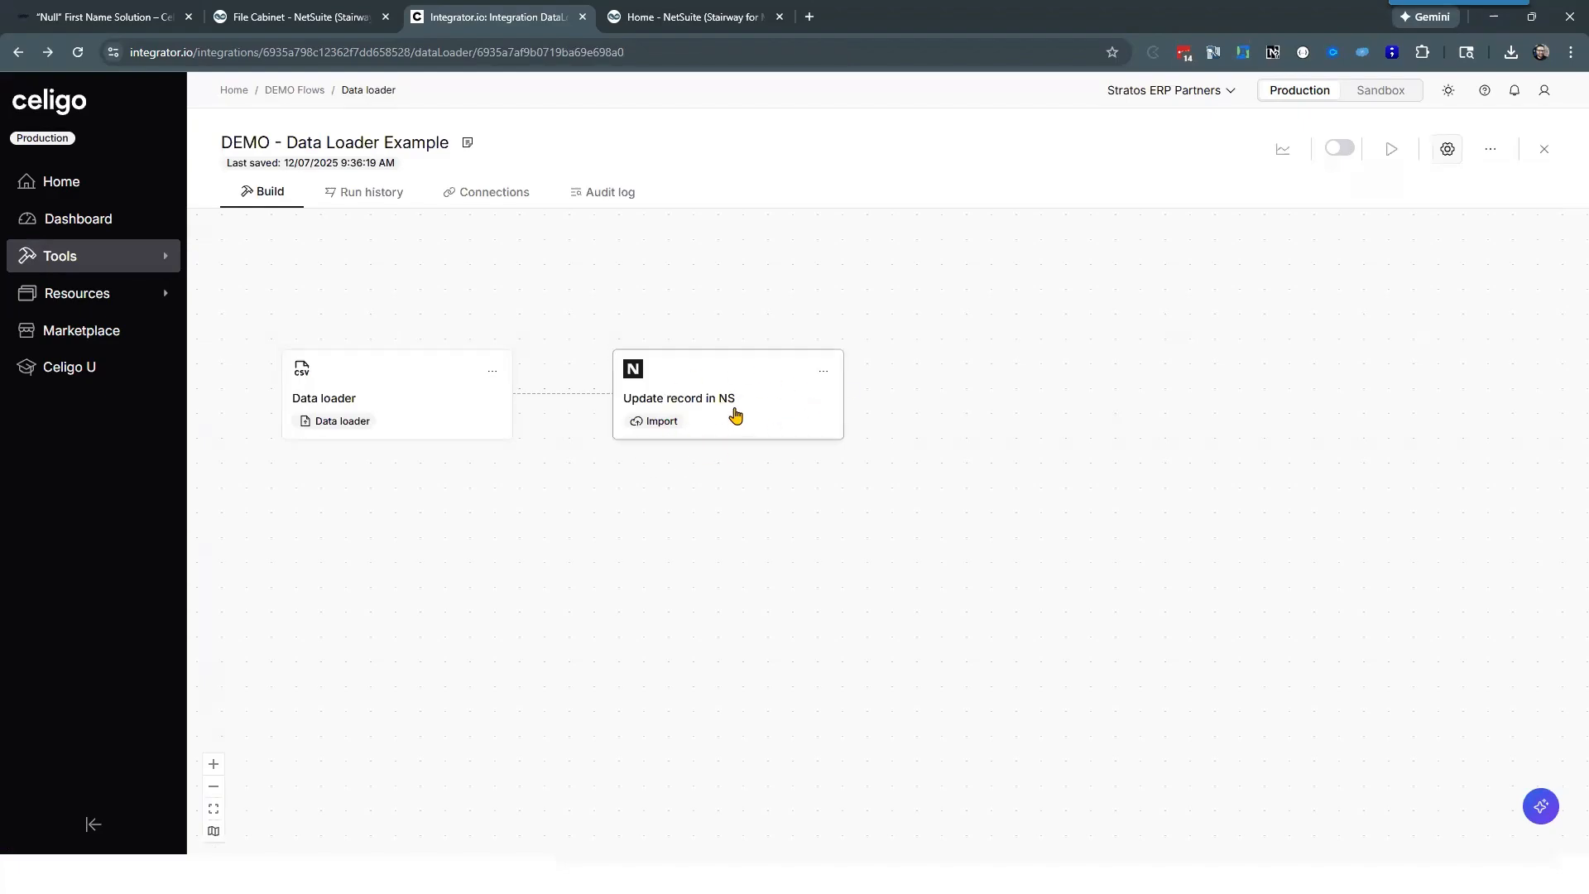
{"action": "scroll", "coordinate": [692, 486], "scroll_direction": "right", "scroll_amount": 2}
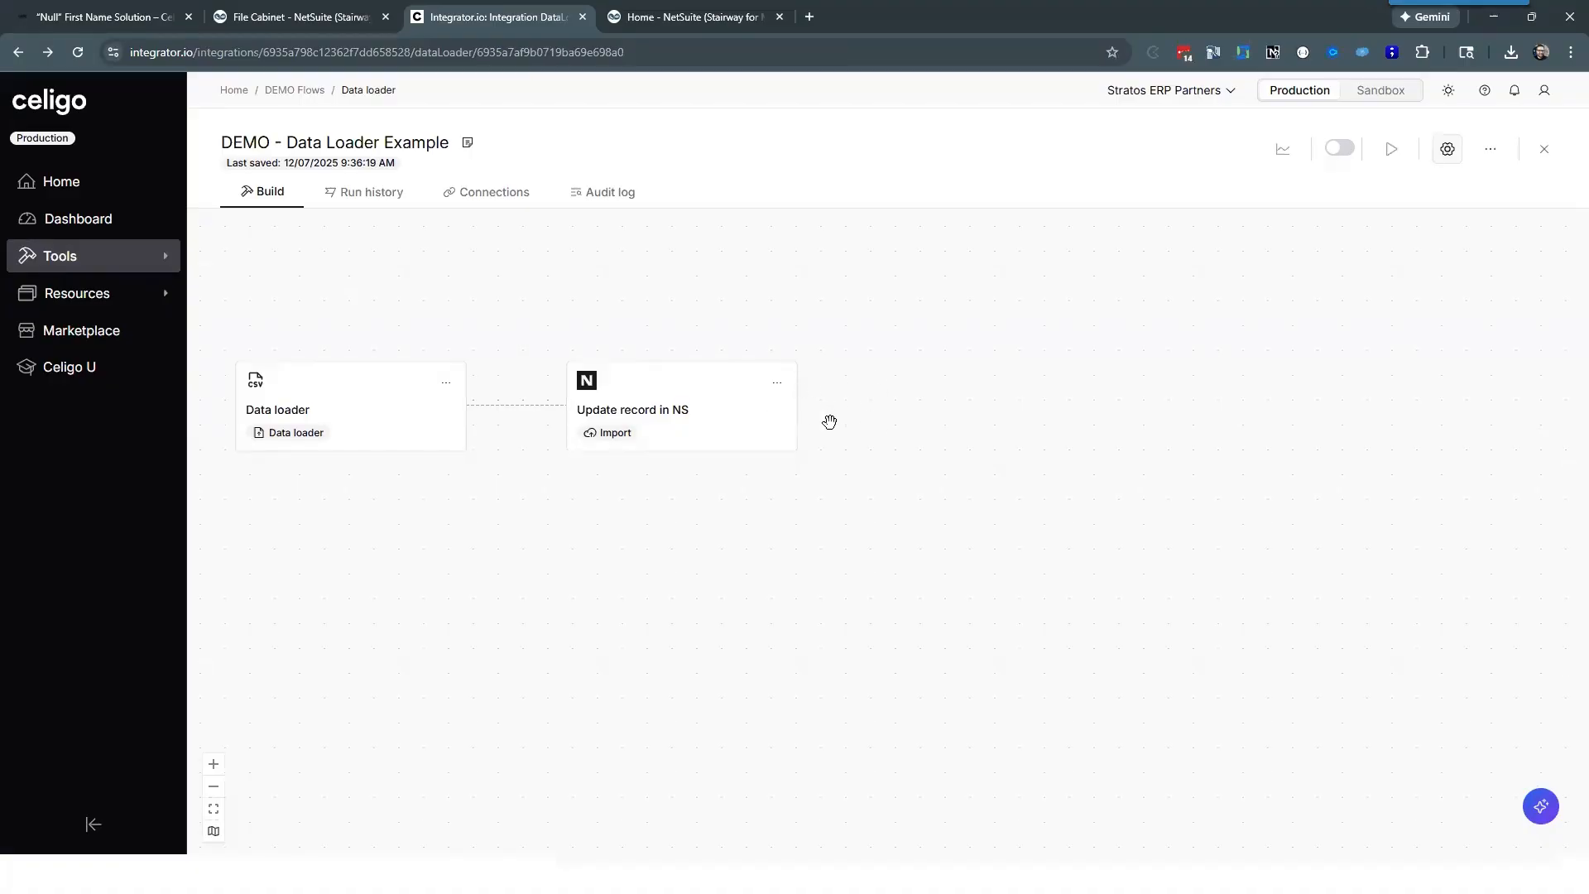
{"action": "mouse_move", "coordinate": [535, 518]}
{"action": "left_mouse_down"}
{"action": "mouse_move", "coordinate": [557, 515]}
{"action": "mouse_move", "coordinate": [530, 497]}
{"action": "left_mouse_up"}
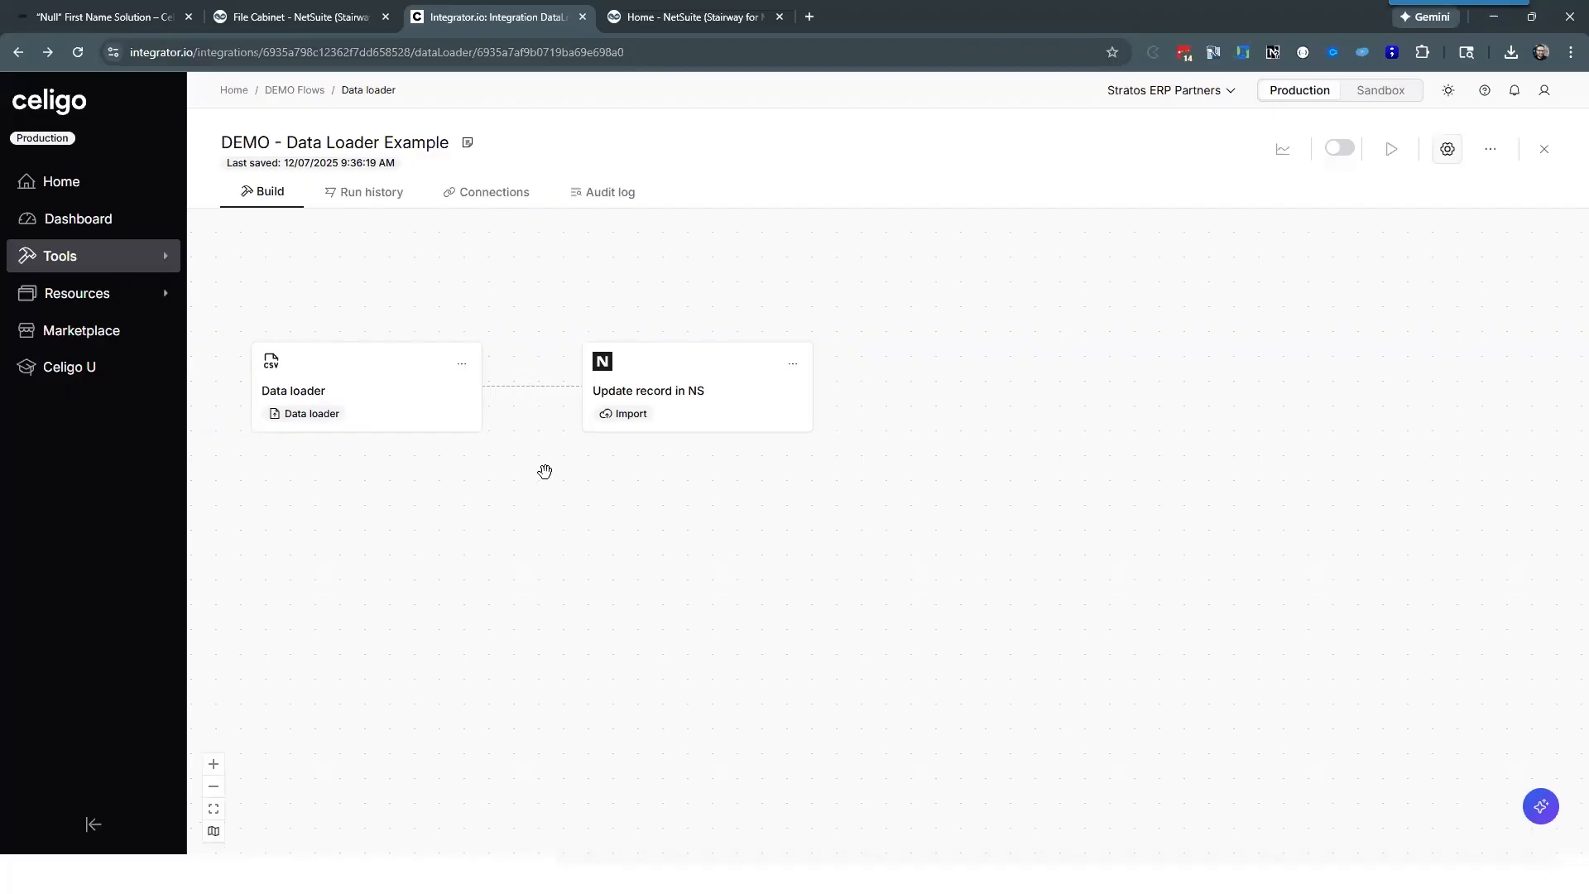
{"action": "left_click_drag", "start_coordinate": [544, 470], "coordinate": [546, 466]}
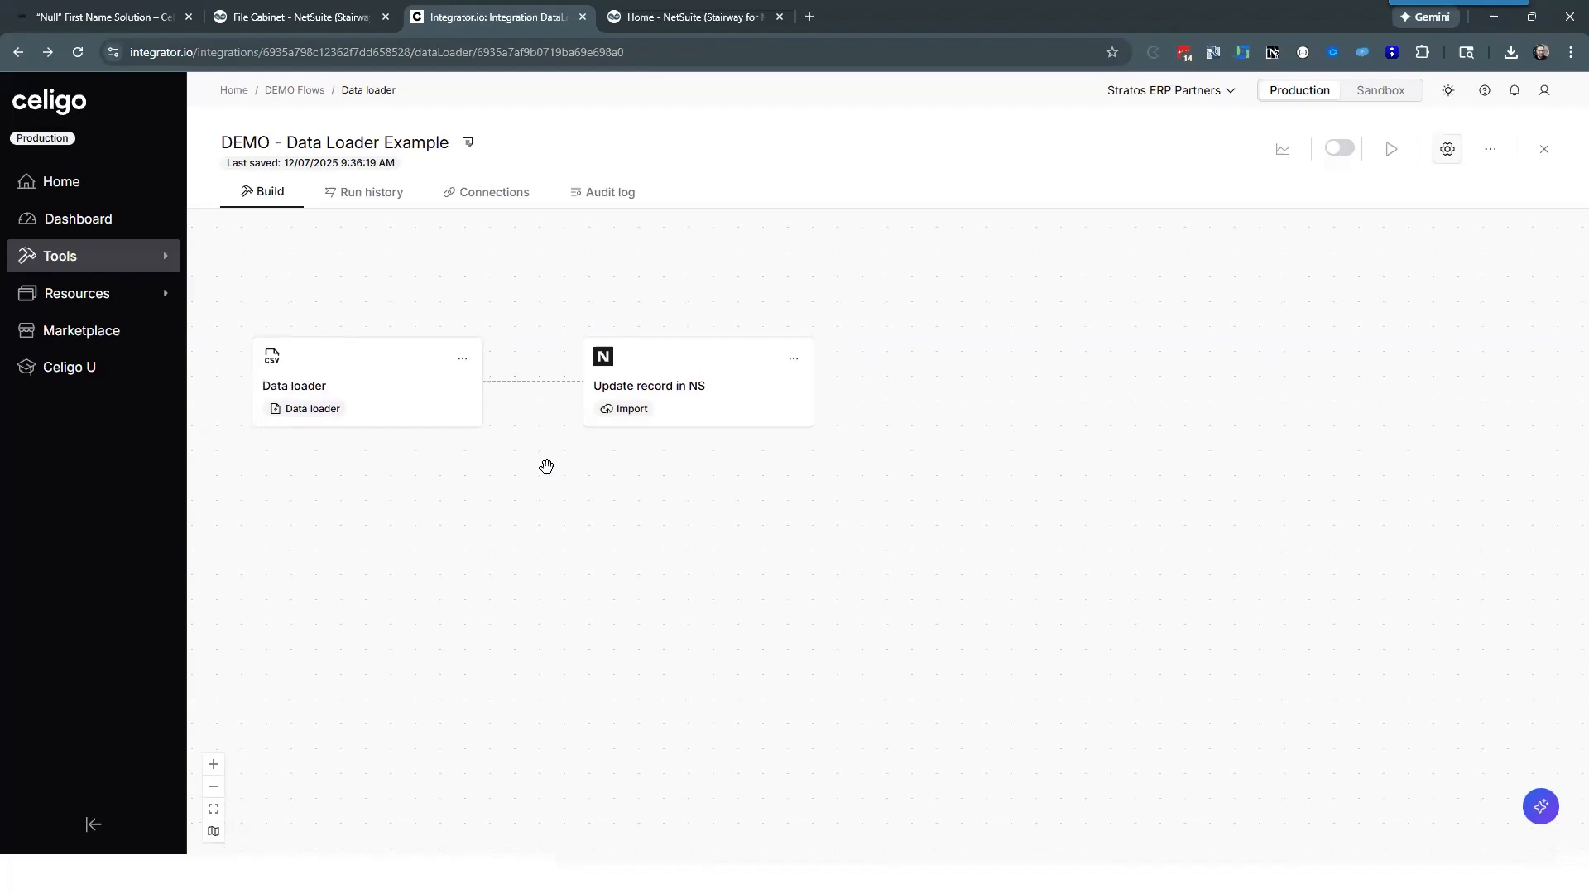
Step: Reopen the DEMO - Transfer file out of NetSuite file cabinet flow and view what can be added after its file transfer
{"action": "left_click", "coordinate": [296, 91]}
{"action": "left_click", "coordinate": [343, 460]}
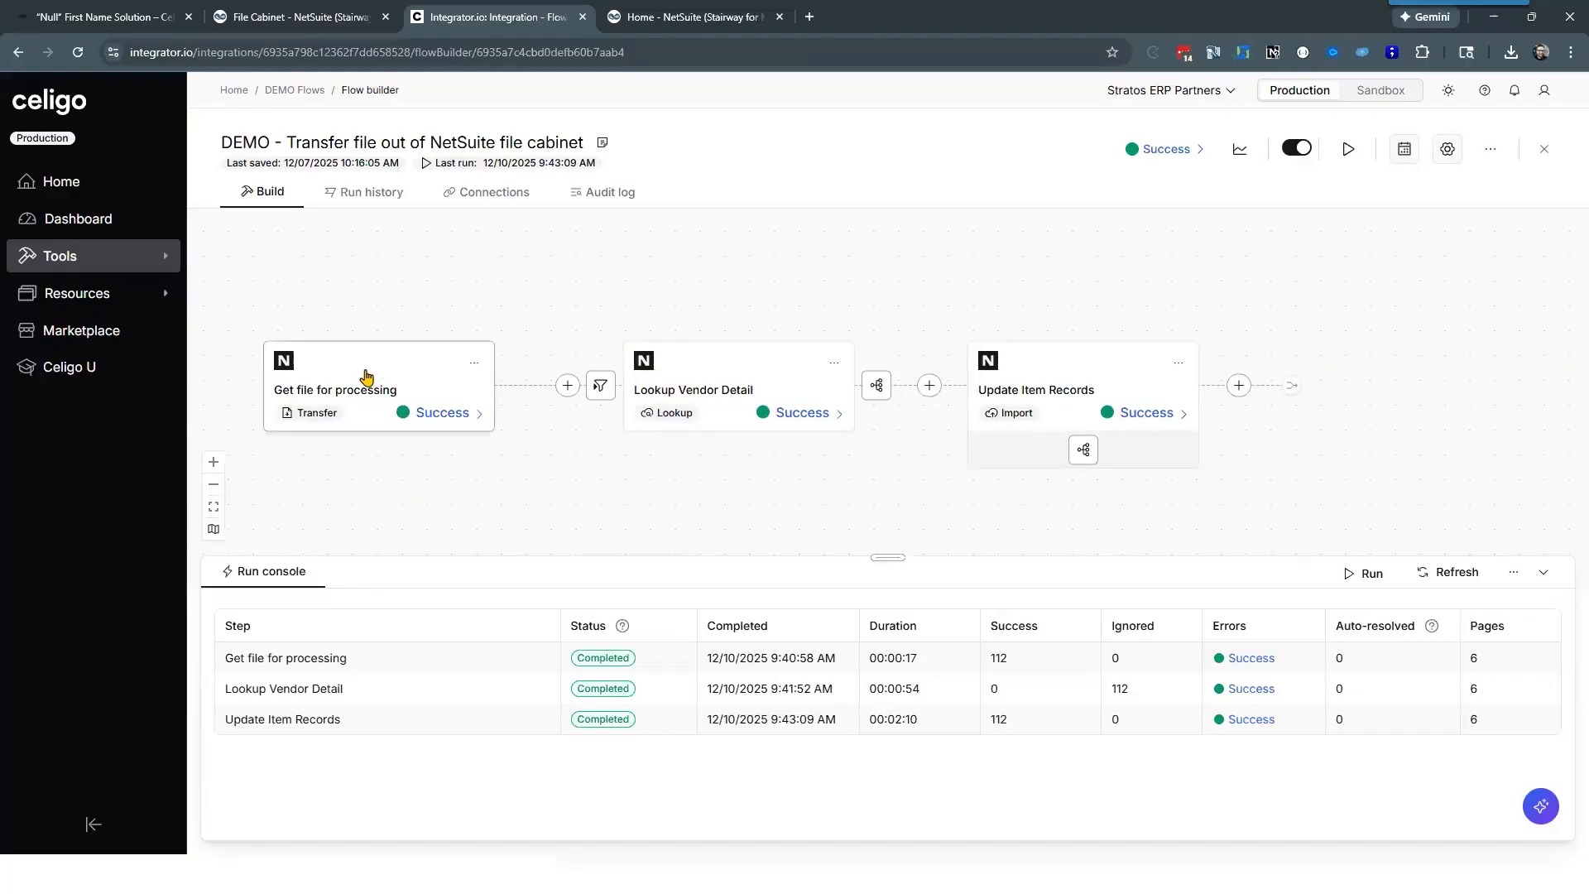
{"action": "left_click", "coordinate": [568, 387]}
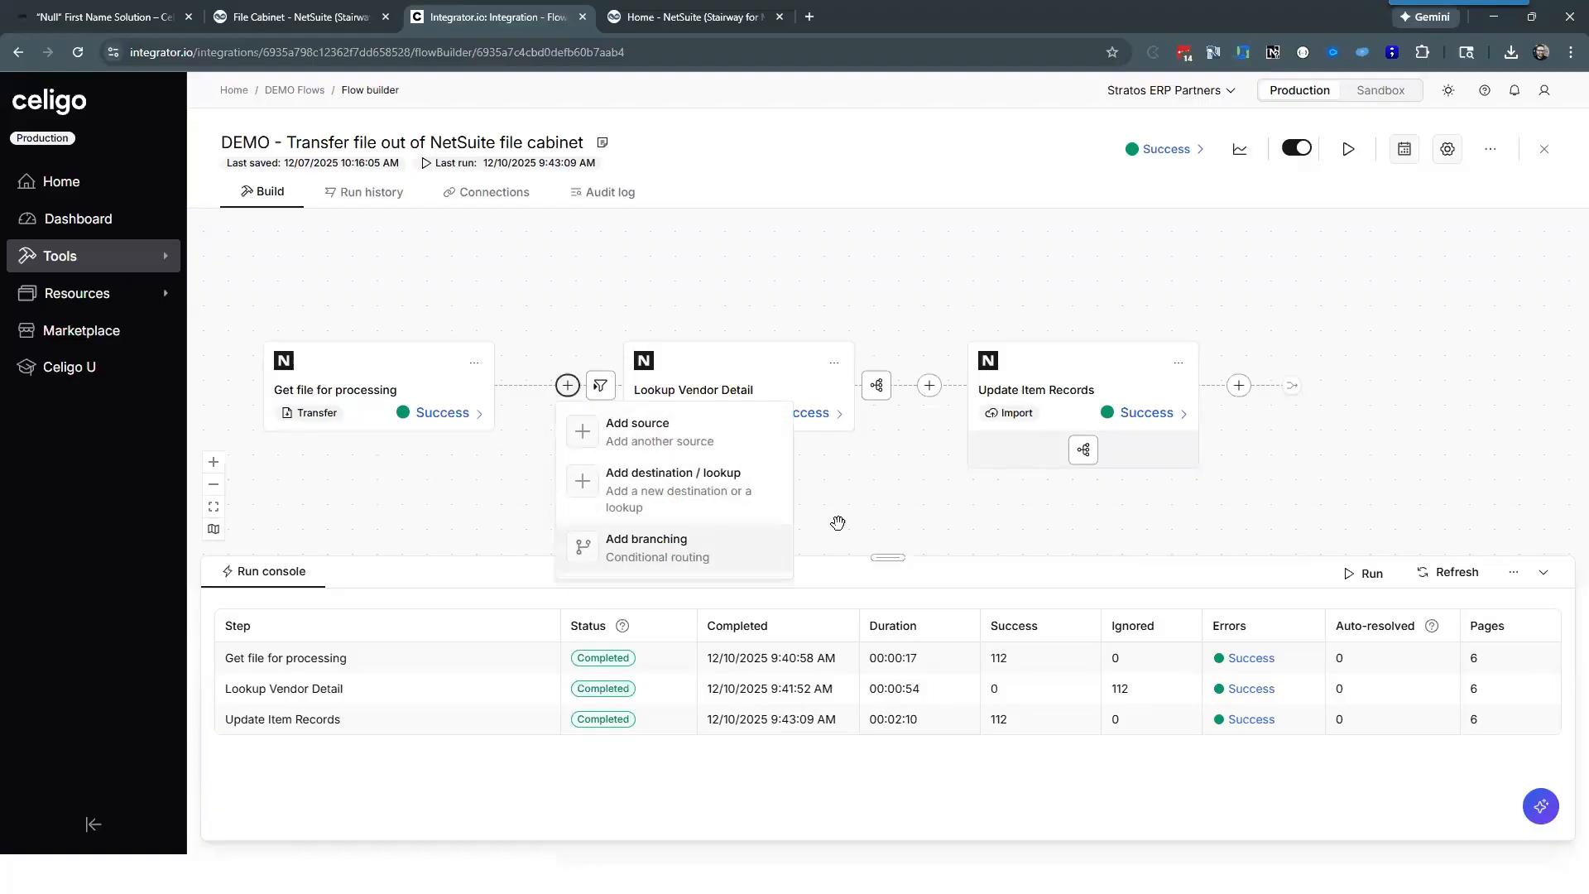
{"action": "left_click", "coordinate": [847, 487]}
{"action": "left_click_drag", "start_coordinate": [785, 494], "coordinate": [773, 461]}
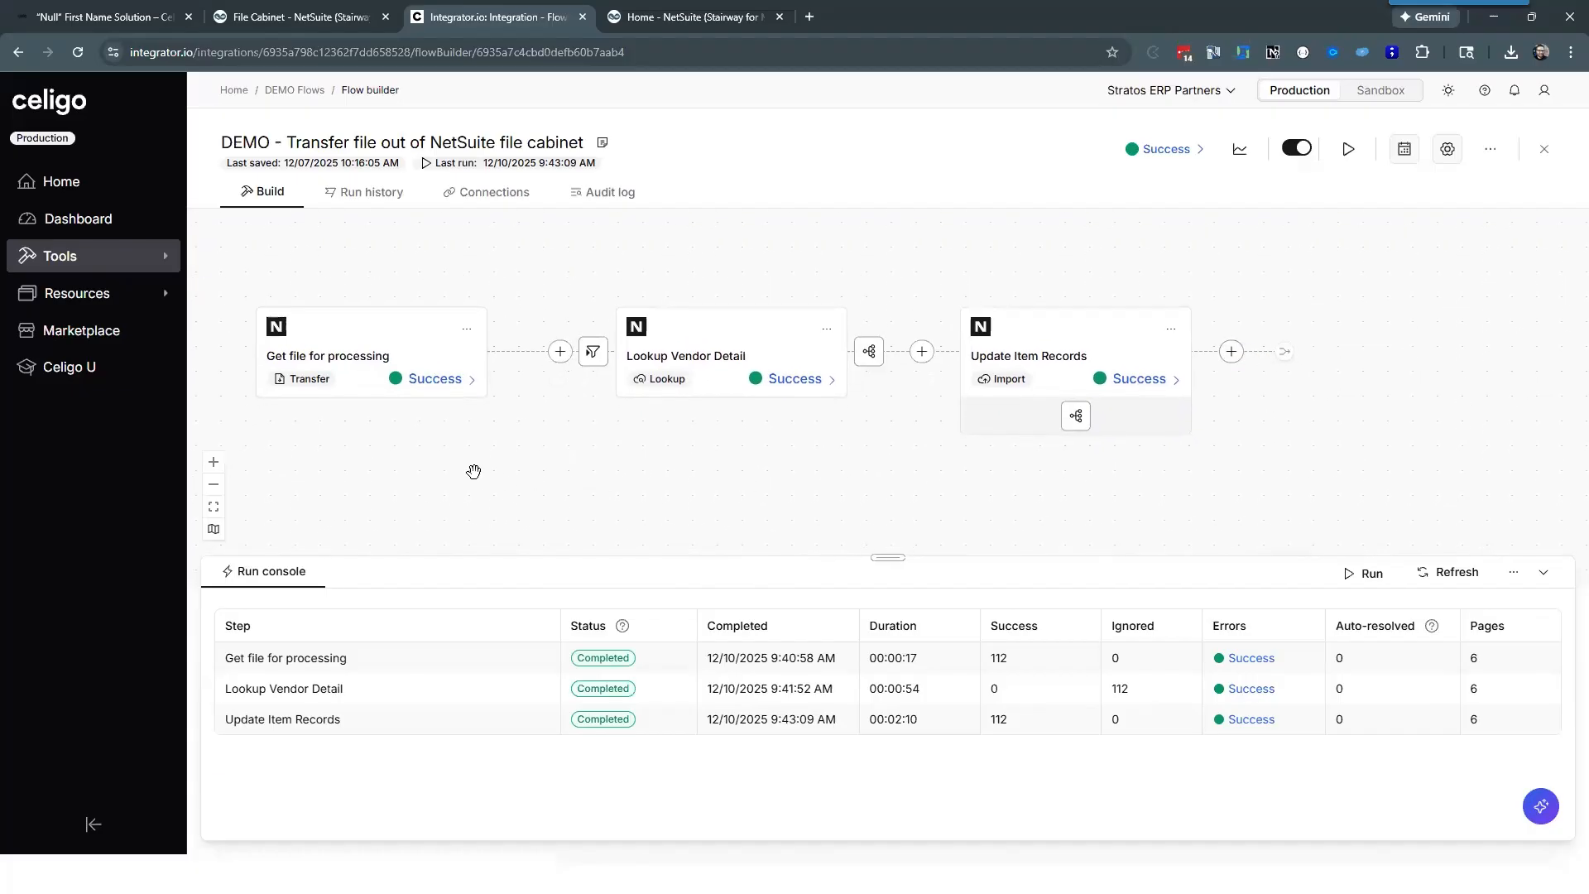
{"action": "left_click_drag", "start_coordinate": [376, 469], "coordinate": [379, 476]}
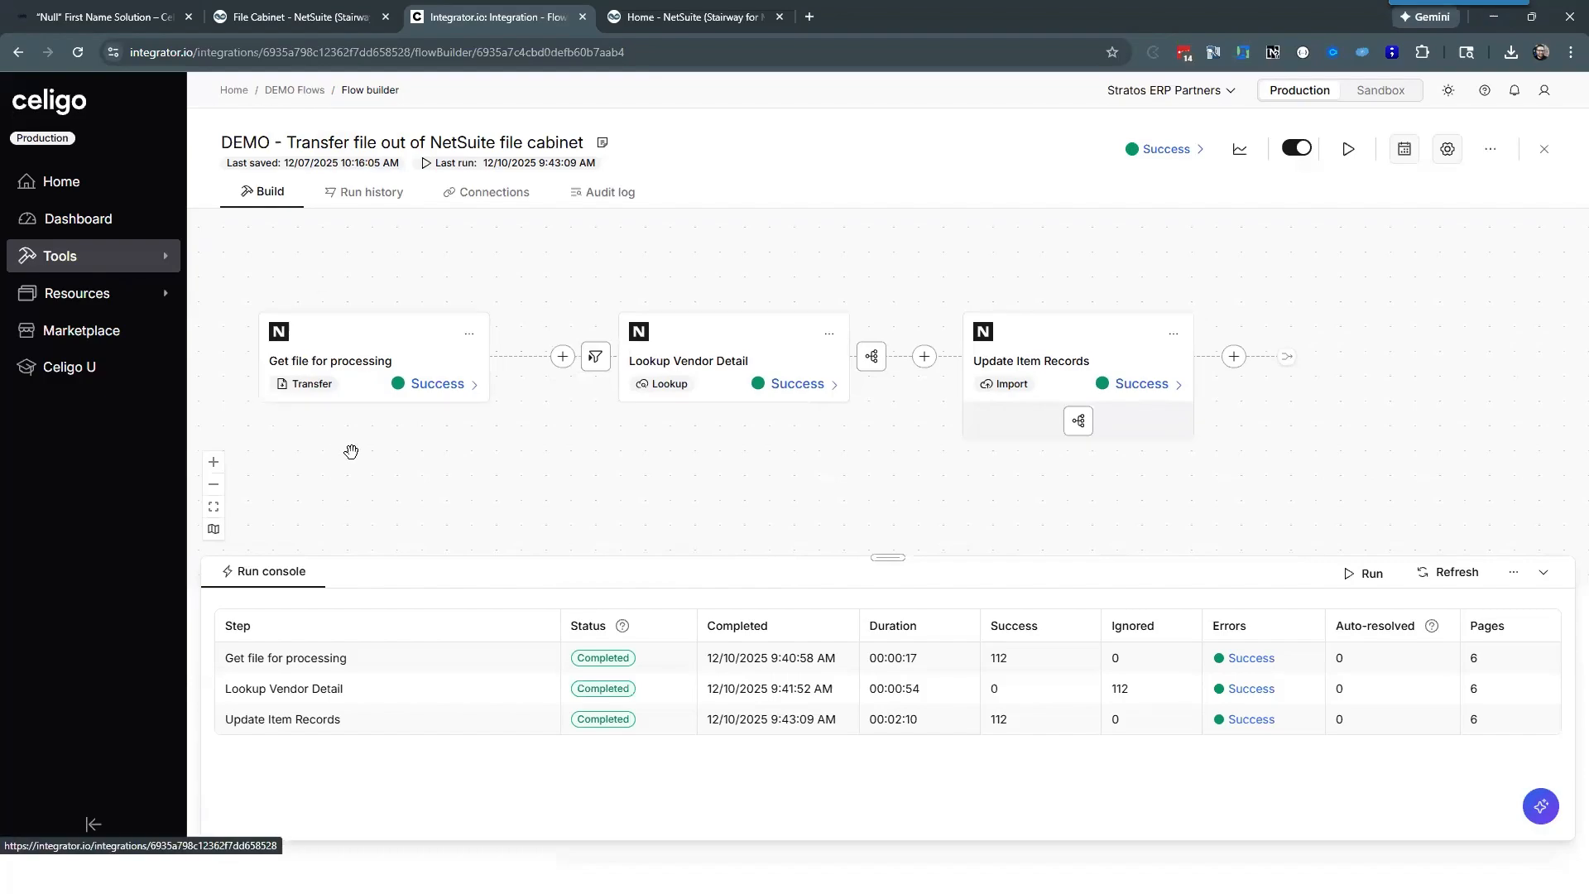
{"action": "left_click_drag", "start_coordinate": [351, 451], "coordinate": [350, 451]}
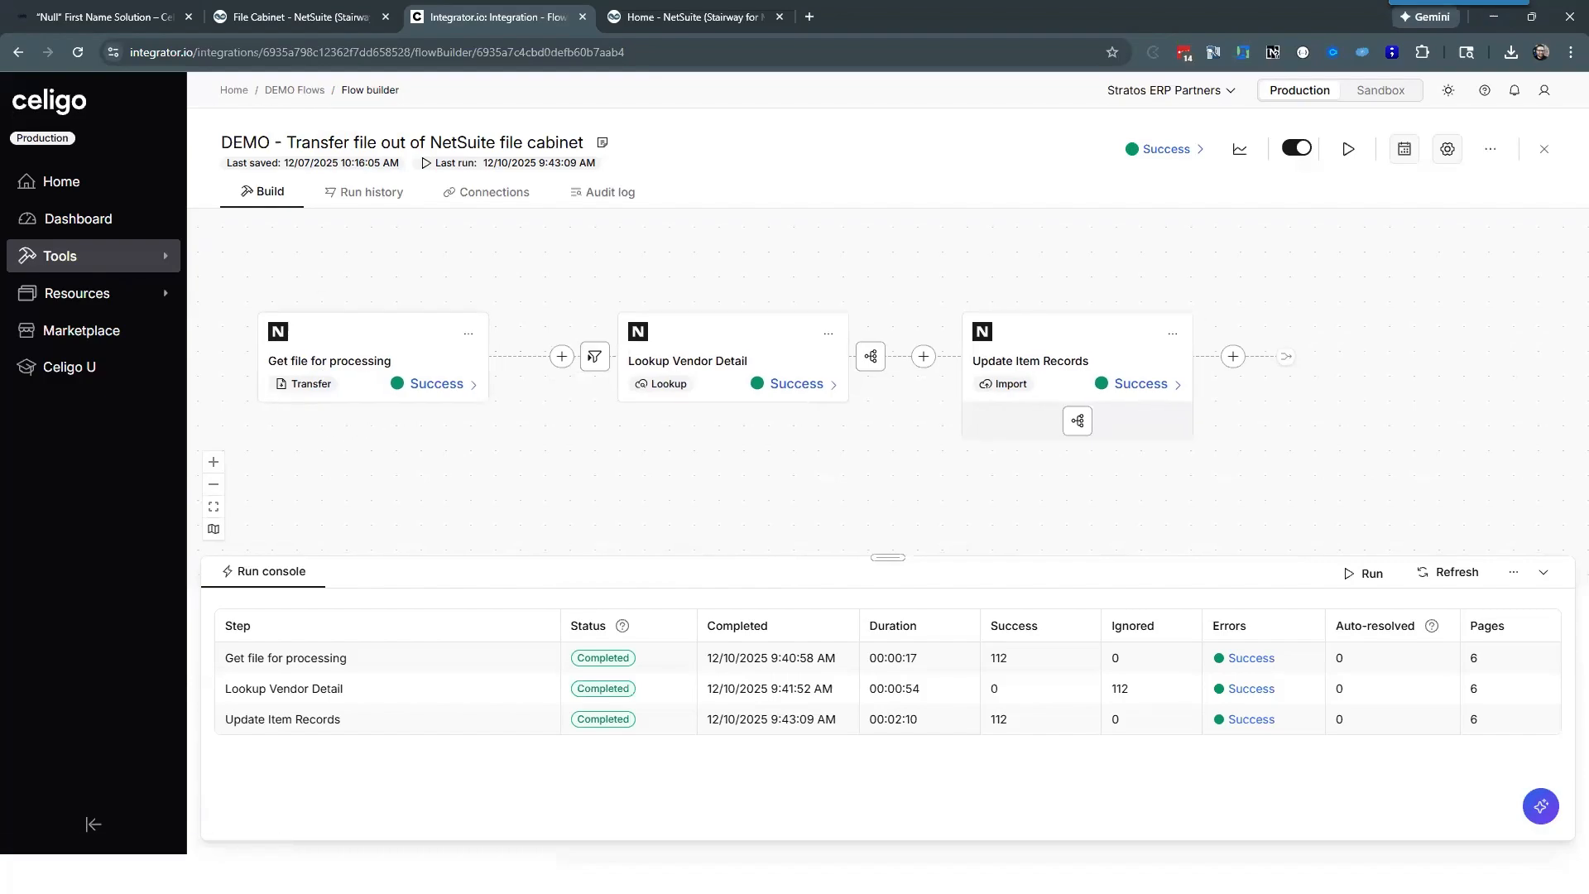
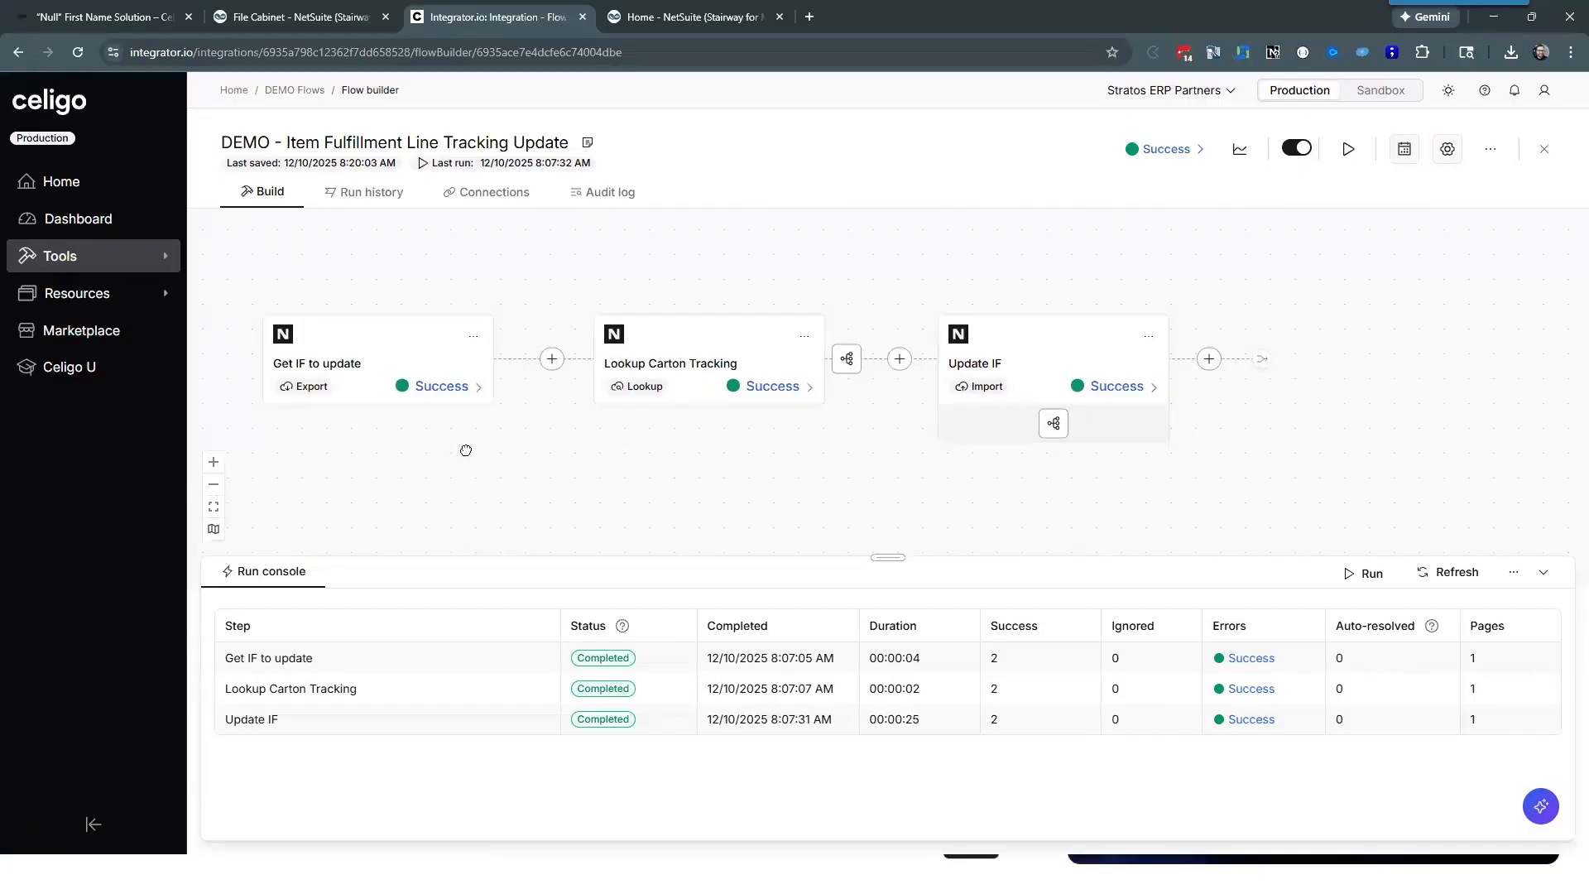
Step: Switch to NetSuite, open the recent item fulfillment for 458 Superior Home Ventilation and examine the carton UCC128 and tracking values under Barrett Packages
{"action": "left_click_drag", "start_coordinate": [379, 425], "coordinate": [373, 413]}
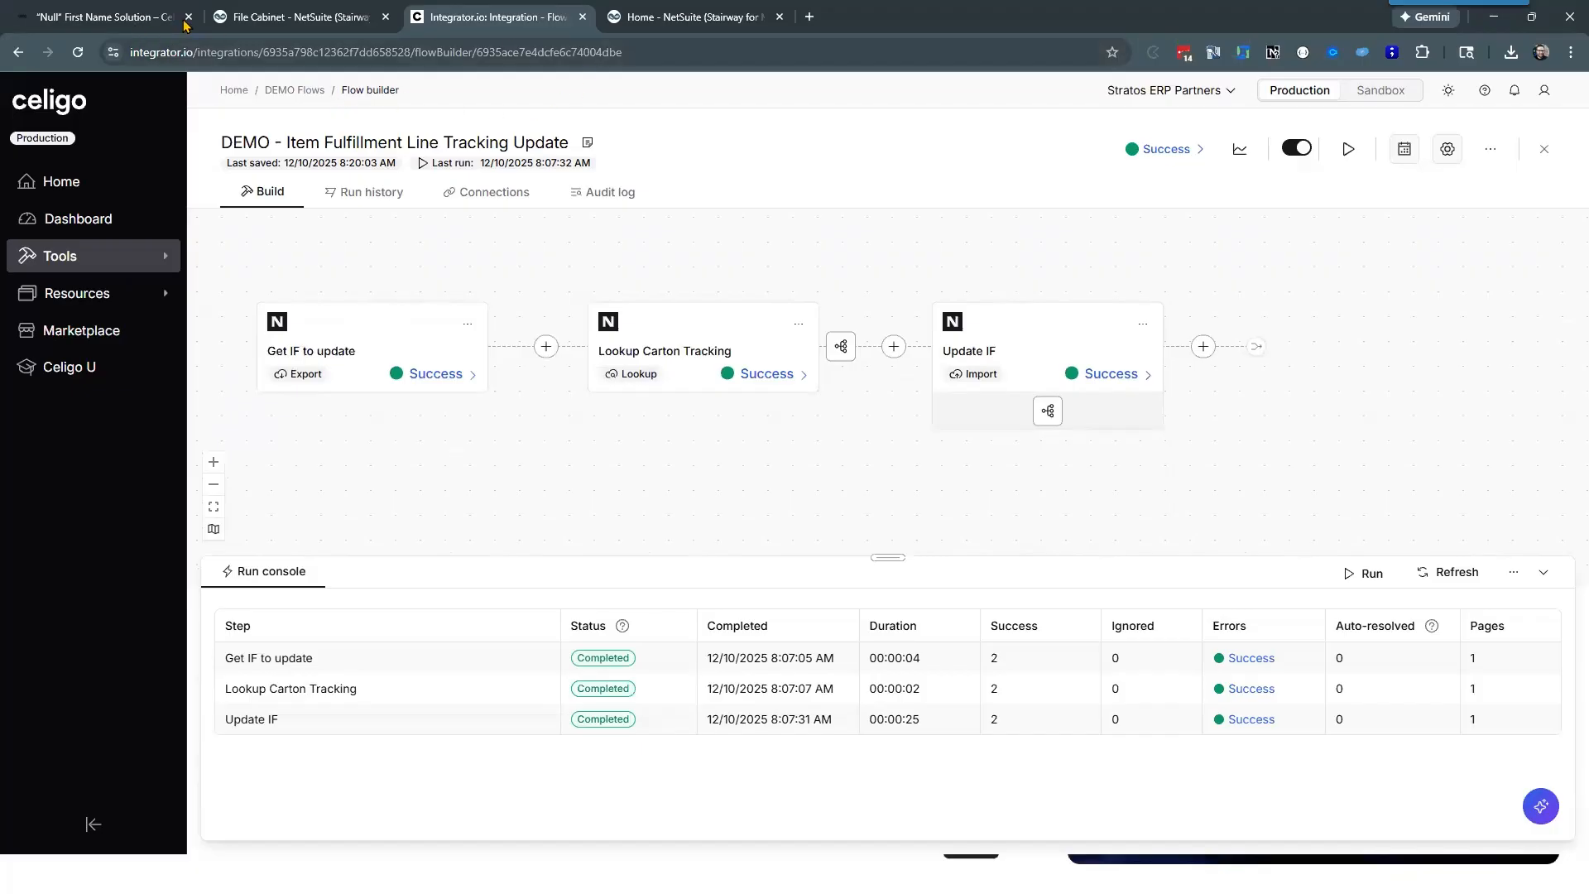
{"action": "left_click", "coordinate": [290, 17]}
{"action": "mouse_move", "coordinate": [29, 141]}
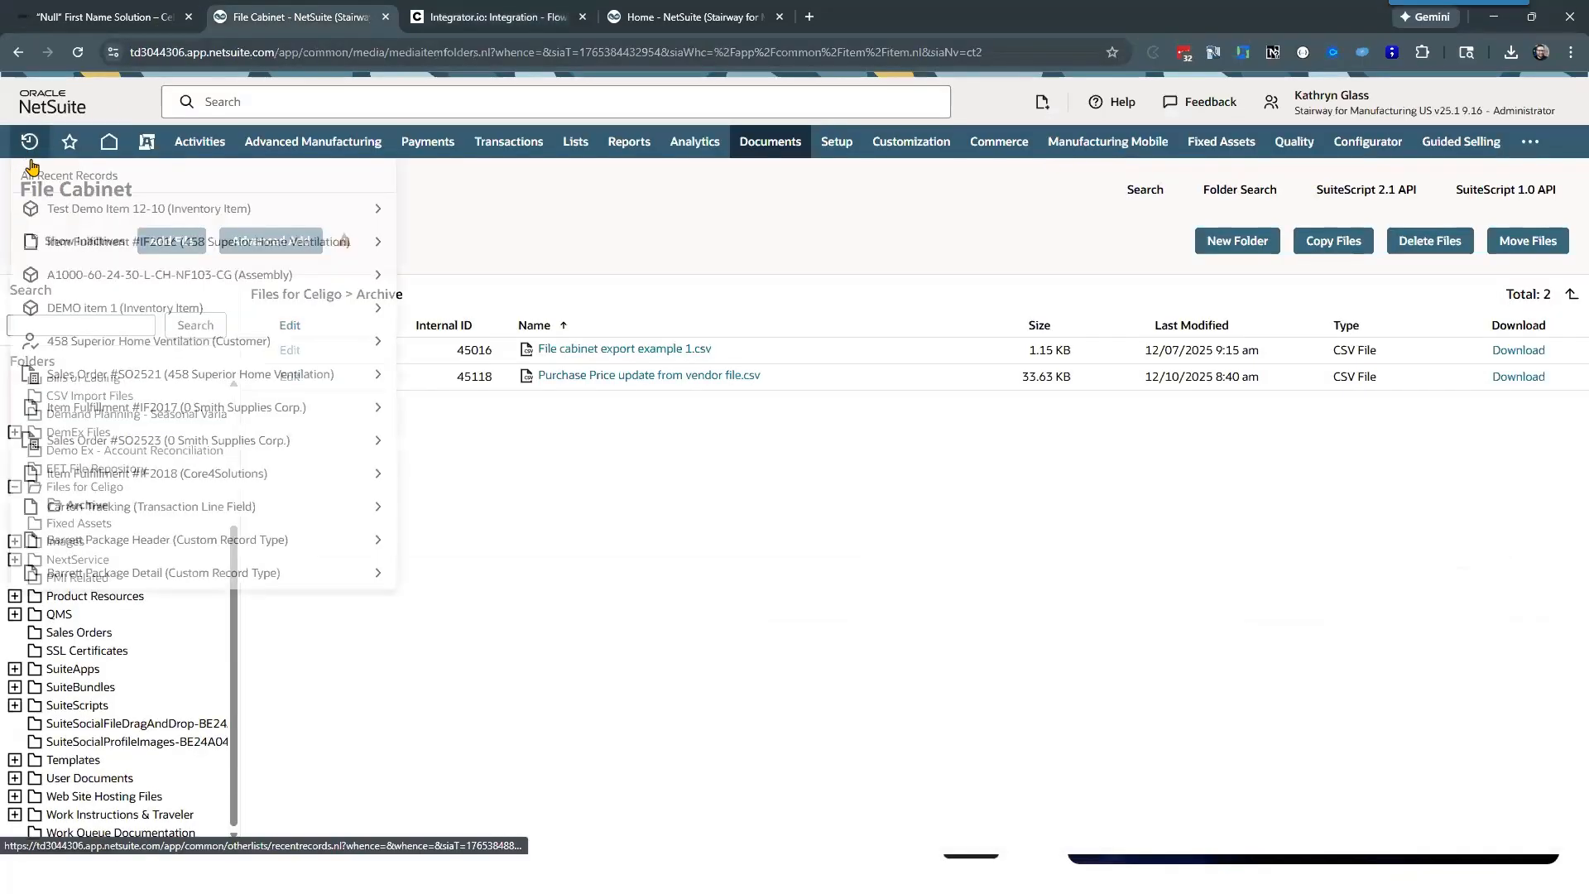
{"action": "left_click", "coordinate": [79, 241]}
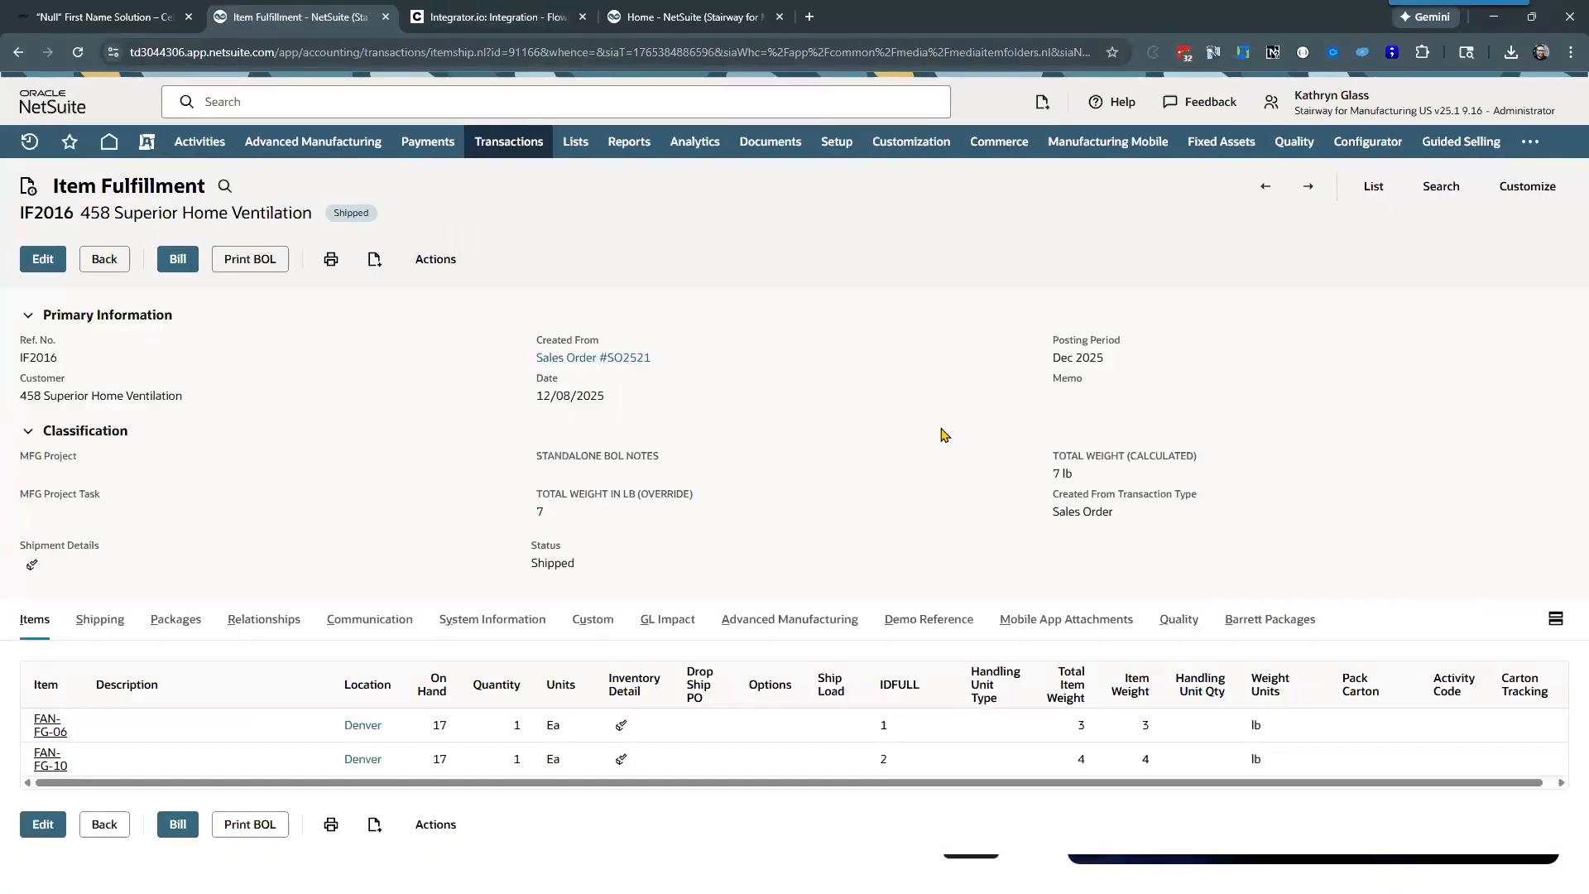
{"action": "left_click", "coordinate": [1268, 625]}
{"action": "scroll", "coordinate": [911, 412], "scroll_direction": "down", "scroll_amount": 1}
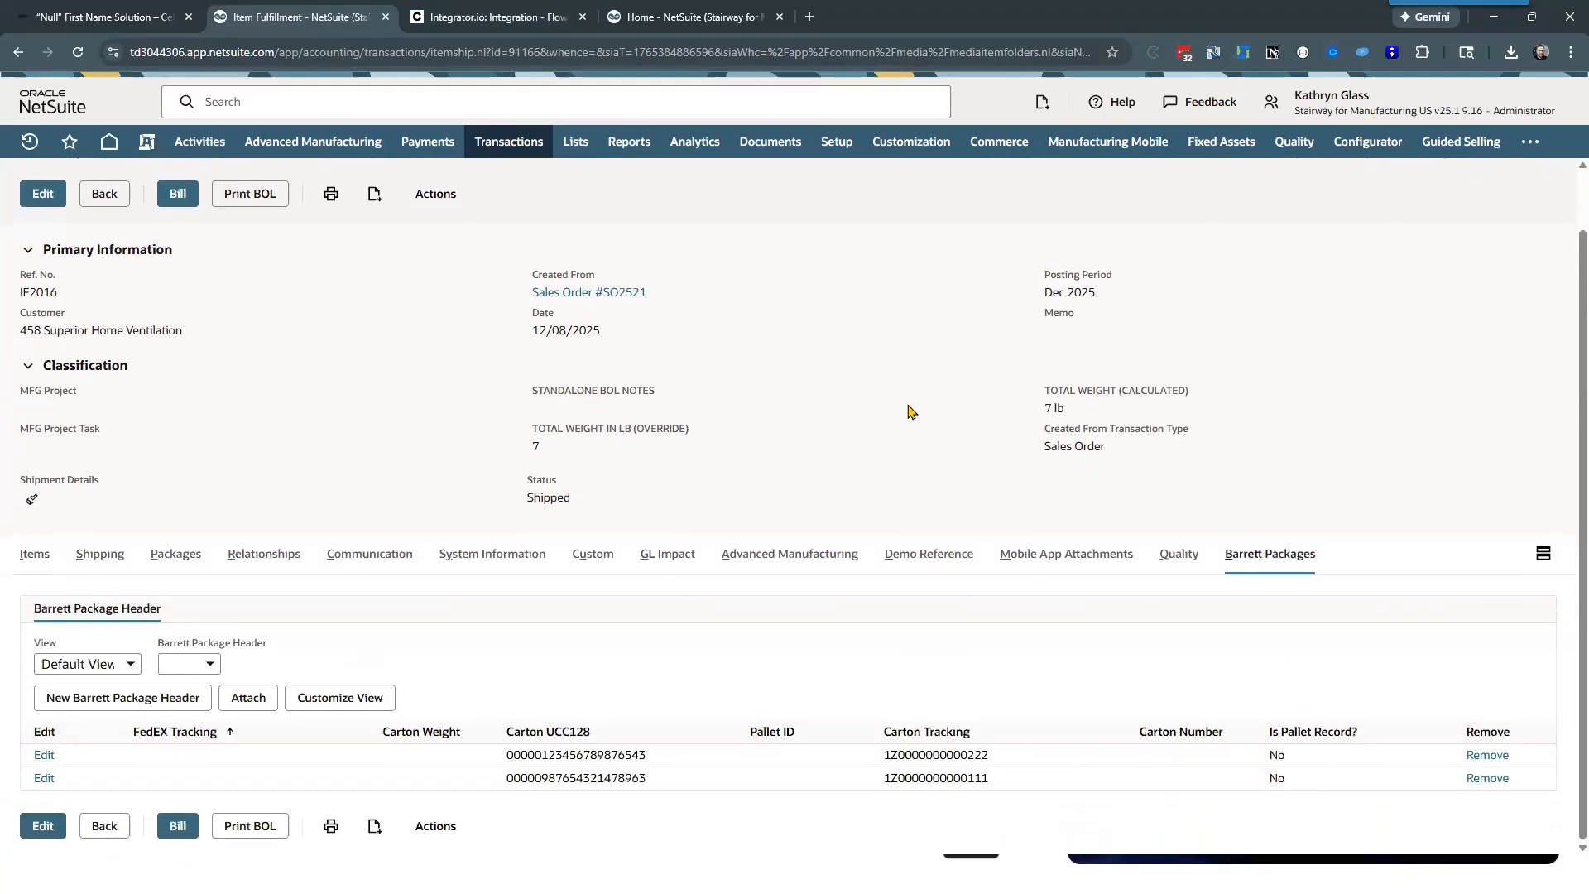
{"action": "scroll", "coordinate": [290, 373], "scroll_direction": "up", "scroll_amount": 1}
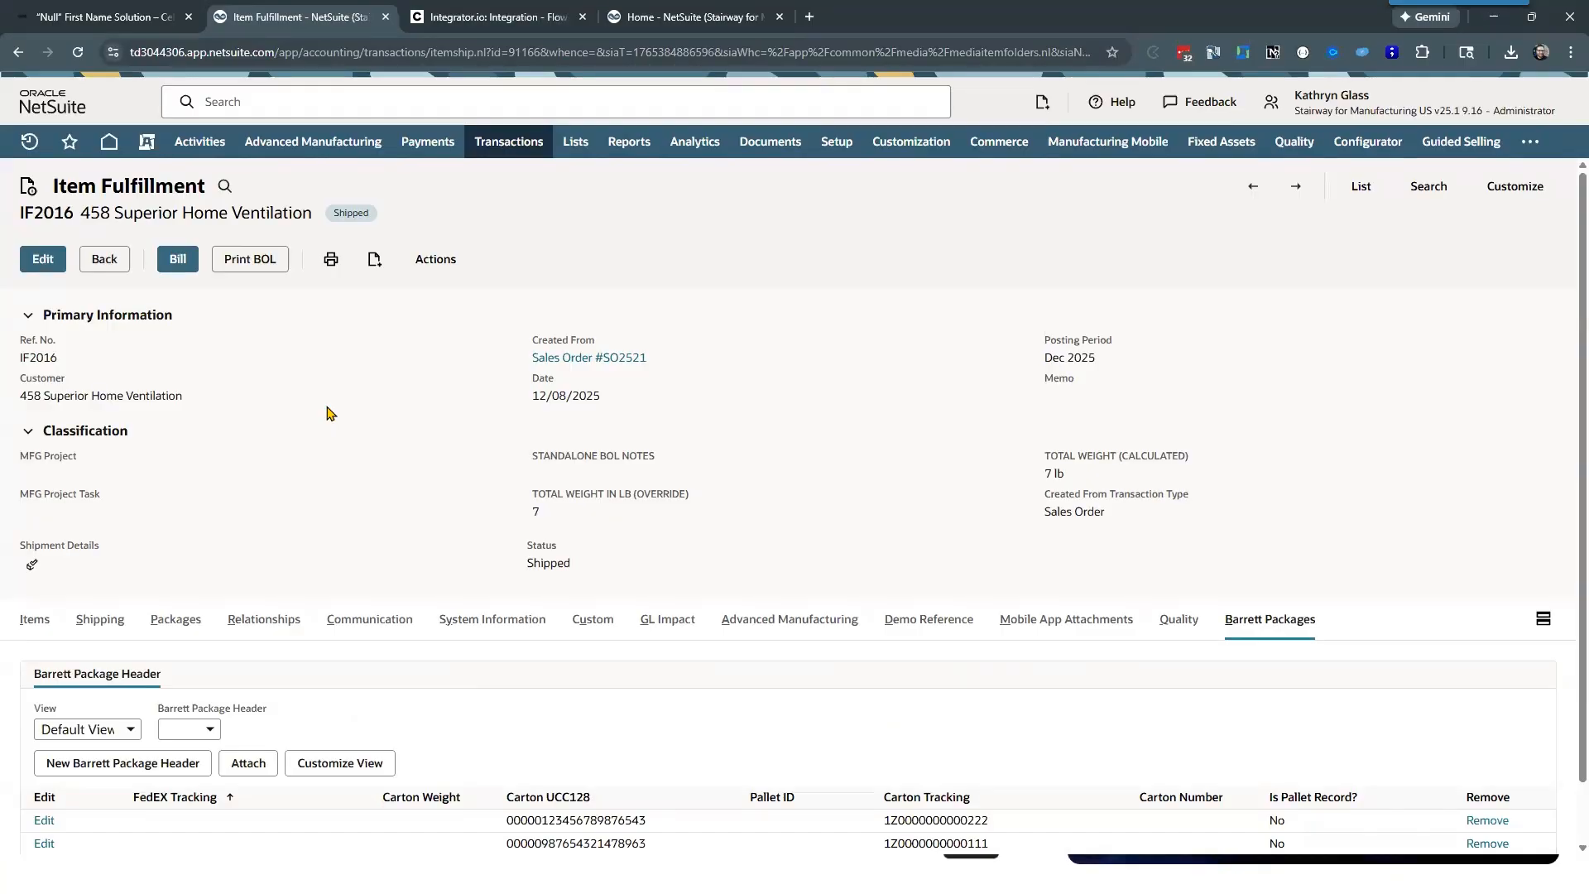
{"action": "scroll", "coordinate": [347, 416], "scroll_direction": "down", "scroll_amount": 1}
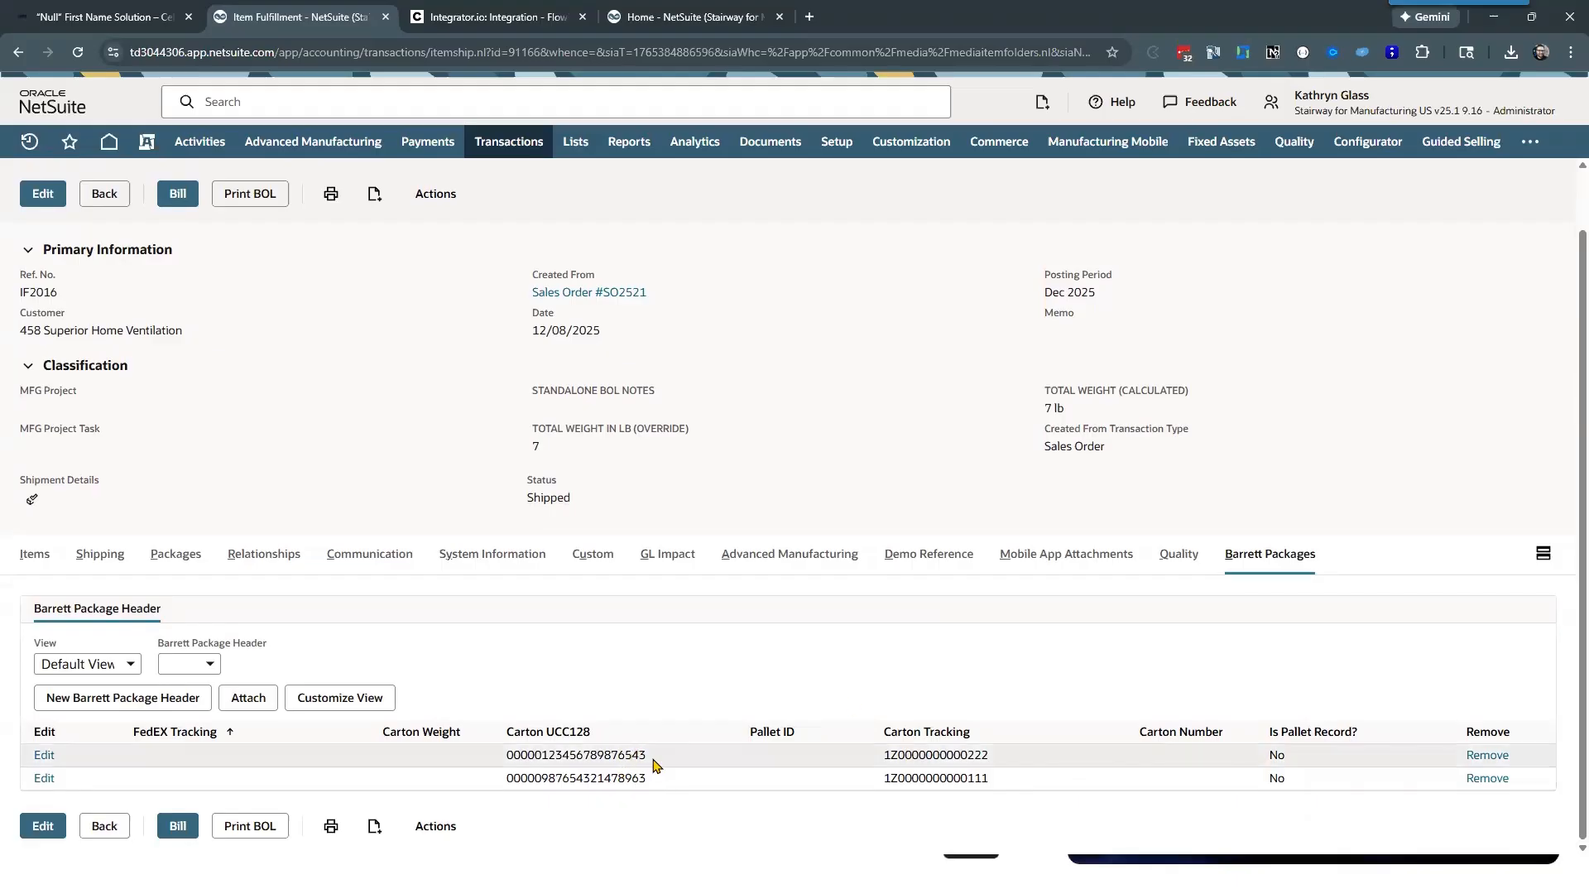
{"action": "left_click_drag", "start_coordinate": [652, 757], "coordinate": [517, 724]}
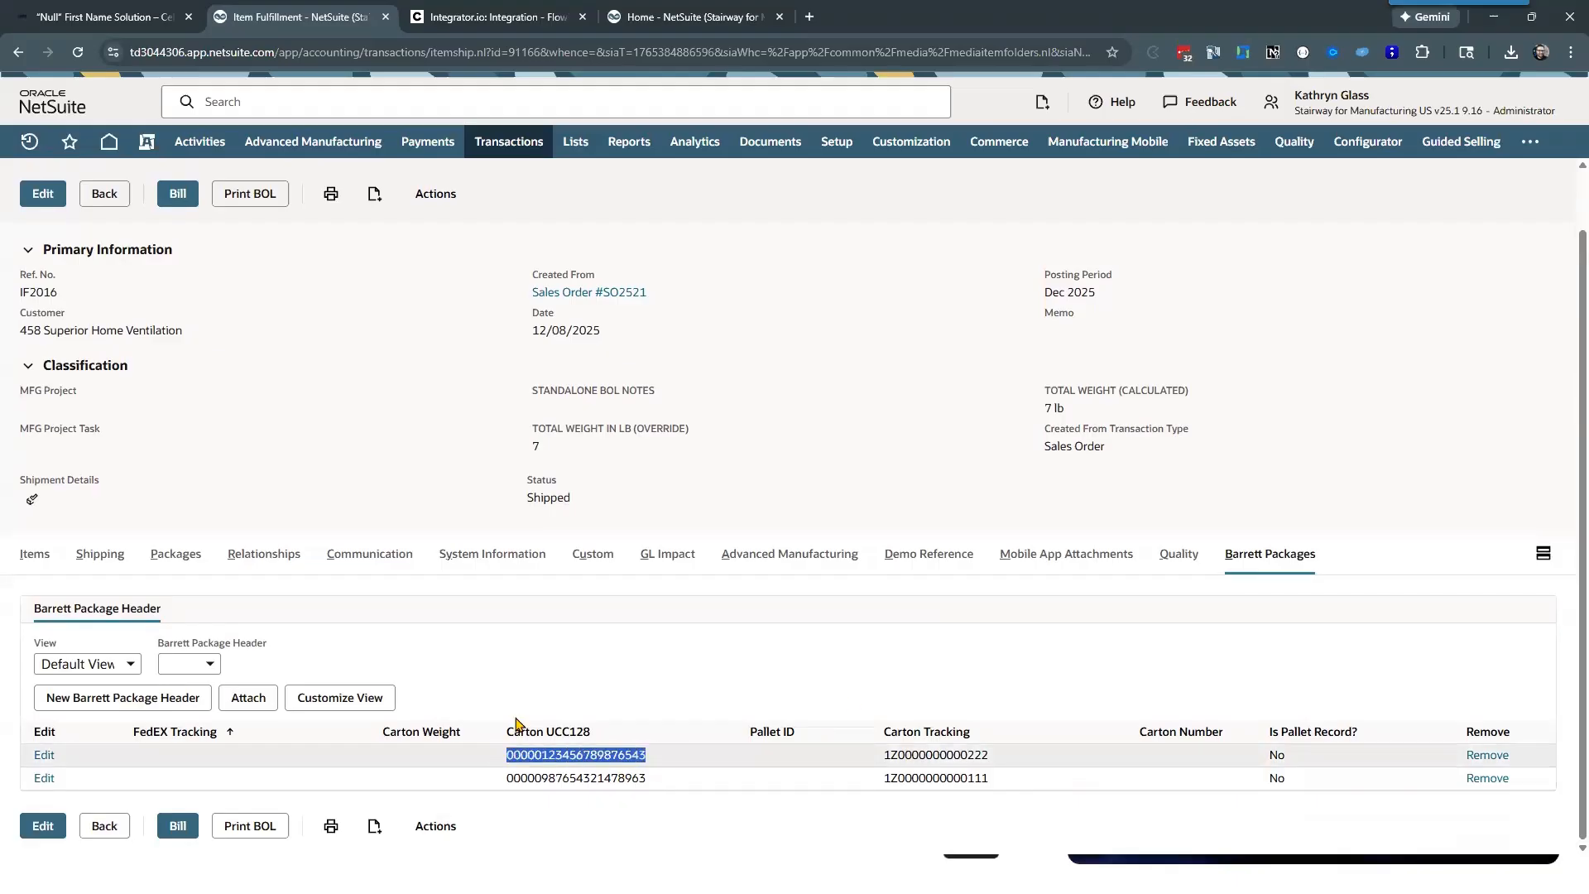
{"action": "left_click", "coordinate": [583, 819]}
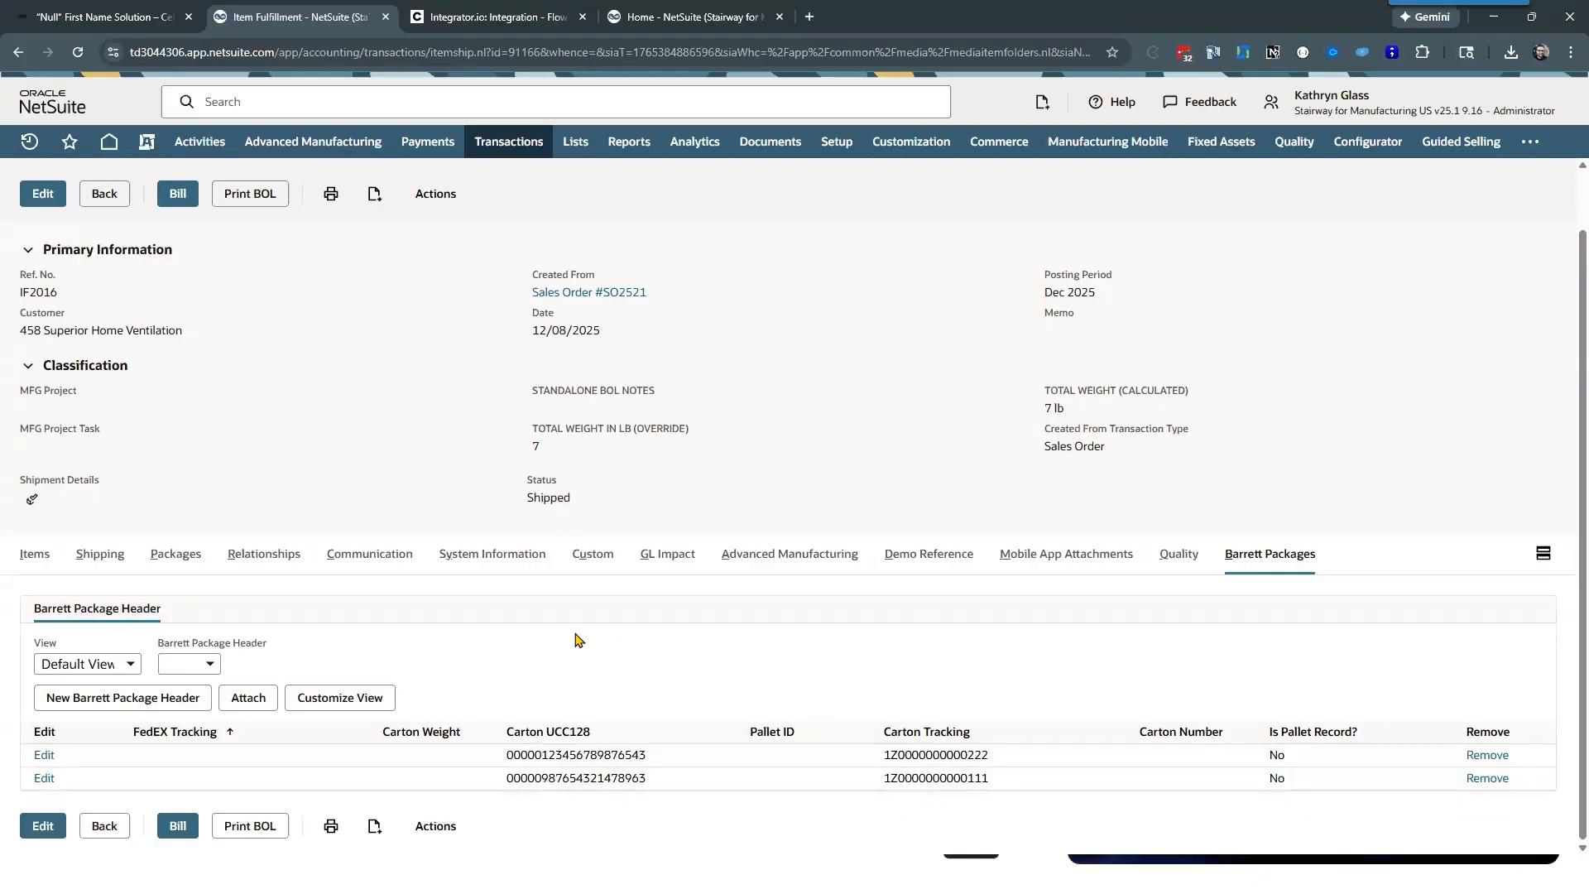
Step: Compare the item fulfillment's standard Packages and Items details with its Barrett Packages records
{"action": "left_click", "coordinate": [176, 555]}
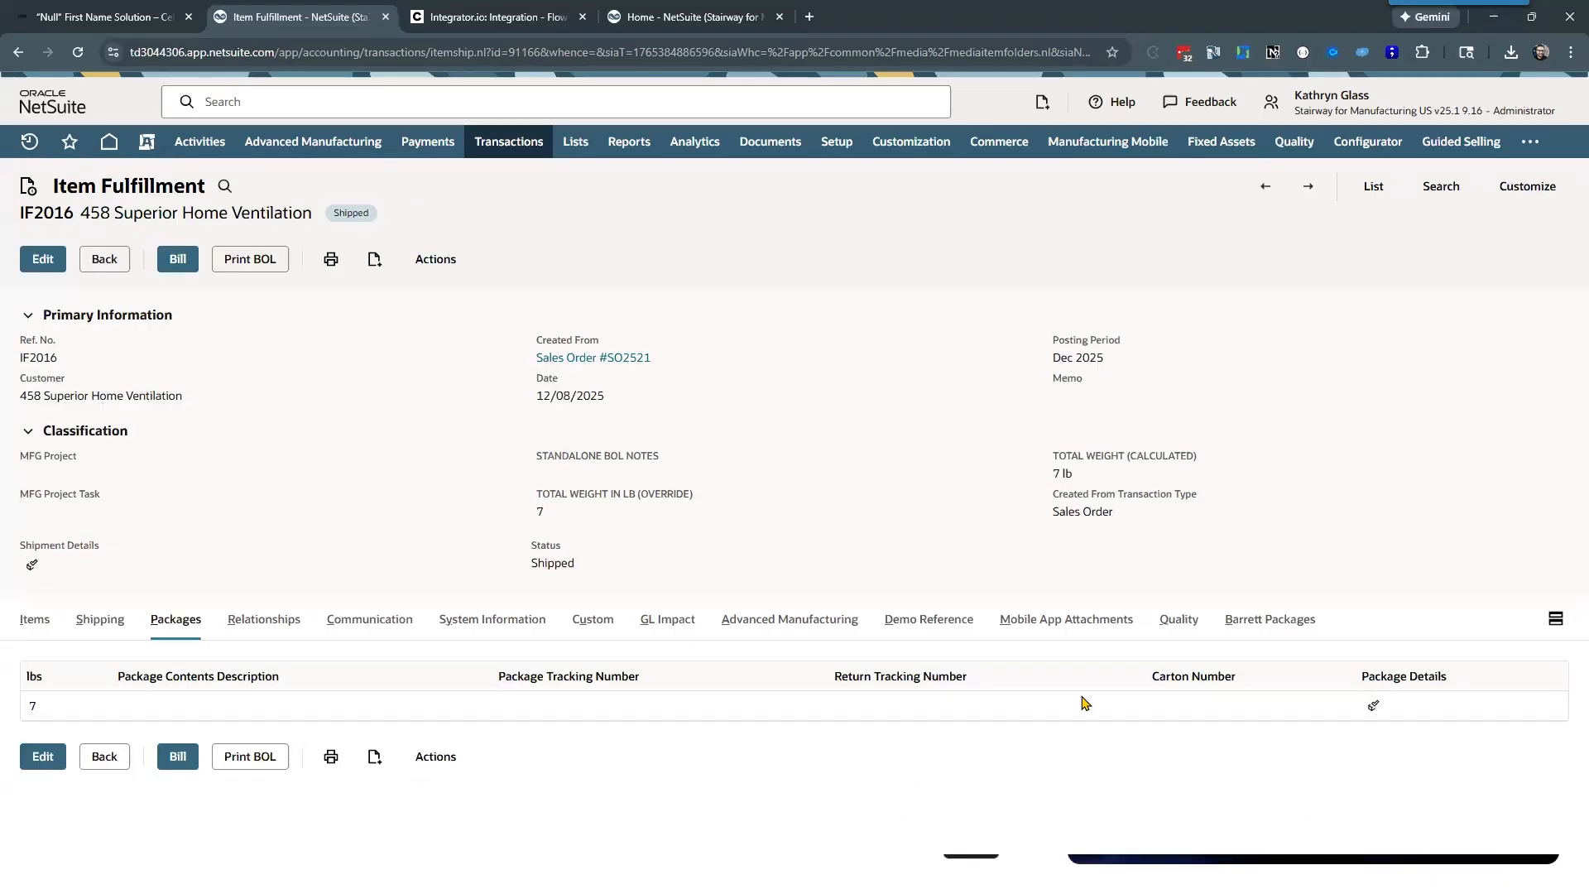
{"action": "left_click", "coordinate": [1268, 628]}
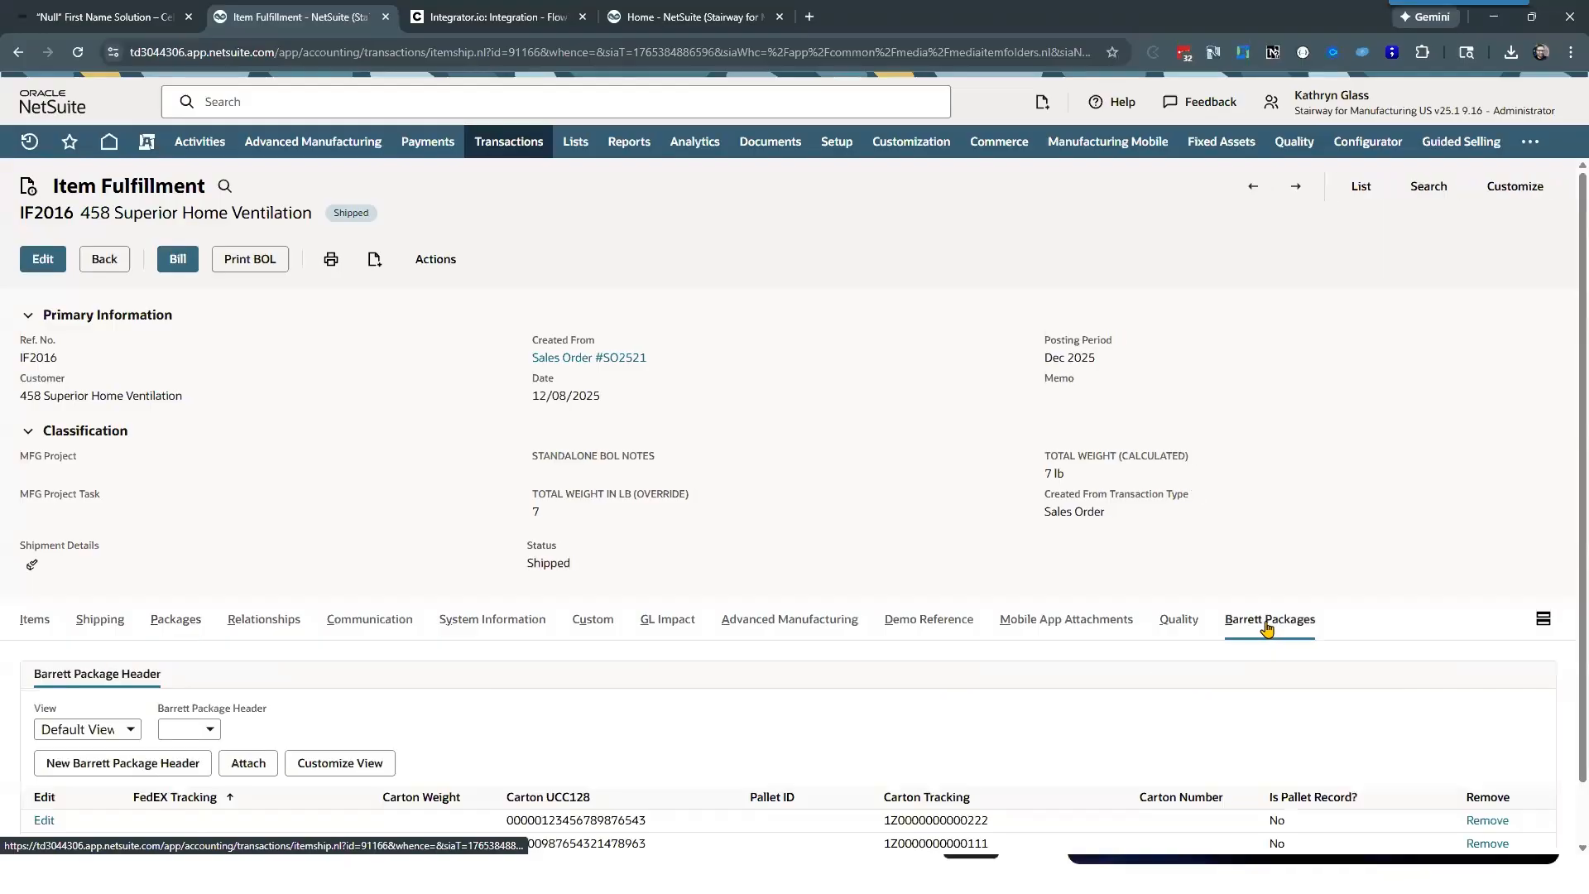
{"action": "scroll", "coordinate": [795, 658], "scroll_direction": "down", "scroll_amount": 1}
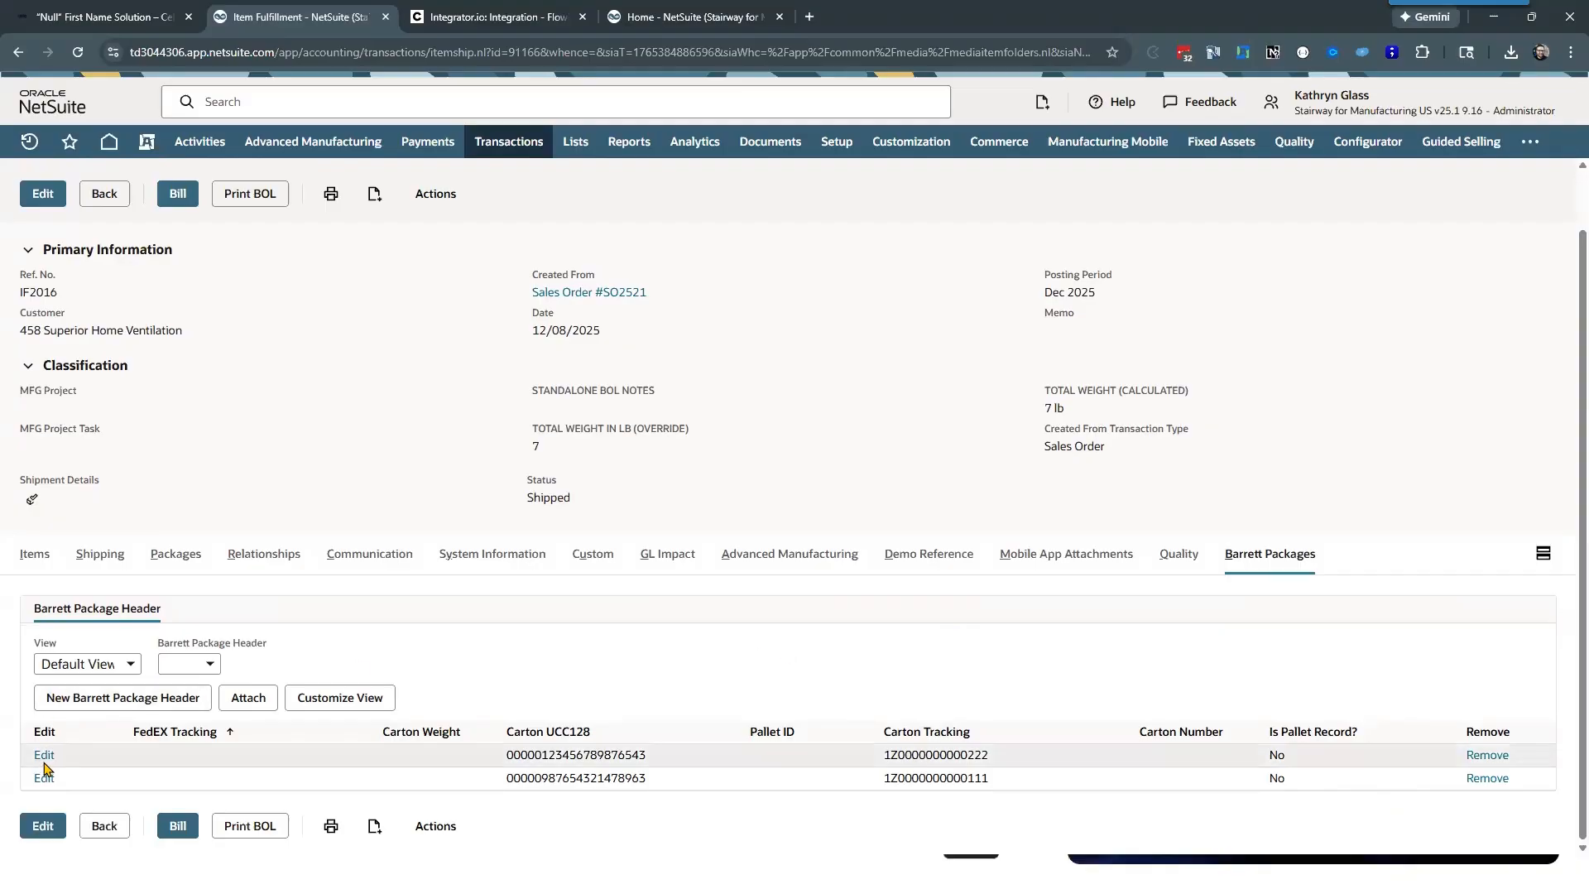
{"action": "left_click", "coordinate": [47, 562]}
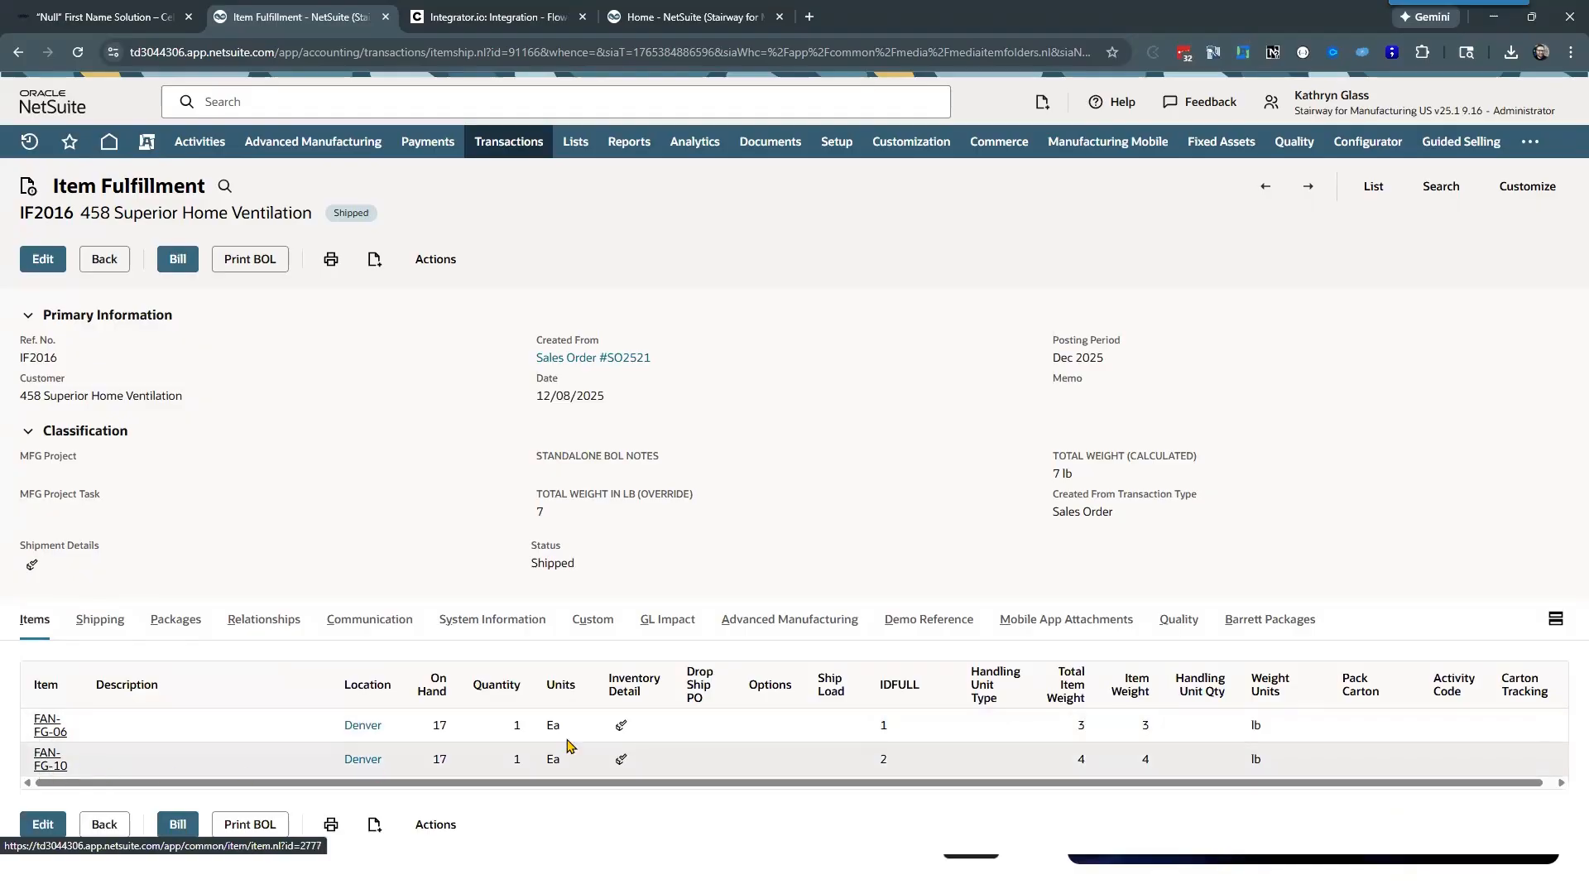
{"action": "left_click", "coordinate": [1262, 621]}
{"action": "scroll", "coordinate": [414, 659], "scroll_direction": "down", "scroll_amount": 1}
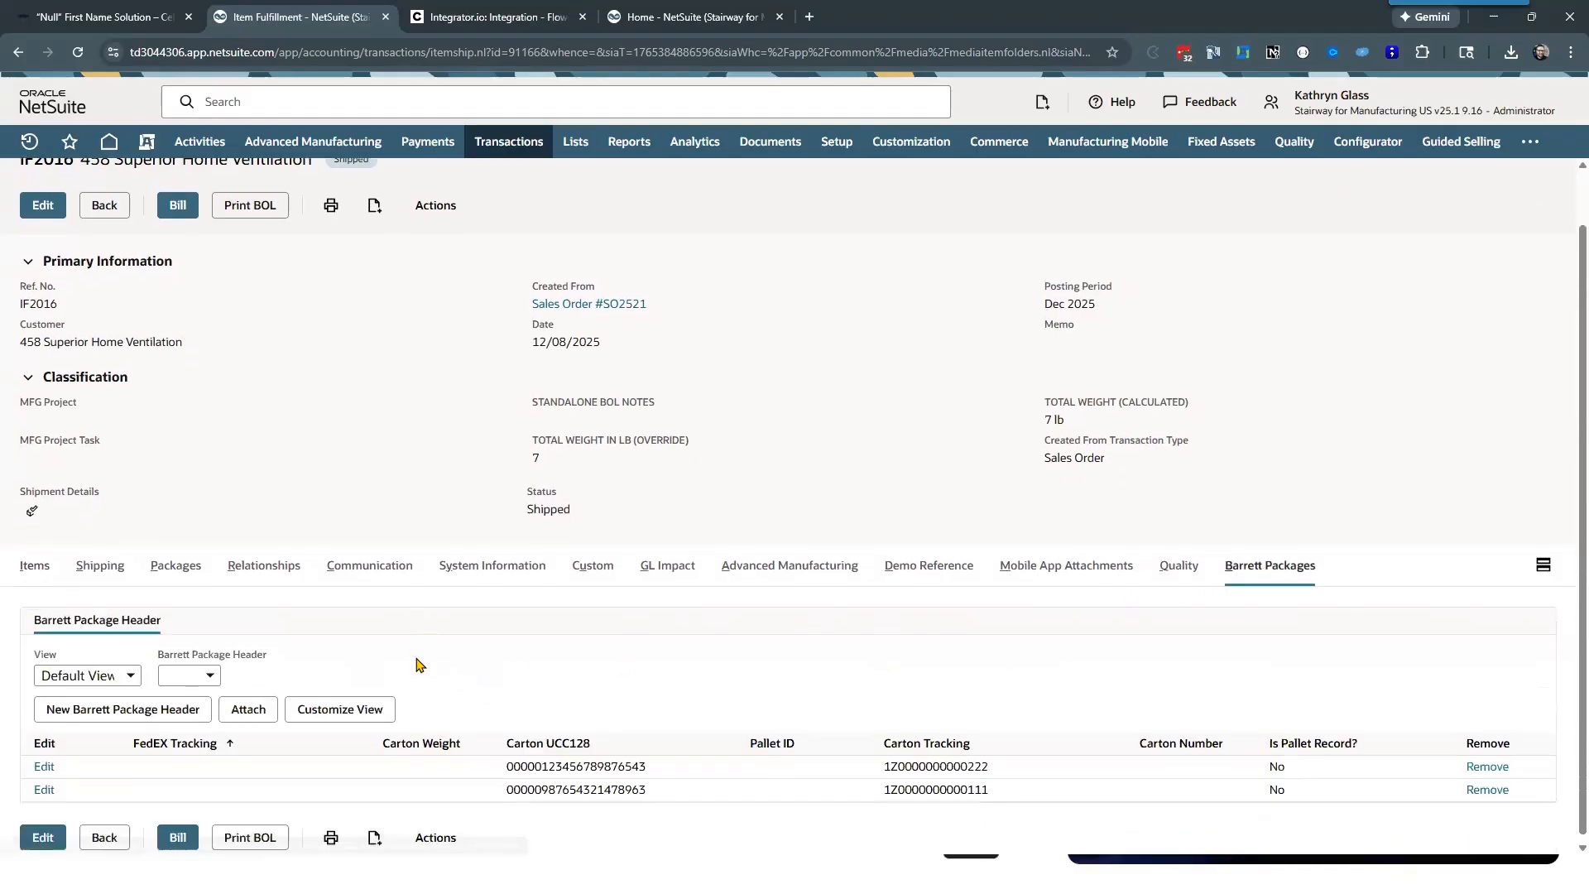
Step: Open the first listed Barrett Package Header, review its carton tracking and package detail item, and cancel without changes
{"action": "left_click", "coordinate": [44, 756]}
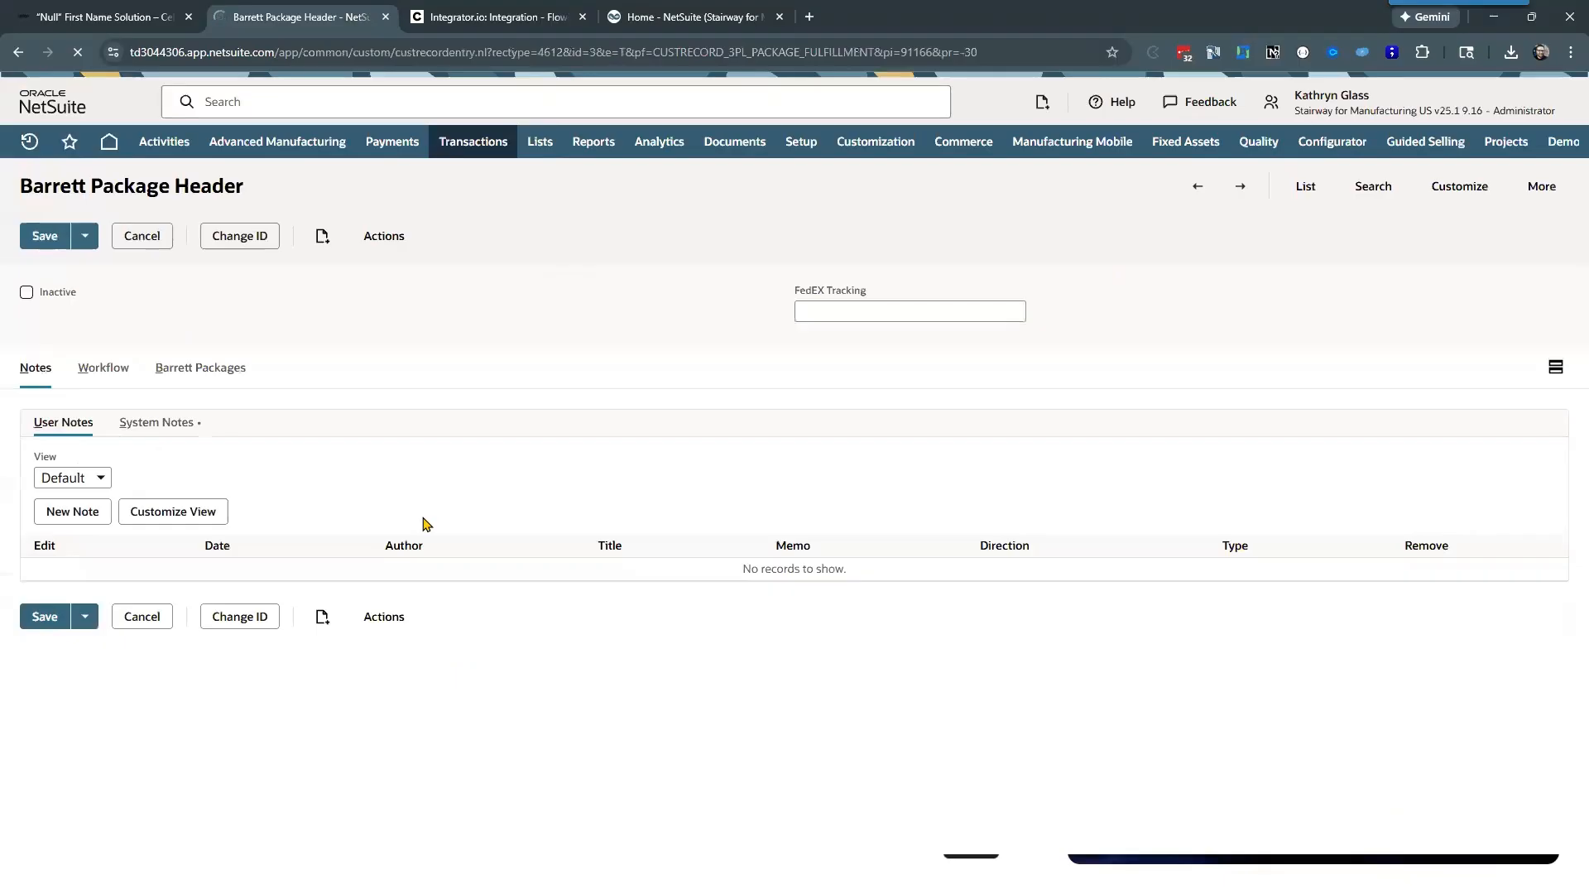
{"action": "left_click", "coordinate": [206, 368]}
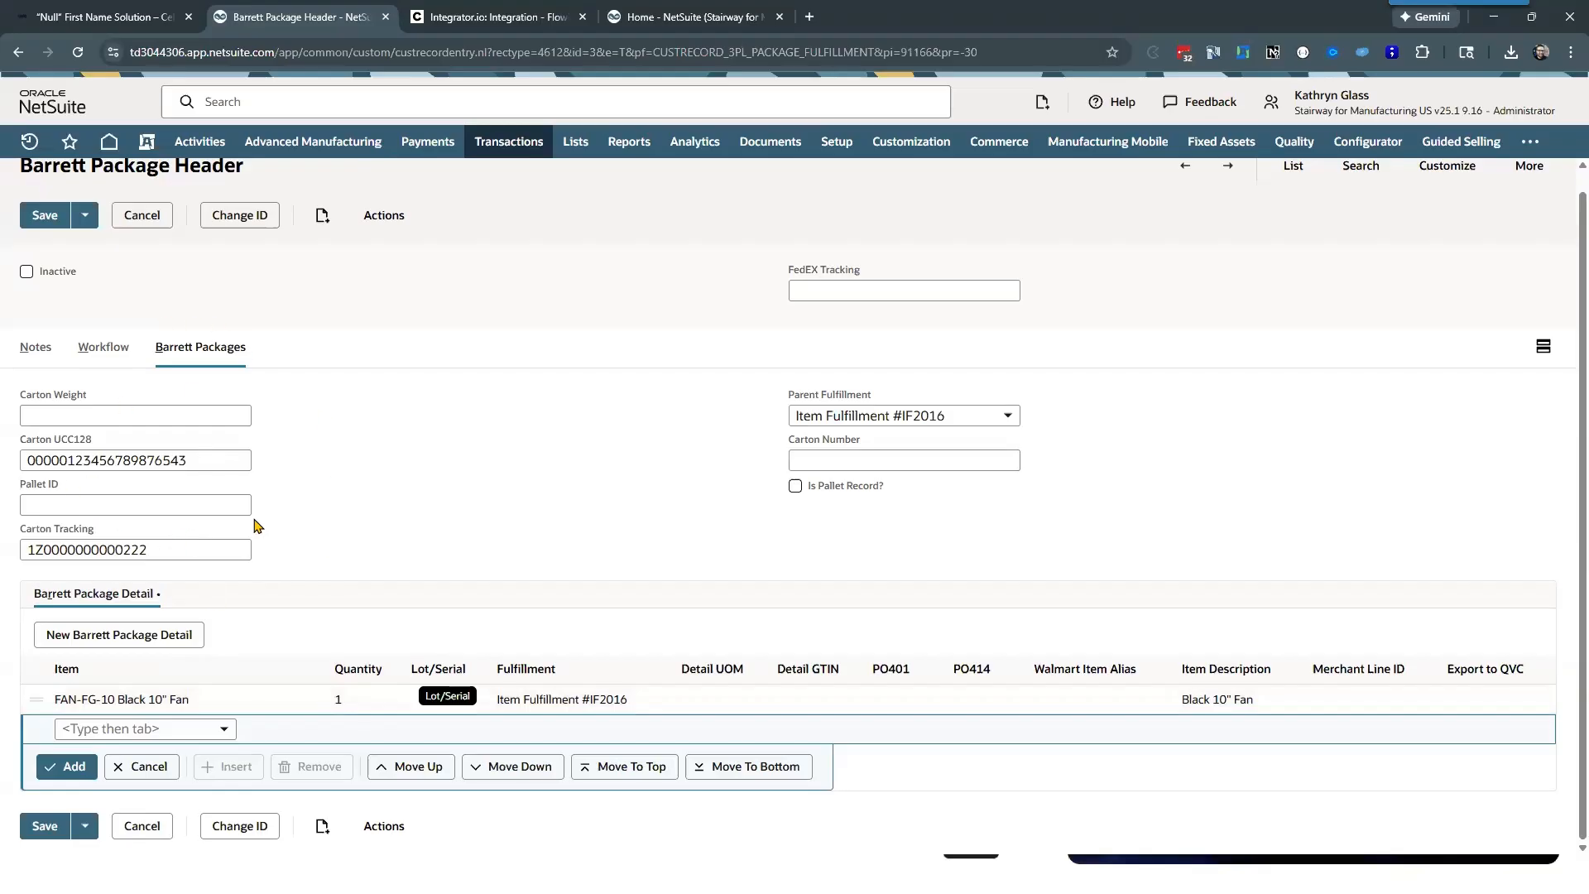
{"action": "double_click", "coordinate": [212, 546]}
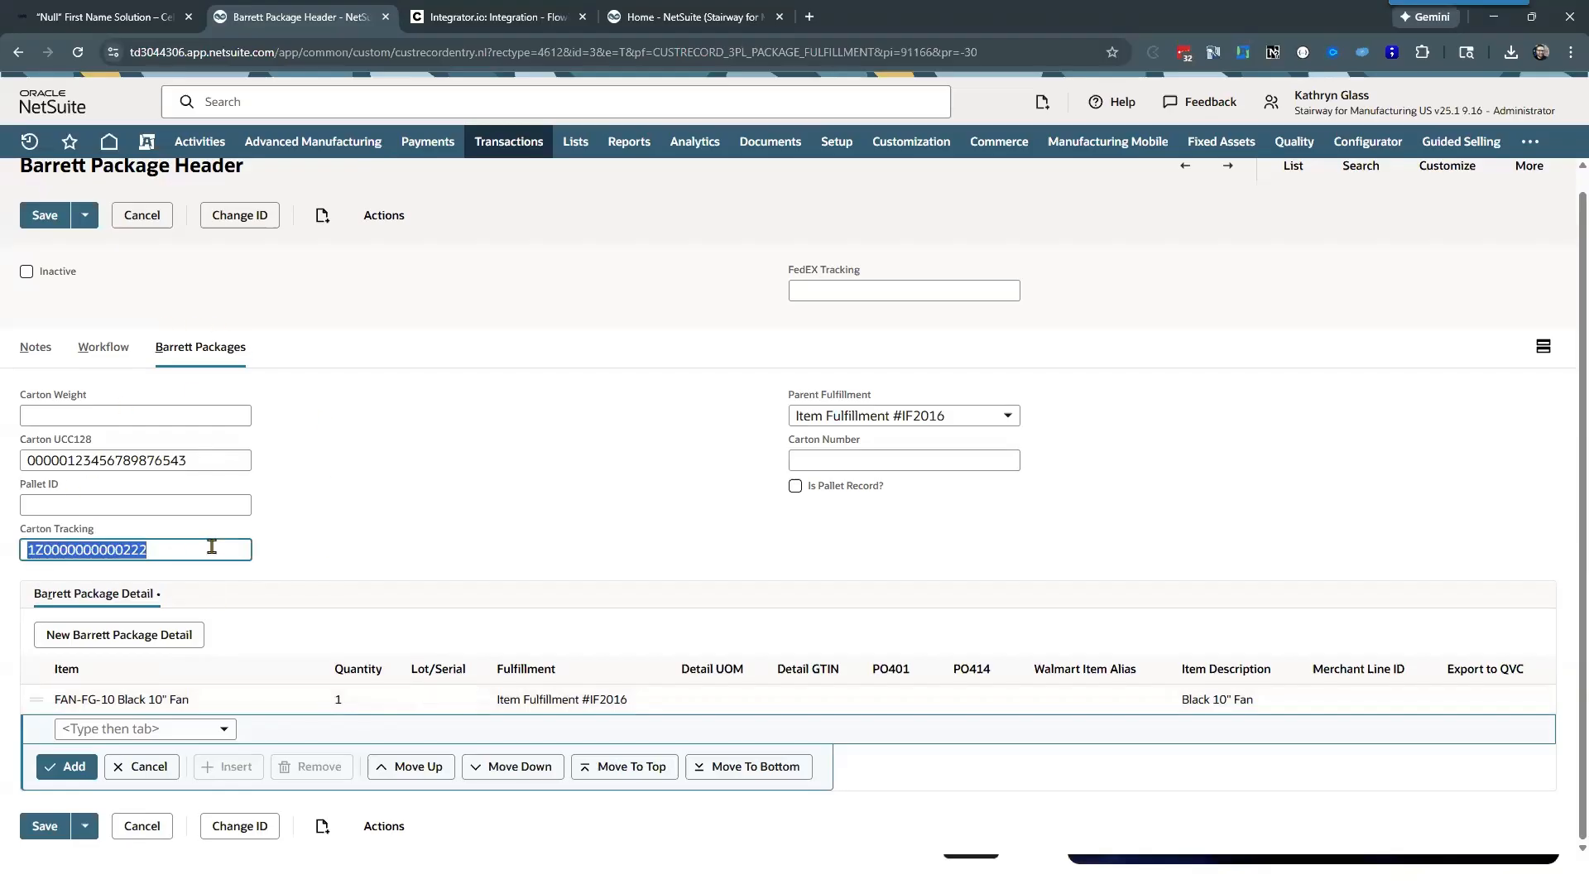
{"action": "left_click", "coordinate": [319, 527]}
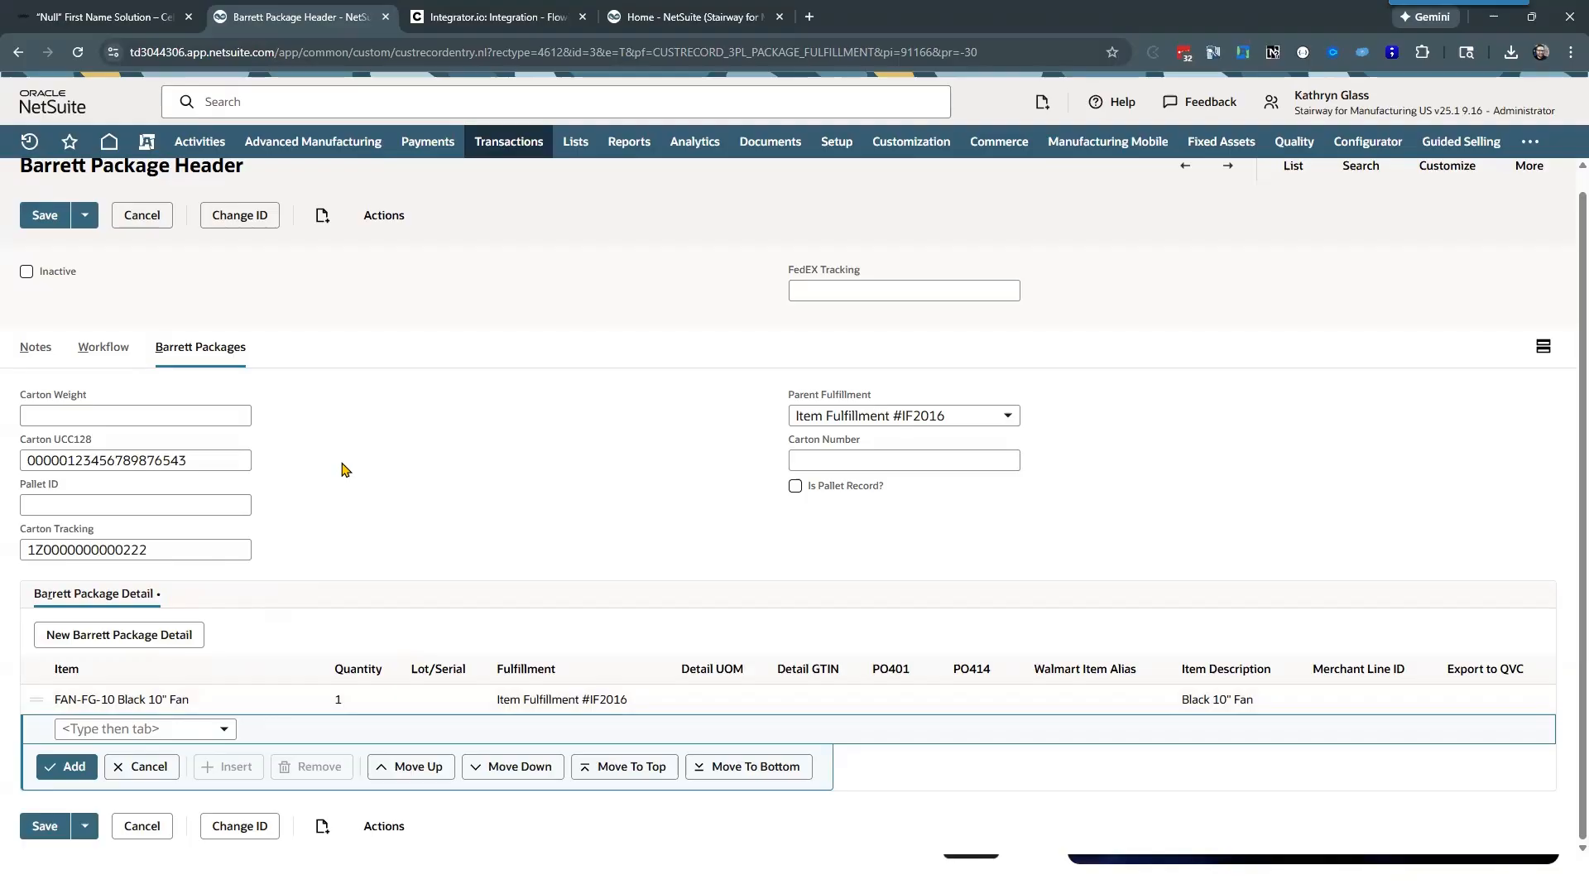
{"action": "scroll", "coordinate": [389, 491], "scroll_direction": "up", "scroll_amount": 1}
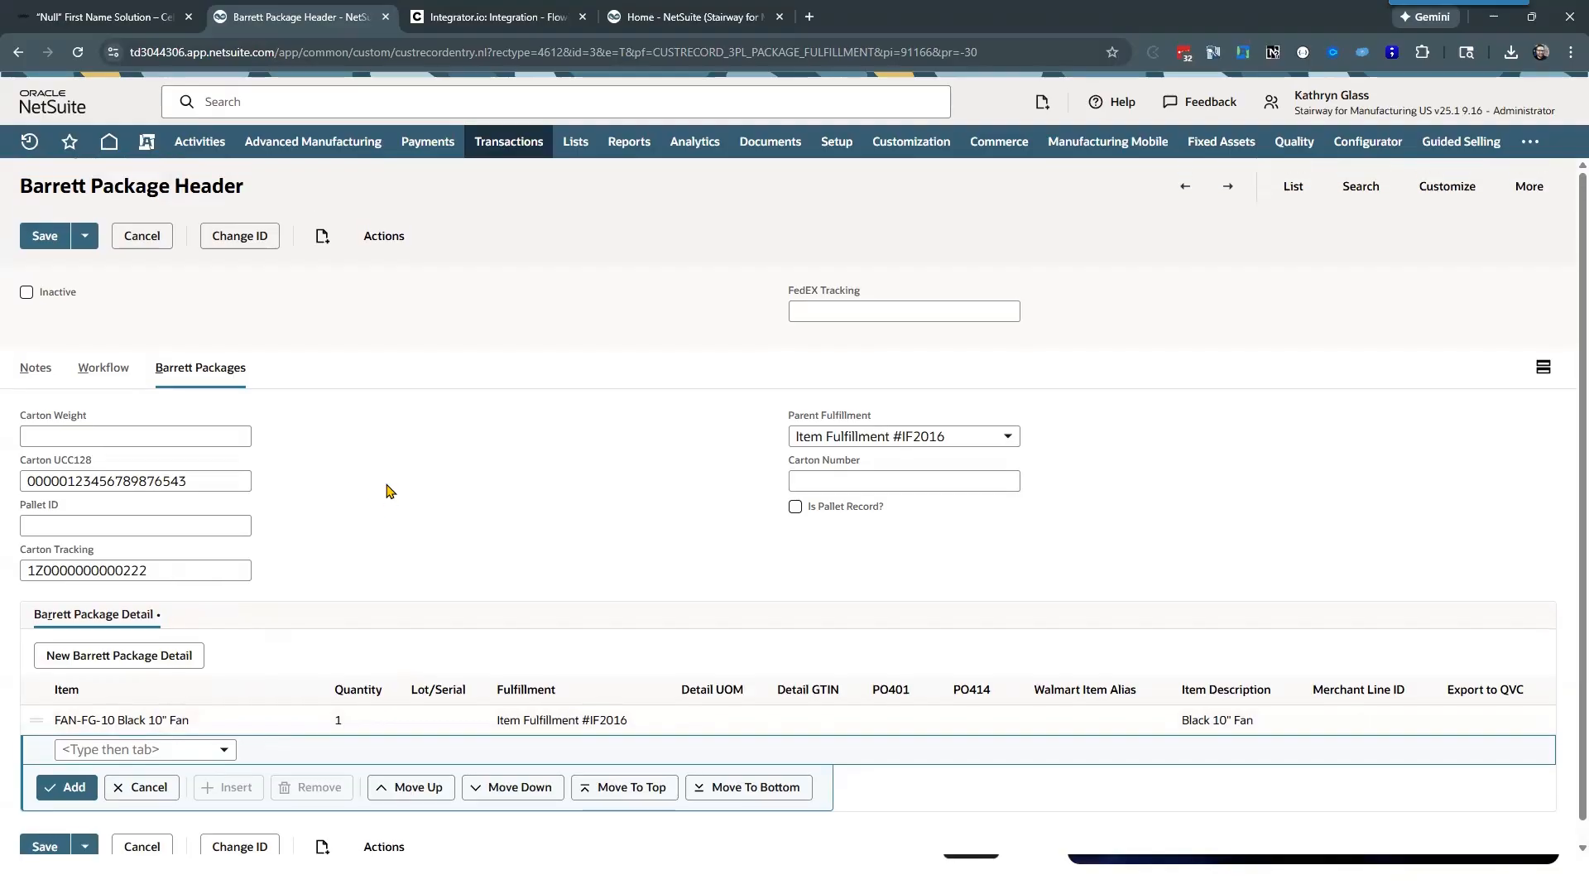
{"action": "mouse_move", "coordinate": [313, 141]}
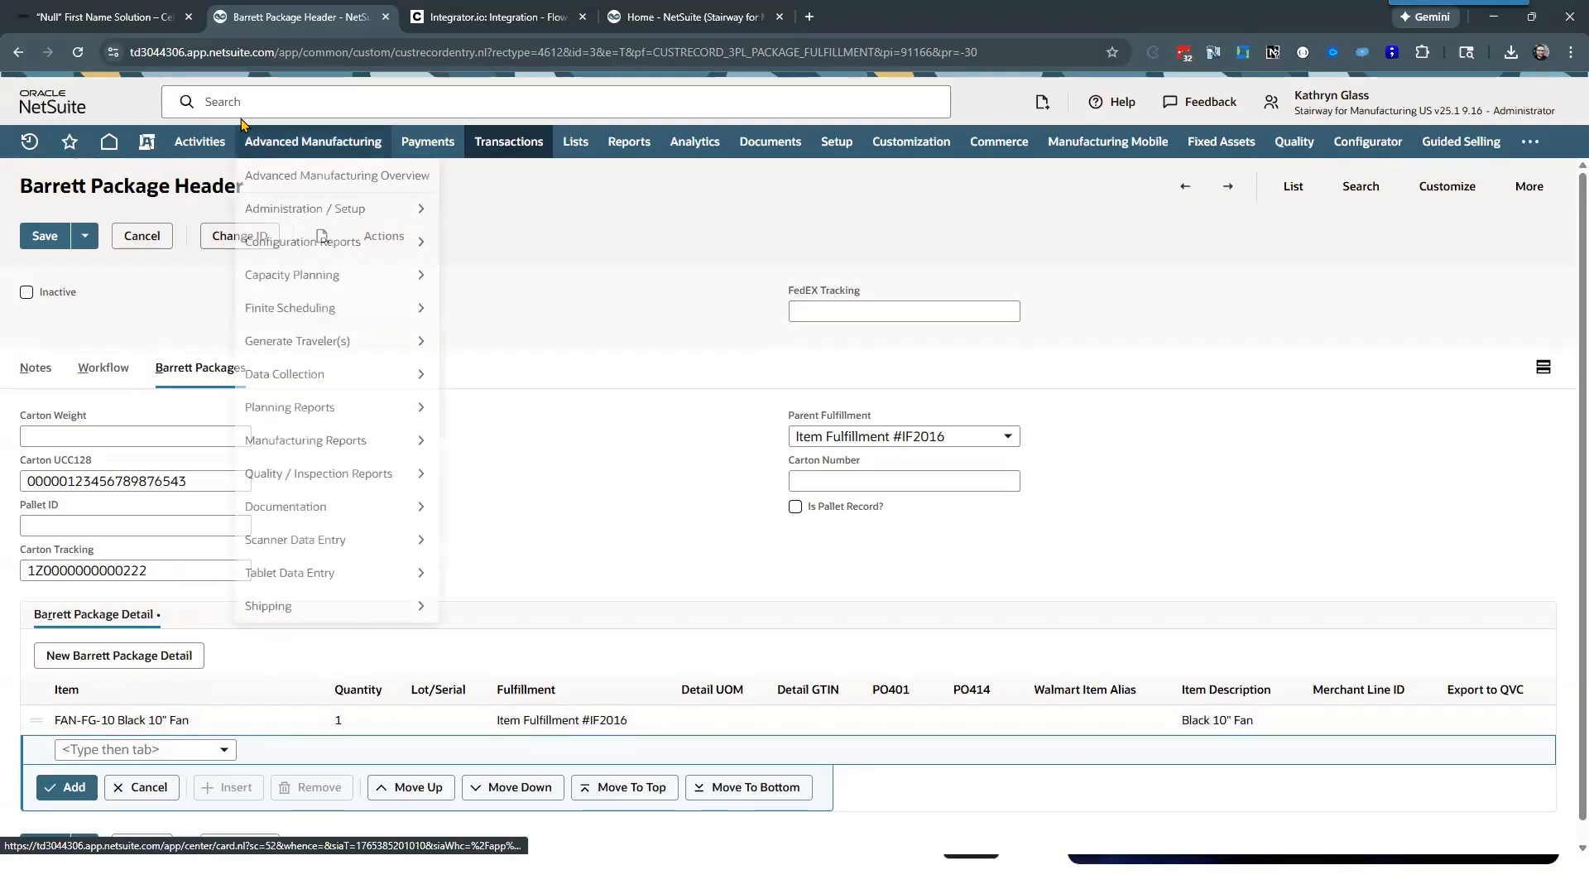
{"action": "left_click", "coordinate": [142, 237]}
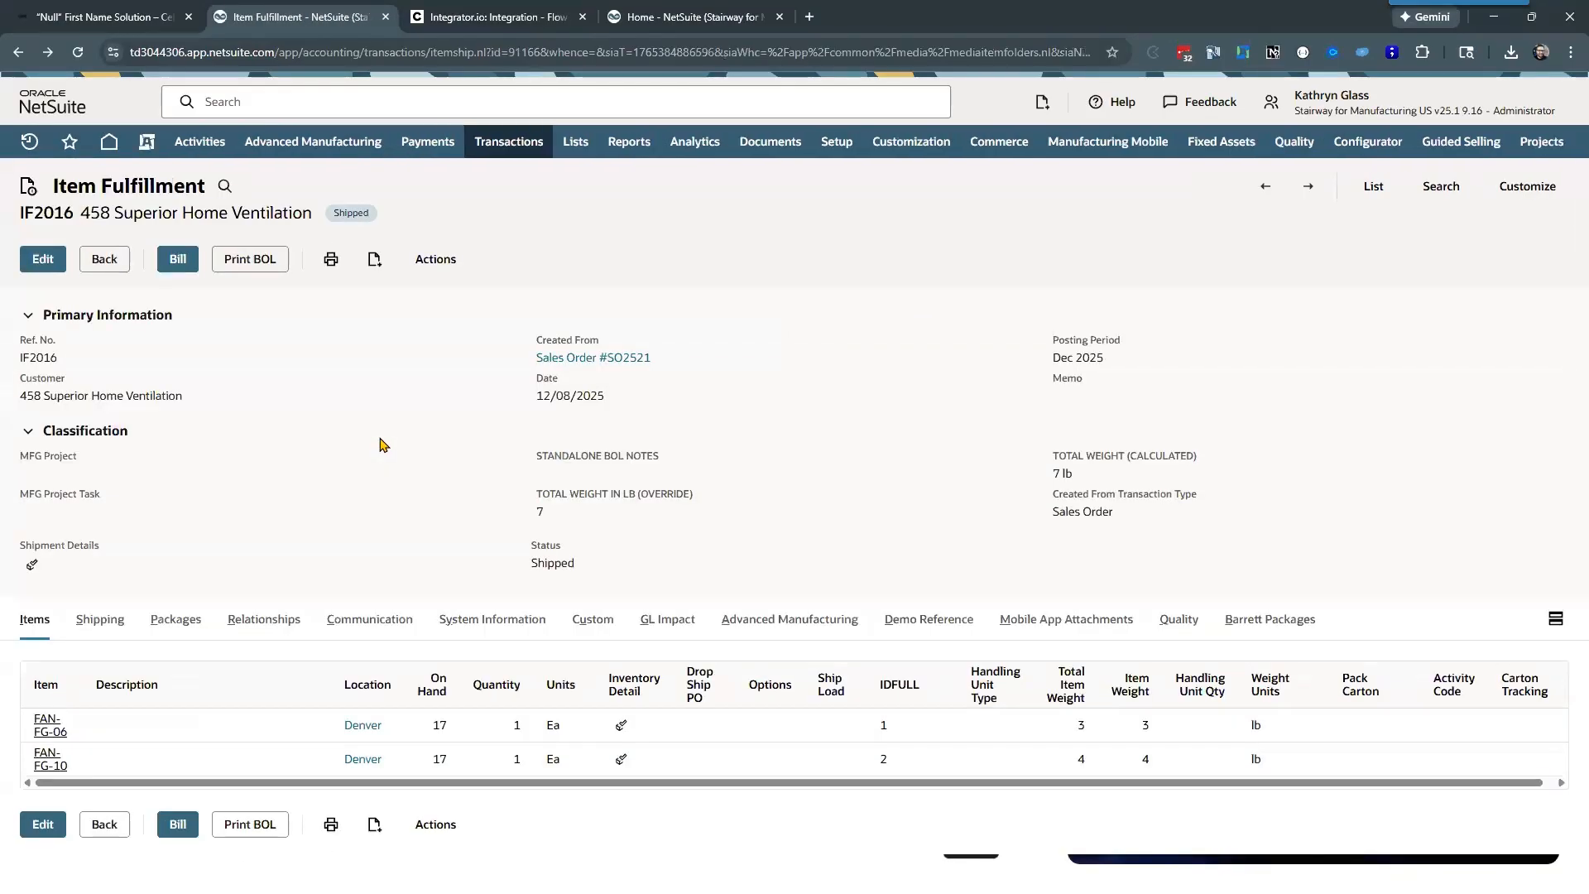
Step: Check the Carton Tracking column on the fulfillment's item lines against the carton tracking in Barrett Packages
{"action": "left_click_drag", "start_coordinate": [761, 784], "coordinate": [1123, 774]}
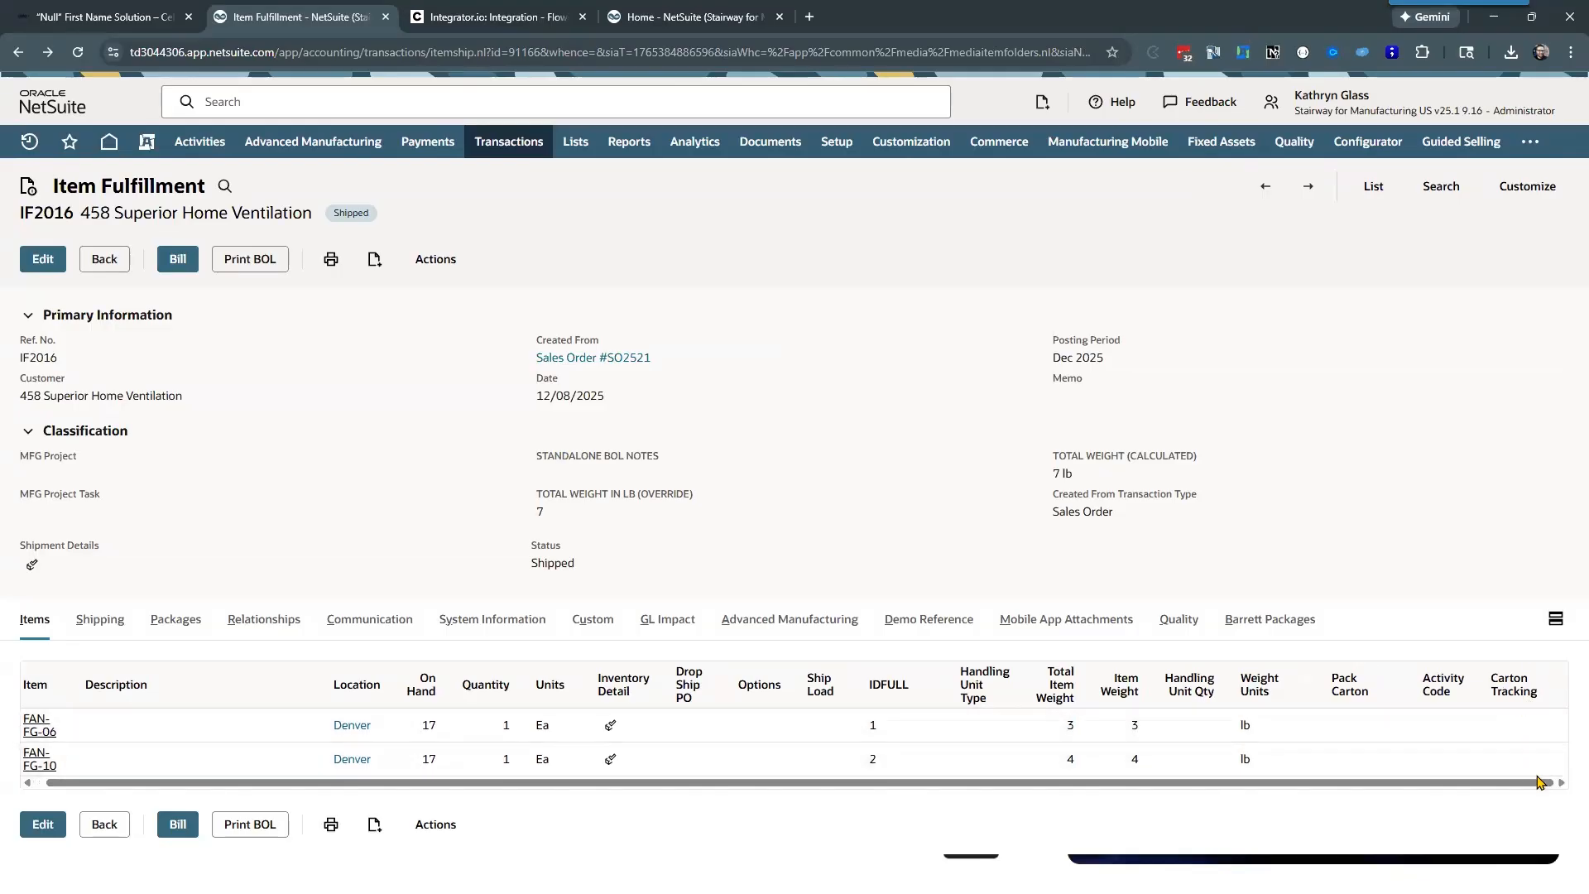
{"action": "left_click", "coordinate": [1268, 621]}
{"action": "scroll", "coordinate": [413, 779], "scroll_direction": "down", "scroll_amount": 1}
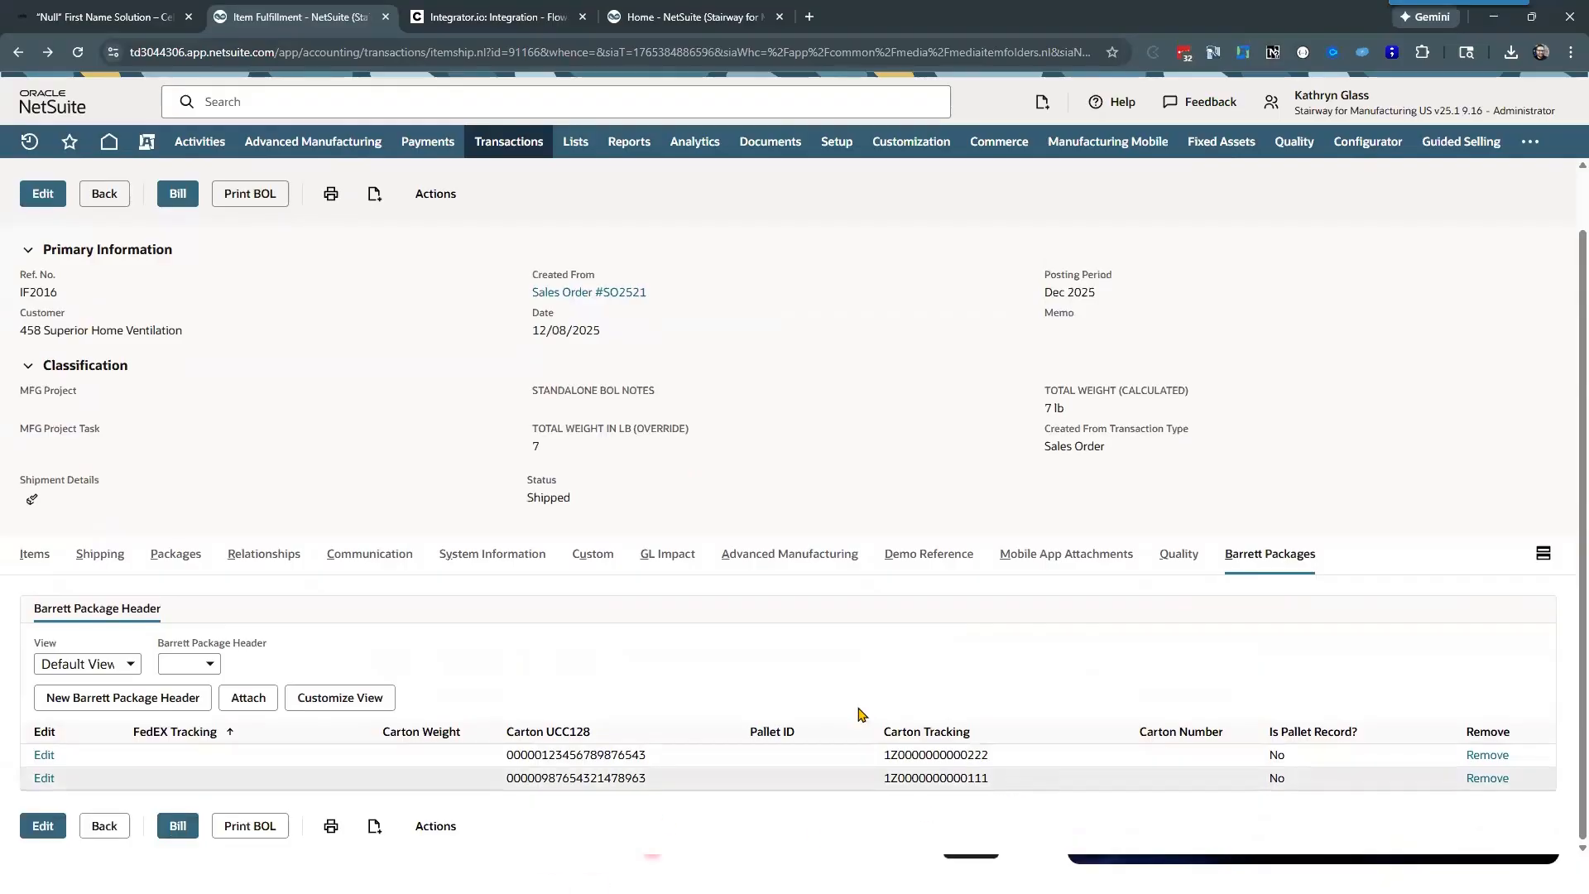
Step: Return to Celigo, view the Get IF to update export's settings, and close it without changes
{"action": "left_click", "coordinate": [484, 25]}
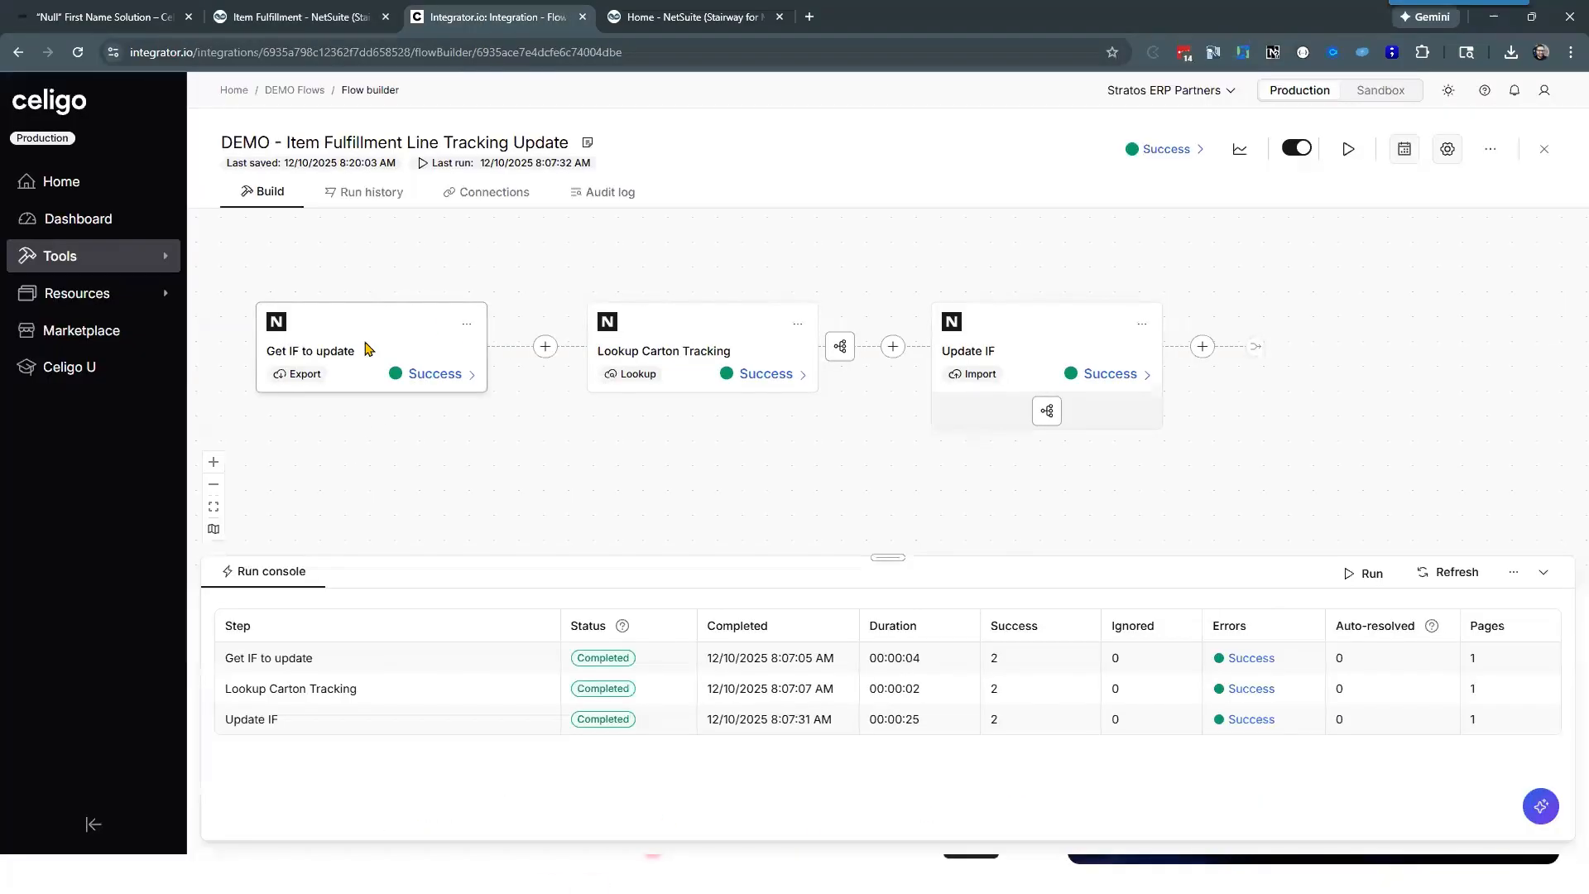
{"action": "left_click", "coordinate": [367, 348]}
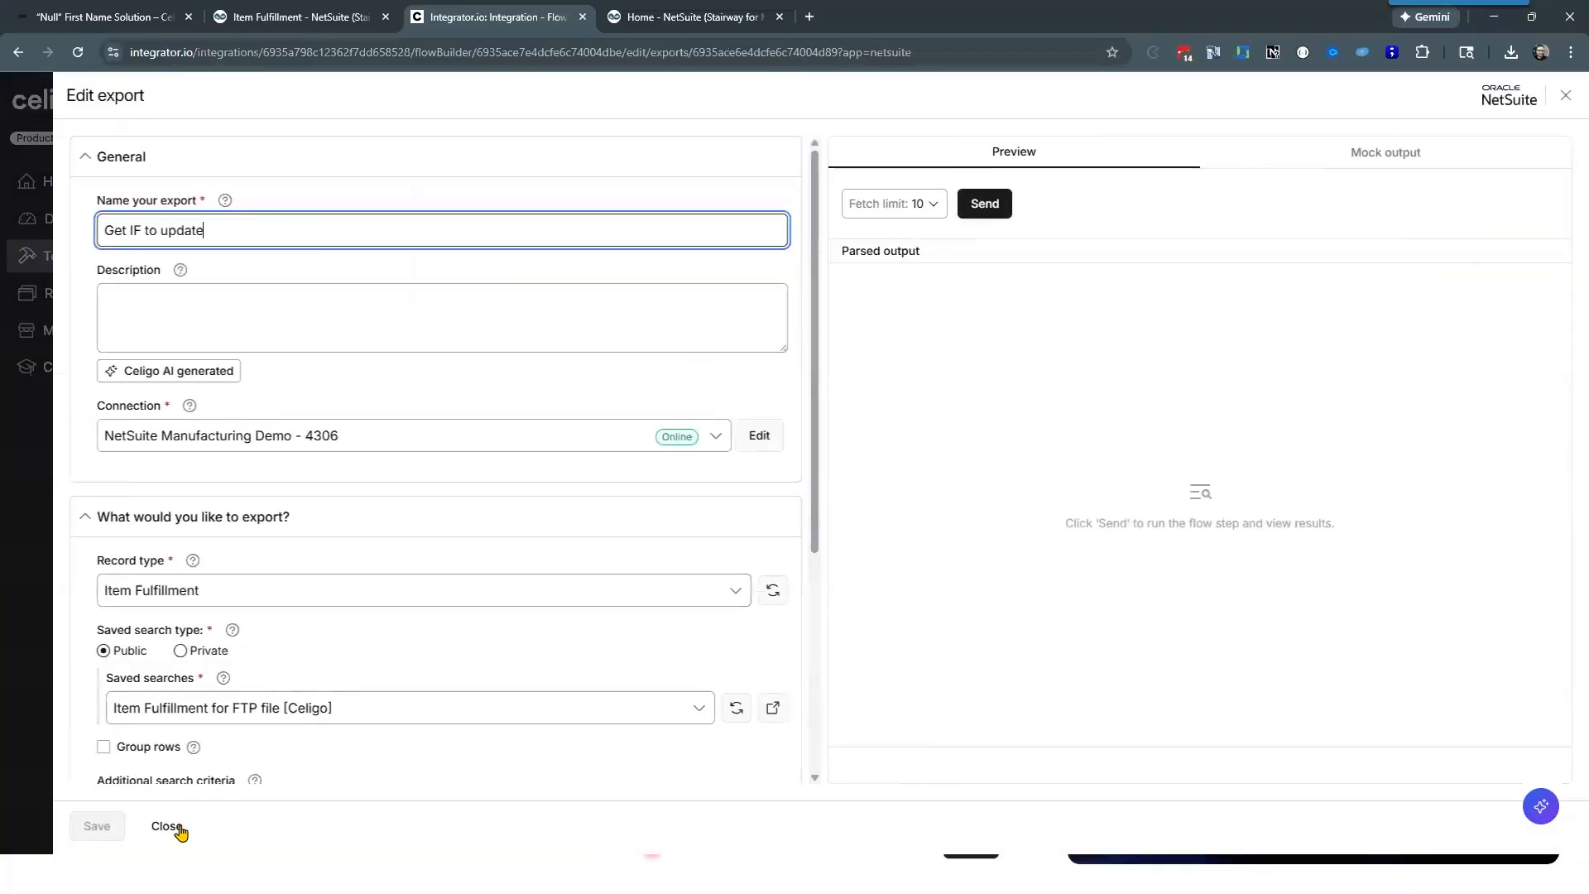
{"action": "left_click", "coordinate": [179, 830]}
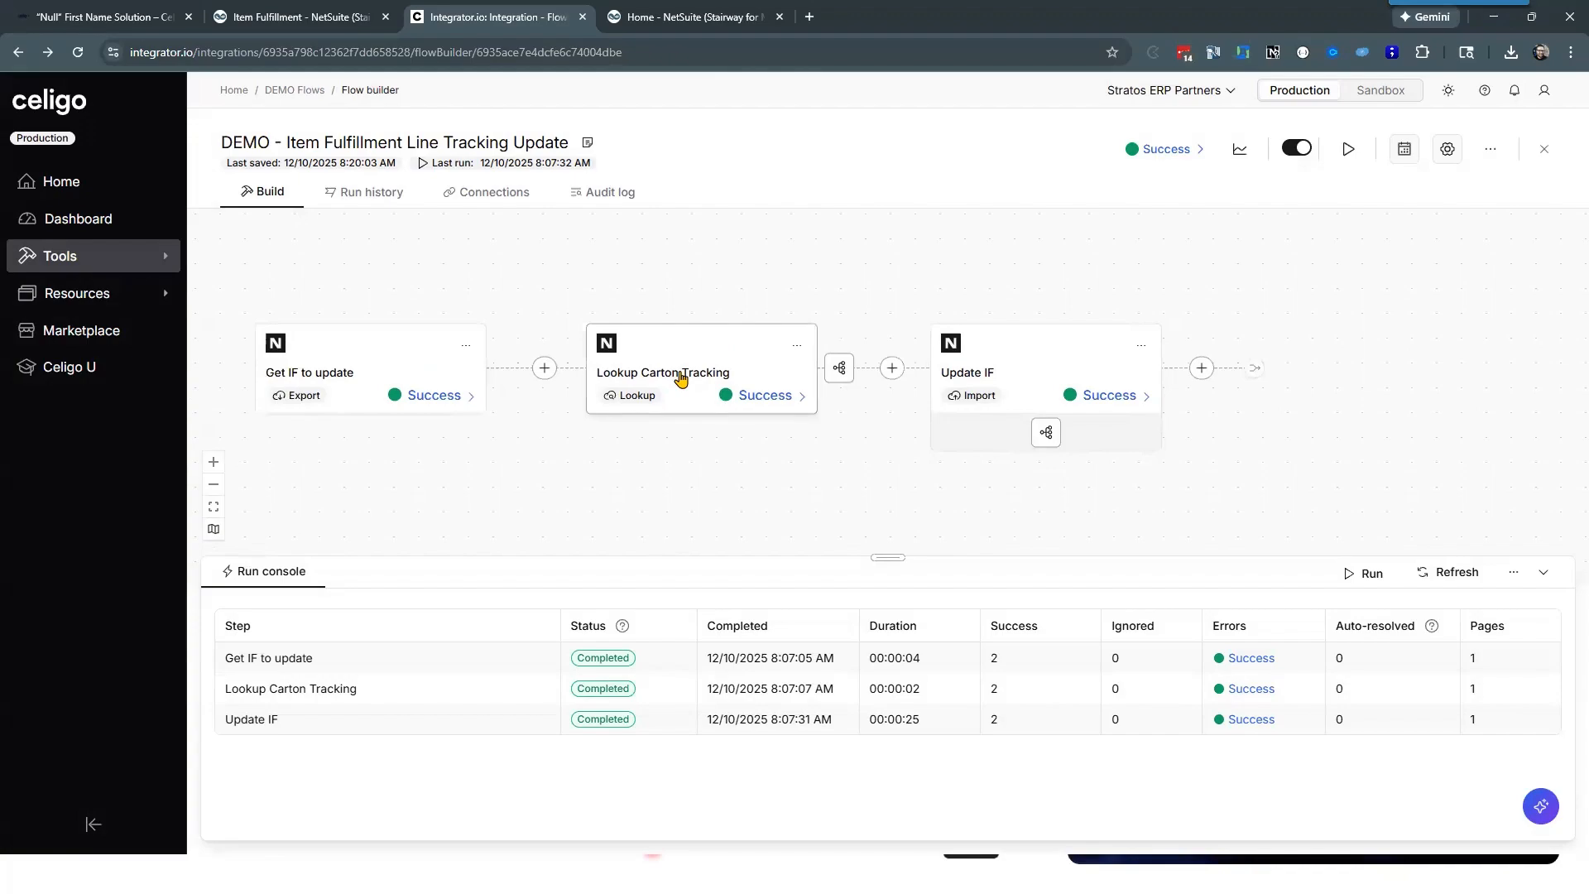
Step: Open the Lookup Carton Tracking step and inspect the criteria and result fields of its Lookup for Carton Tracking [Celigo] saved search in NetSuite
{"action": "left_click", "coordinate": [681, 378]}
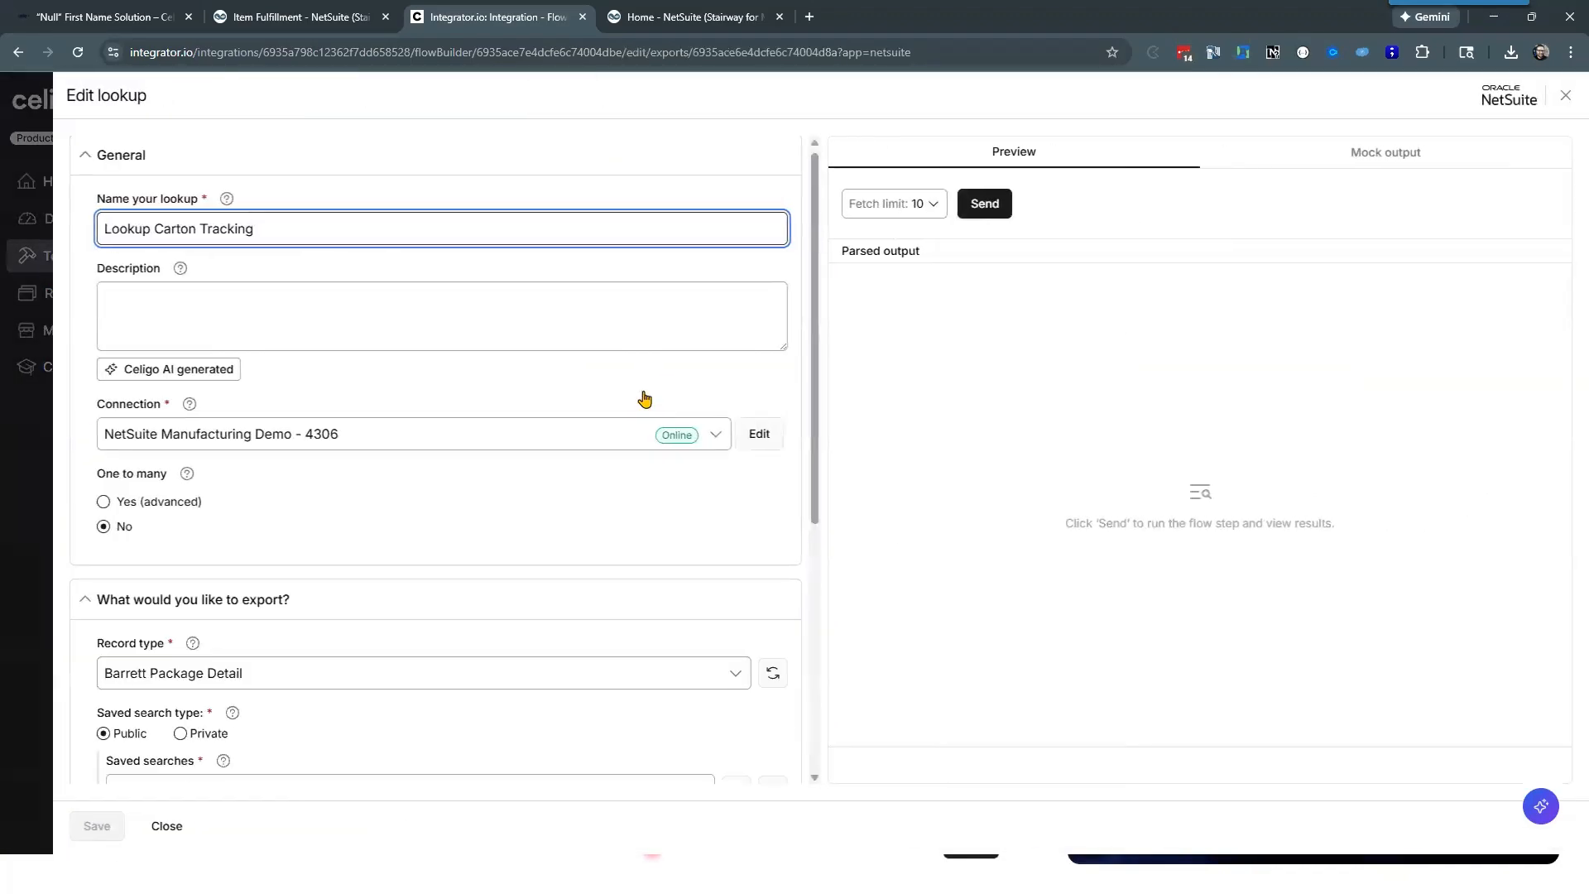
{"action": "scroll", "coordinate": [654, 431], "scroll_direction": "down", "scroll_amount": 4}
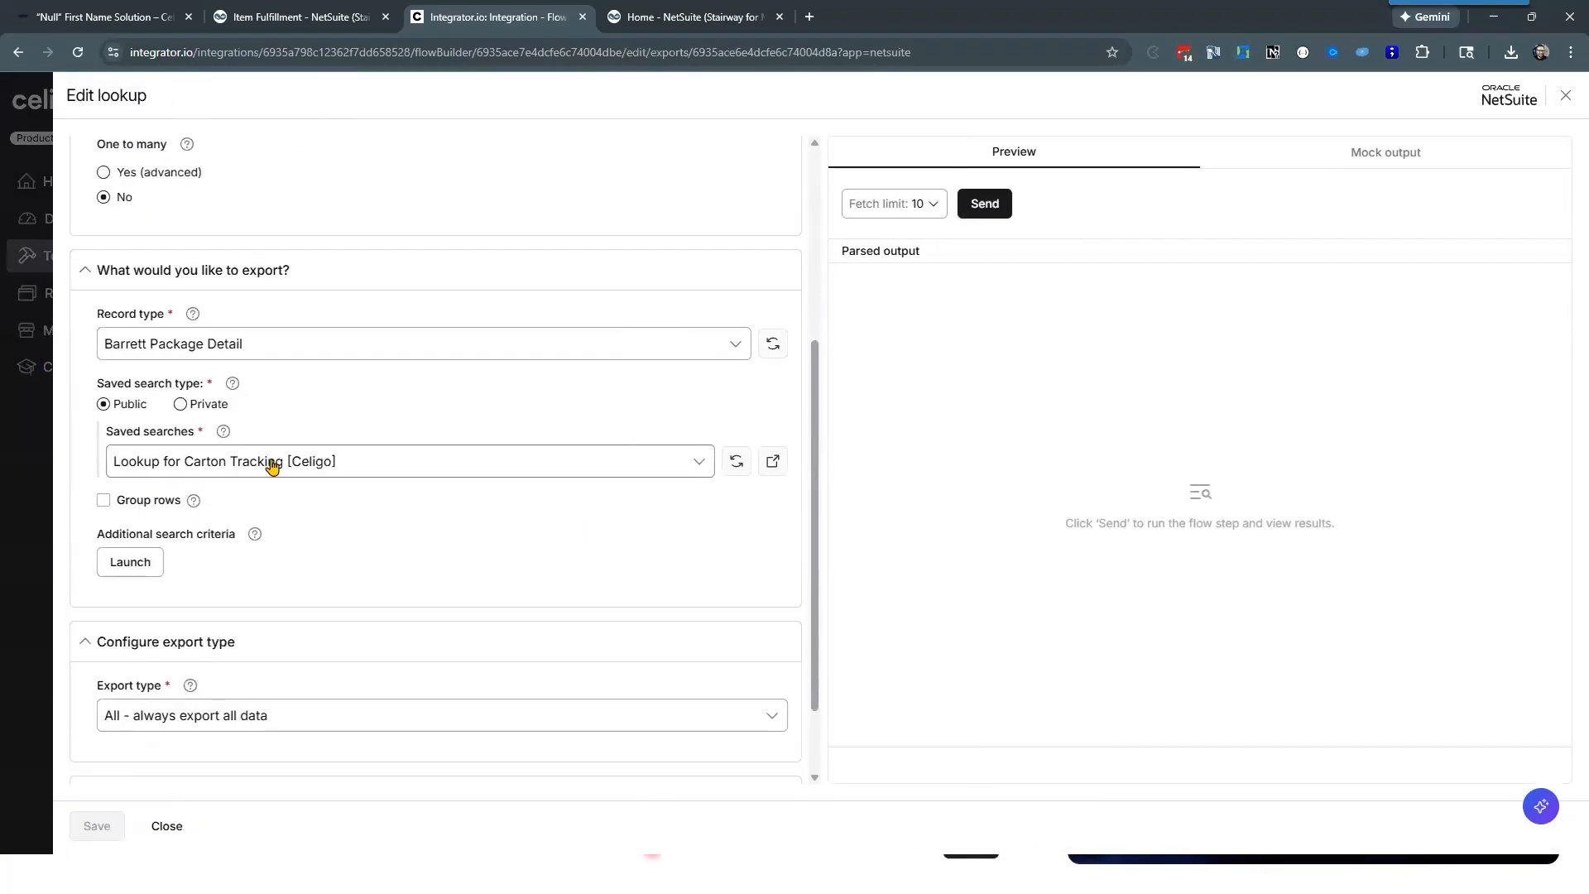
{"action": "left_click", "coordinate": [773, 463]}
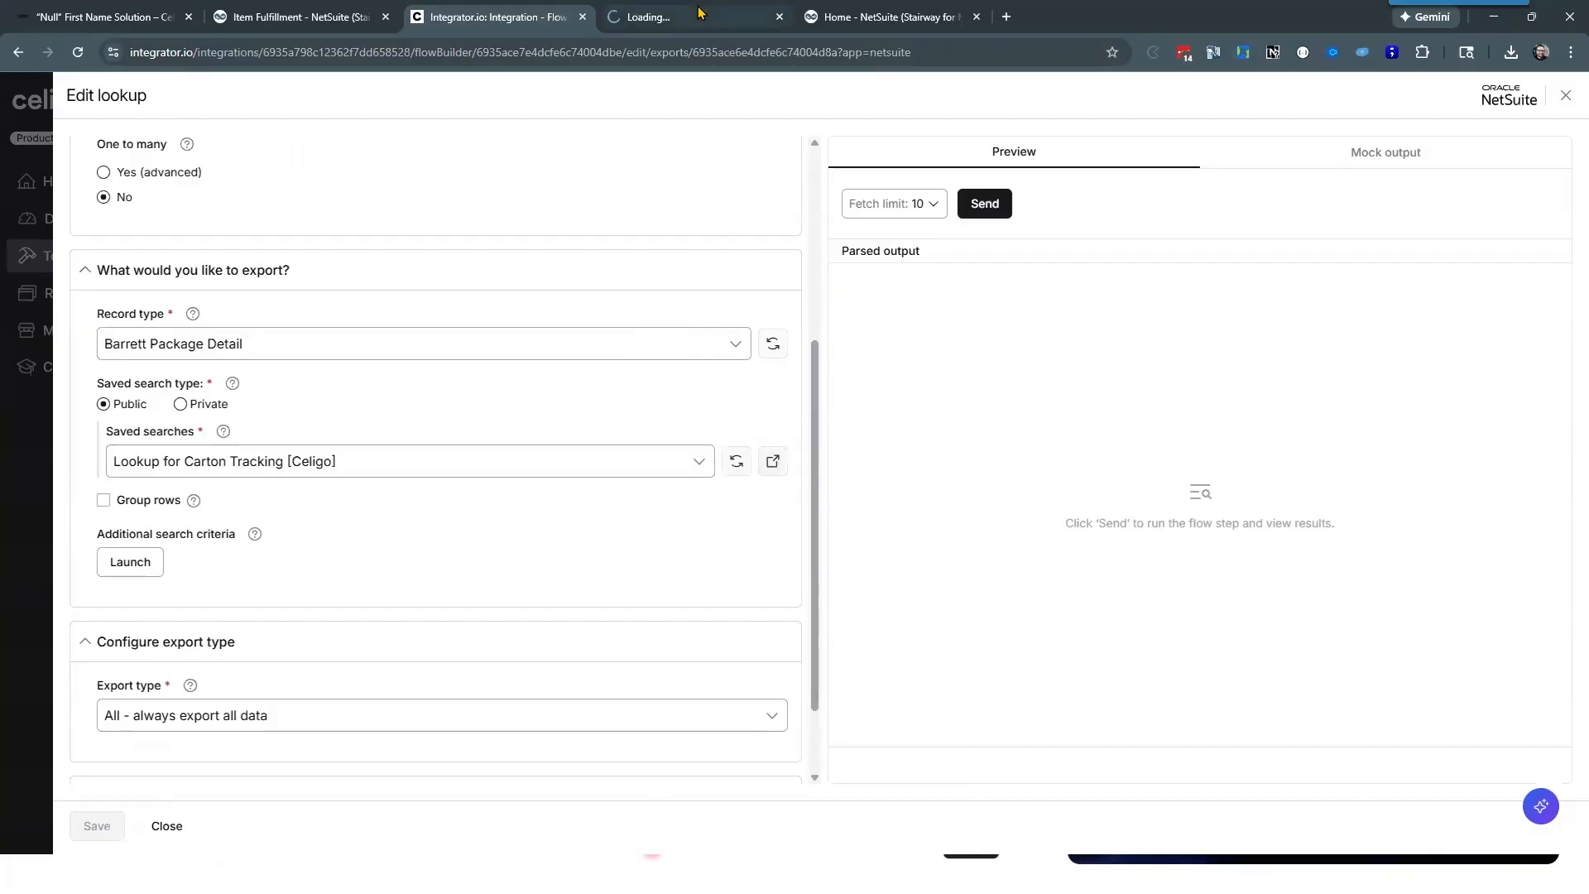
{"action": "left_click", "coordinate": [700, 12]}
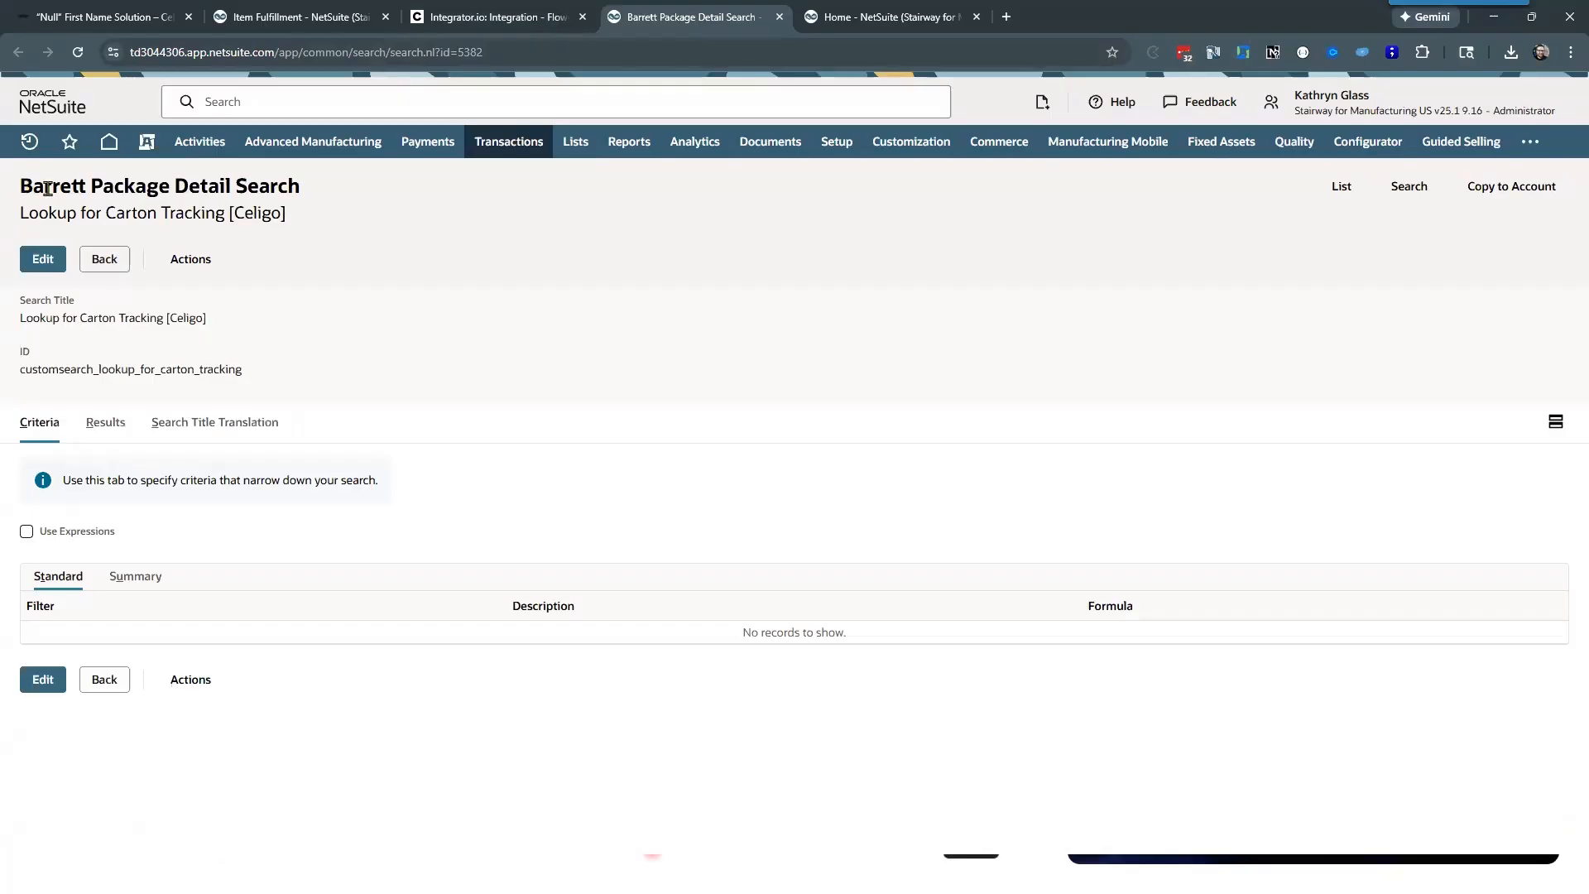
{"action": "left_click_drag", "start_coordinate": [20, 187], "coordinate": [329, 219]}
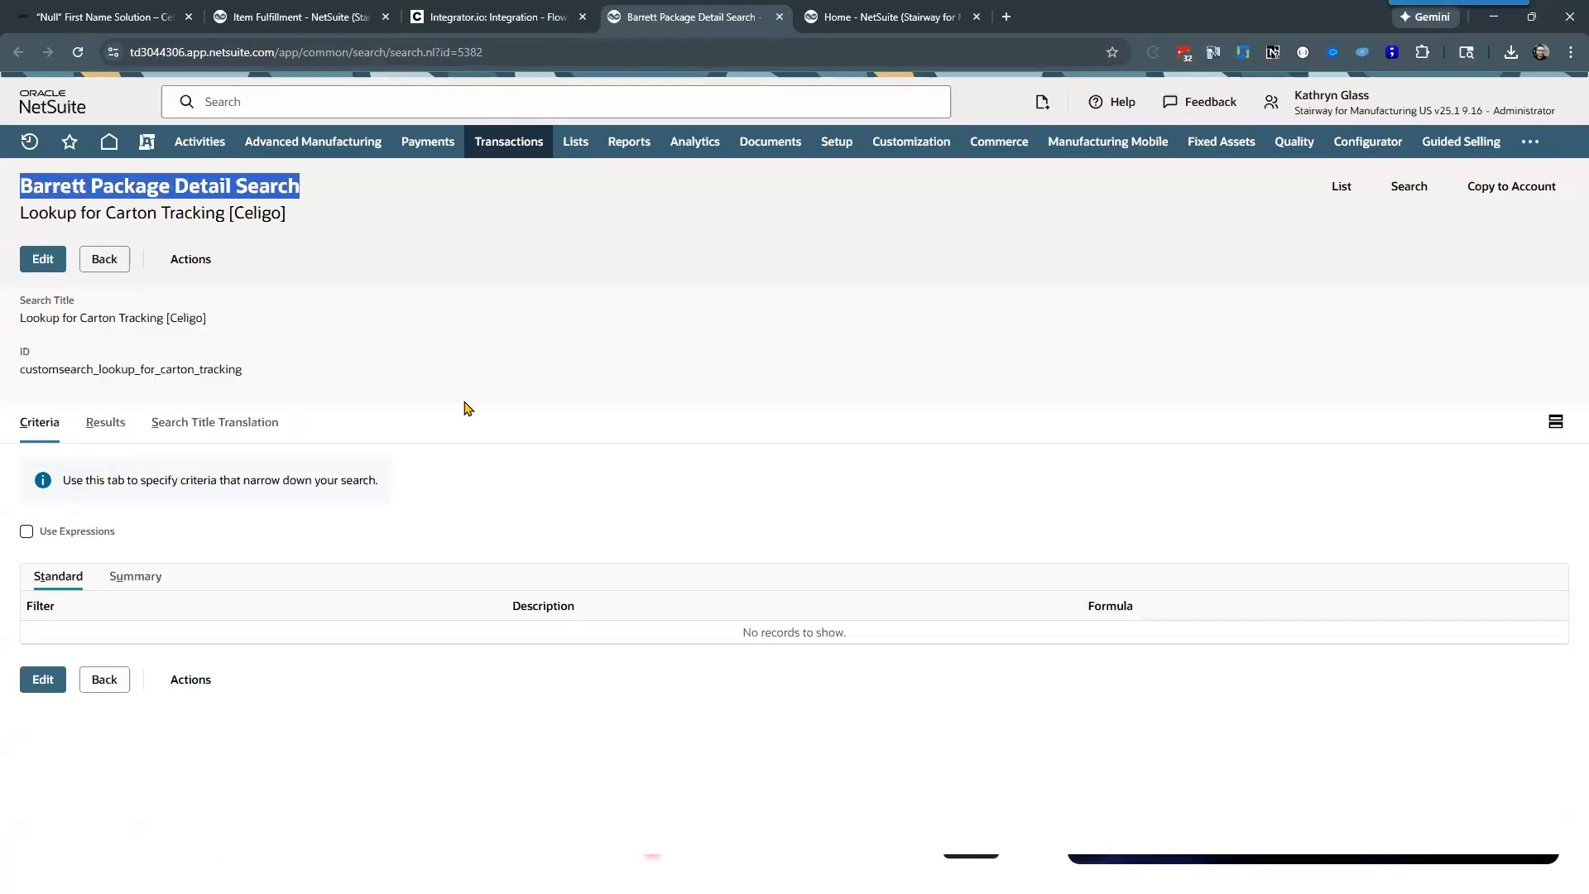
{"action": "left_click", "coordinate": [100, 426]}
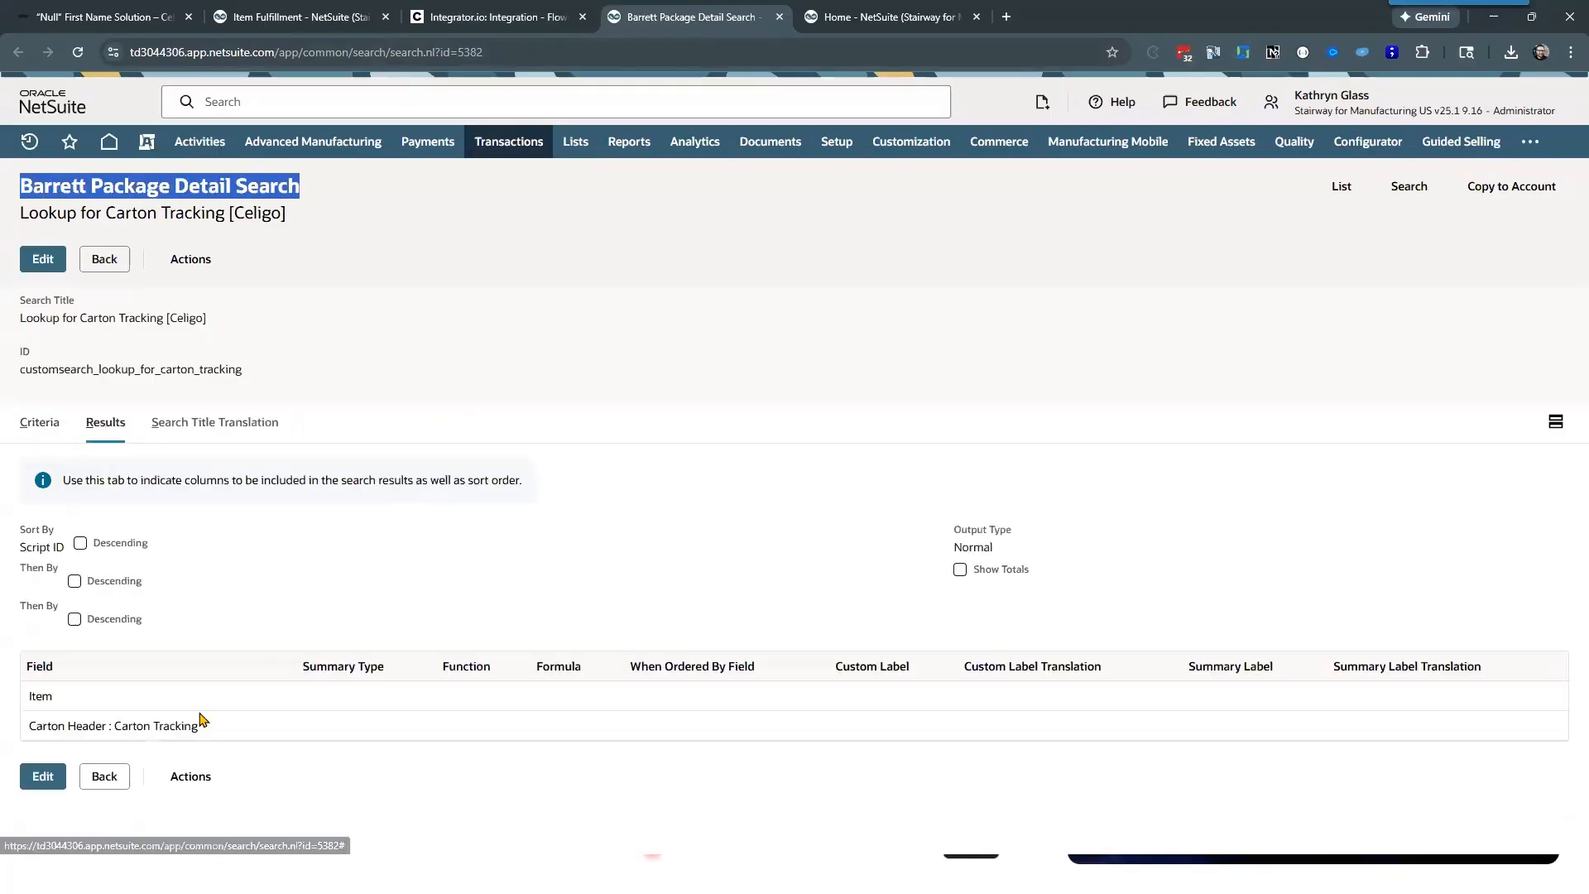
{"action": "left_click_drag", "start_coordinate": [199, 728], "coordinate": [31, 729]}
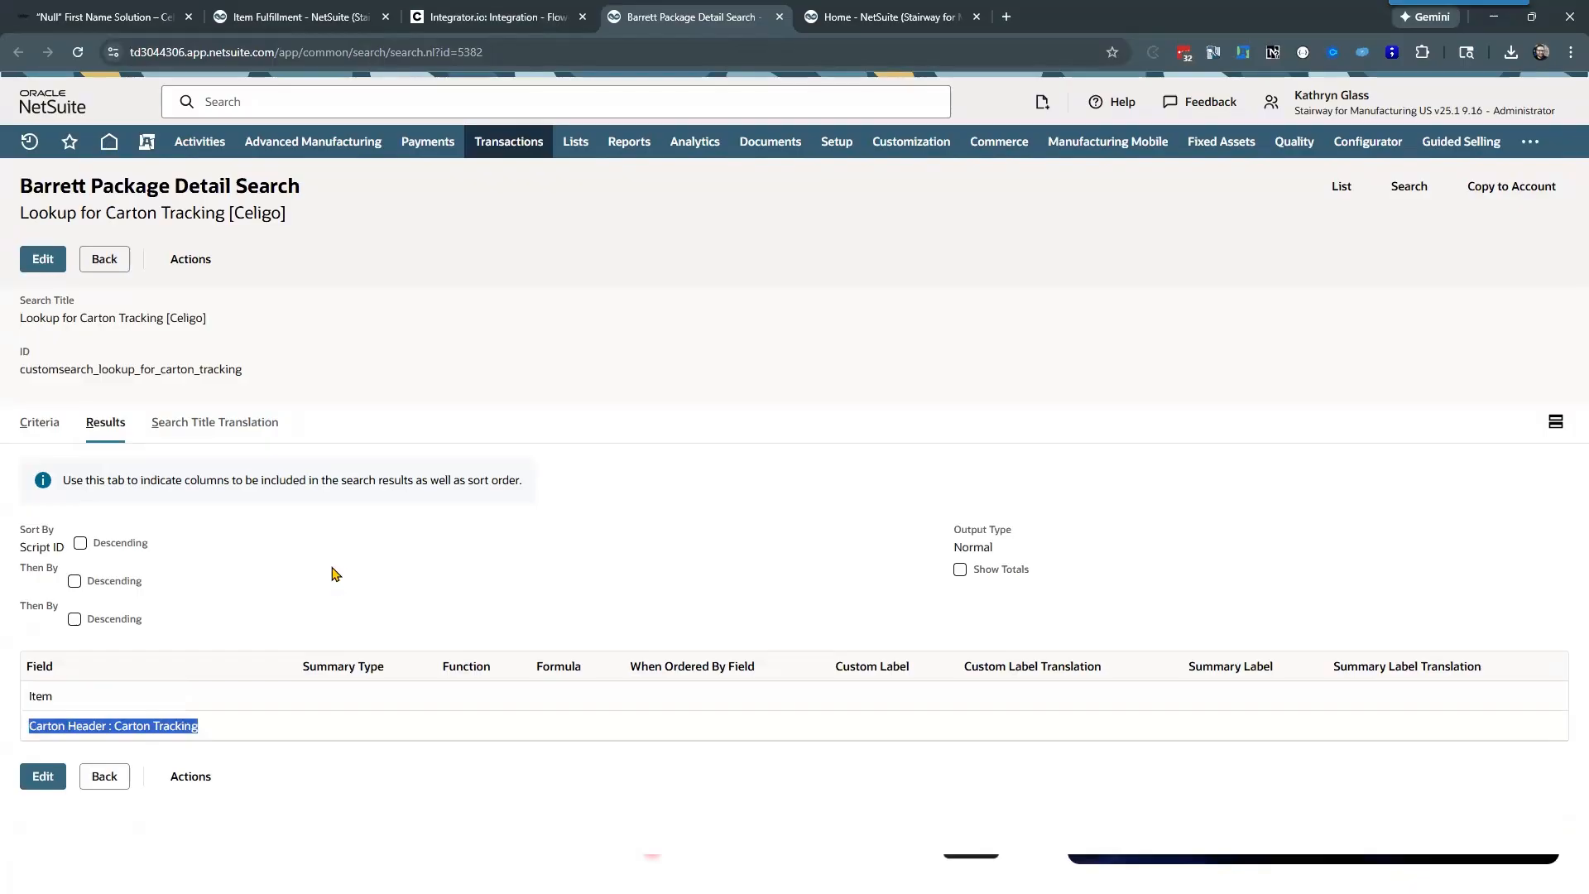
Step: Return to the Lookup Carton Tracking settings in Celigo and open its additional search criteria for review
{"action": "left_click", "coordinate": [506, 13]}
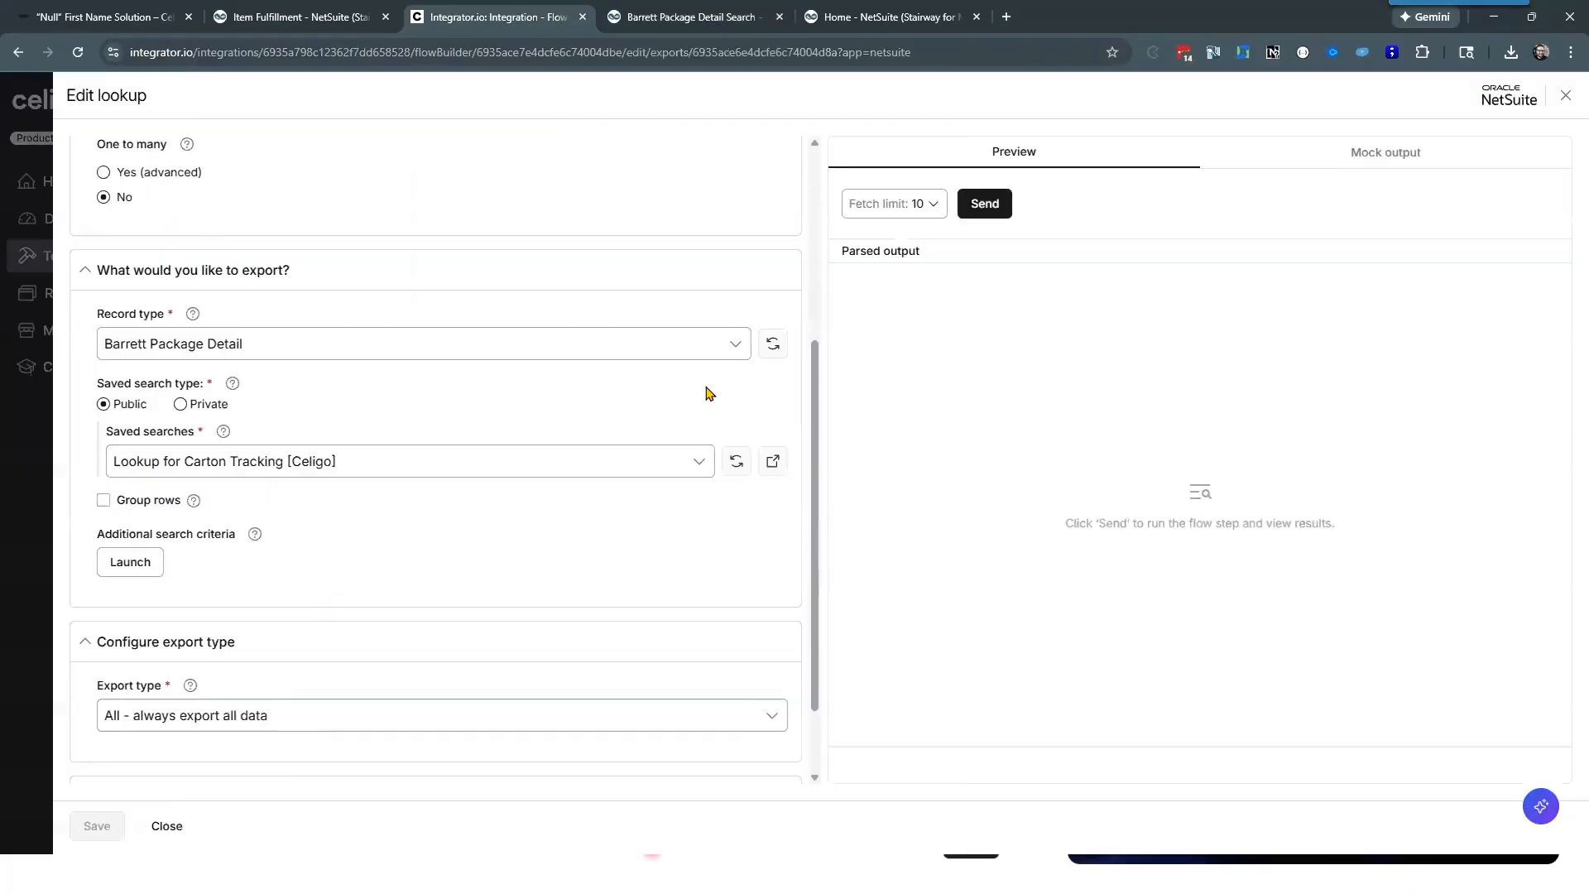
{"action": "scroll", "coordinate": [282, 562], "scroll_direction": "down", "scroll_amount": 1}
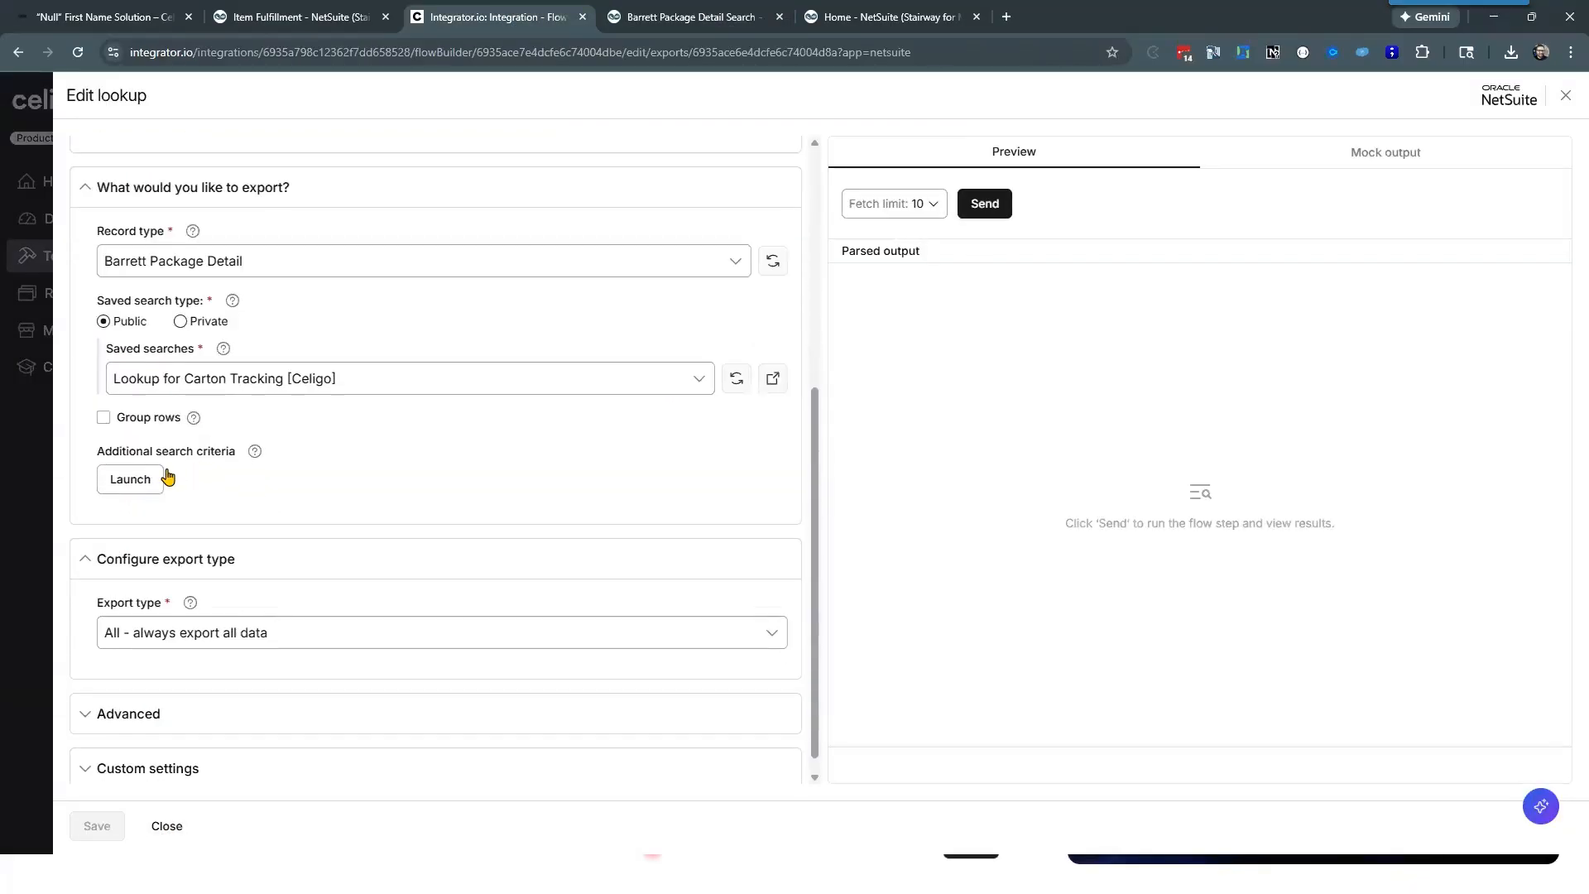
{"action": "left_click", "coordinate": [128, 481]}
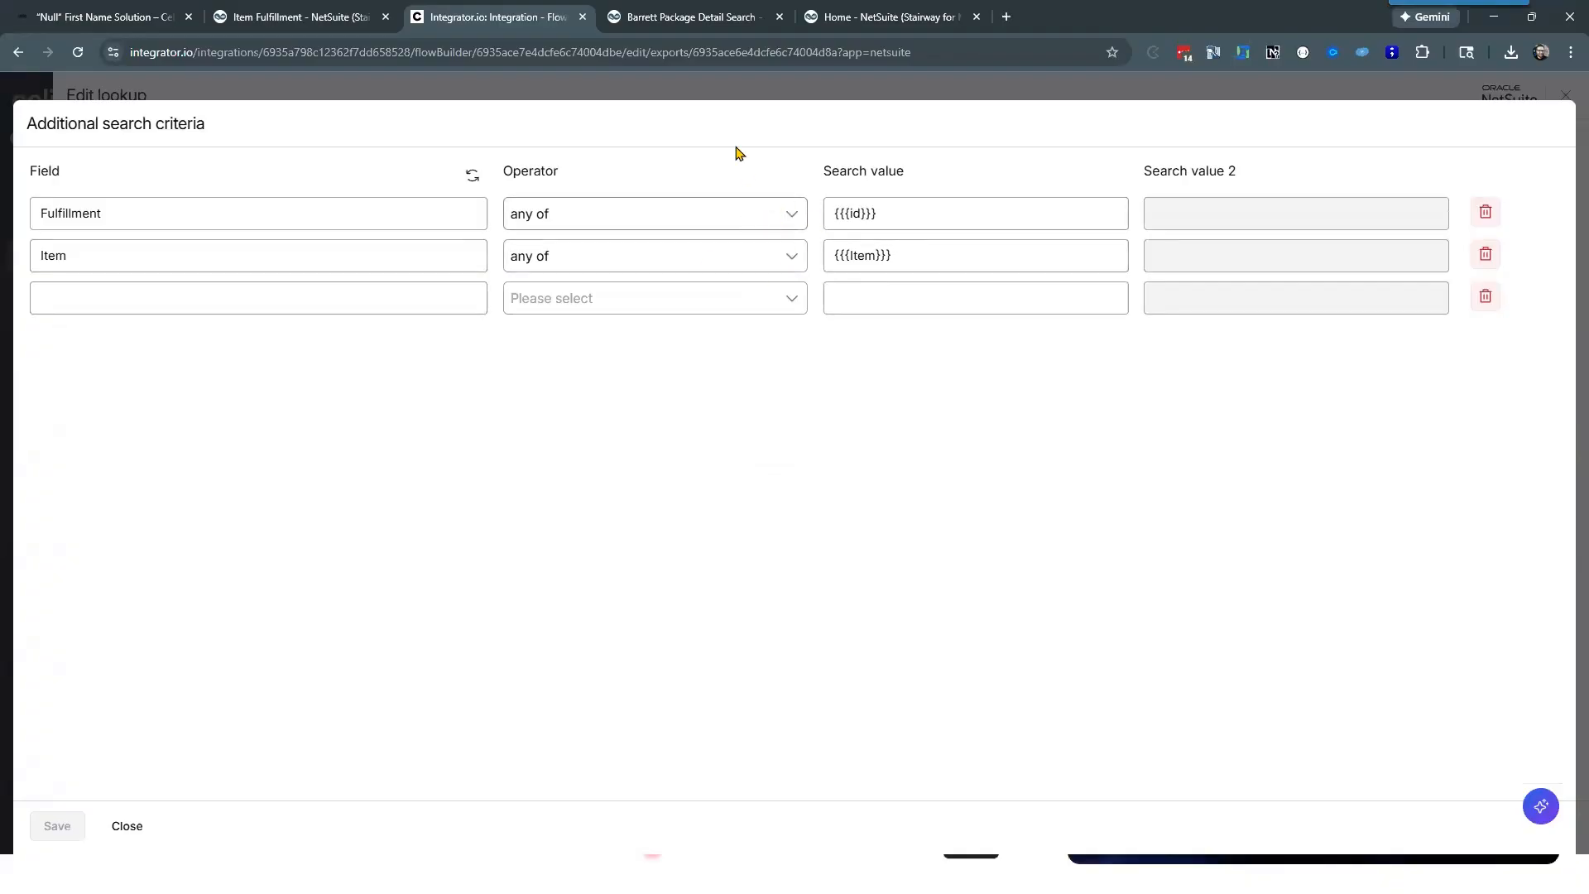
Step: Recheck the criteria and the Carton Header : Carton Tracking result field of the Lookup for Carton Tracking [Celigo] saved search in NetSuite
{"action": "left_click", "coordinate": [702, 10]}
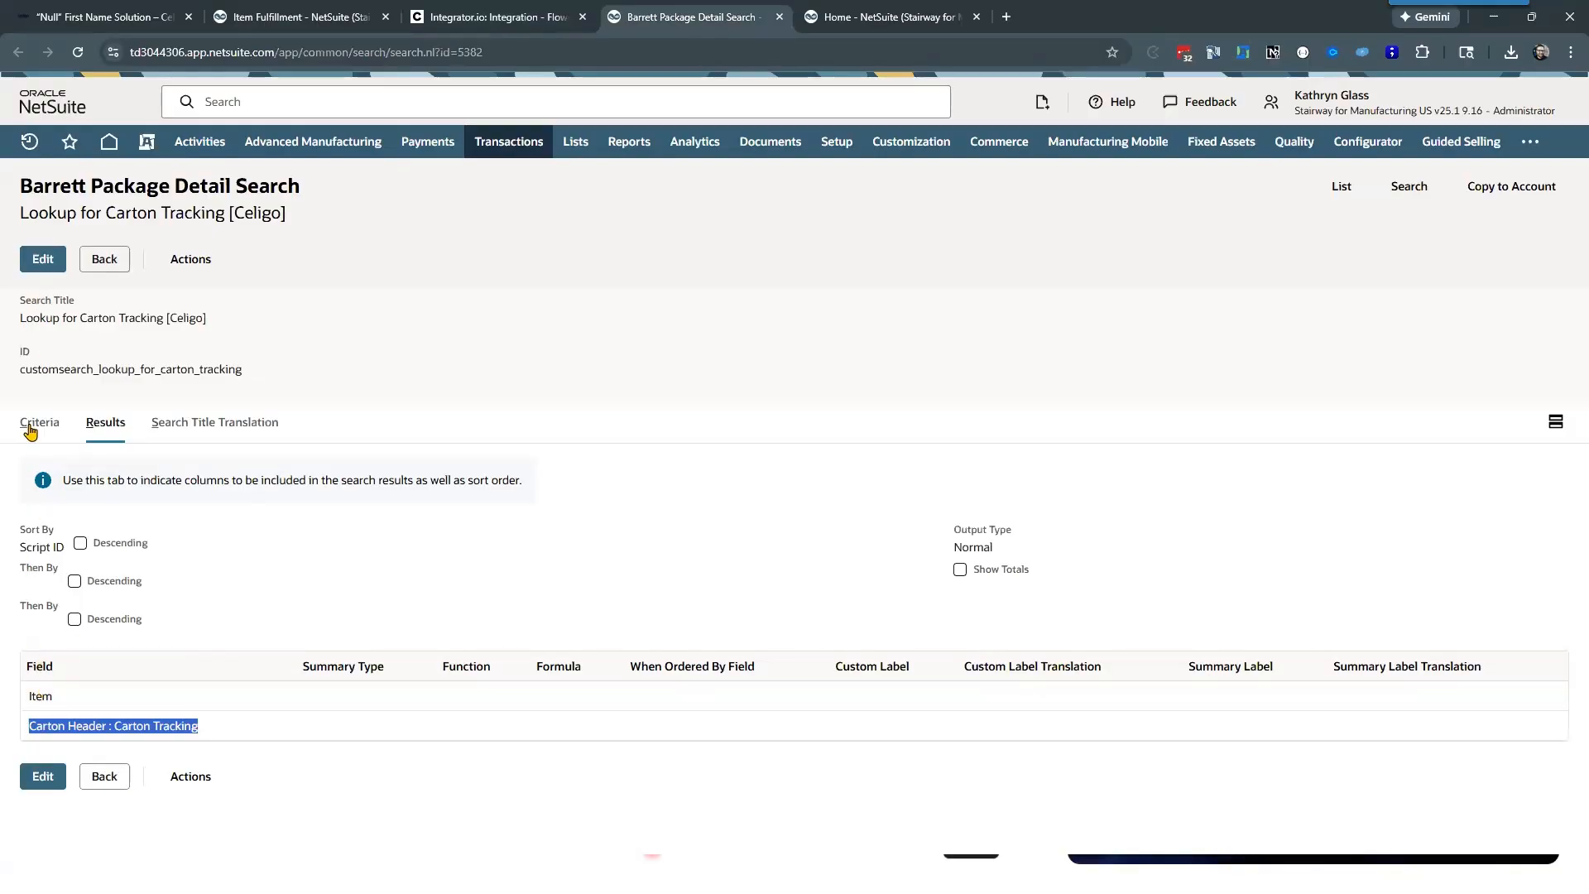
{"action": "left_click", "coordinate": [30, 423]}
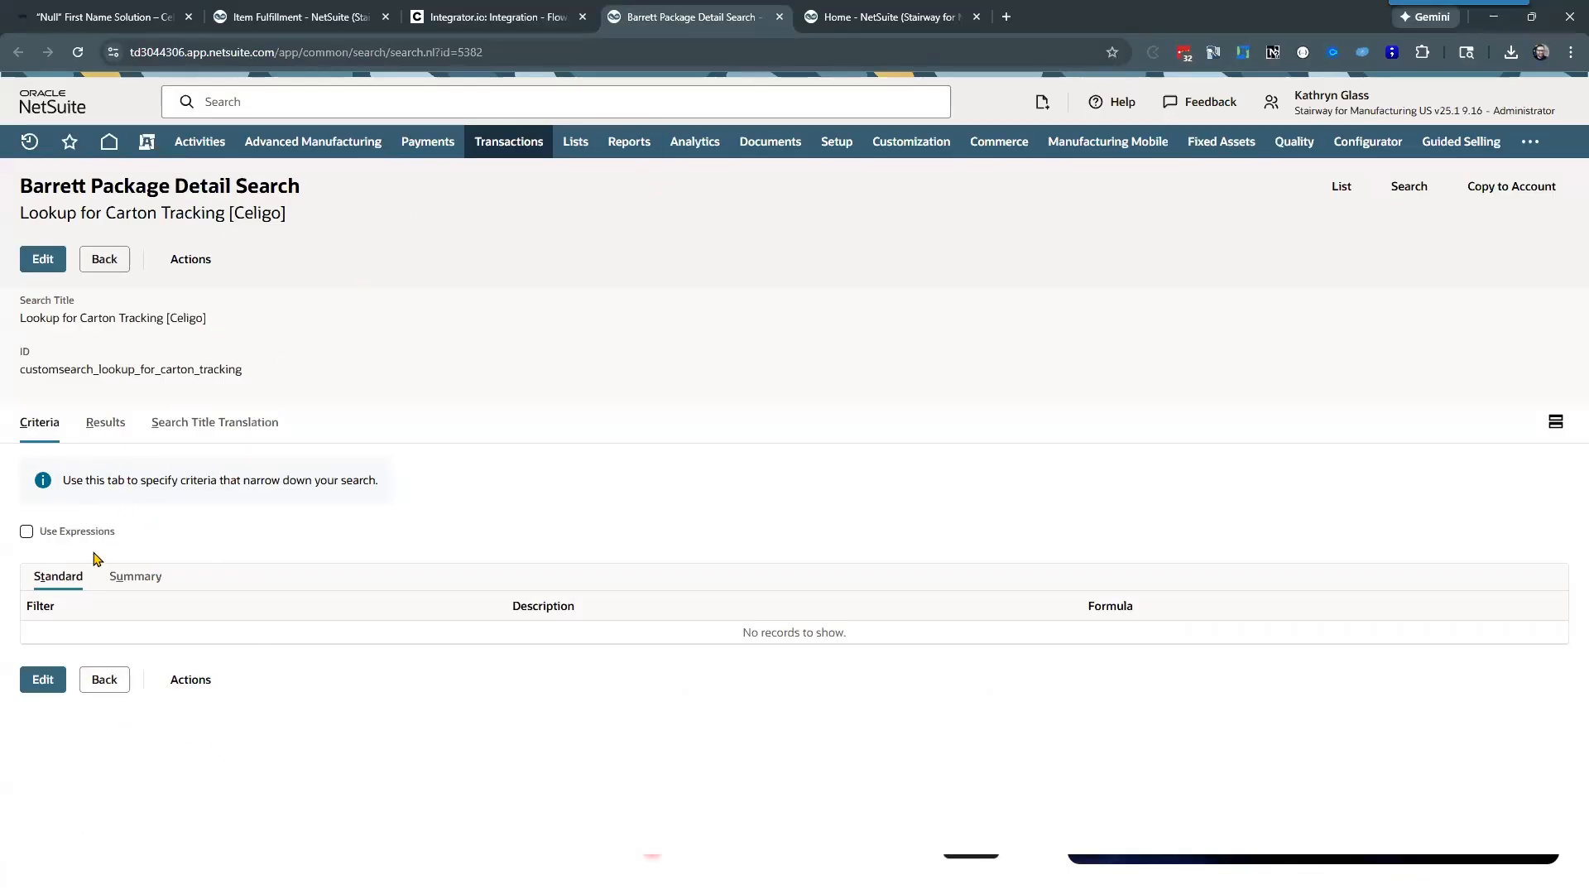
{"action": "left_click", "coordinate": [105, 423]}
{"action": "triple_click", "coordinate": [175, 725]}
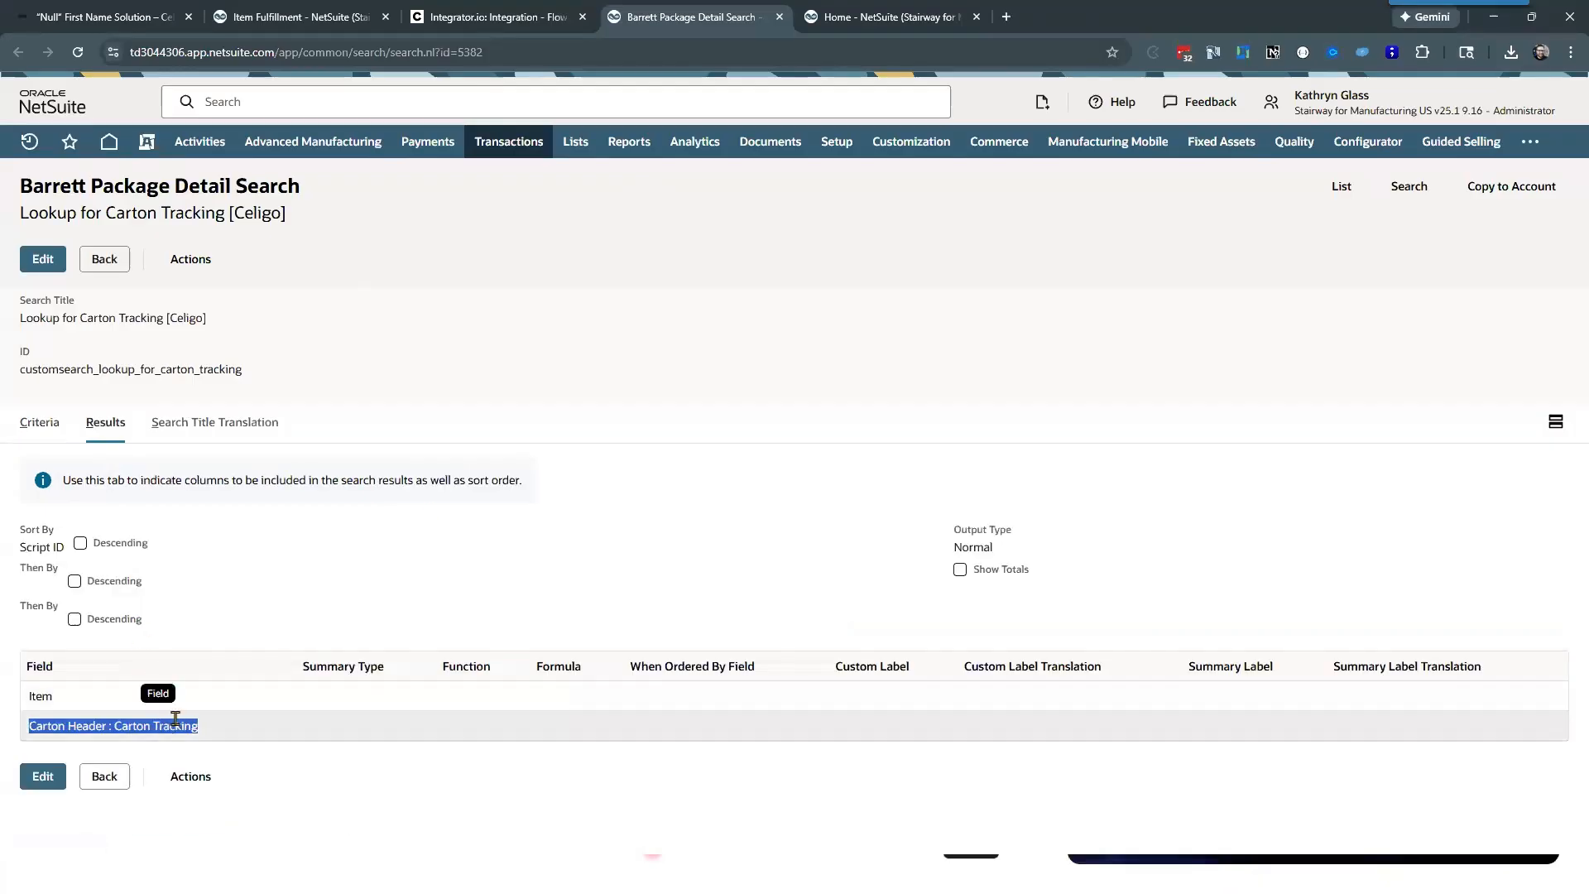
Step: Return to Celigo and close the additional search criteria and the Lookup Carton Tracking settings without changes
{"action": "left_click", "coordinate": [499, 18]}
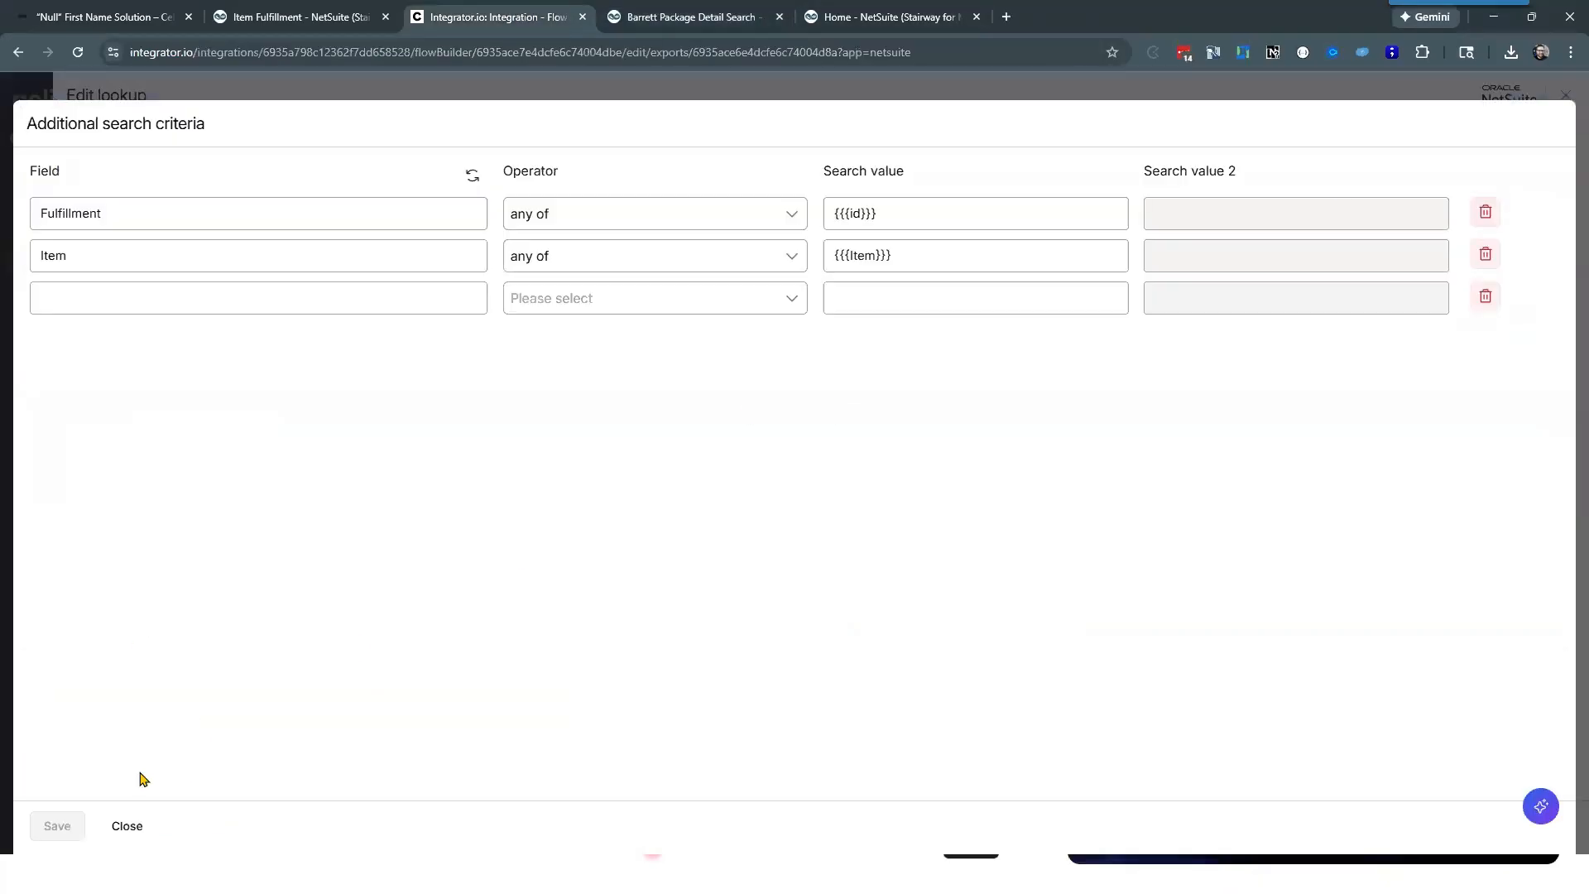
{"action": "left_click", "coordinate": [135, 827]}
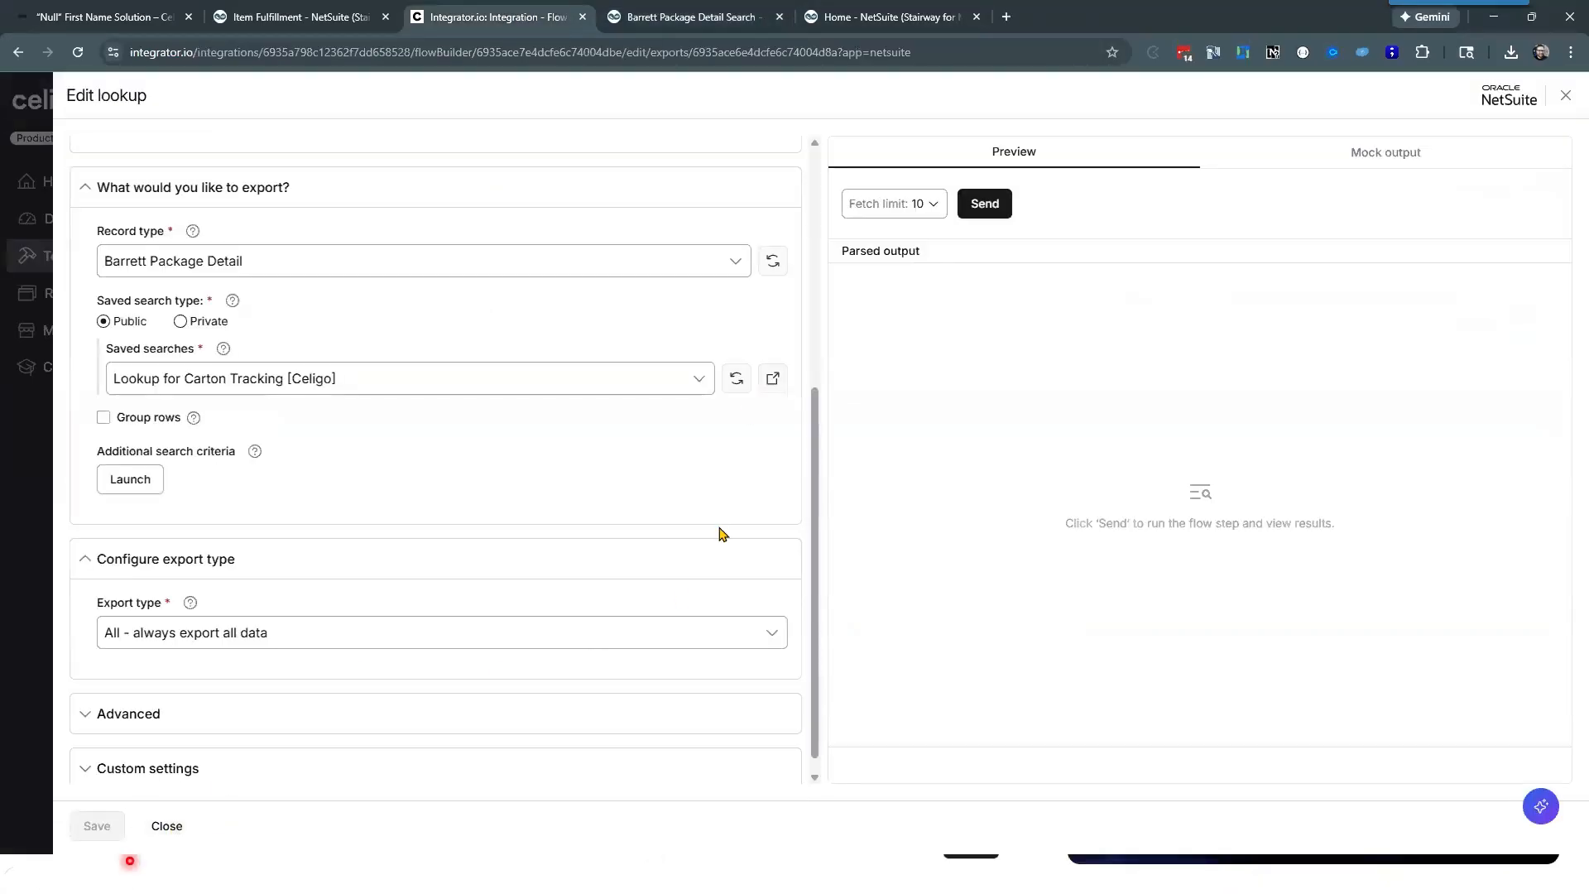
{"action": "left_click", "coordinate": [174, 828]}
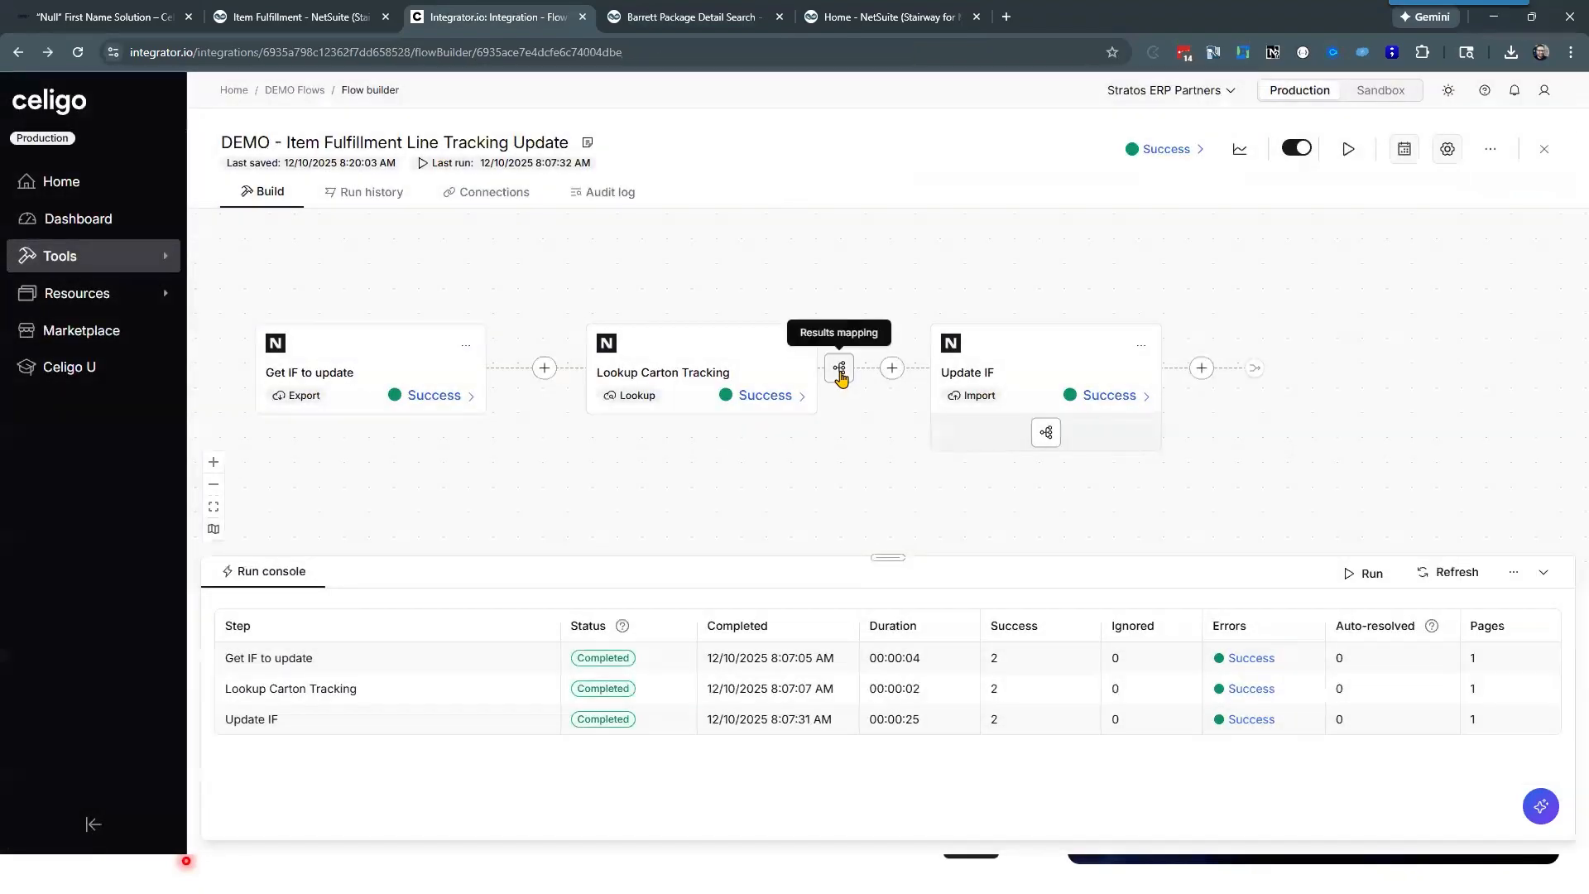
Step: Review the lookup's results mapping of data to cartonTracking, and close it without changes
{"action": "left_click", "coordinate": [839, 370]}
{"action": "left_click", "coordinate": [252, 267]}
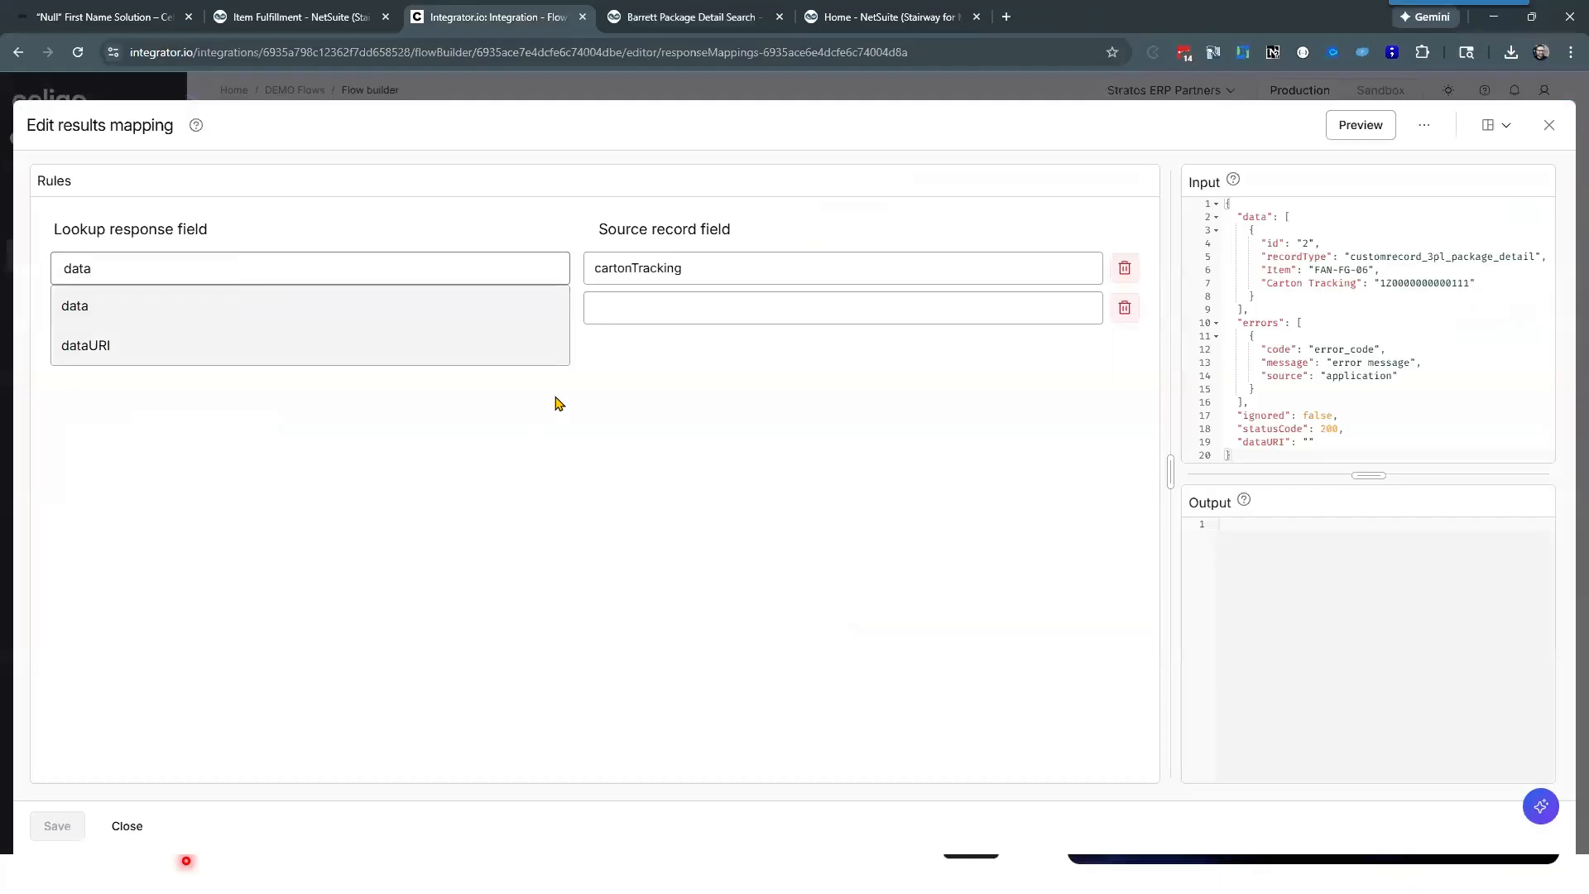
{"action": "left_click", "coordinate": [685, 233]}
{"action": "left_click", "coordinate": [127, 826]}
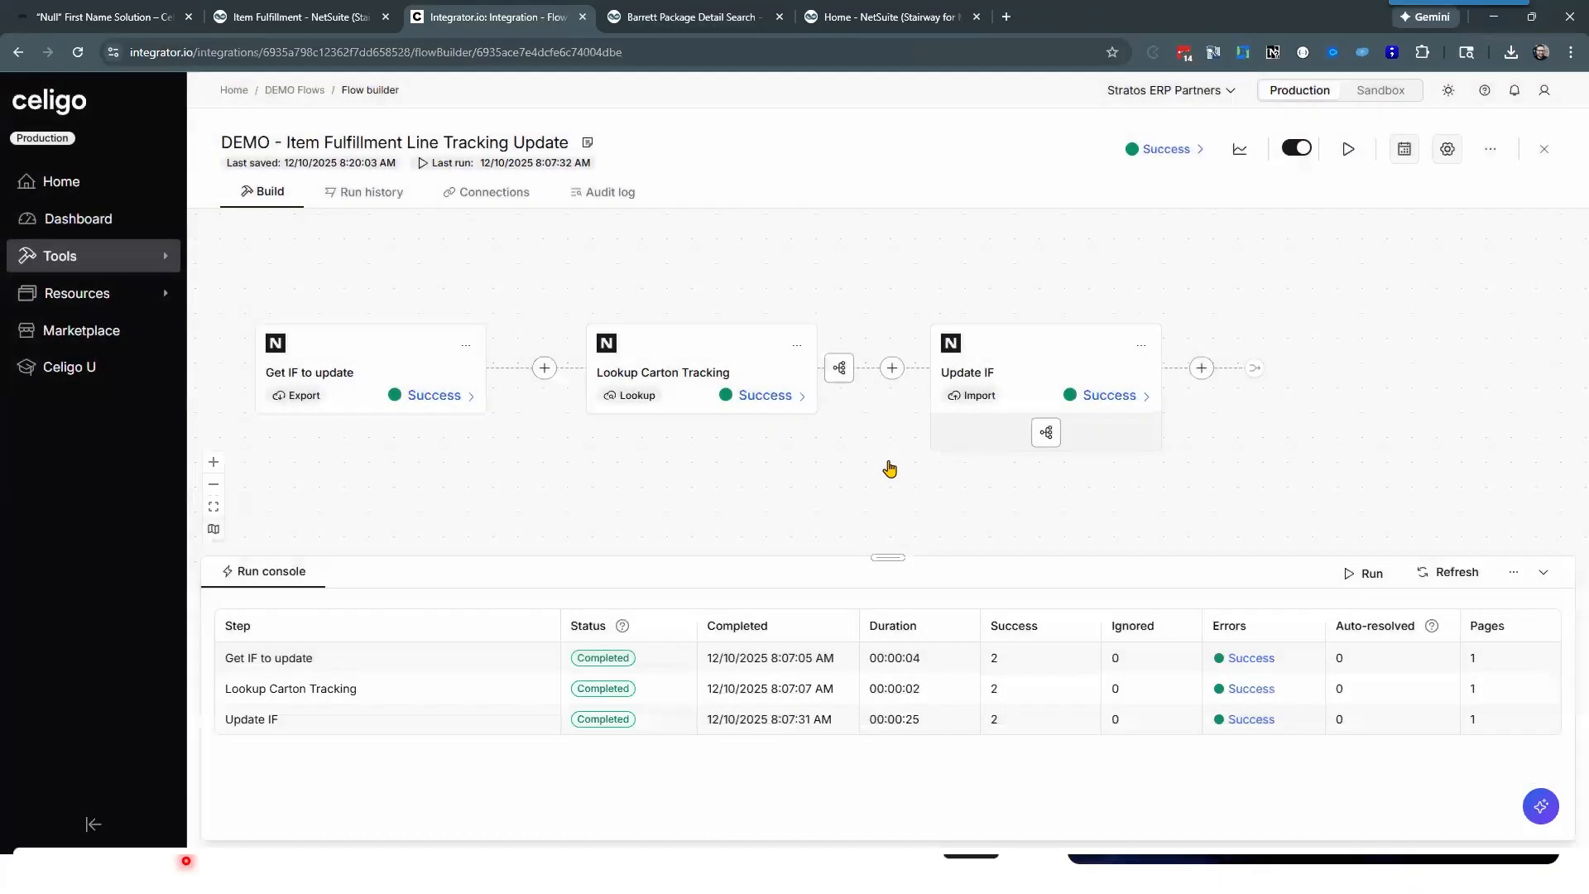
Step: Inspect the Update IF import mapping of cartonTracking[*].Item and cartonTracking[*].Carton Tracking to the fulfillment's item line fields
{"action": "left_click", "coordinate": [1044, 434]}
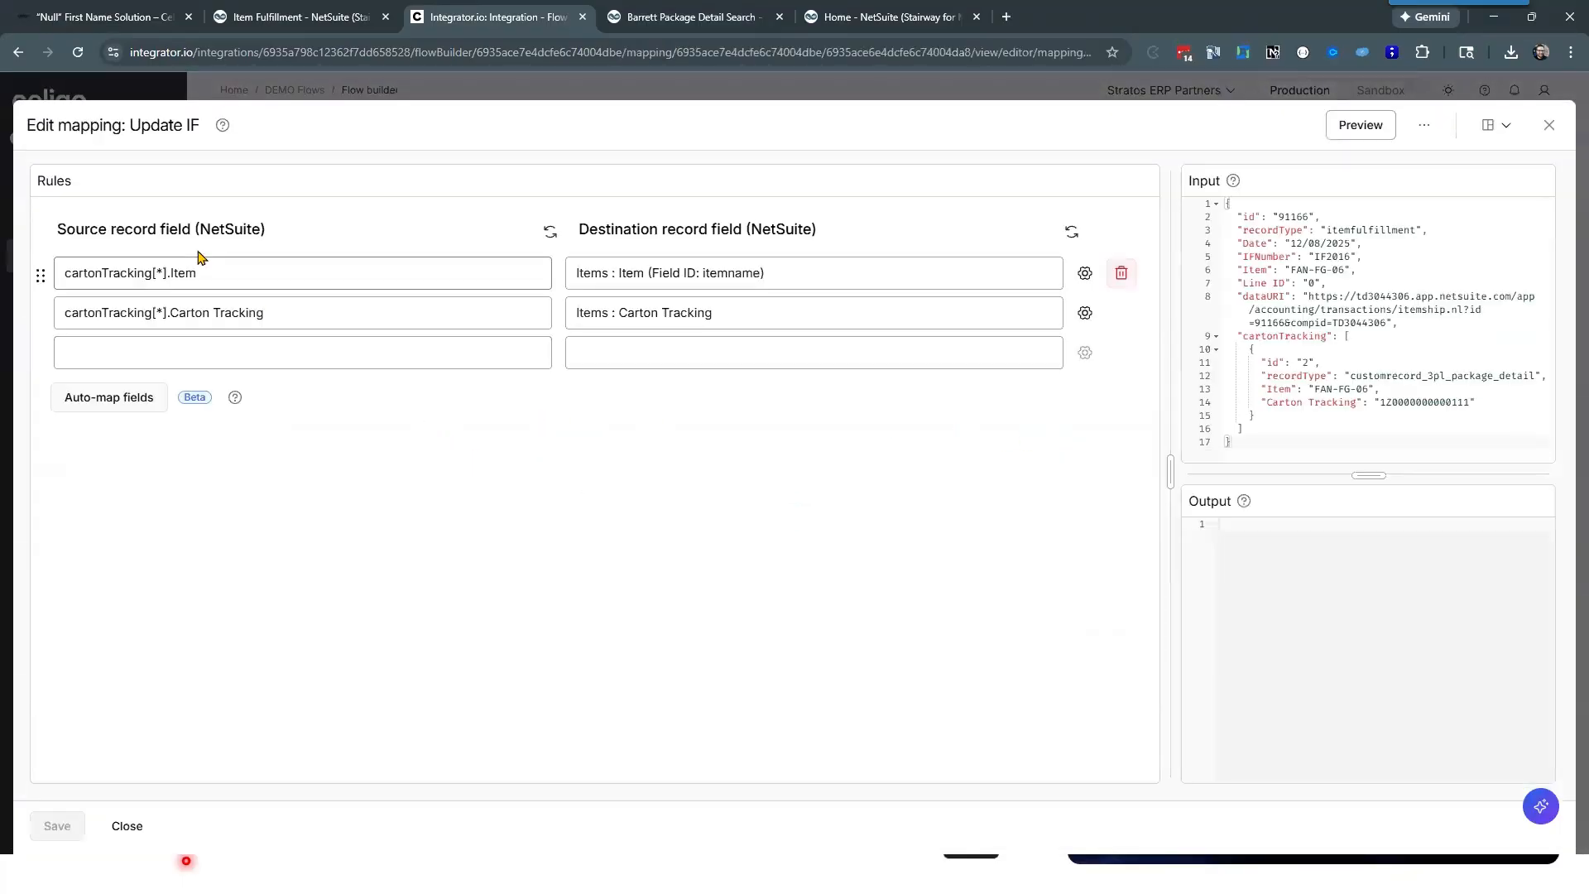
{"action": "left_click", "coordinate": [220, 276]}
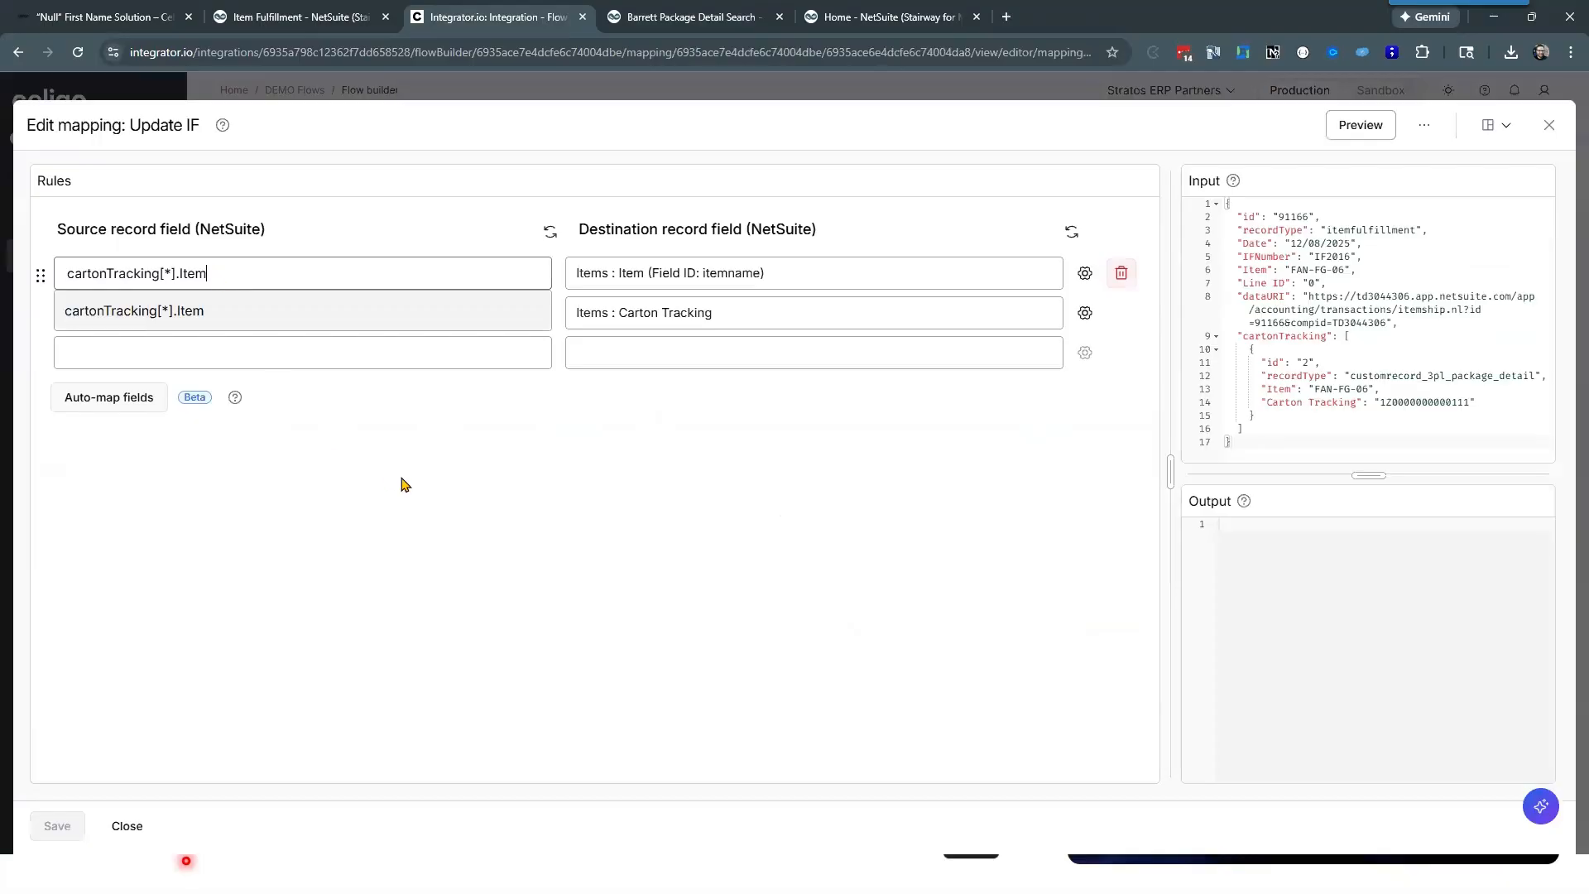
{"action": "left_click", "coordinate": [390, 431]}
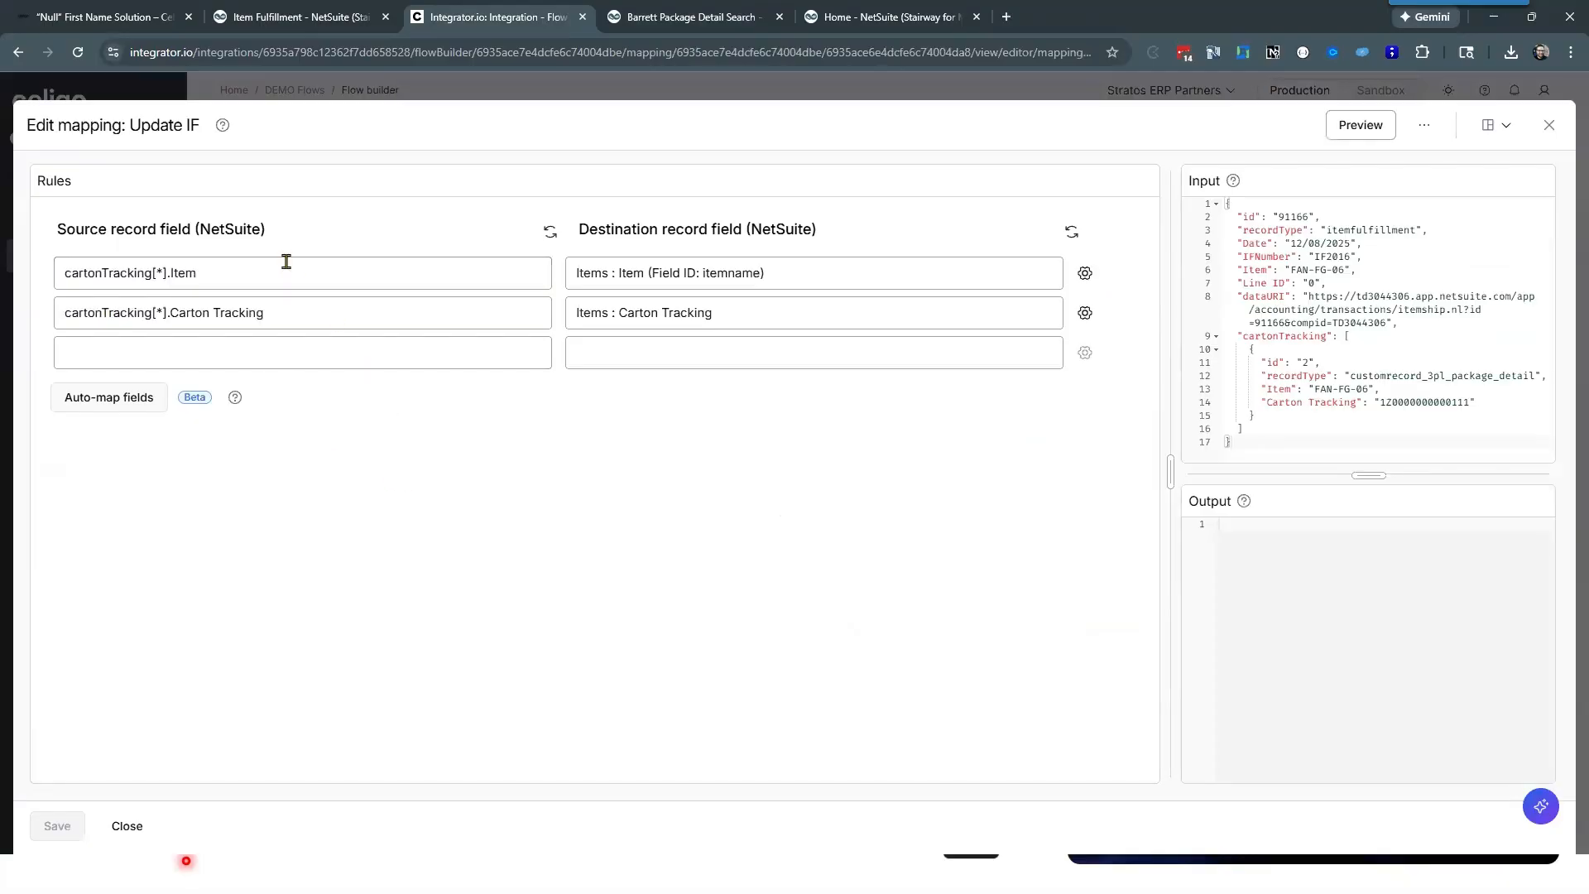
{"action": "left_click", "coordinate": [316, 316]}
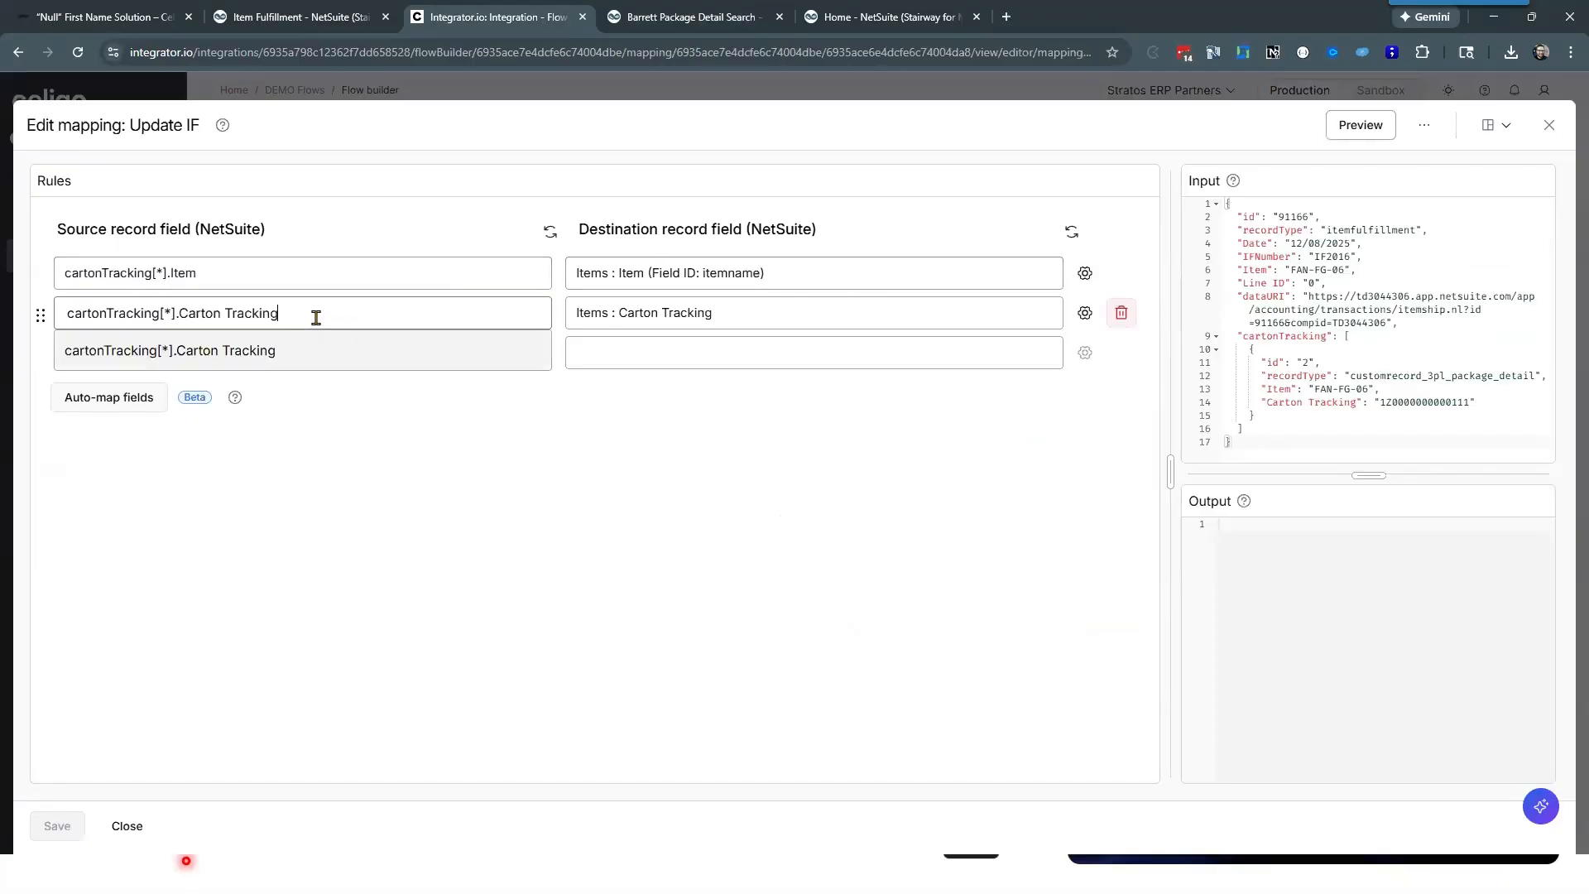
{"action": "left_click", "coordinate": [757, 316]}
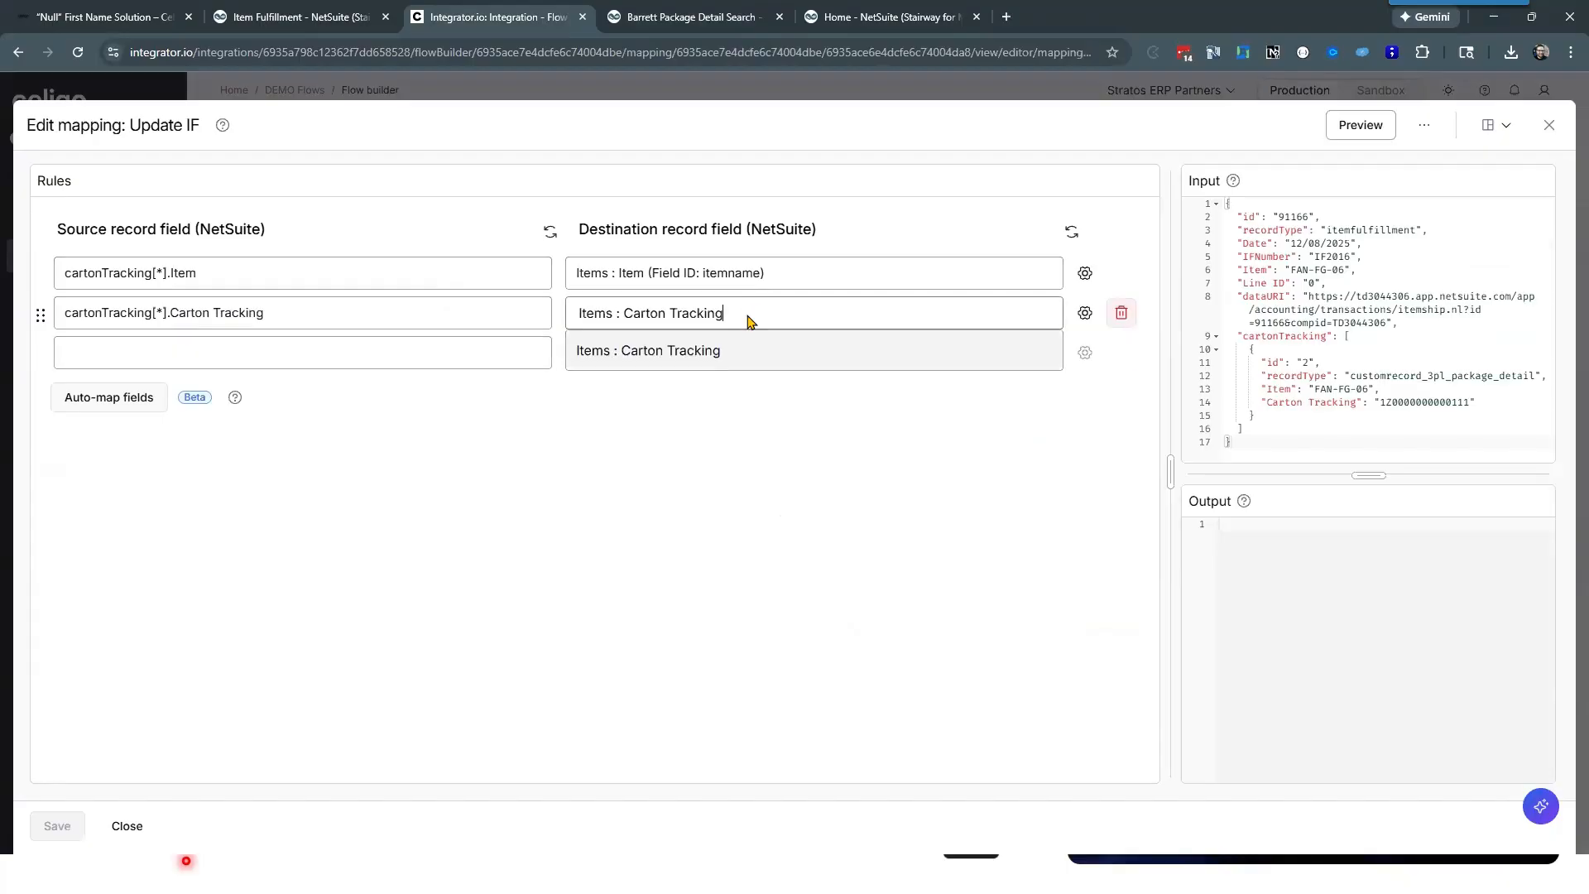
{"action": "left_click", "coordinate": [668, 469]}
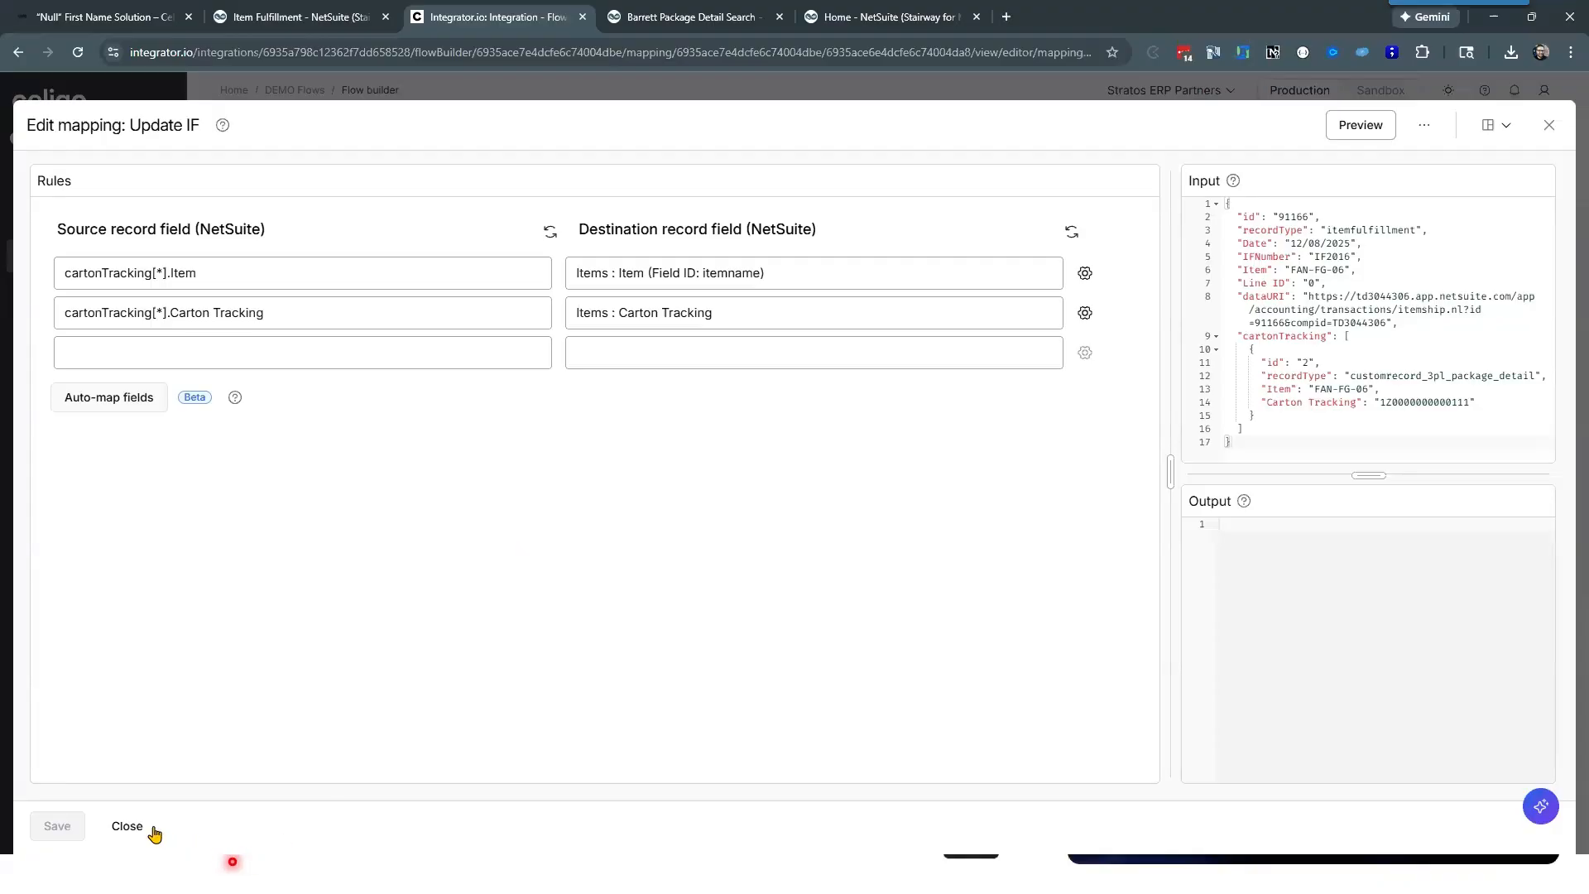
Step: Close the Update IF mapping and run the flow, checking each step's success count in the run console
{"action": "key", "text": "Escape"}
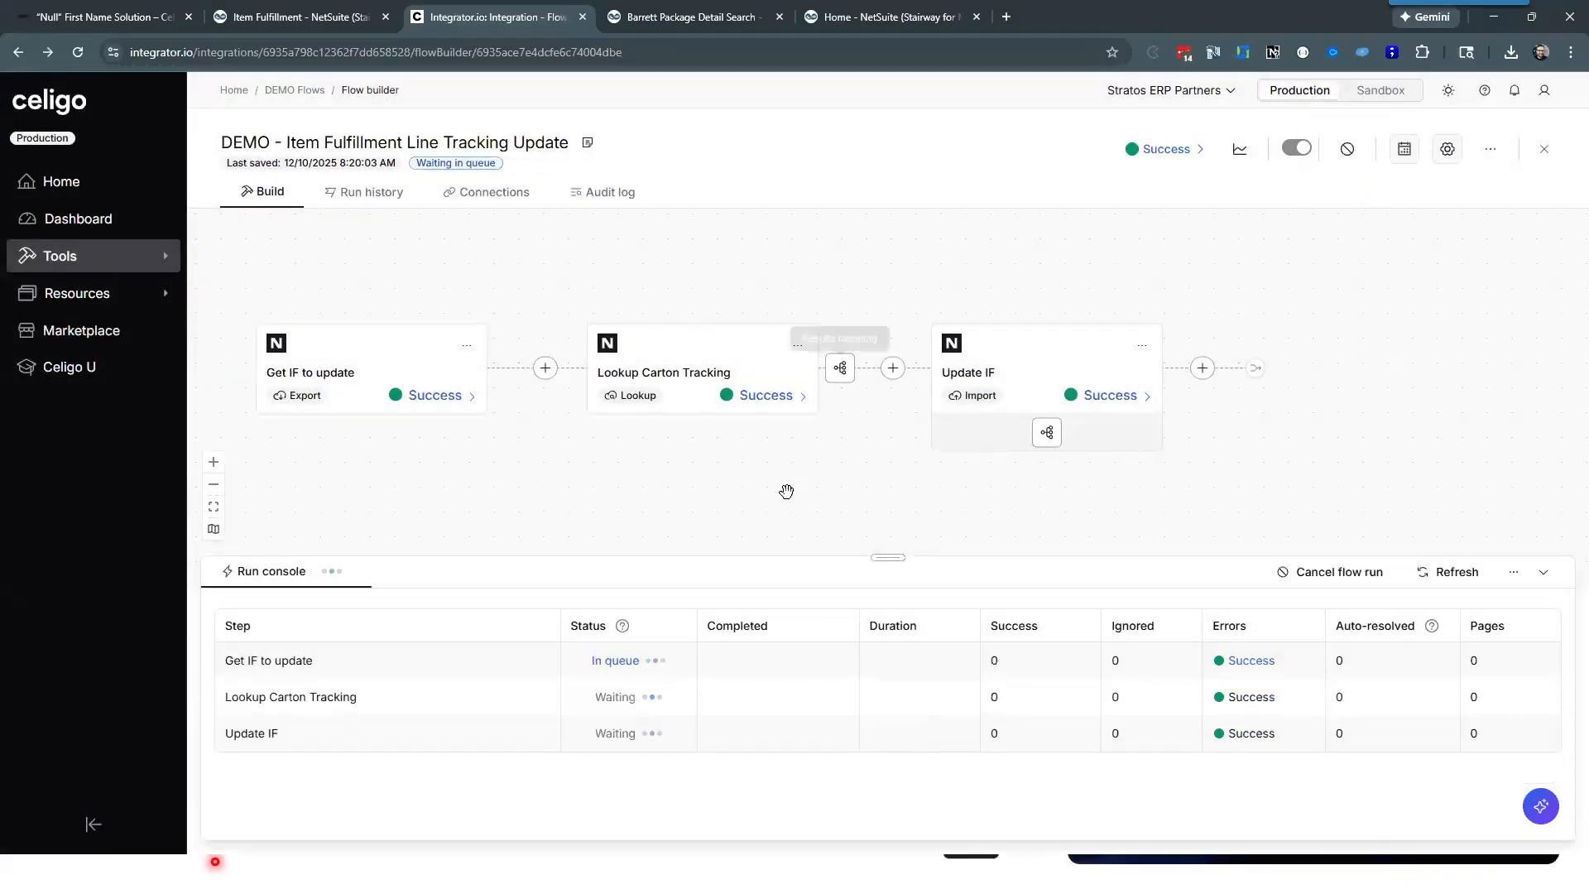
{"action": "left_click_drag", "start_coordinate": [882, 517], "coordinate": [882, 507]}
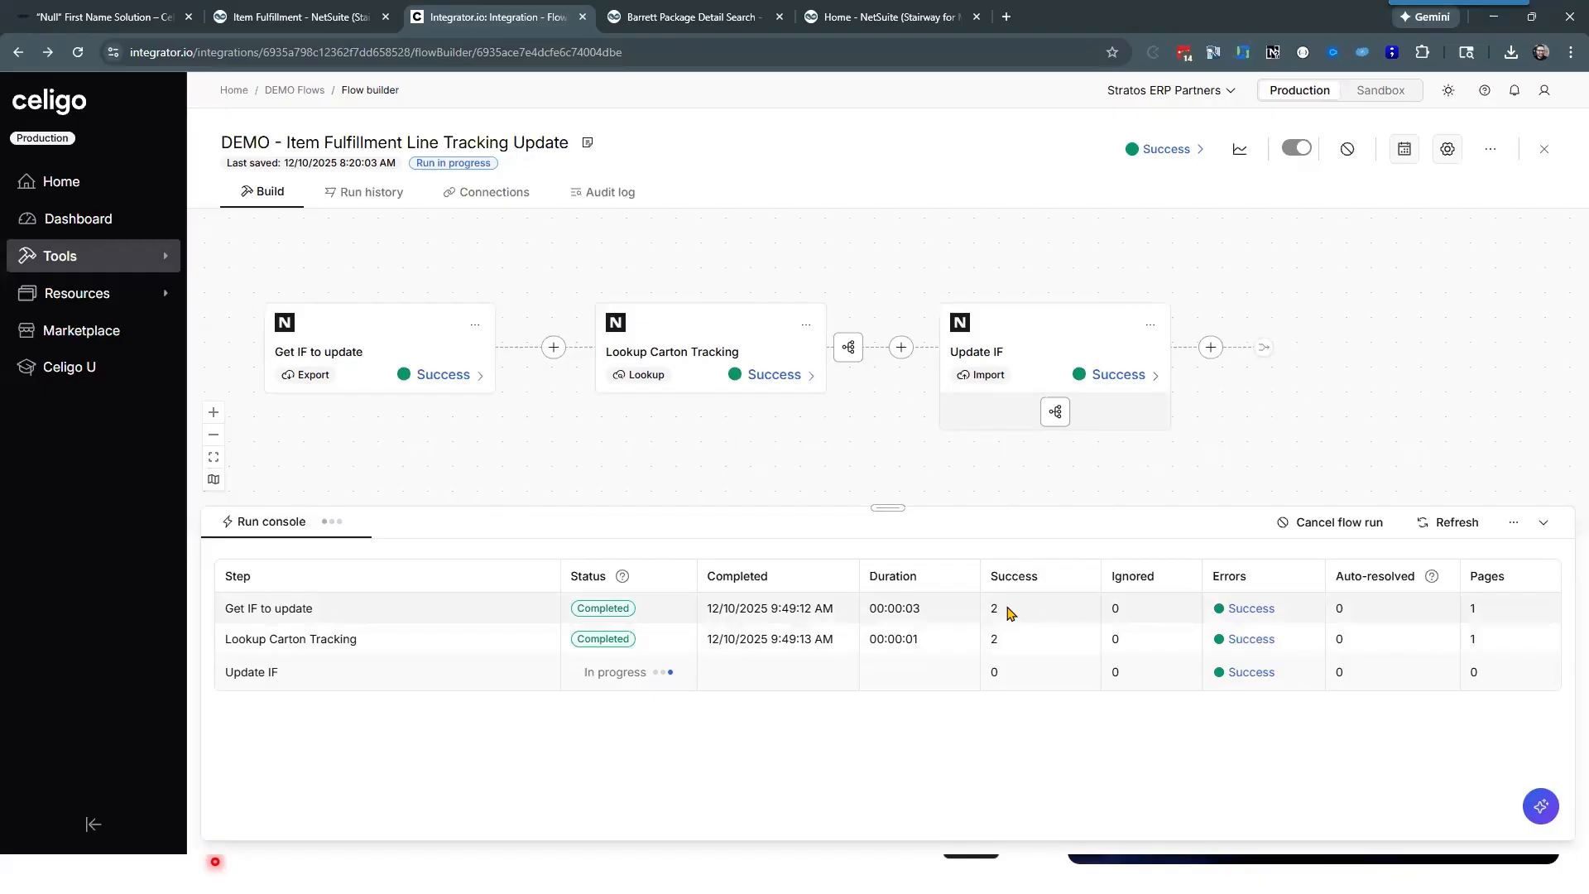
{"action": "double_click", "coordinate": [993, 610]}
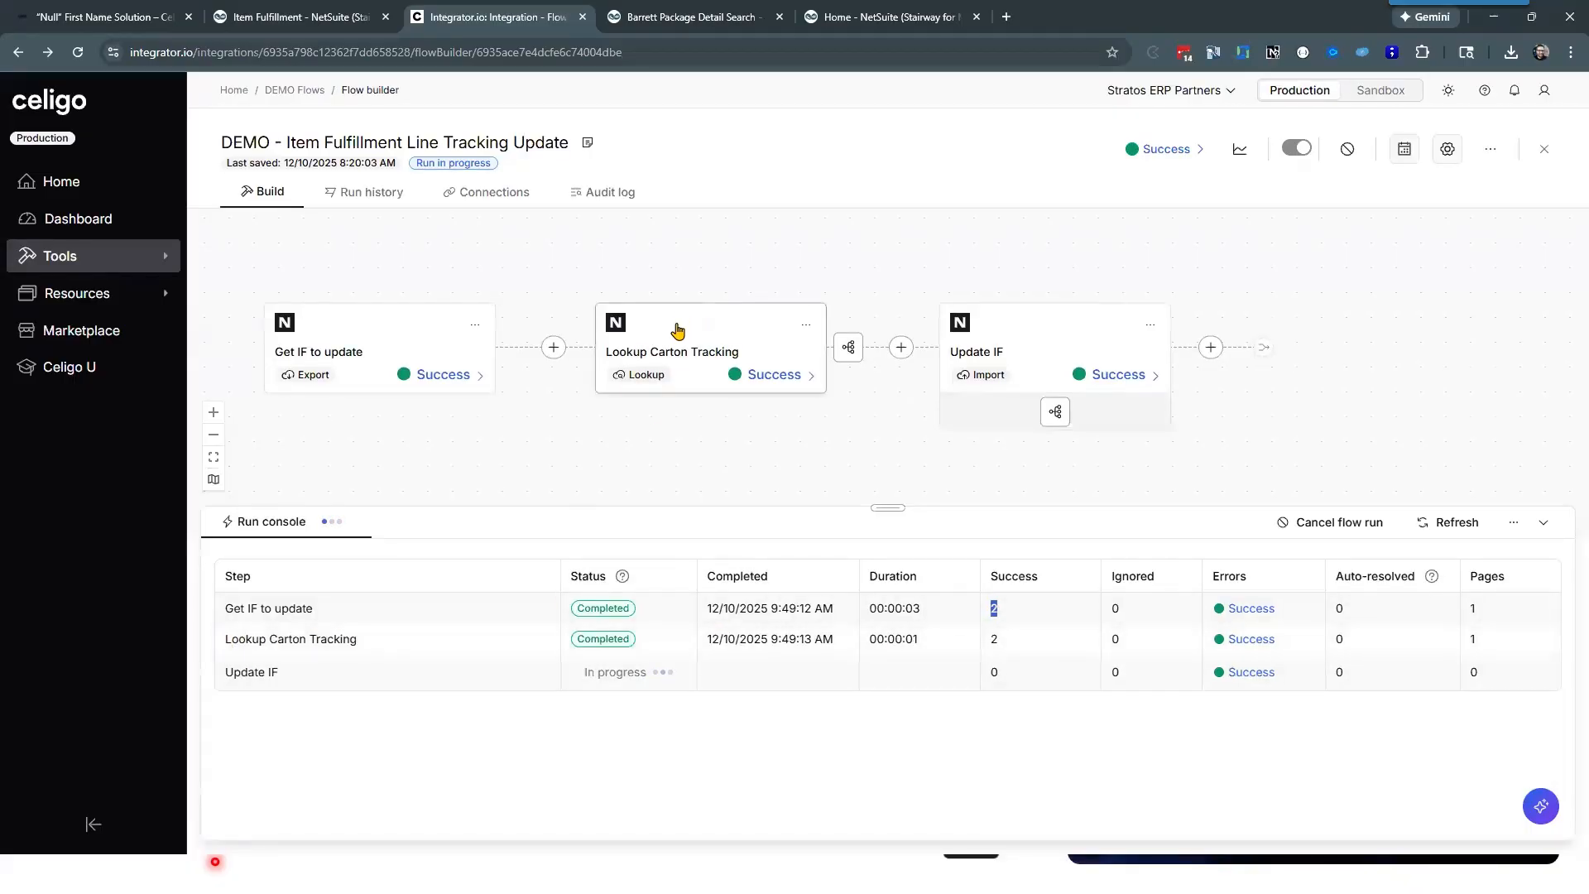
{"action": "left_click", "coordinate": [1024, 642]}
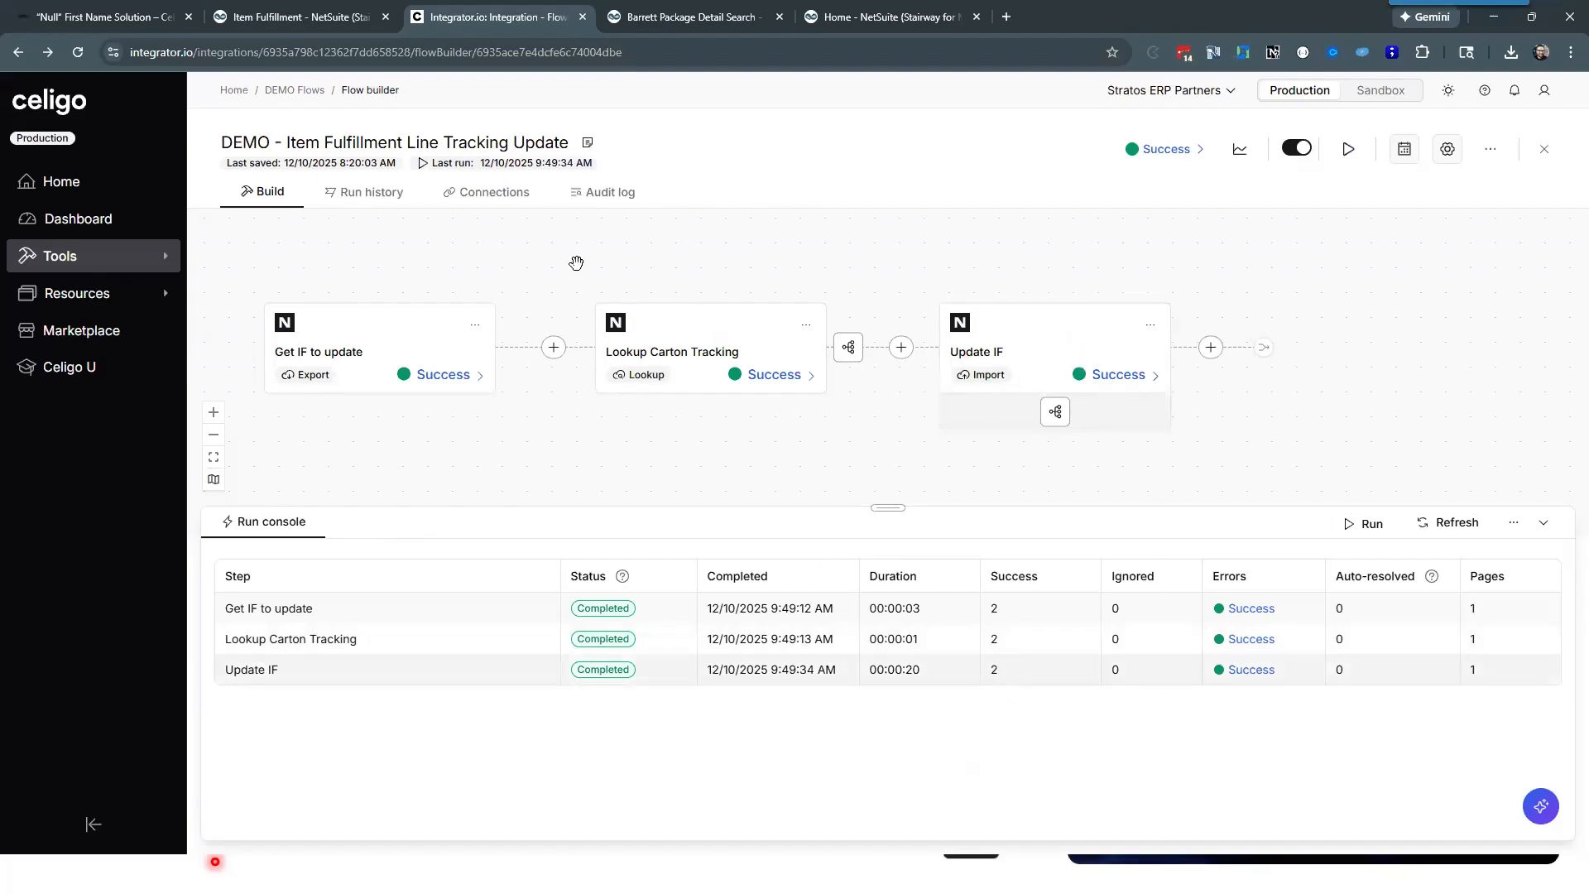
Step: Switch to the NetSuite item fulfillment and view the Carton Tracking column on its item lines before reloading
{"action": "left_click", "coordinate": [294, 17]}
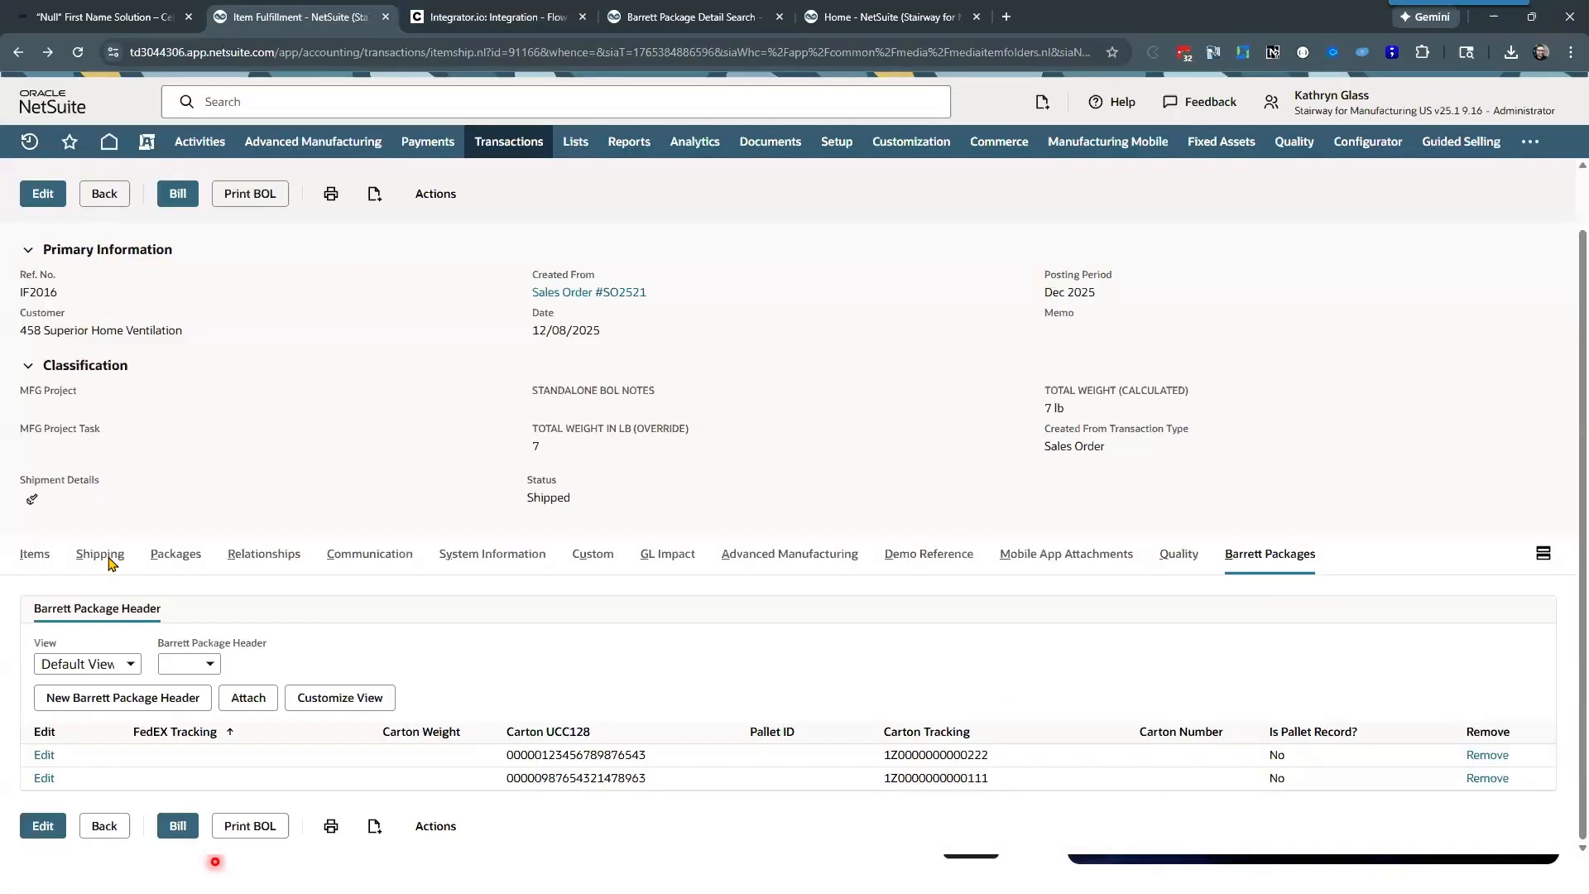
{"action": "left_click", "coordinate": [36, 556]}
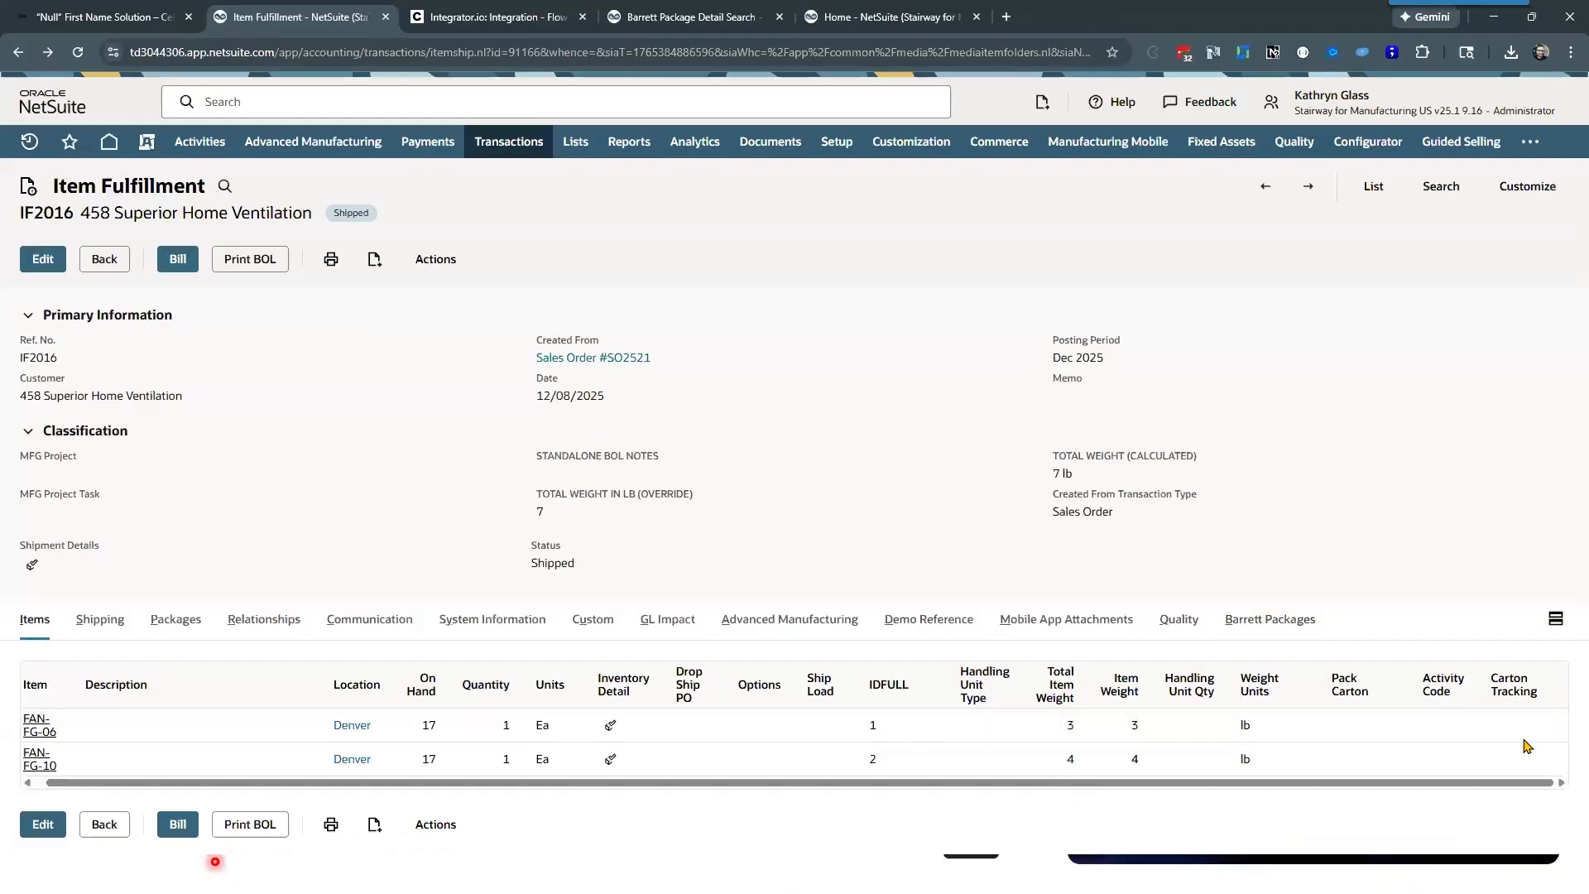
{"action": "left_click_drag", "start_coordinate": [1521, 693], "coordinate": [1525, 752]}
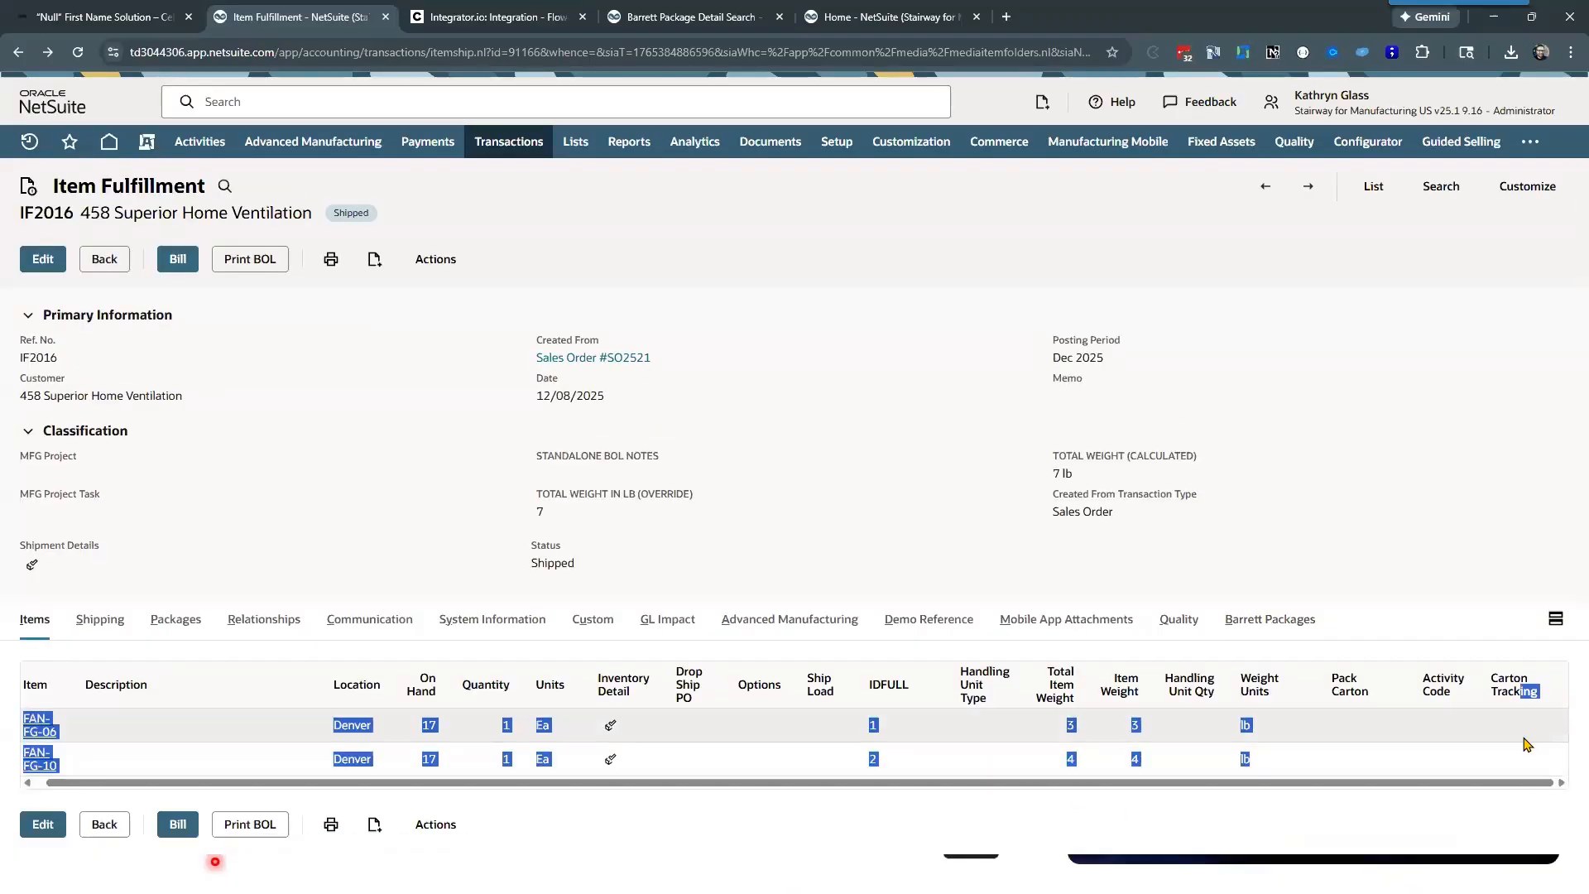
{"action": "left_click", "coordinate": [941, 480]}
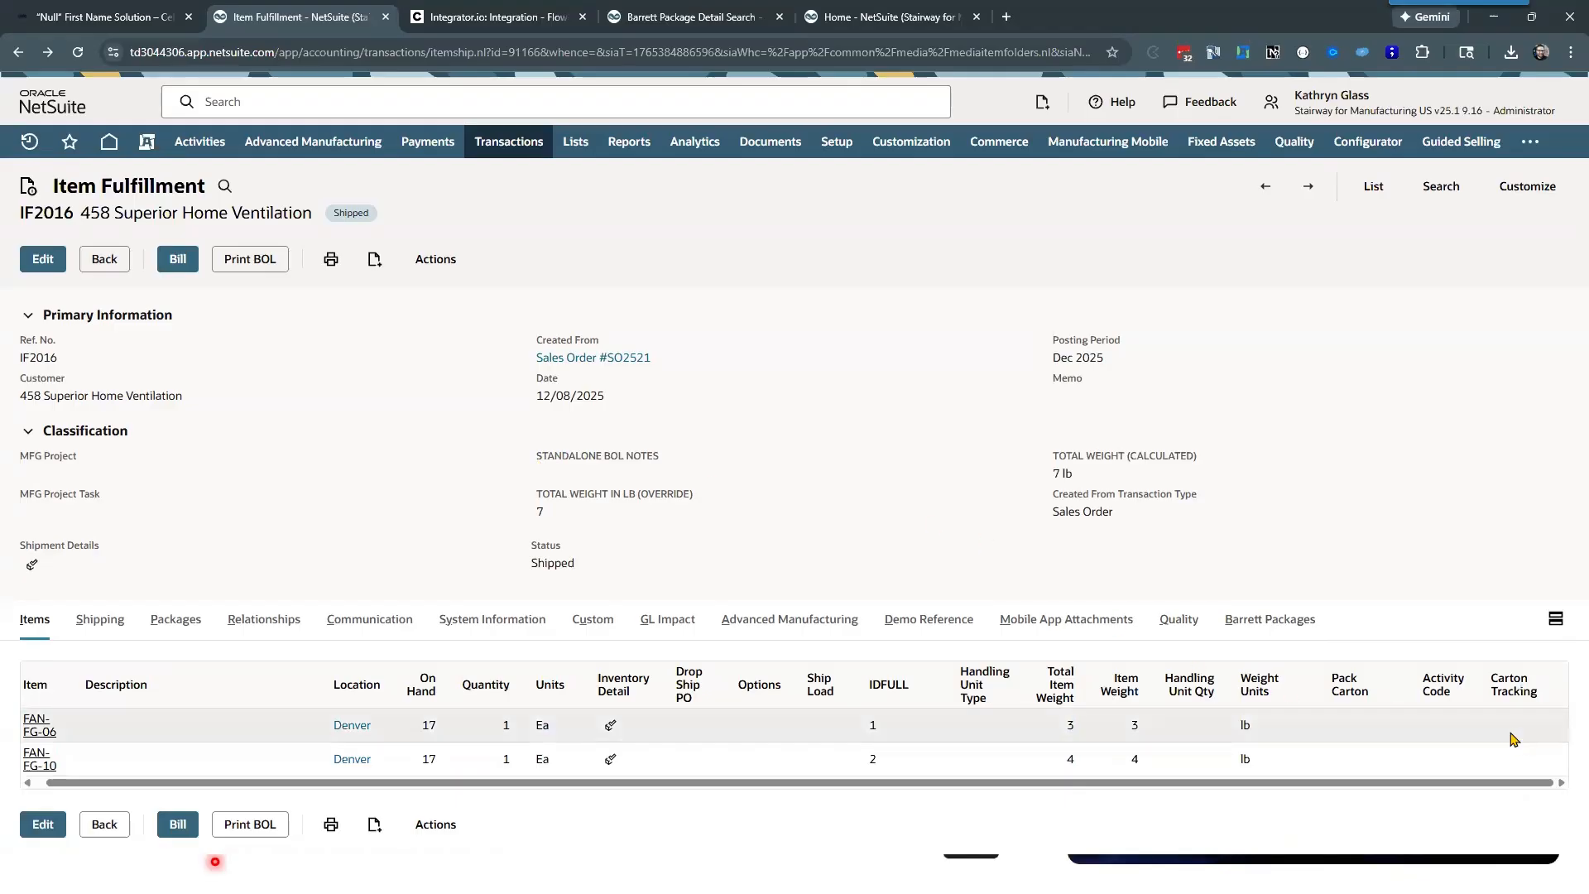
Step: Reload the item fulfillment and check the Carton Tracking values on both item lines
{"action": "left_click", "coordinate": [78, 52]}
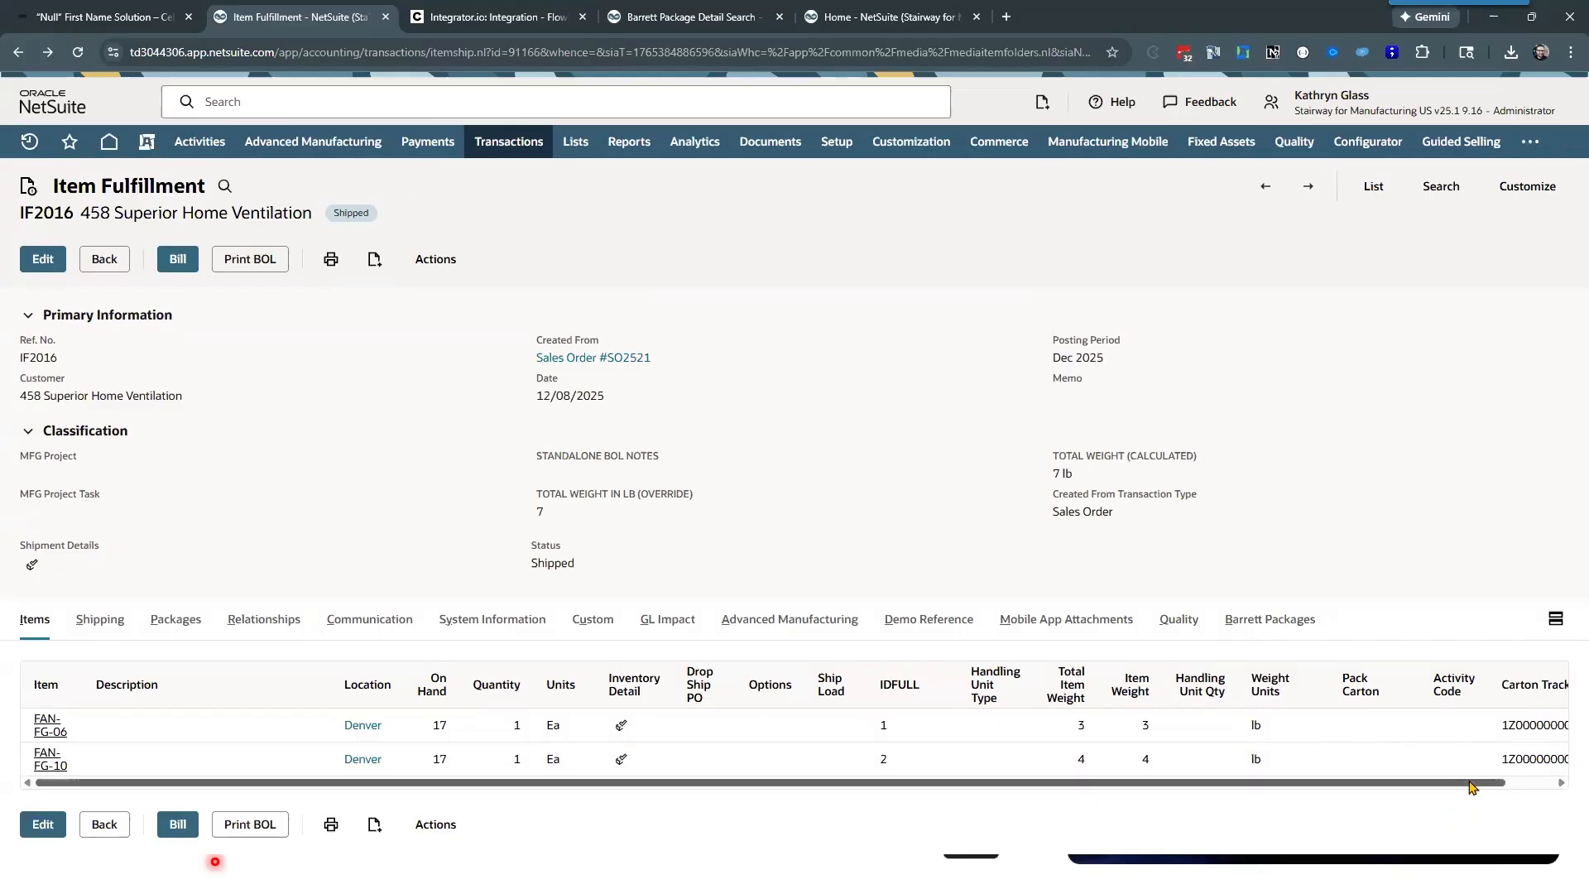
{"action": "left_click_drag", "start_coordinate": [1473, 787], "coordinate": [1523, 785]}
{"action": "left_click_drag", "start_coordinate": [1557, 725], "coordinate": [1495, 759]}
{"action": "left_click_drag", "start_coordinate": [304, 784], "coordinate": [74, 737]}
Step: Compare the line tracking with the carton tracking listed in the fulfillment's Barrett Packages
{"action": "left_click", "coordinate": [1287, 620]}
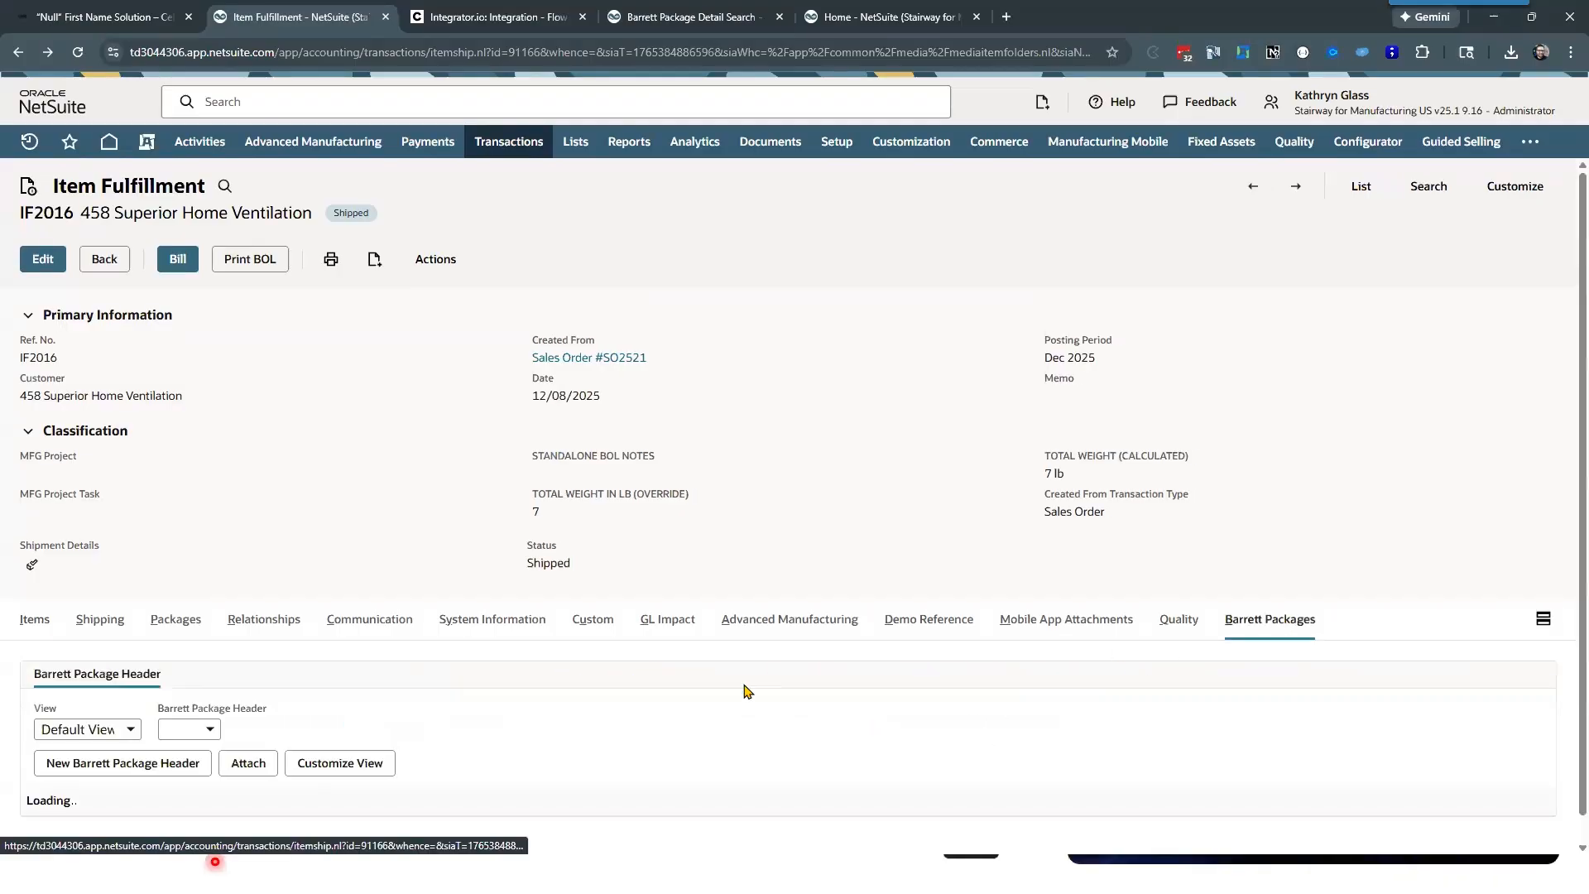
{"action": "scroll", "coordinate": [336, 544], "scroll_direction": "down", "scroll_amount": 1}
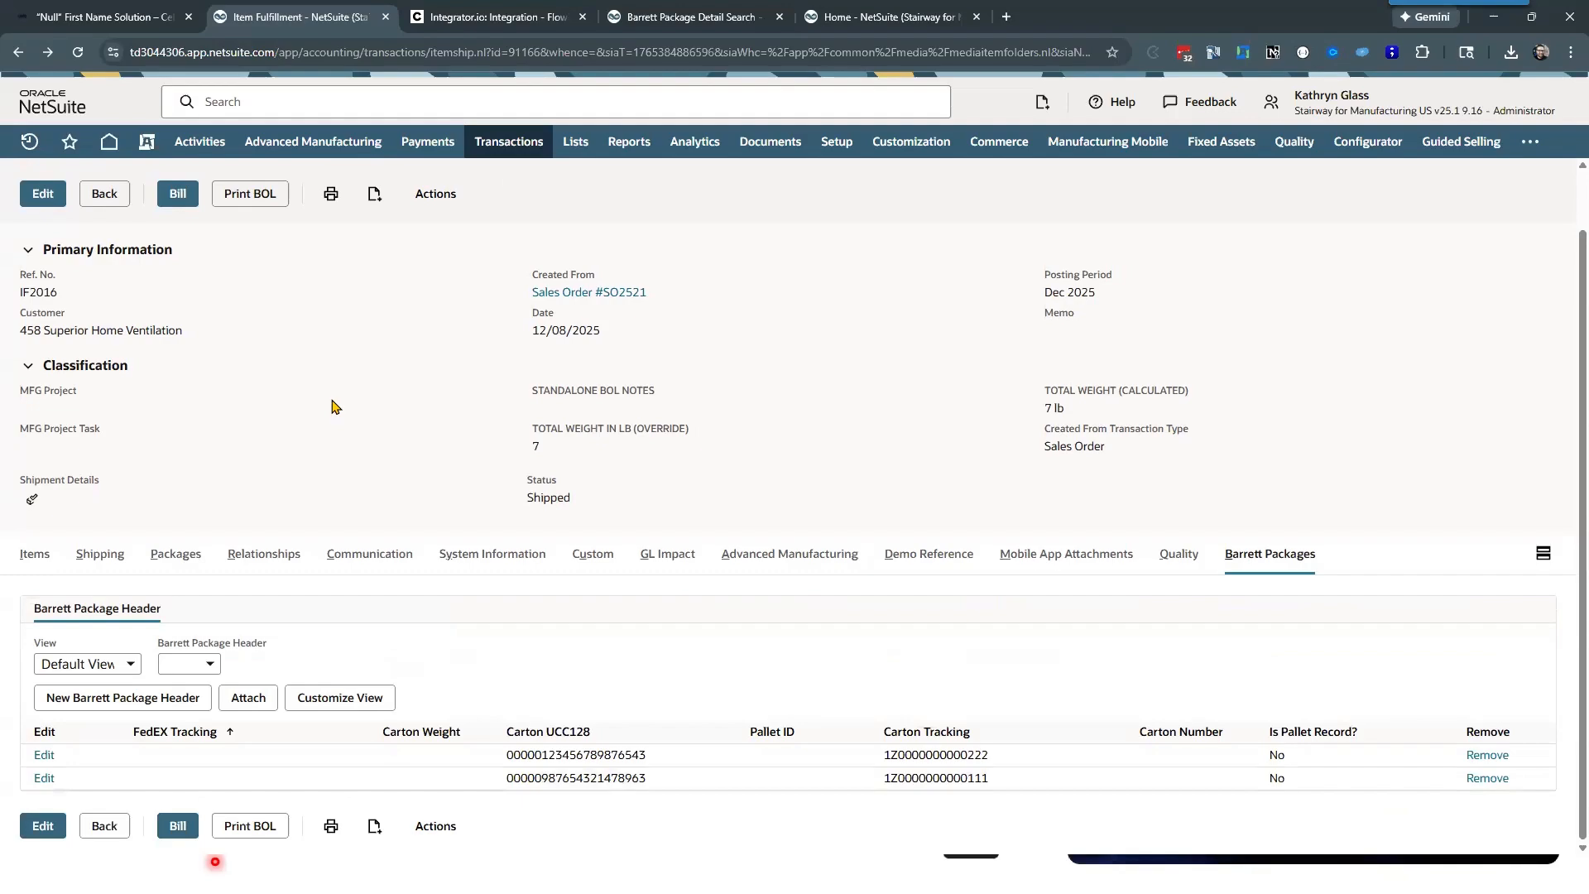
{"action": "scroll", "coordinate": [331, 405], "scroll_direction": "up", "scroll_amount": 1}
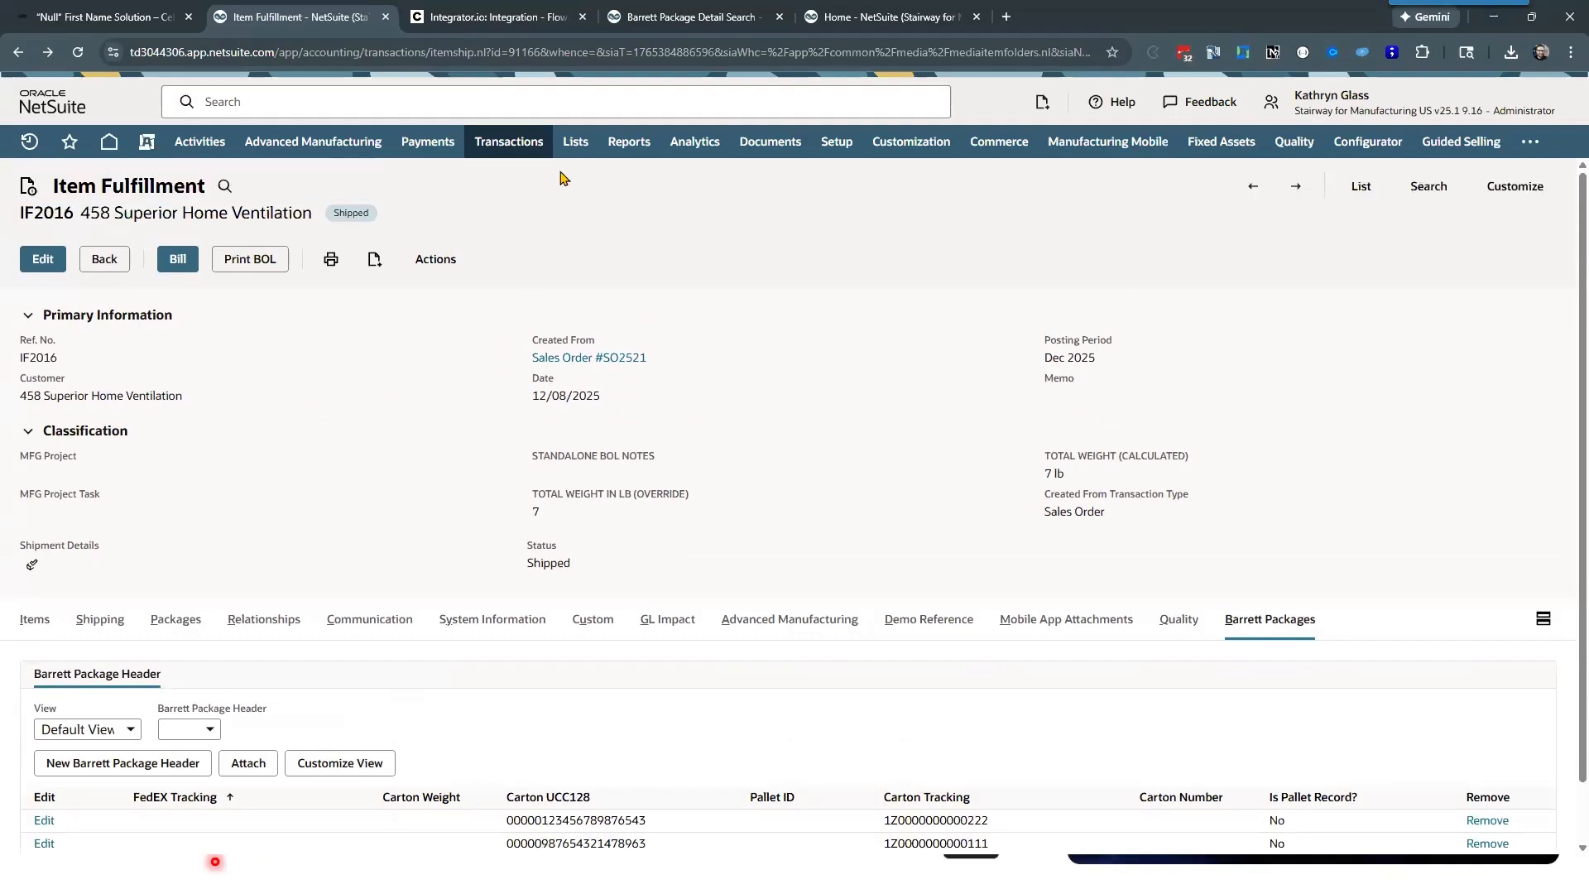
Step: Return to the flow in Celigo and reopen the additional search criteria of the Lookup Carton Tracking step
{"action": "left_click", "coordinate": [499, 17]}
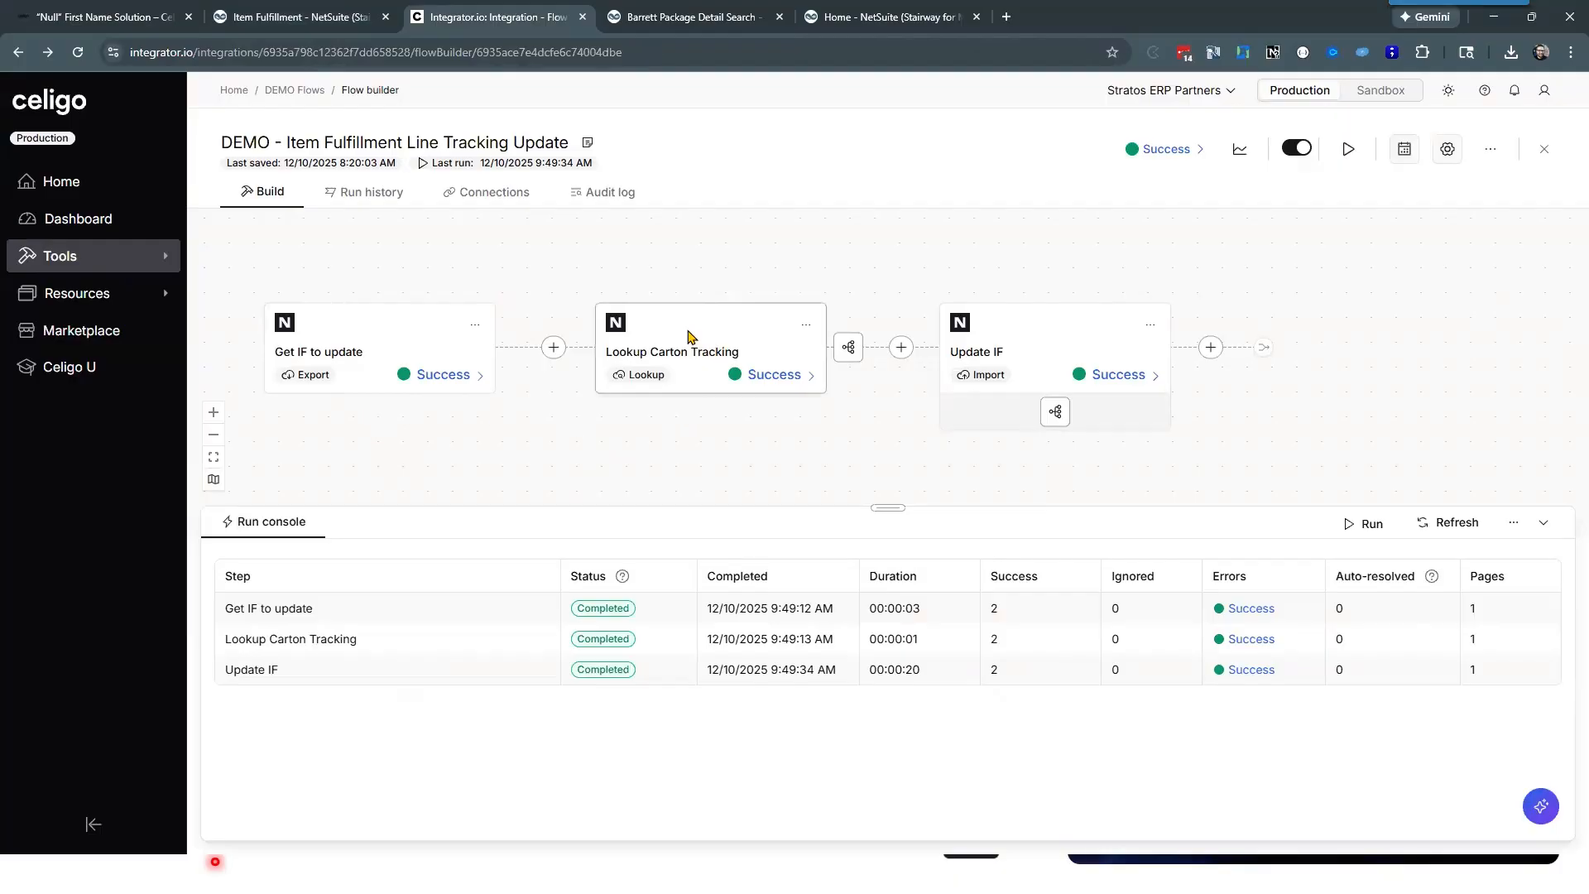
{"action": "left_click", "coordinate": [692, 340]}
{"action": "scroll", "coordinate": [213, 525], "scroll_direction": "down", "scroll_amount": 3}
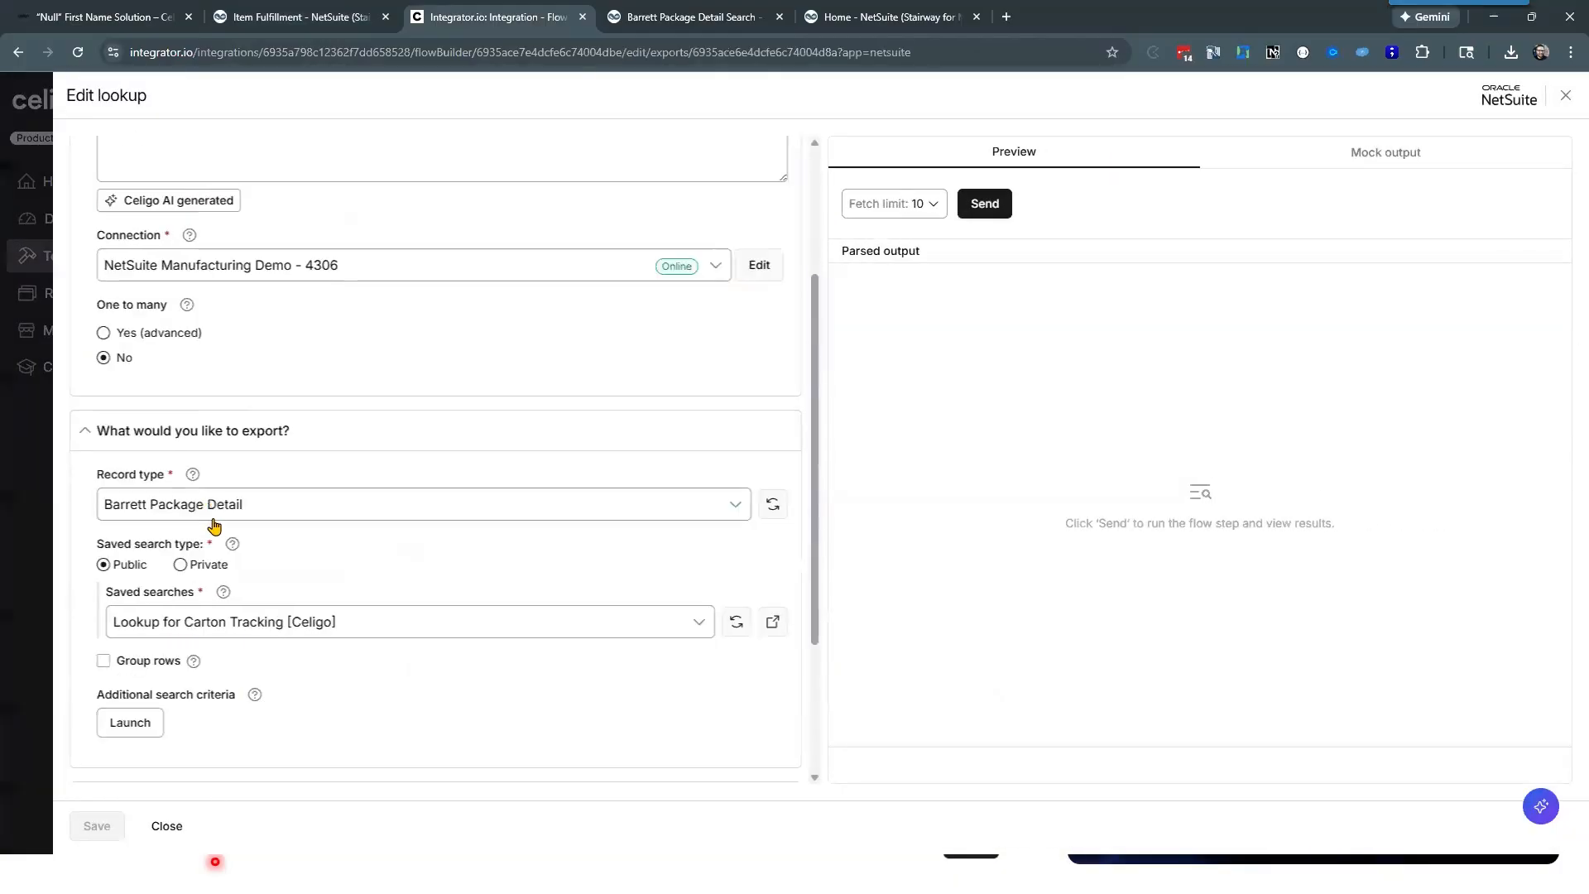
{"action": "left_click", "coordinate": [130, 653]}
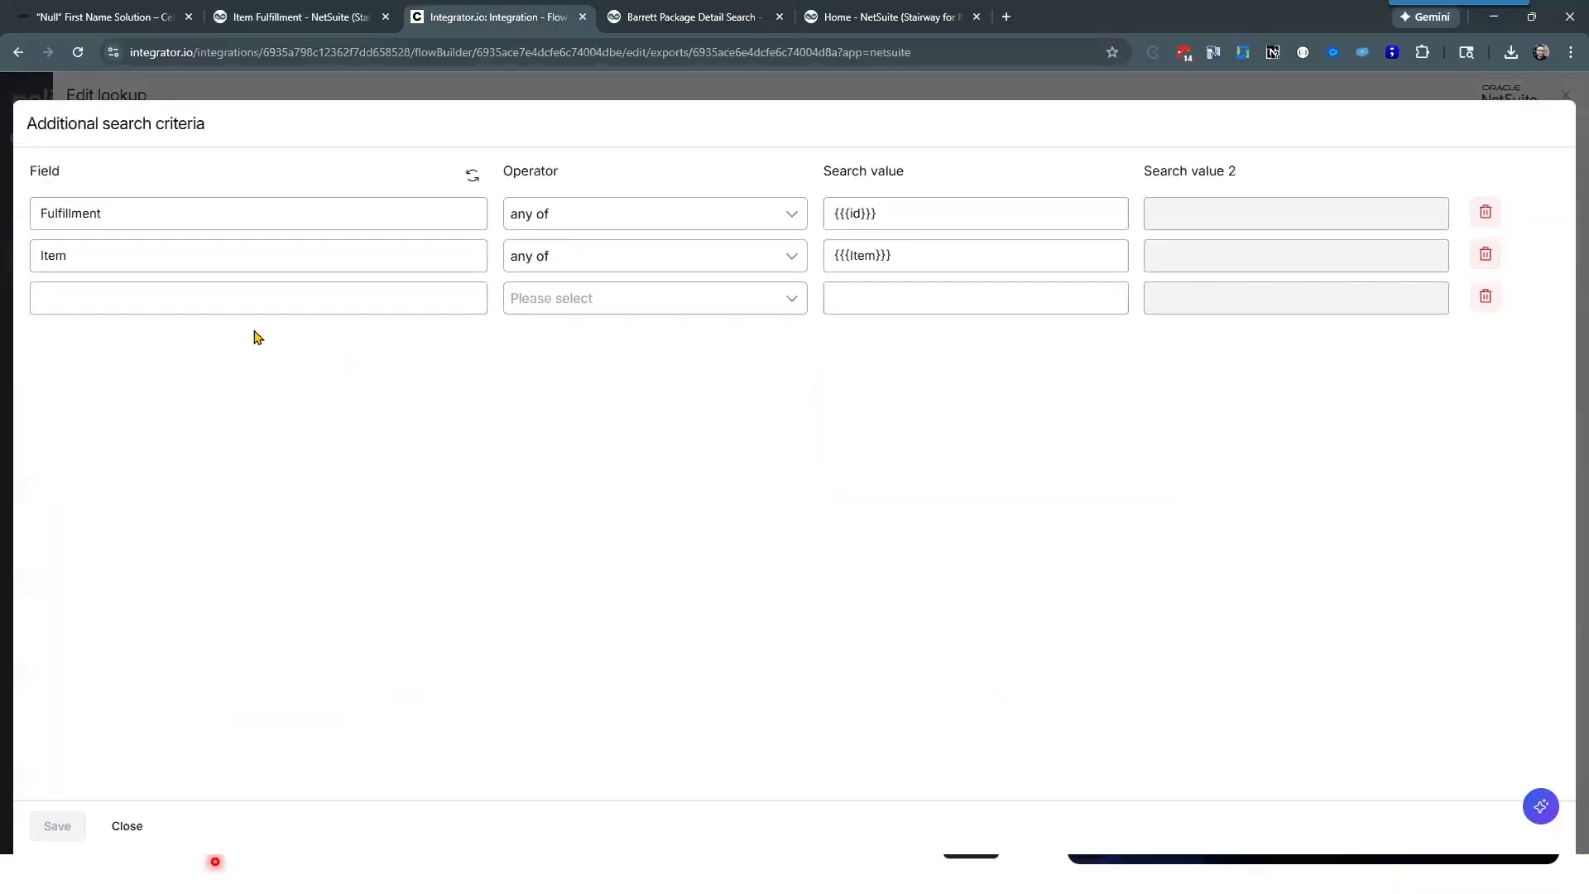
Step: Browse the available criteria fields and choose Carton Header as the field of a third search criterion
{"action": "left_click", "coordinate": [248, 301]}
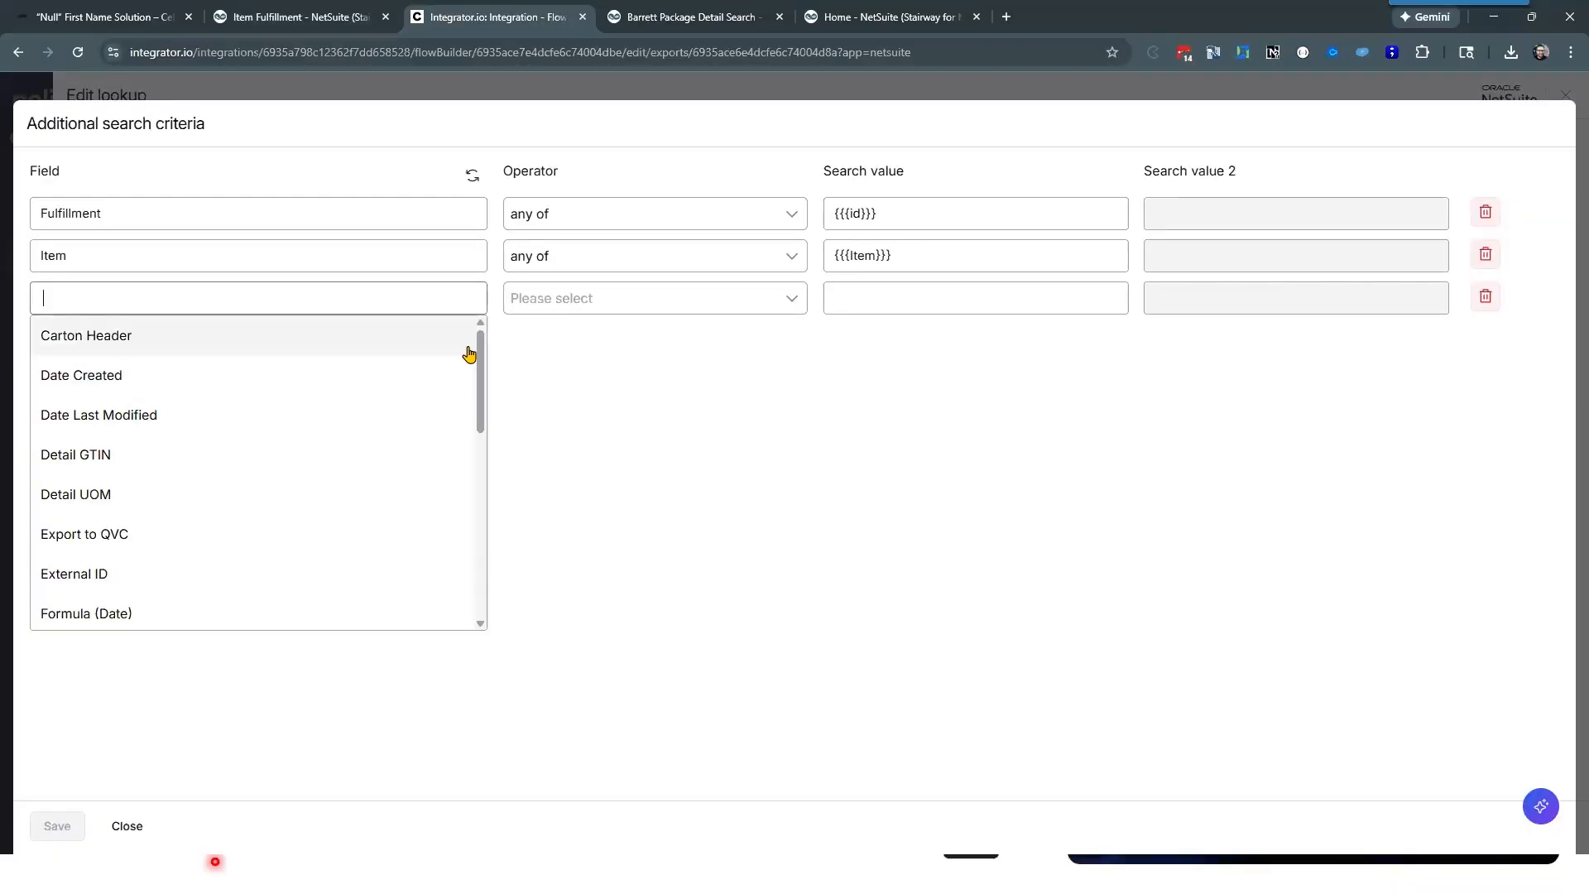
{"action": "scroll", "coordinate": [487, 418], "scroll_direction": "down", "scroll_amount": 1}
{"action": "left_click_drag", "start_coordinate": [487, 418], "coordinate": [478, 574]}
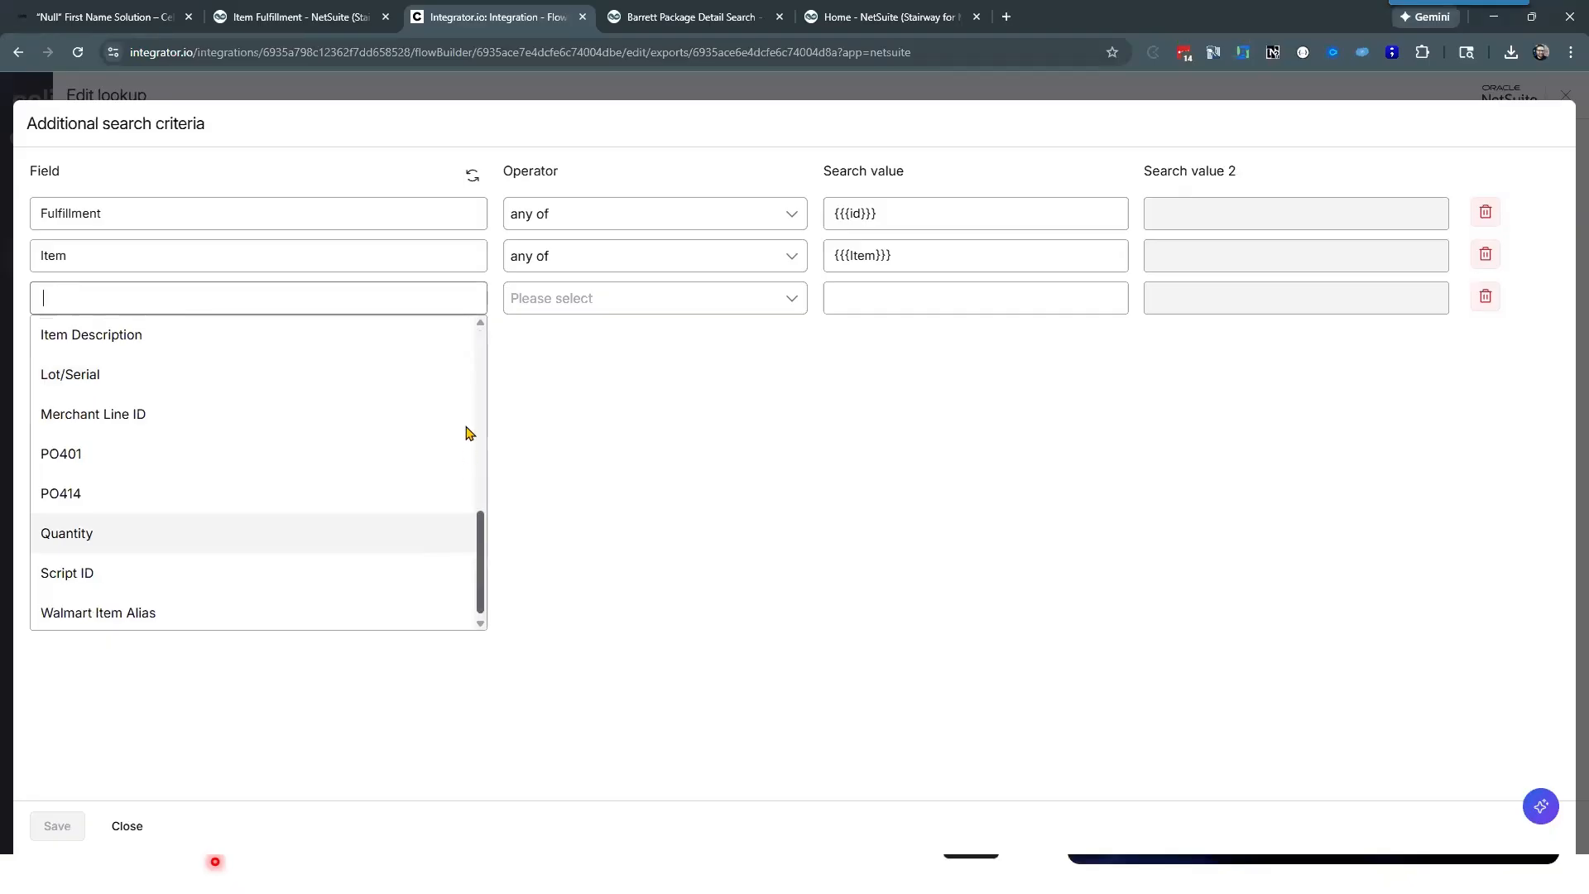
{"action": "scroll", "coordinate": [466, 389], "scroll_direction": "up", "scroll_amount": 8}
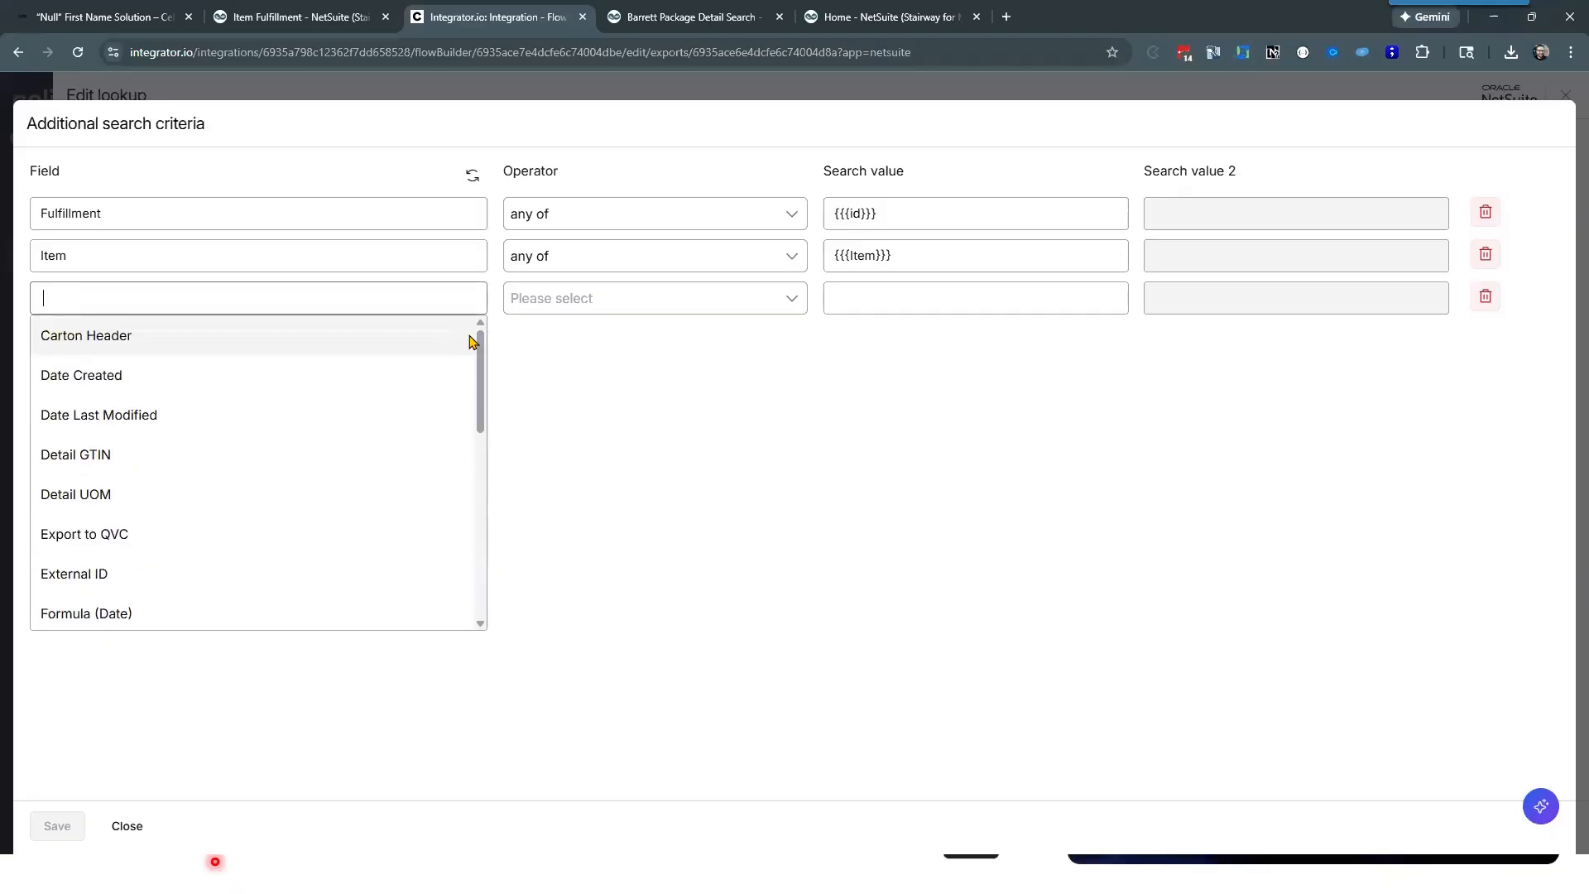
{"action": "left_click", "coordinate": [472, 335]}
Step: Browse the rest of the available fields for a fourth search criterion below Carton Header
{"action": "left_click", "coordinate": [362, 358]}
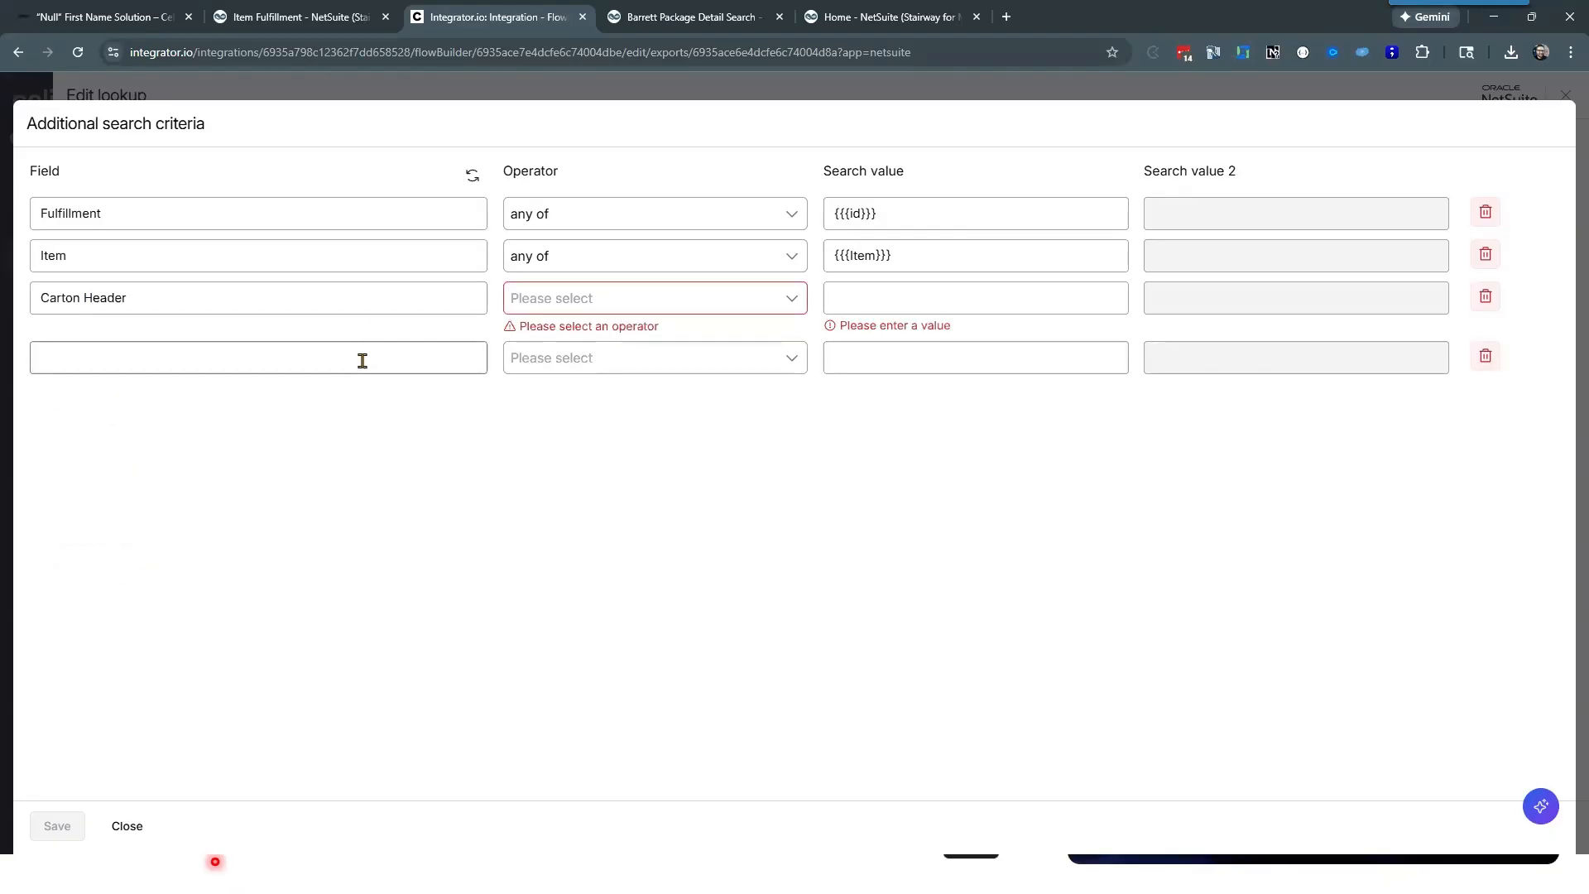
{"action": "scroll", "coordinate": [295, 522], "scroll_direction": "down", "scroll_amount": 7}
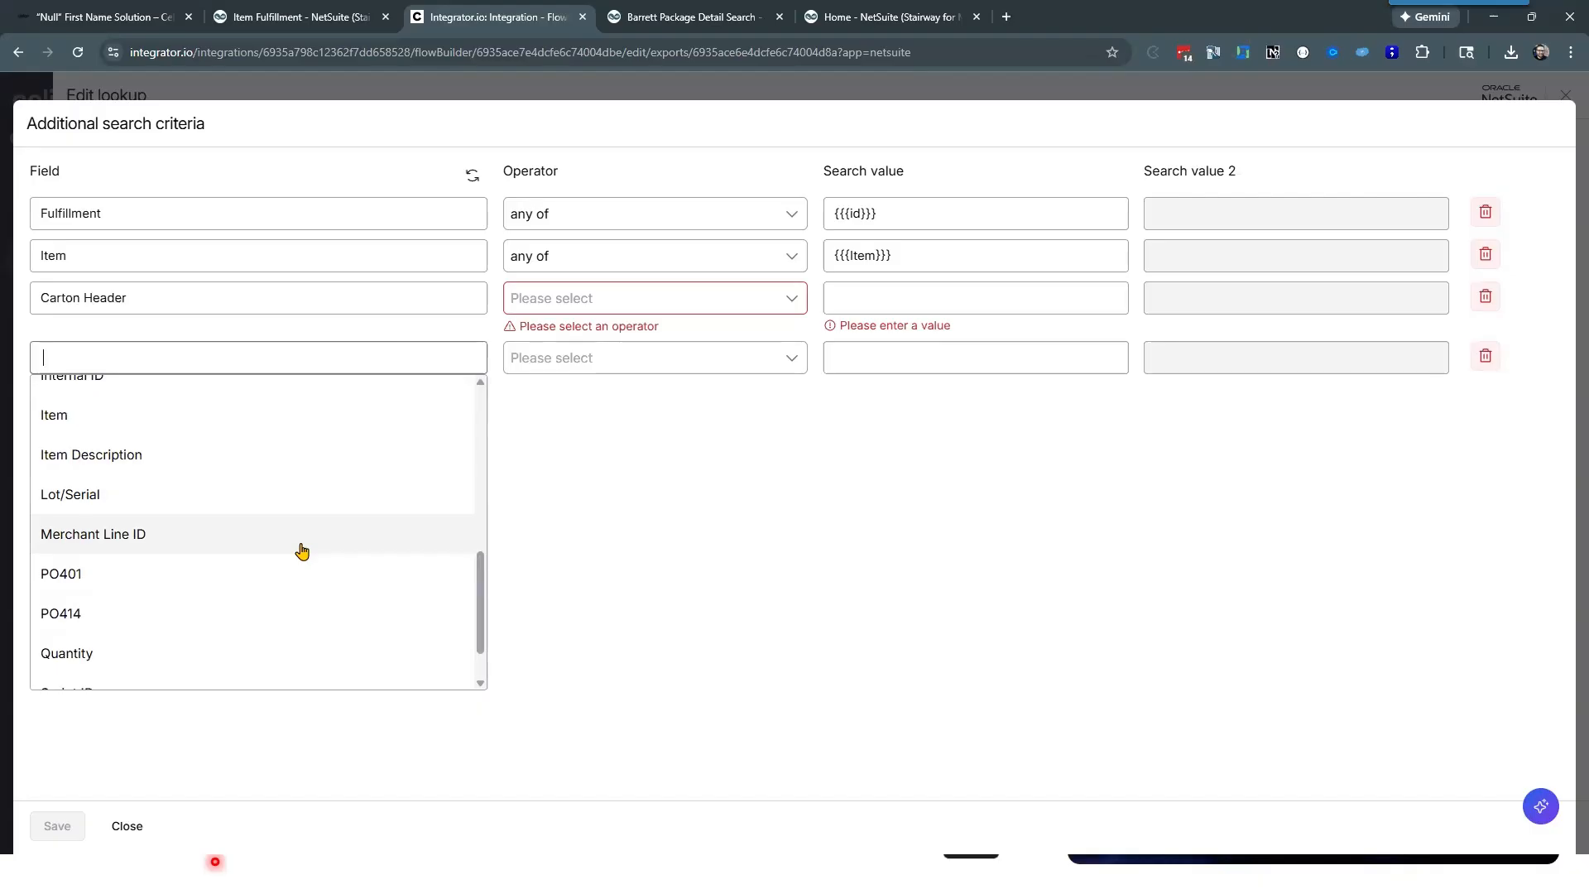
{"action": "scroll", "coordinate": [300, 551], "scroll_direction": "down", "scroll_amount": 1}
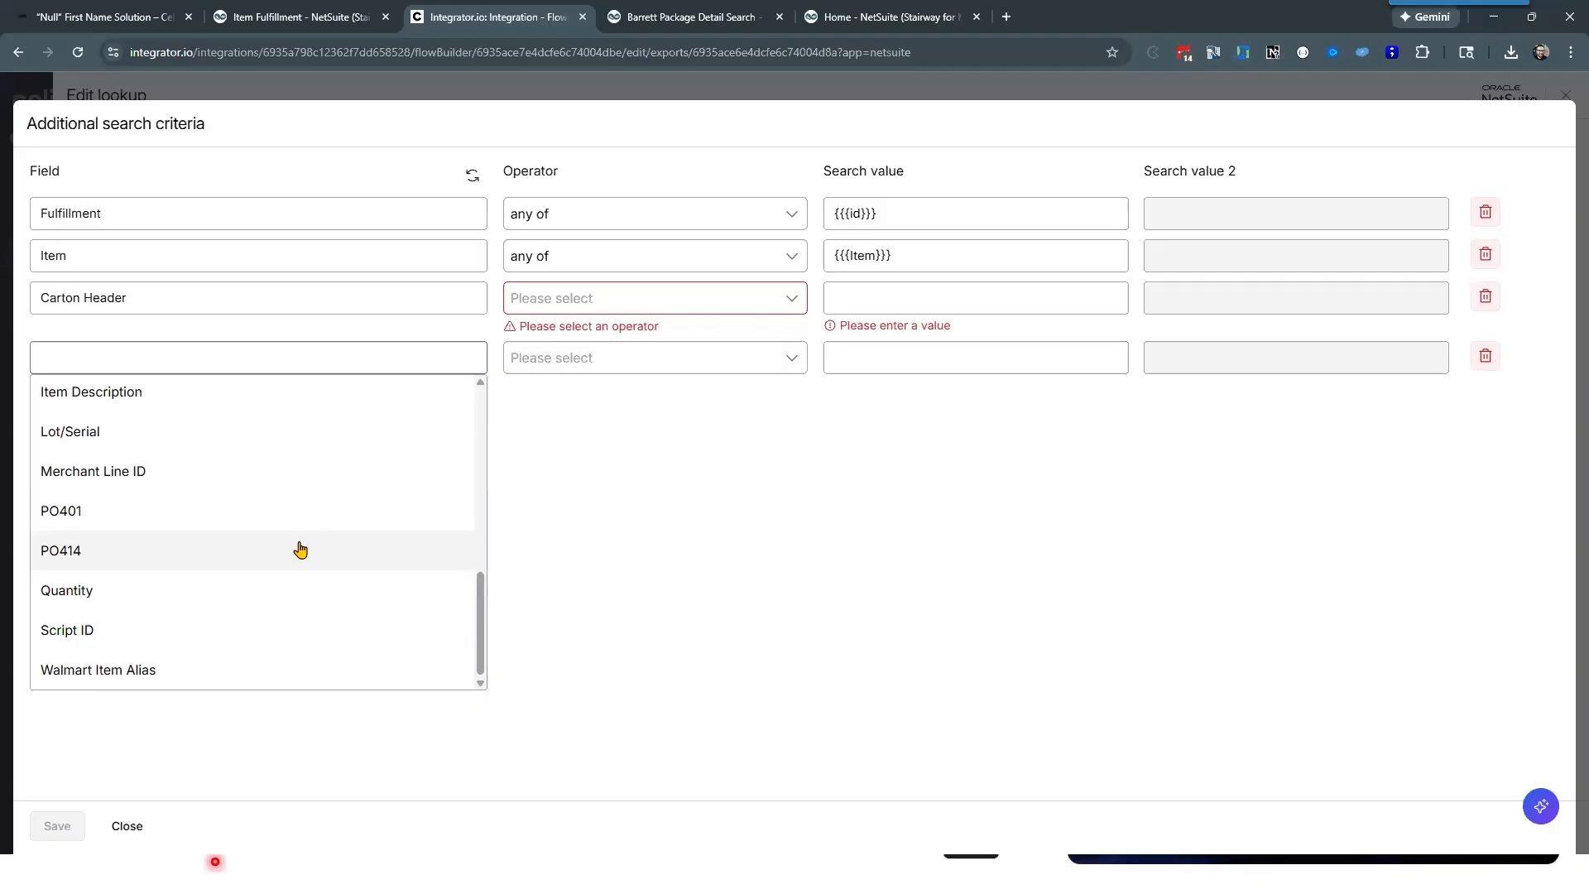
Step: Switch to the item fulfillment in NetSuite and check the Carton Tracking values on its item lines
{"action": "left_click", "coordinate": [281, 15]}
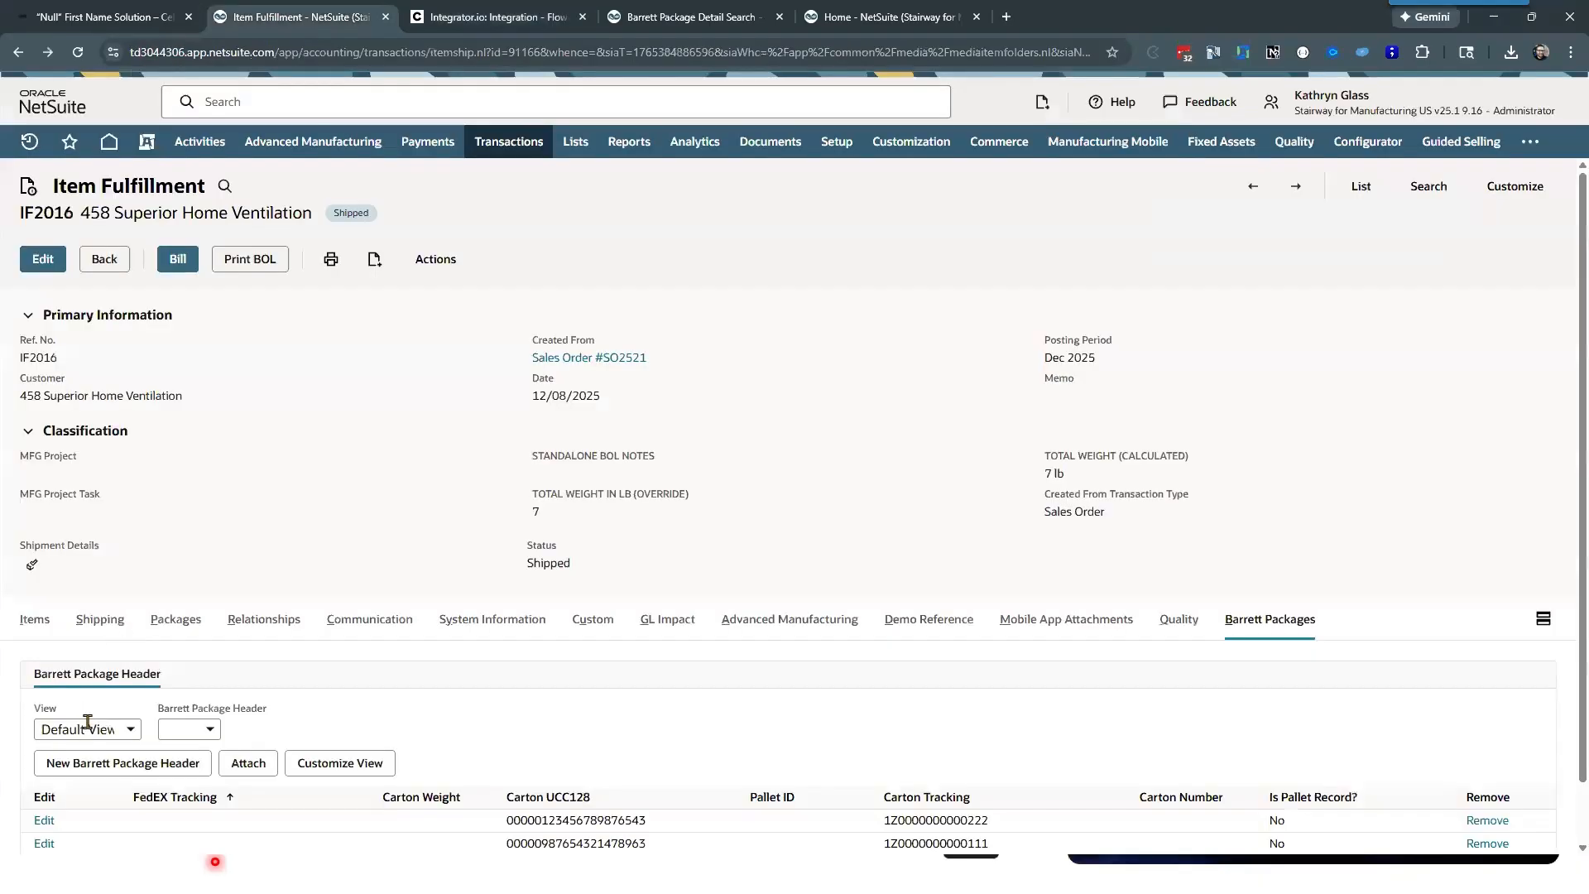
{"action": "left_click", "coordinate": [35, 623]}
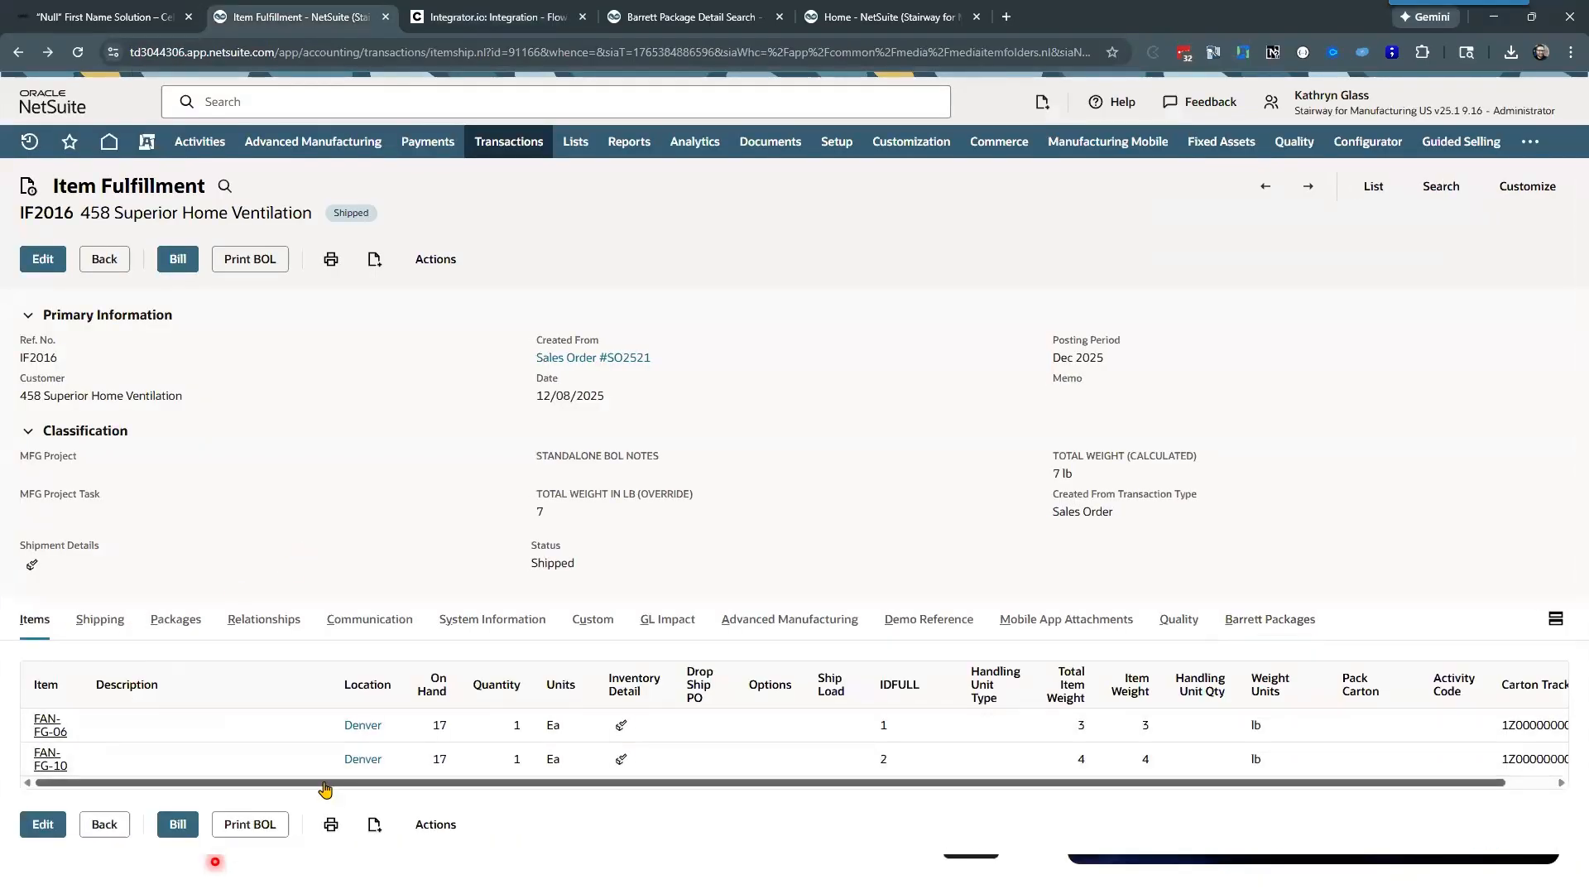
{"action": "left_click_drag", "start_coordinate": [364, 783], "coordinate": [674, 795]}
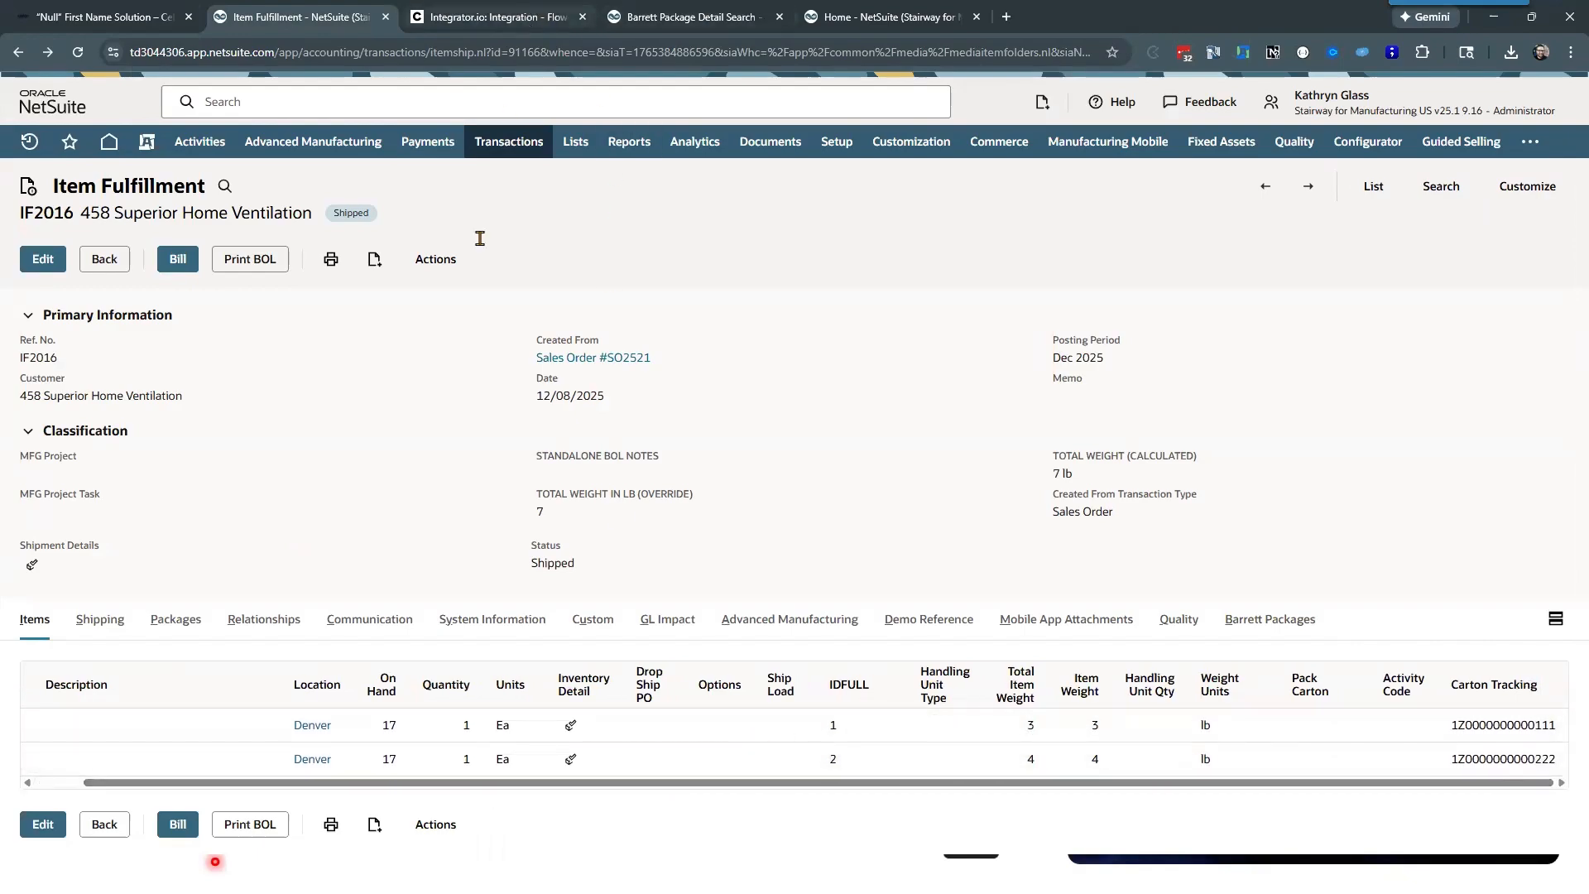
Step: Return to the lookup in Celigo, revisit the Carton Header criterion and close the additional search criteria without saving
{"action": "left_click", "coordinate": [497, 16]}
{"action": "left_click", "coordinate": [284, 302]}
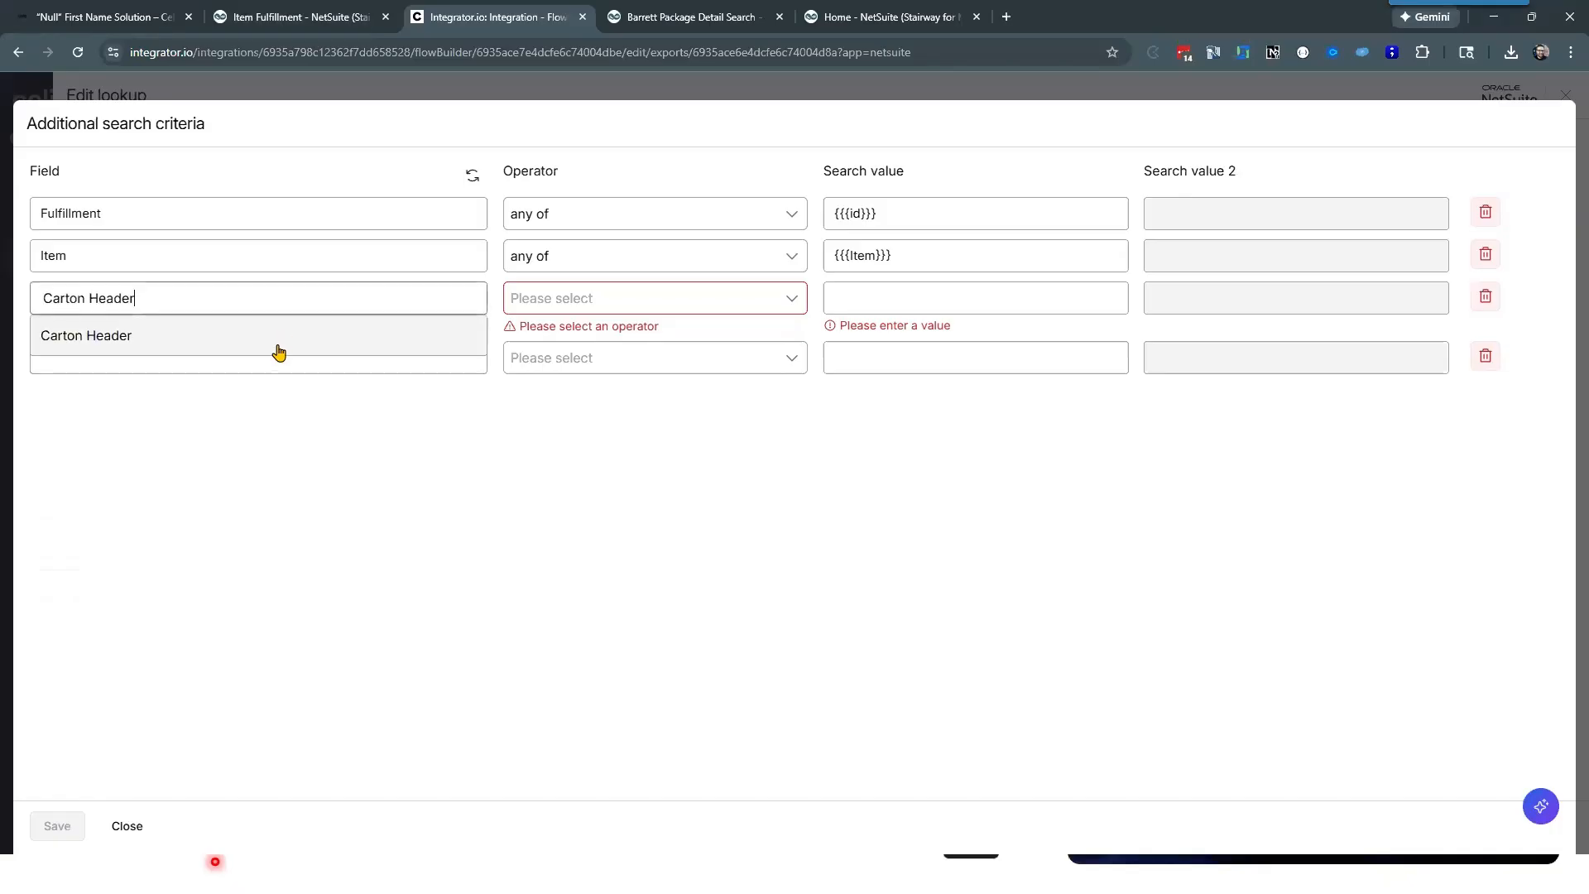
{"action": "left_click", "coordinate": [127, 826]}
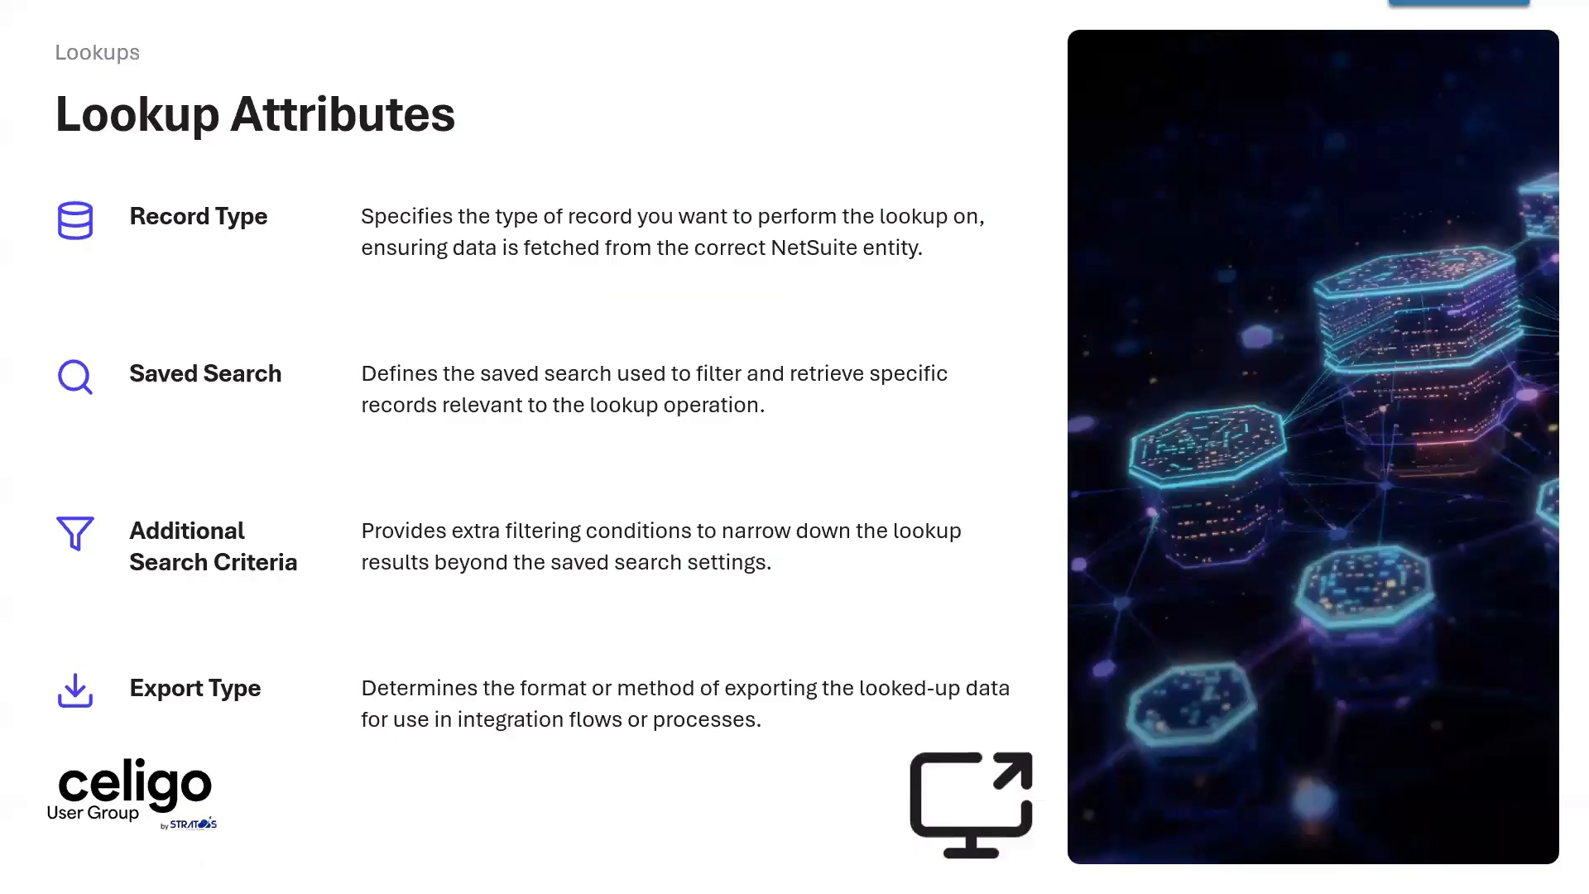
{"action": "key", "text": "Right"}
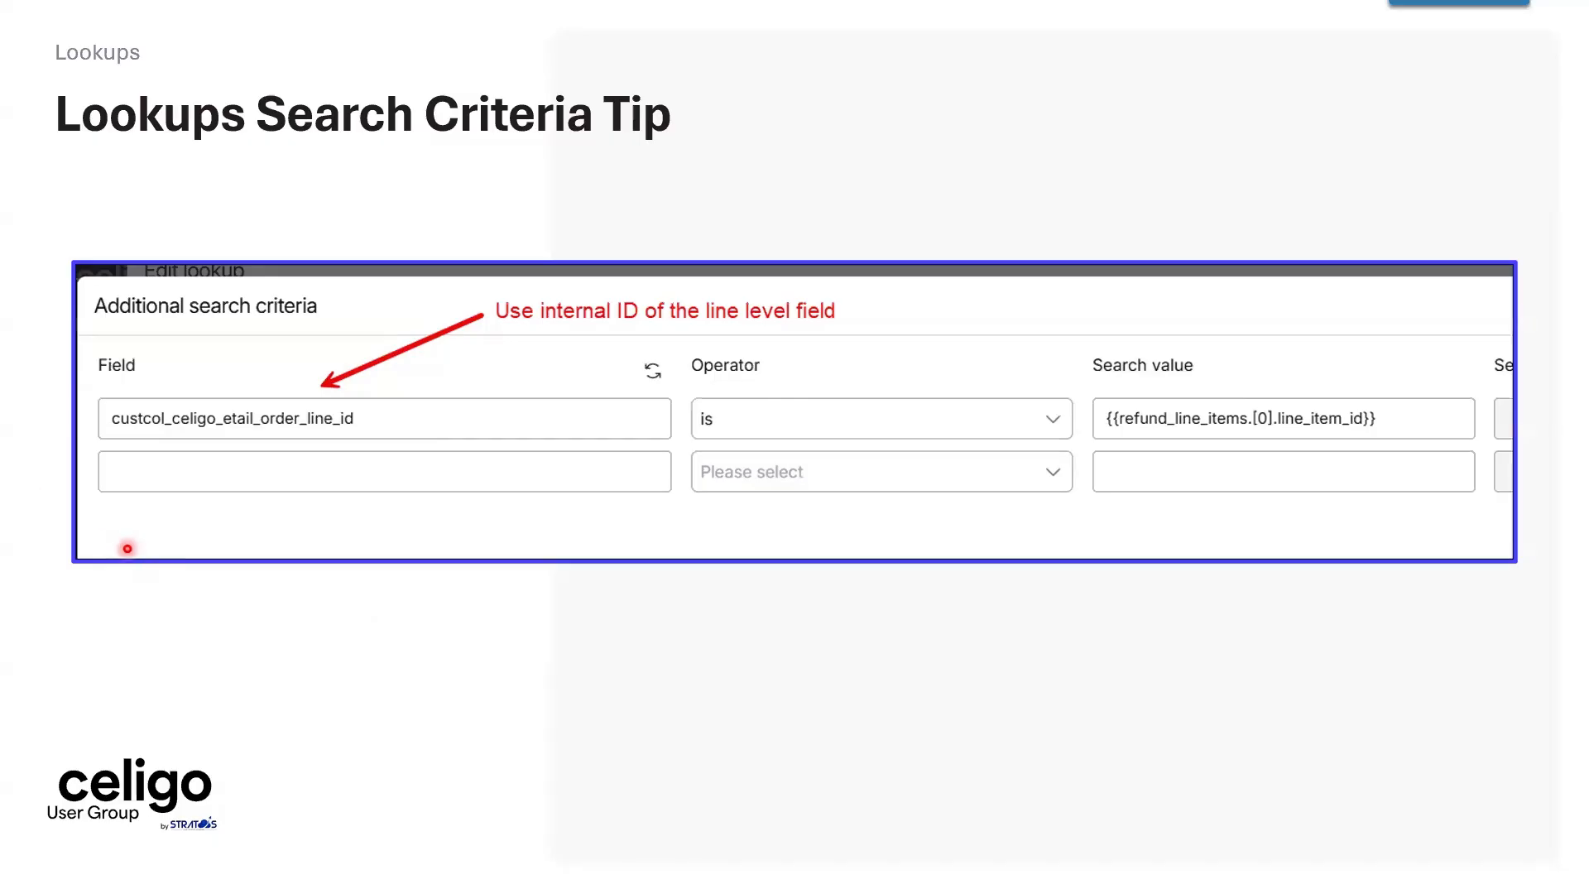
{"action": "key", "text": "Right"}
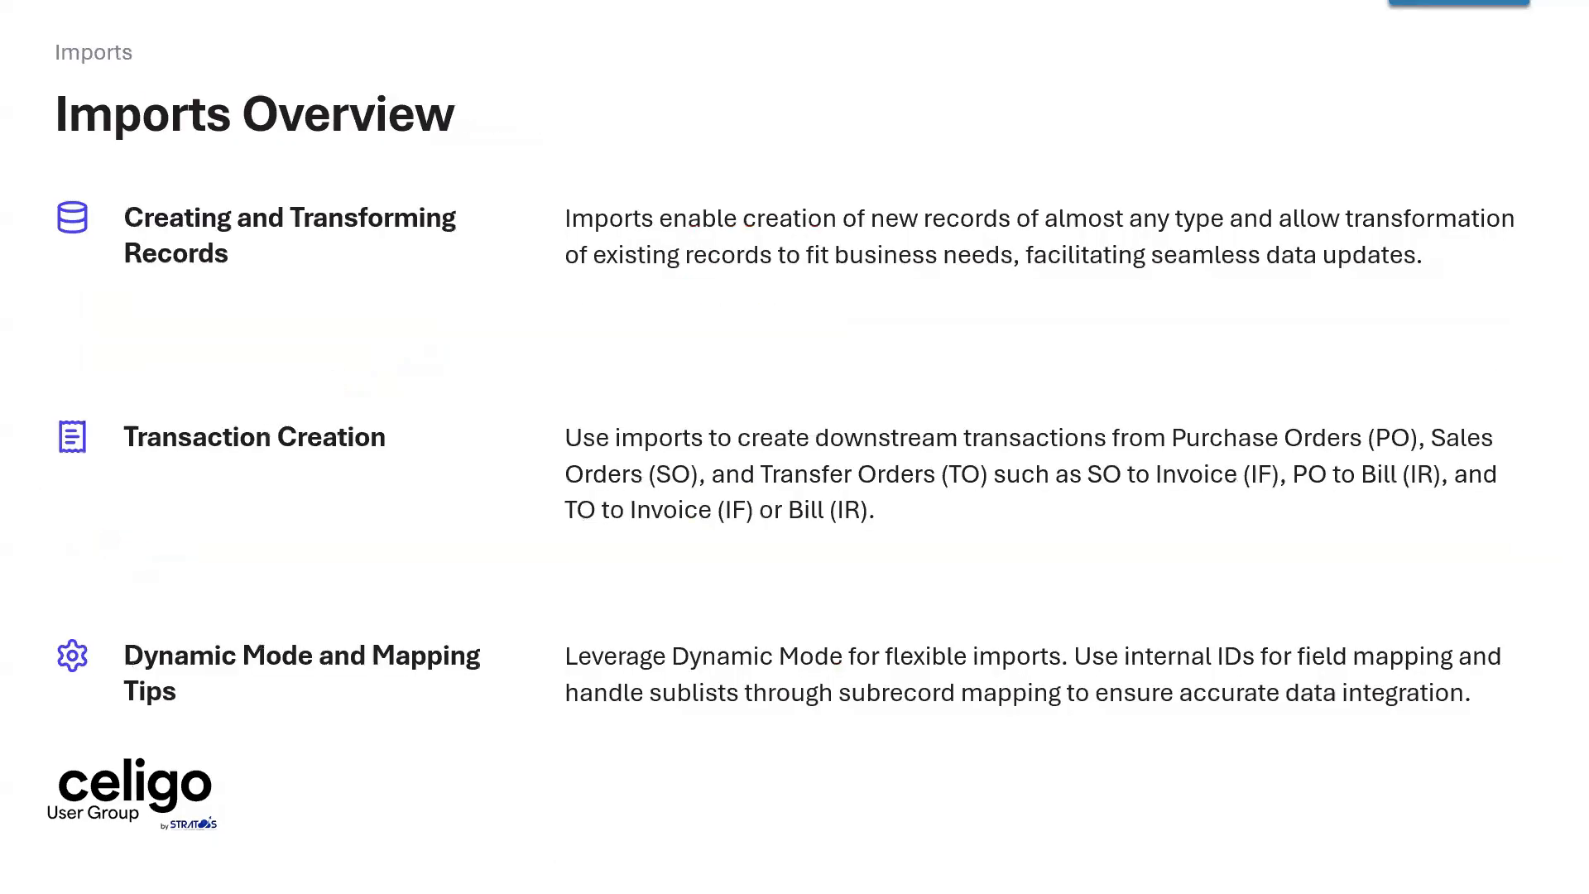
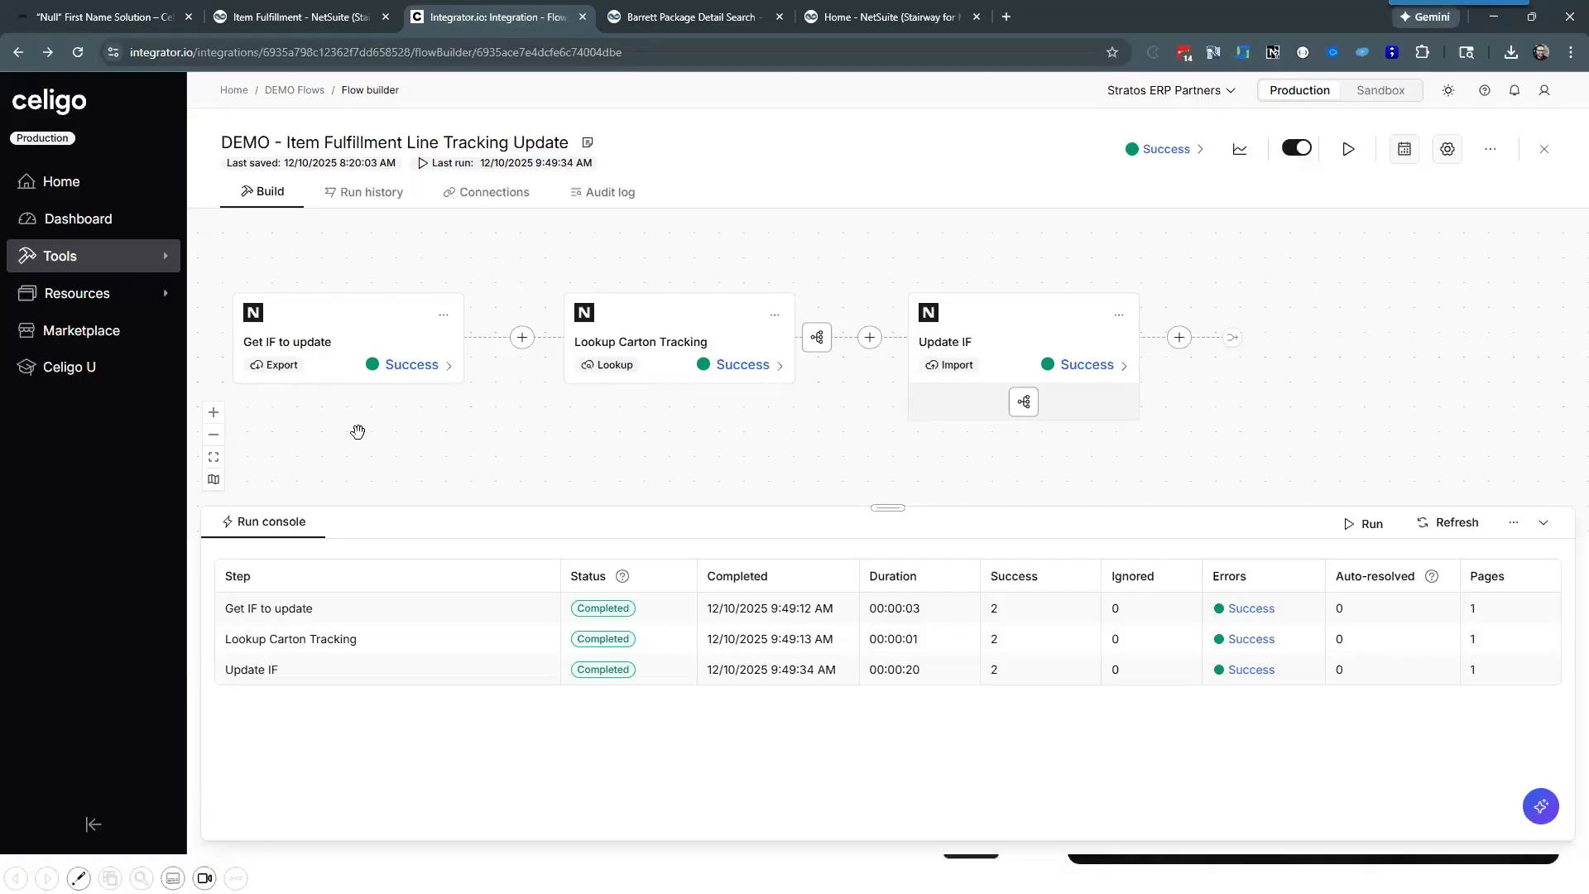
Step: Open the Update IF import, review its import settings and look through the record types available in place of Item Fulfillment
{"action": "left_click_drag", "start_coordinate": [358, 433], "coordinate": [355, 431]}
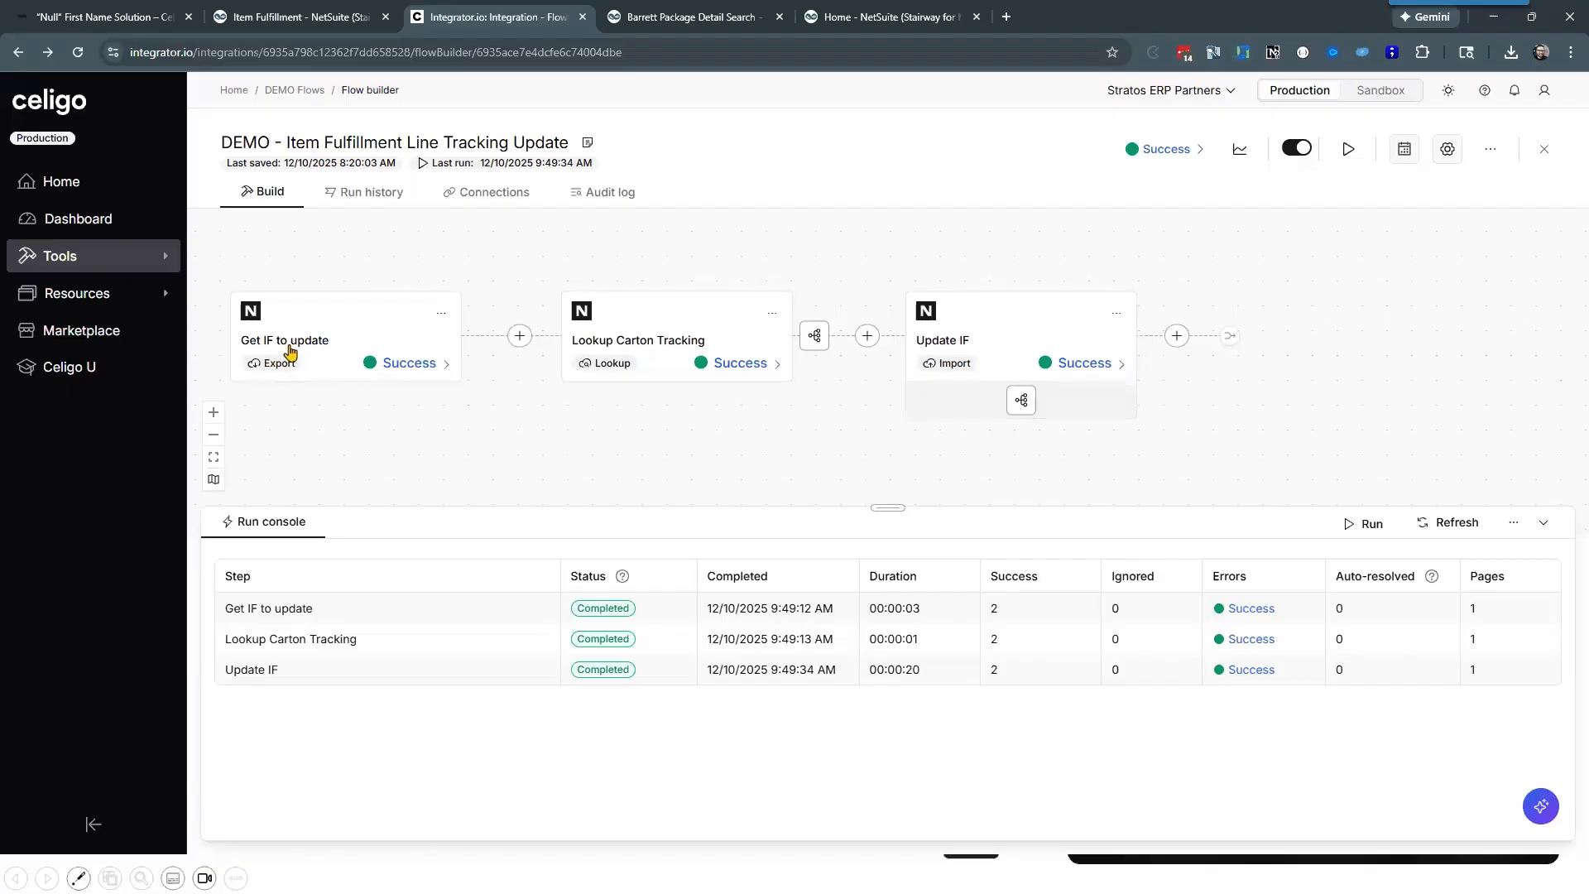
{"action": "left_click", "coordinate": [1022, 337]}
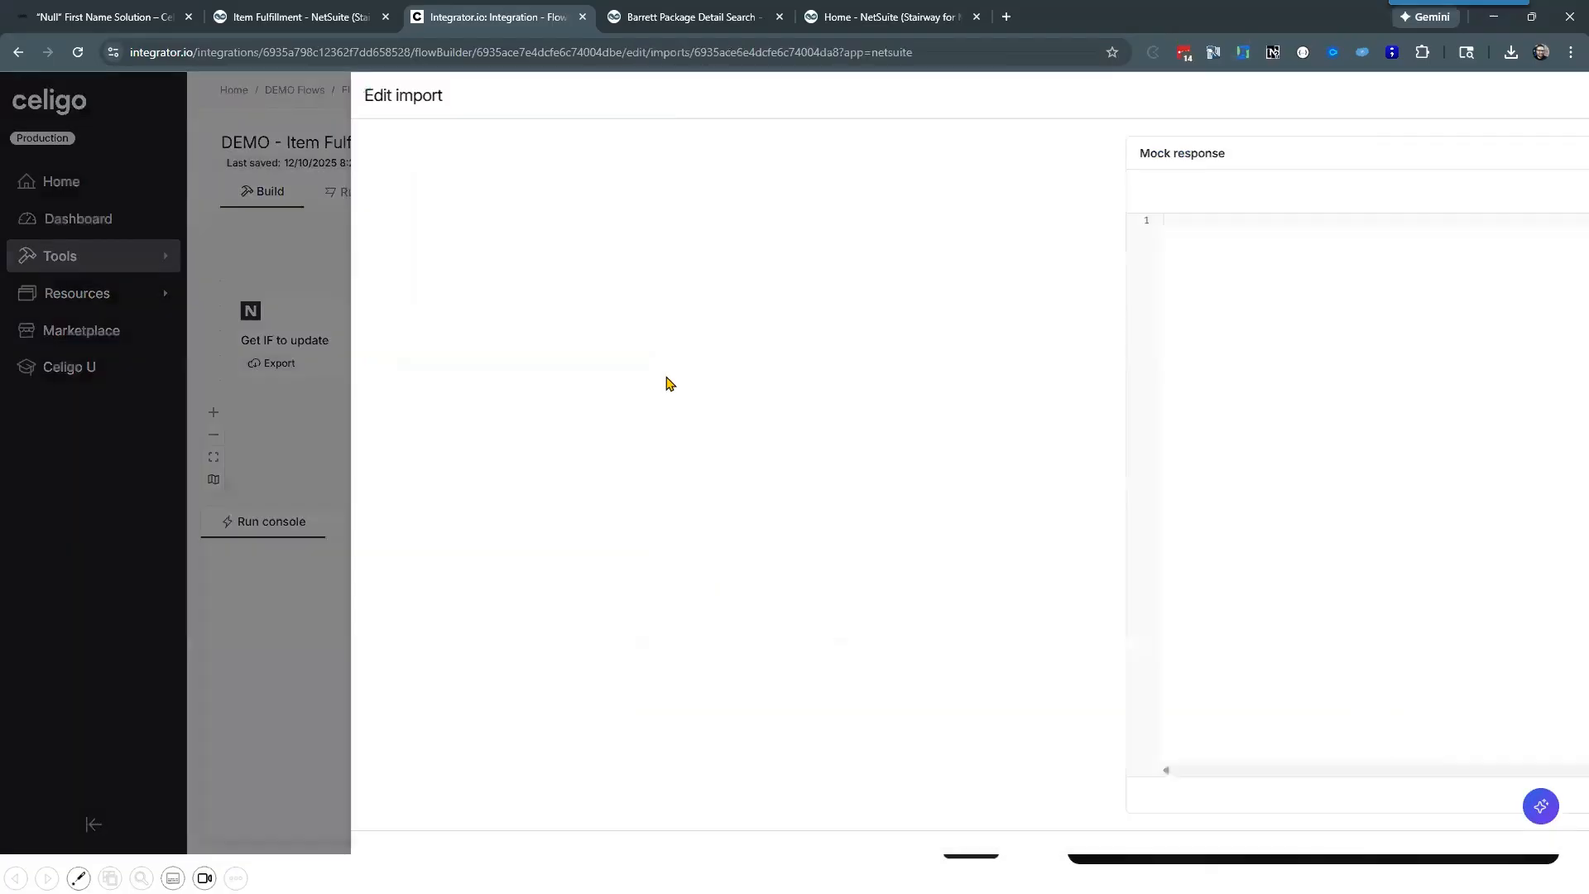
{"action": "scroll", "coordinate": [472, 459], "scroll_direction": "down", "scroll_amount": 4}
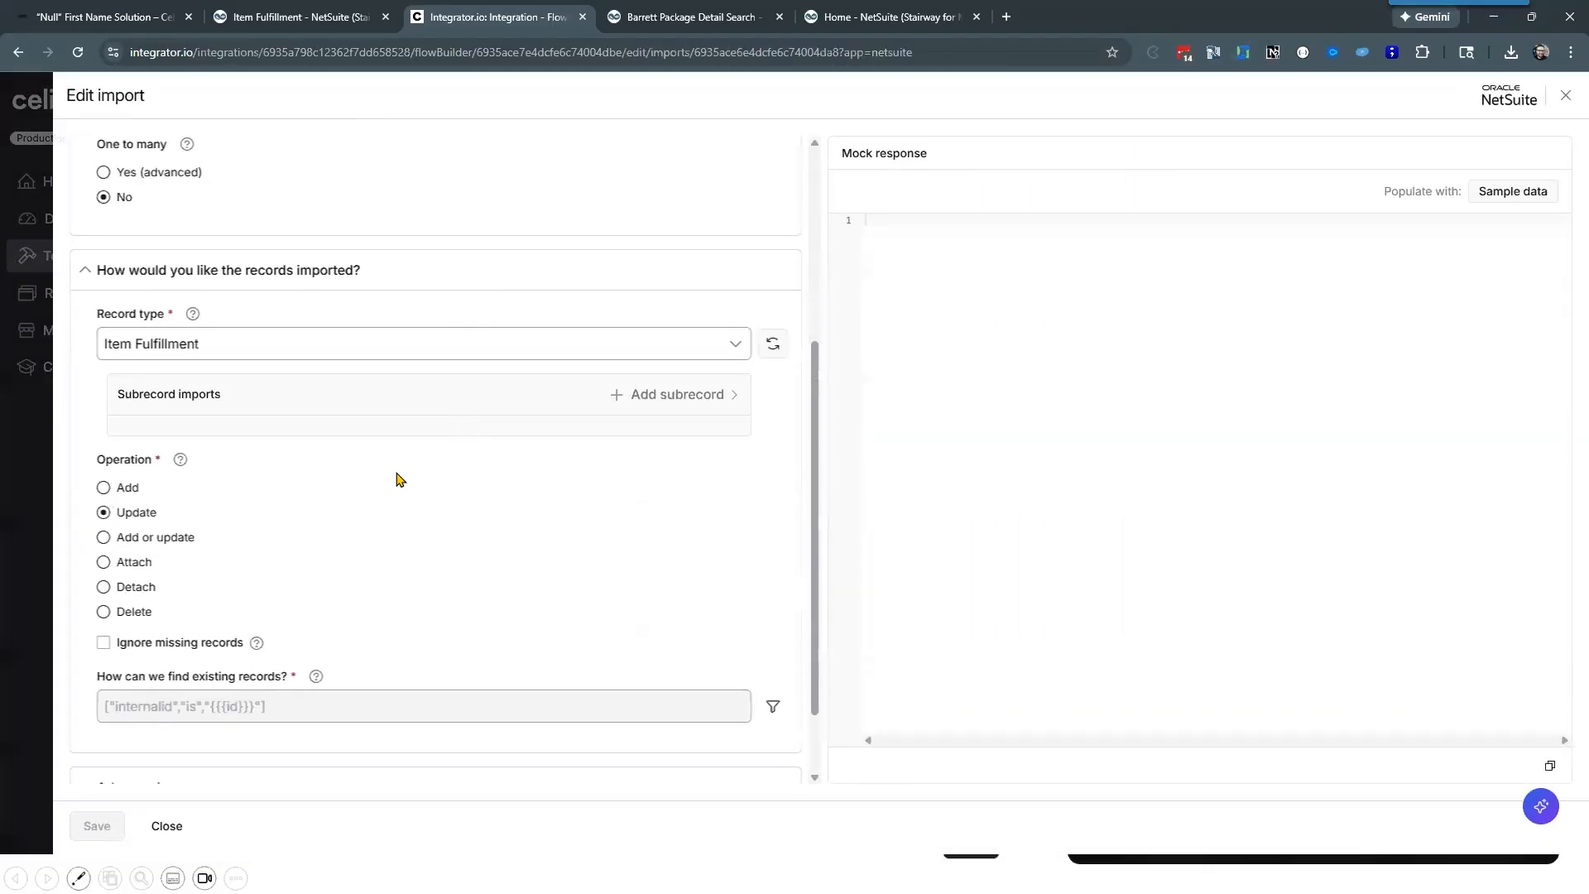
{"action": "scroll", "coordinate": [400, 474], "scroll_direction": "down", "scroll_amount": 2}
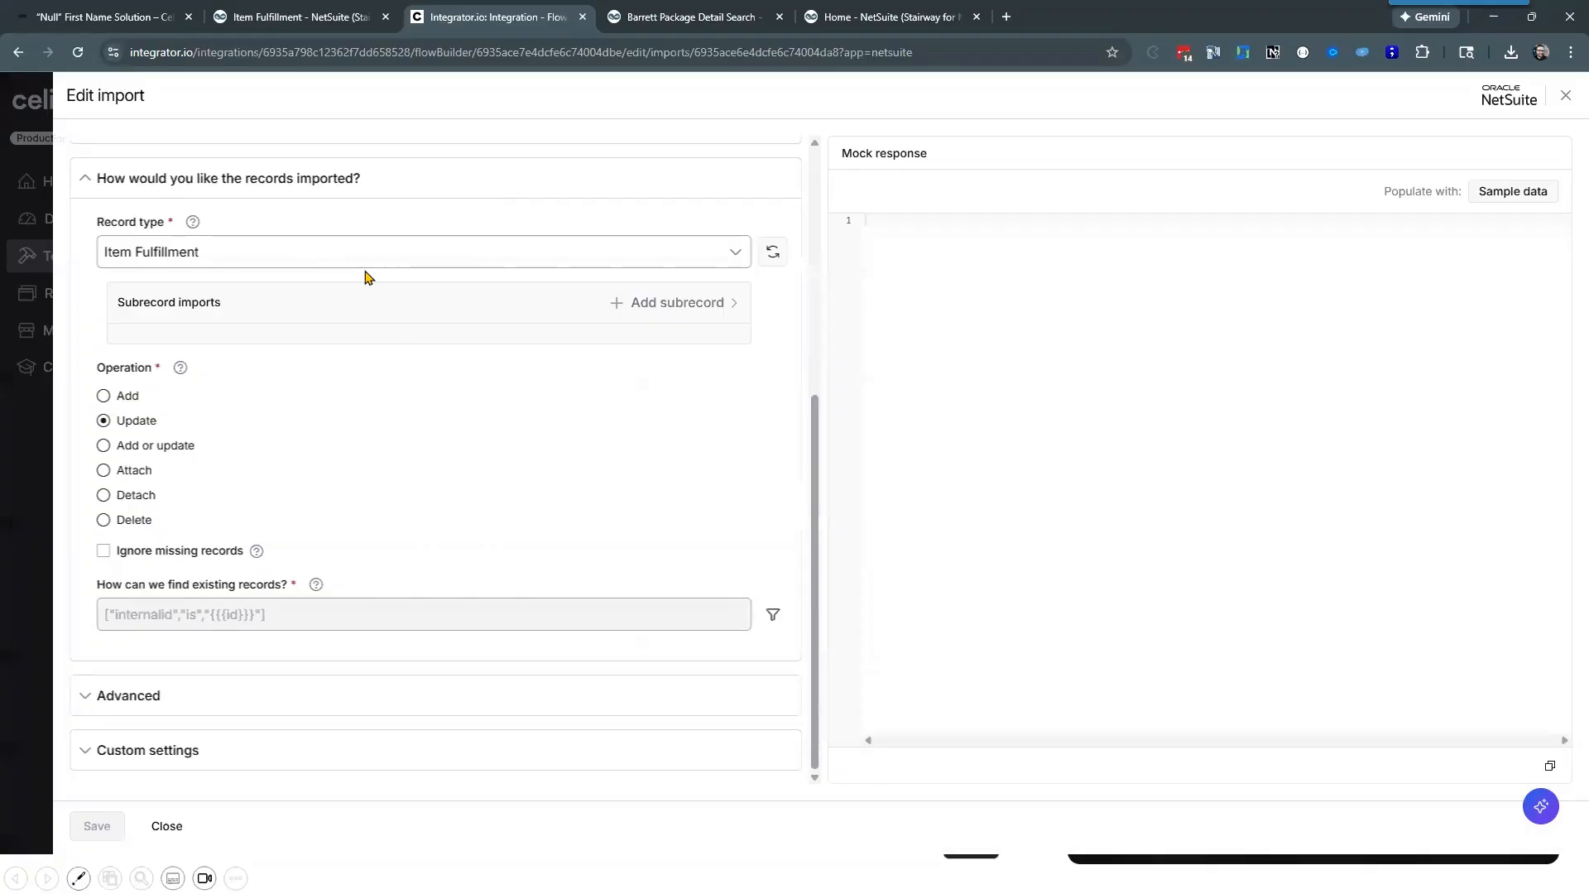
{"action": "left_click", "coordinate": [356, 261]}
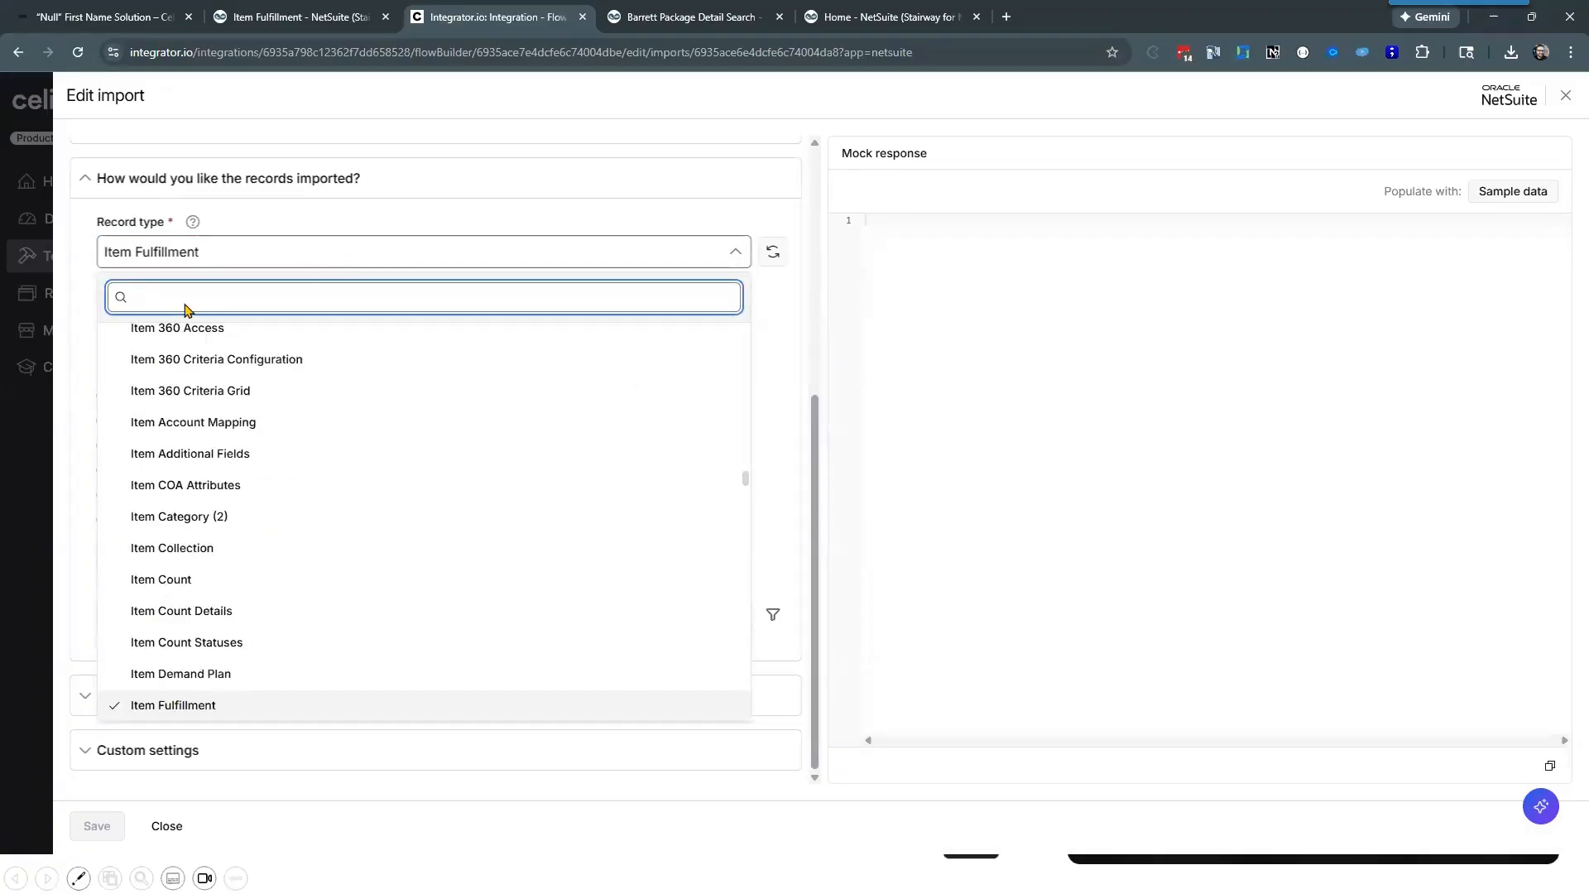
{"action": "left_click", "coordinate": [66, 327]}
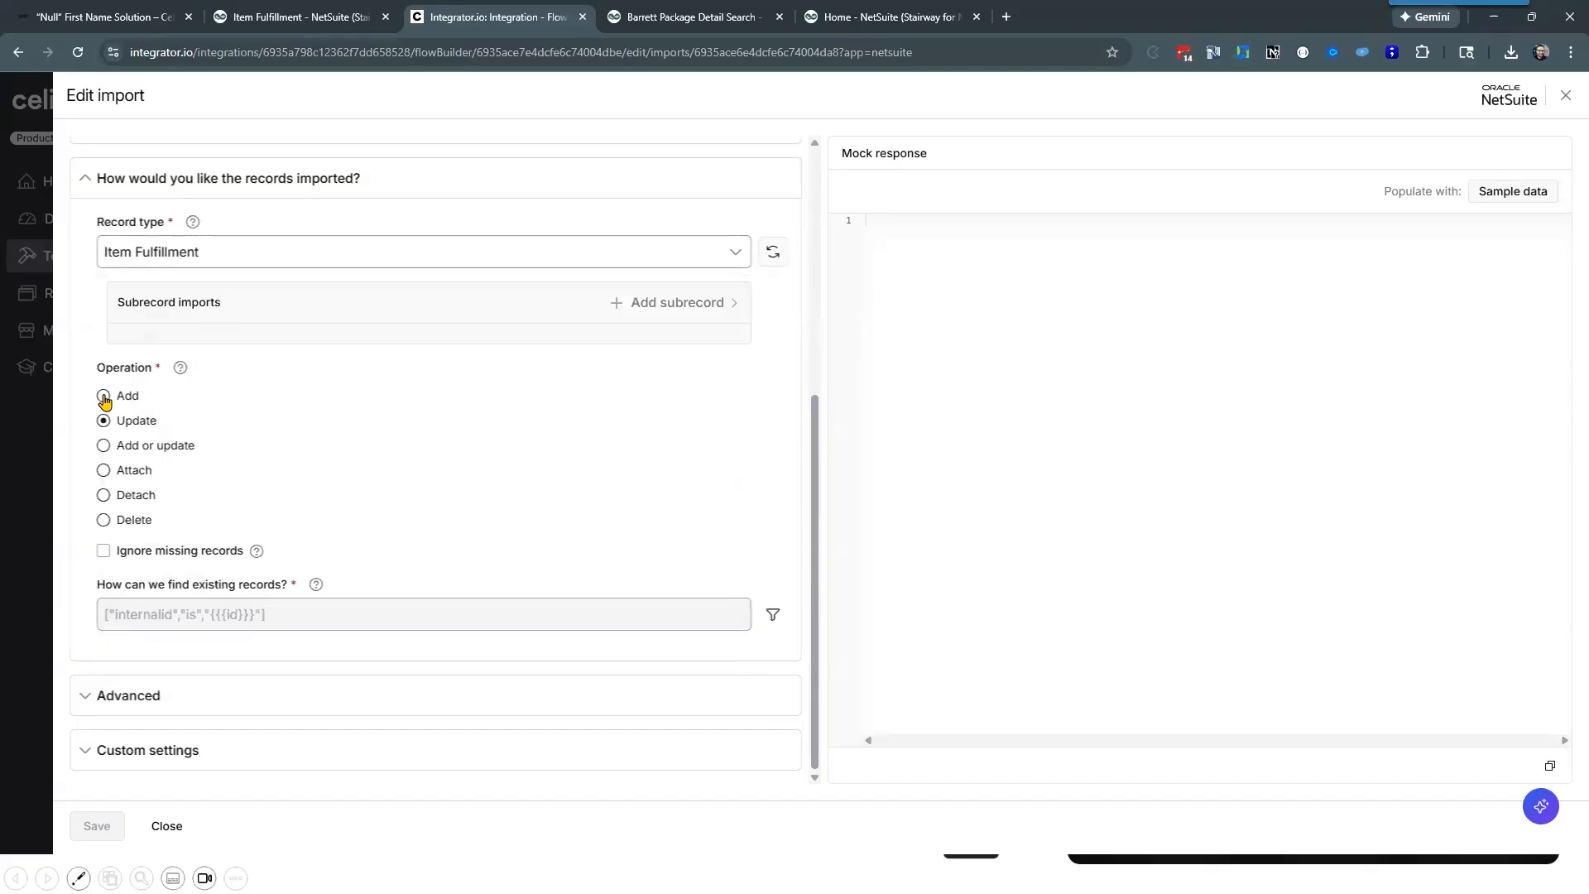
Step: Try the Add operation with existing records ignored, and inspect the value options of the Internal ID lookup criterion
{"action": "left_click", "coordinate": [104, 398]}
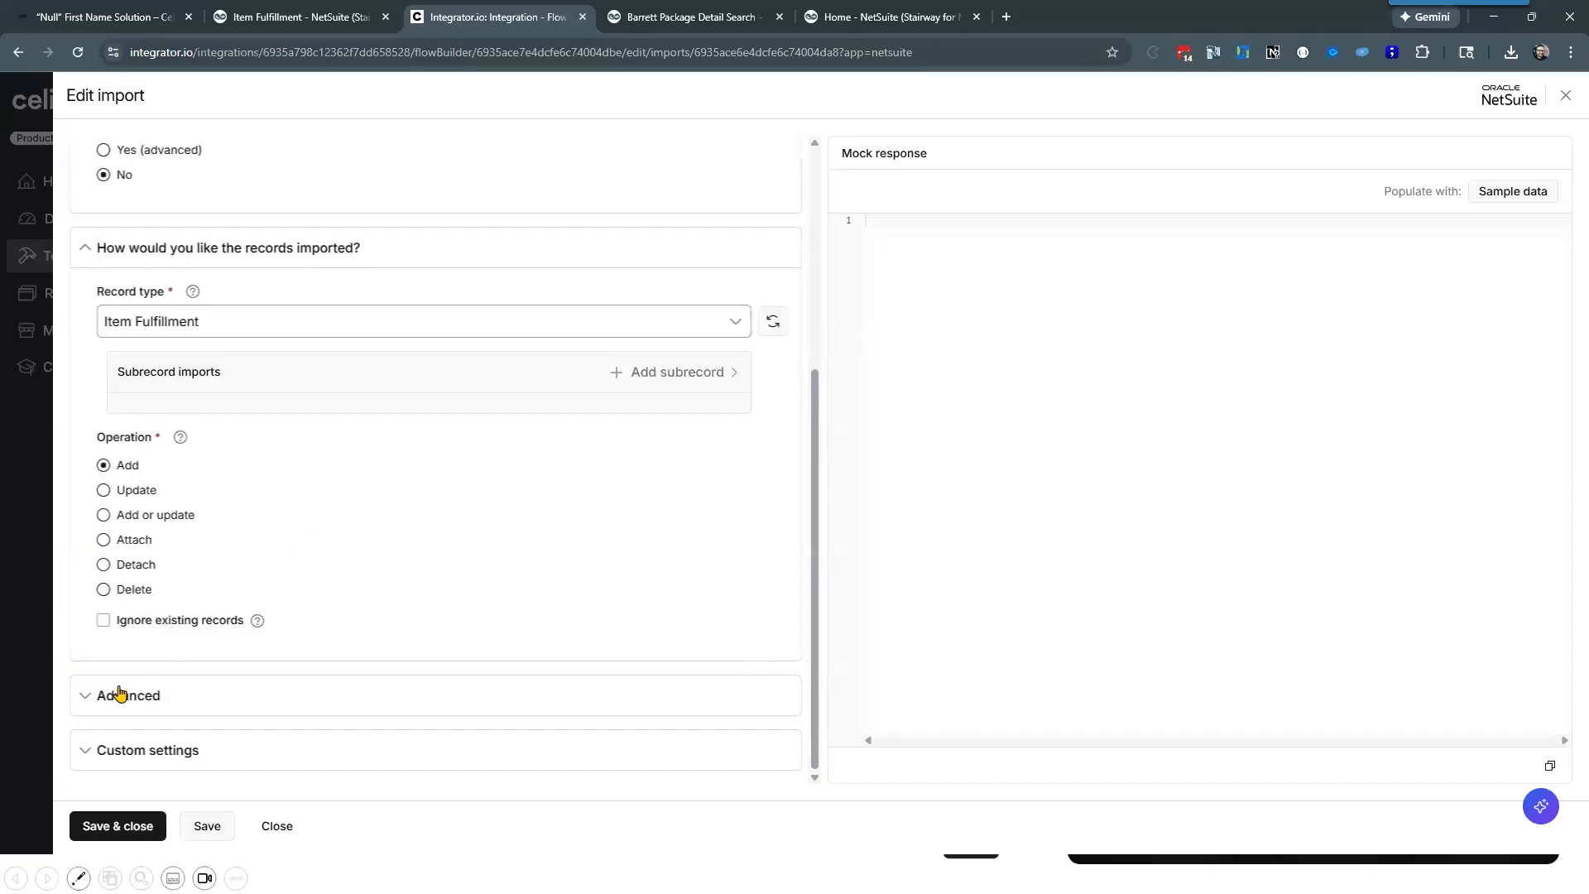
{"action": "left_click", "coordinate": [103, 621]}
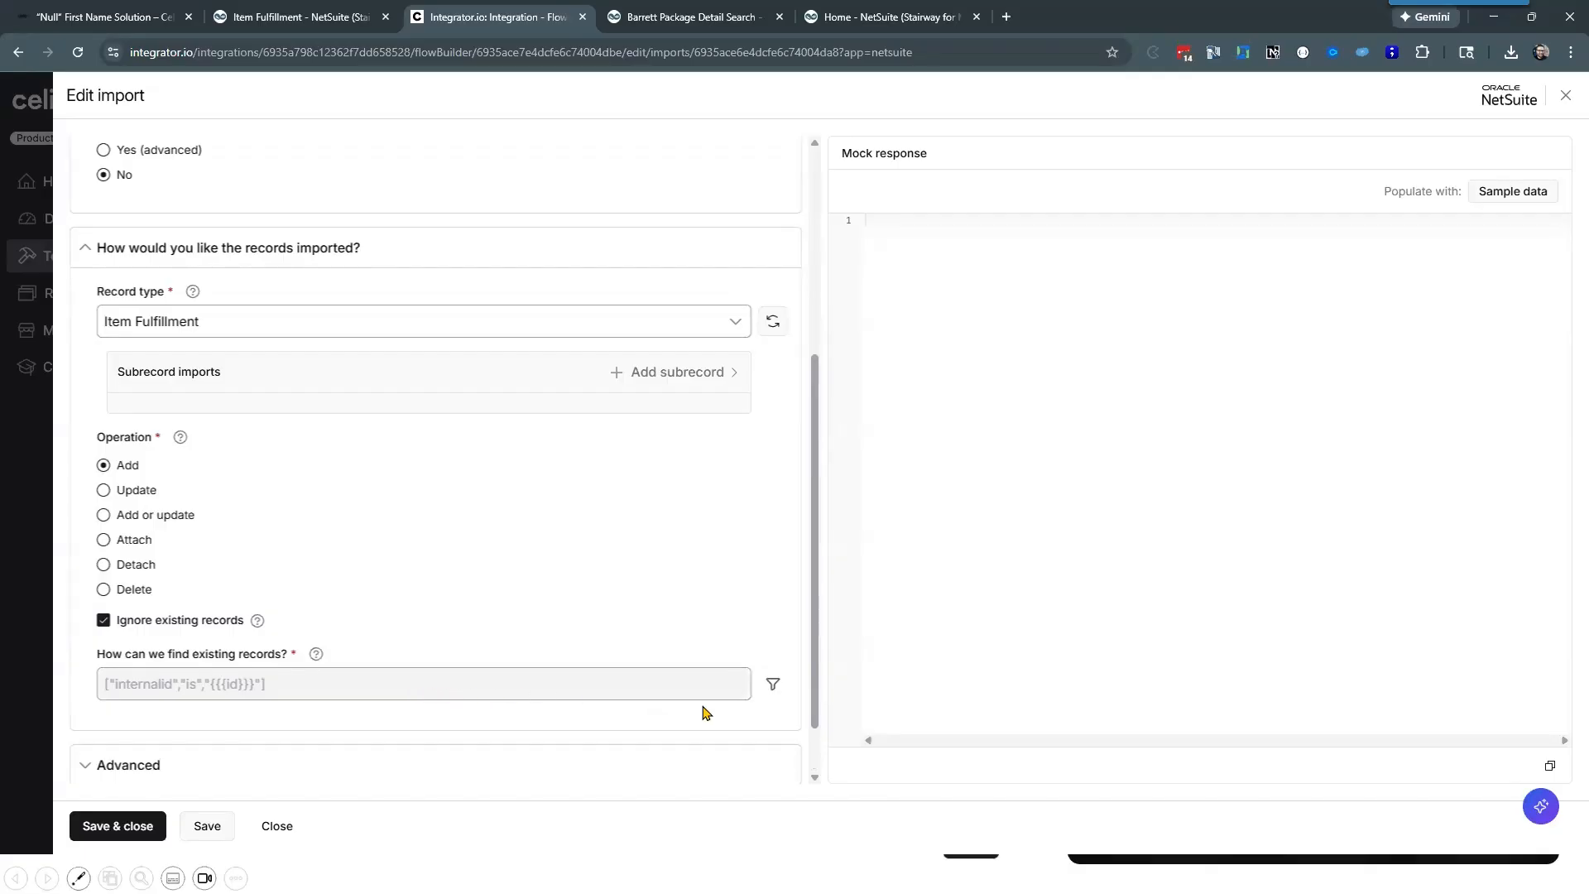
{"action": "left_click", "coordinate": [773, 688]}
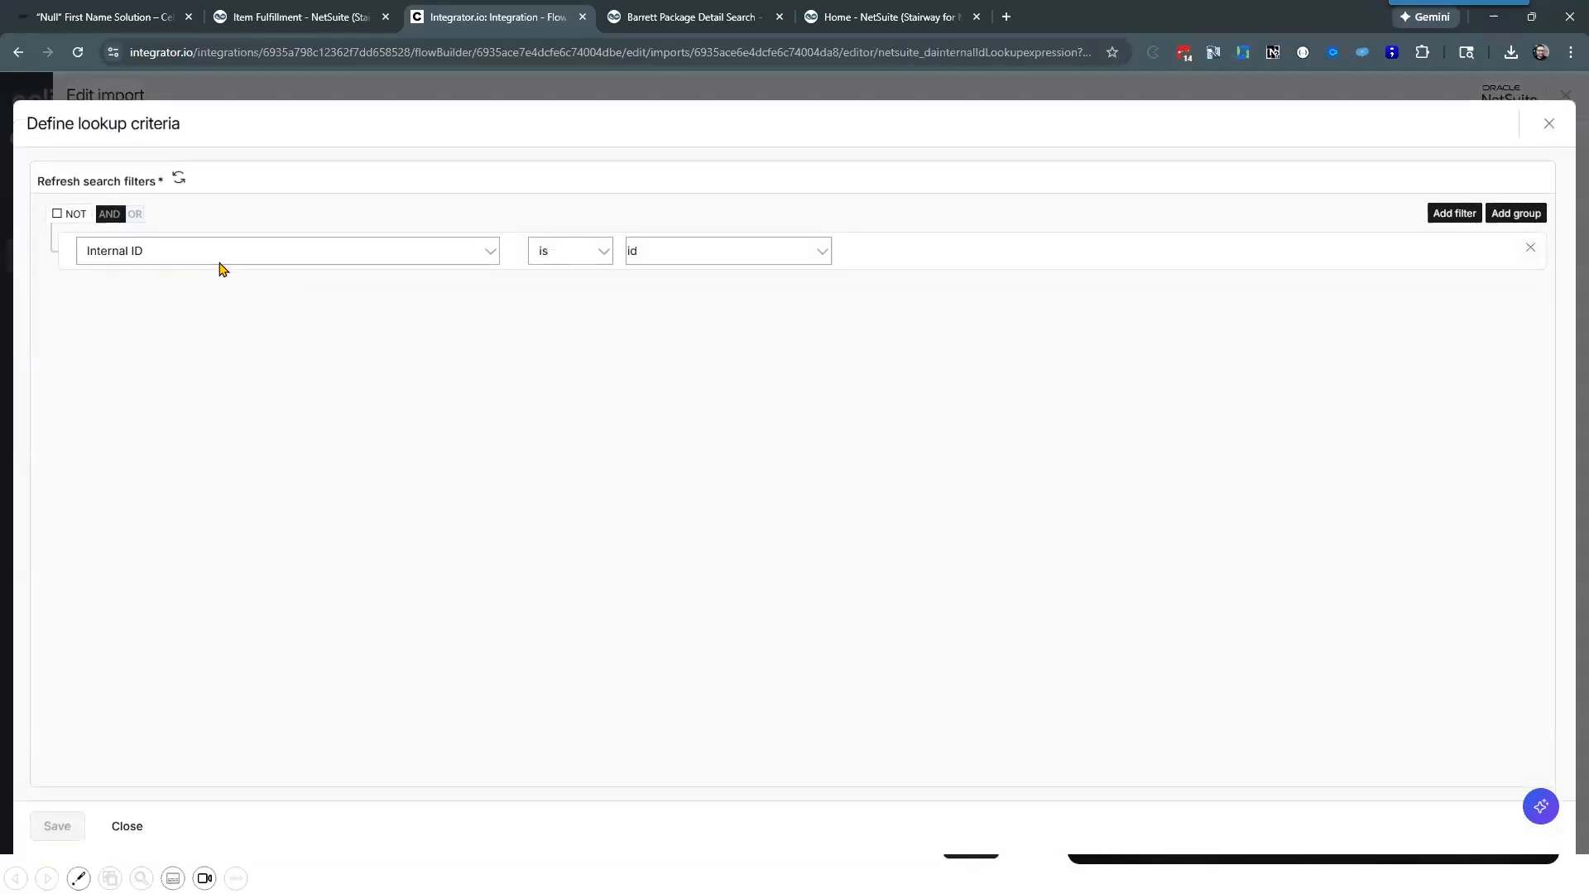
{"action": "left_click", "coordinate": [701, 254]}
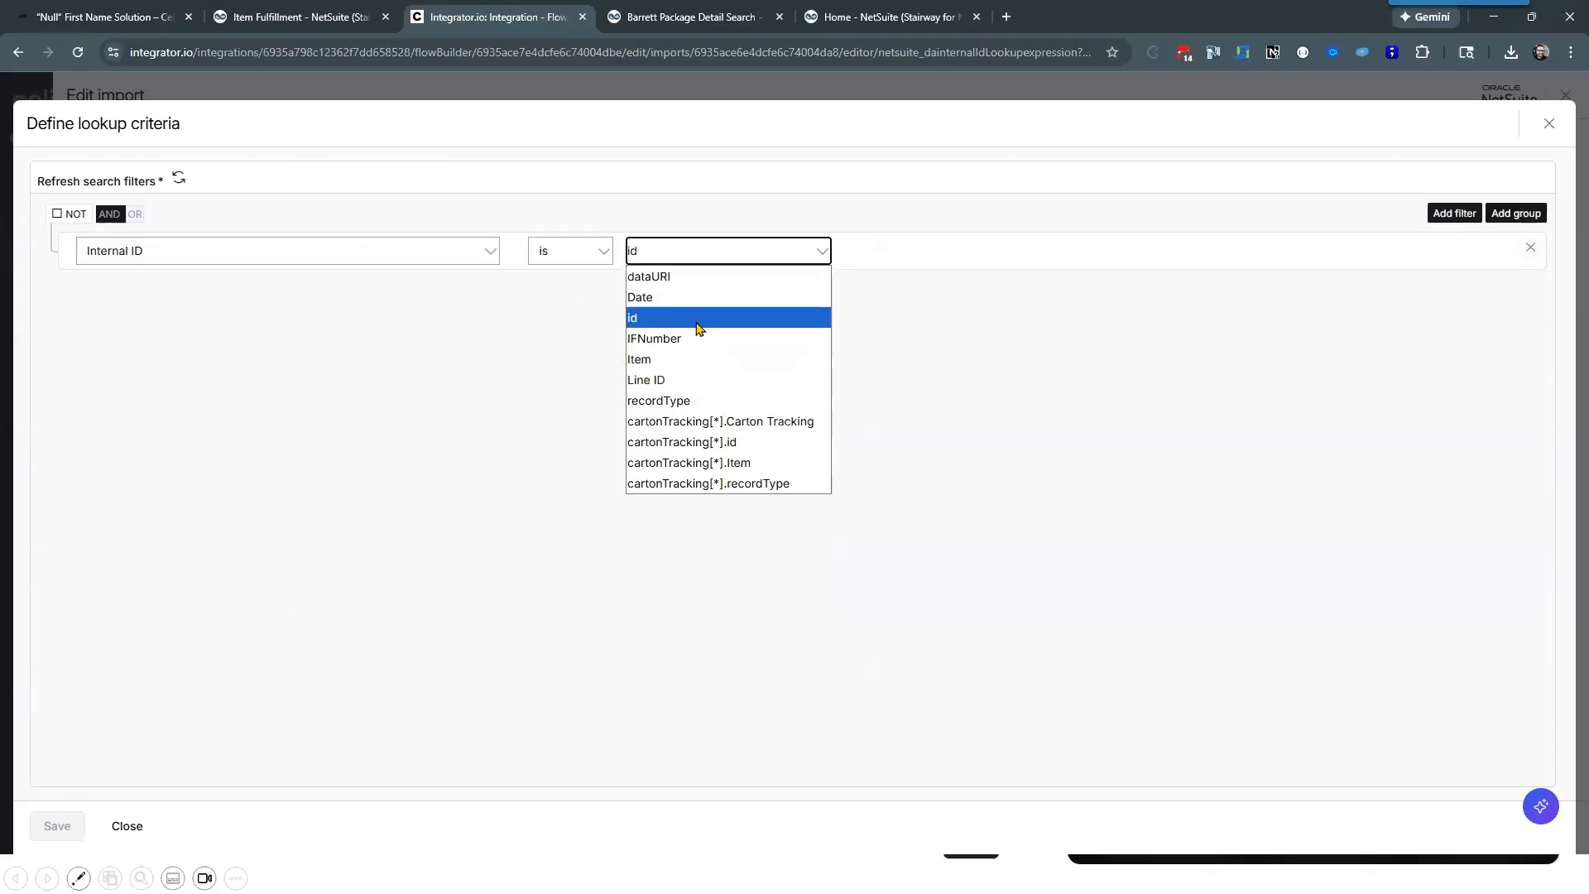
{"action": "left_click", "coordinate": [127, 826]}
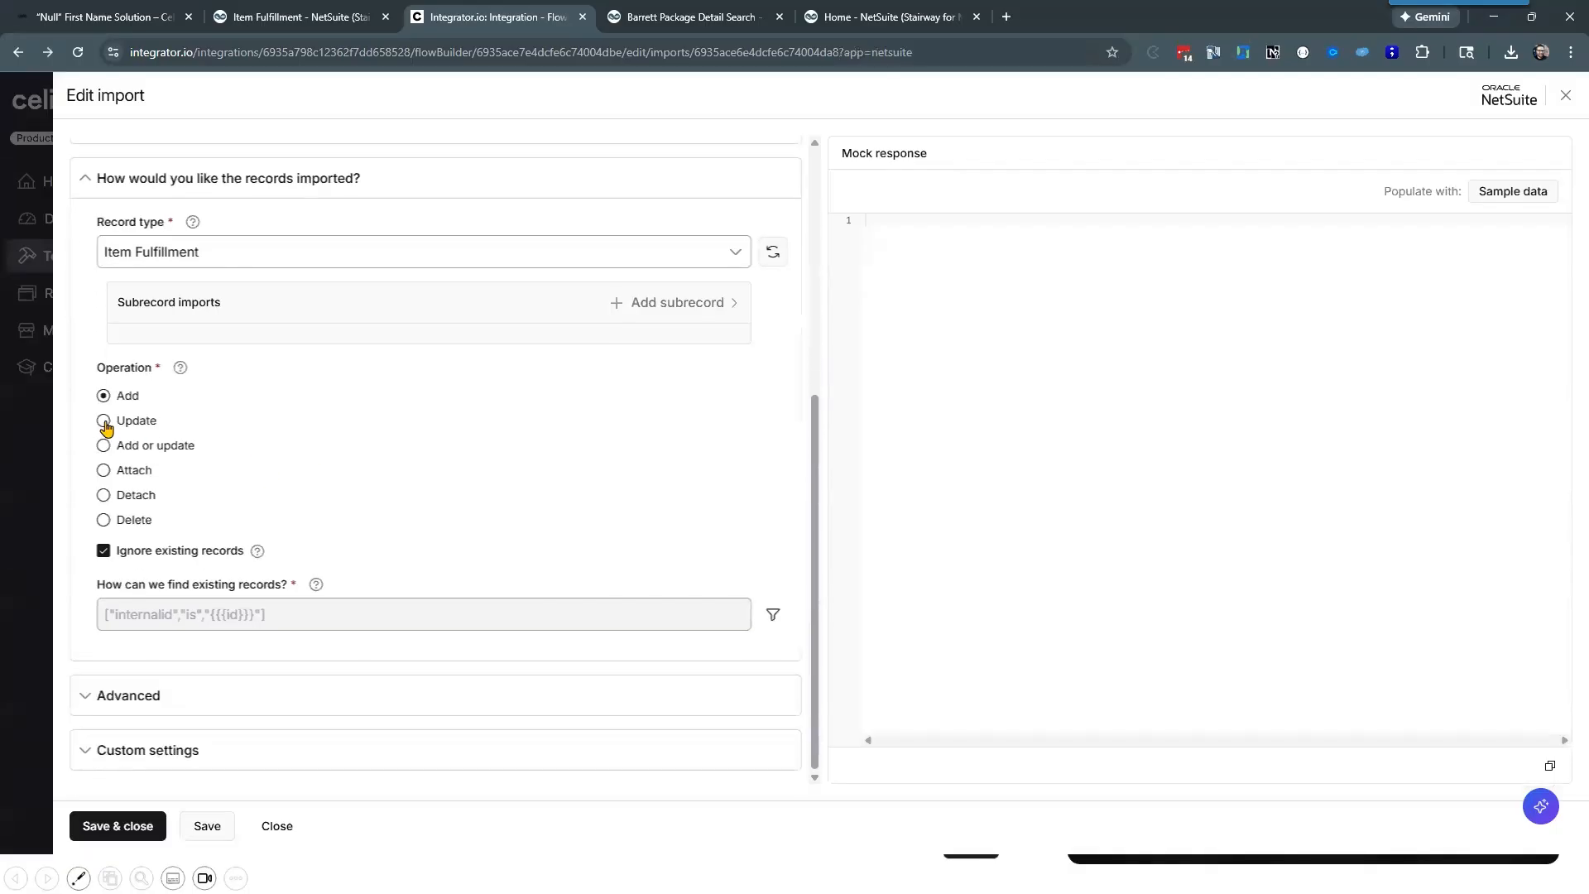
Step: Set the import operation back to Update and view the lookup criteria used to find existing records
{"action": "left_click", "coordinate": [104, 421]}
{"action": "left_click", "coordinate": [774, 623]}
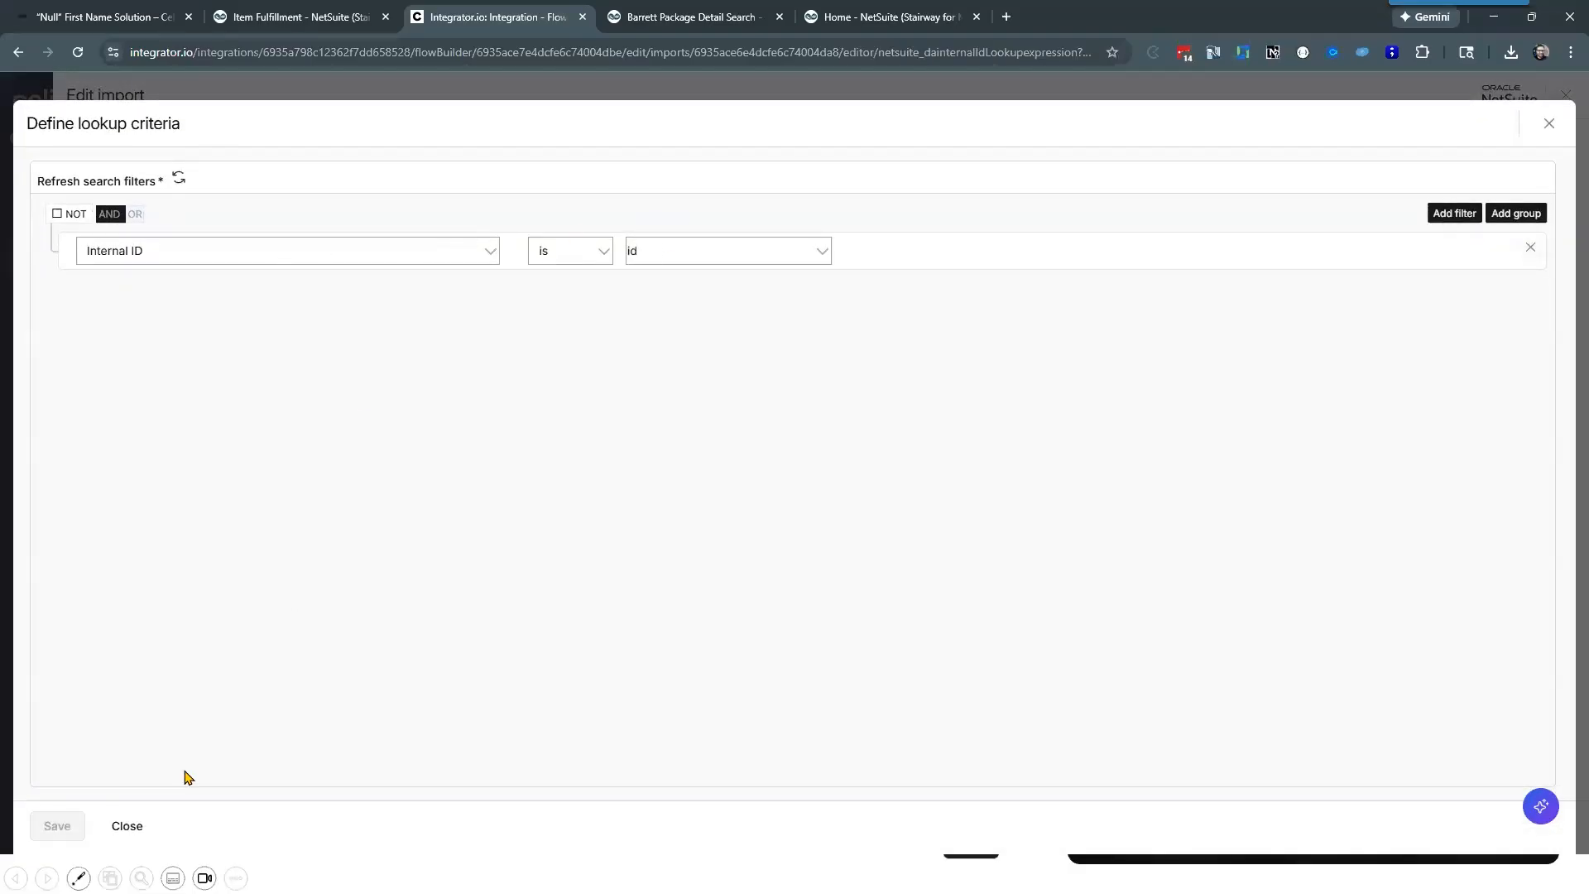
{"action": "left_click", "coordinate": [125, 826]}
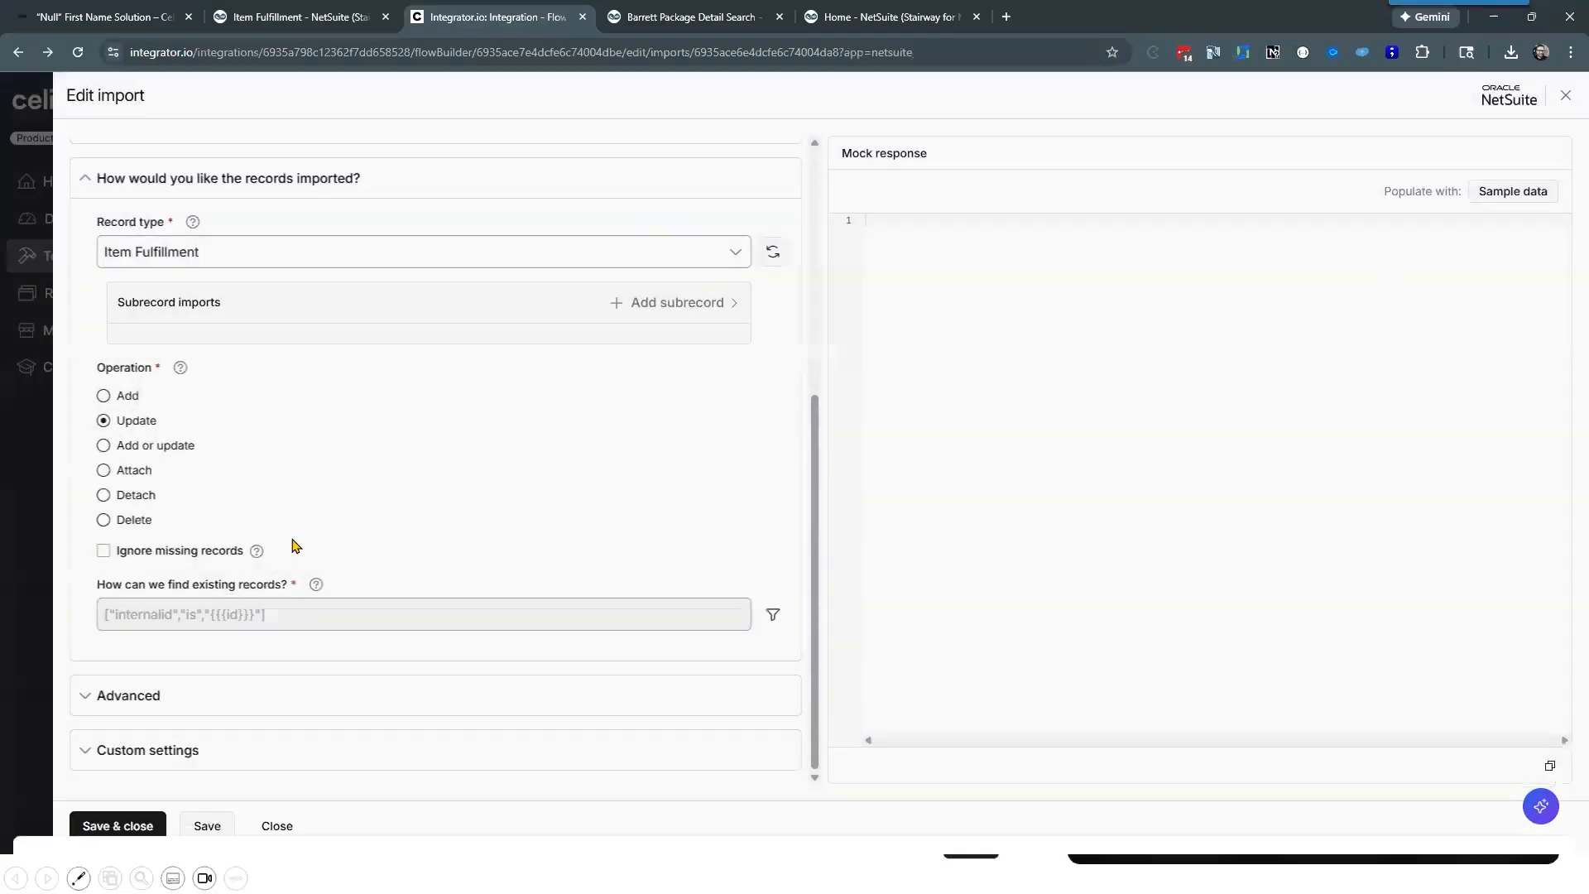
Step: Try the Add or update operation on the Item Fulfillment import, then return the operation to Update
{"action": "left_click", "coordinate": [103, 448]}
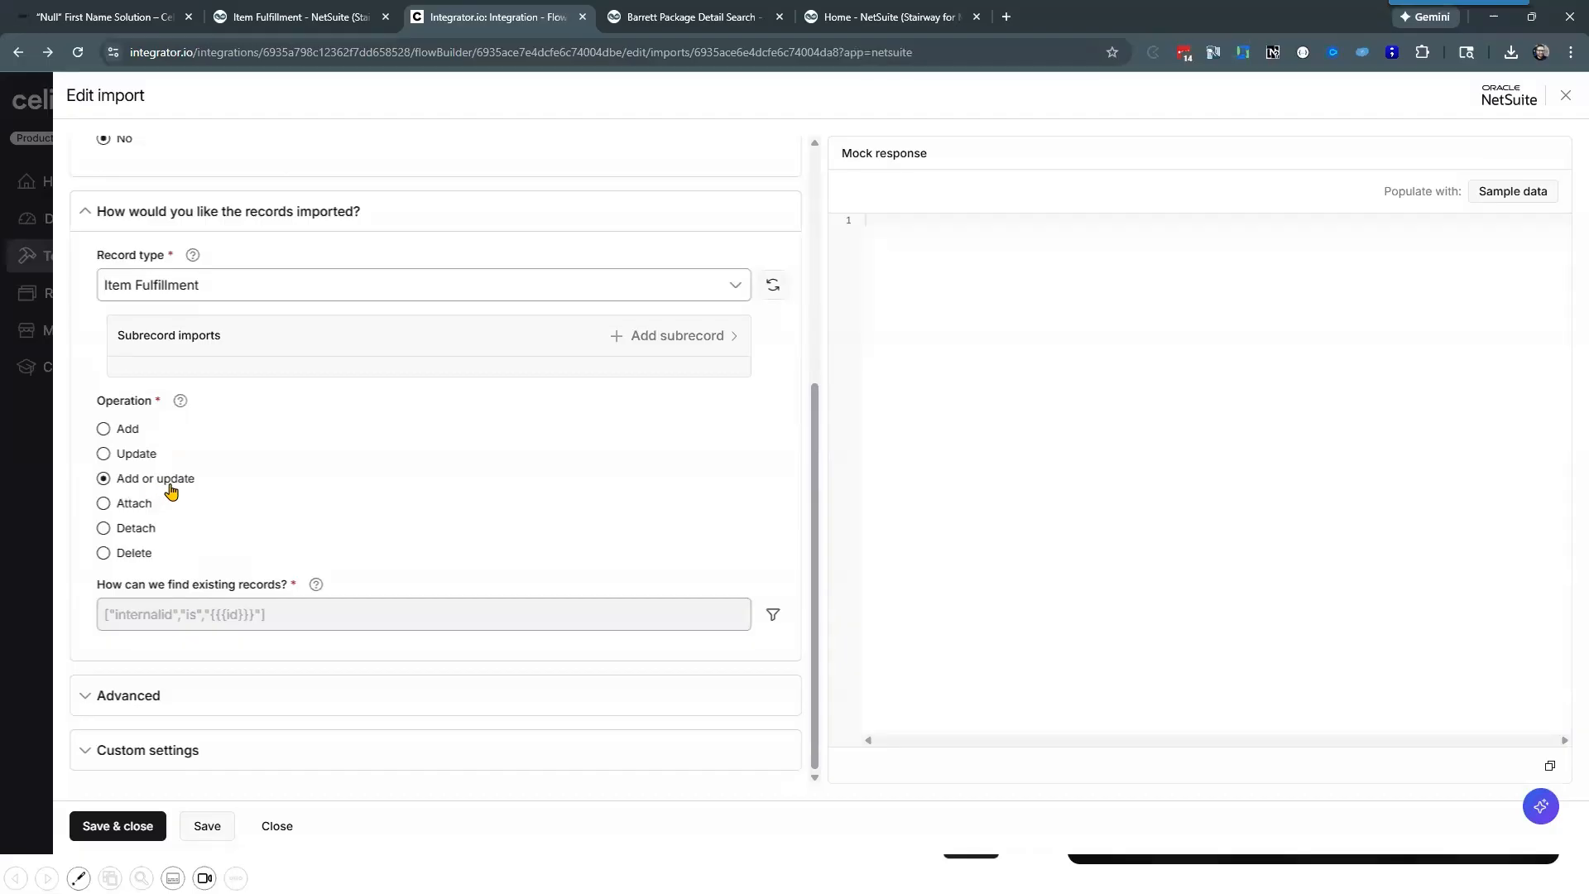
{"action": "left_click_drag", "start_coordinate": [214, 482], "coordinate": [115, 486]}
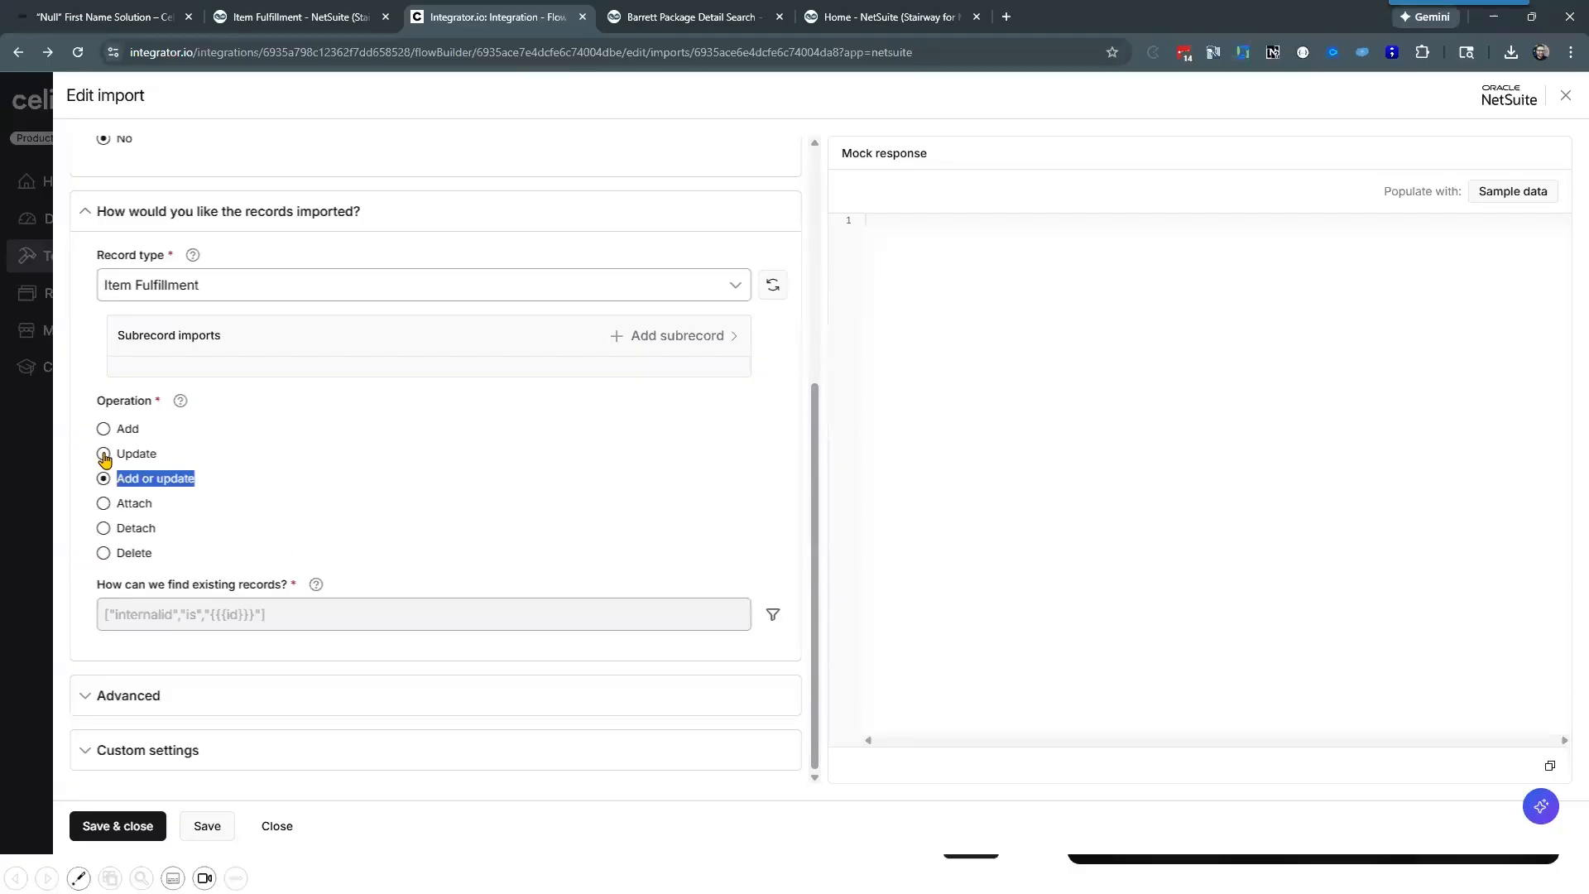
{"action": "key", "text": "Up"}
{"action": "scroll", "coordinate": [124, 728], "scroll_direction": "down", "scroll_amount": 1}
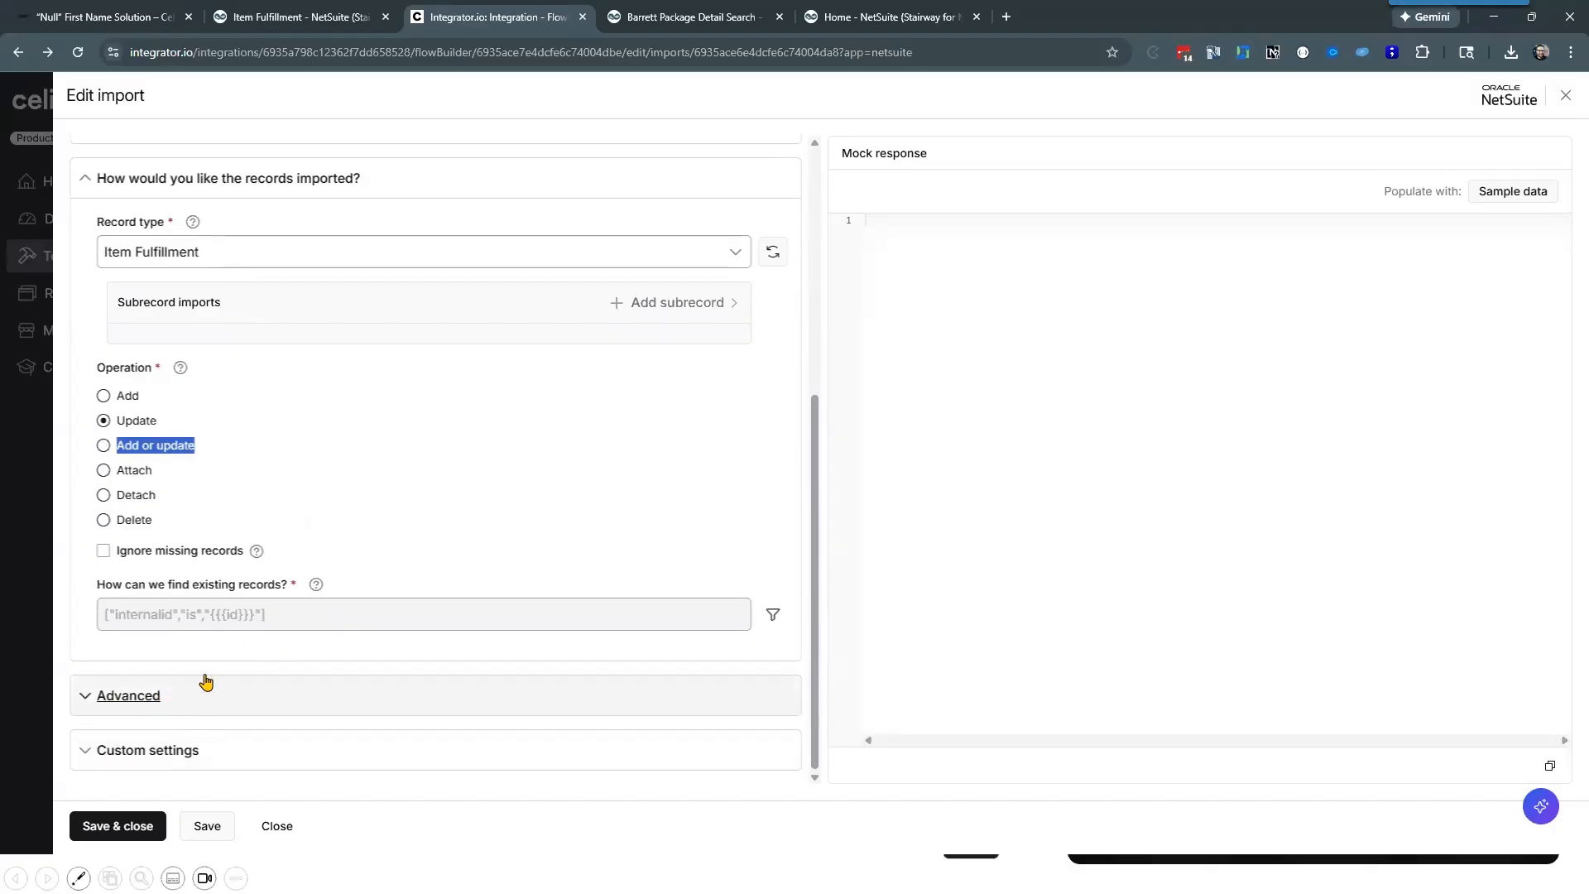
{"action": "scroll", "coordinate": [451, 503], "scroll_direction": "up", "scroll_amount": 1}
{"action": "left_click", "coordinate": [441, 511]}
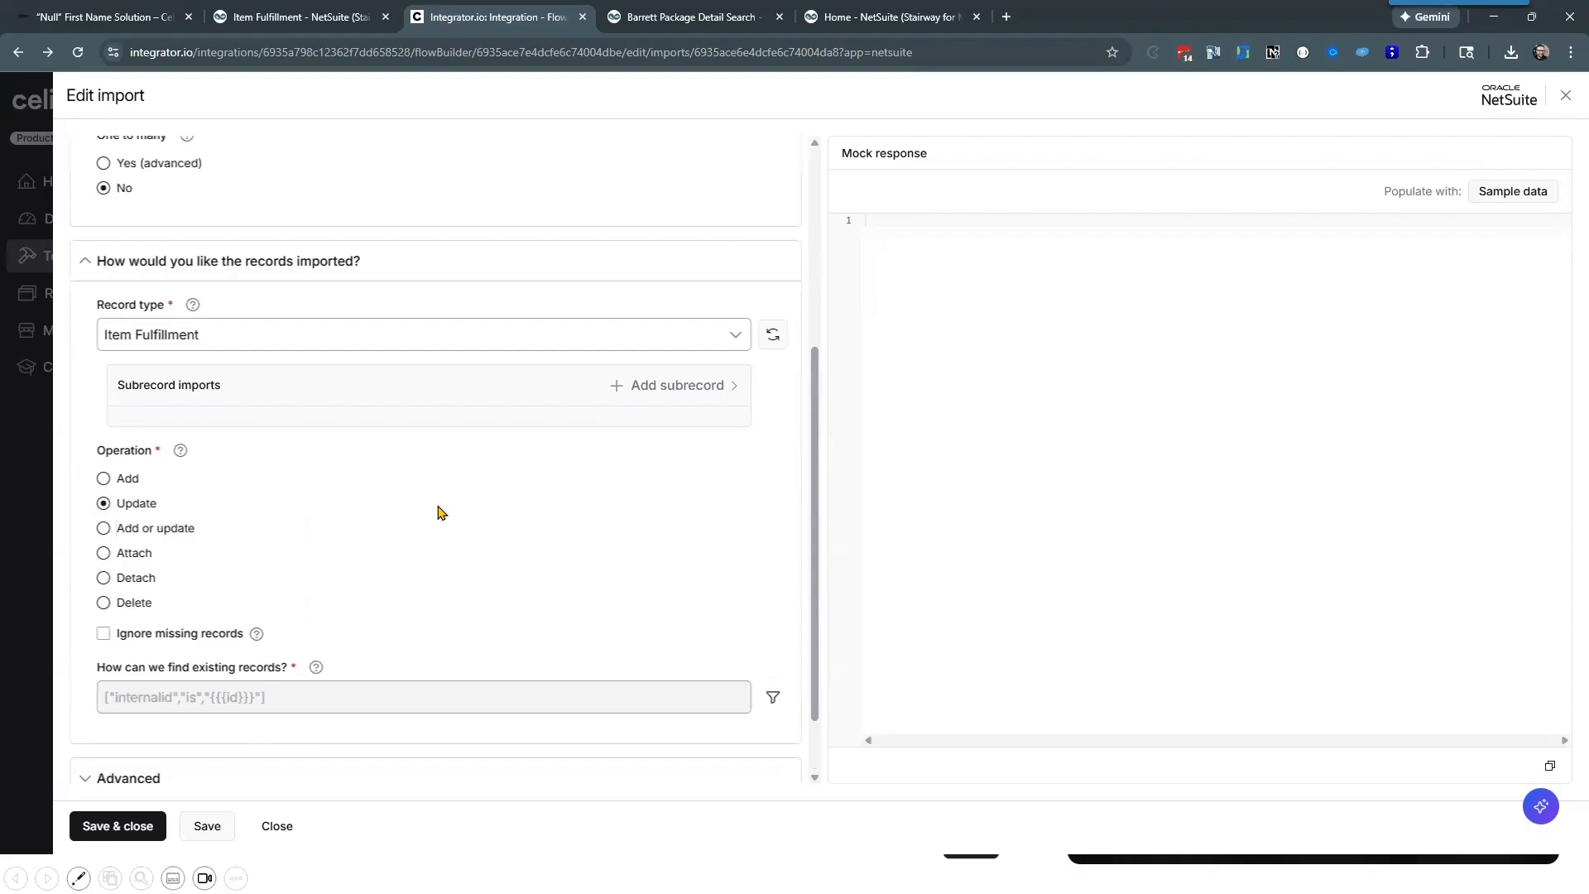
Step: Start a subrecord import for Items : Inventory Details, view the path options for the items data and cancel it
{"action": "left_click", "coordinate": [686, 389]}
{"action": "left_click", "coordinate": [1016, 177]}
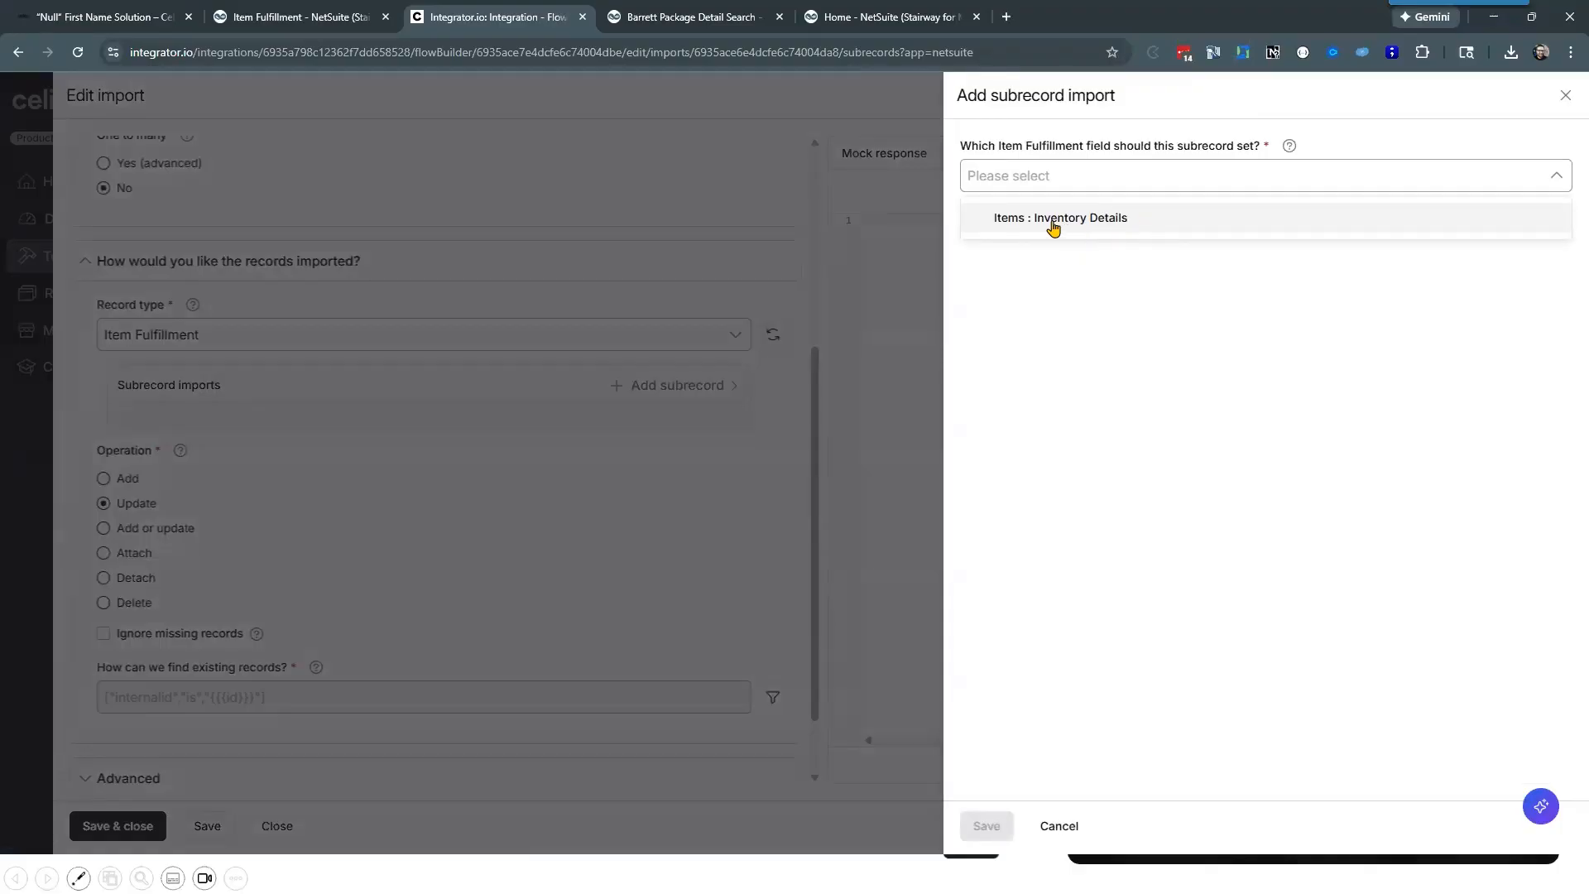
{"action": "left_click", "coordinate": [1170, 225]}
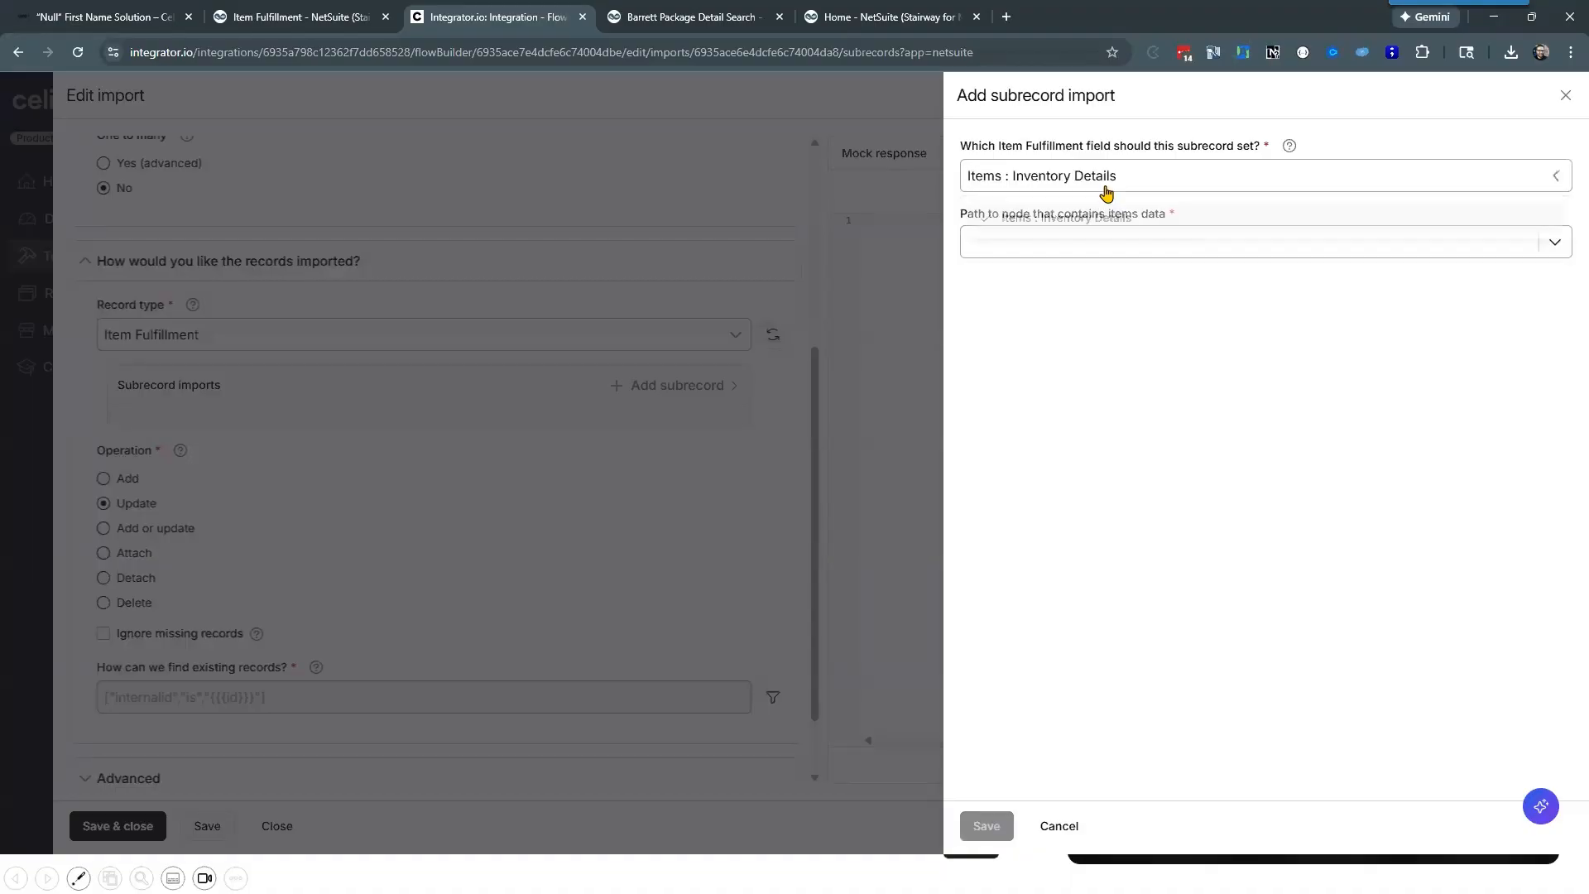
{"action": "left_click", "coordinate": [1047, 240]}
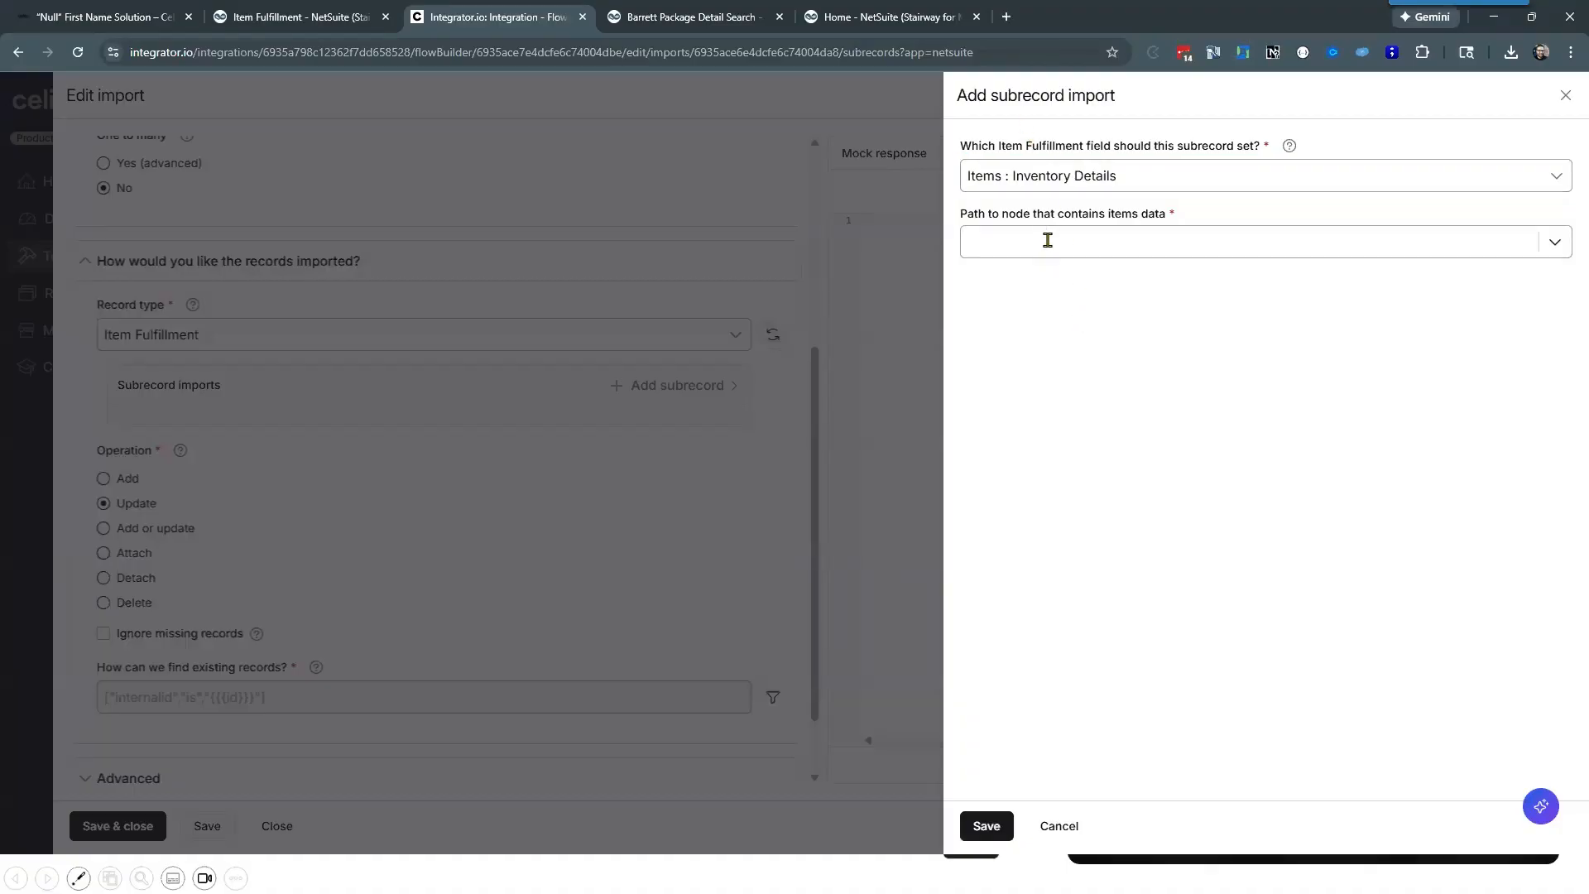
{"action": "left_click", "coordinate": [1059, 825]}
Step: Close the Update IF import without saving and open its field mapping
{"action": "scroll", "coordinate": [375, 551], "scroll_direction": "up", "scroll_amount": 4}
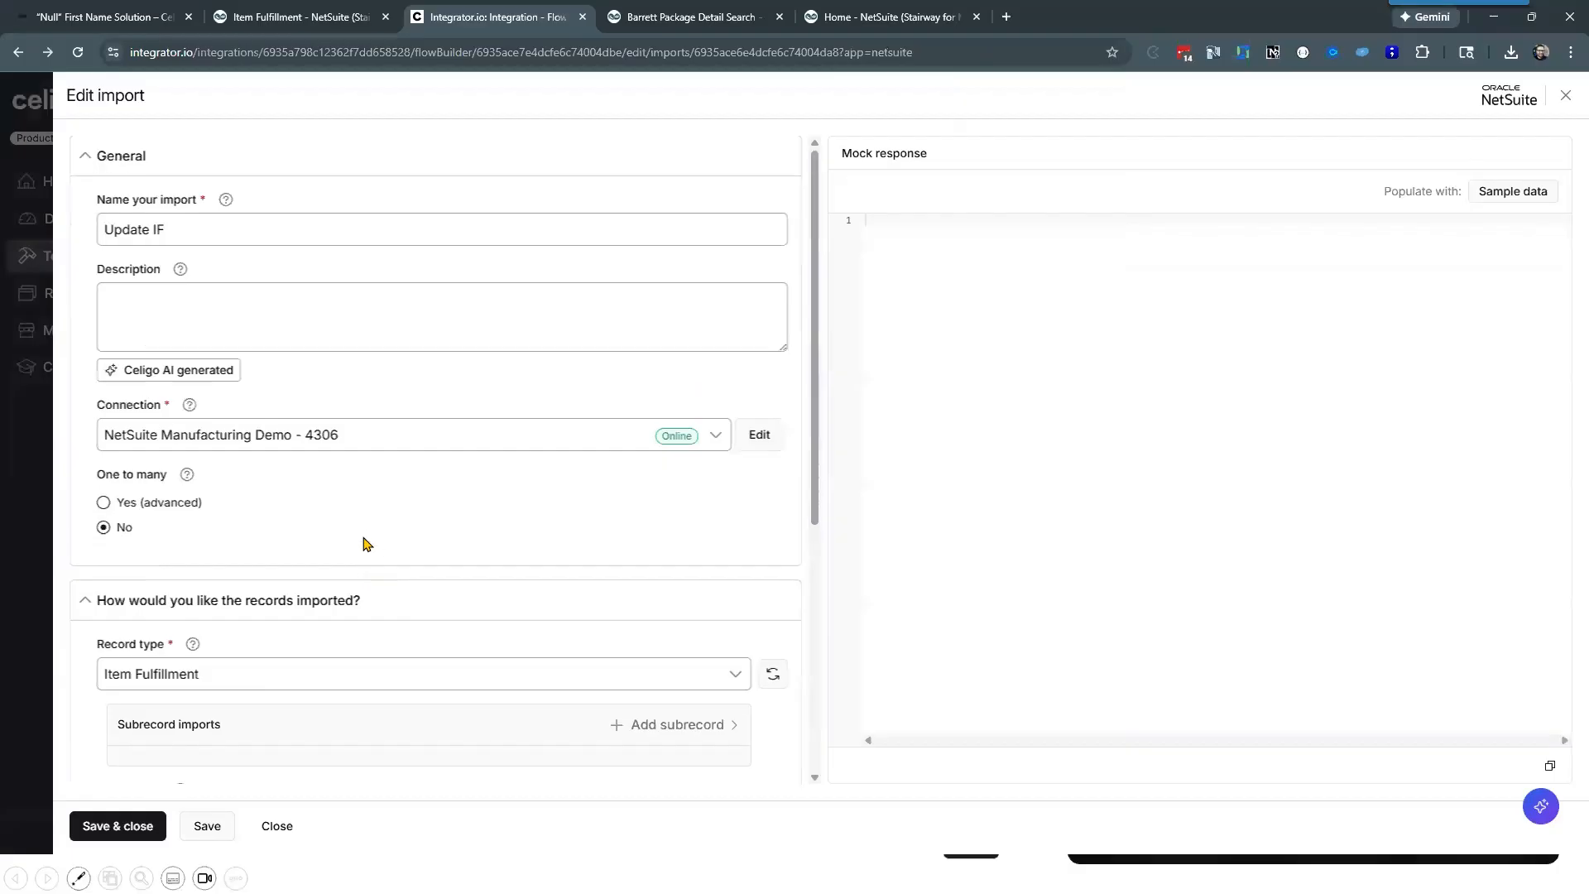
{"action": "scroll", "coordinate": [334, 653], "scroll_direction": "down", "scroll_amount": 5}
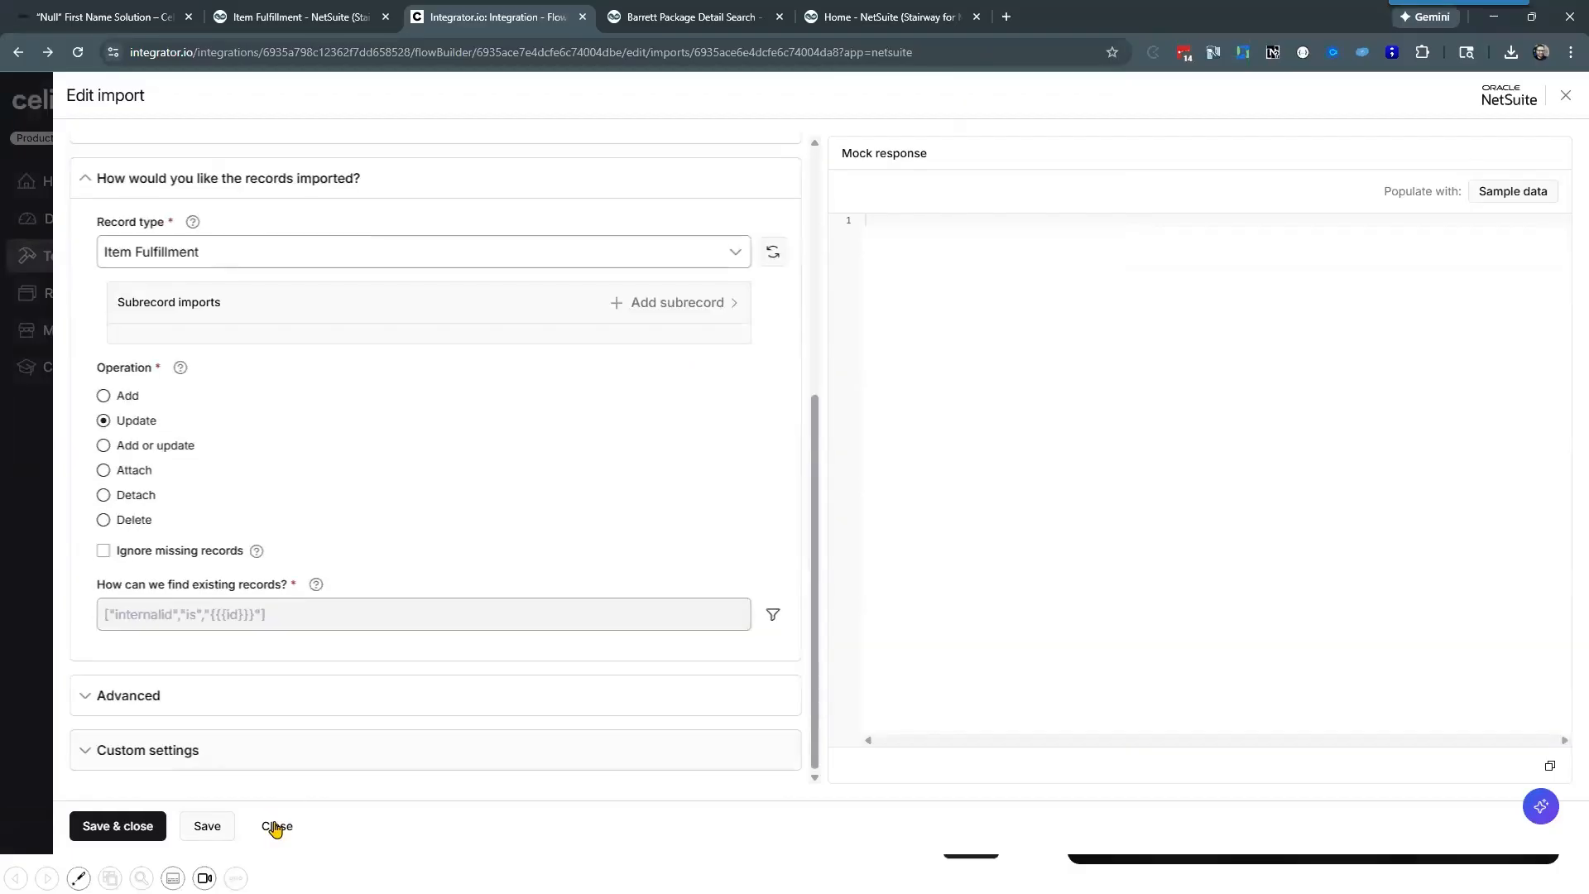
{"action": "left_click", "coordinate": [276, 825]}
{"action": "left_click", "coordinate": [826, 519]}
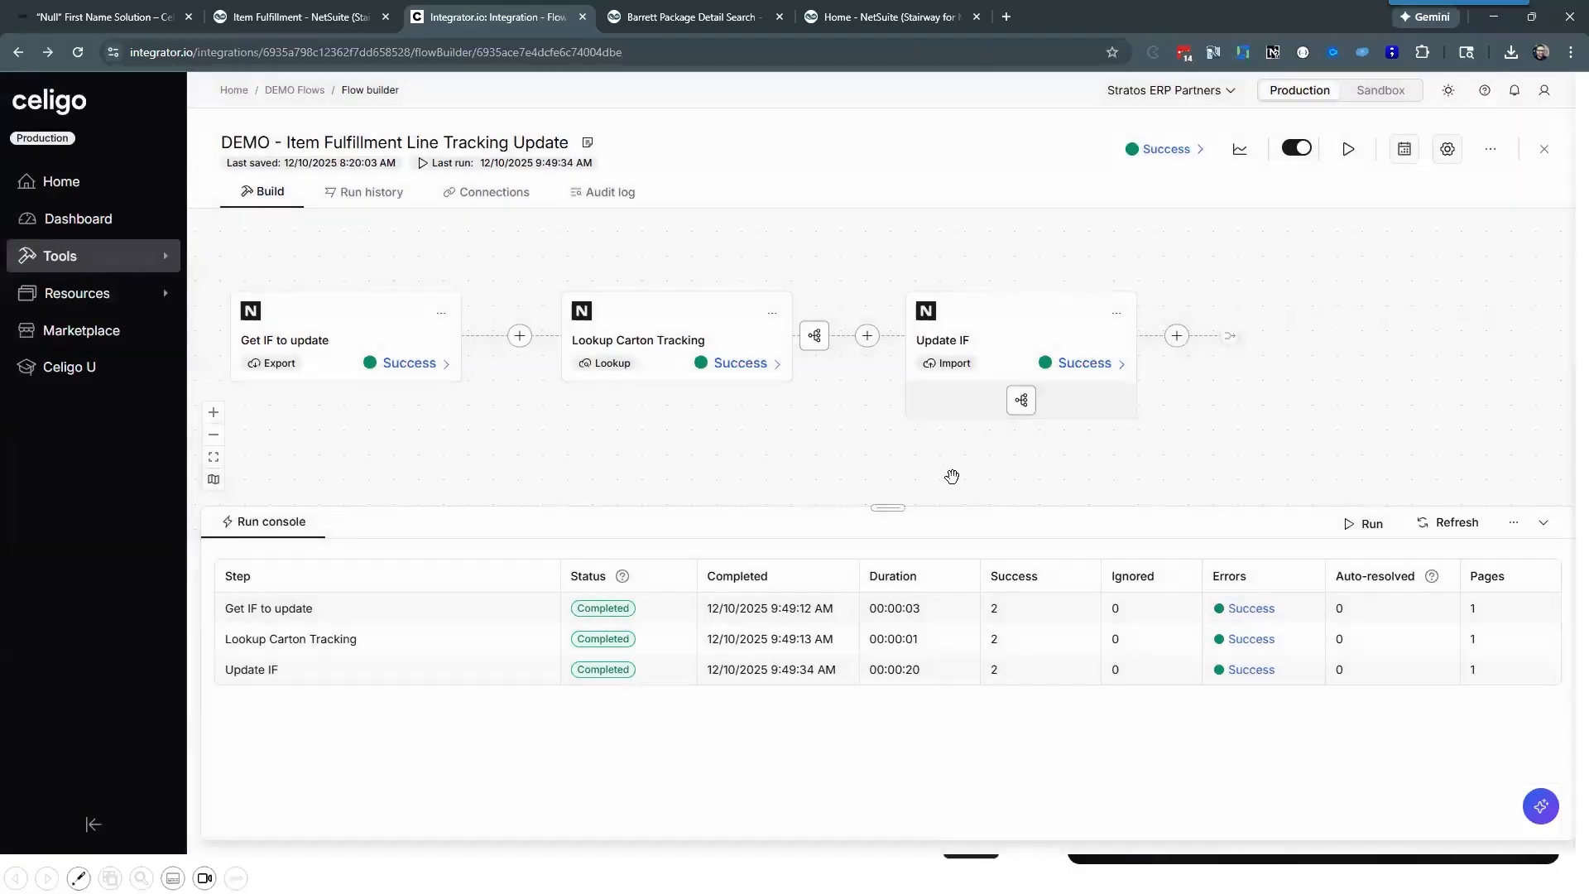
{"action": "left_click", "coordinate": [1000, 393]}
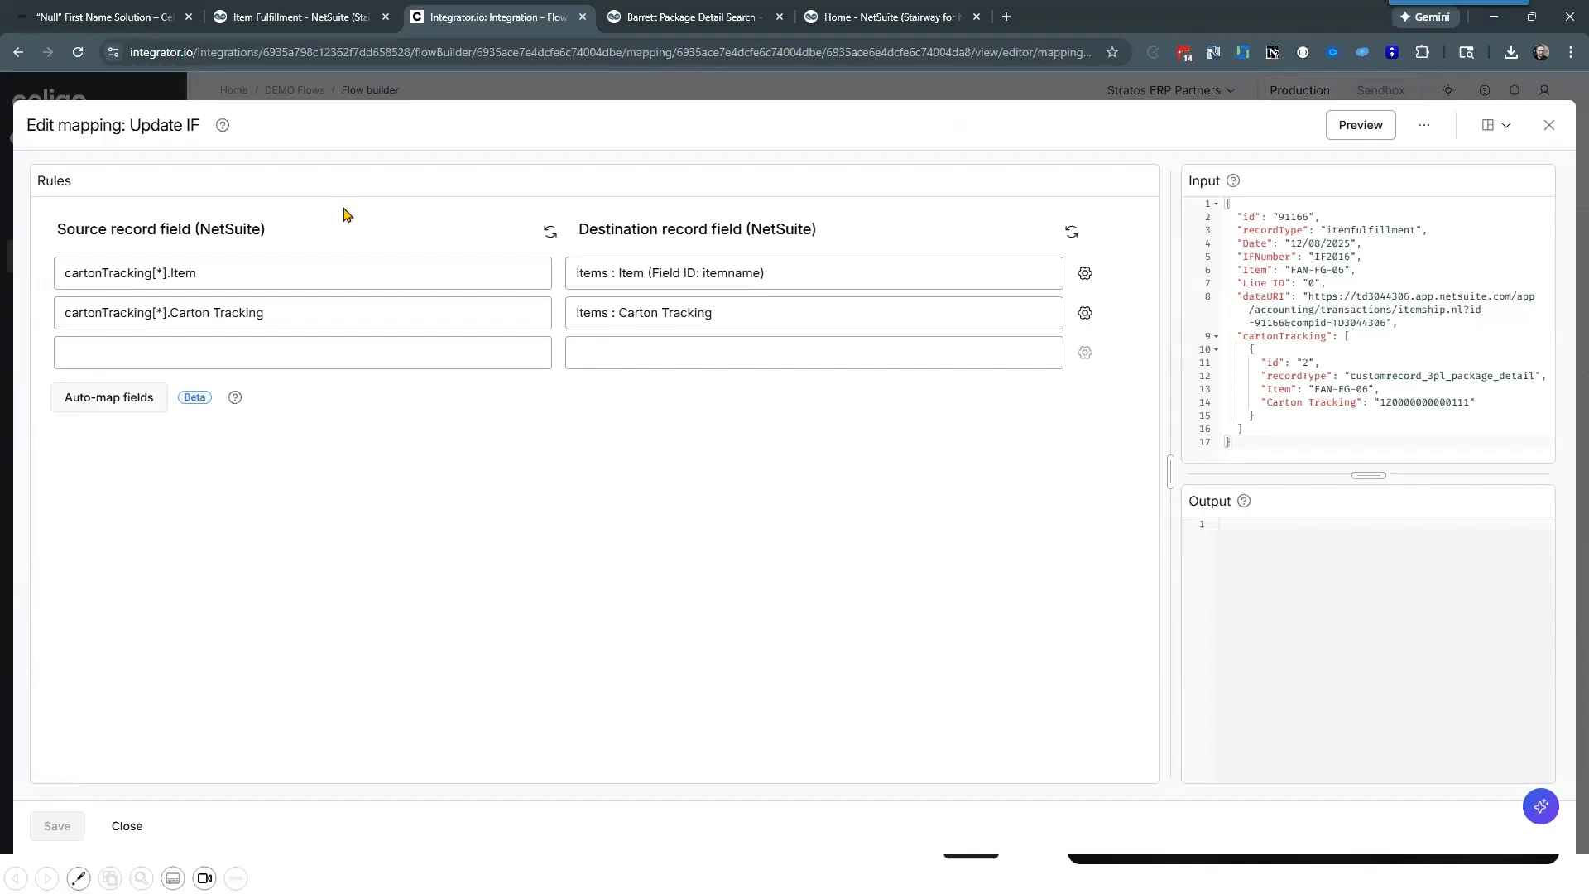
Step: Switch to the item fulfillment in NetSuite and look up the field ID of MFG Project in its field help
{"action": "left_click", "coordinate": [314, 20]}
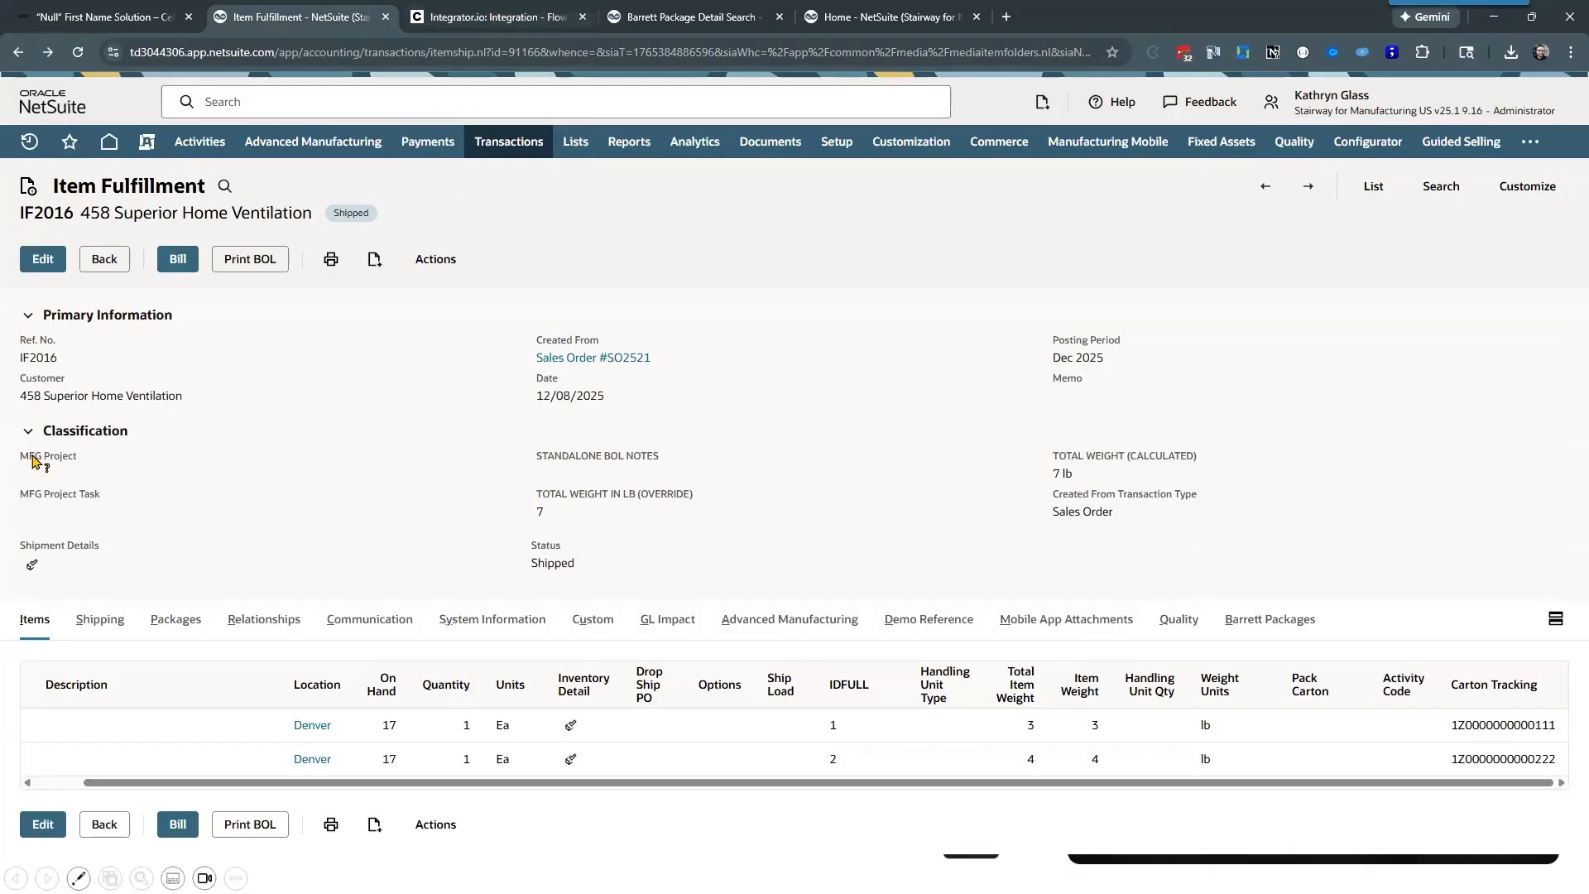
{"action": "left_click_drag", "start_coordinate": [85, 461], "coordinate": [36, 468]}
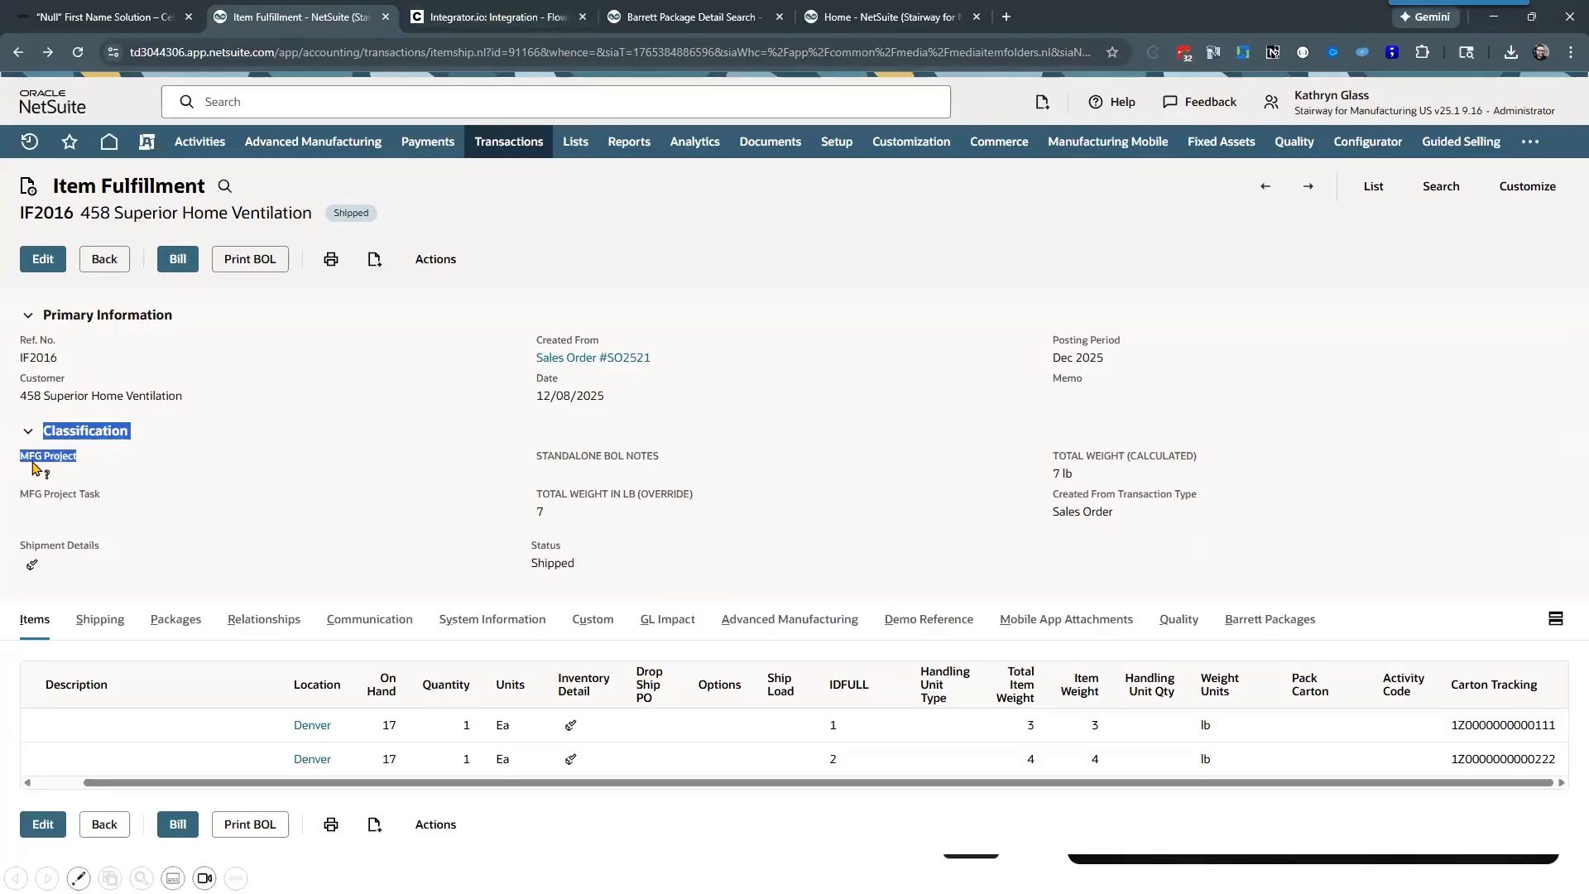
{"action": "left_click", "coordinate": [35, 466]}
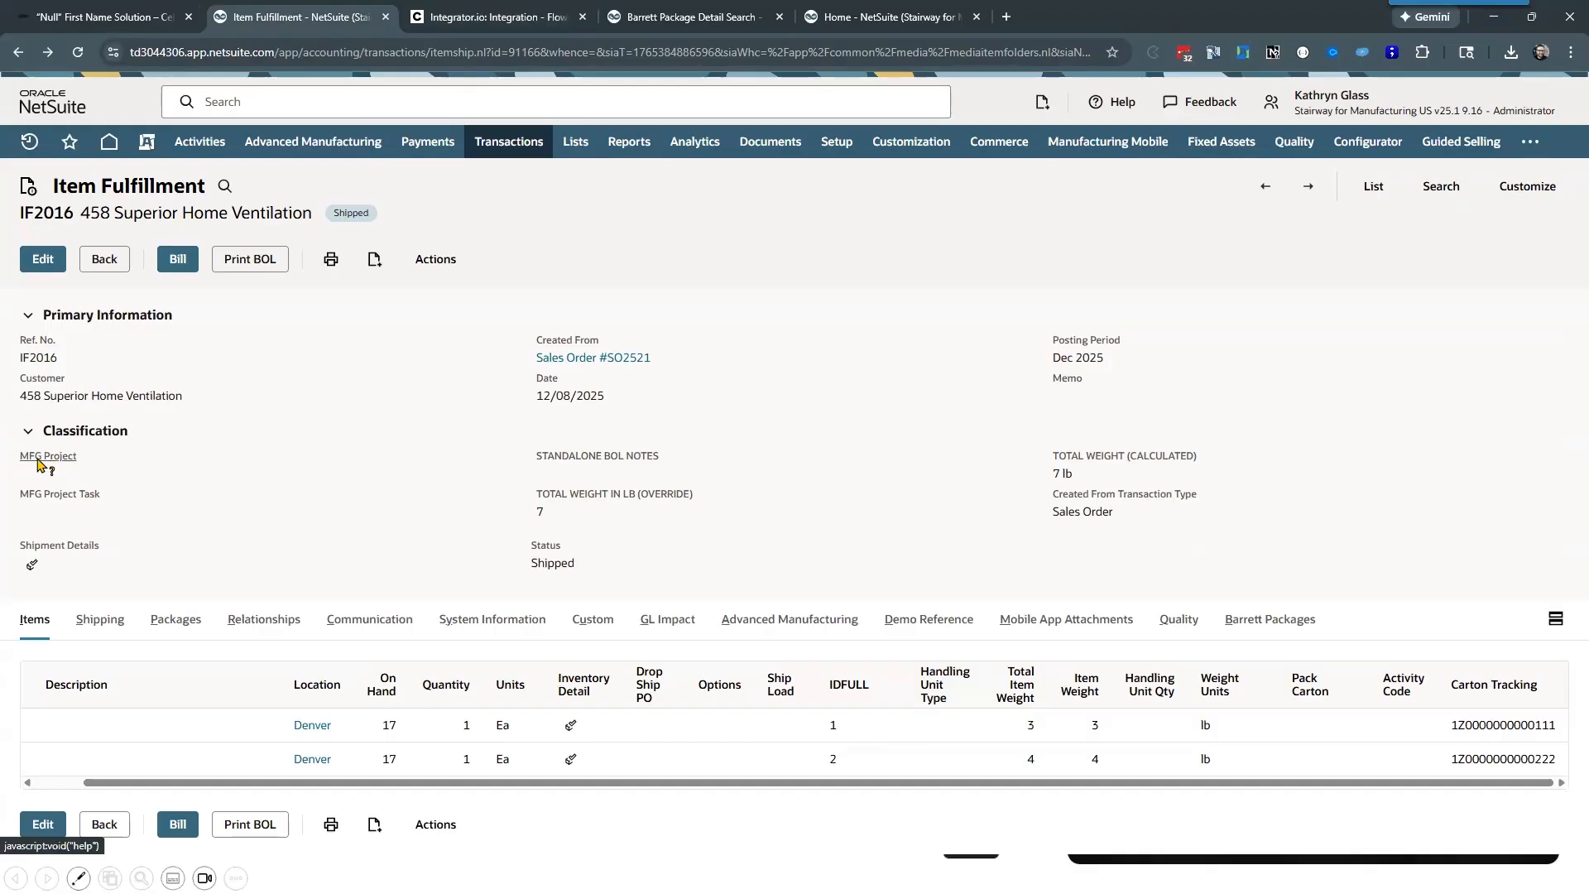
{"action": "mouse_move", "coordinate": [37, 464]}
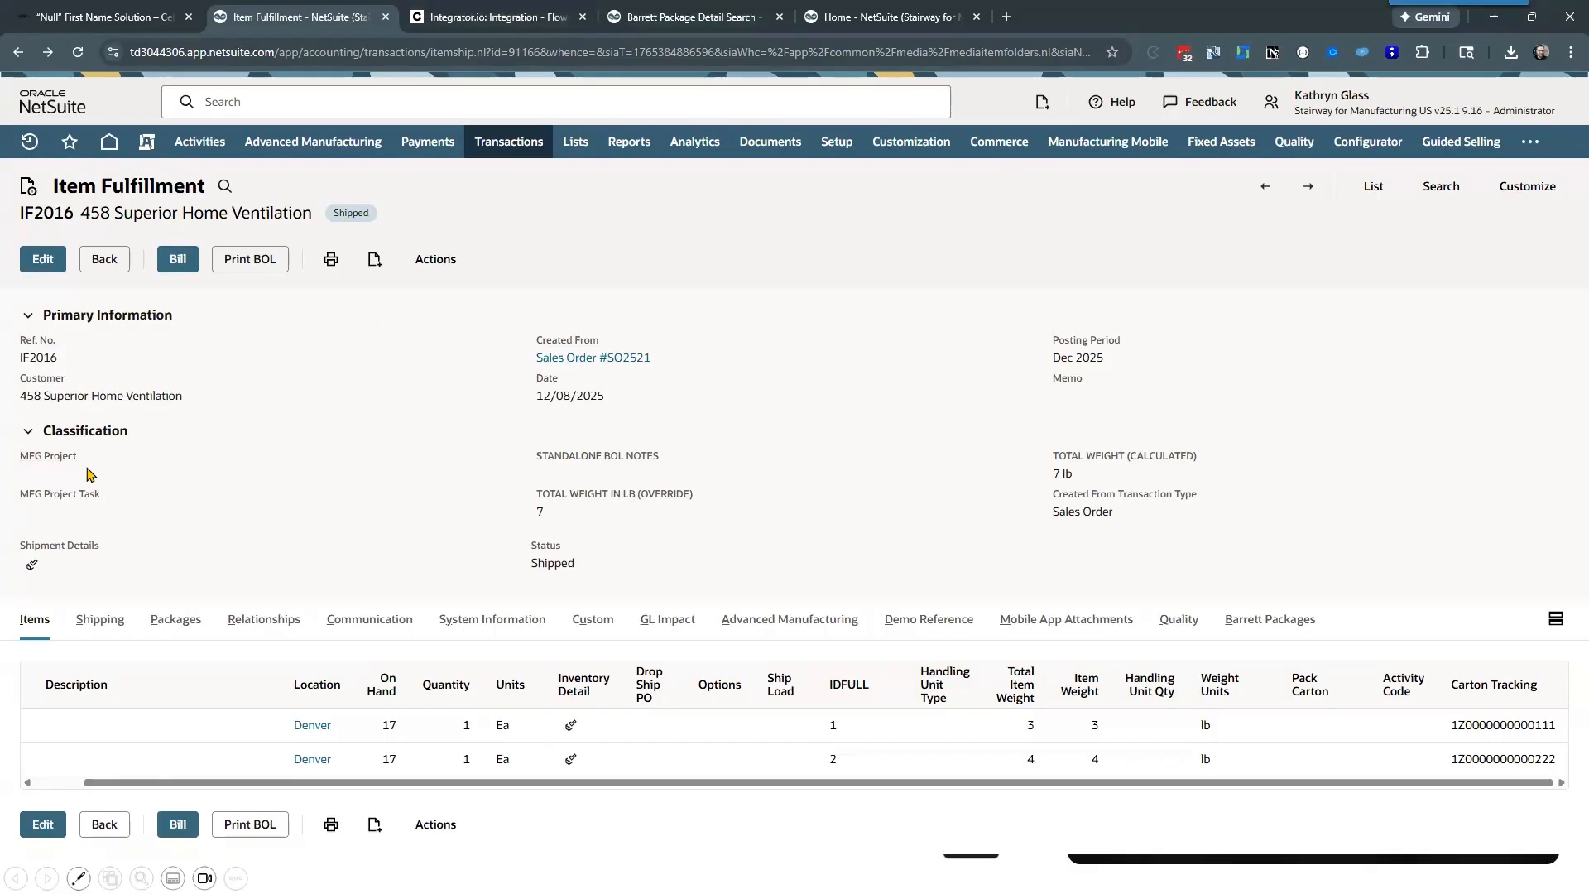
{"action": "left_click", "coordinate": [66, 466]}
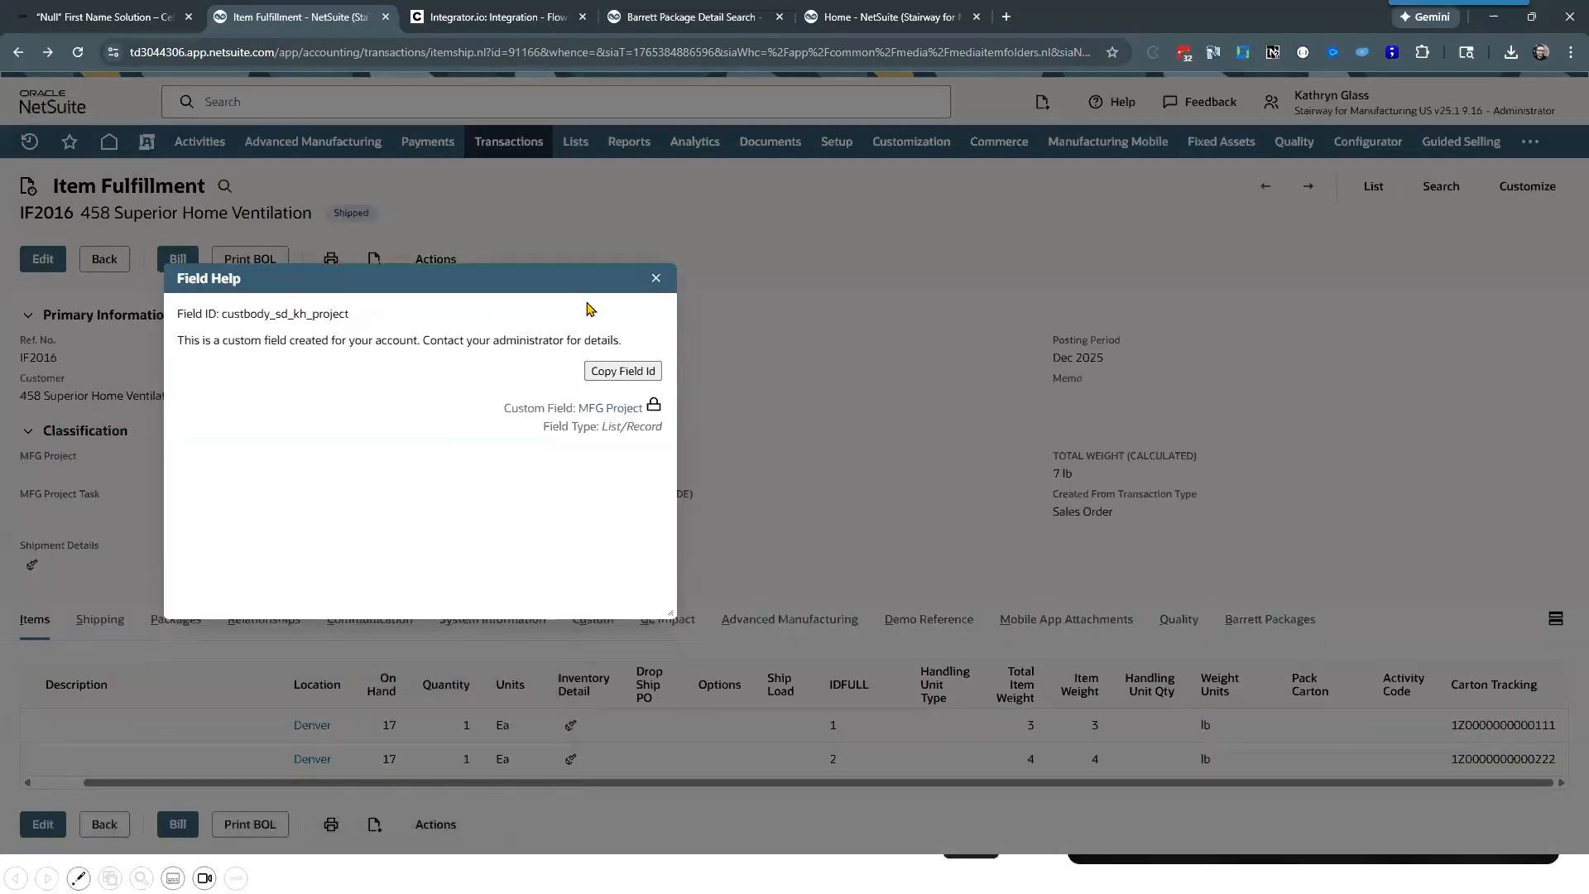
{"action": "left_click_drag", "start_coordinate": [224, 314], "coordinate": [358, 322]}
{"action": "key", "text": "ctrl+c"}
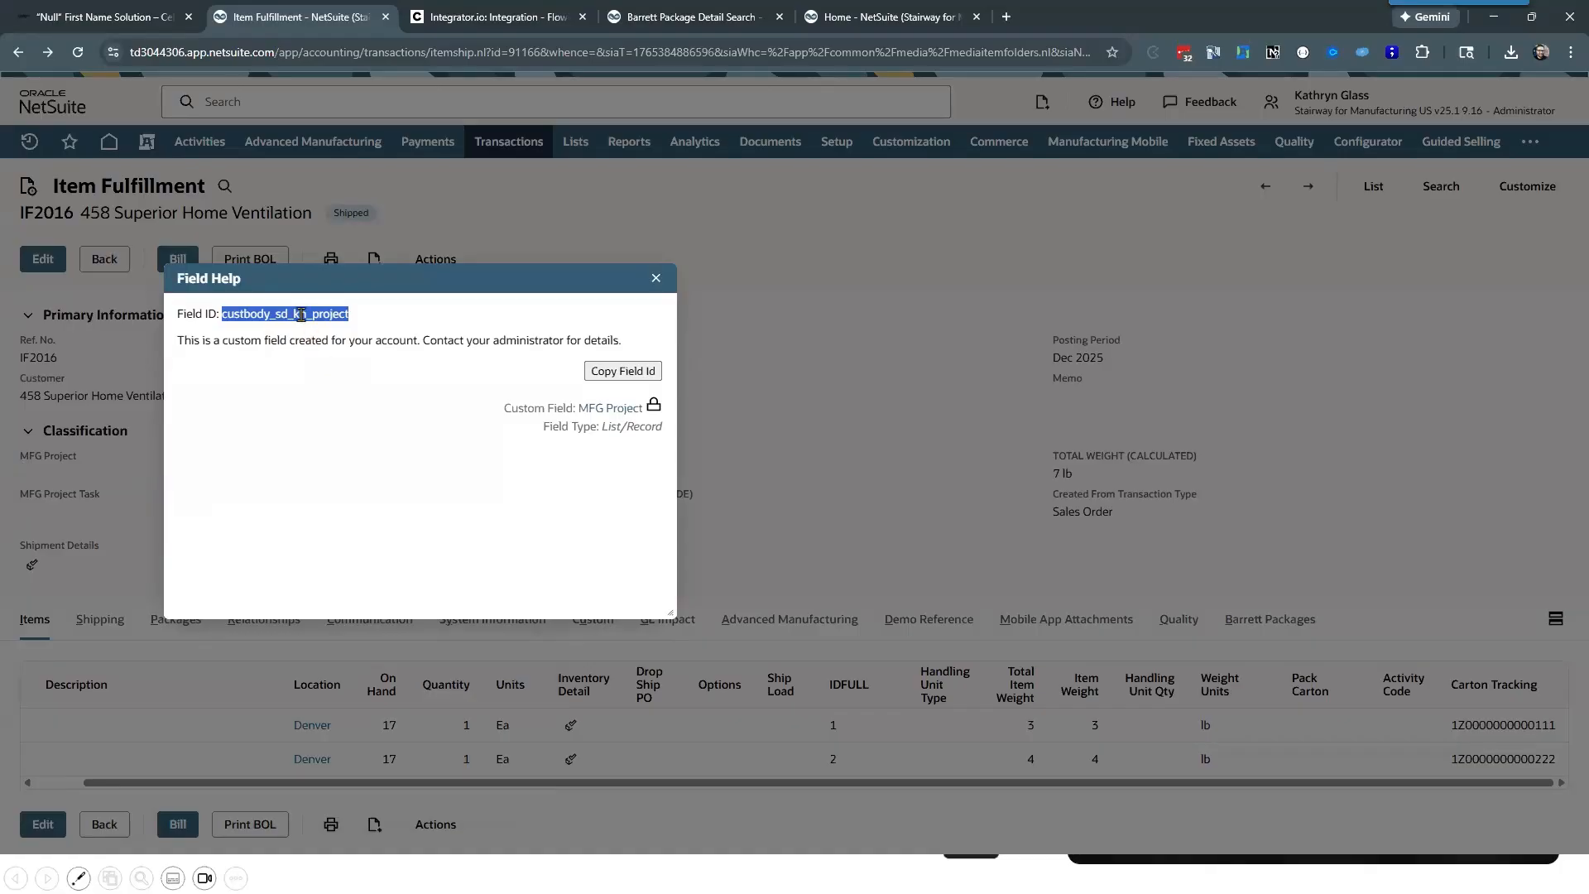
{"action": "left_click", "coordinate": [656, 278]}
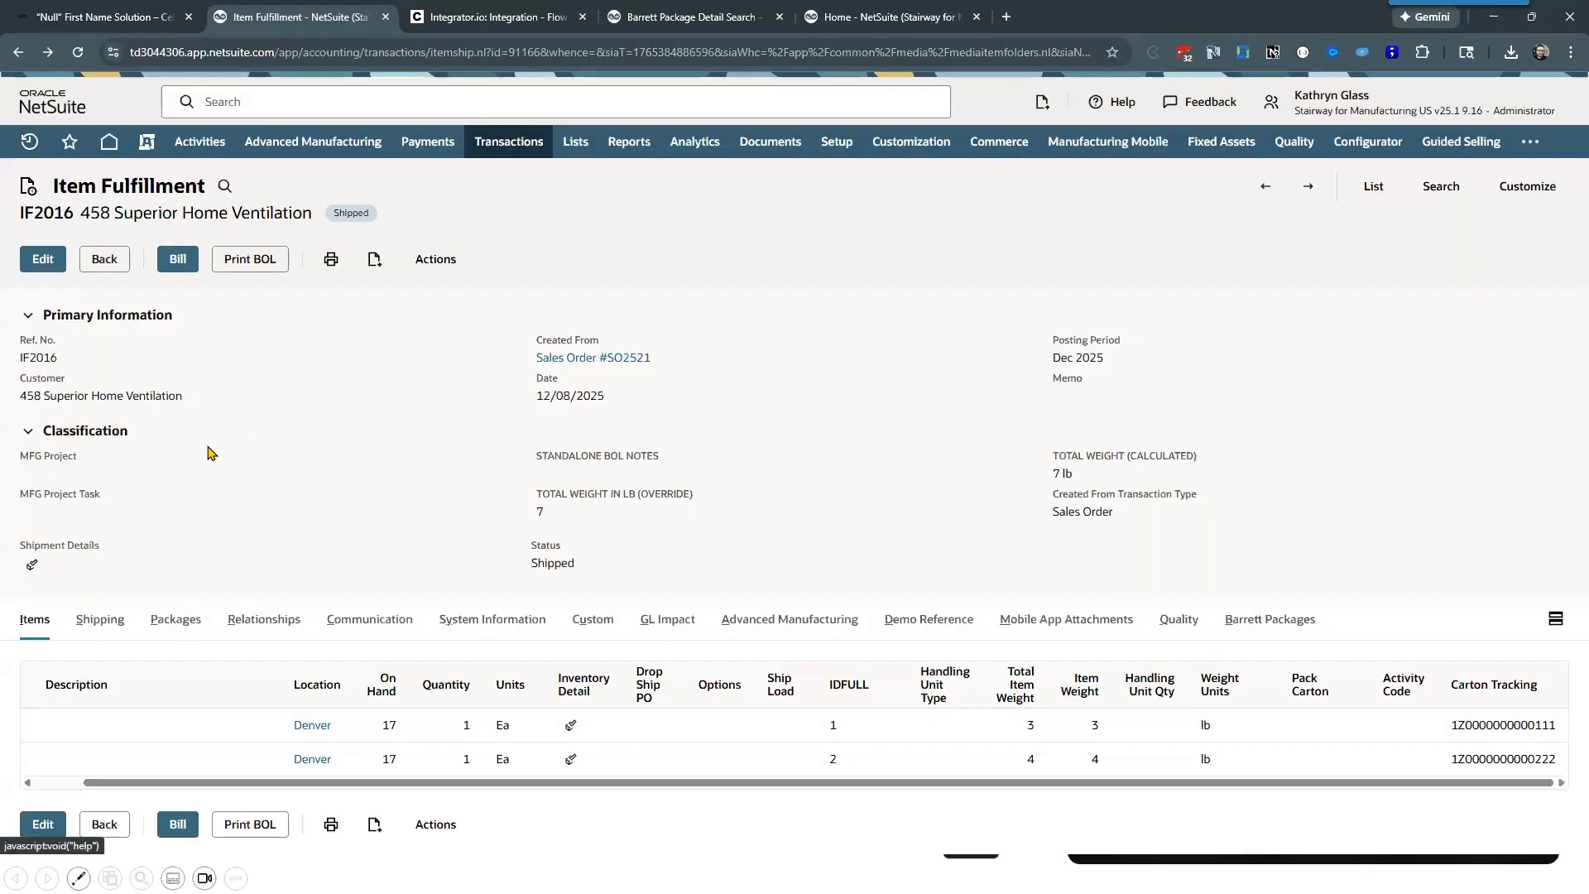
{"action": "left_click", "coordinate": [66, 465]}
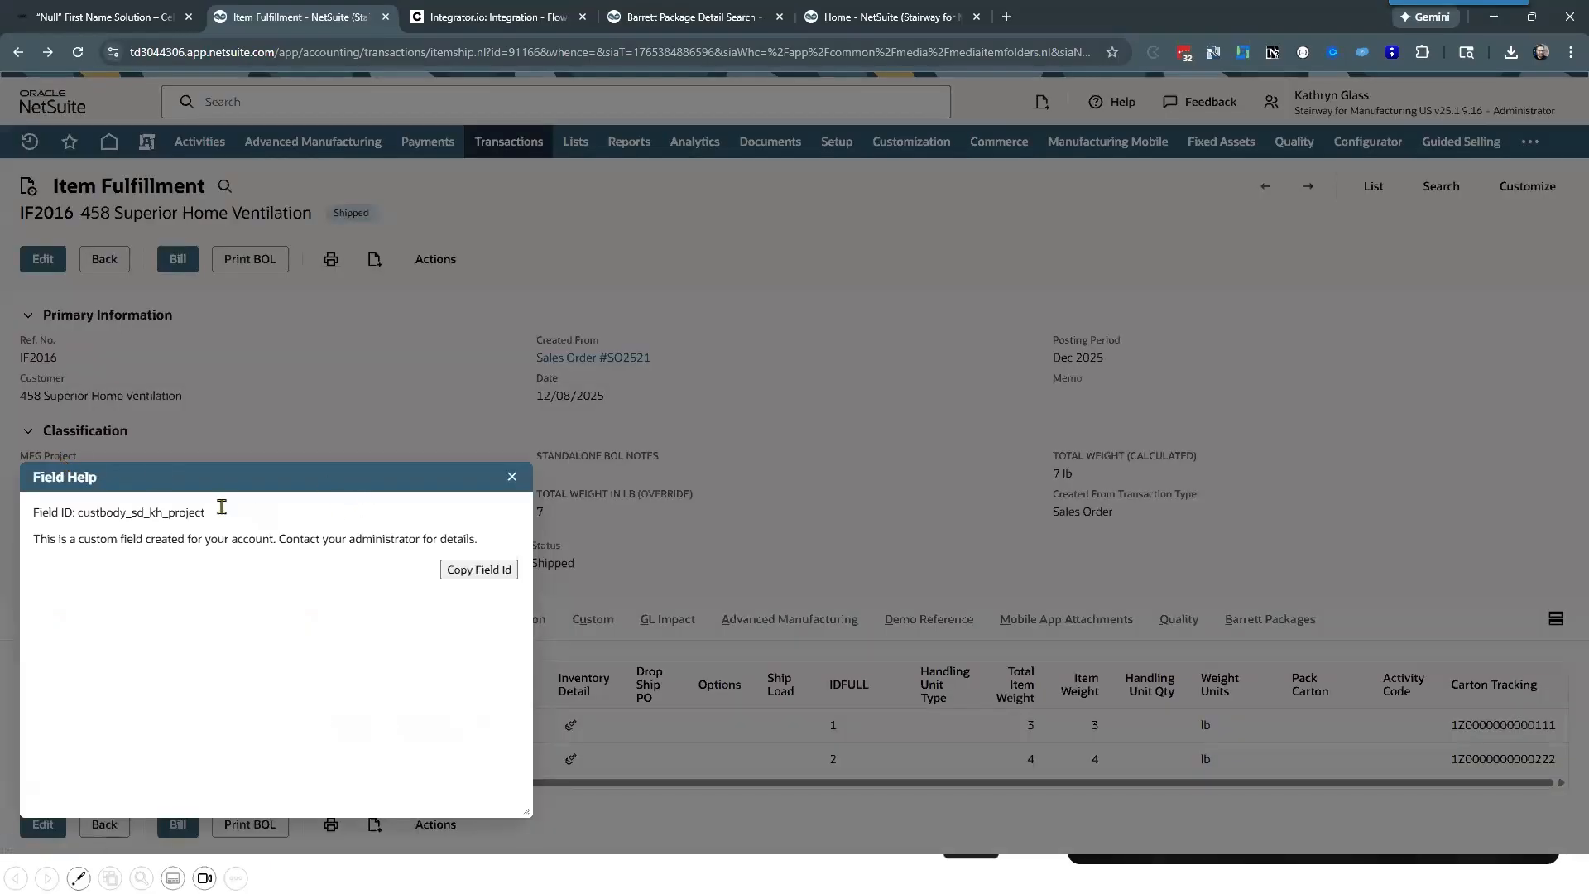
{"action": "left_click", "coordinate": [511, 477]}
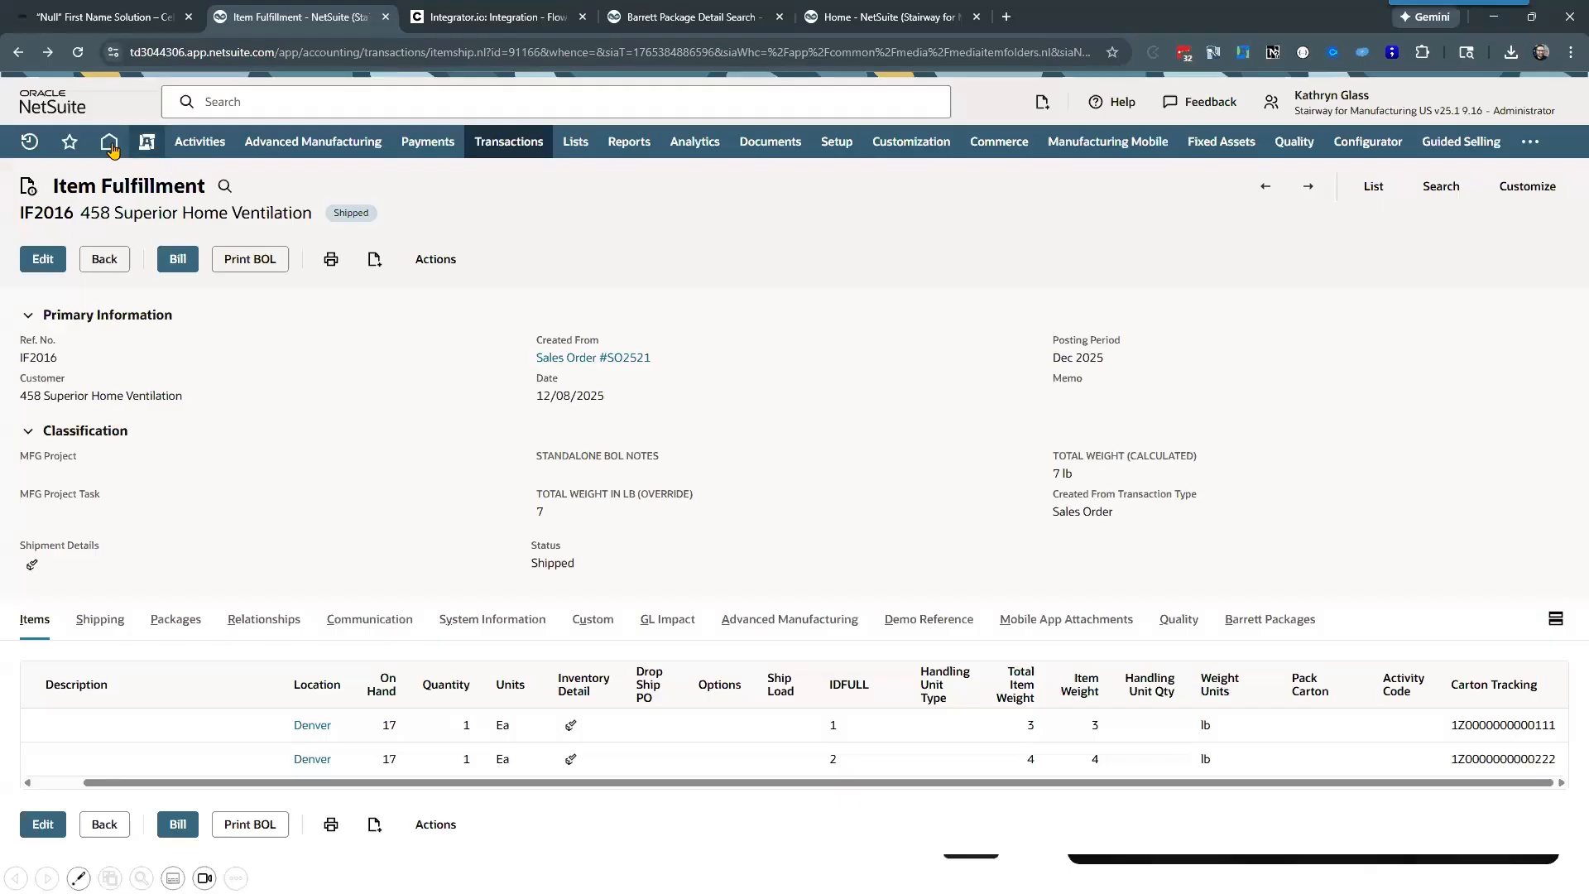
Step: Open the NetSuite user preferences and check the Show Internal IDs setting among the general defaults
{"action": "mouse_move", "coordinate": [109, 141]}
{"action": "left_click", "coordinate": [139, 210]}
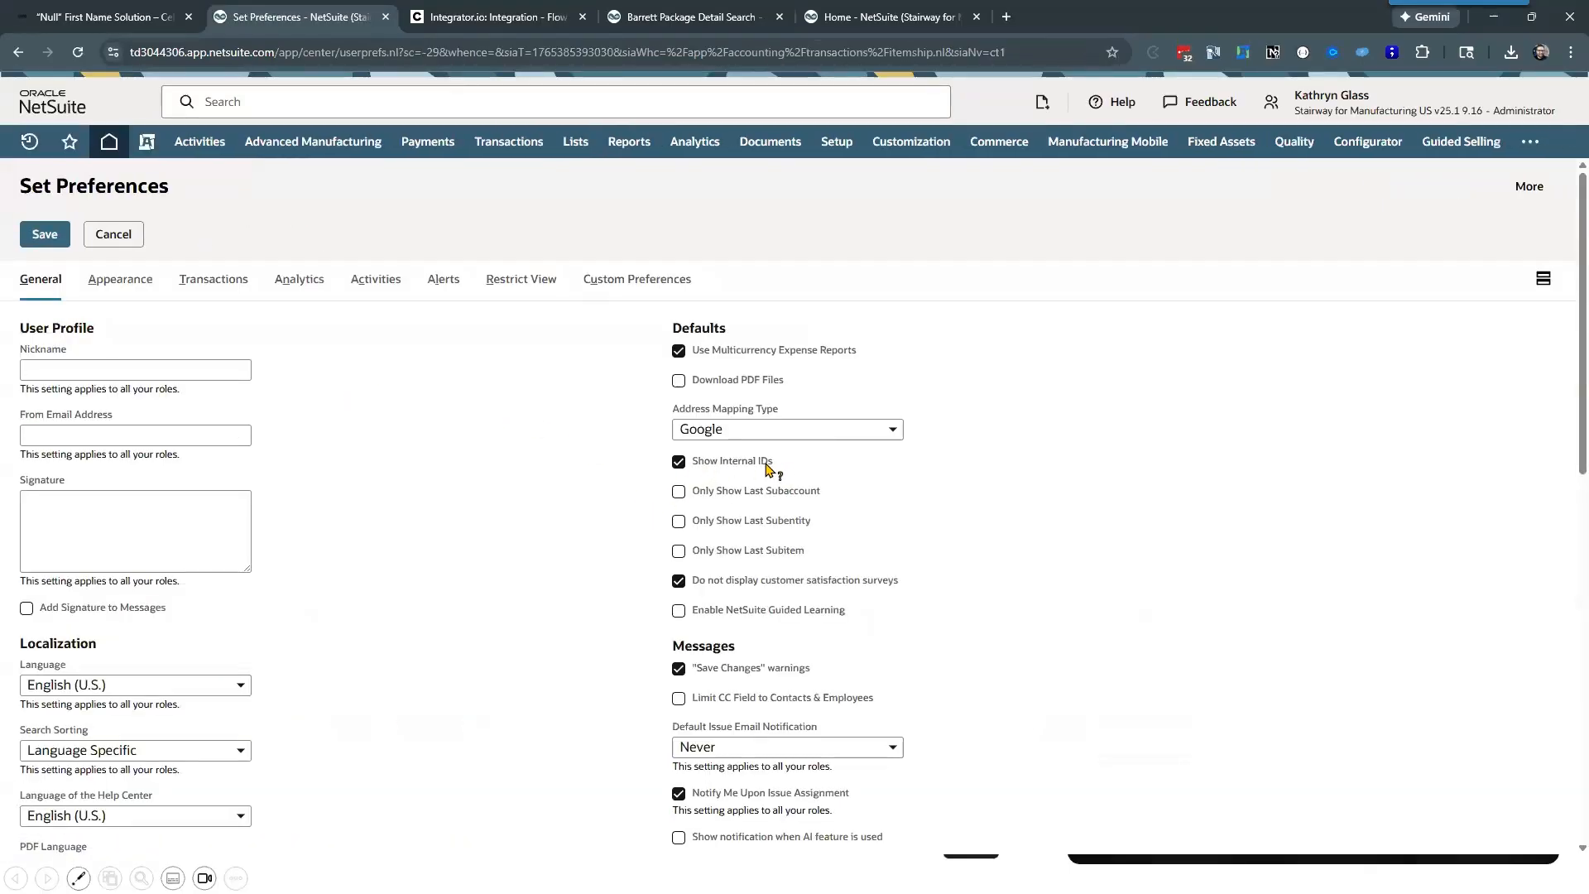
{"action": "triple_click", "coordinate": [698, 463]}
{"action": "left_click", "coordinate": [365, 208]}
Step: Return to the Celigo Update IF mapping and add MFG Project (Name) as a destination field using the field ID custbody_sd_kh_project
{"action": "left_click", "coordinate": [492, 12]}
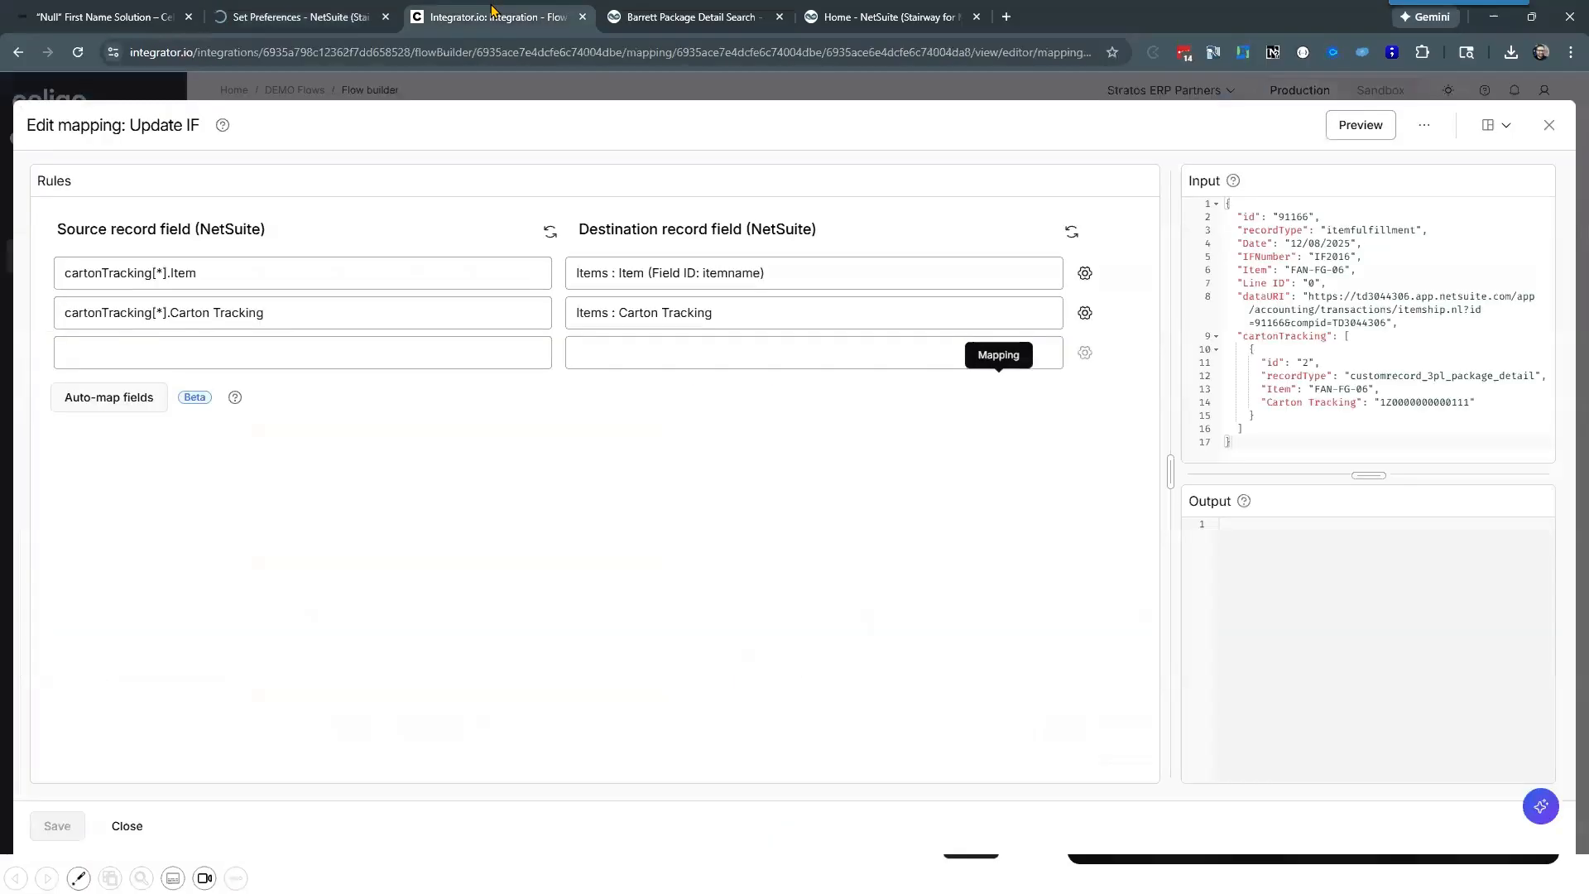
{"action": "left_click", "coordinate": [651, 355]}
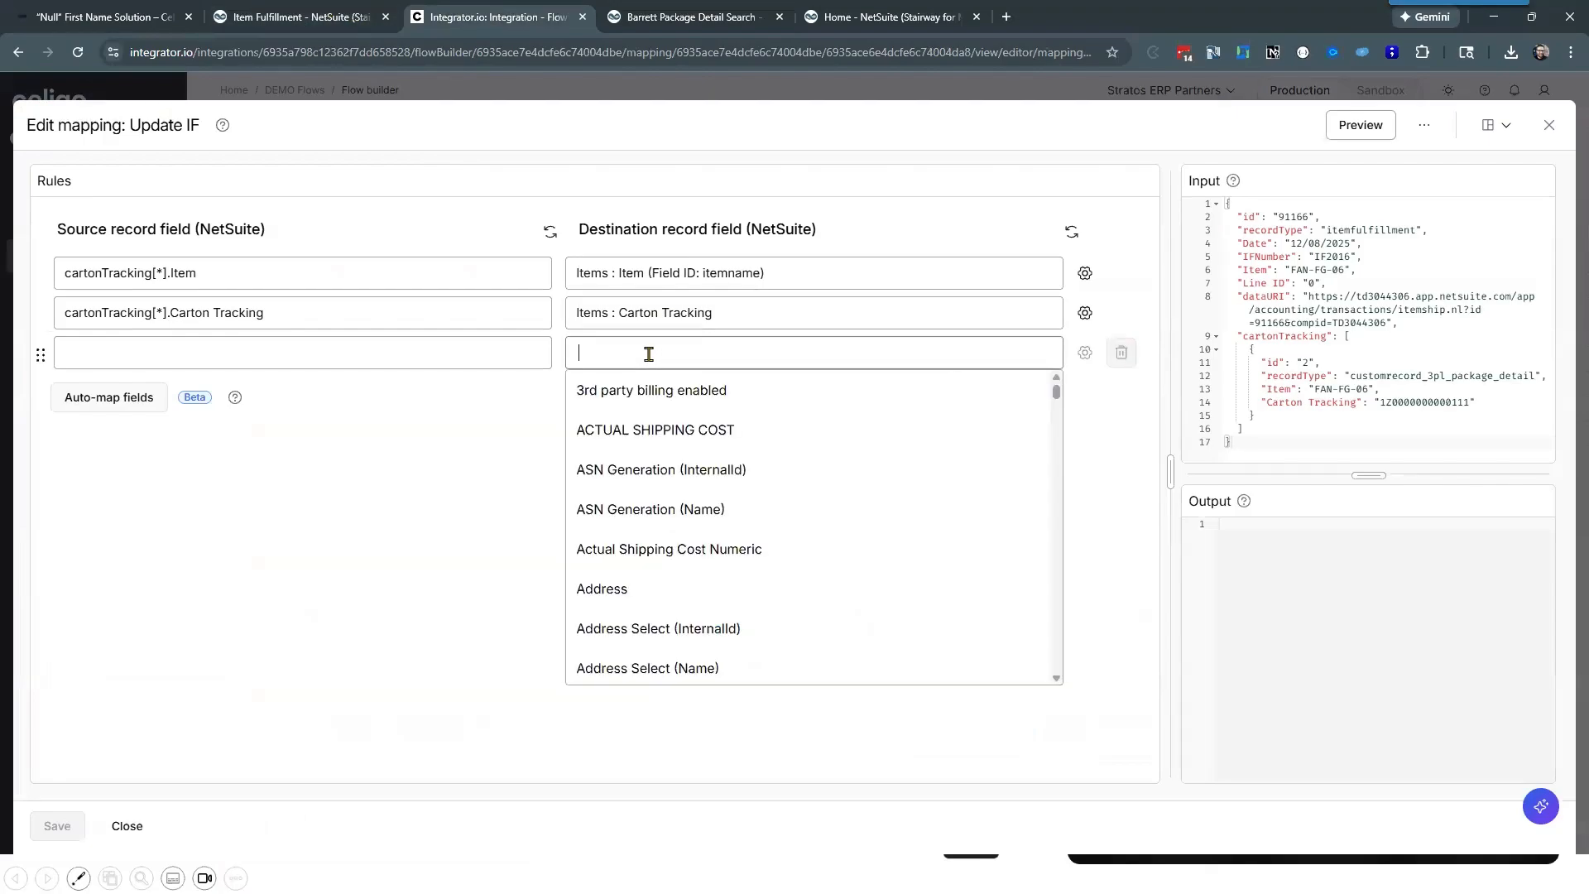
{"action": "key", "text": "ctrl+v"}
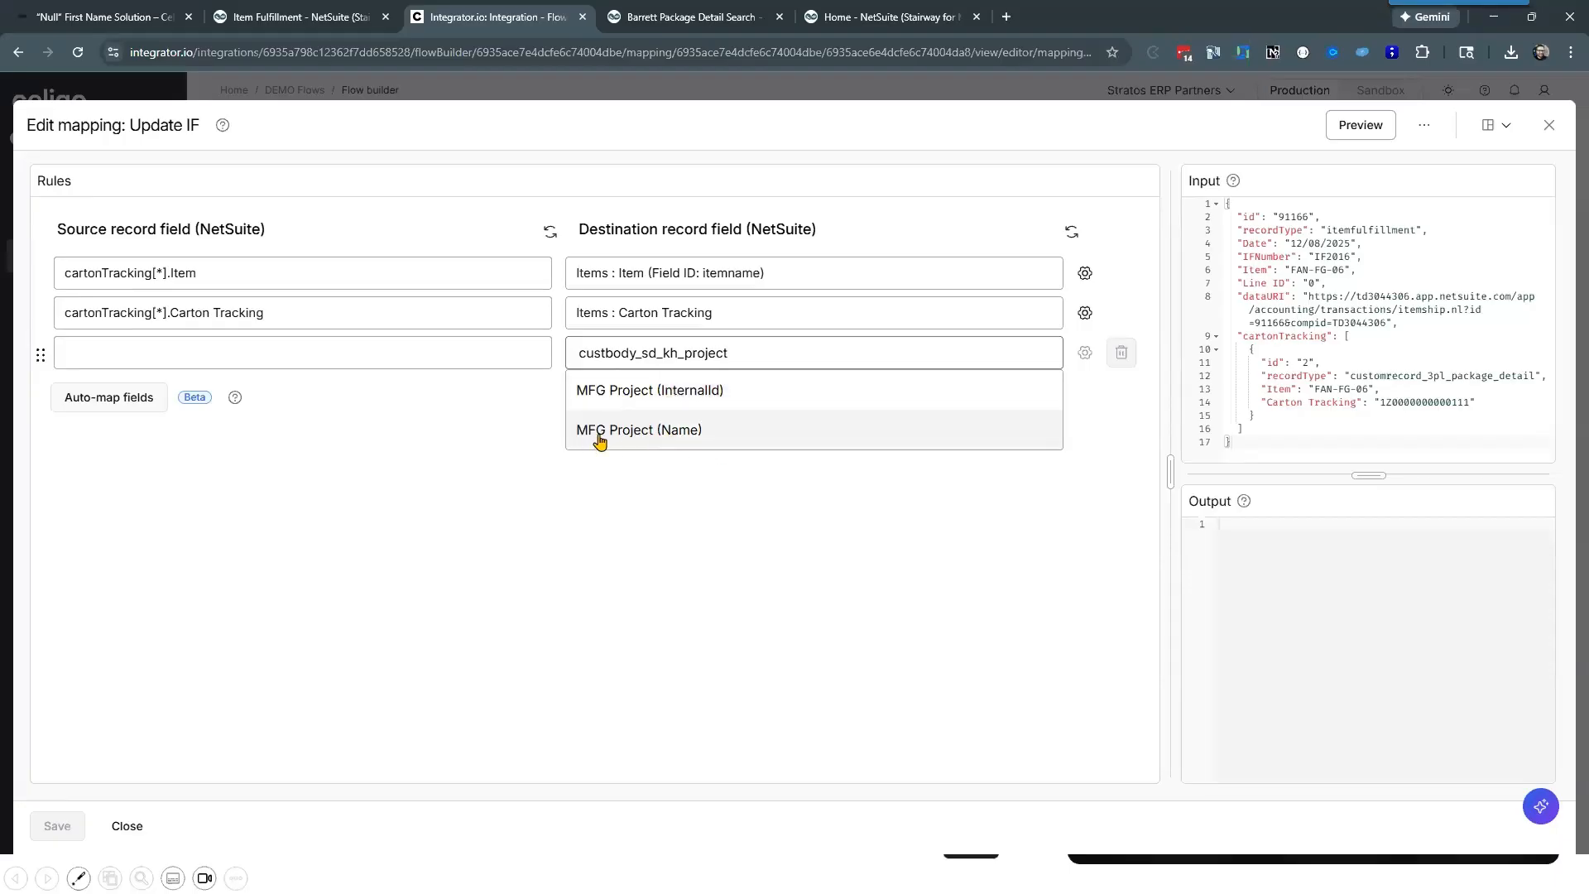
Step: Switch to the NetSuite item fulfillment and copy the field ID of STANDALONE BOL NOTES from its field help
{"action": "left_click", "coordinate": [247, 20]}
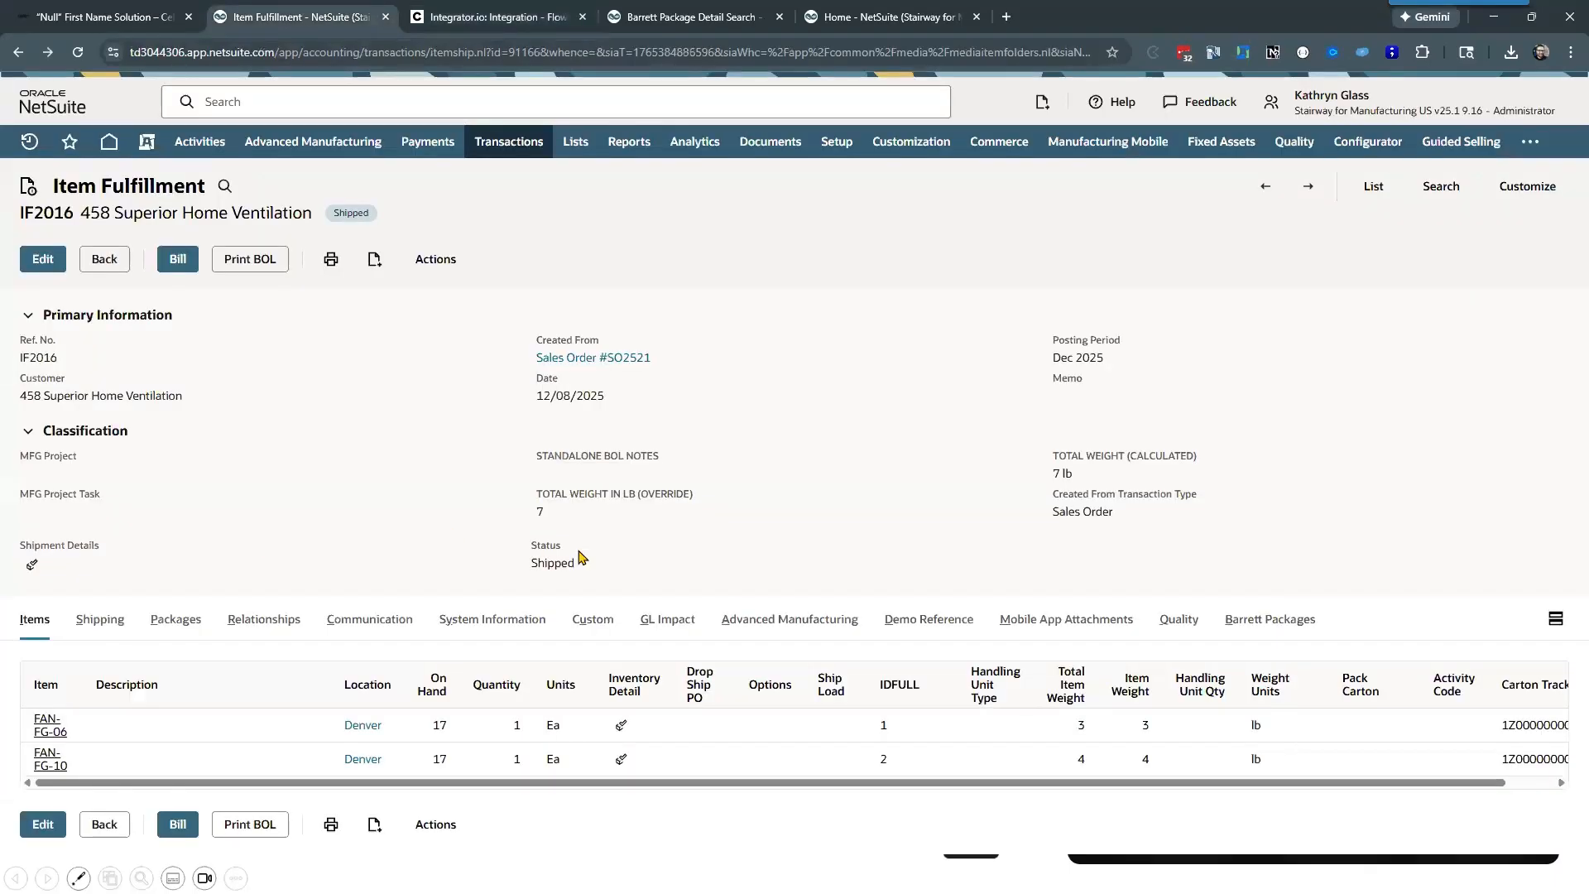
{"action": "left_click", "coordinate": [595, 457]}
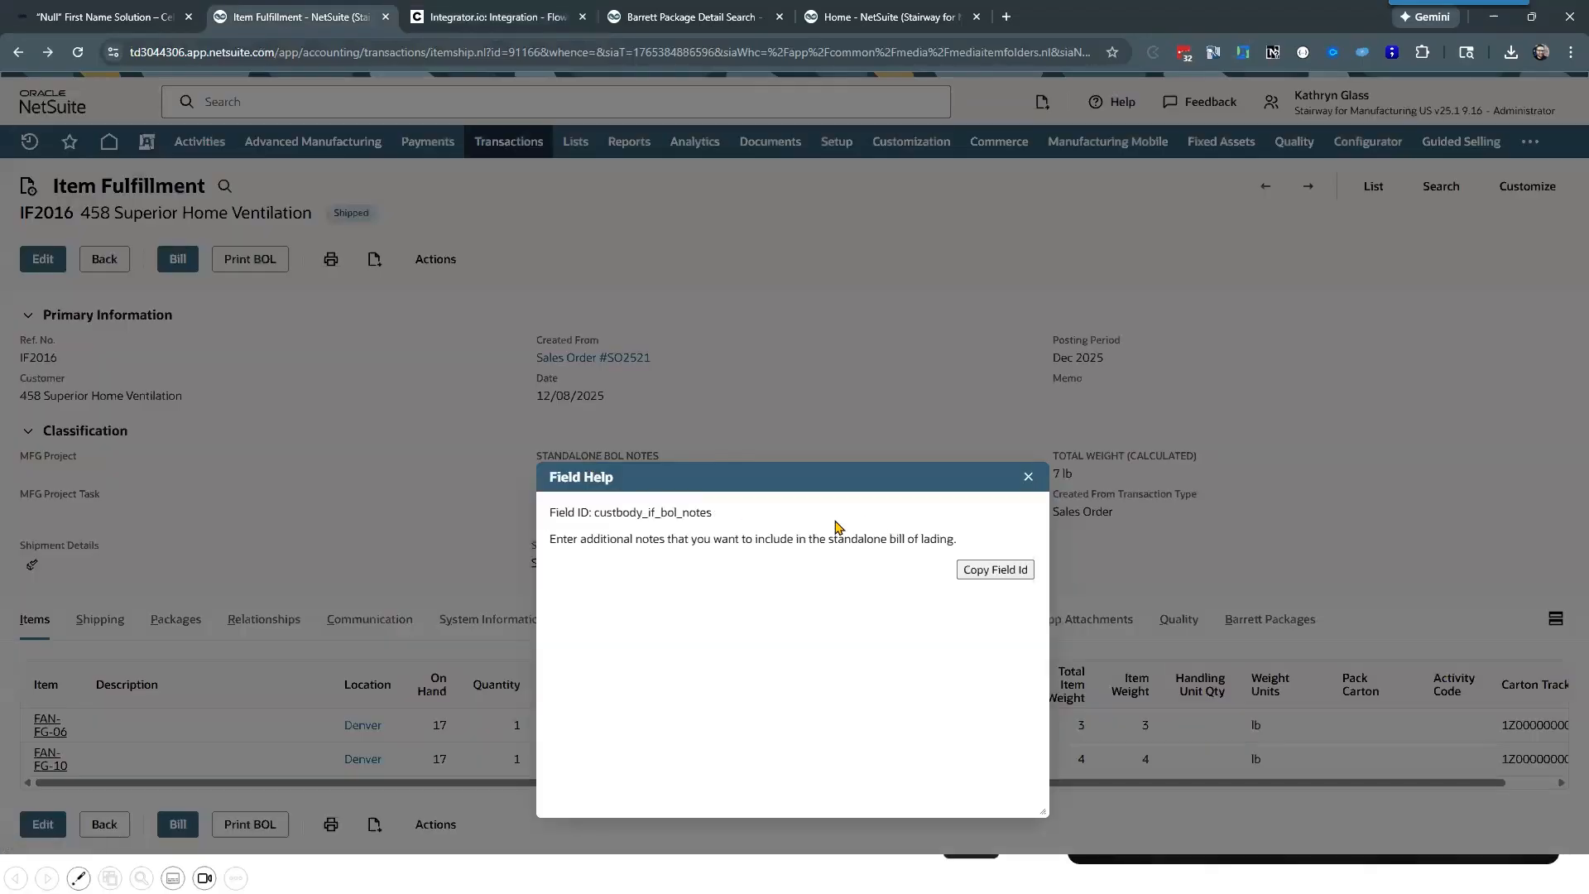
{"action": "left_click_drag", "start_coordinate": [595, 514], "coordinate": [725, 523]}
{"action": "key", "text": "ctrl+c"}
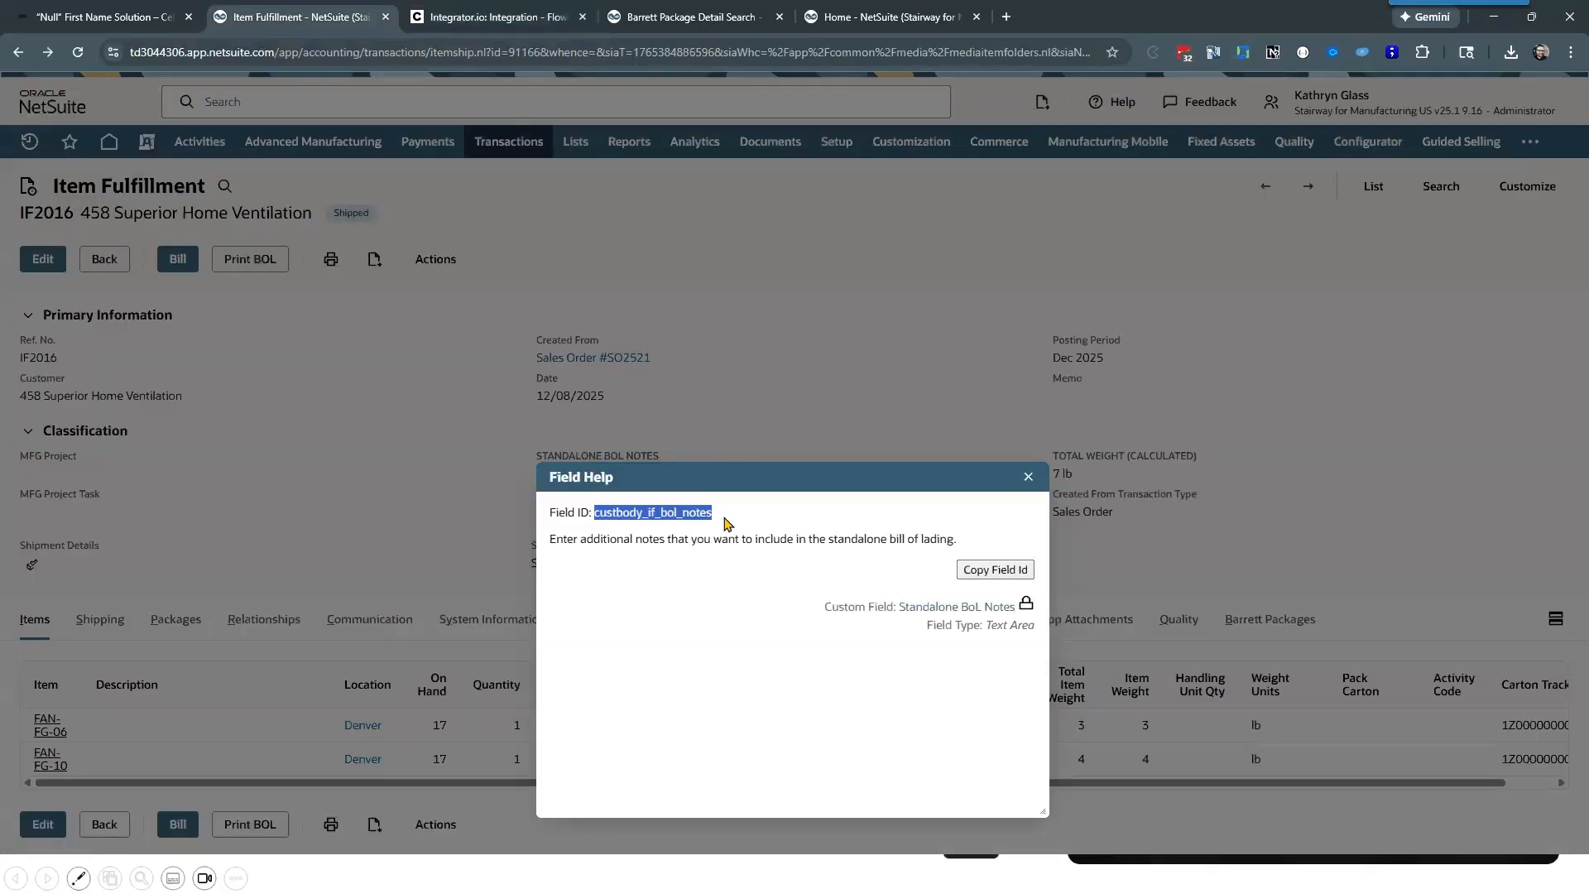
Step: Add STANDALONE BOL NOTES as a Celigo destination field using the ID custbody_if_bol_notes, and close the field help in NetSuite
{"action": "left_click", "coordinate": [497, 17]}
{"action": "left_click", "coordinate": [681, 393]}
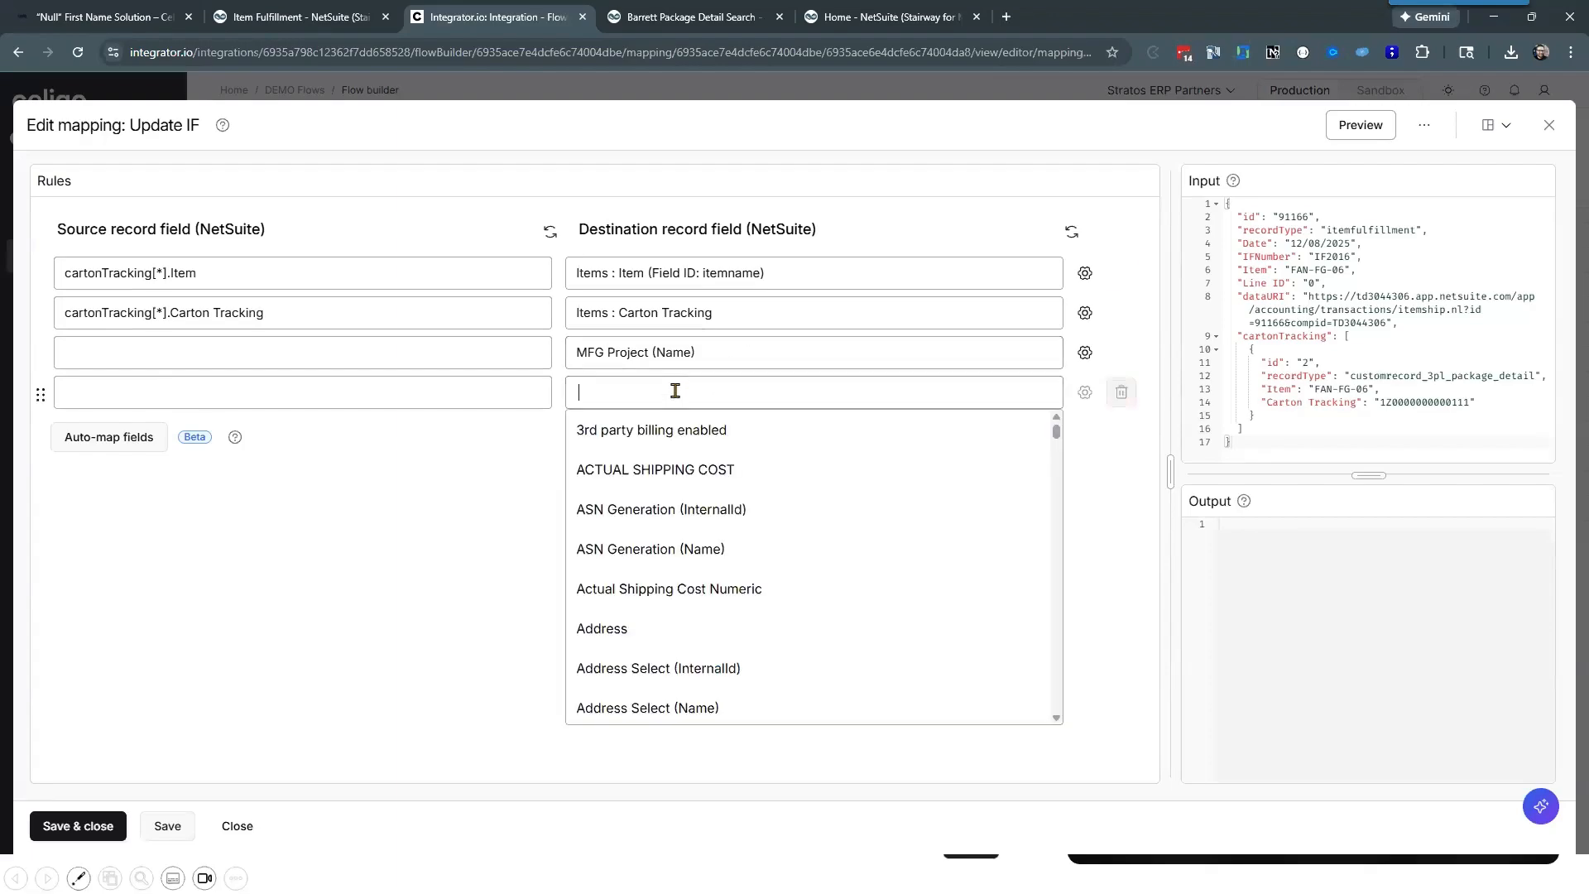
{"action": "key", "text": "ctrl+v"}
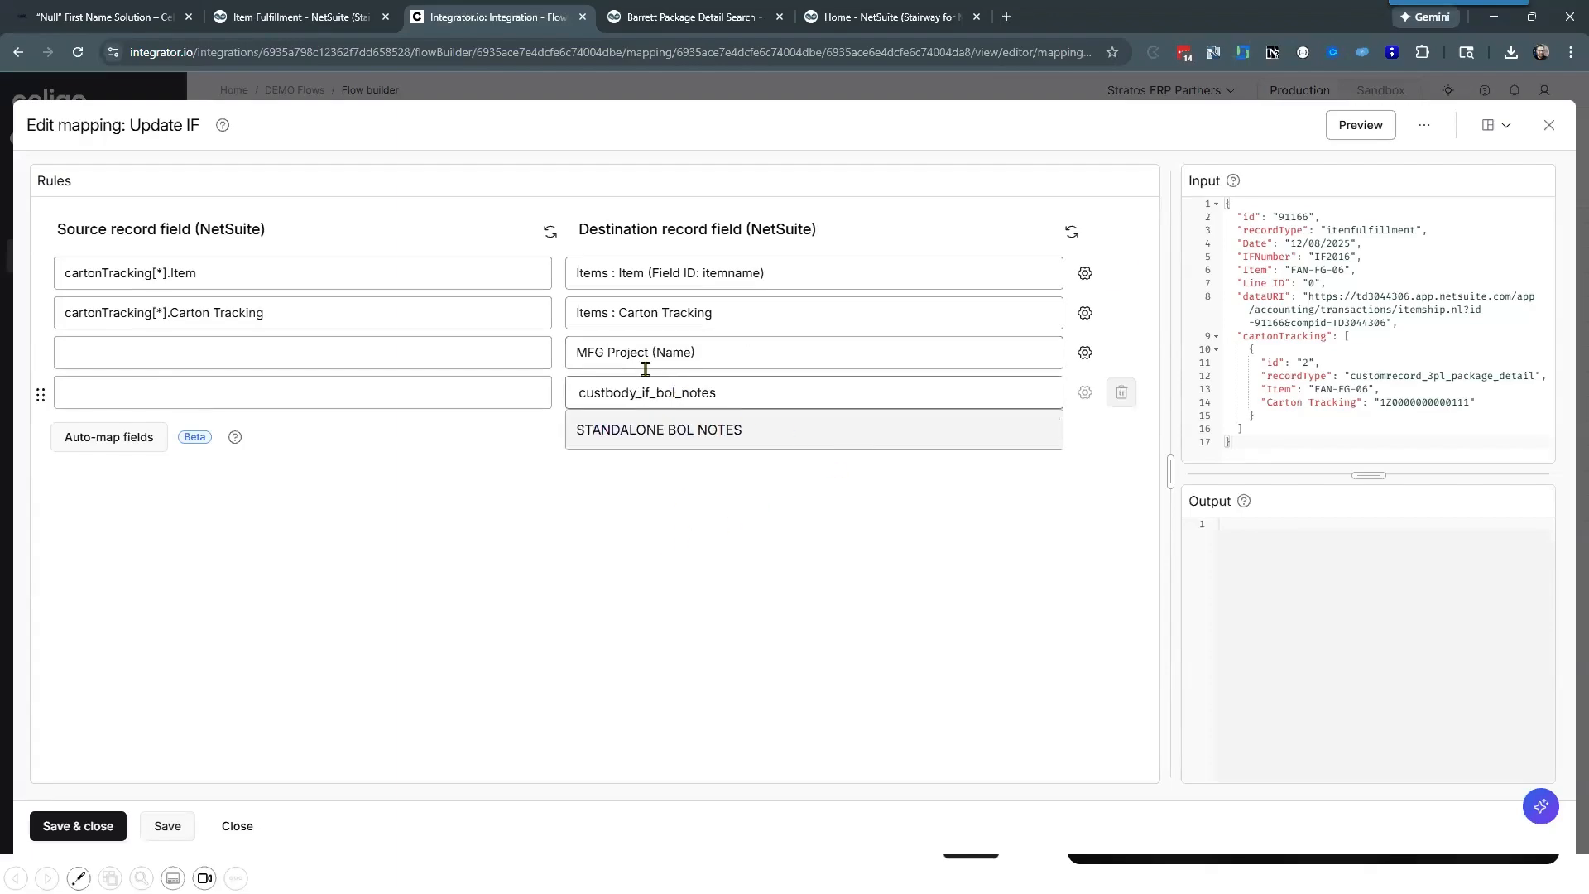
{"action": "left_click", "coordinate": [665, 430]}
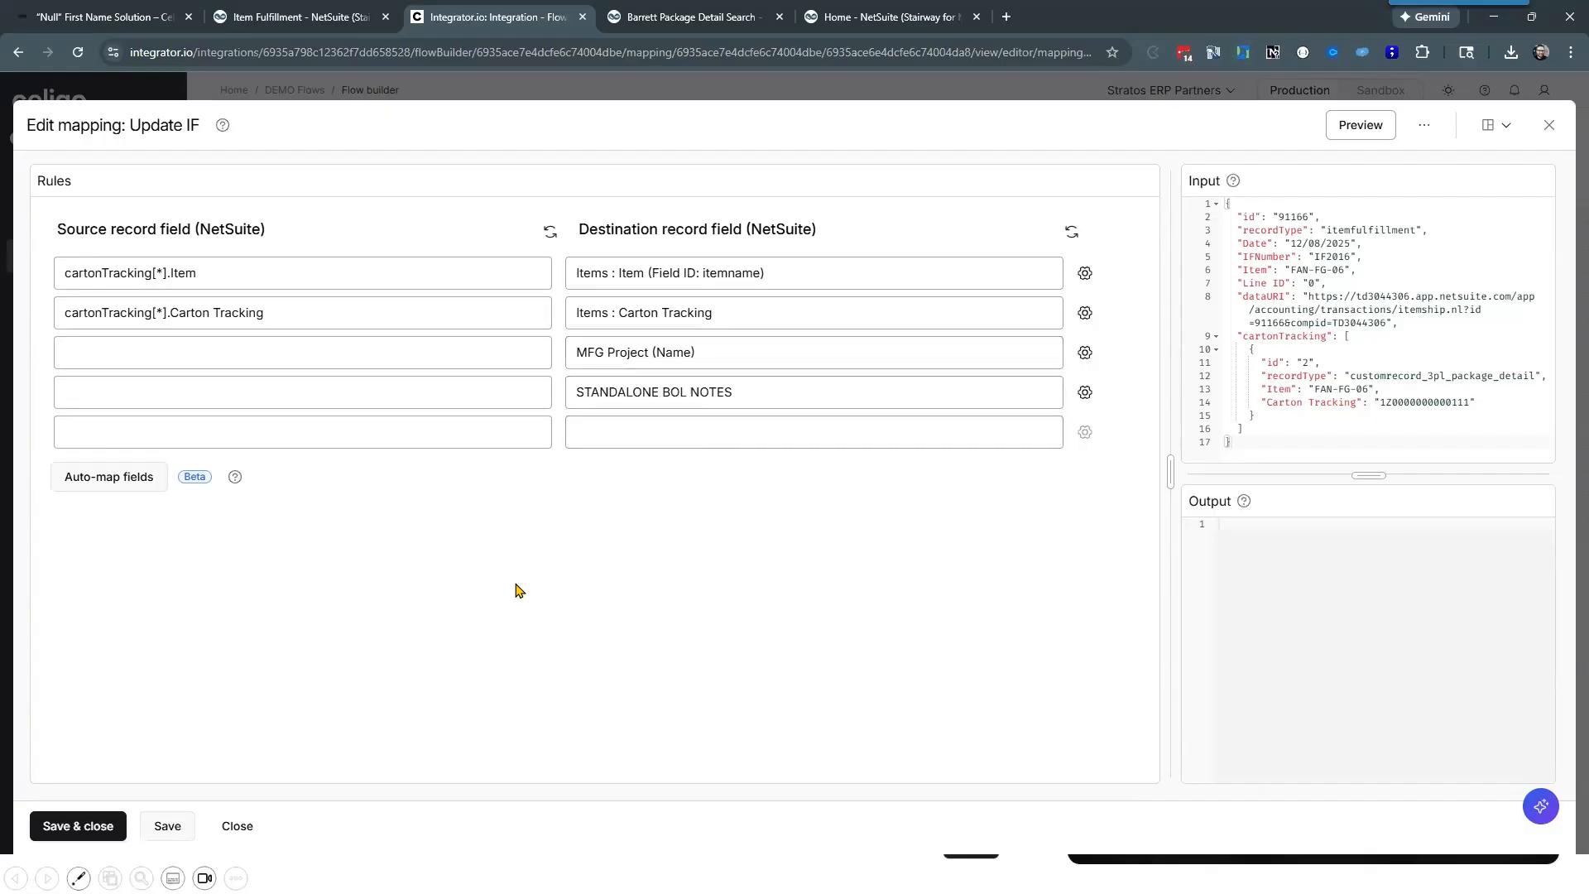
{"action": "left_click", "coordinate": [279, 10]}
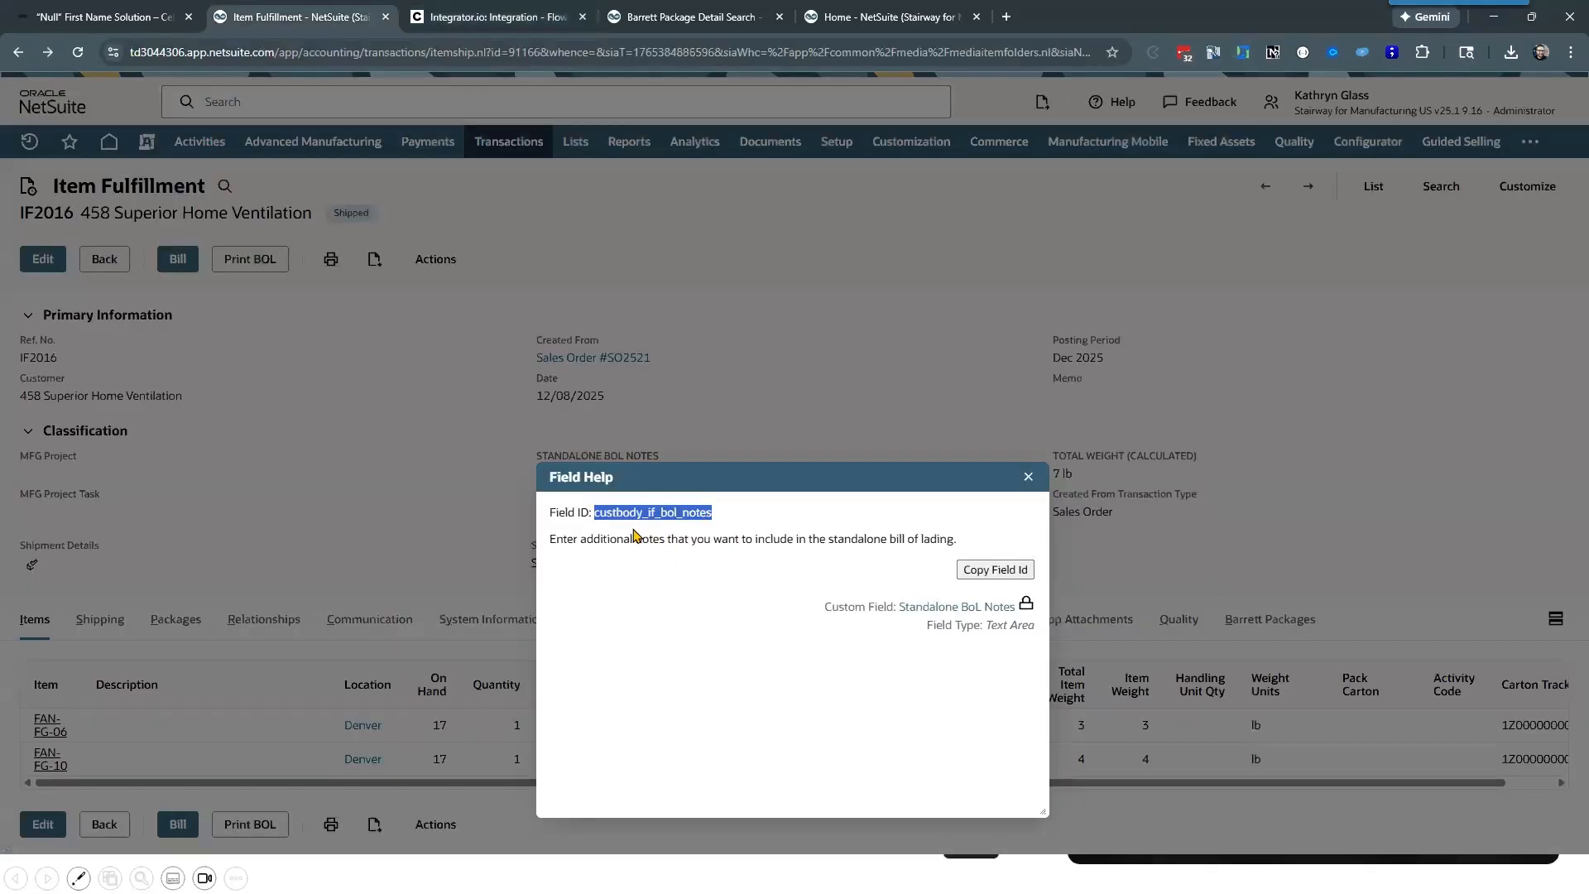
{"action": "left_click", "coordinate": [1028, 476]}
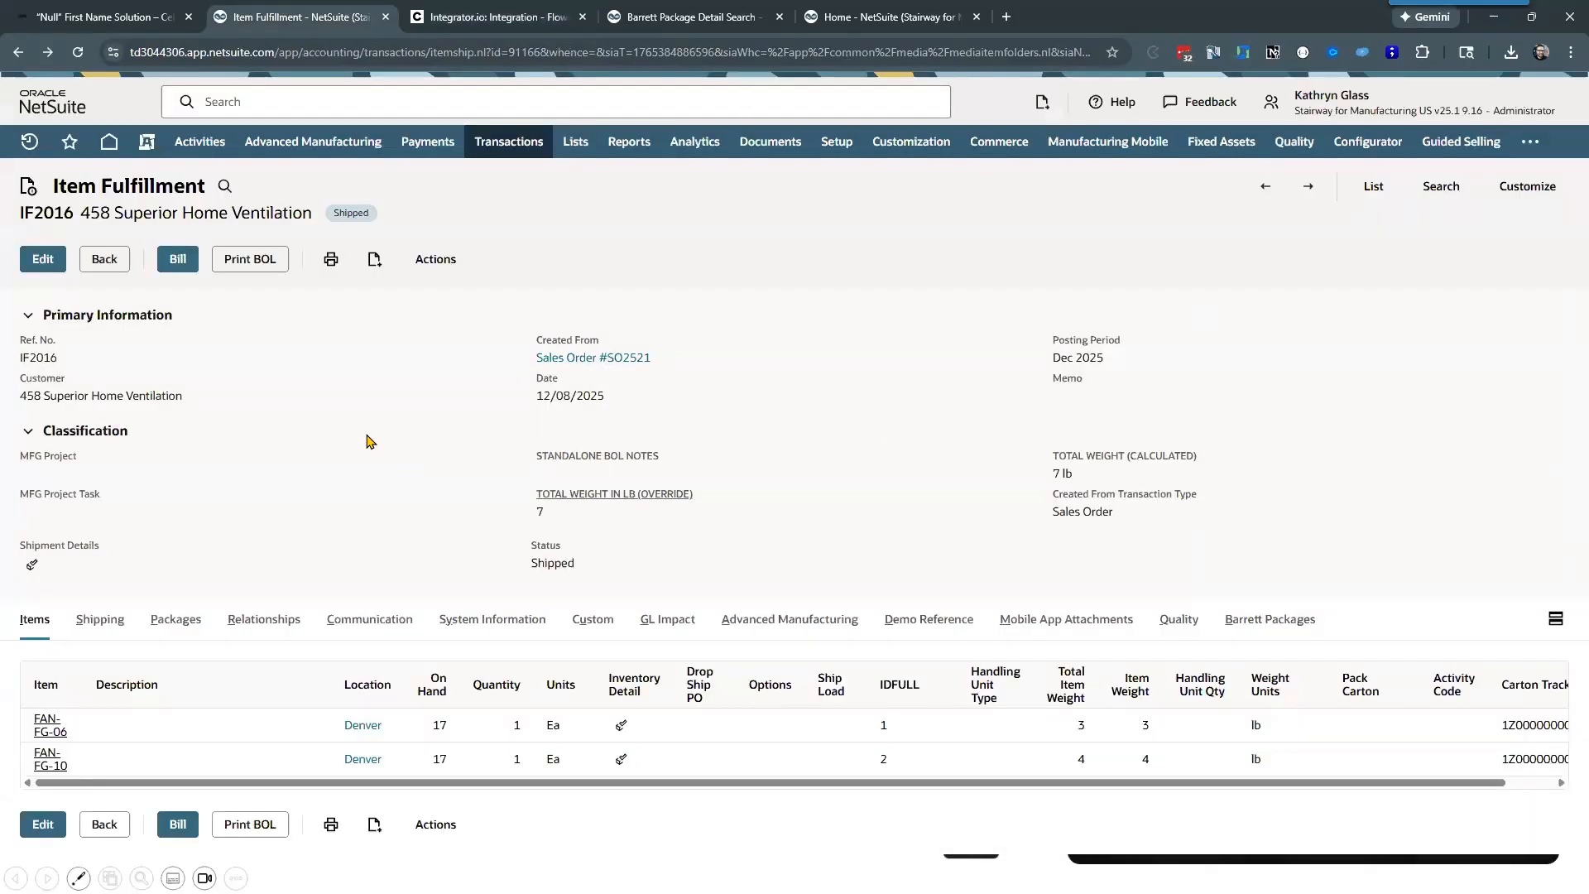
Step: Add Use Dynamic Mode as a destination field in the Celigo mapping, hard-code its value to True and save the setting
{"action": "left_click", "coordinate": [518, 11]}
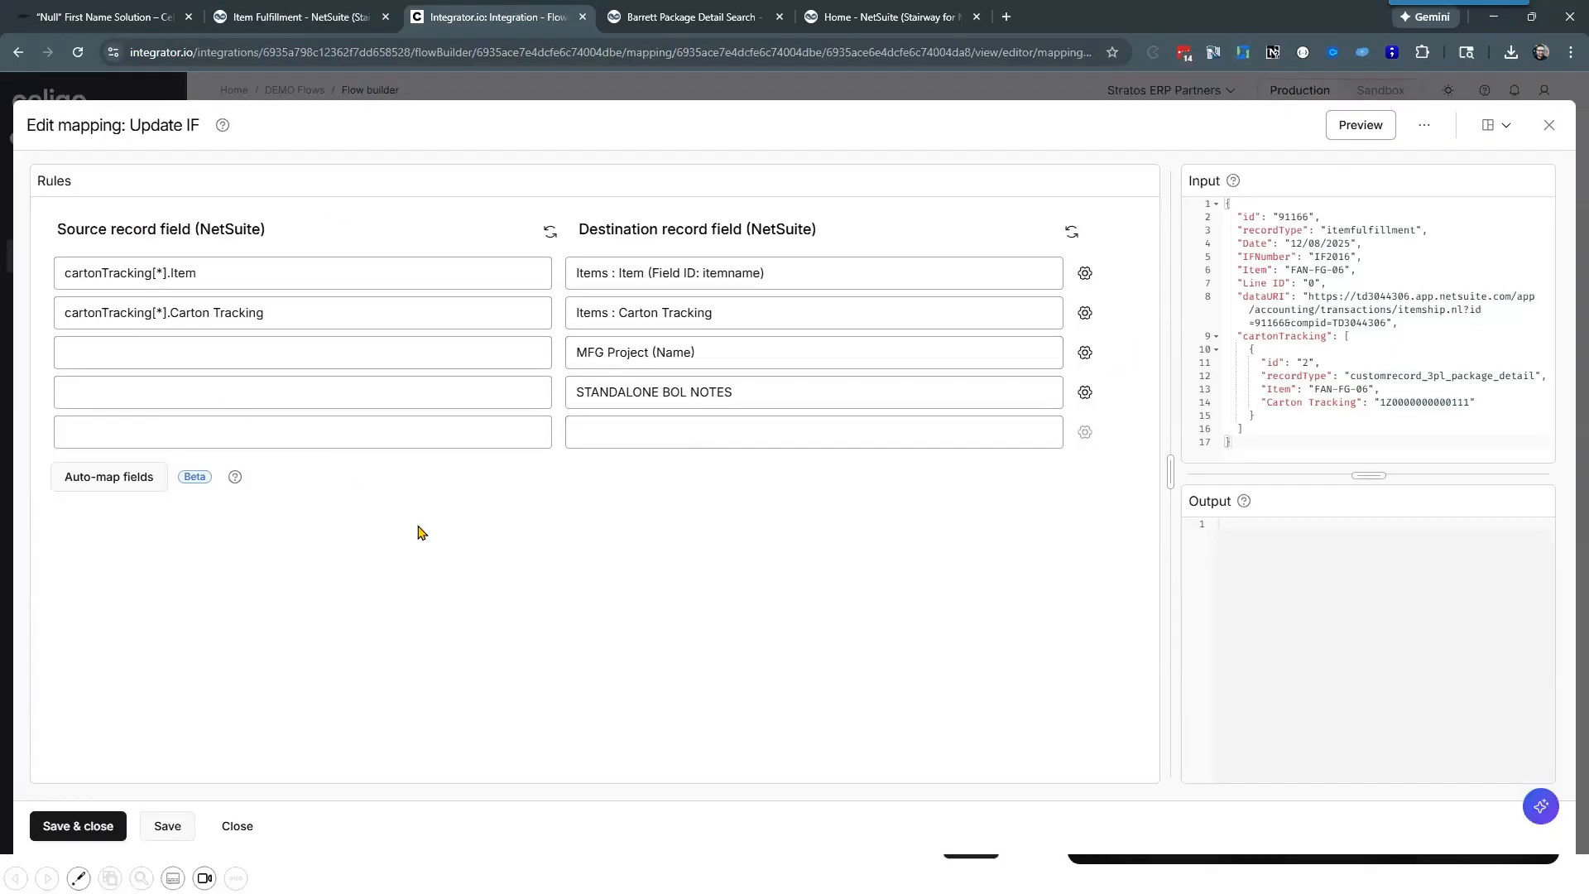
{"action": "left_click", "coordinate": [590, 434]}
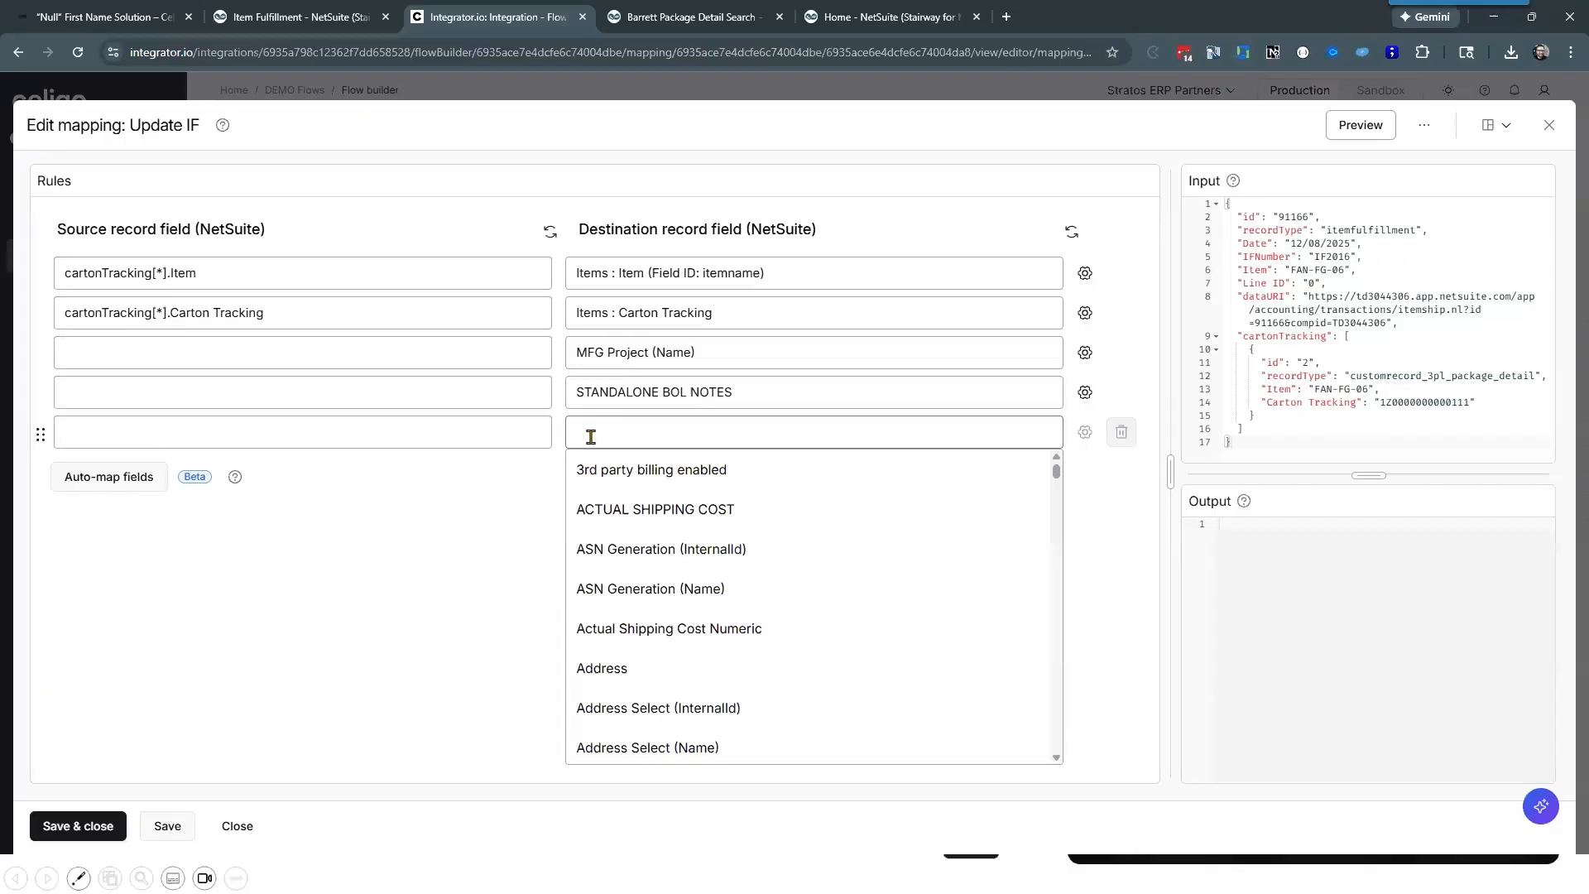
{"action": "type", "text": "use"}
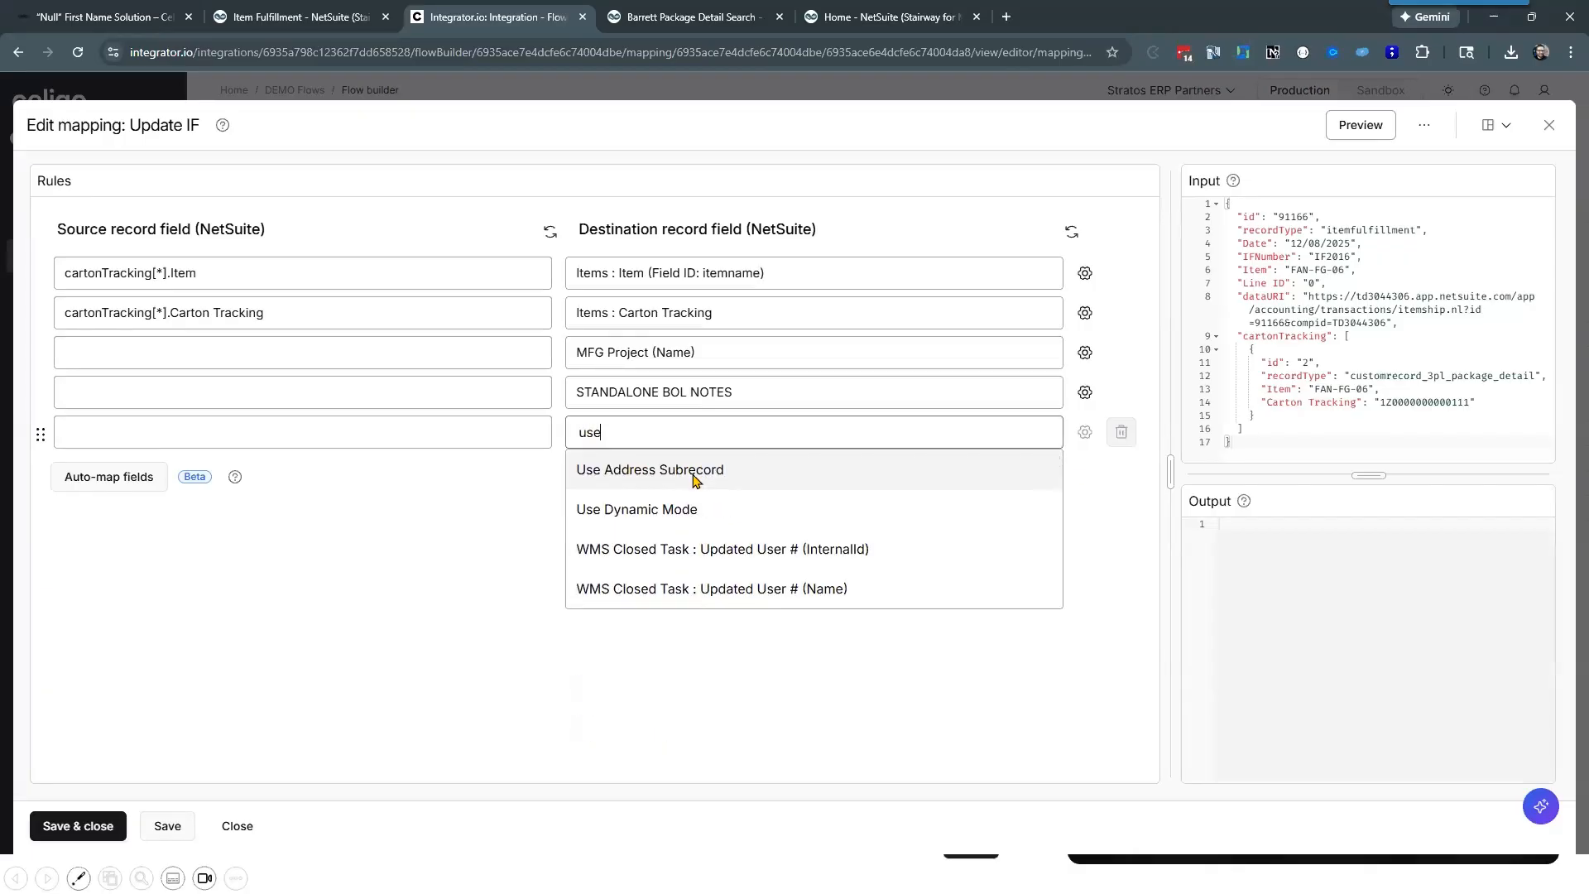
{"action": "left_click", "coordinate": [639, 515]}
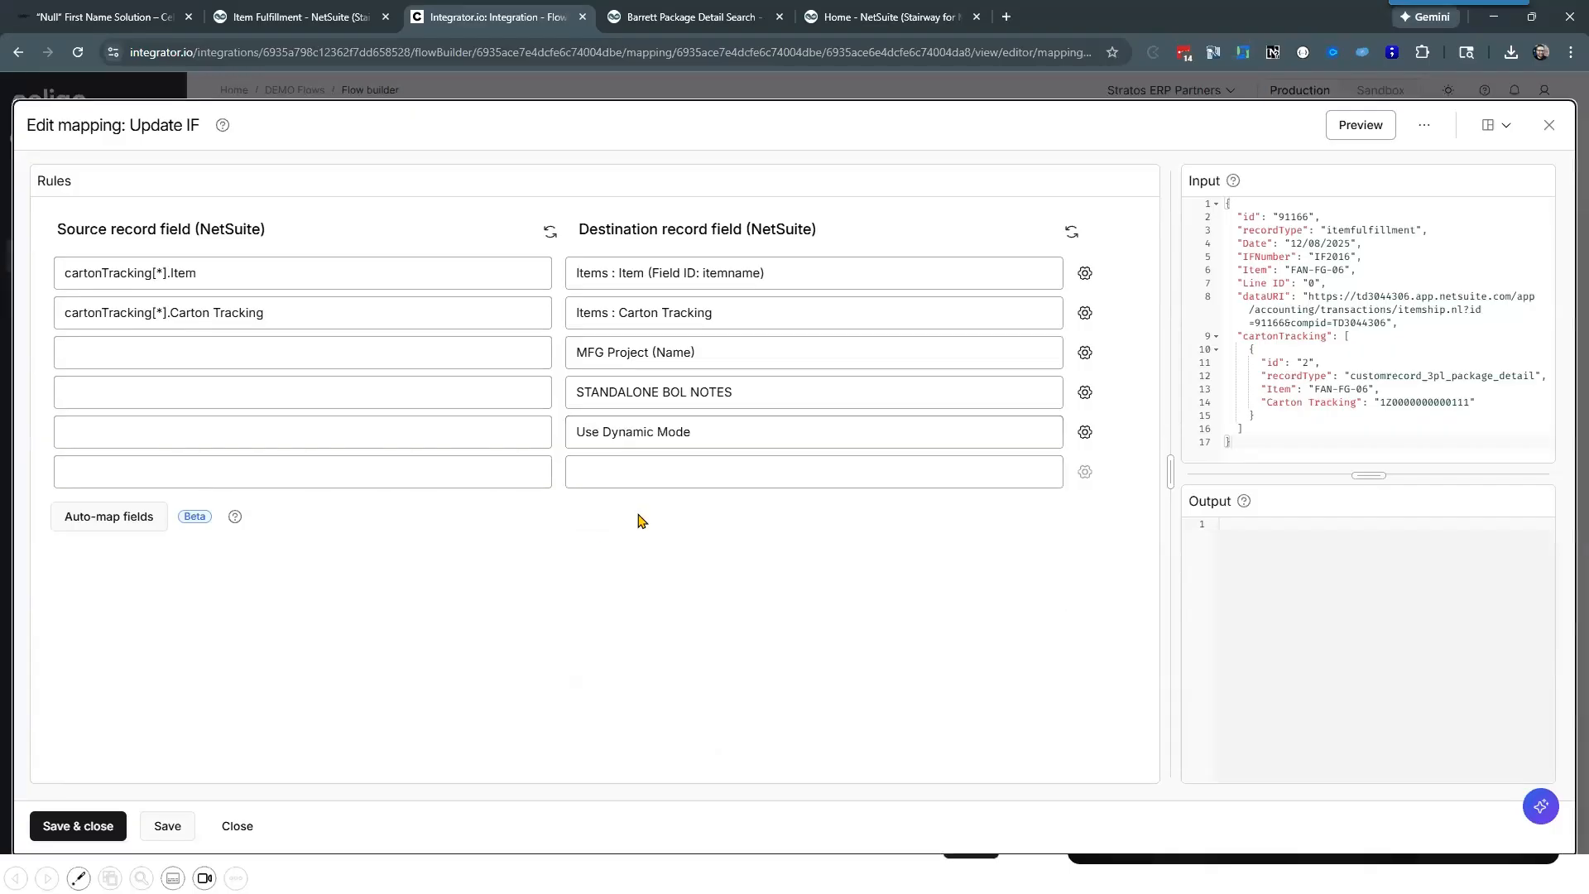
{"action": "left_click", "coordinate": [1085, 432]}
{"action": "left_click", "coordinate": [1013, 334]}
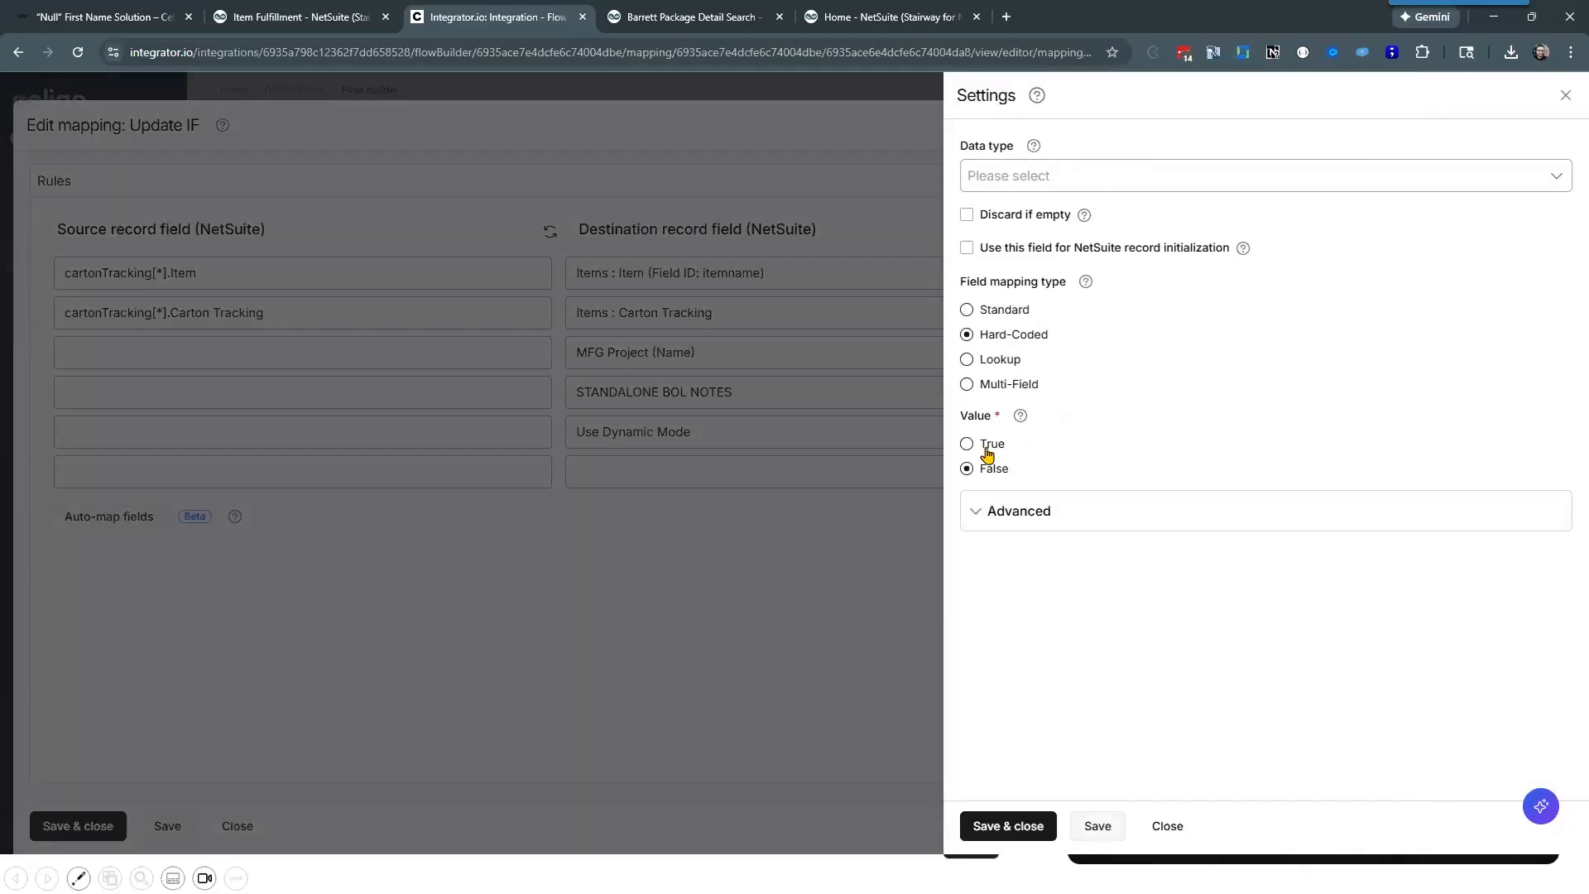
{"action": "left_click", "coordinate": [1009, 826]}
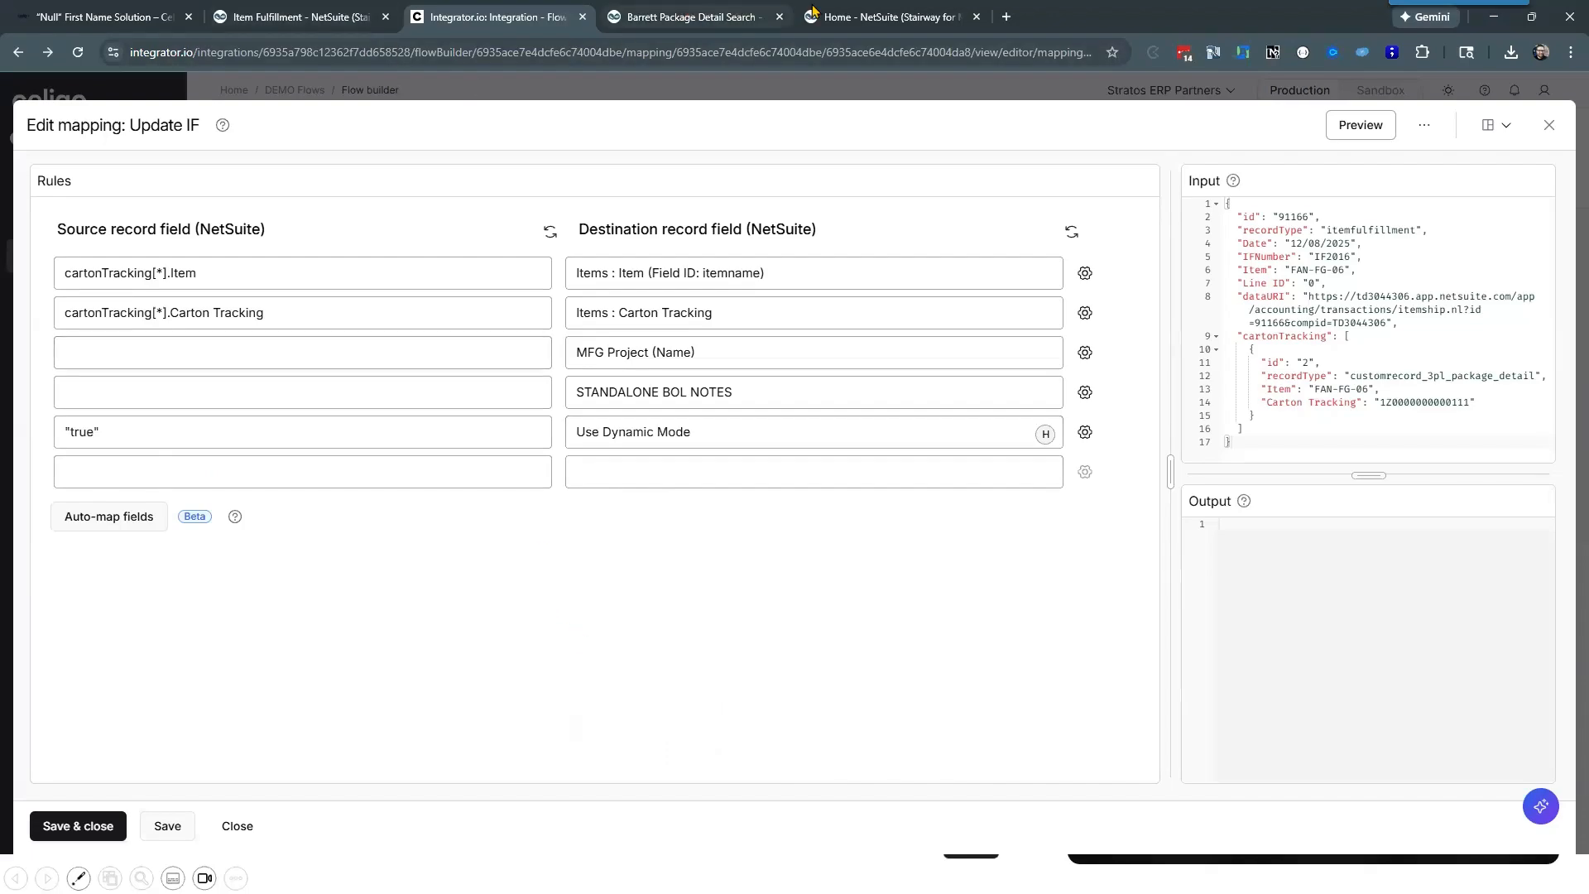
Step: Switch to NetSuite and open the recently viewed Superior Home Ventilation customer record in a separate browser tab
{"action": "left_click", "coordinate": [298, 17]}
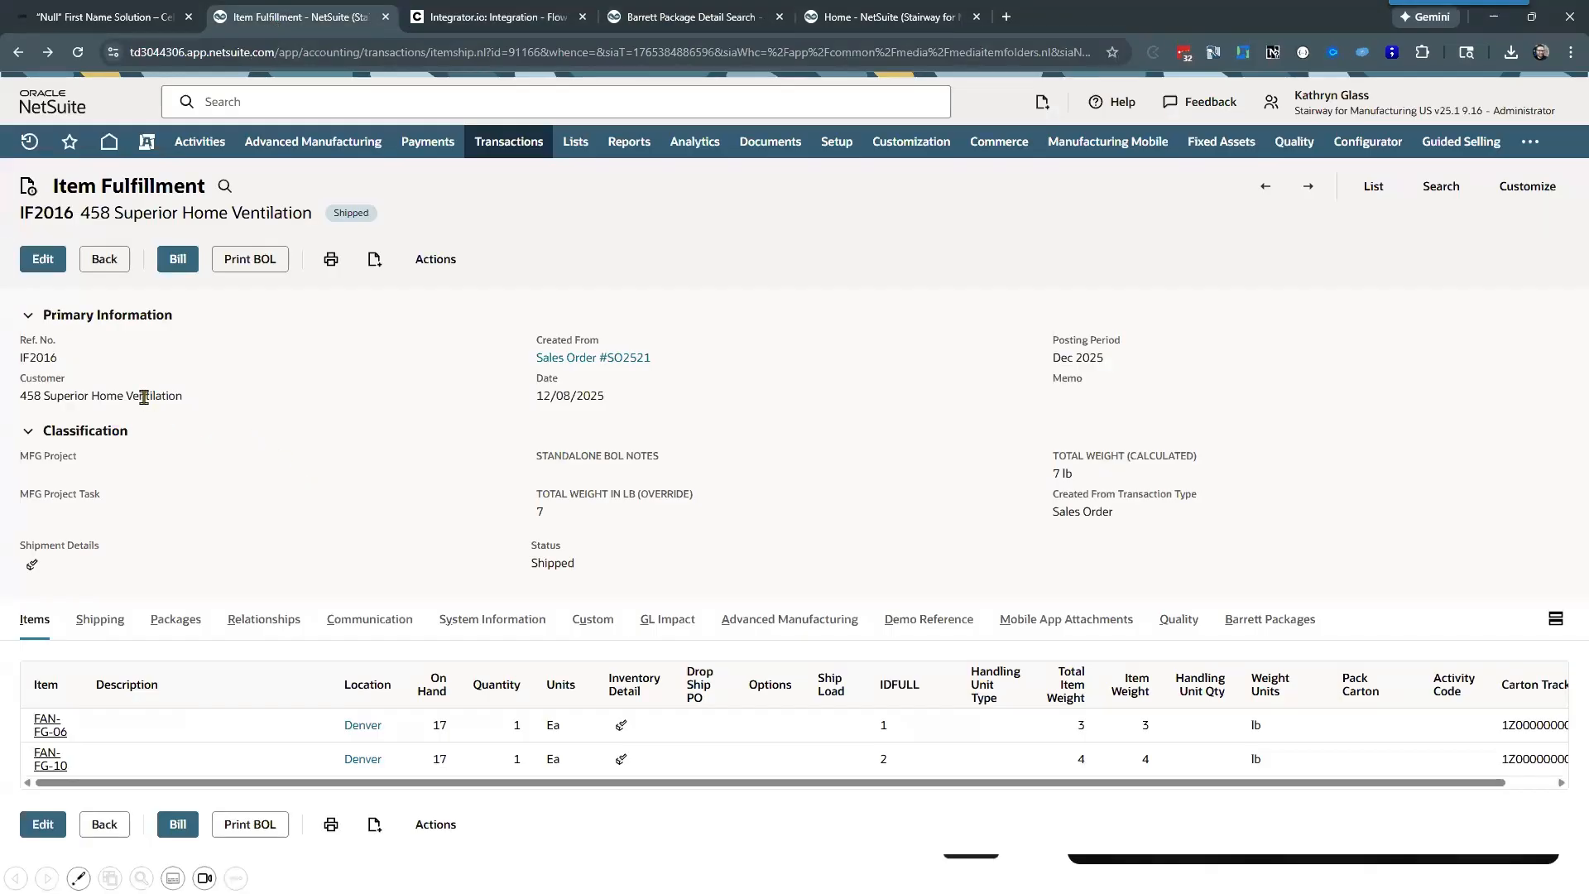
{"action": "mouse_move", "coordinate": [30, 144]}
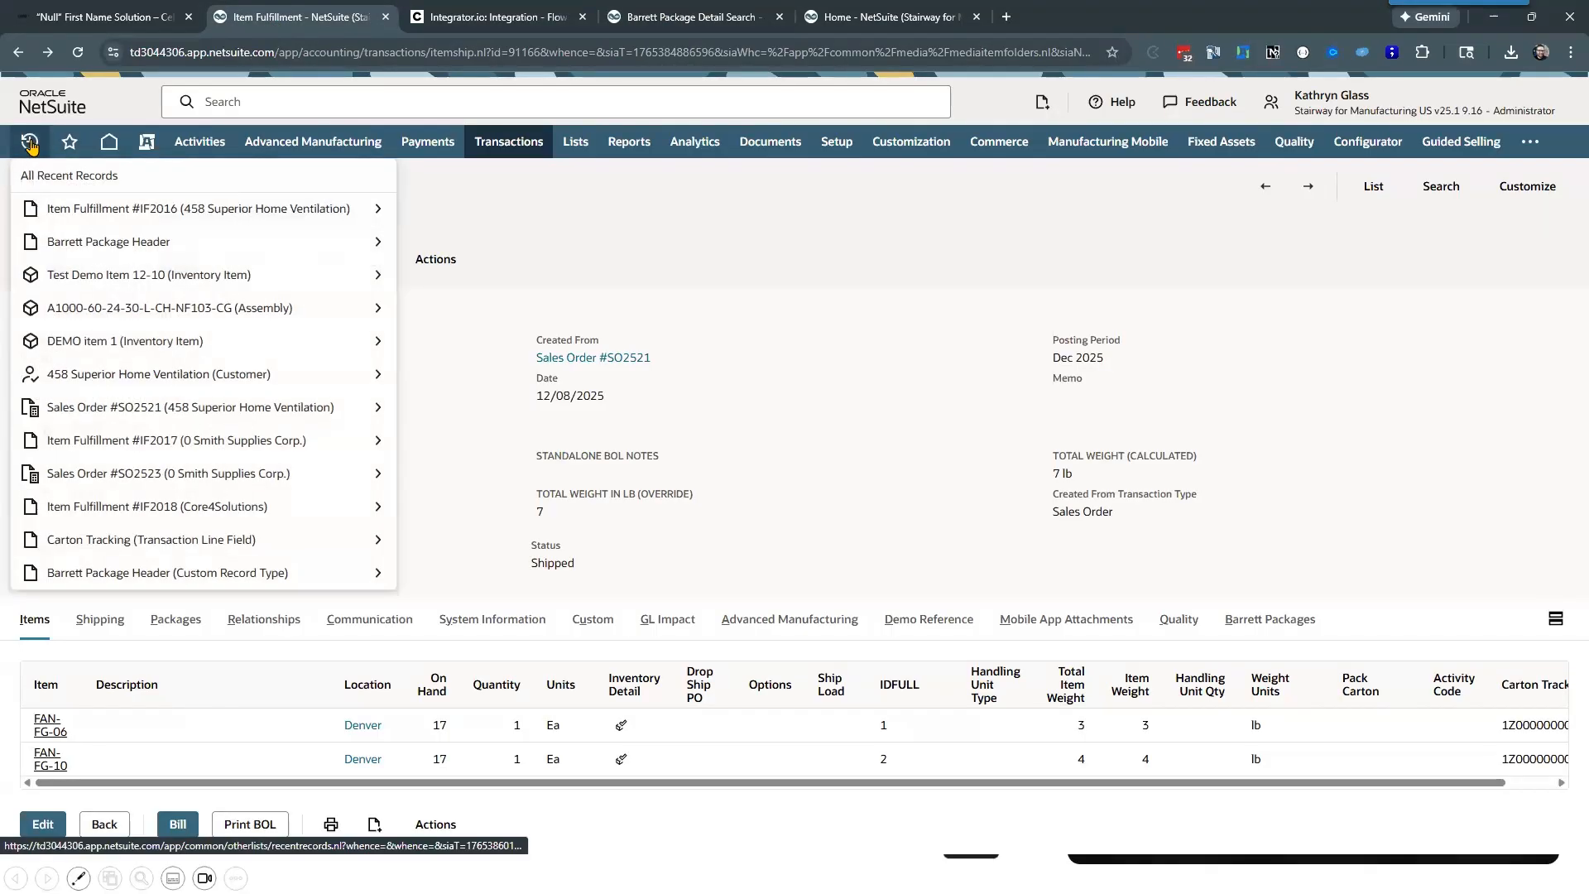
{"action": "left_click", "coordinate": [99, 380]}
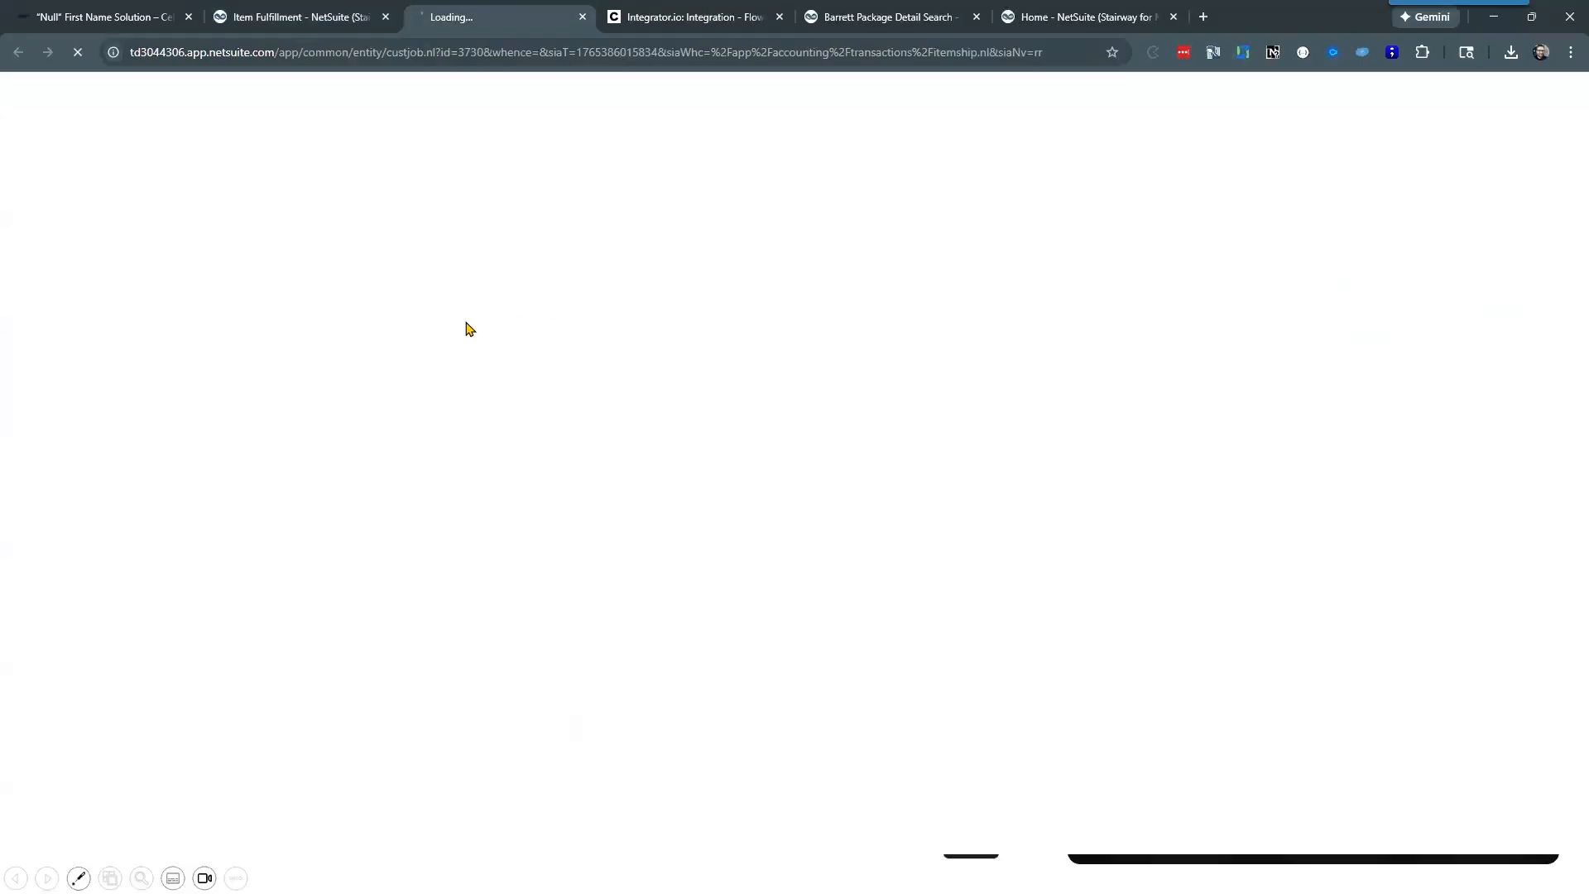
Step: Start a new sales order from the item fulfillment page and close the Barrett Package Detail Search page
{"action": "left_click", "coordinate": [288, 17]}
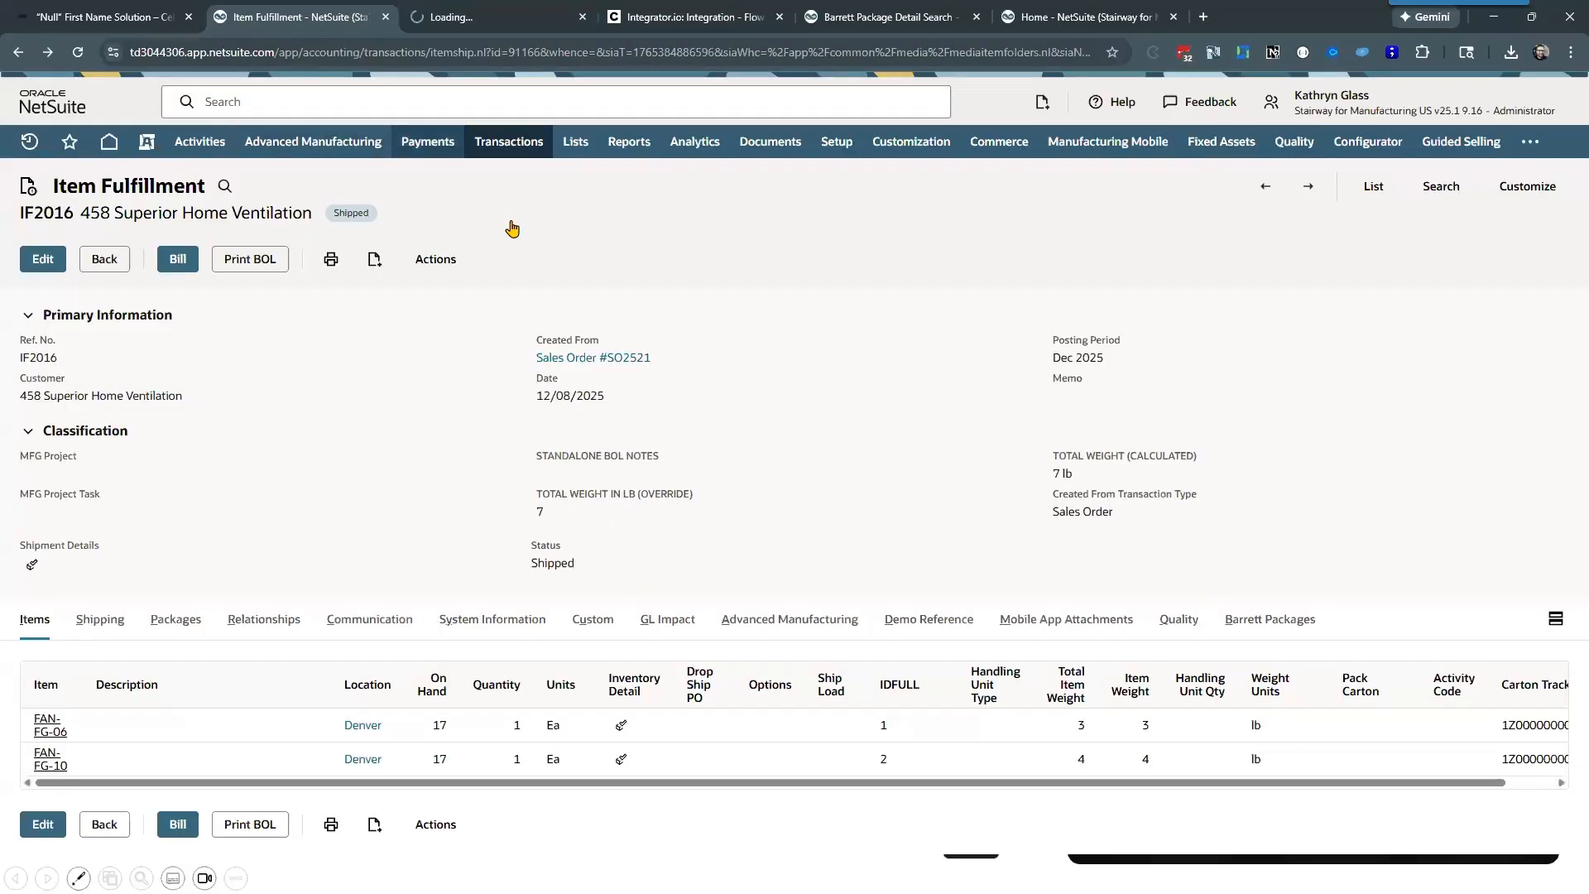
{"action": "mouse_move", "coordinate": [509, 142]}
{"action": "mouse_move", "coordinate": [580, 307]}
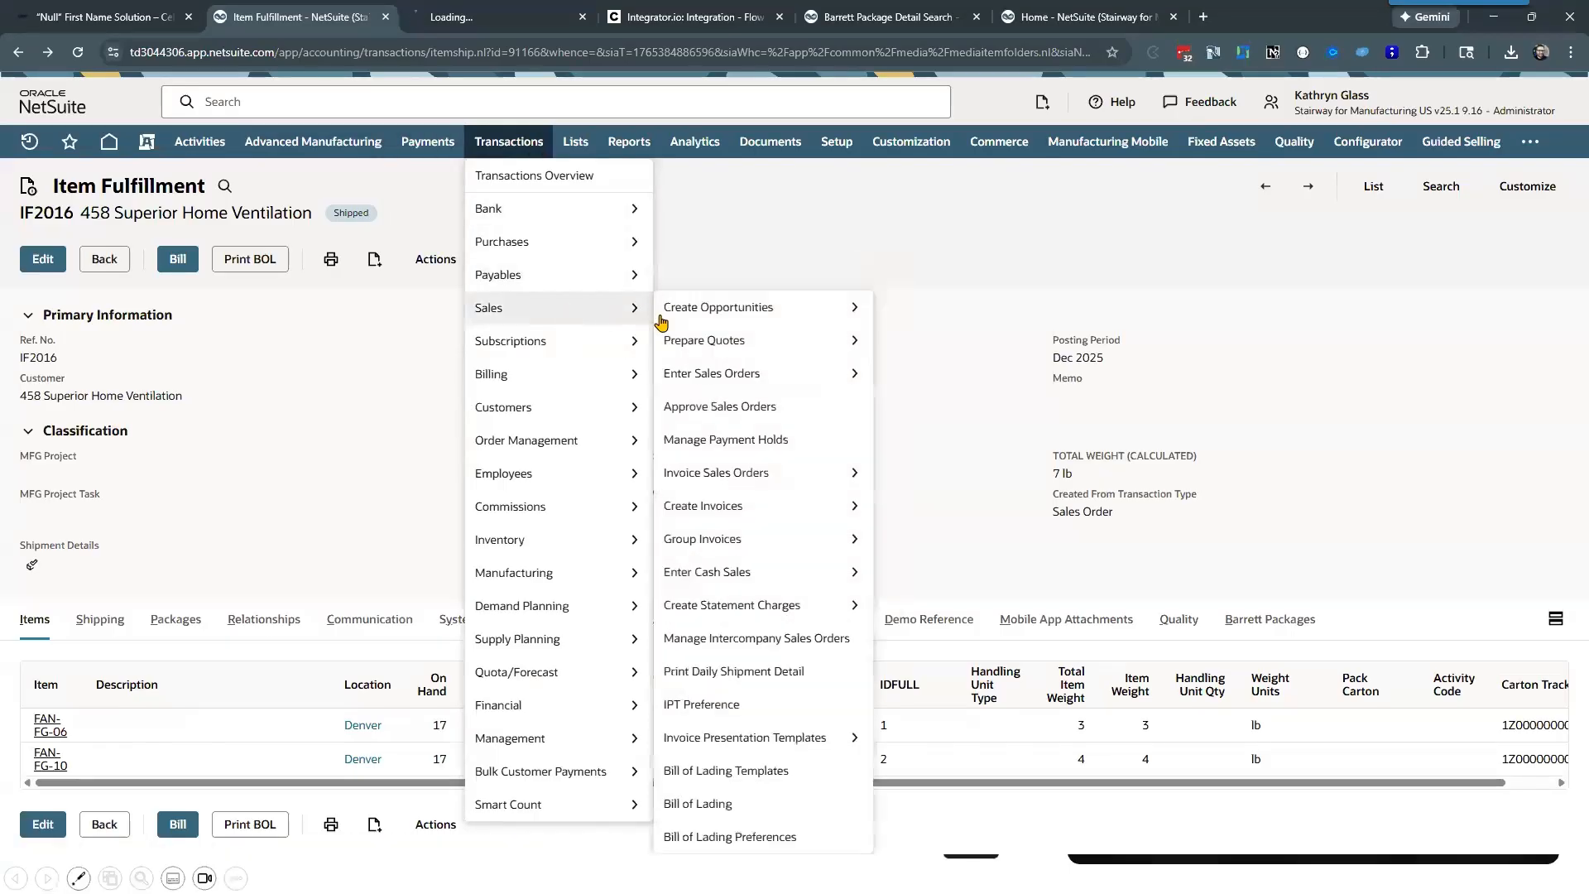
{"action": "mouse_move", "coordinate": [852, 372]}
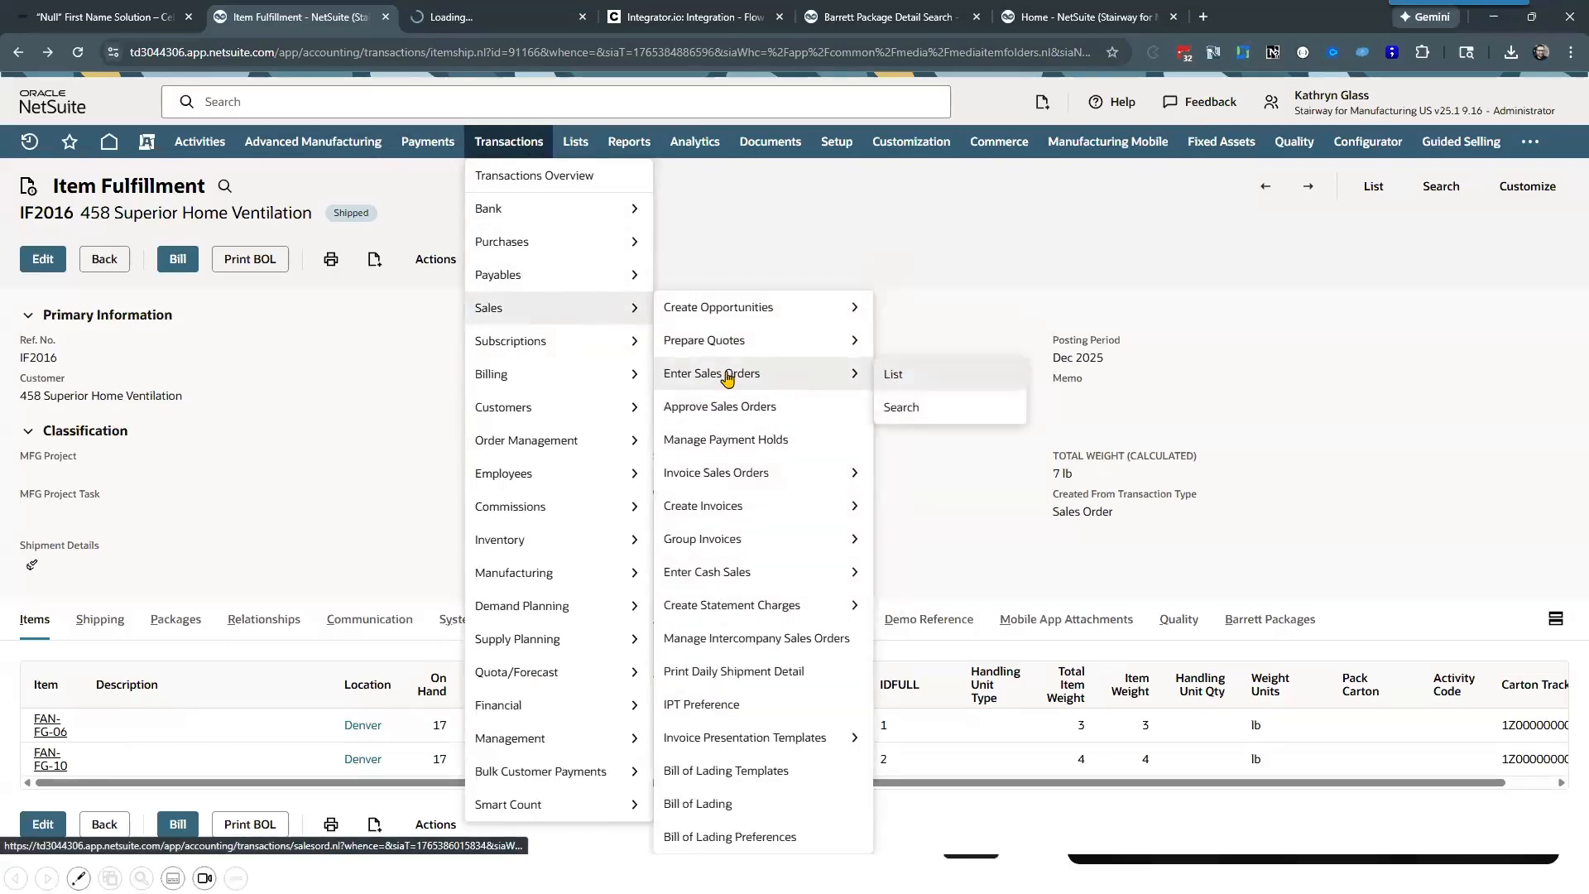
{"action": "left_click", "coordinate": [890, 378]}
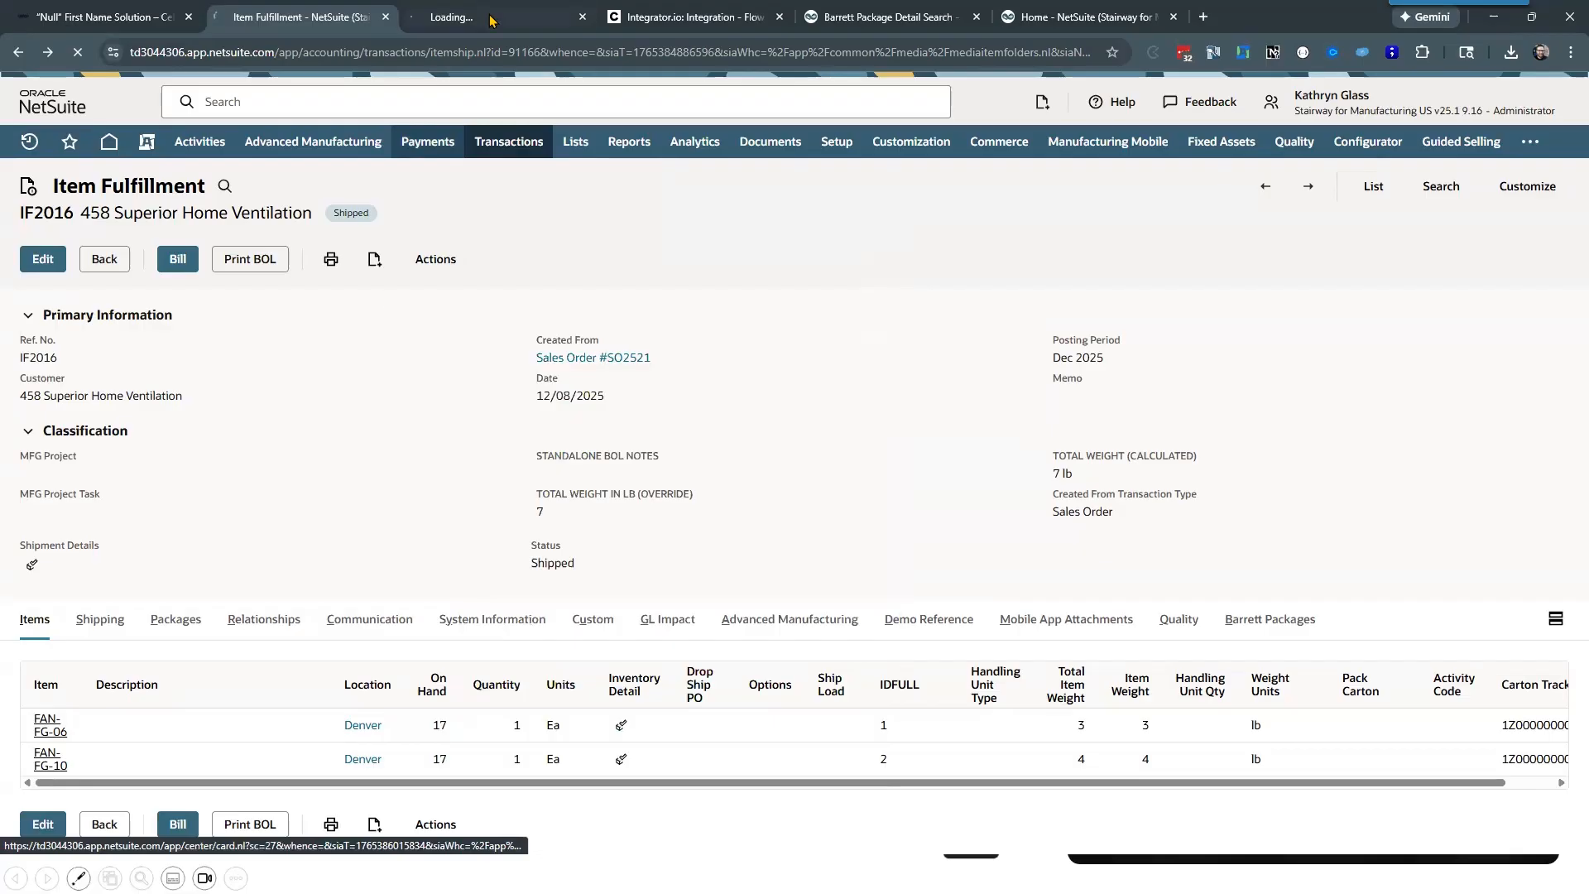
{"action": "left_click", "coordinate": [459, 25]}
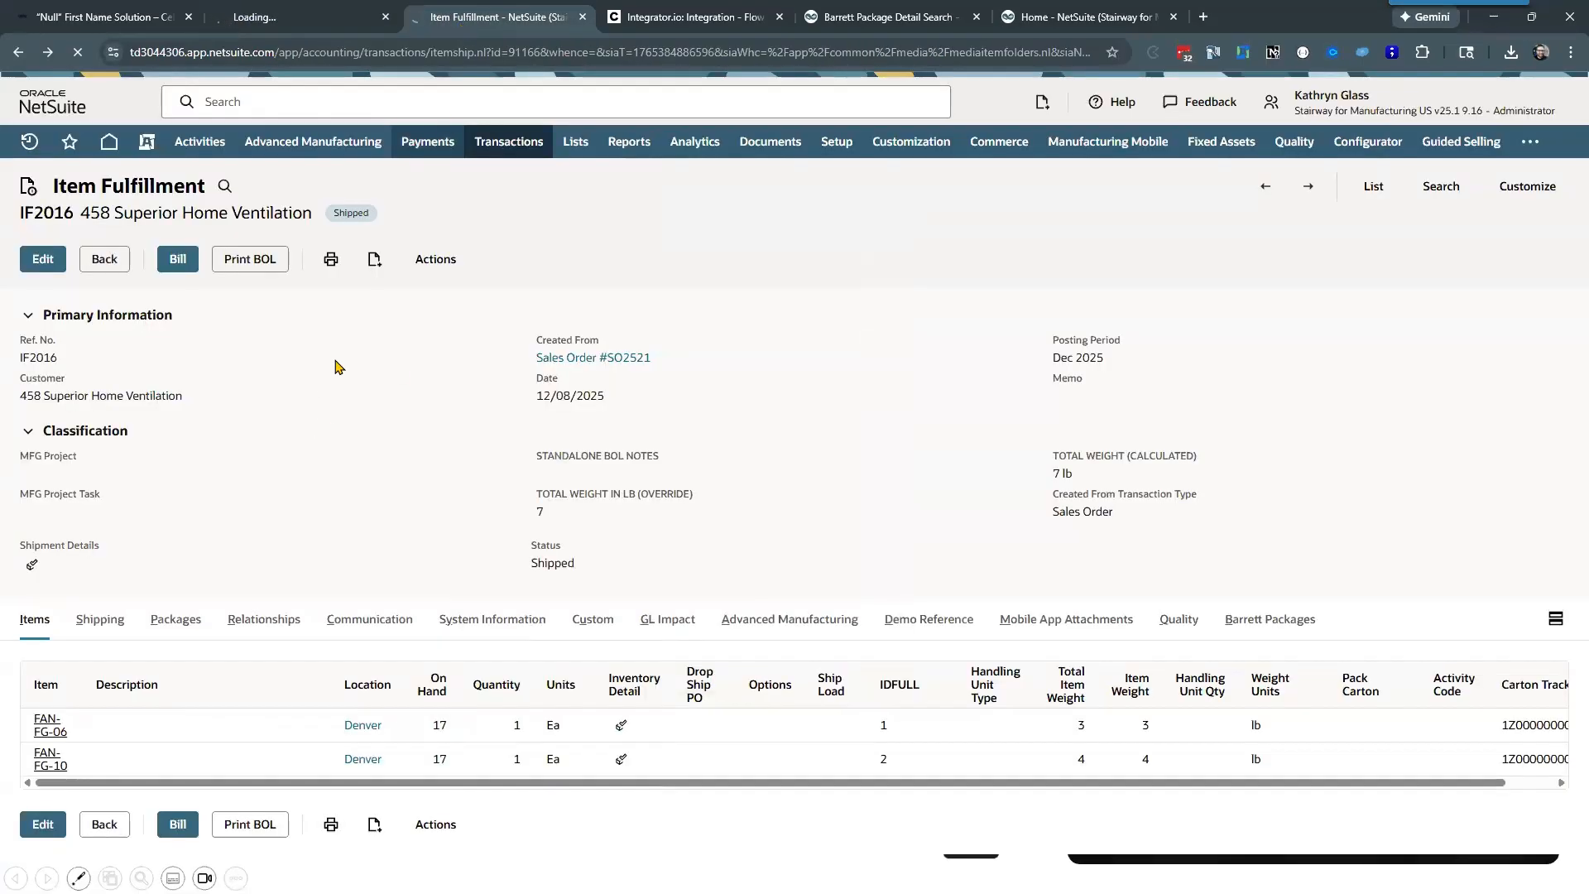
{"action": "left_click", "coordinate": [978, 17]}
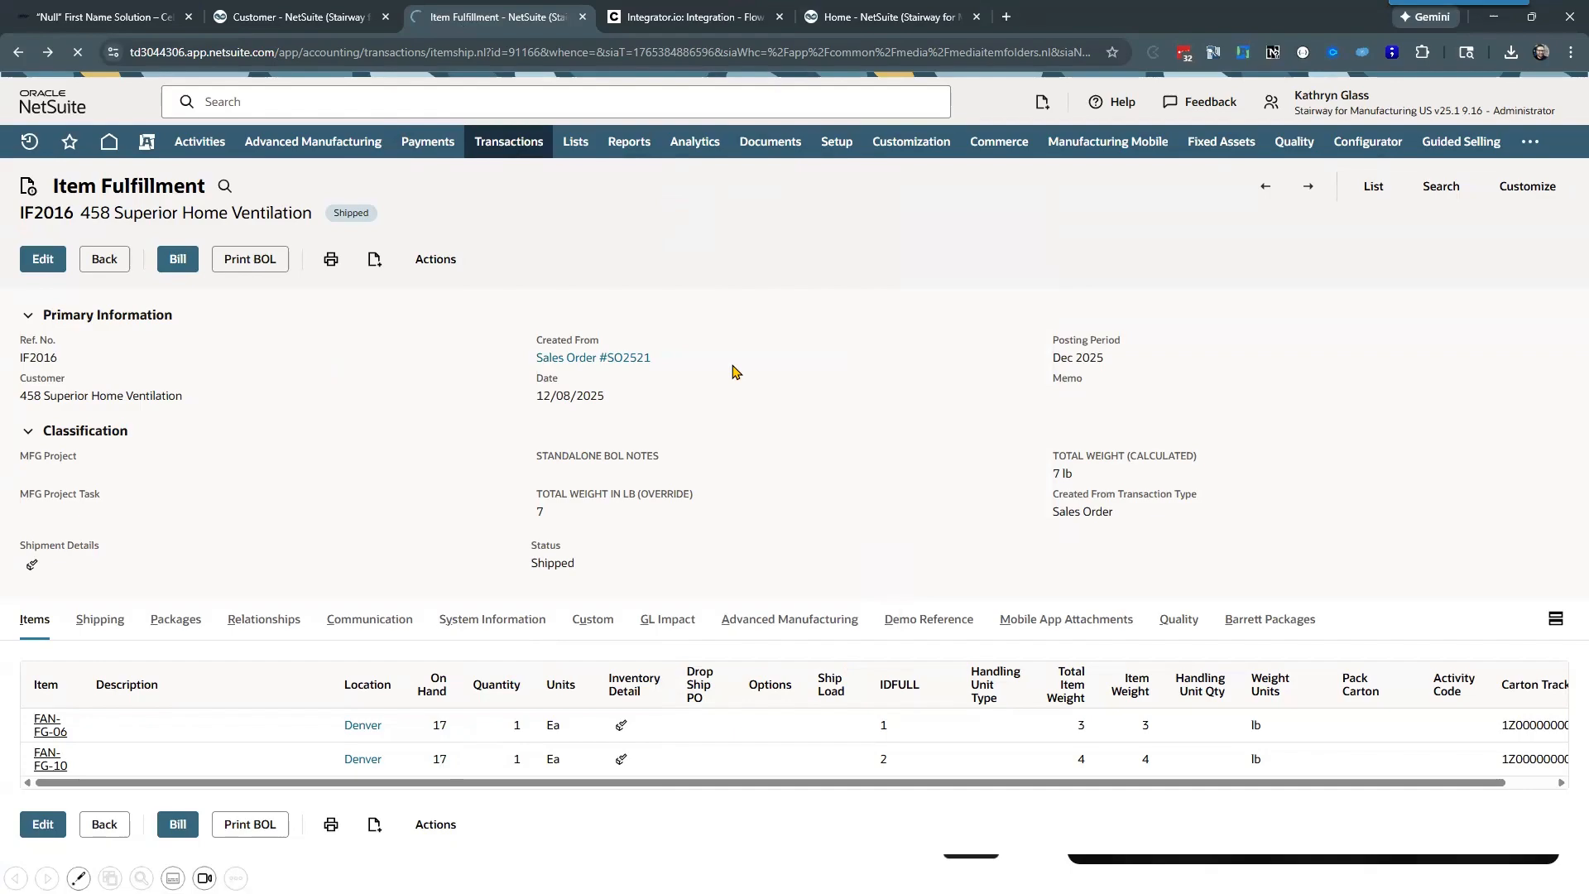
Step: Copy the full customer heading, including the number and company name, from the Superior Home Ventilation record
{"action": "left_click", "coordinate": [306, 17]}
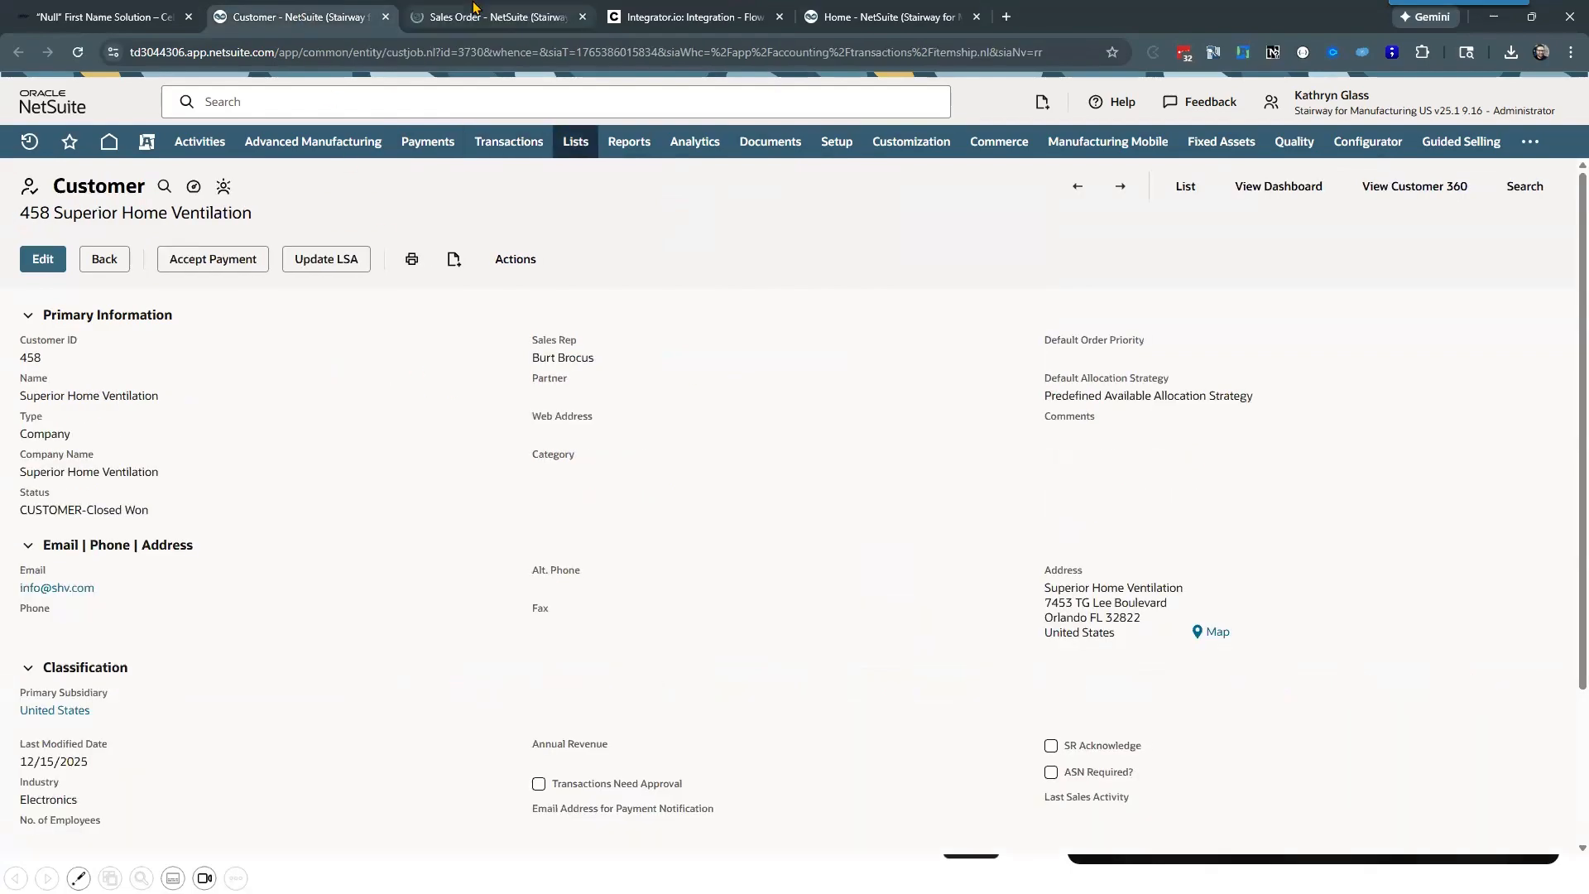
{"action": "left_click_drag", "start_coordinate": [20, 396], "coordinate": [184, 397]}
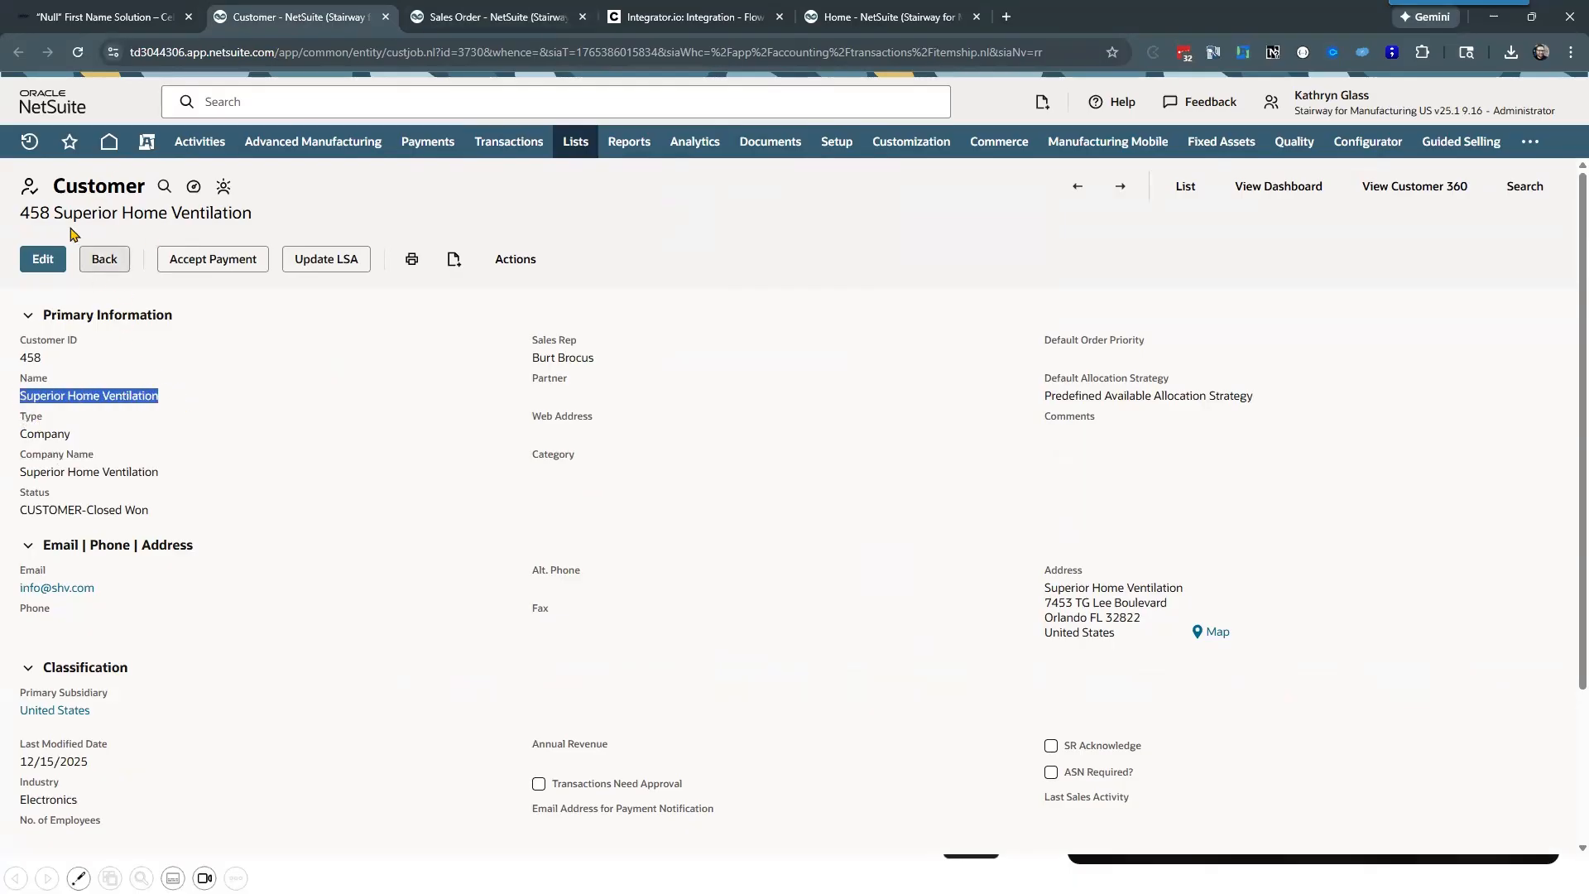
{"action": "left_click_drag", "start_coordinate": [18, 213], "coordinate": [259, 213]}
{"action": "key", "text": "ctrl+c"}
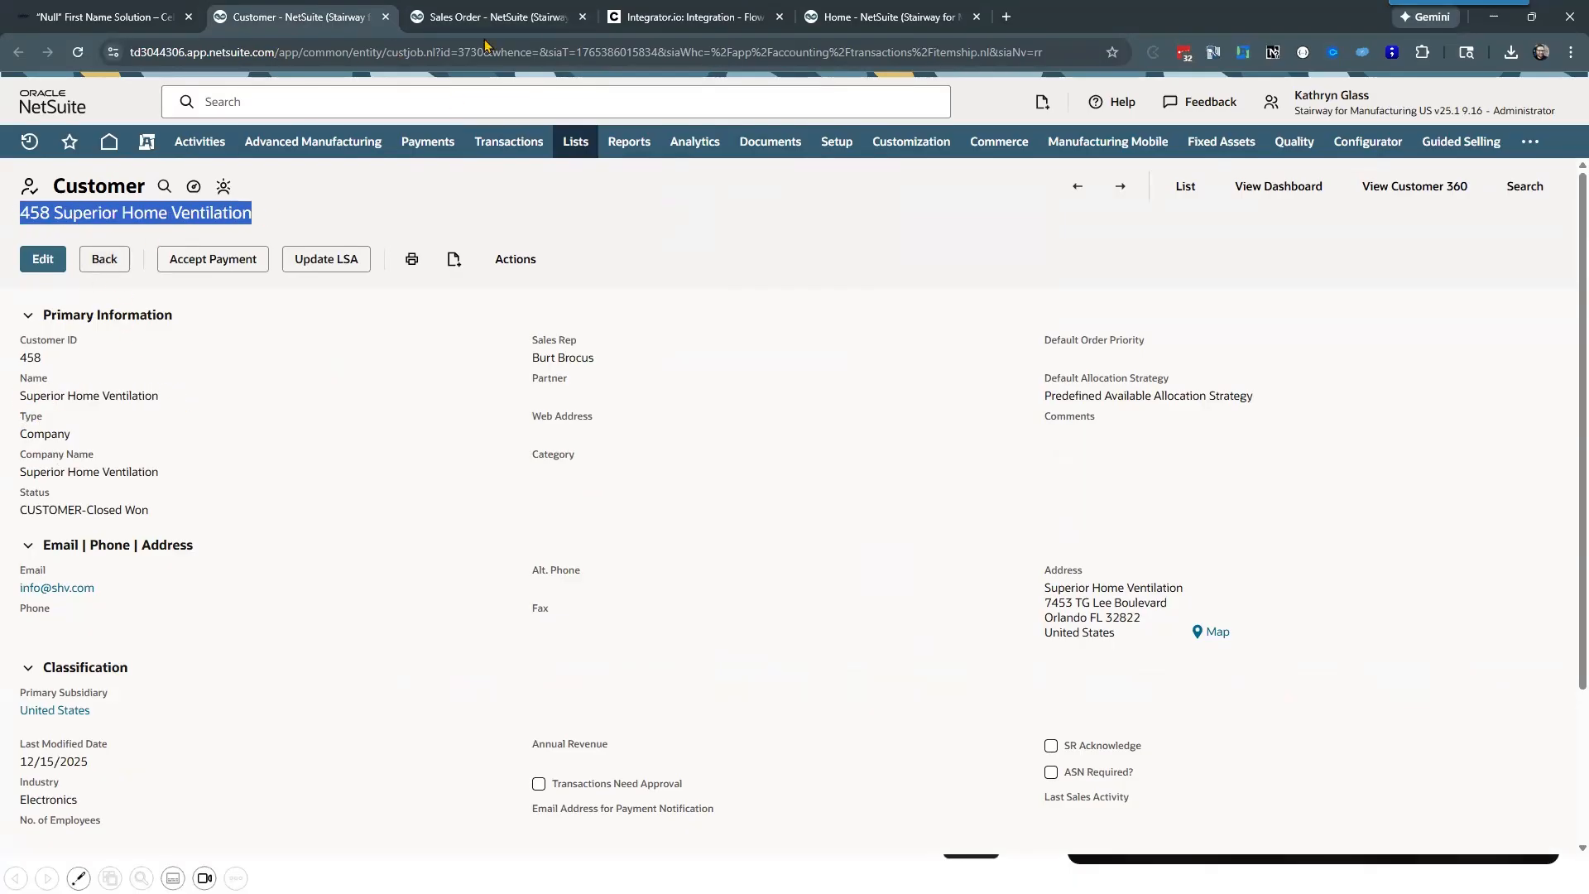
Step: Set the new sales order's customer to Superior Home Ventilation and review the subsidiary and sales information fields it fills
{"action": "left_click", "coordinate": [493, 17]}
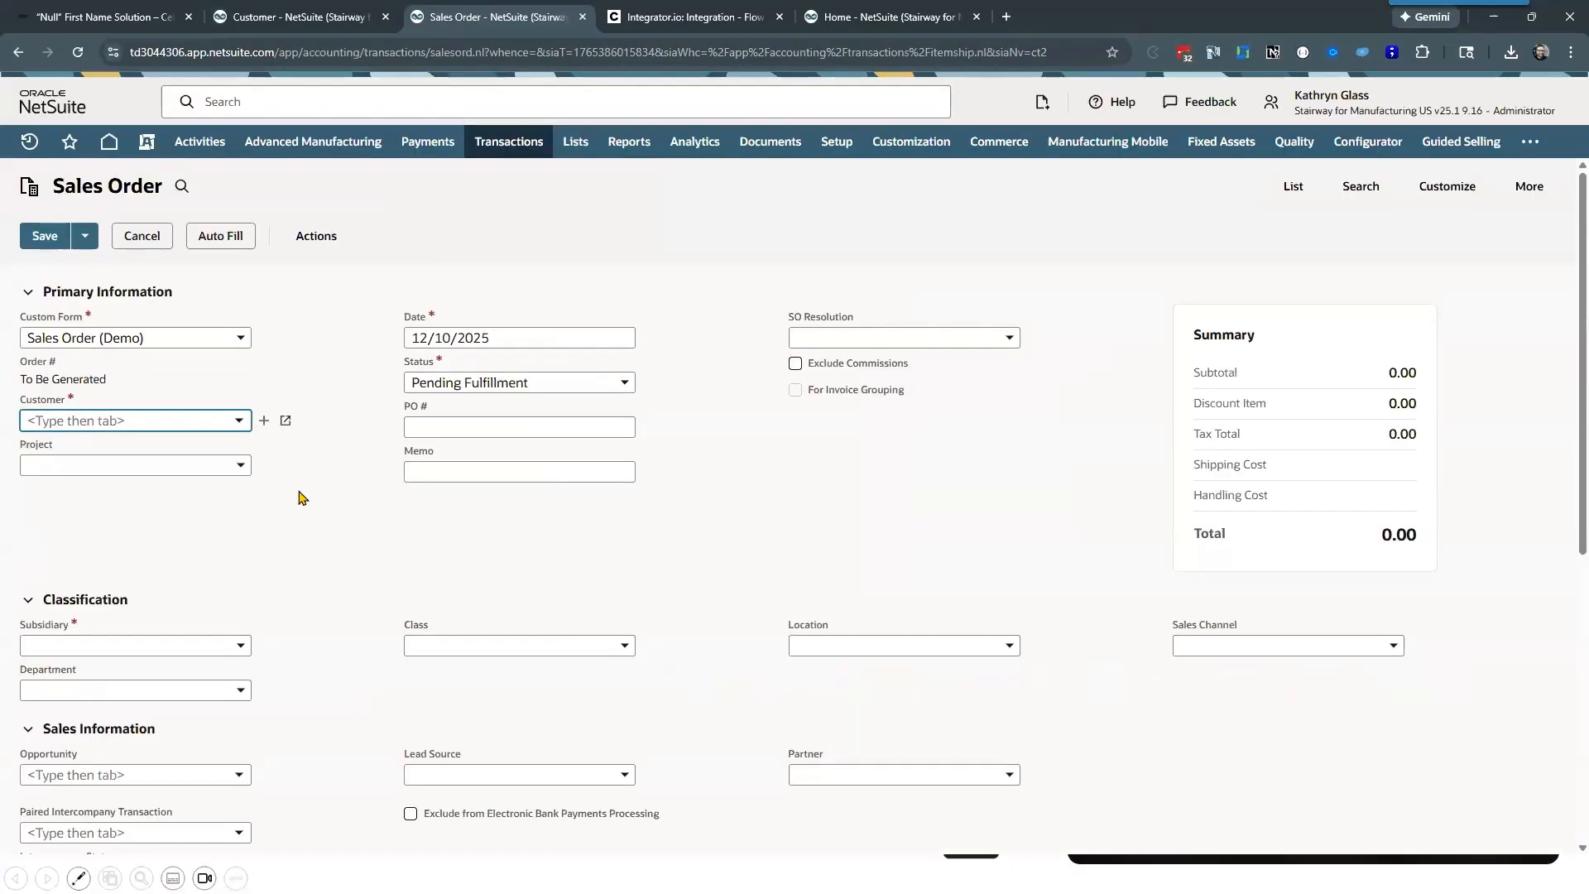
{"action": "scroll", "coordinate": [224, 560], "scroll_direction": "down", "scroll_amount": 1}
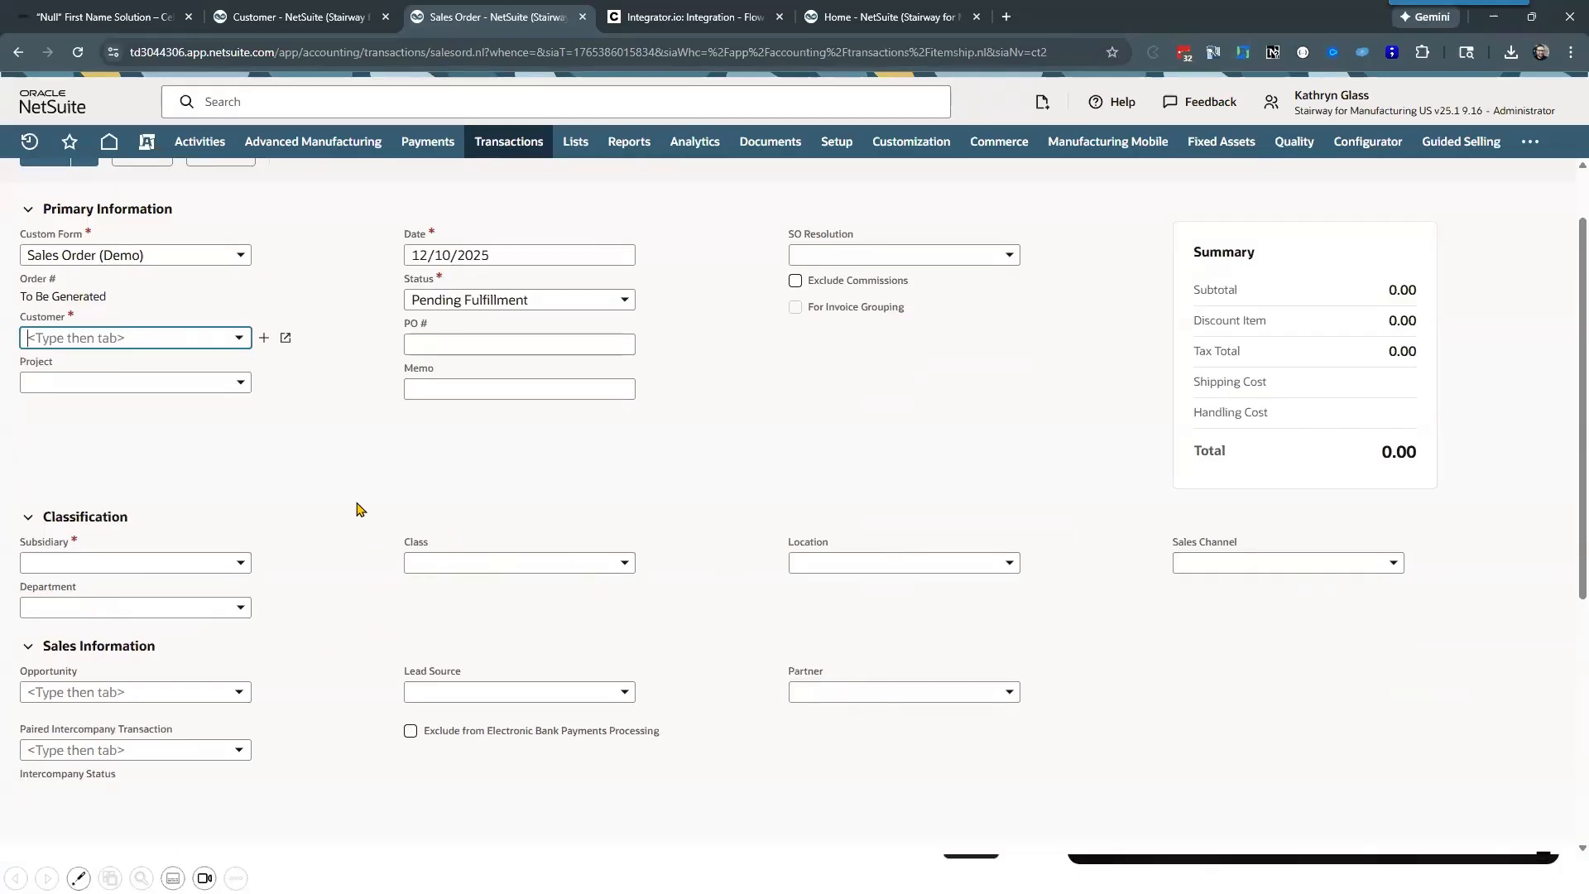
{"action": "key", "text": "ctrl+v"}
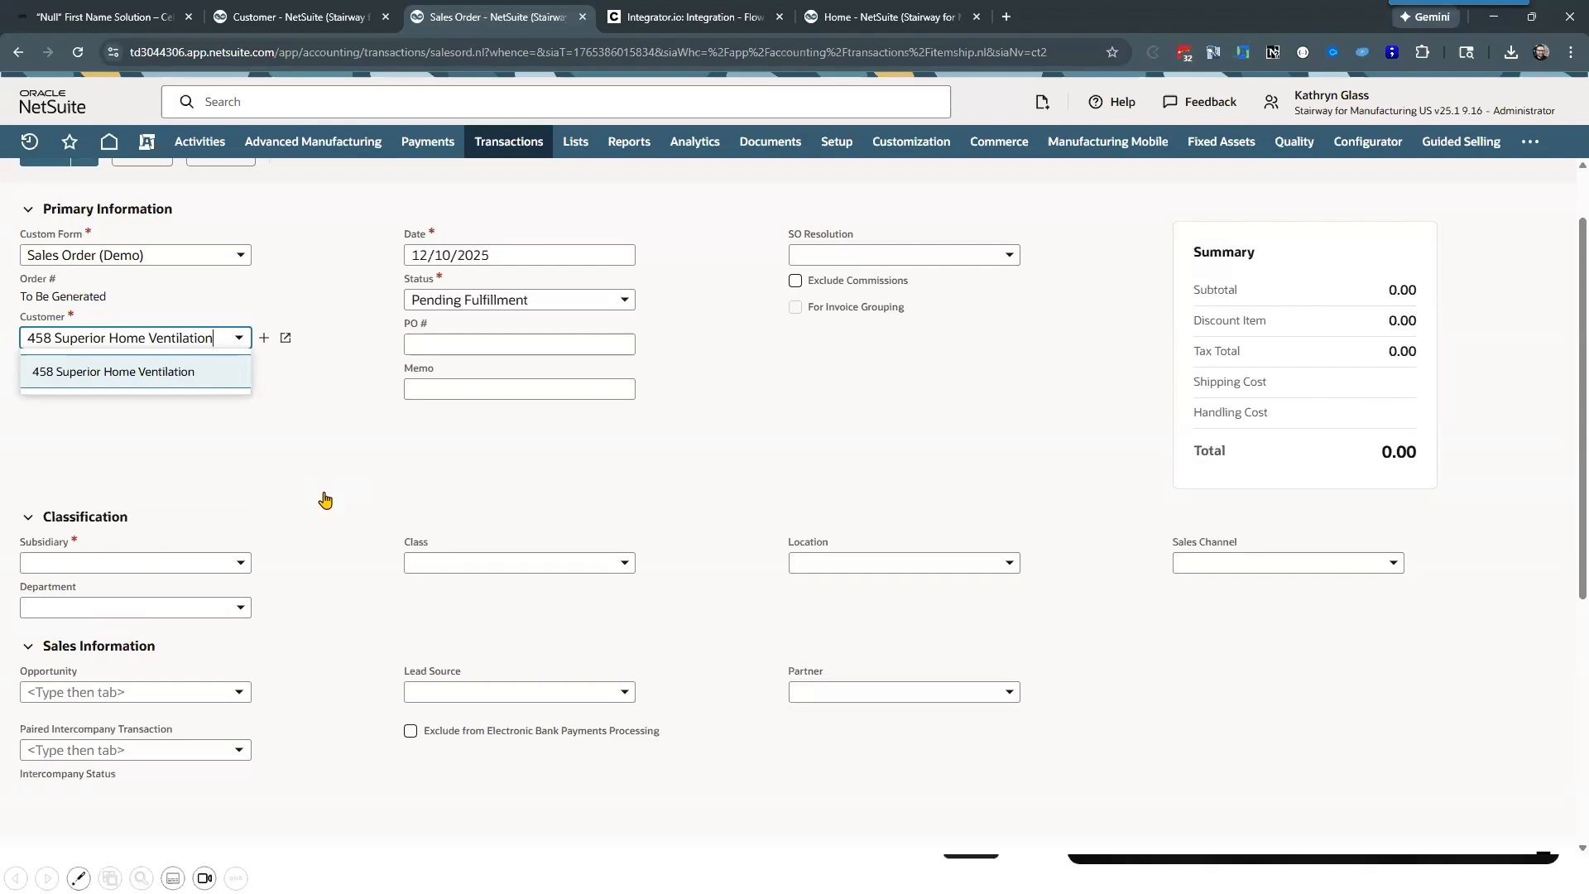
{"action": "key", "text": "Return"}
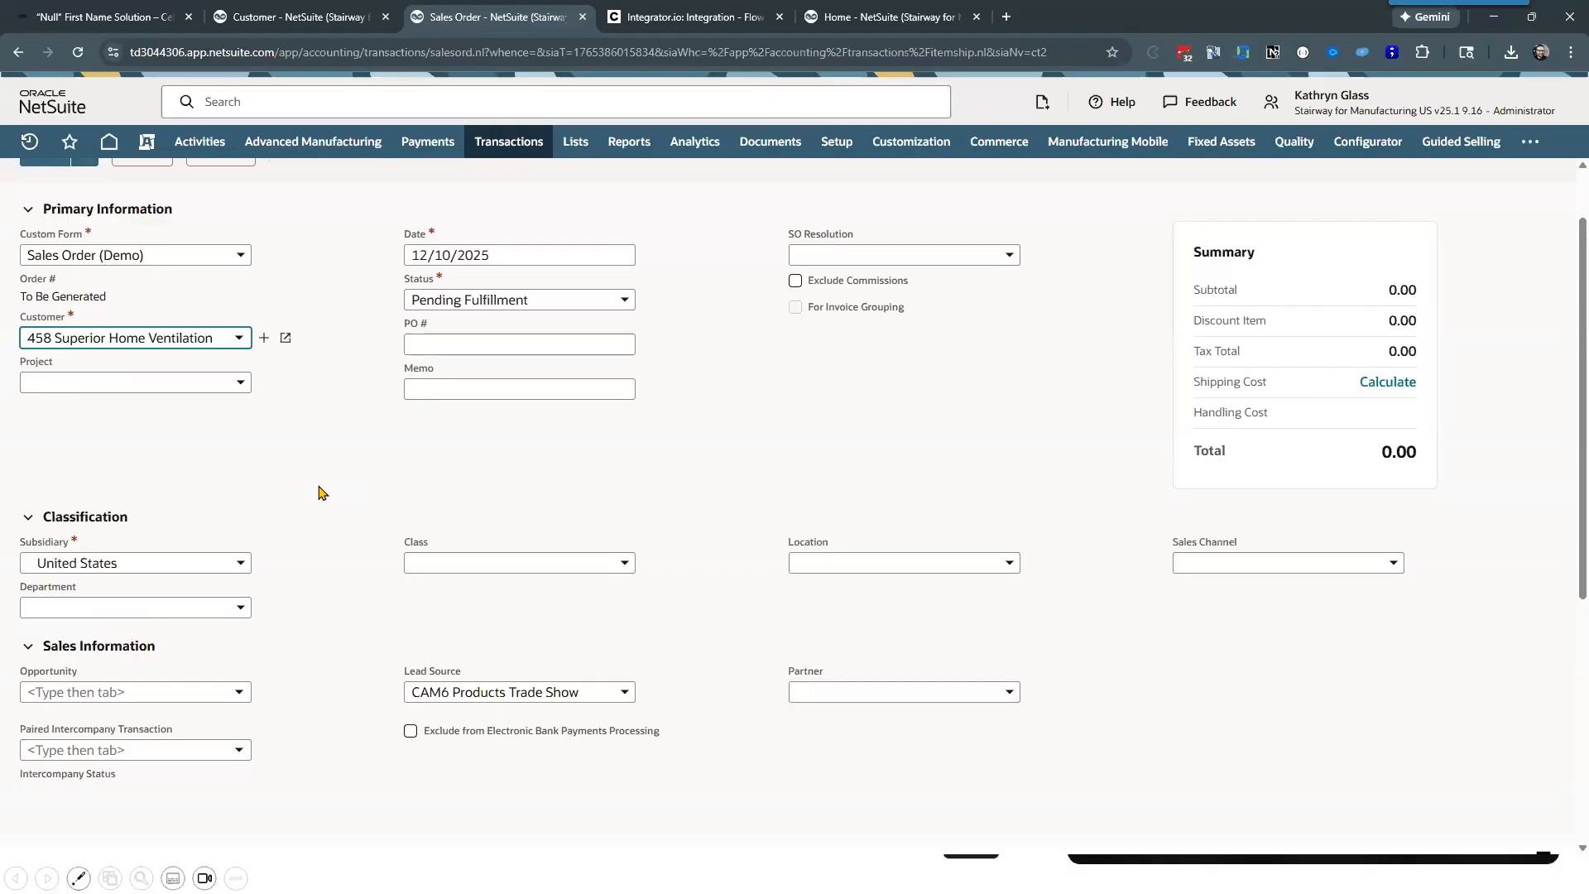
{"action": "left_click", "coordinate": [319, 471]}
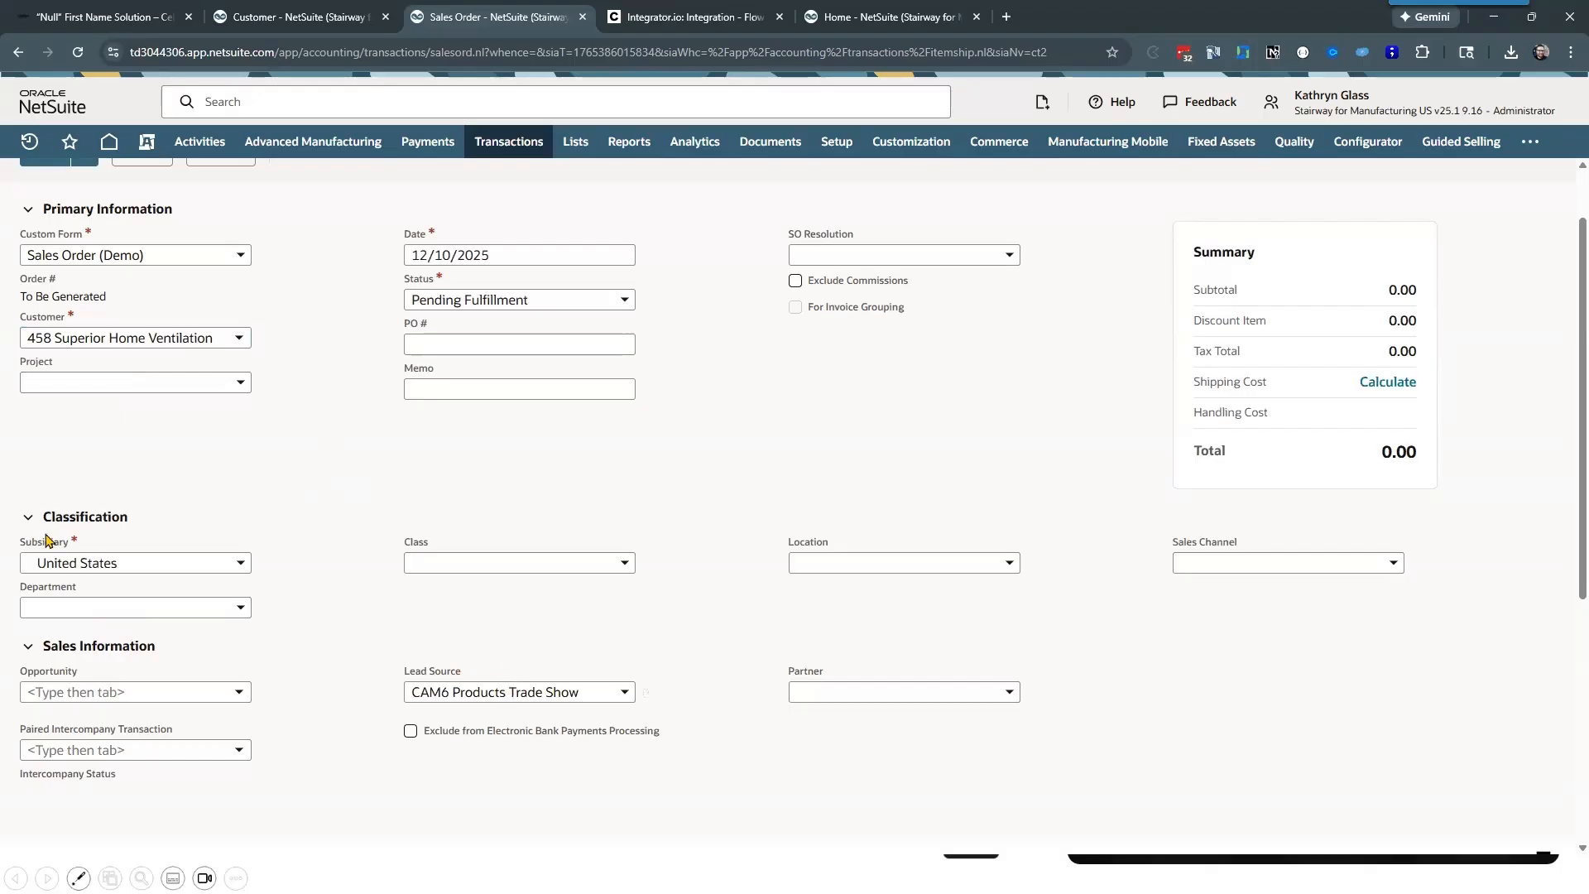
{"action": "scroll", "coordinate": [331, 575], "scroll_direction": "down", "scroll_amount": 3}
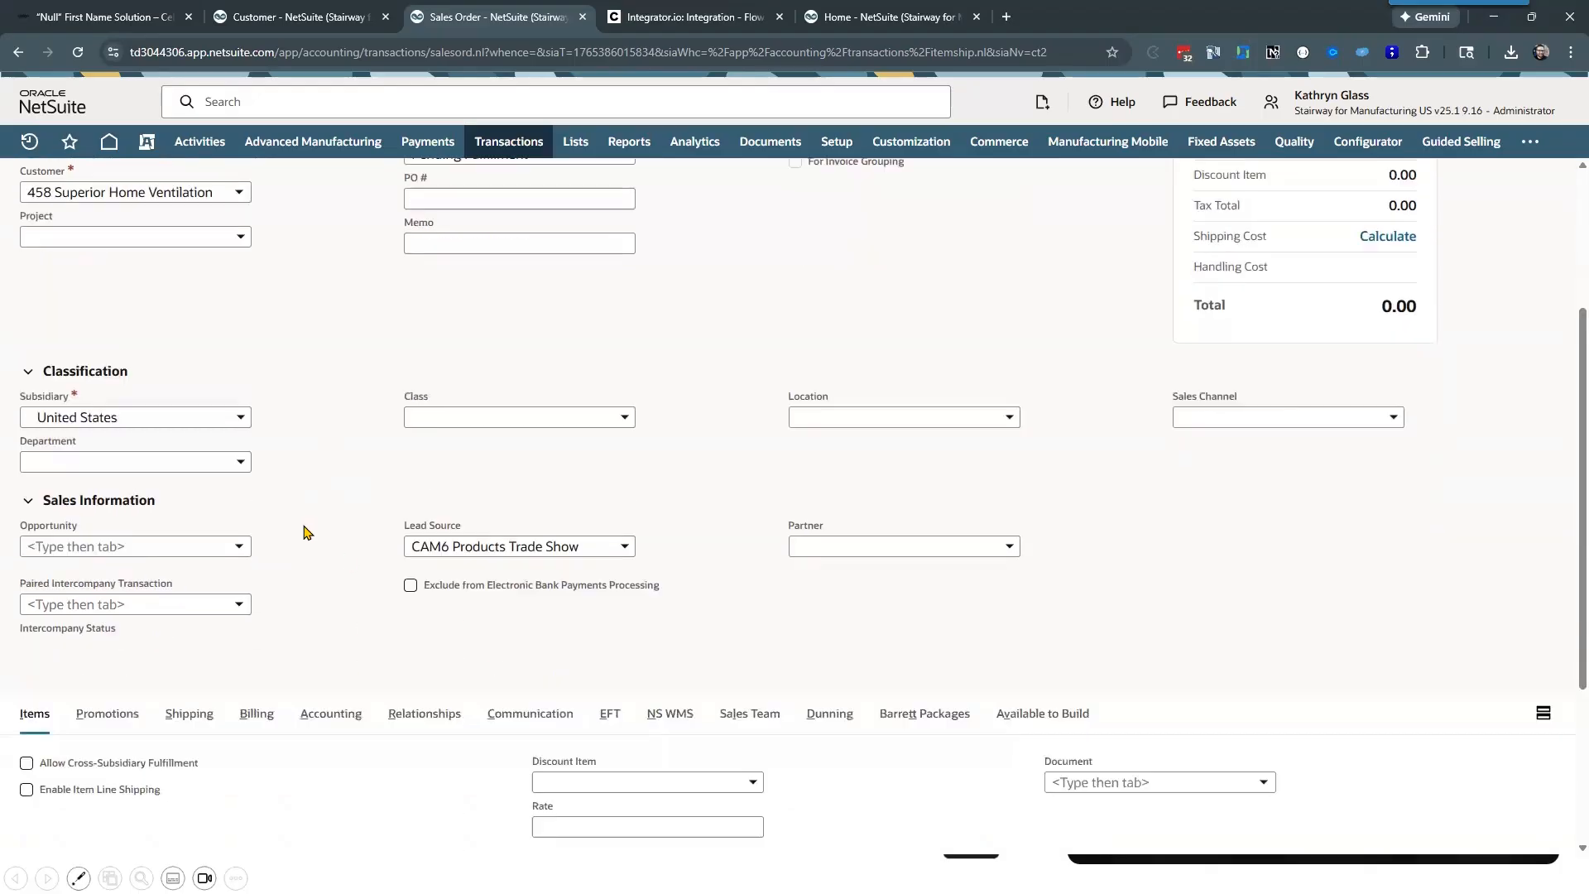
Step: Review the sales order's customer, subsidiary and lead source fields, along with the currency and exchange rate in its accounting details
{"action": "scroll", "coordinate": [305, 532], "scroll_direction": "up", "scroll_amount": 5}
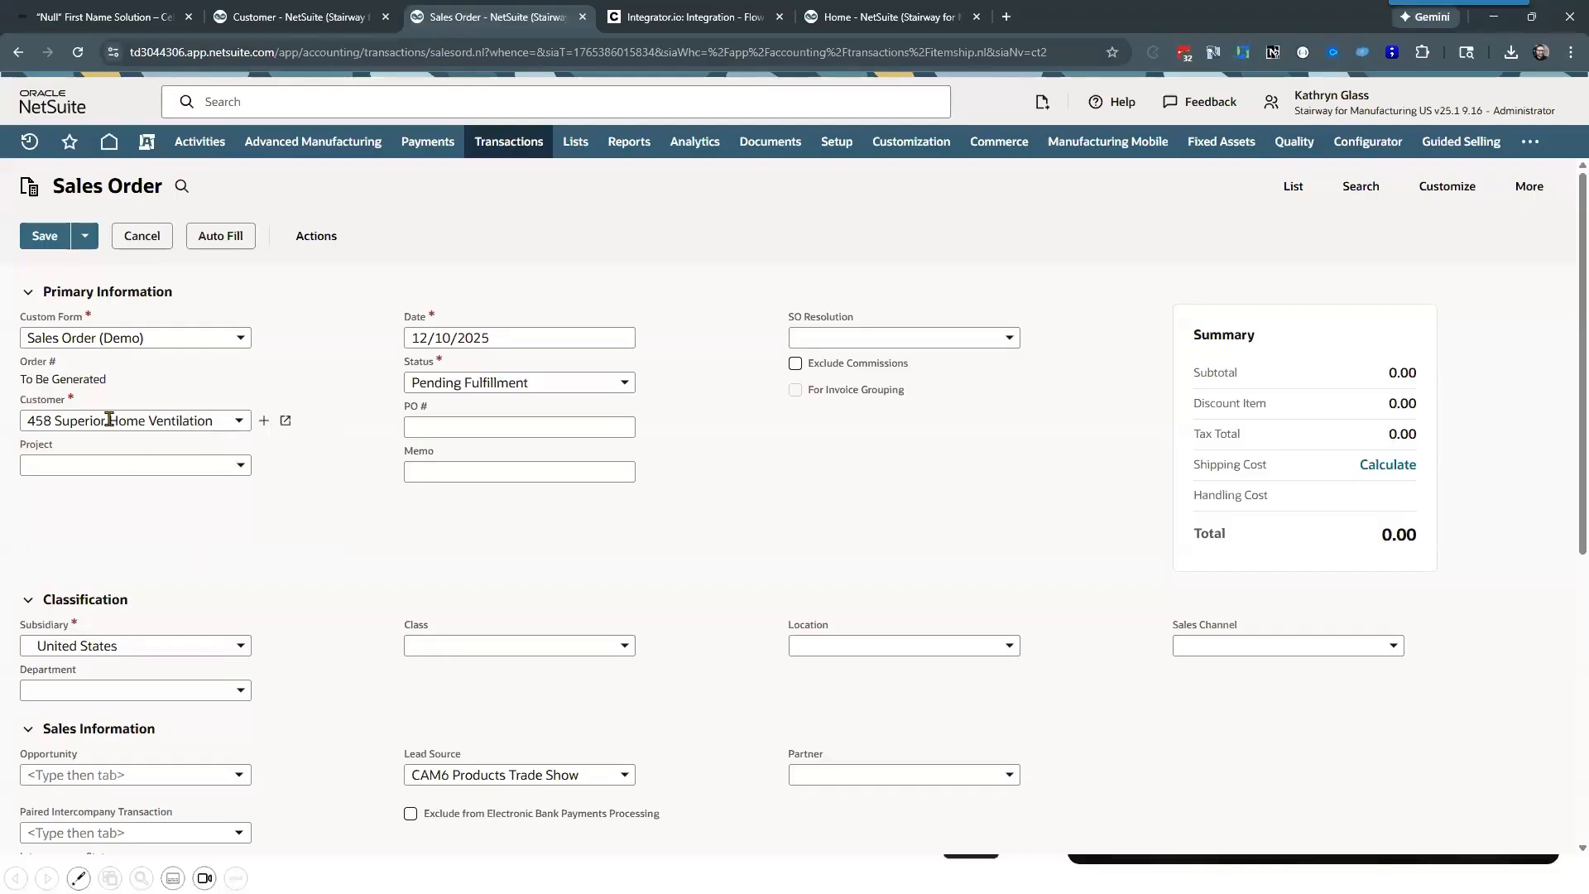
{"action": "scroll", "coordinate": [319, 509], "scroll_direction": "down", "scroll_amount": 2}
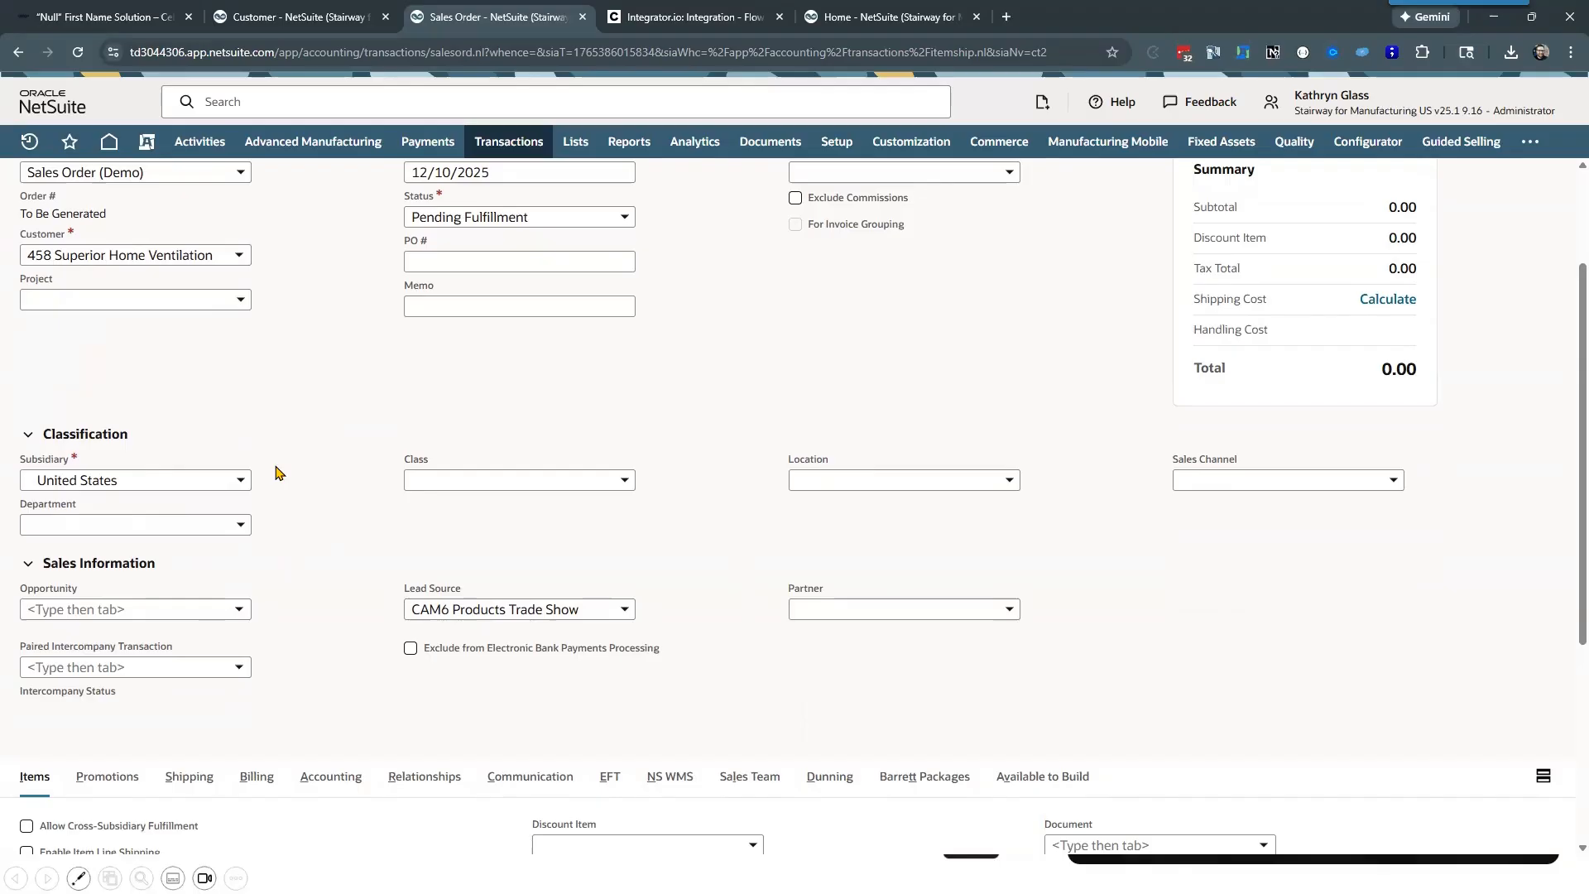
{"action": "scroll", "coordinate": [190, 470], "scroll_direction": "up", "scroll_amount": 1}
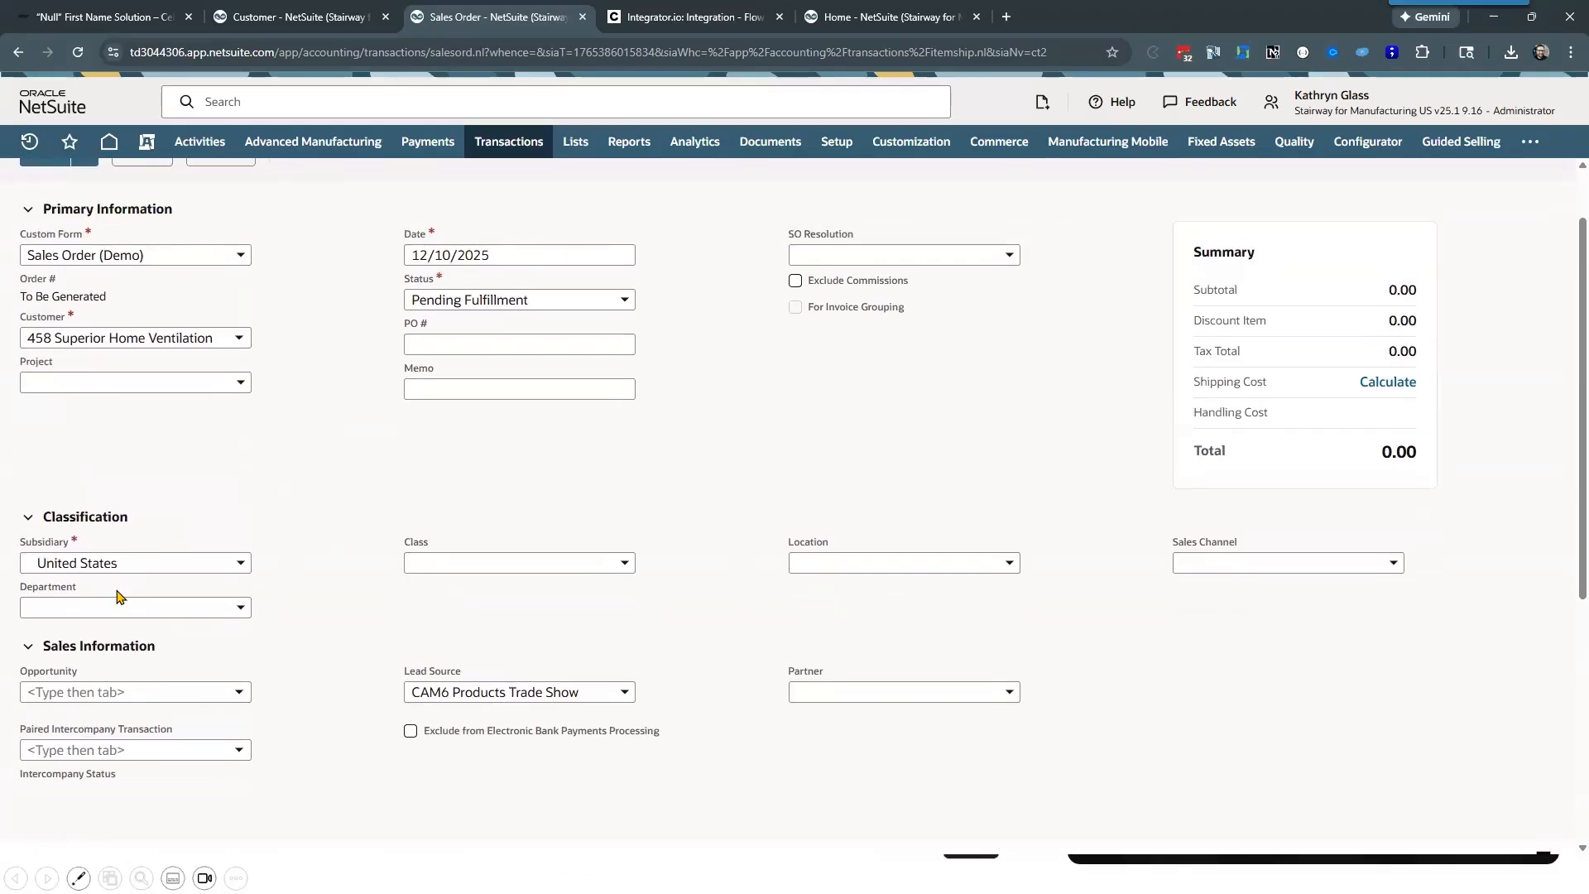
{"action": "scroll", "coordinate": [290, 472], "scroll_direction": "down", "scroll_amount": 4}
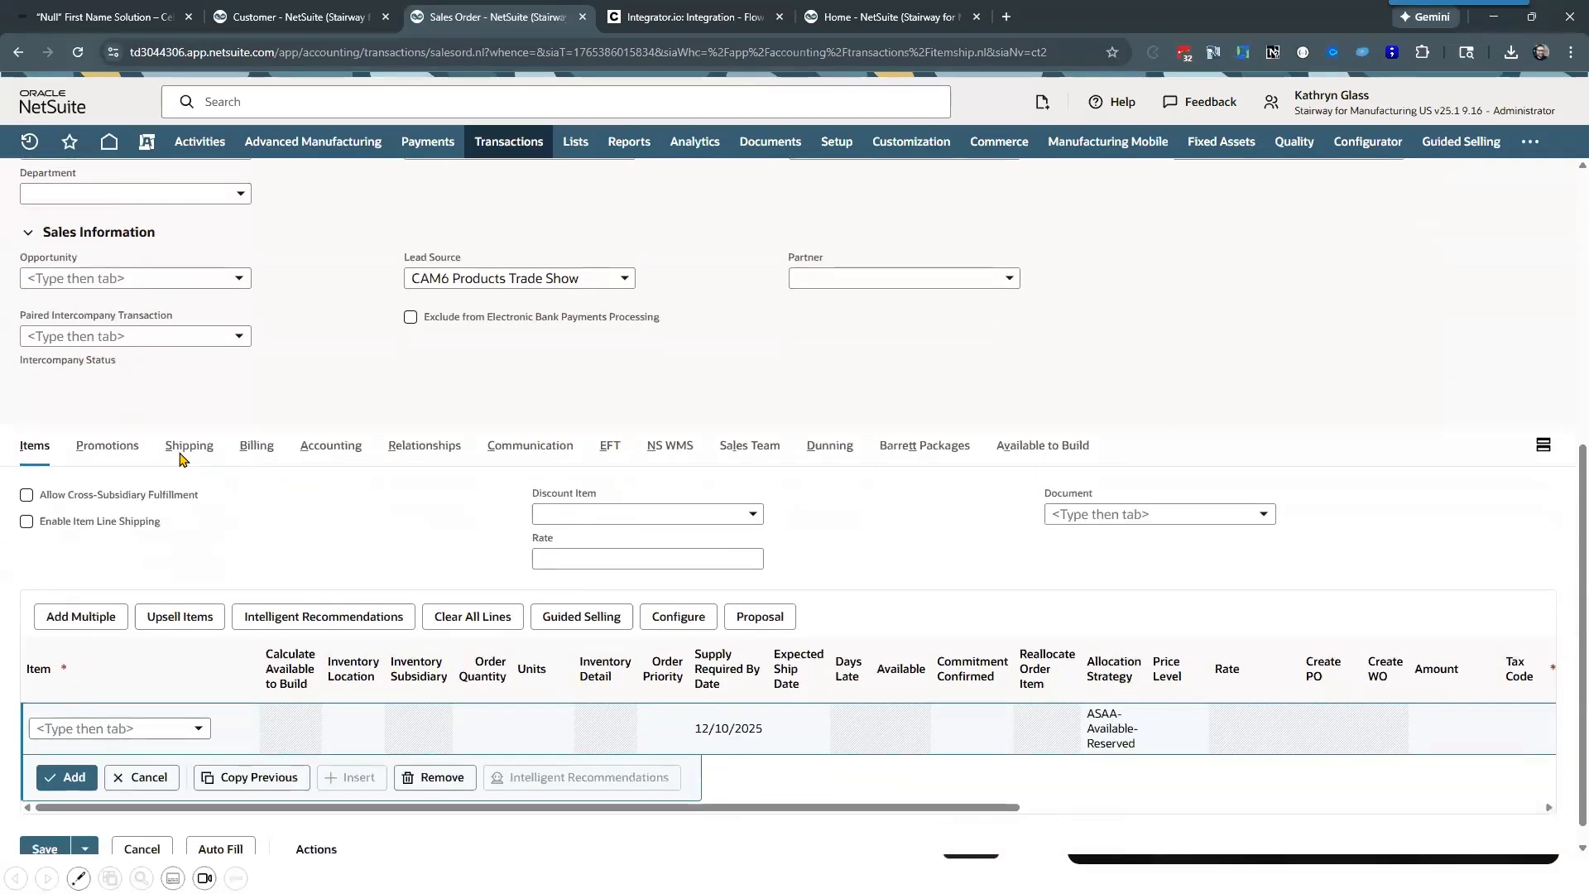
{"action": "left_click", "coordinate": [330, 501]}
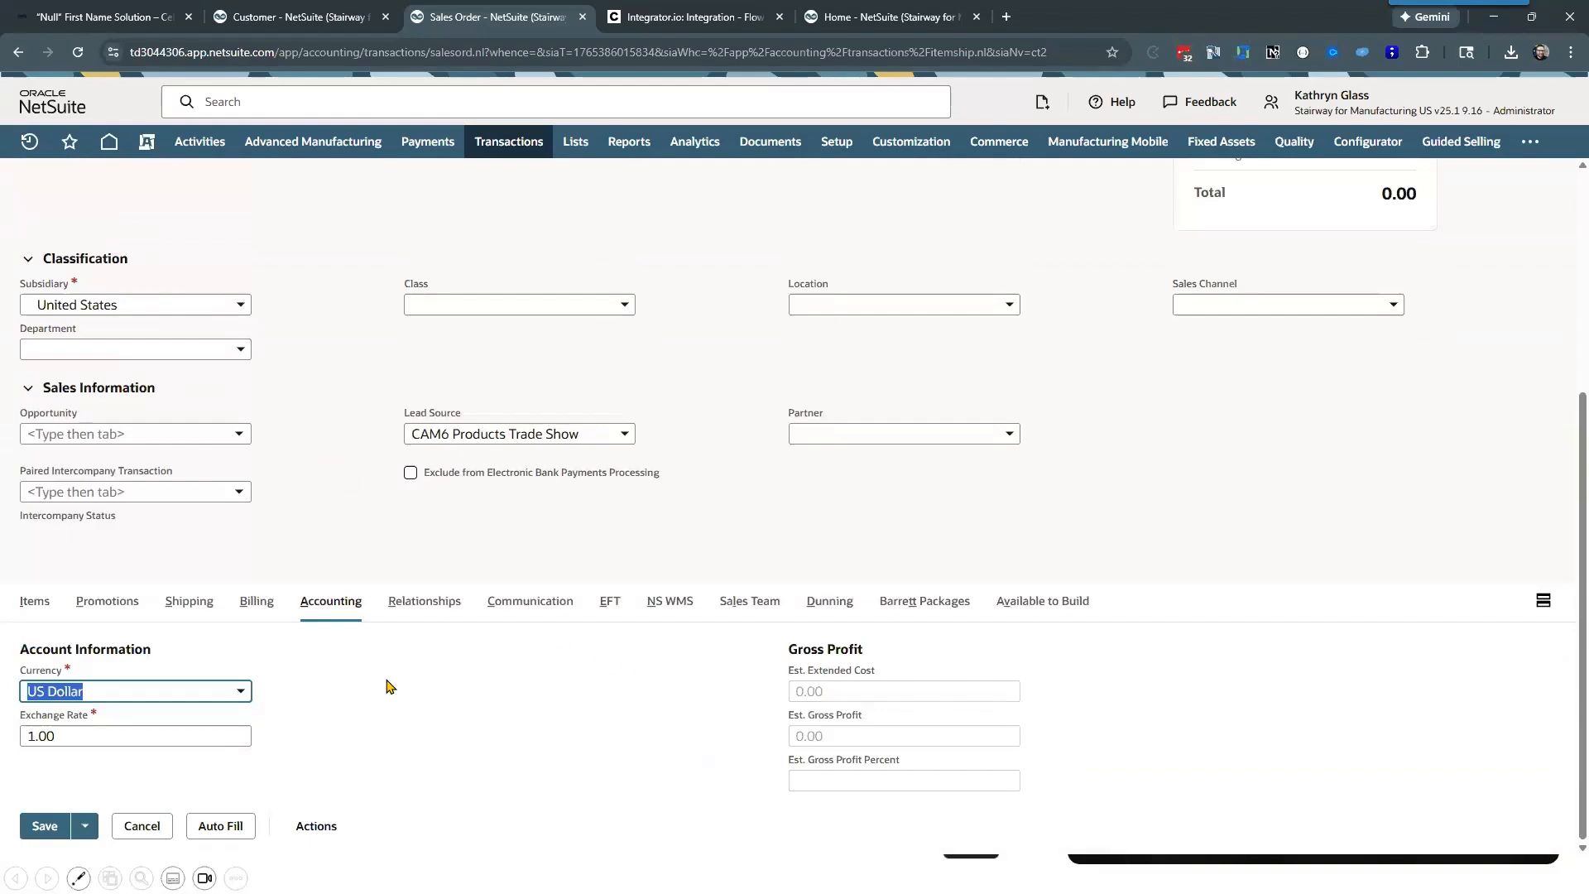
{"action": "left_click", "coordinate": [57, 693]}
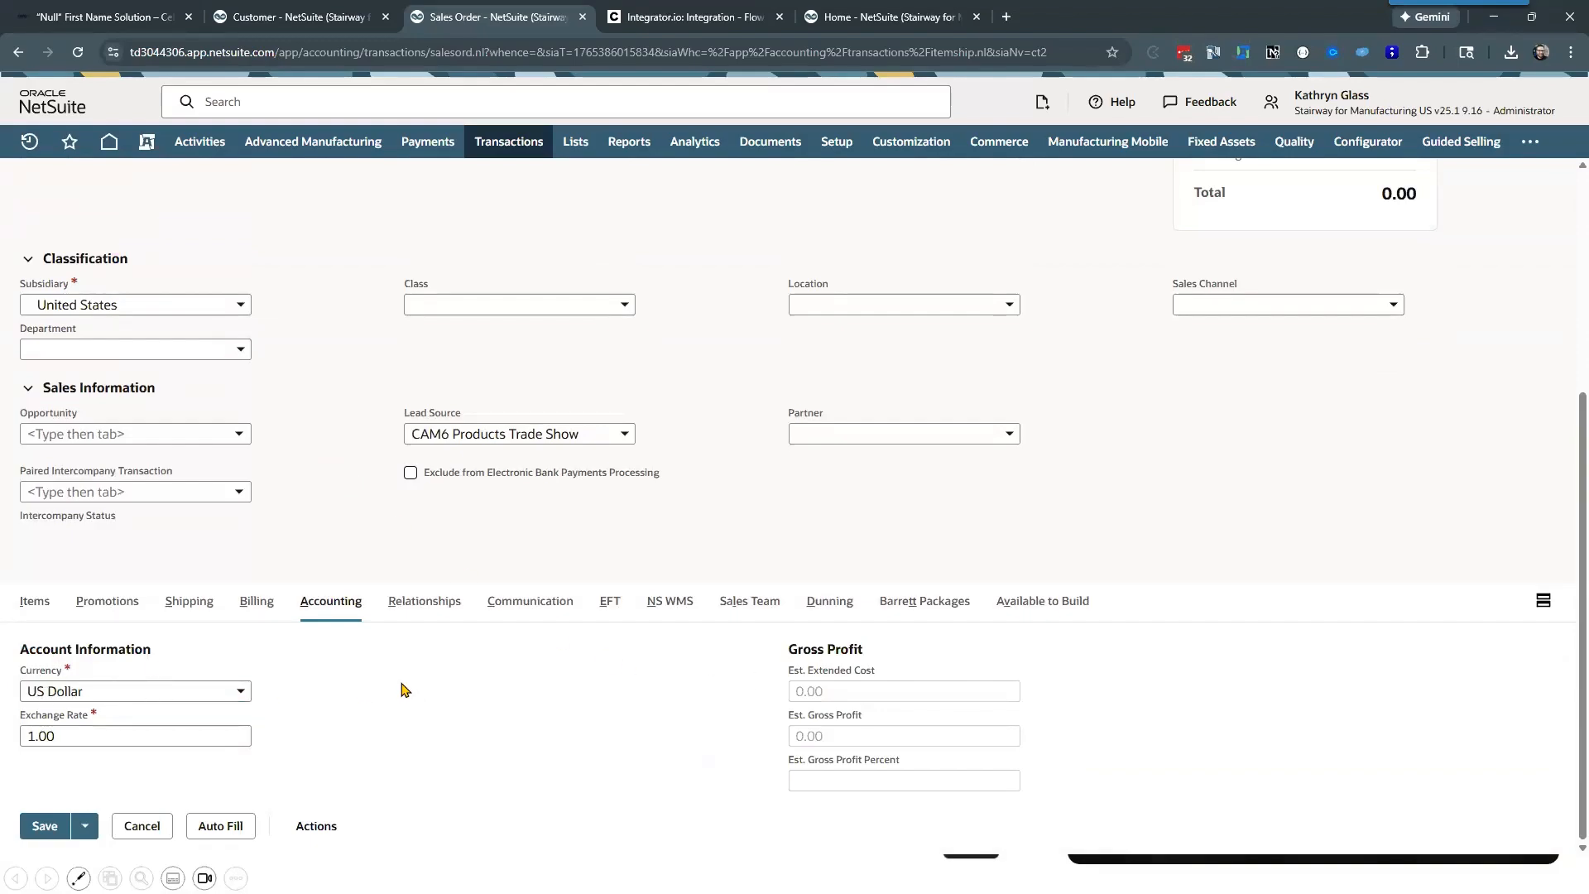
Step: Examine the sales order's shipping and billing details, including the payment terms and billing address sourced from the customer
{"action": "left_click", "coordinate": [201, 603]}
{"action": "left_click", "coordinate": [254, 614]}
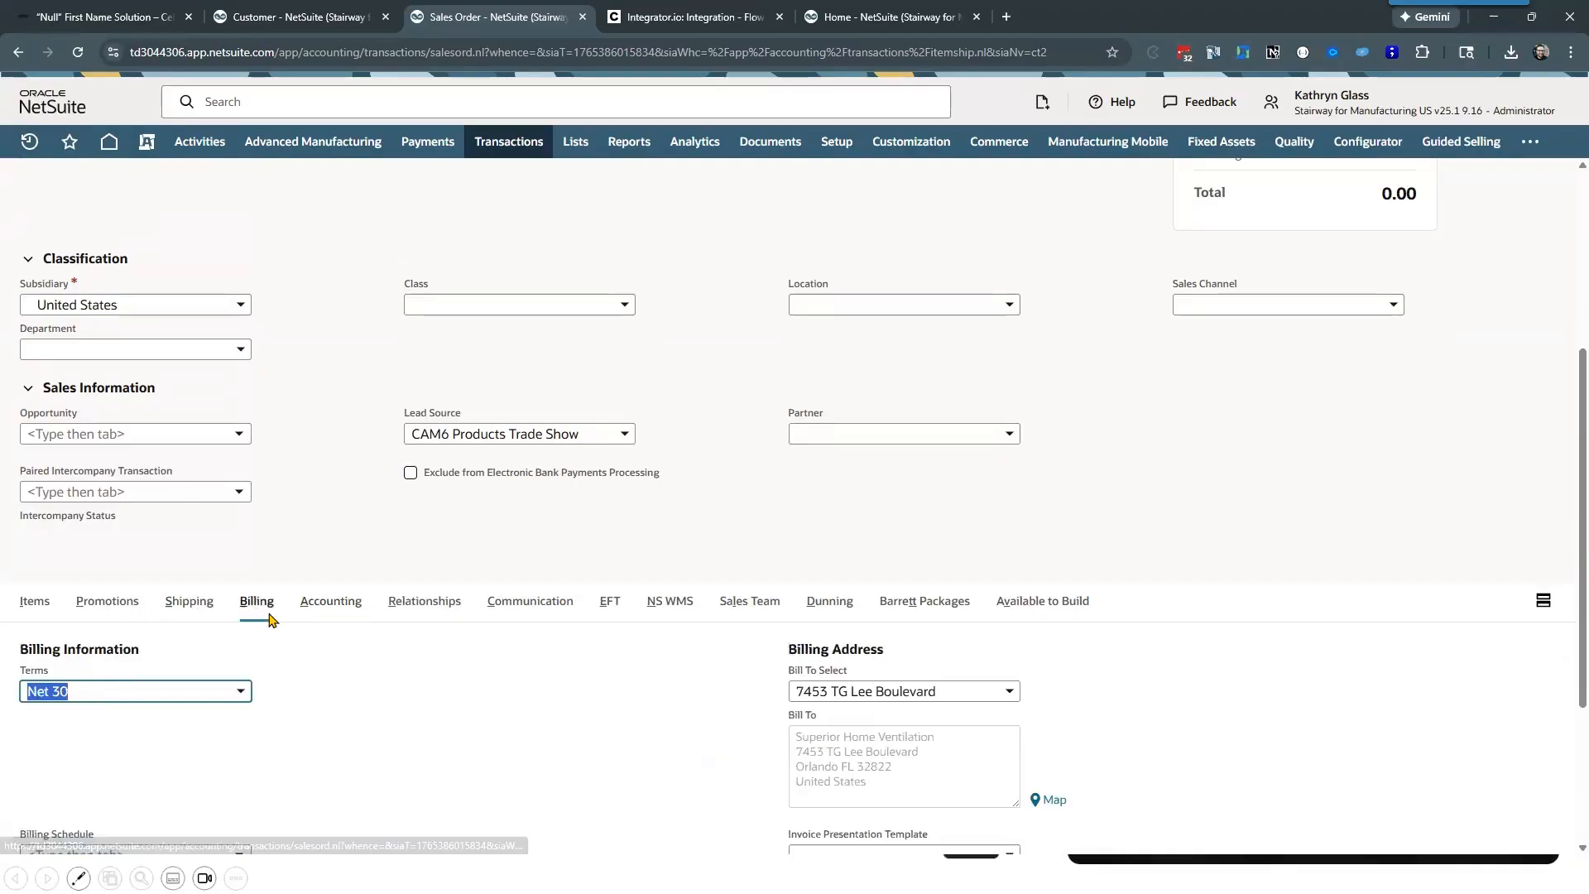
{"action": "scroll", "coordinate": [361, 550], "scroll_direction": "down", "scroll_amount": 2}
{"action": "left_click", "coordinate": [370, 593]}
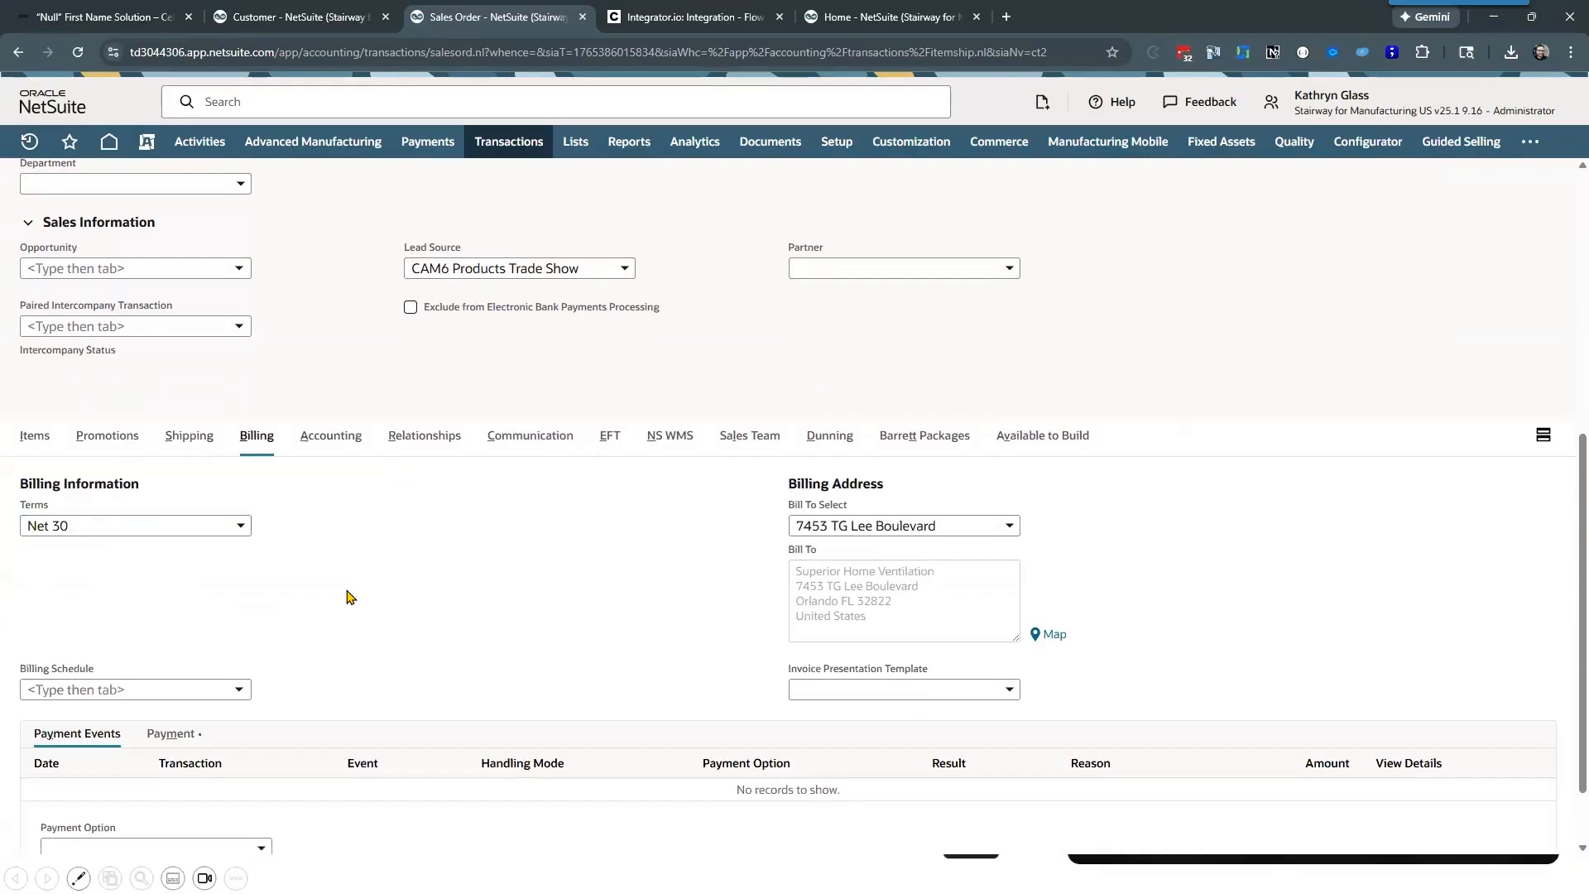
{"action": "scroll", "coordinate": [340, 588], "scroll_direction": "up", "scroll_amount": 6}
{"action": "scroll", "coordinate": [177, 672], "scroll_direction": "down", "scroll_amount": 7}
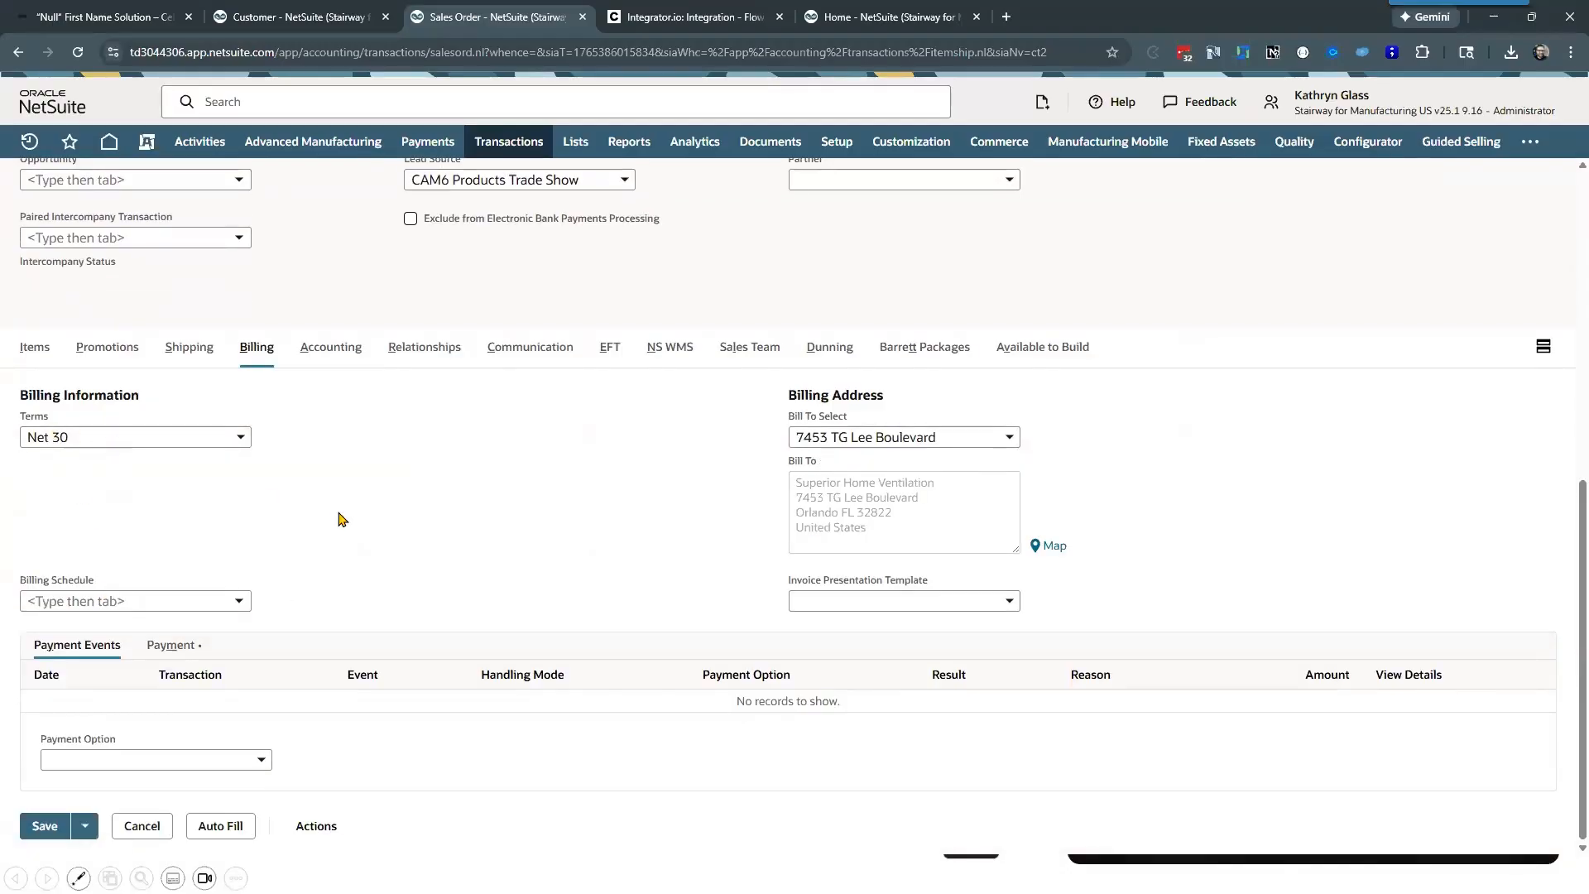
{"action": "scroll", "coordinate": [337, 517], "scroll_direction": "up", "scroll_amount": 7}
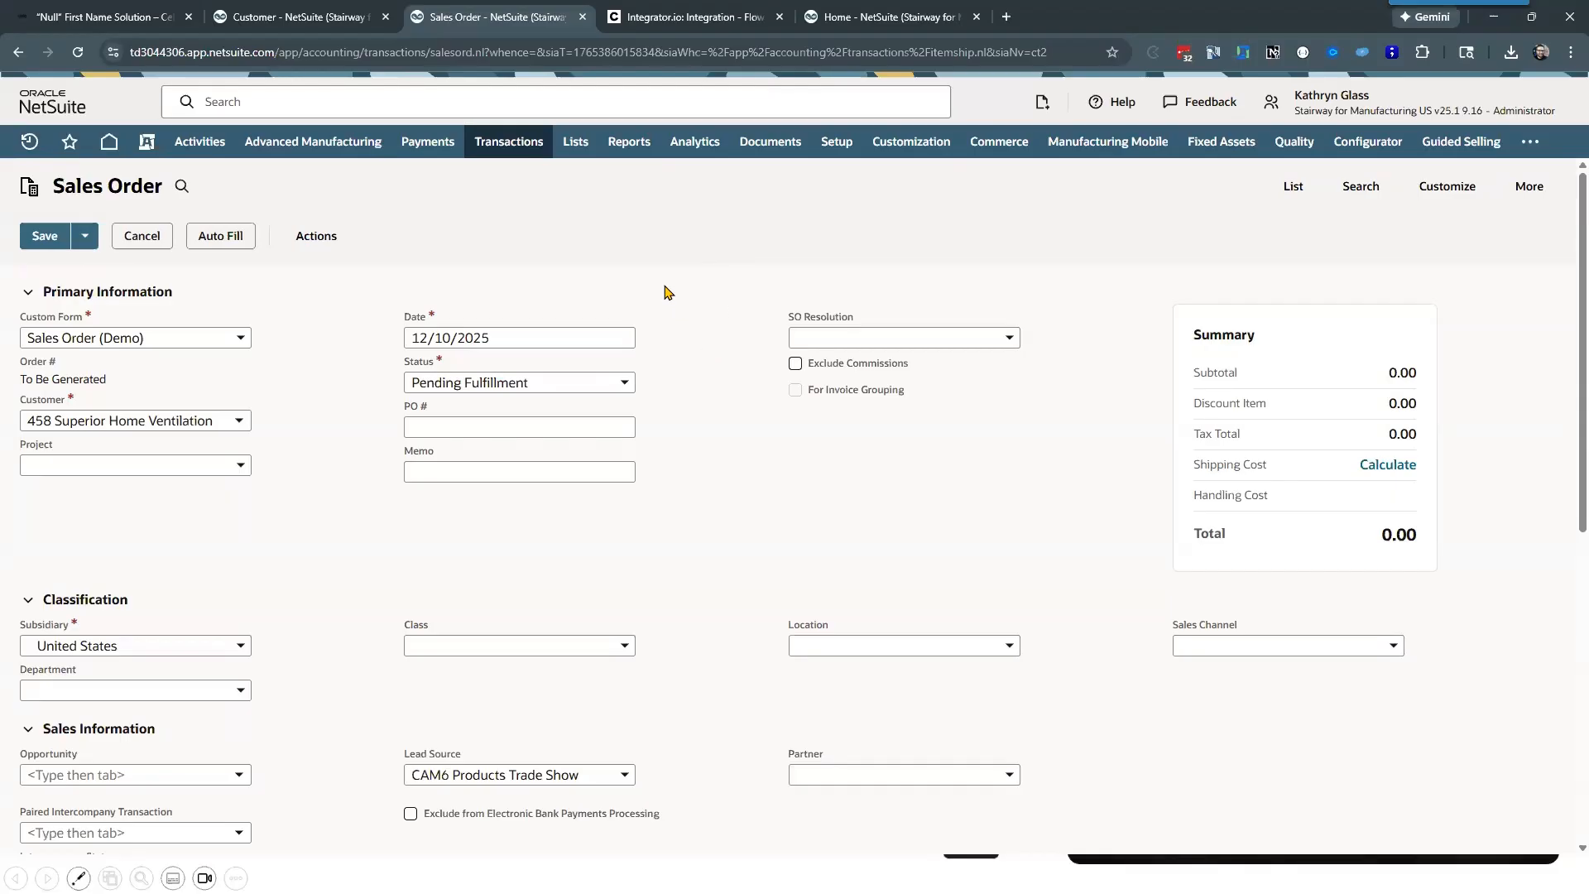
Step: Return to the Celigo flow, close the Update IF mapping and discard its unsaved changes
{"action": "left_click", "coordinate": [660, 17]}
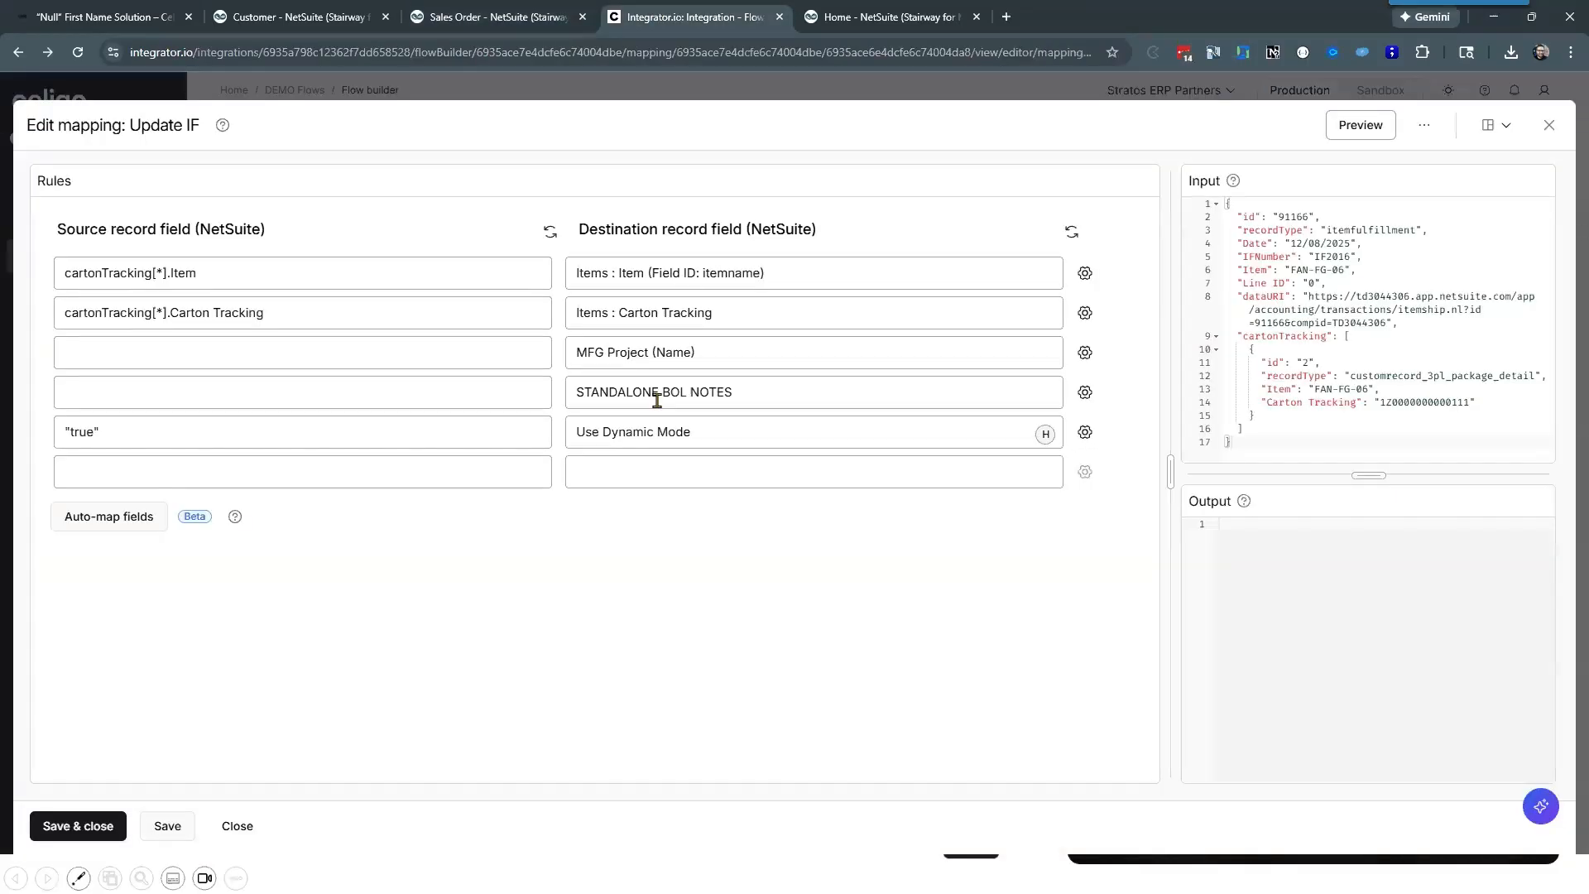
{"action": "left_click", "coordinate": [237, 826]}
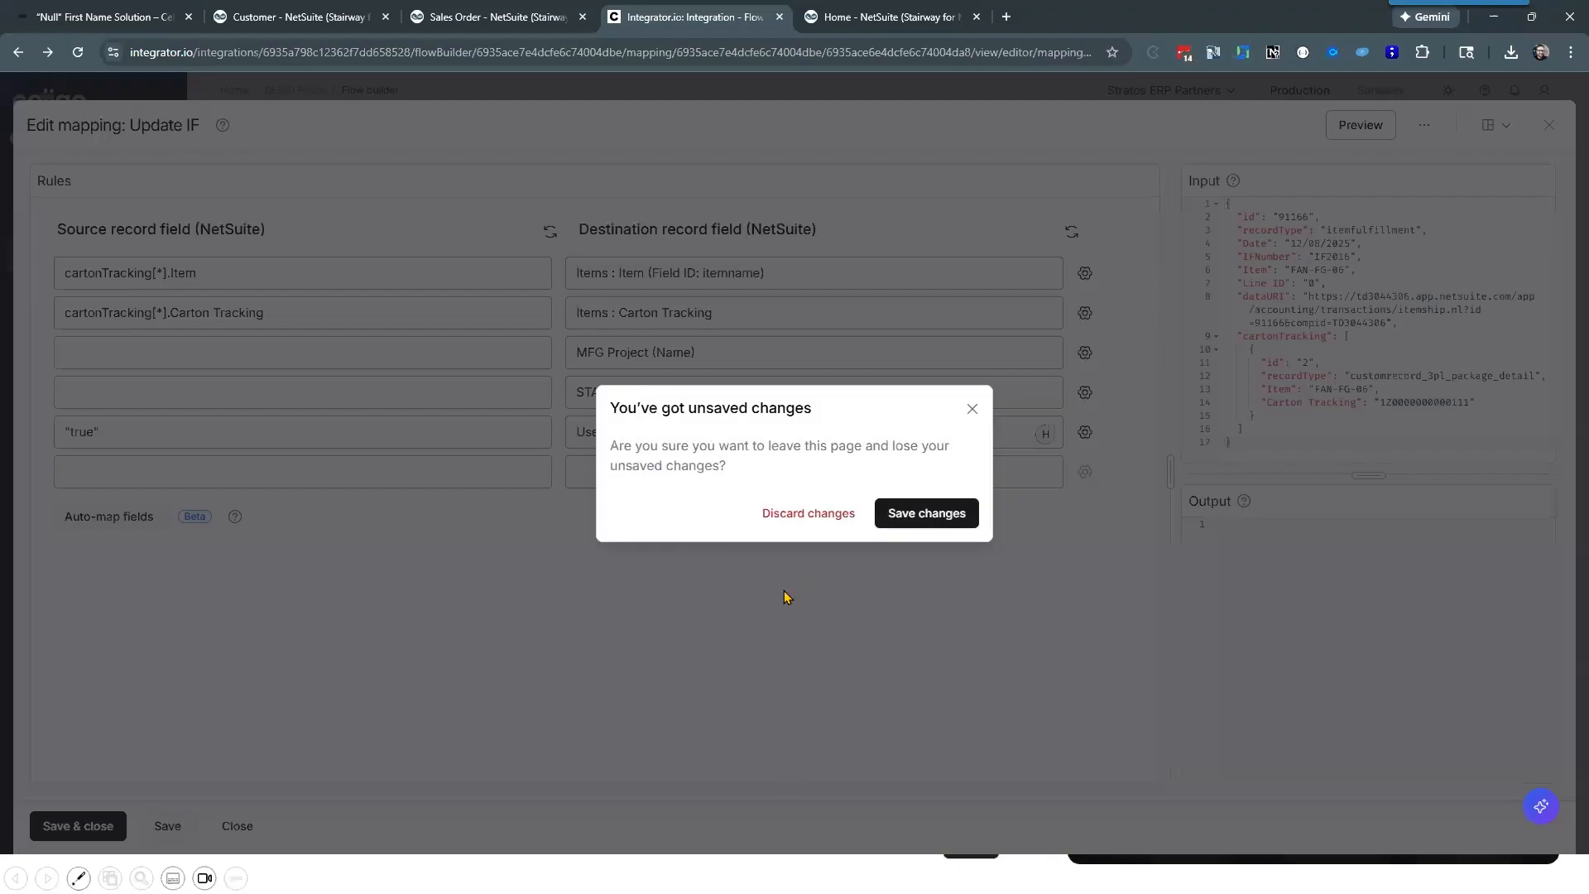
{"action": "left_click", "coordinate": [824, 517]}
{"action": "left_click_drag", "start_coordinate": [404, 411], "coordinate": [453, 422]}
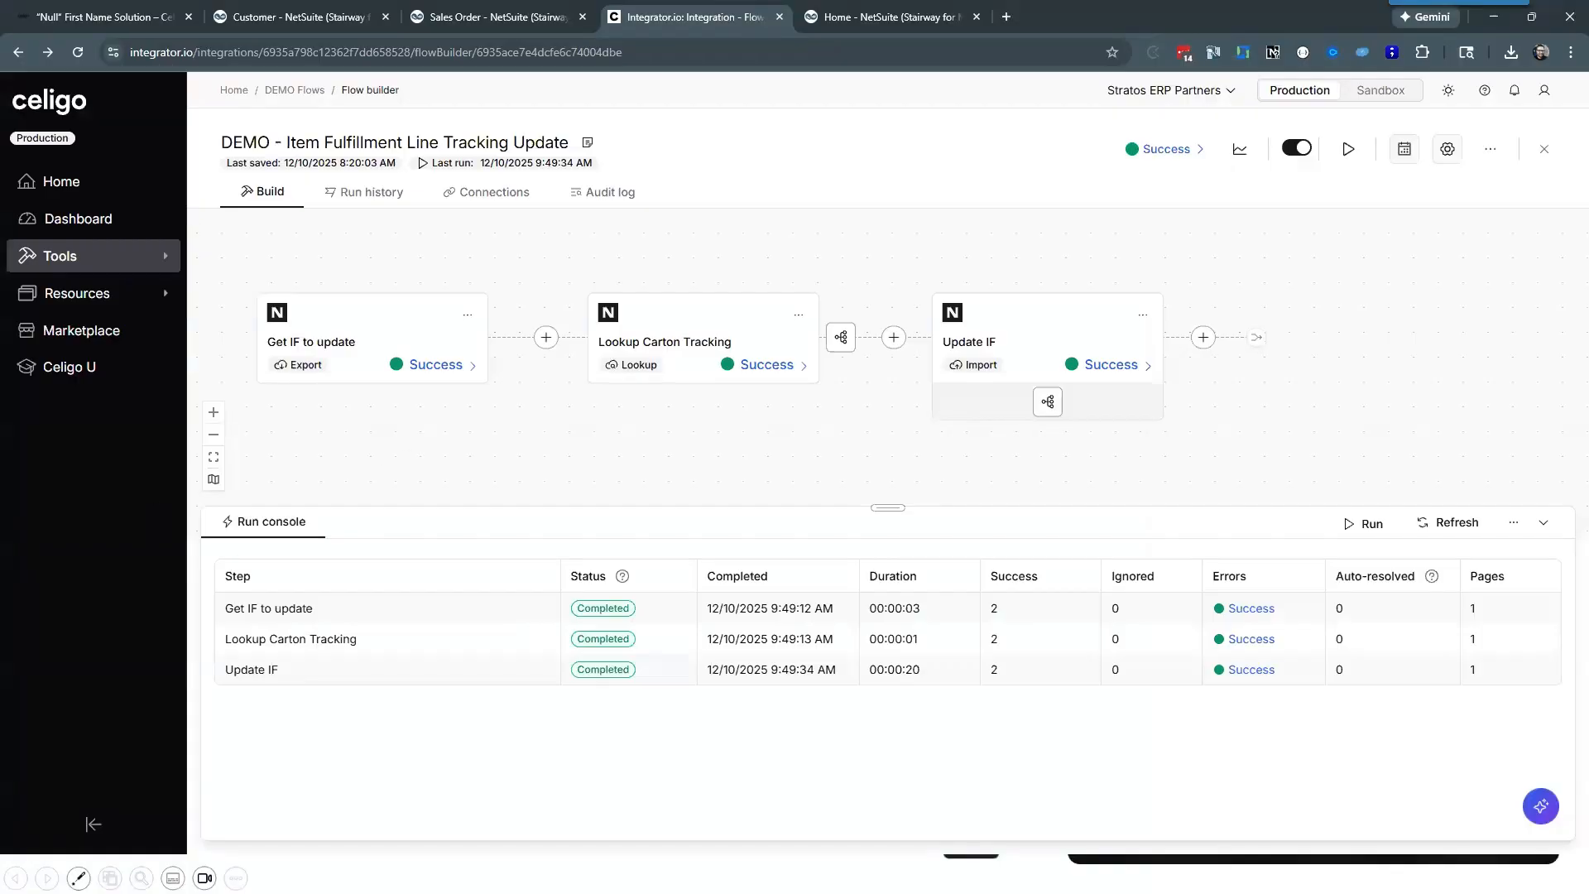
Step: Switch back to the slide presentation and advance from Mapping Tips and Tricks to the Summary slide
{"action": "key", "text": "alt+Tab"}
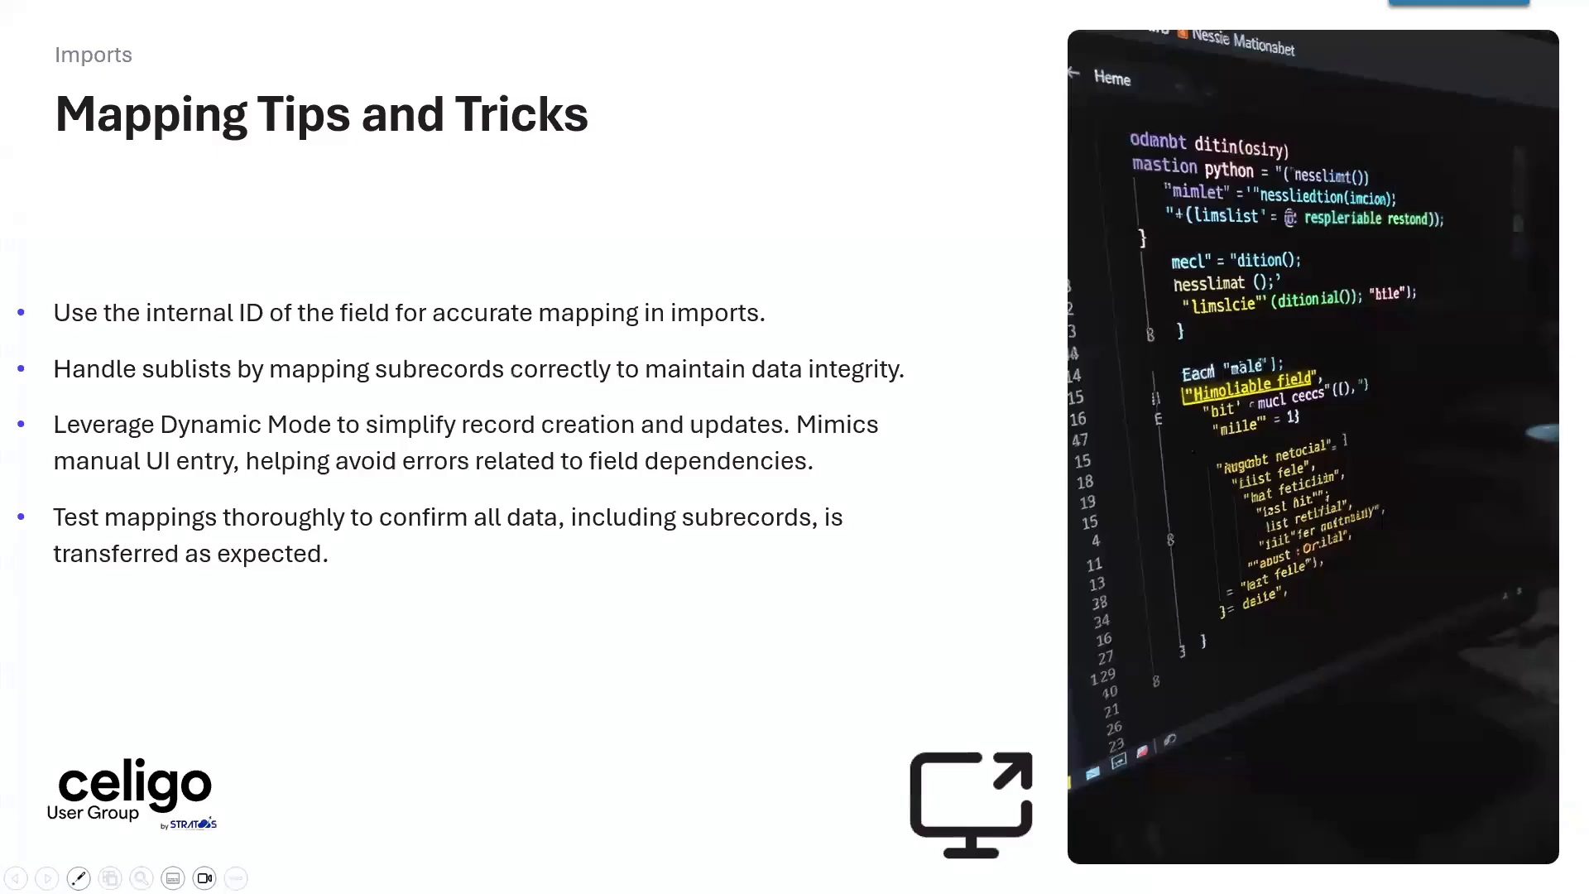
{"action": "key", "text": "Right"}
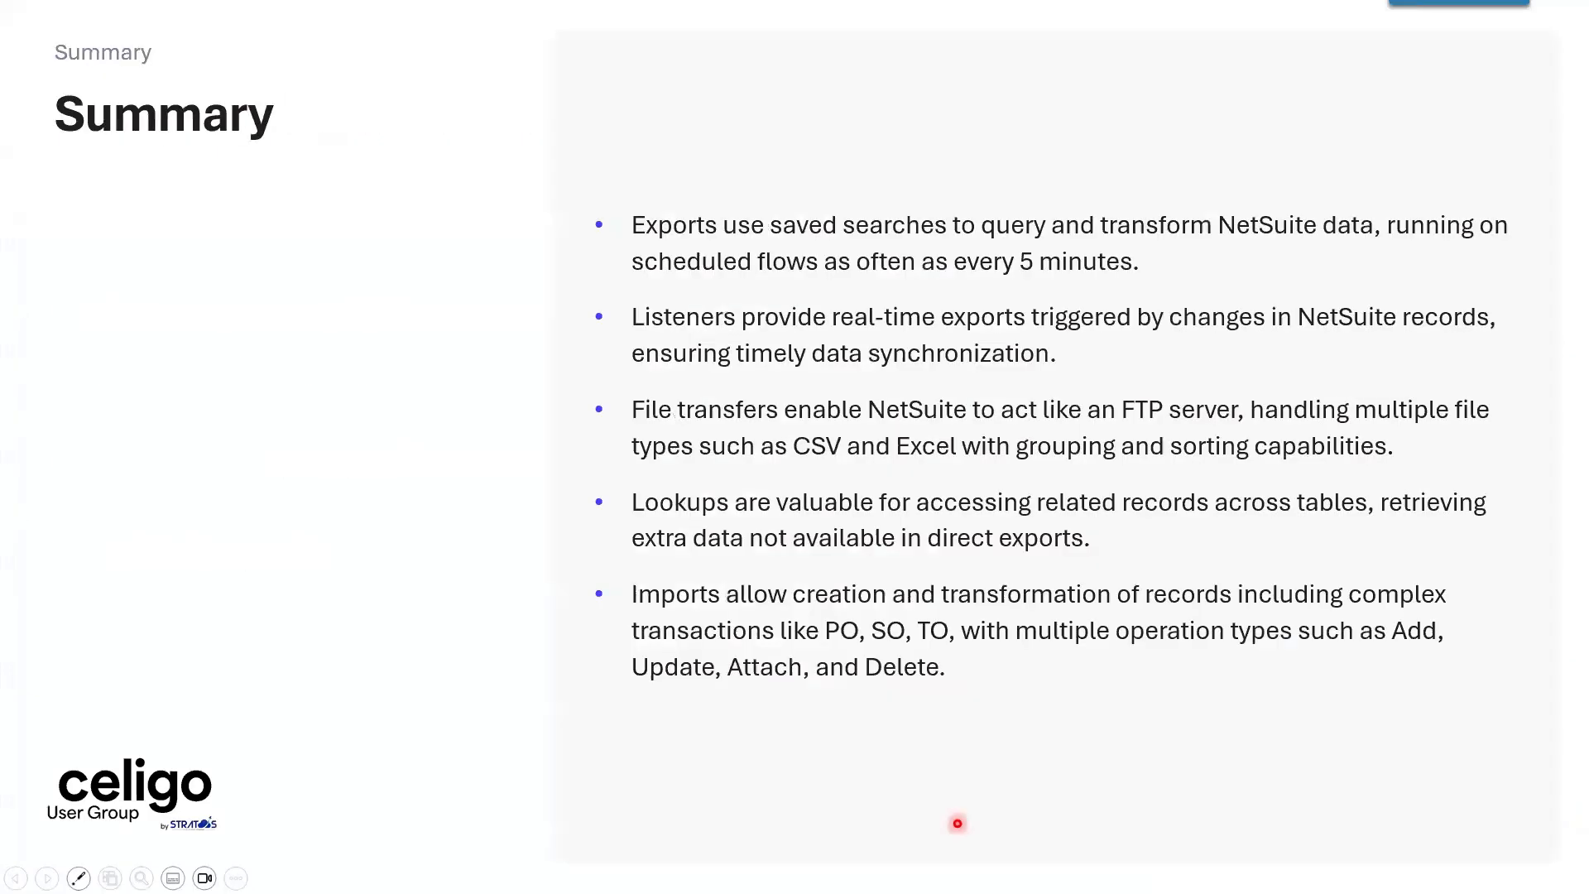